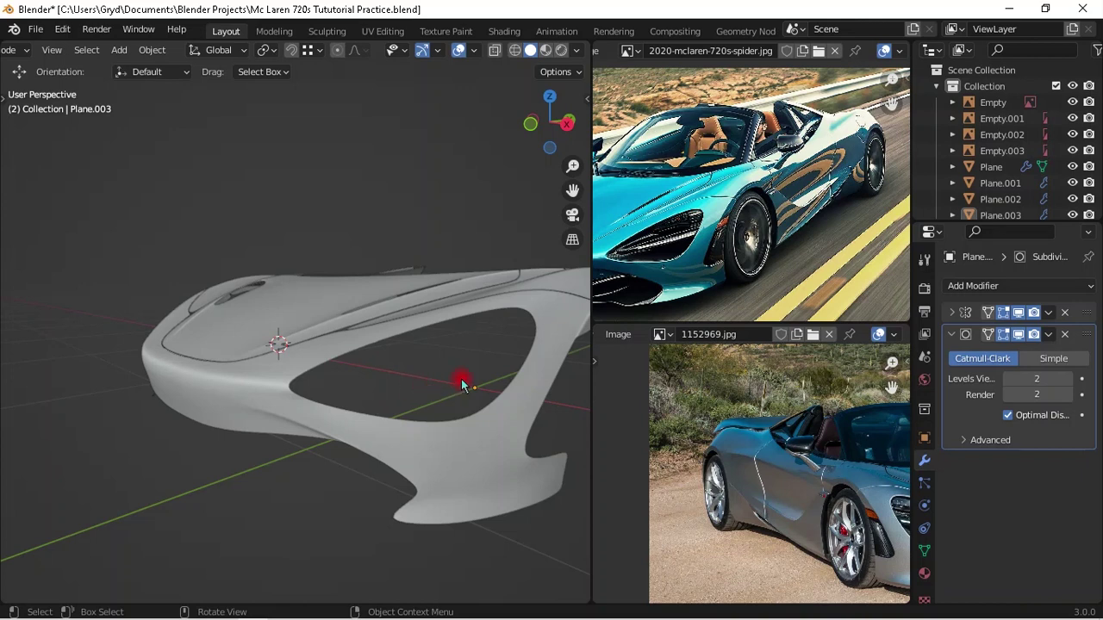
- Examine the McLaren's modelled hood, front bumper and fender panels from several angles against the reference photos
middle_drag(474, 393, 482, 401)
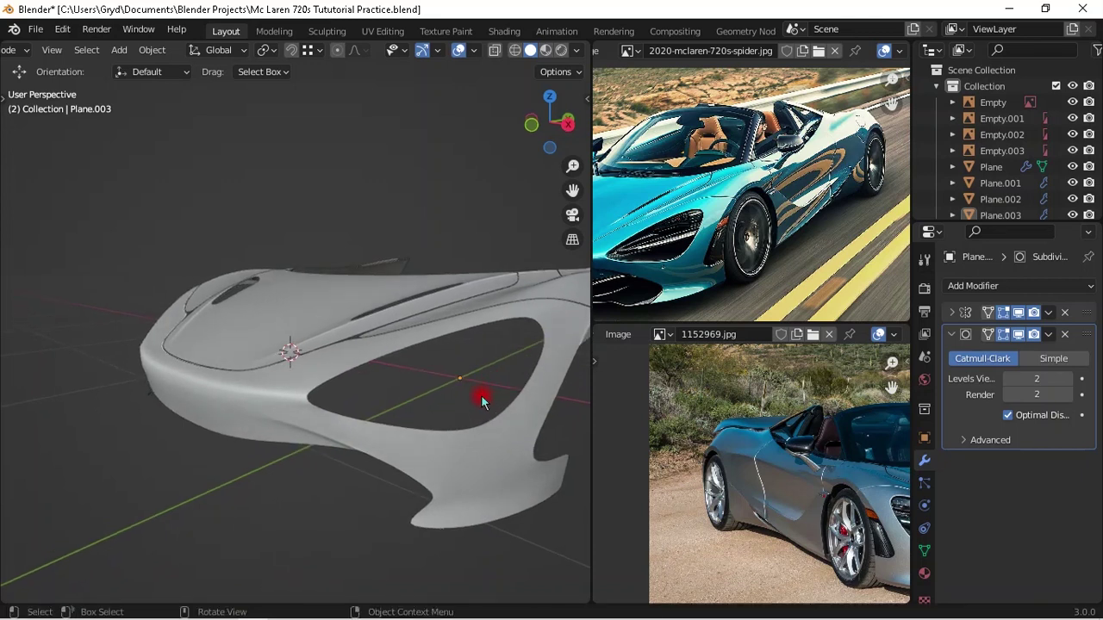
mouse_move(460, 399)
middle_down()
mouse_move(478, 409)
mouse_move(465, 412)
middle_up()
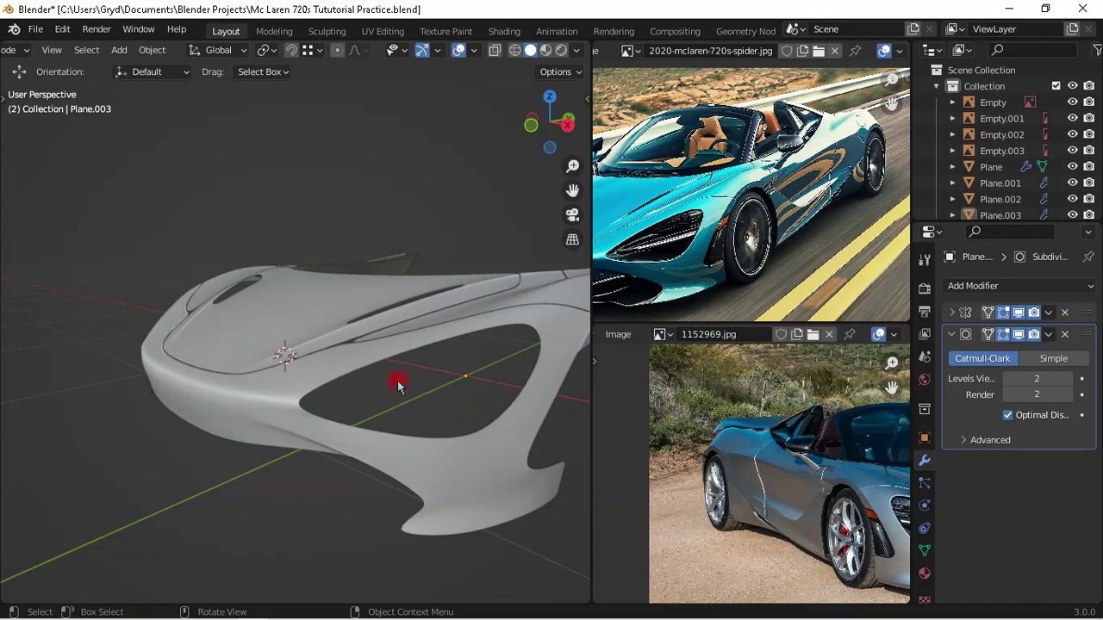
middle_drag(426, 366, 493, 391)
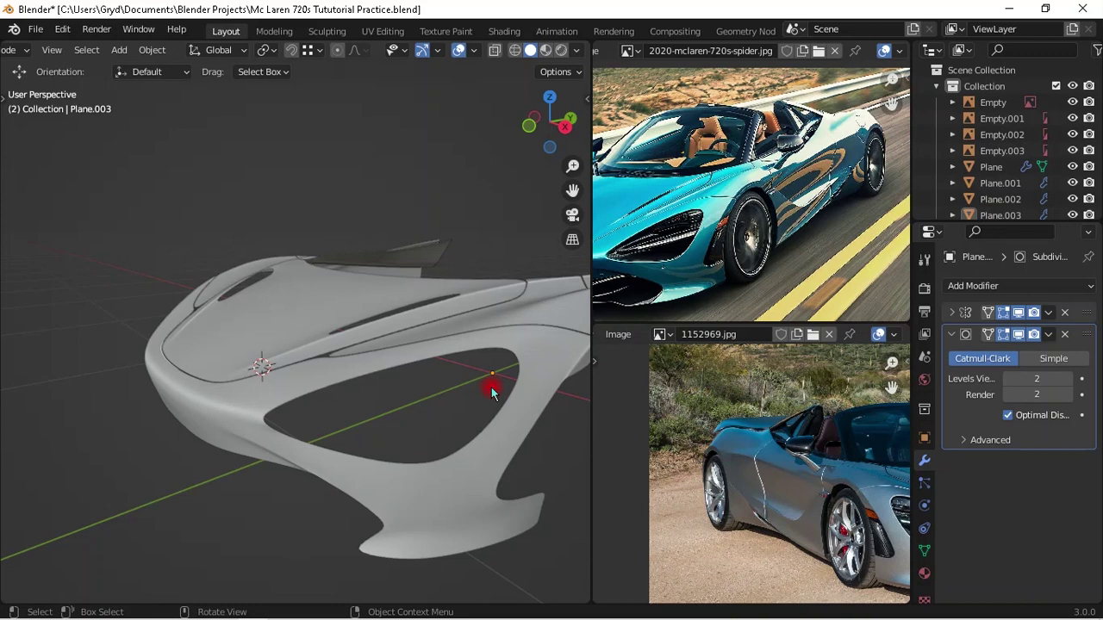
middle_drag(267, 405, 369, 508)
mouse_move(360, 417)
middle_down()
mouse_move(402, 393)
mouse_move(377, 411)
middle_up()
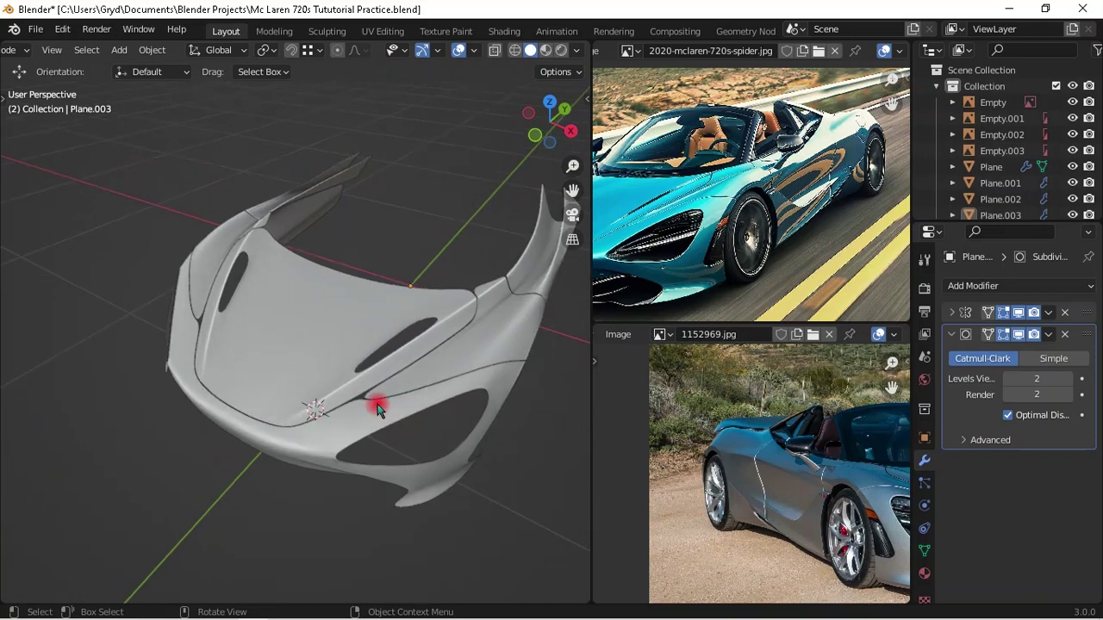
middle_drag(348, 326, 426, 397)
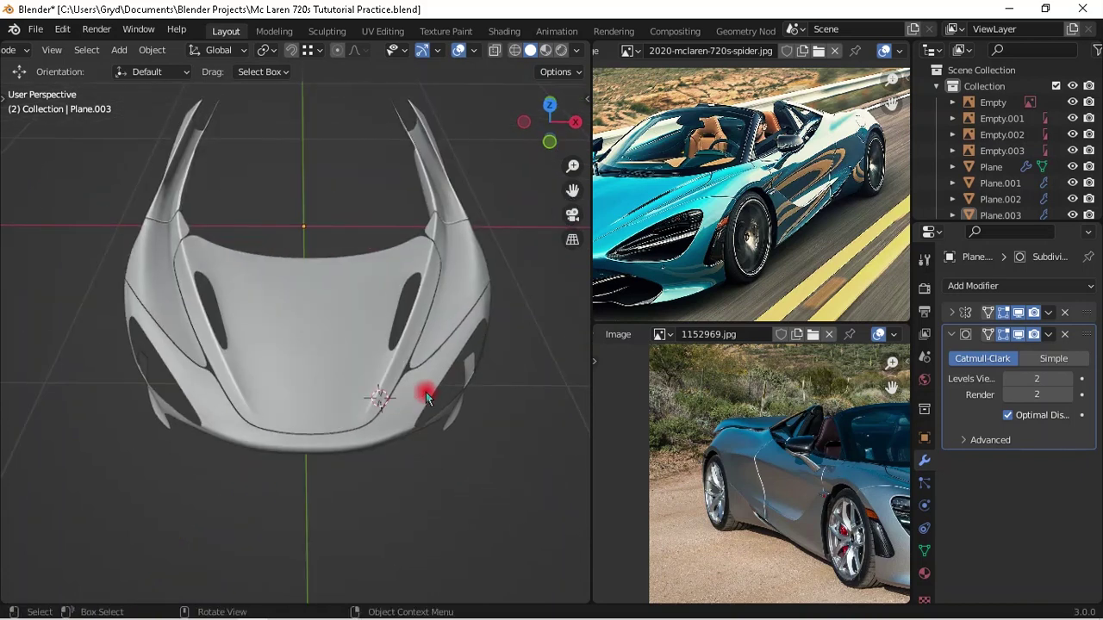
click(393, 446)
middle_drag(419, 434, 328, 349)
key(KP_Divide)
middle_drag(644, 265, 729, 233)
middle_drag(415, 302, 131, 145)
key(KP_Divide)
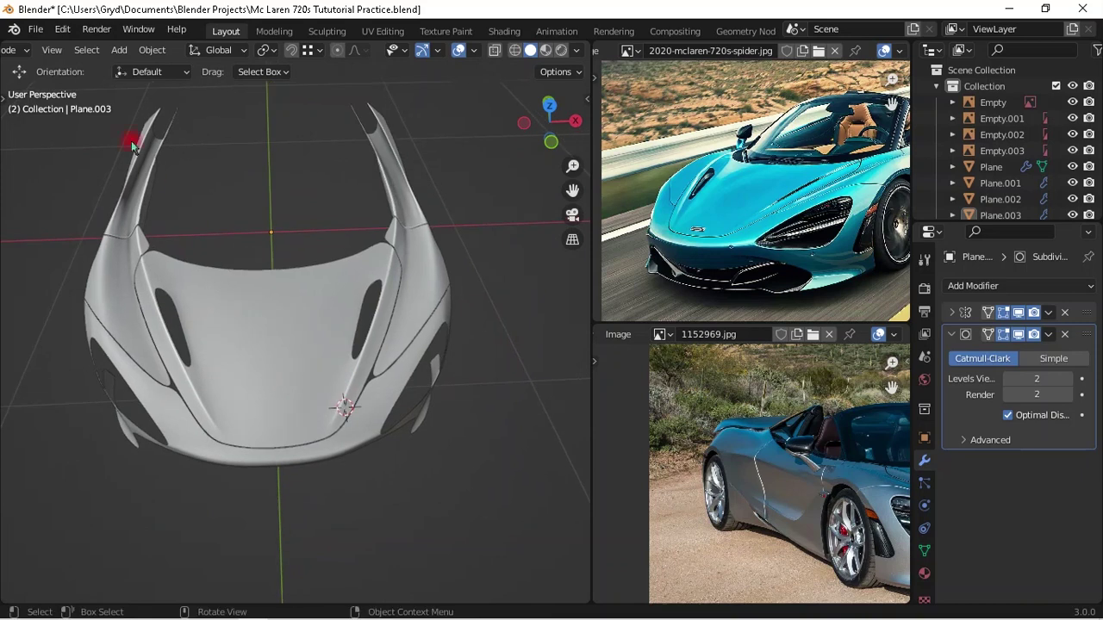
- Open the recent file McLaren 720s Tutorial.blend, saving the changes to the current project
click(37, 33)
mouse_move(73, 80)
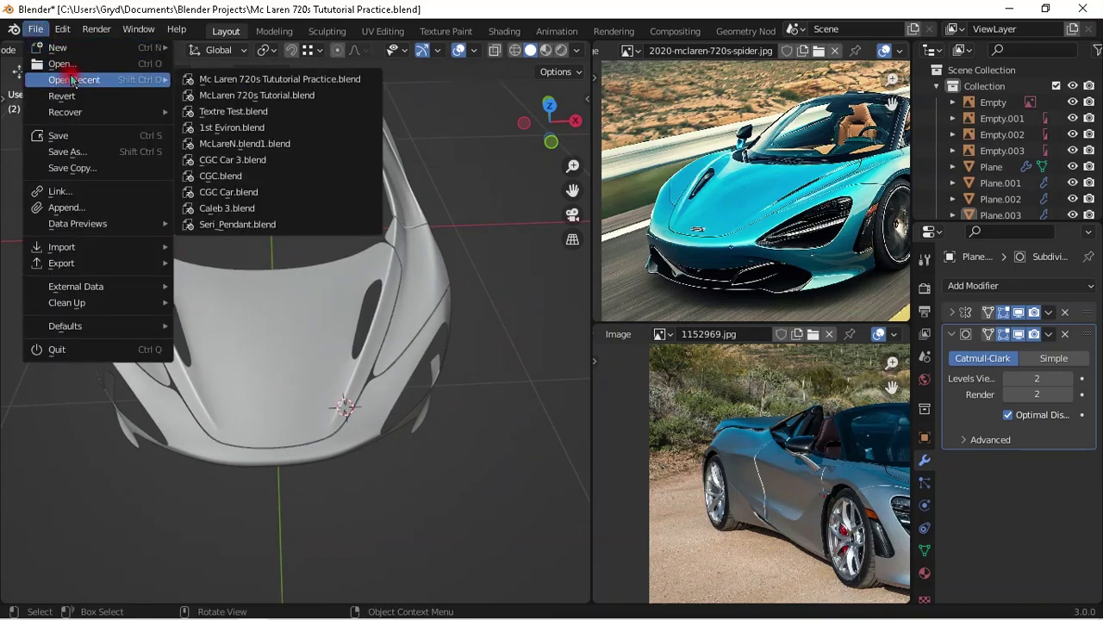
click(223, 95)
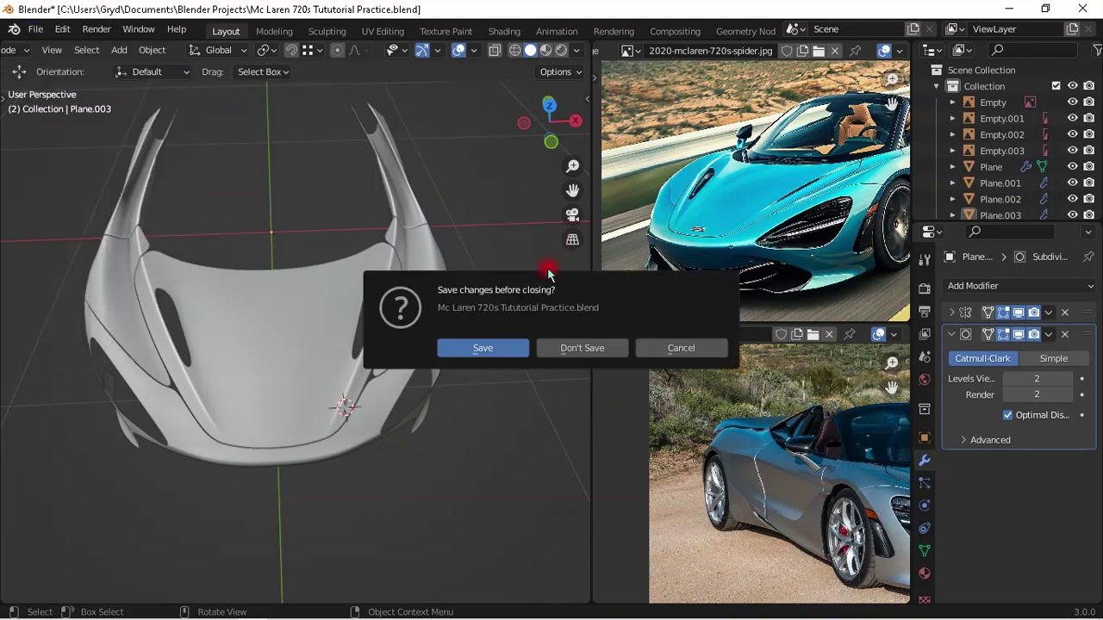
click(498, 360)
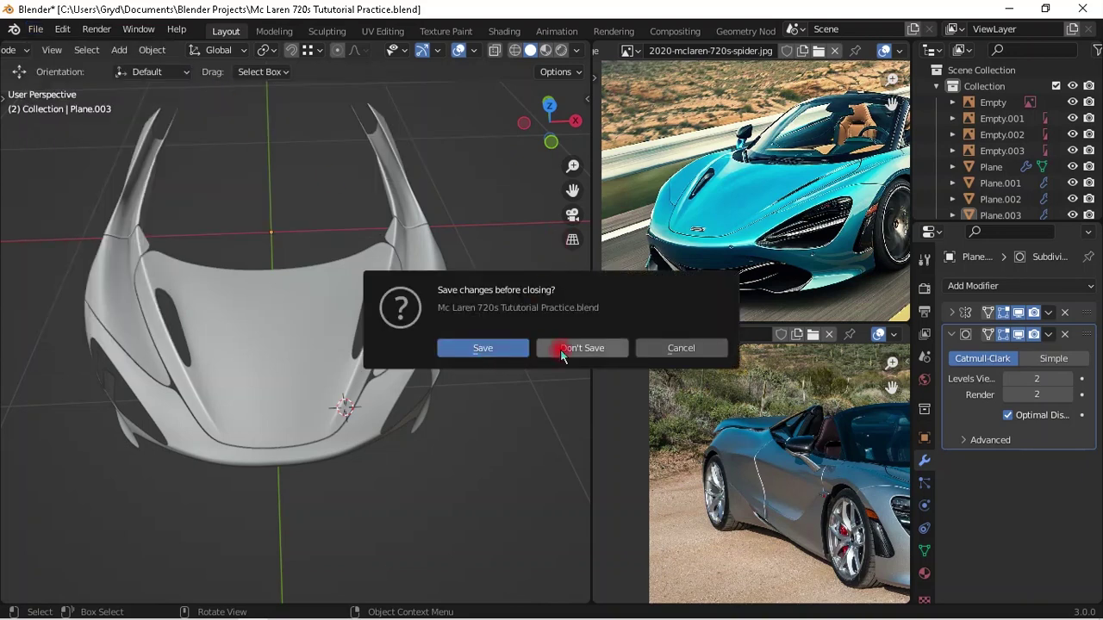
click(520, 348)
- Inspect the seam between the front fender and the door panel and the surface flow around it
mouse_move(382, 320)
middle_down()
mouse_move(517, 394)
mouse_move(434, 418)
mouse_move(419, 463)
mouse_move(405, 387)
middle_up()
click(510, 394)
key(shift+z)
scroll(457, 448, up, 3)
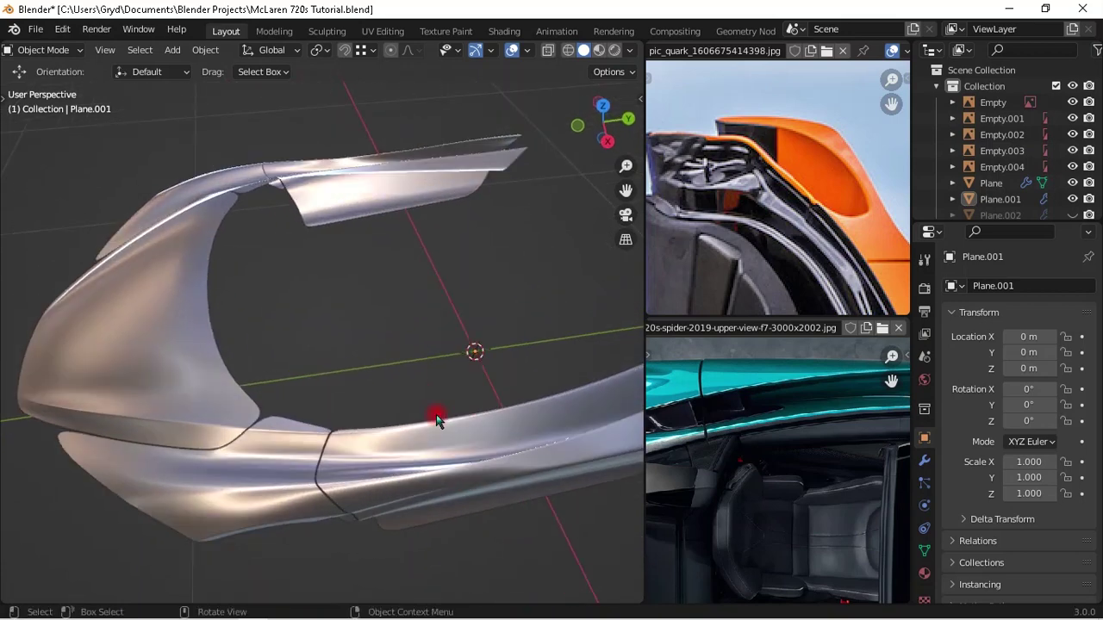
mouse_move(431, 439)
middle_down()
mouse_move(319, 423)
mouse_move(249, 438)
mouse_move(261, 403)
mouse_move(288, 386)
middle_up()
scroll(337, 364, up, 4)
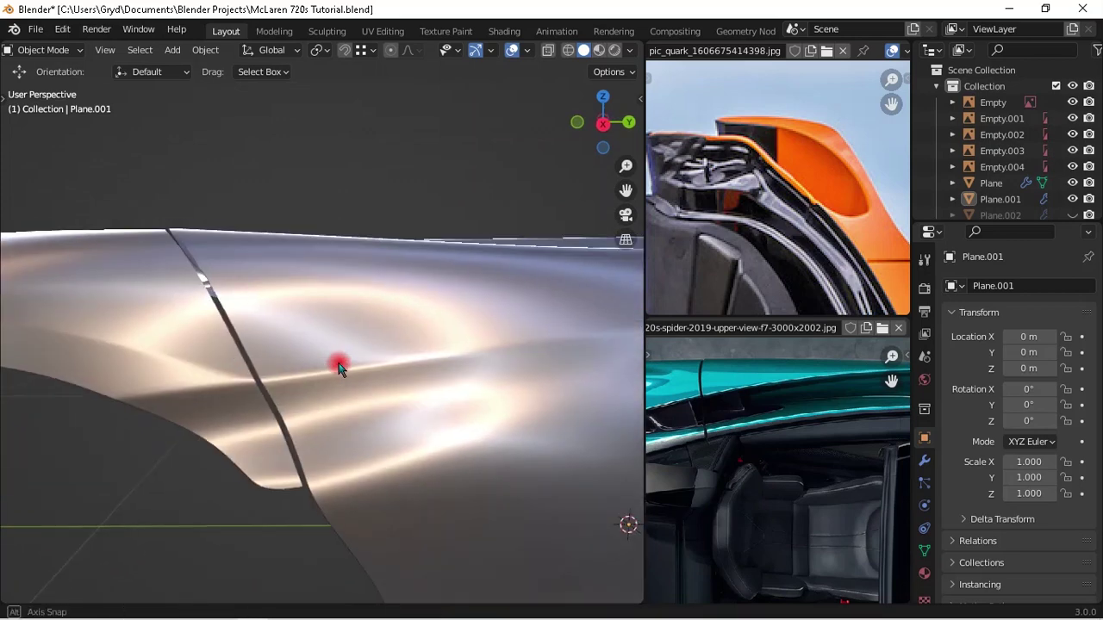
middle_drag(361, 394, 310, 399)
- Examine the door panel's mesh topology in Edit Mode against the side blueprint, and return to Object Mode
click(541, 252)
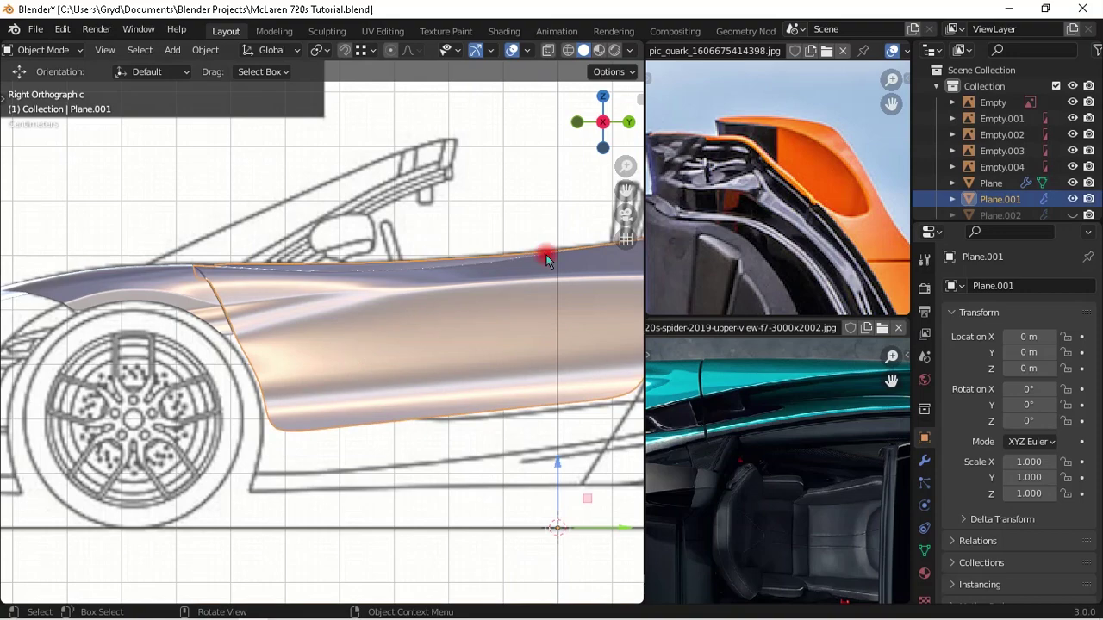
key(Tab)
scroll(515, 261, down, 3)
scroll(518, 327, up, 2)
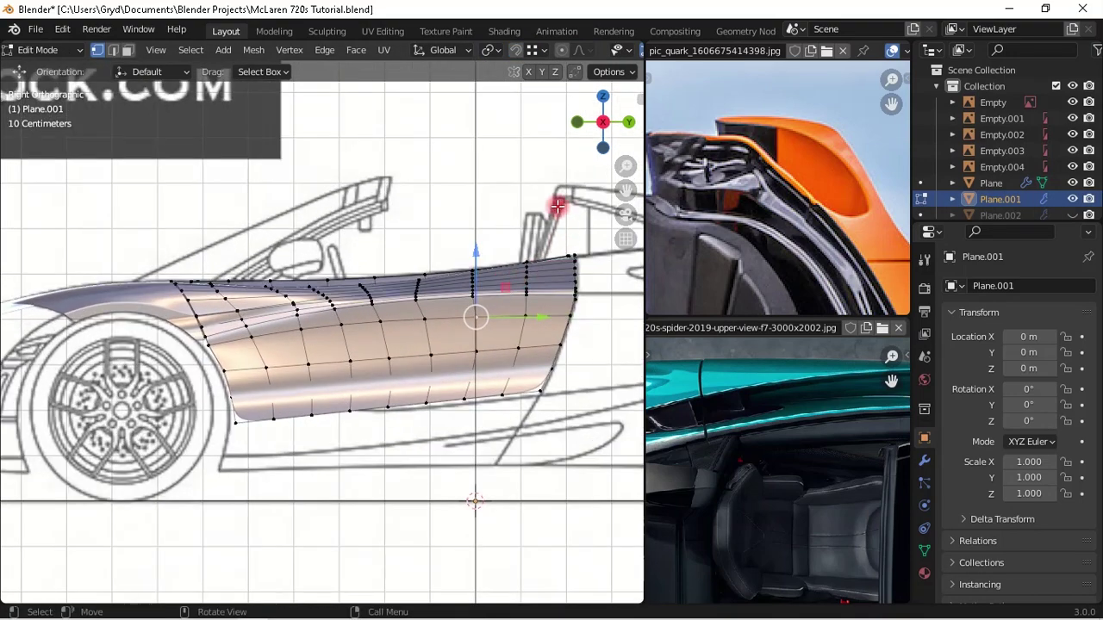
scroll(398, 299, up, 2)
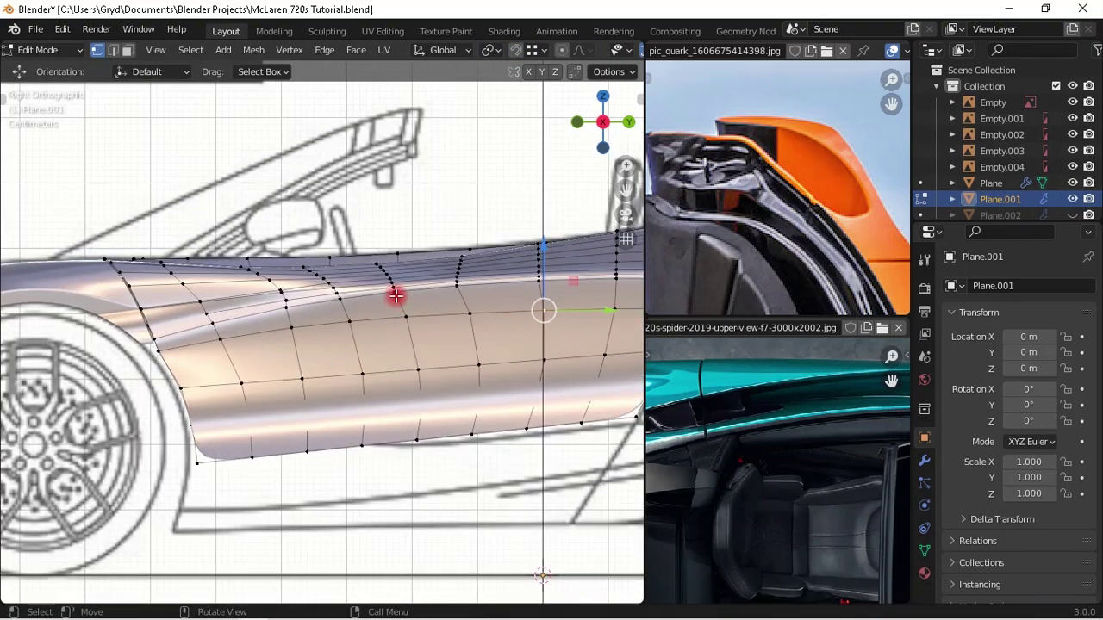
scroll(410, 291, down, 2)
middle_drag(406, 290, 382, 399)
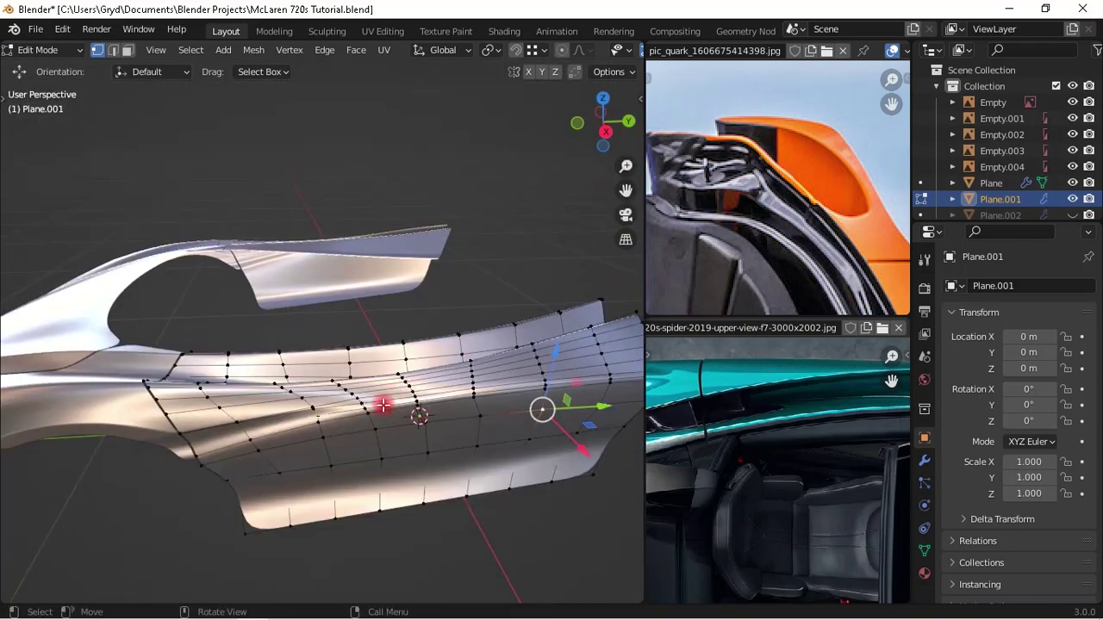
scroll(338, 428, down, 2)
middle_drag(338, 428, 334, 387)
key(Tab)
scroll(347, 423, down, 1)
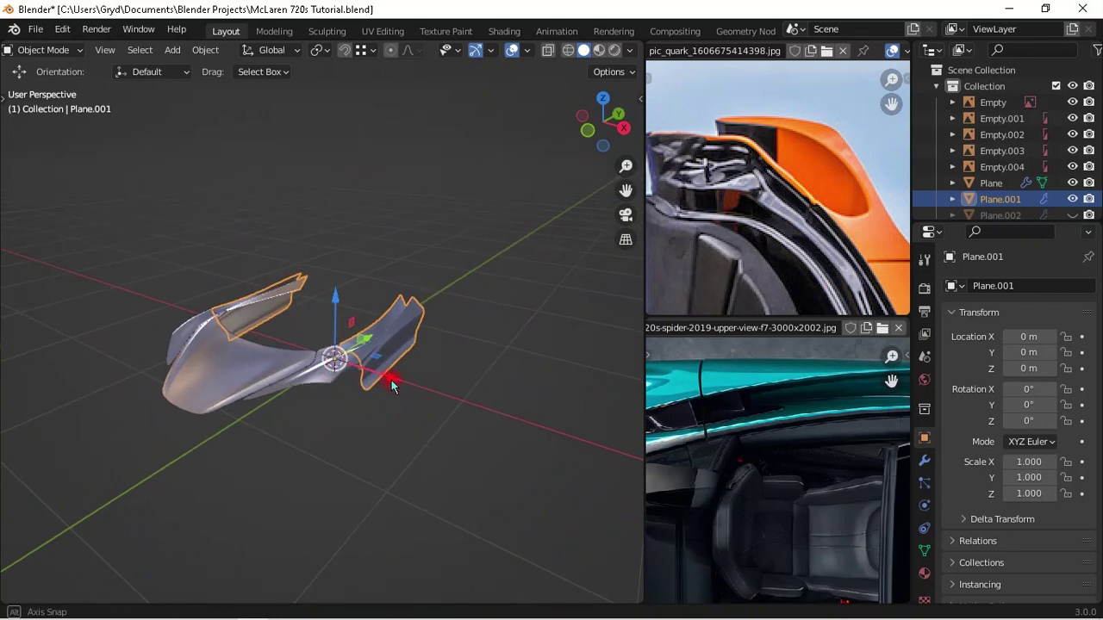
- Hide the door panel object so only the hood and front fenders remain in view
scroll(394, 381, up, 2)
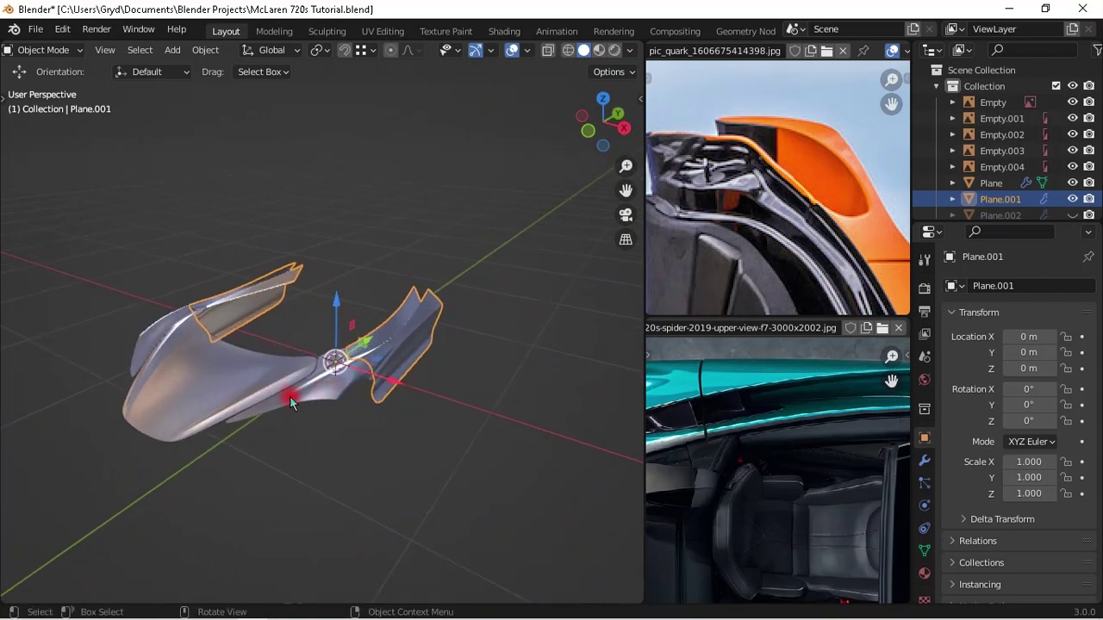
click(269, 409)
click(290, 404)
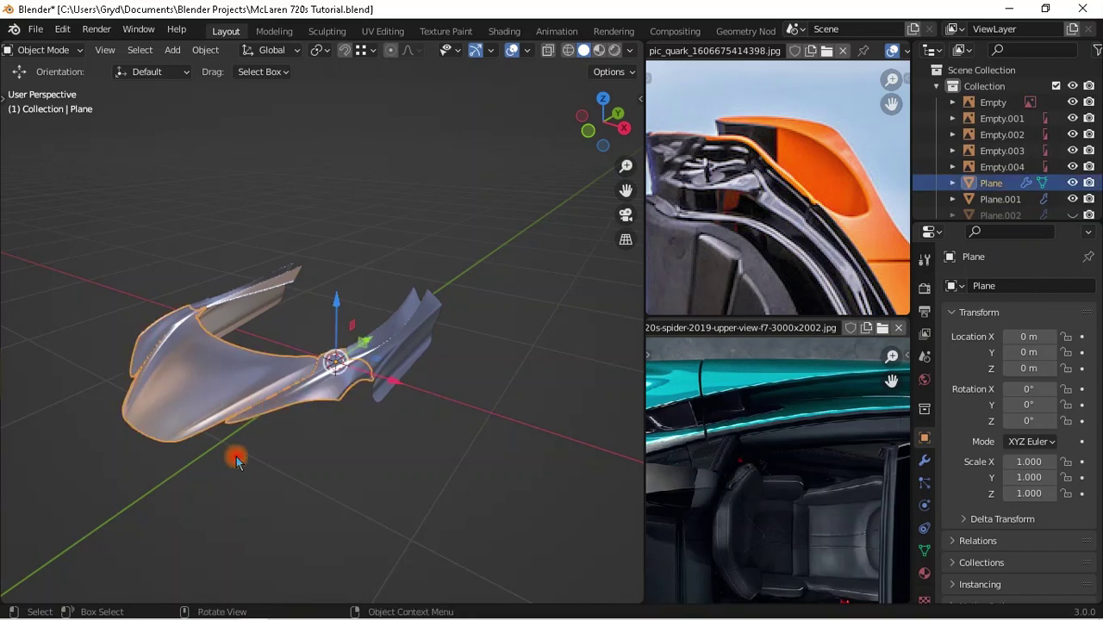
click(401, 331)
key(h)
- Switch to the right orthographic view and put the hood and fender mesh into Edit Mode
middle_drag(402, 361, 347, 401)
key(KP_3)
scroll(402, 337, up, 5)
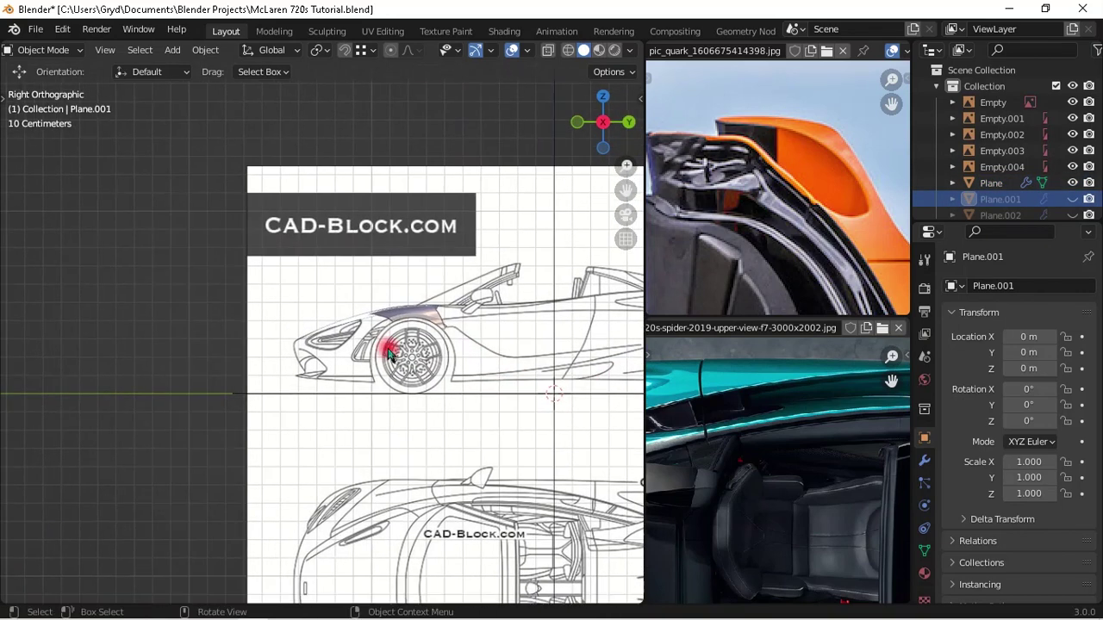
click(456, 295)
key(Tab)
scroll(439, 318, up, 2)
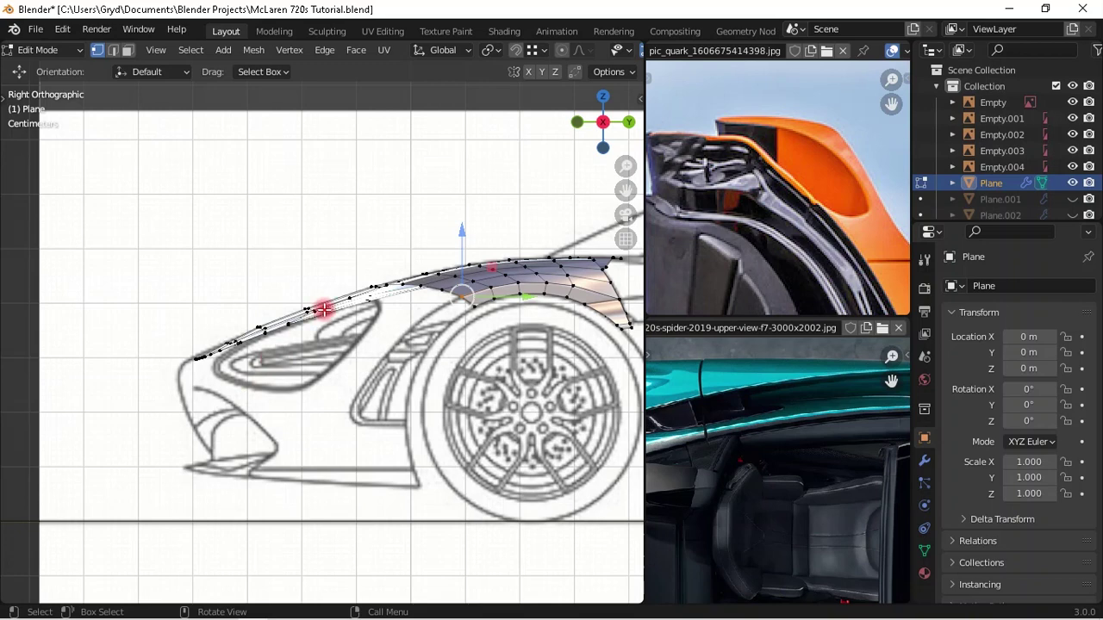
- Compare the hood's front edge with the nose and headlight outline on the side blueprint
scroll(377, 244, down, 1)
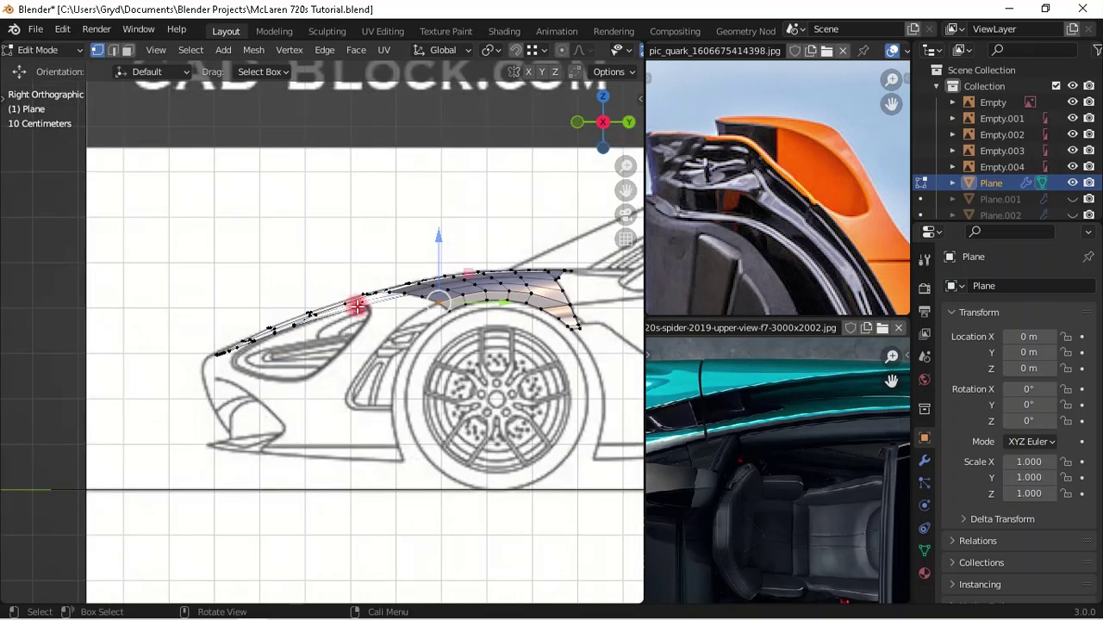
middle_drag(305, 393, 364, 376)
scroll(315, 388, up, 3)
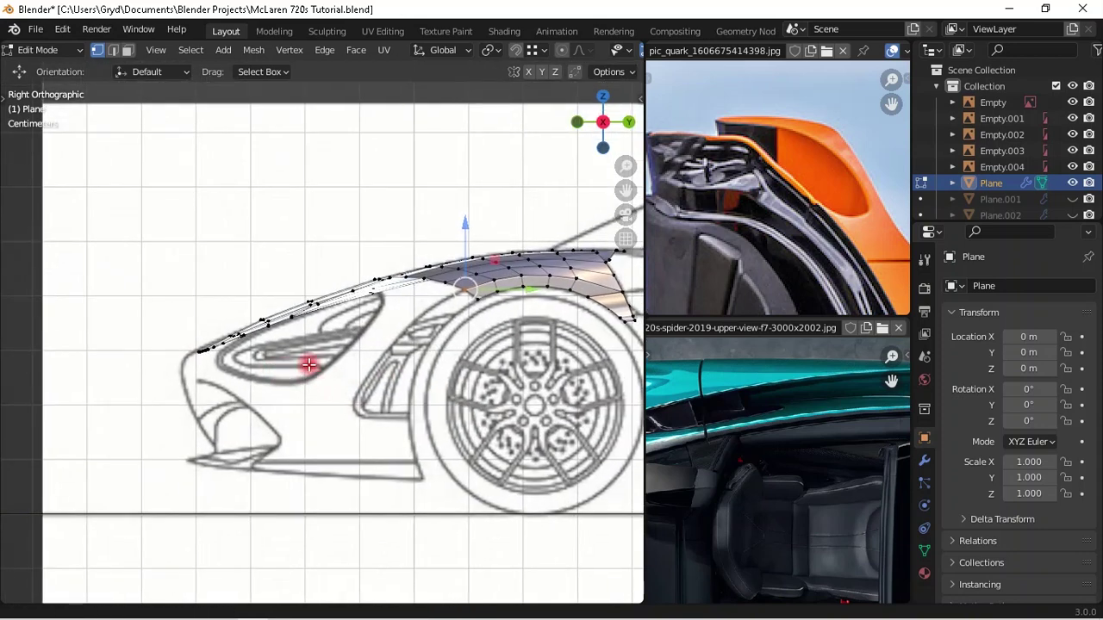
scroll(309, 365, up, 3)
scroll(315, 327, up, 2)
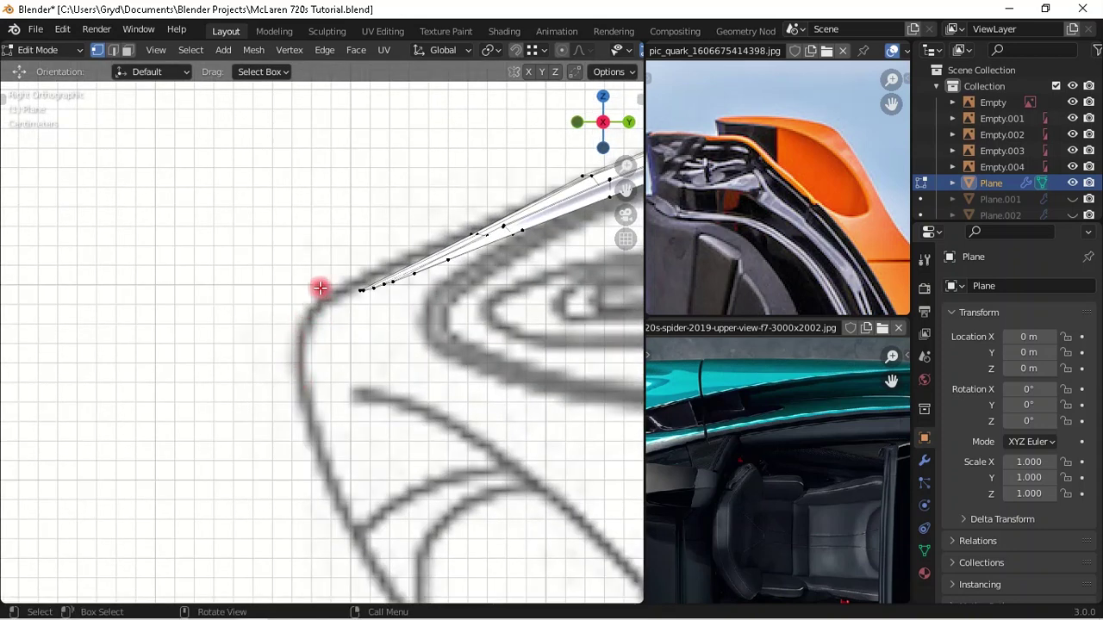
scroll(318, 287, down, 1)
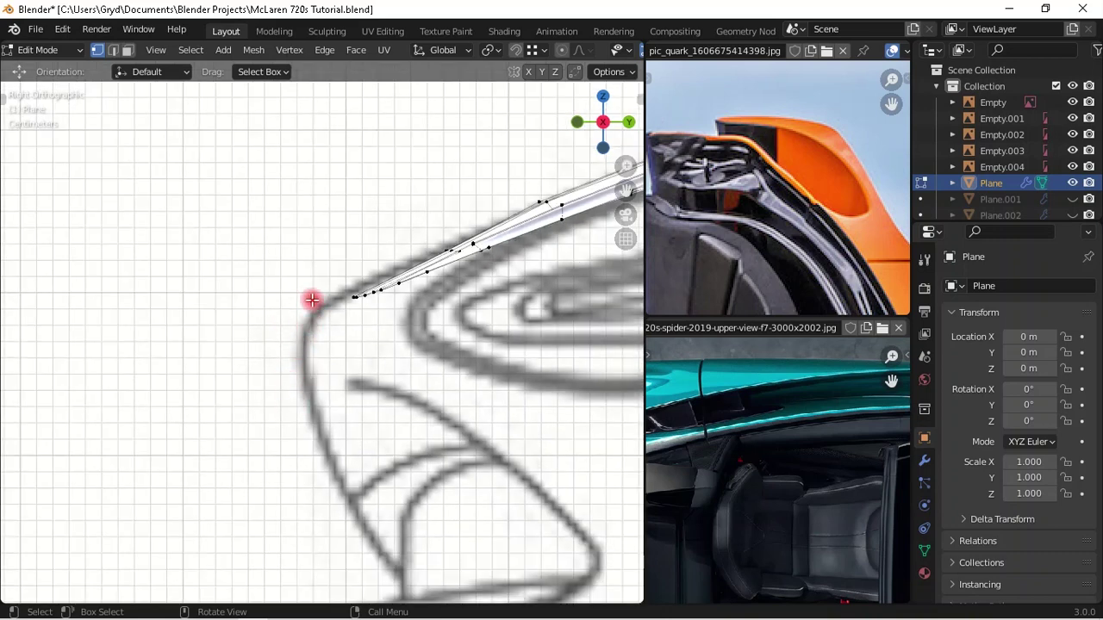
scroll(332, 323, down, 2)
scroll(357, 330, up, 1)
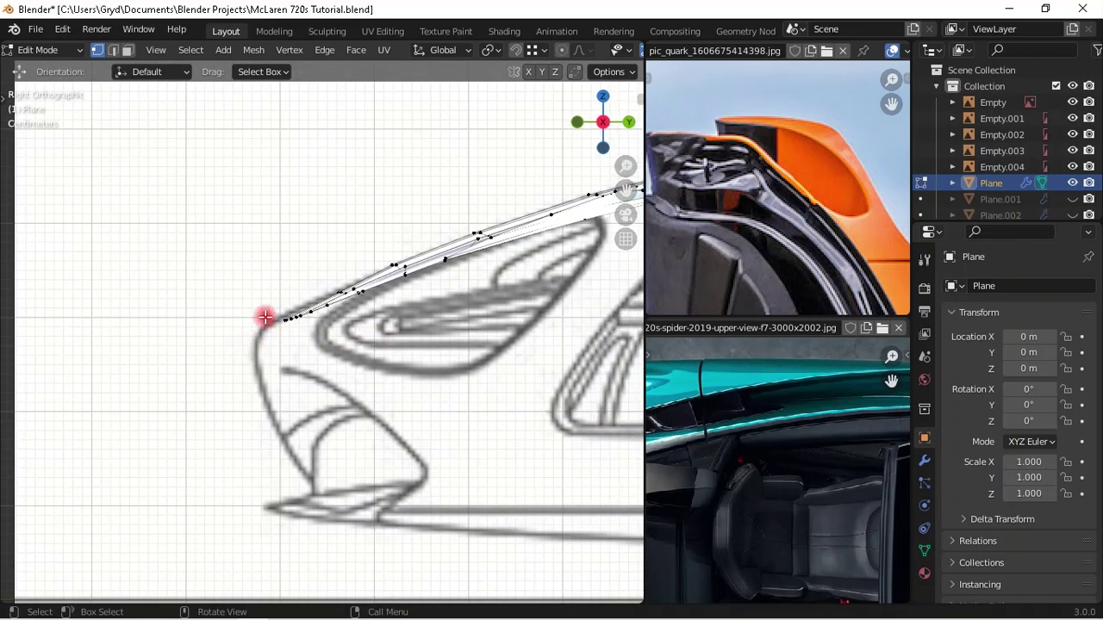
- Switch to the front orthographic view over the blueprint and reveal the editing tools
key(KP_1)
scroll(263, 316, down, 4)
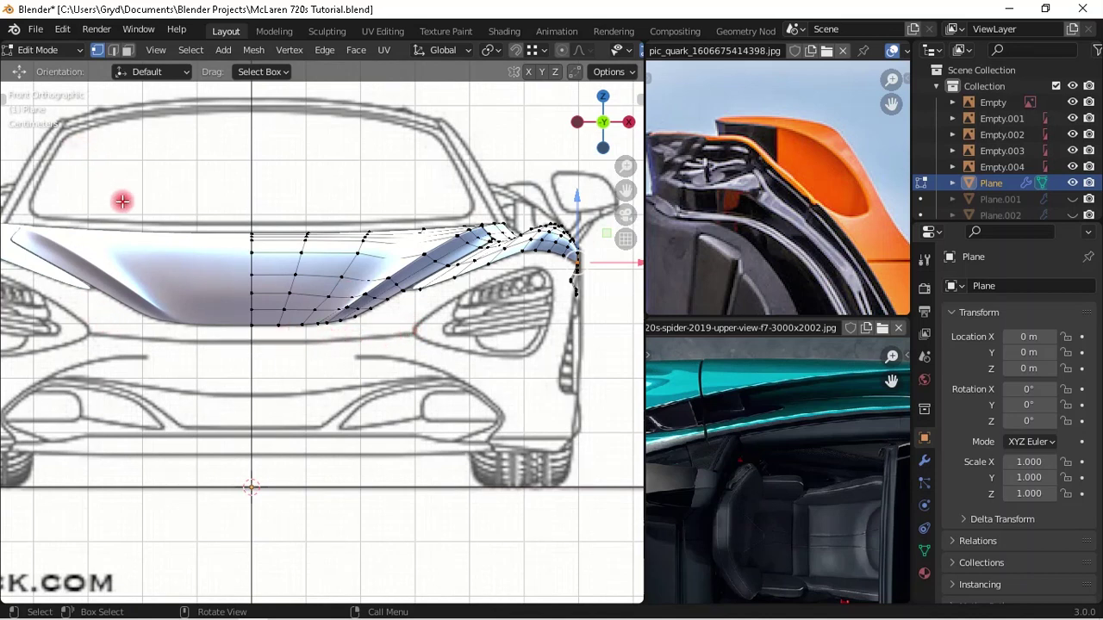
key(t)
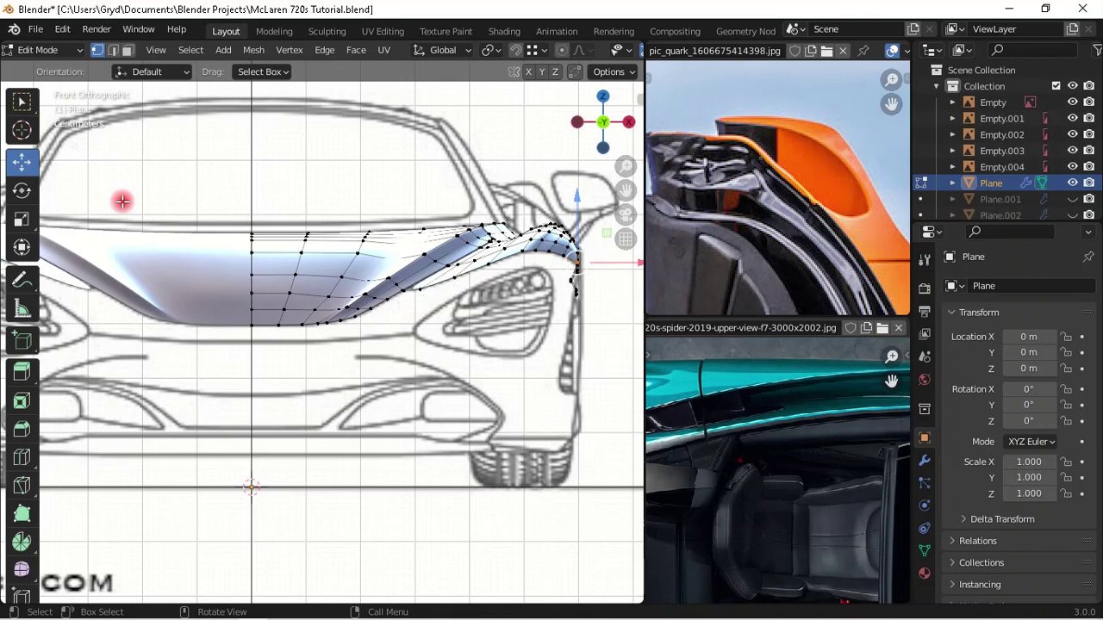
click(23, 277)
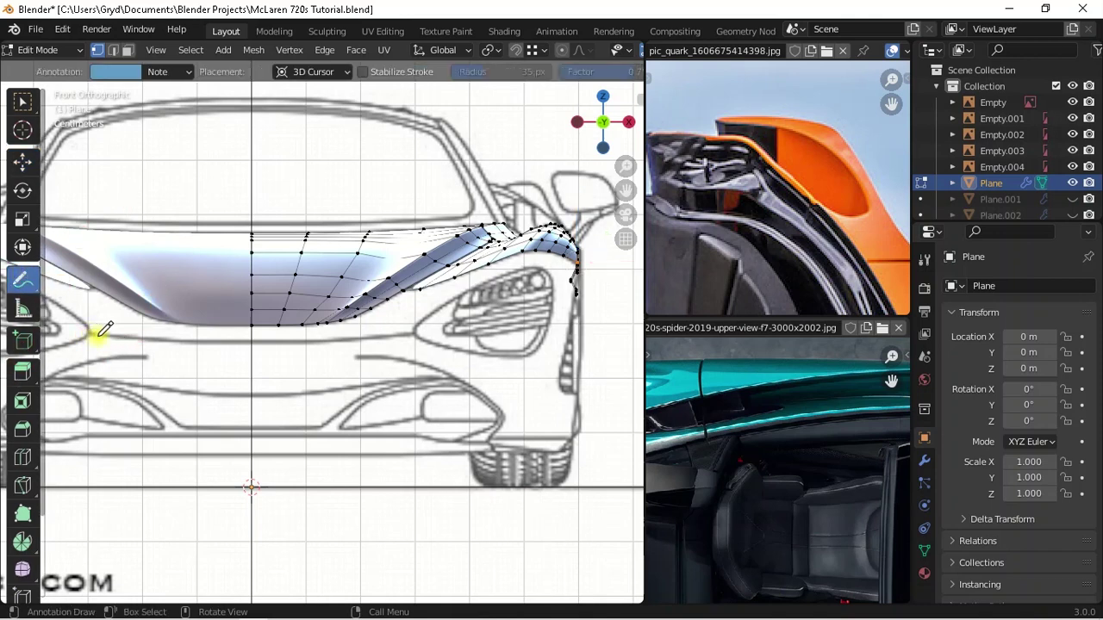
mouse_move(142, 338)
mouse_down()
mouse_move(342, 341)
mouse_move(408, 329)
mouse_up()
scroll(158, 352, down, 2)
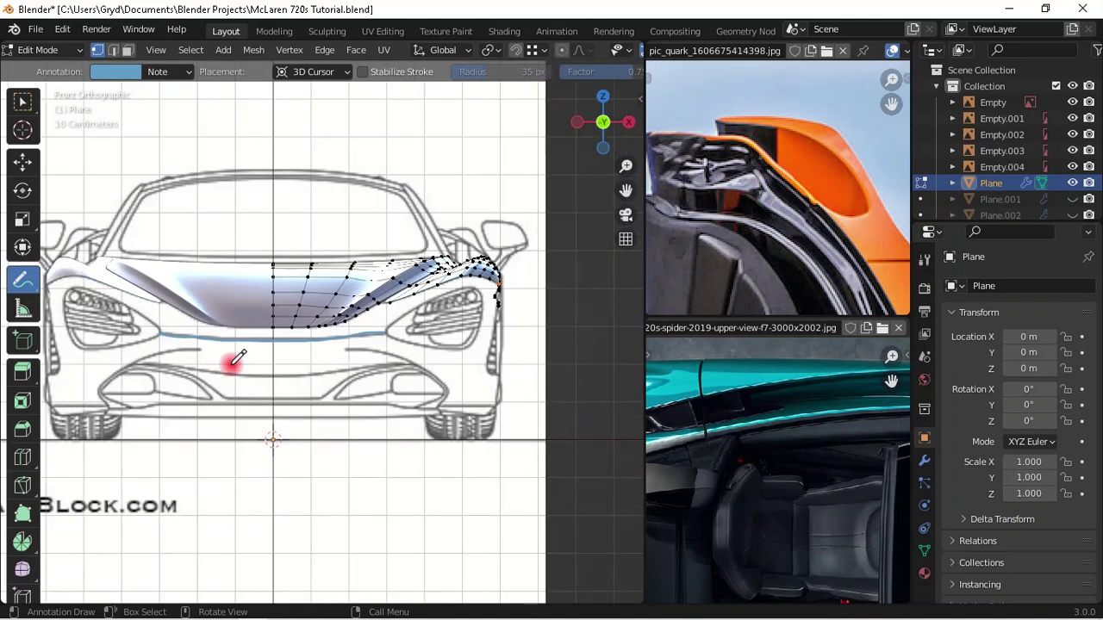
key(ctrl+z)
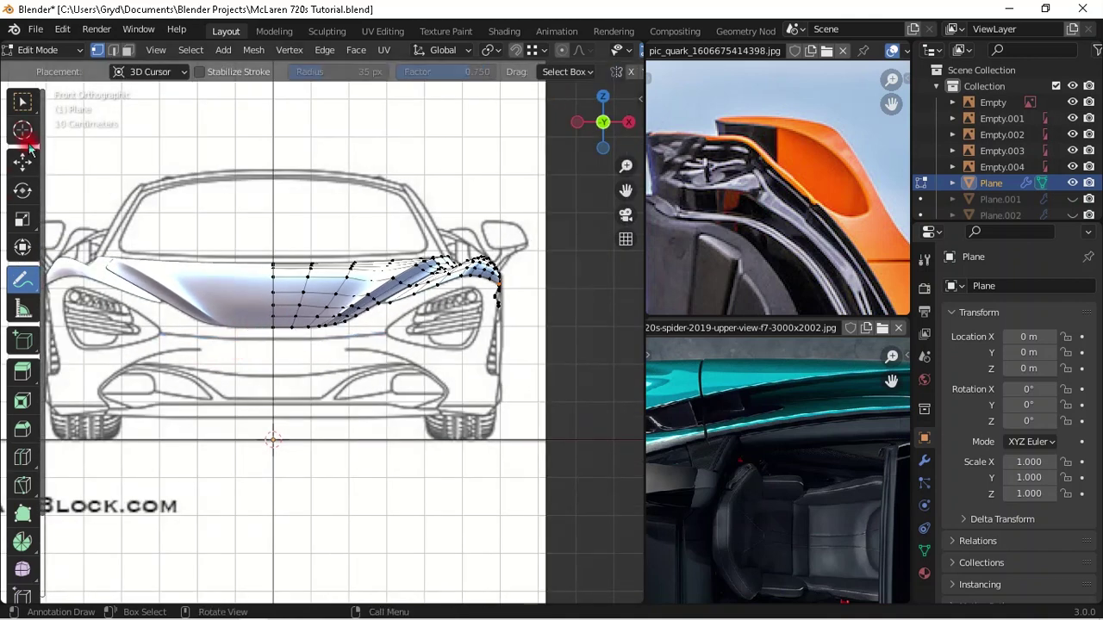
click(26, 159)
scroll(455, 337, up, 2)
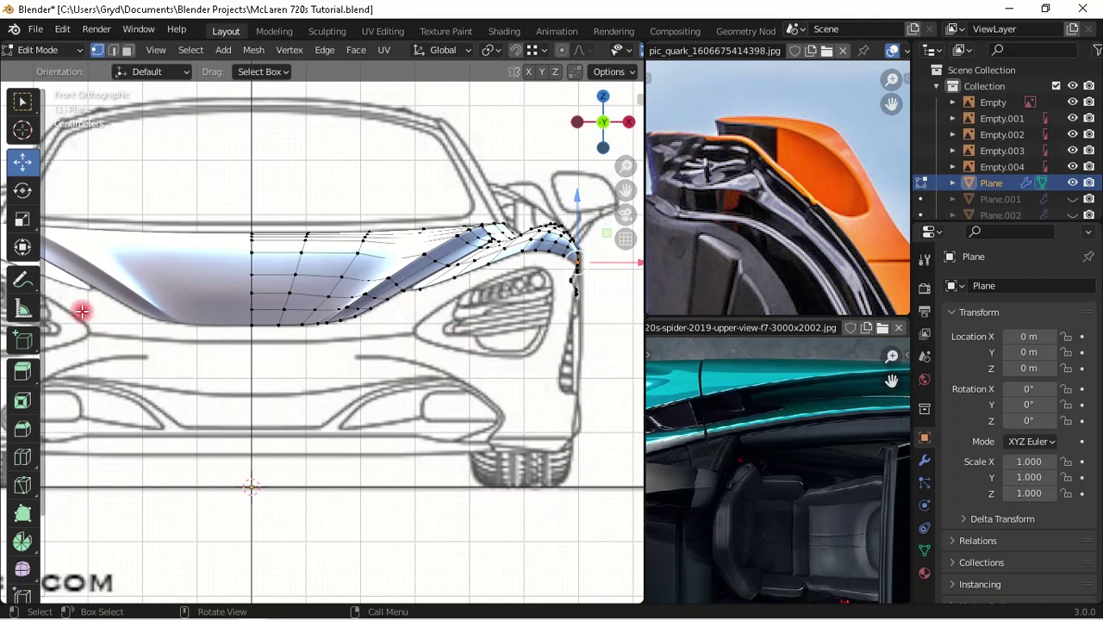
- Annotate the front blueprint by tracing the bumper's upper intake curve and the full headlight outline on one side
click(23, 280)
scroll(276, 349, up, 3)
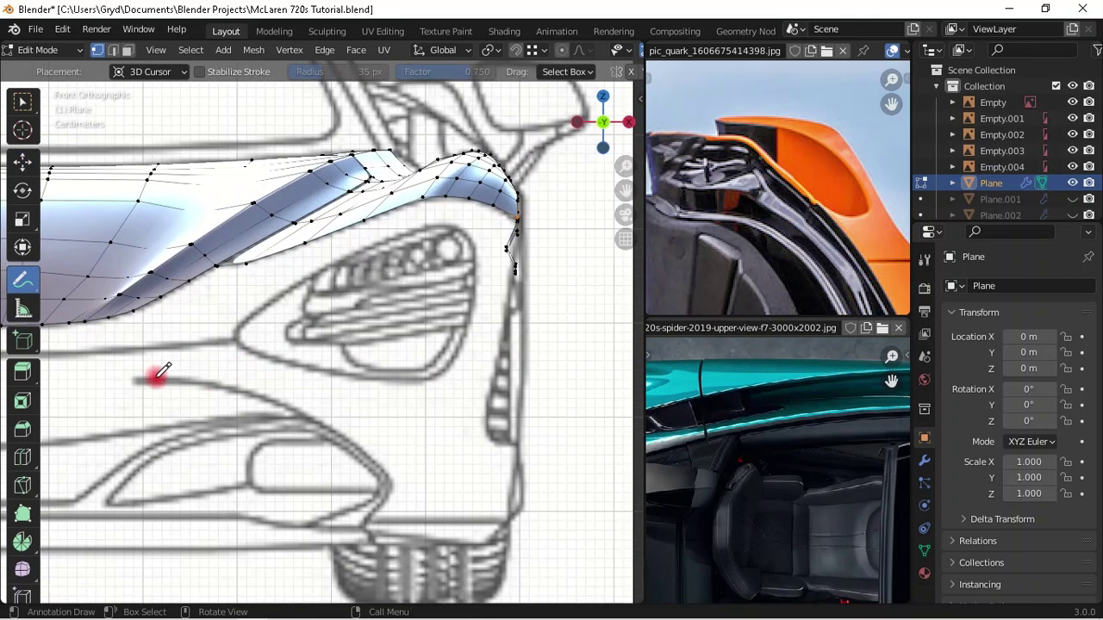
mouse_move(140, 377)
mouse_down()
mouse_move(234, 379)
mouse_move(305, 414)
mouse_move(388, 484)
mouse_move(369, 517)
mouse_up()
mouse_move(234, 336)
mouse_down()
mouse_move(301, 275)
mouse_move(428, 222)
mouse_up()
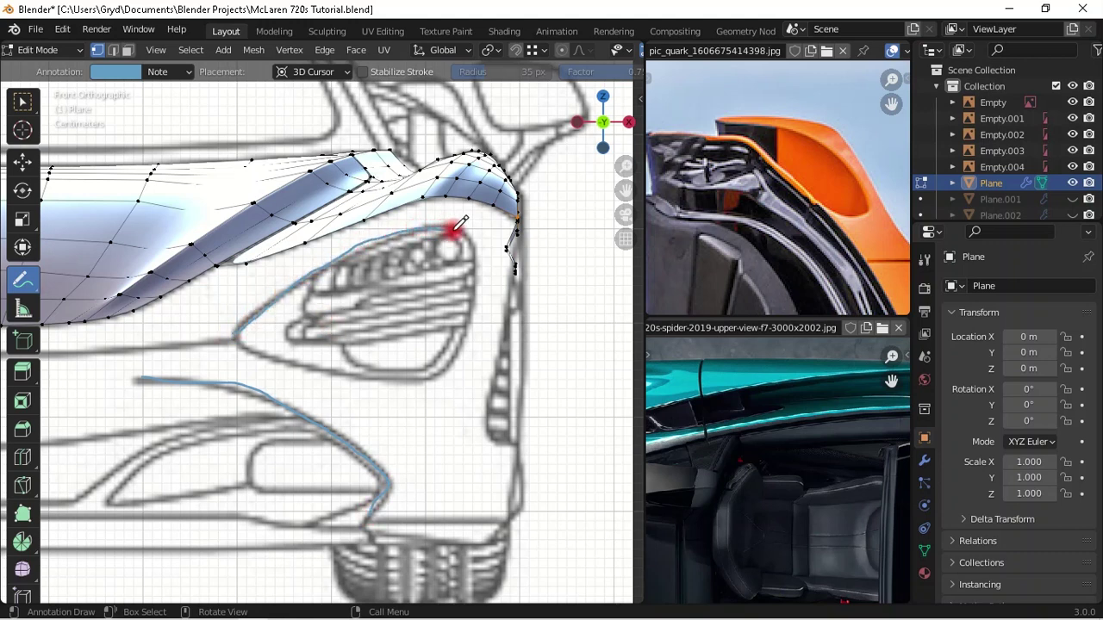
mouse_move(480, 246)
mouse_down()
mouse_move(452, 369)
mouse_move(353, 376)
mouse_move(234, 340)
mouse_up()
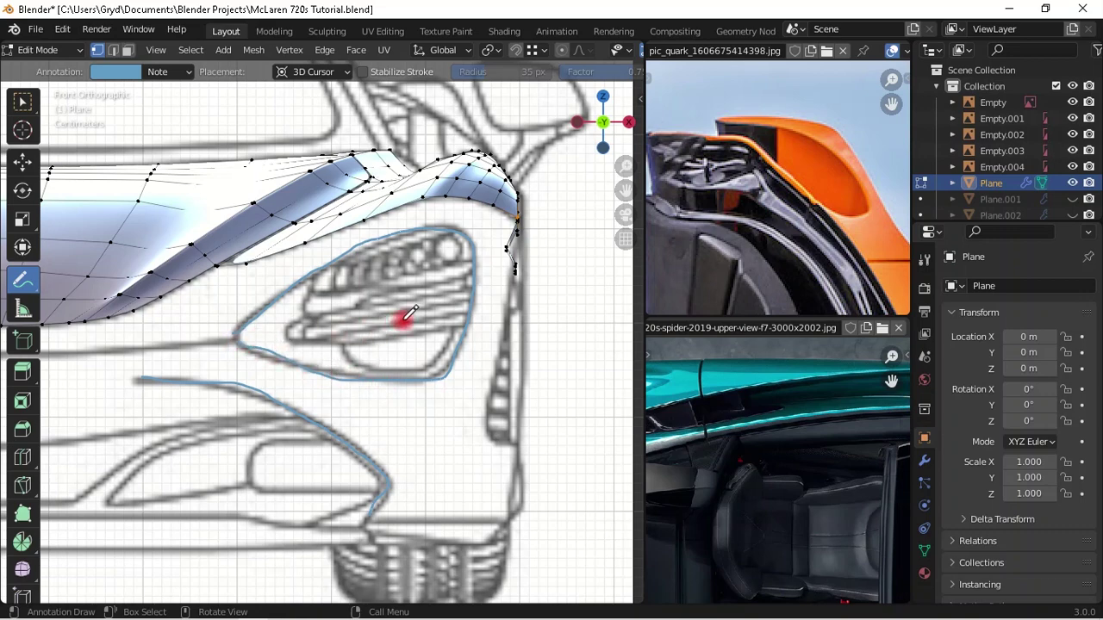
- Trace the bumper's outer boundary with an annotation from the fender tip past the side vent to the lower intake corner
scroll(410, 314, down, 4)
scroll(436, 364, up, 4)
mouse_move(428, 303)
mouse_down()
mouse_move(399, 412)
mouse_move(434, 488)
mouse_move(374, 529)
mouse_move(276, 522)
mouse_up()
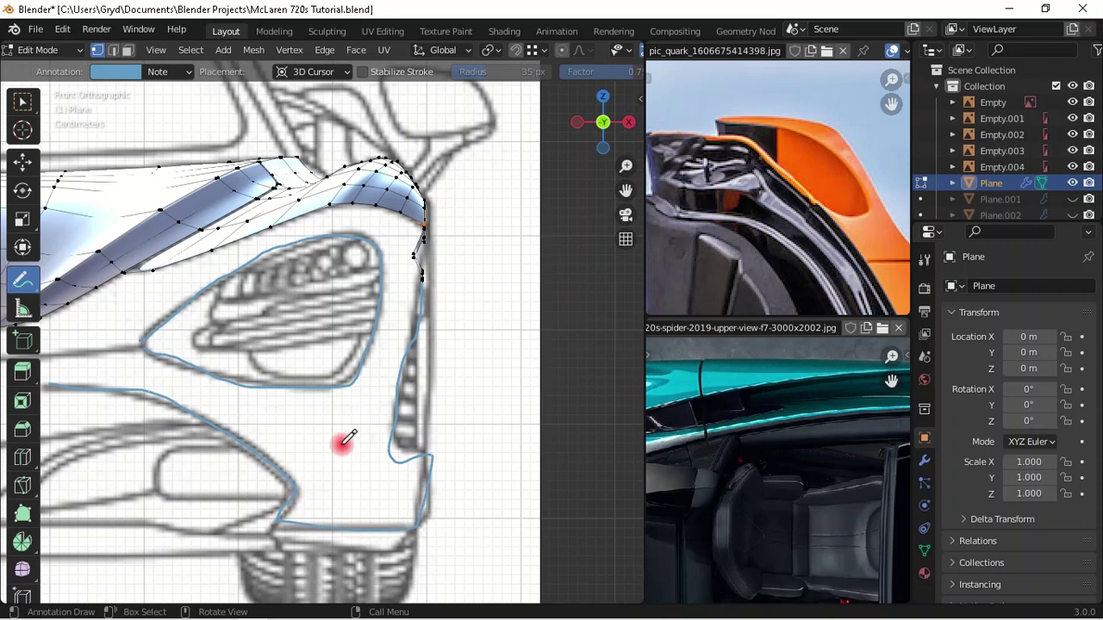
- Annotate the side blueprint by tracing the bumper's rear boundary from the fender tip around the side vent and down beside the wheel arch
key(KP_3)
scroll(419, 389, down, 3)
scroll(345, 383, up, 3)
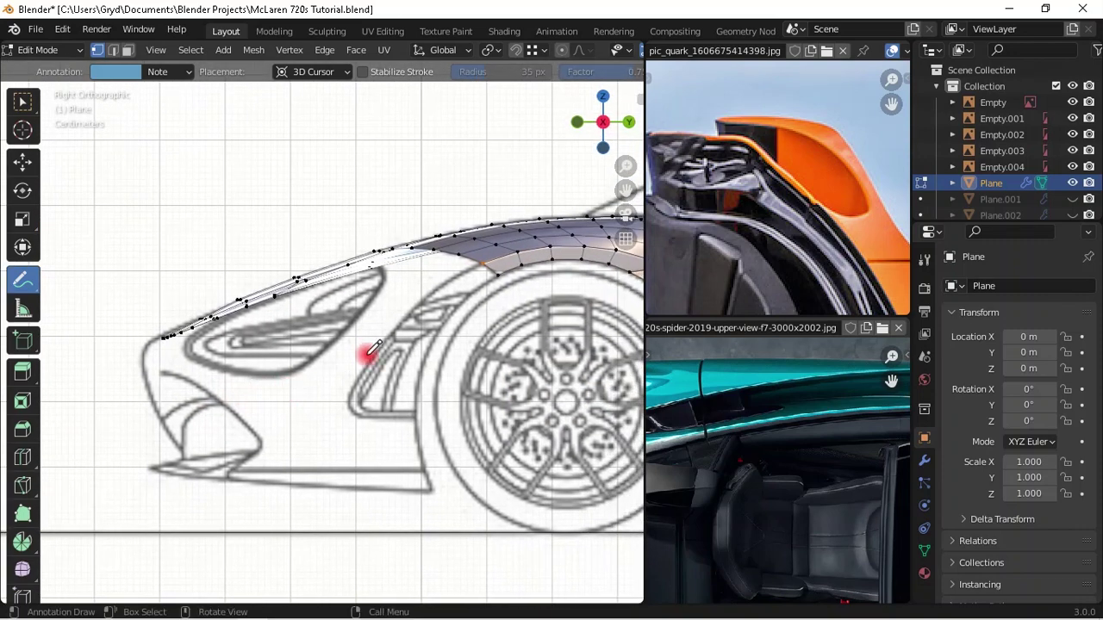
scroll(323, 379, down, 2)
key(KP_1)
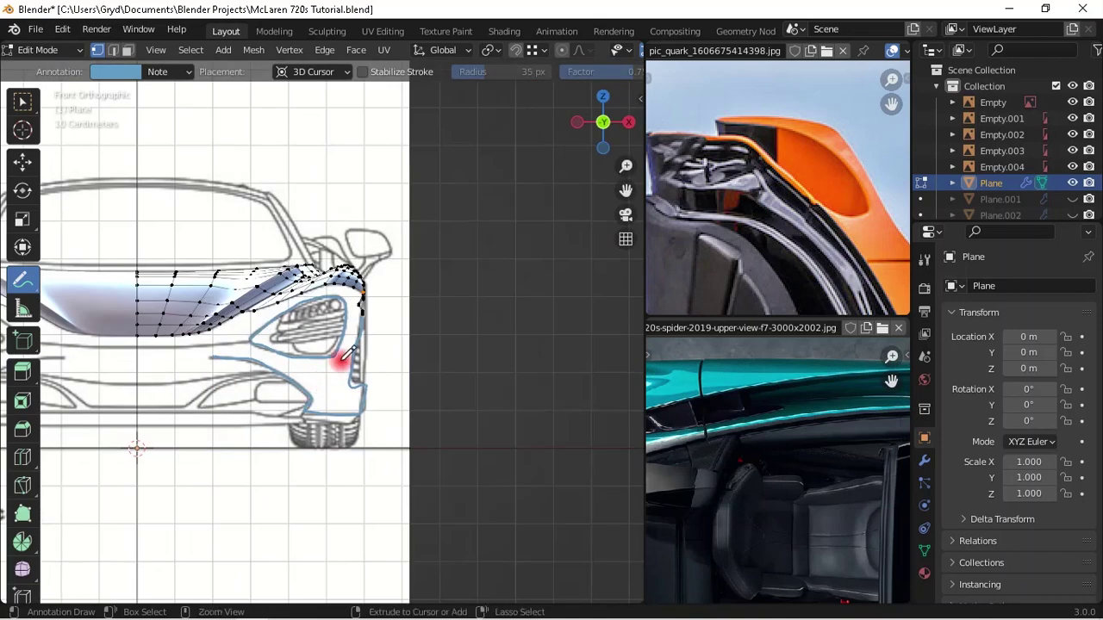
key(Tab)
key(Tab)
middle_drag(394, 369, 303, 372)
key(KP_3)
scroll(360, 345, up, 2)
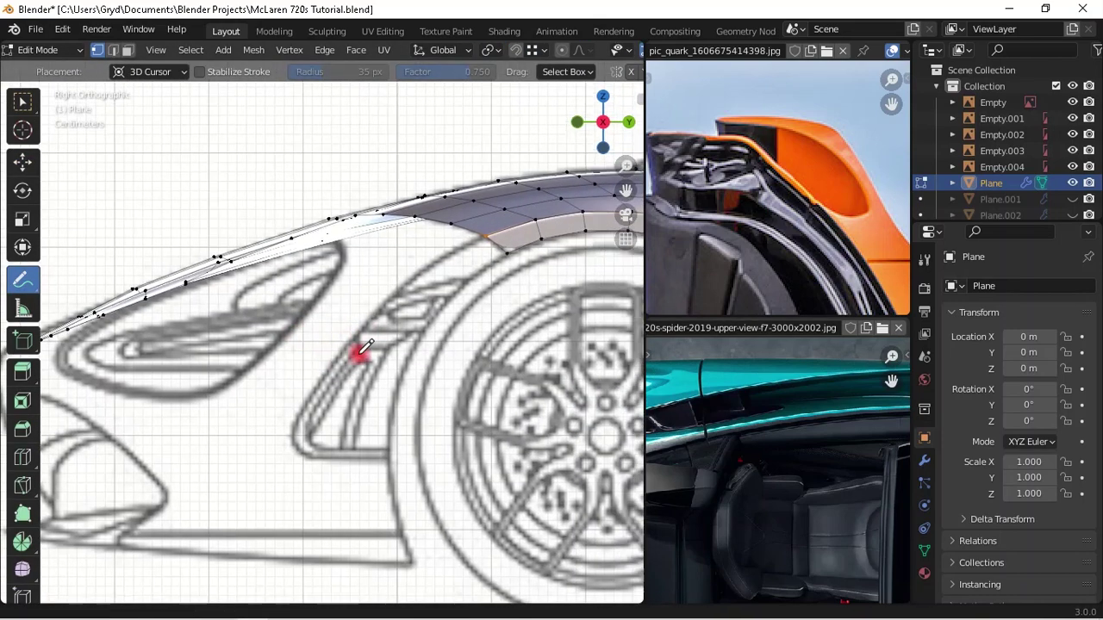
mouse_move(468, 238)
mouse_down()
mouse_move(359, 307)
mouse_move(305, 388)
mouse_move(301, 457)
mouse_move(370, 455)
mouse_move(392, 531)
mouse_up()
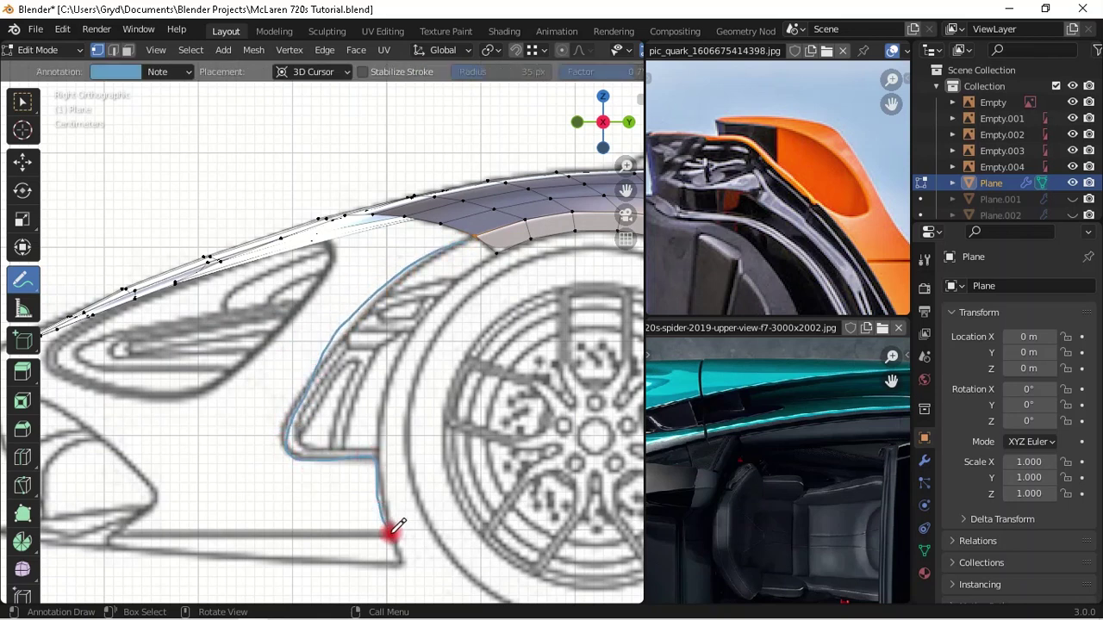
scroll(319, 491, down, 2)
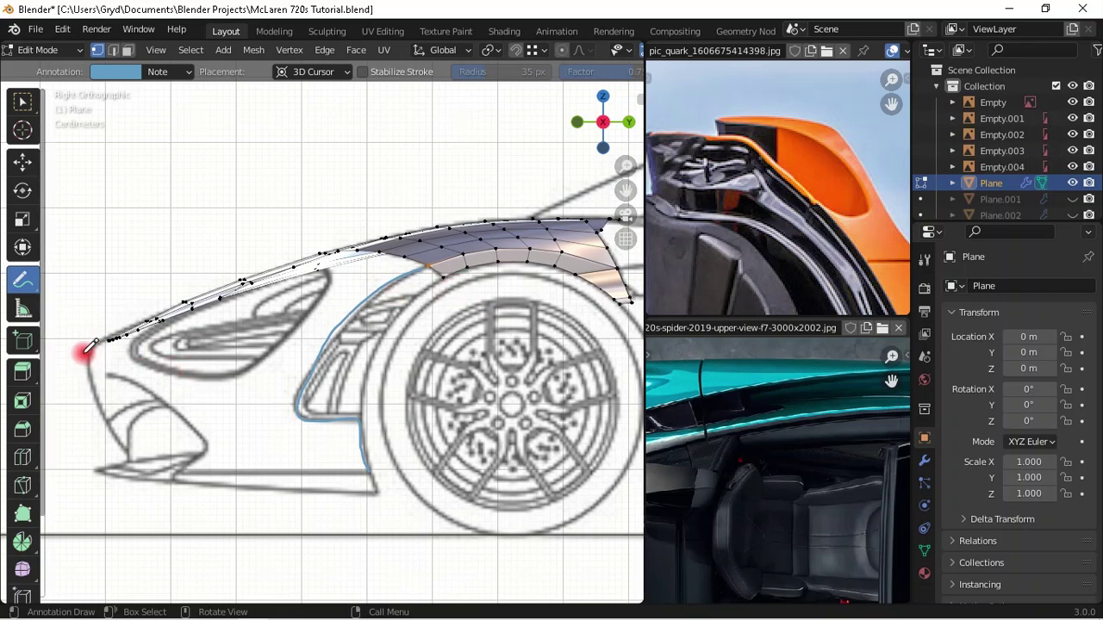
- Duplicate a vertex from the hood's front edge and place it on the nose outline in the side view
shift+middle_drag(222, 320, 429, 313)
scroll(428, 313, up, 3)
click(20, 161)
shift+right_click(436, 293)
middle_drag(362, 325, 170, 291)
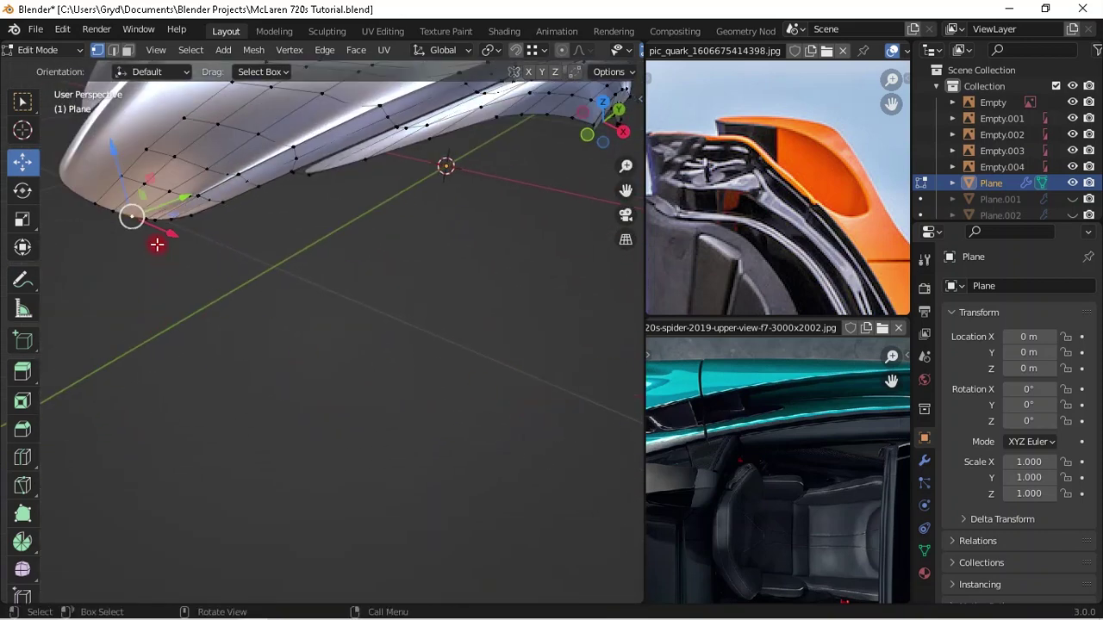
middle_drag(231, 179, 334, 306)
key(KP_5)
key(KP_3)
key(g)
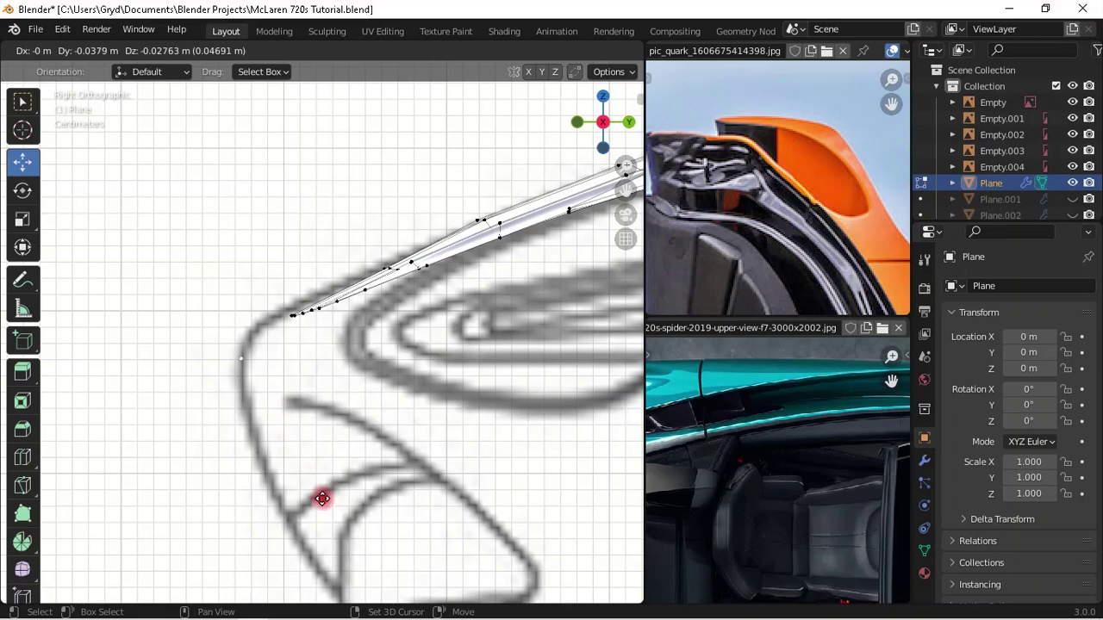
click(325, 506)
- Lower the duplicated vertex onto the bumper's upper seam line on the front blueprint and compare it with the side outline
key(KP_1)
scroll(345, 423, down, 3)
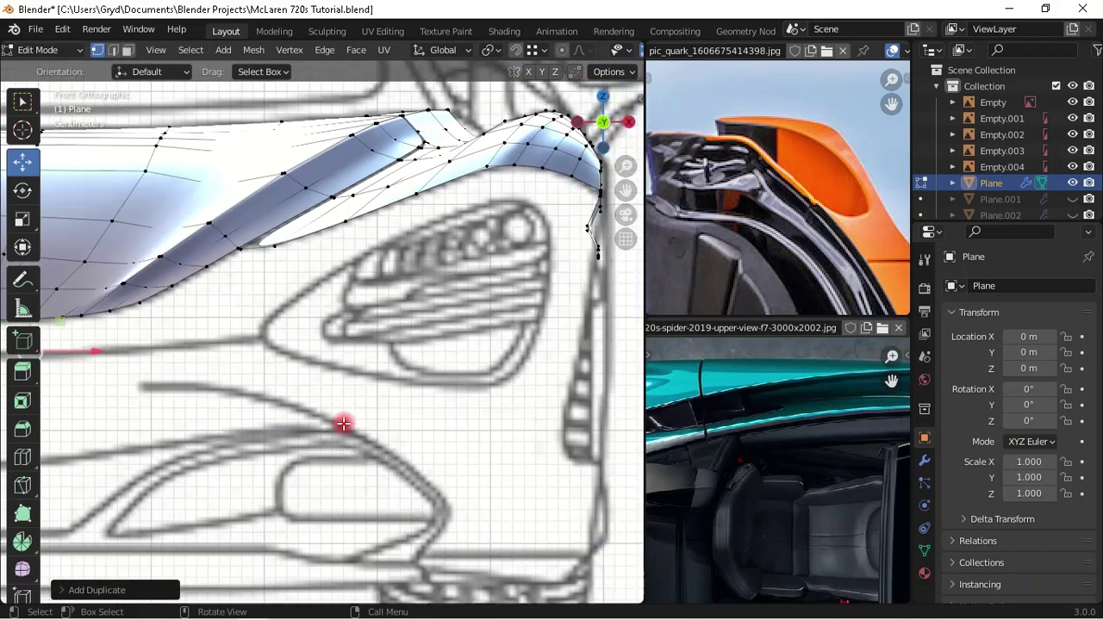
scroll(370, 375, up, 5)
drag(310, 285, 320, 294)
key(KP_3)
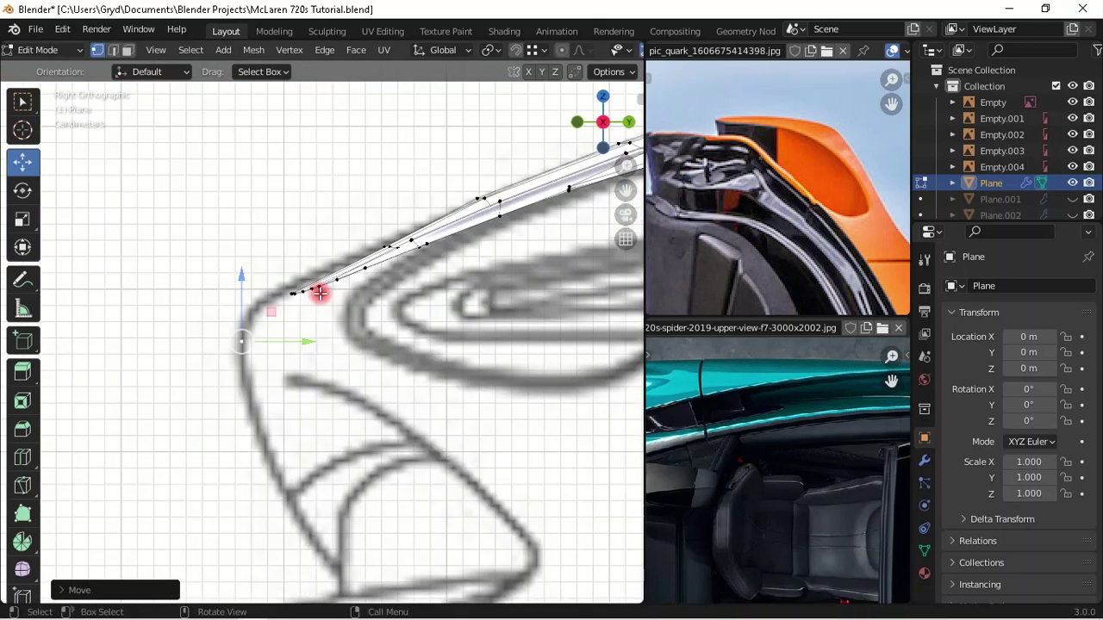
scroll(321, 295, up, 1)
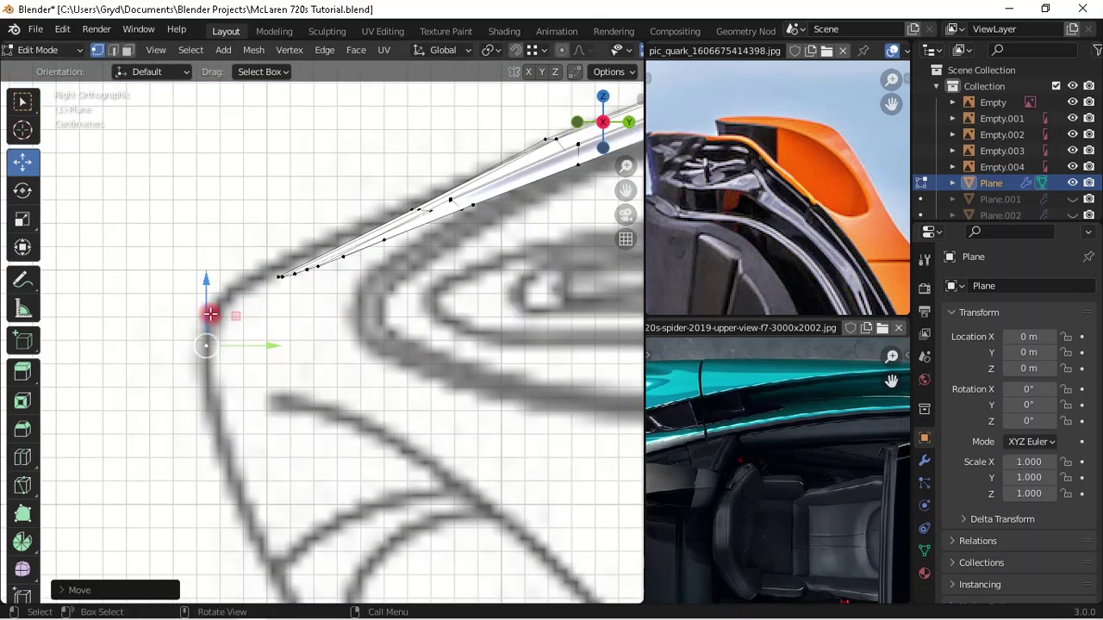
- Extrude the nose vertex up along the side-view curve and connect the end of the chain to the hood's front edge
drag(249, 337, 276, 270)
key(e)
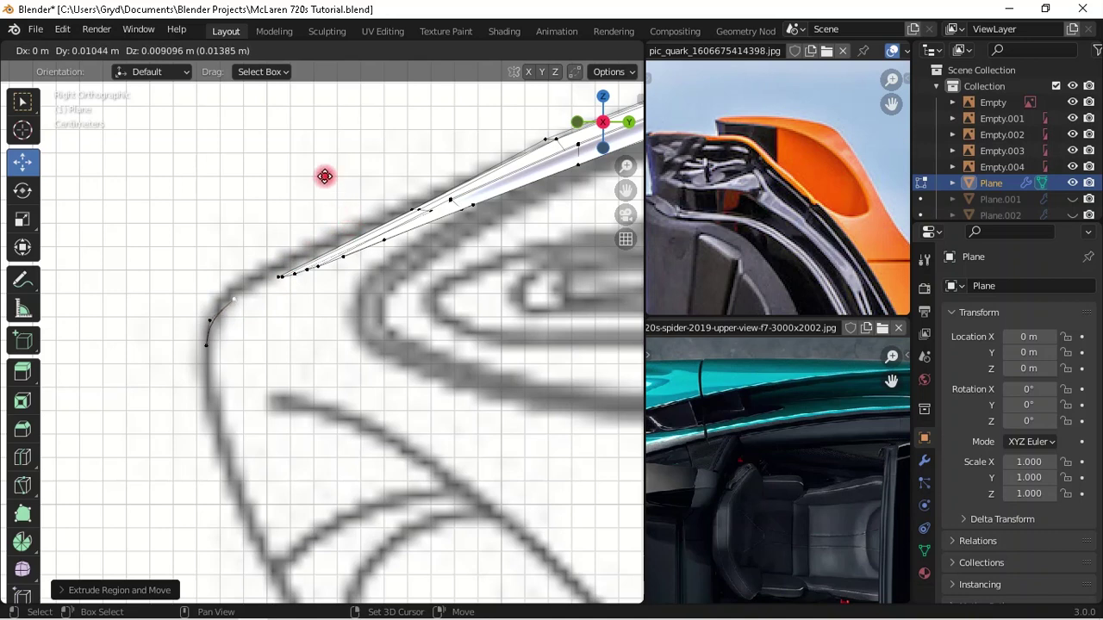
click(352, 190)
middle_drag(276, 295, 319, 326)
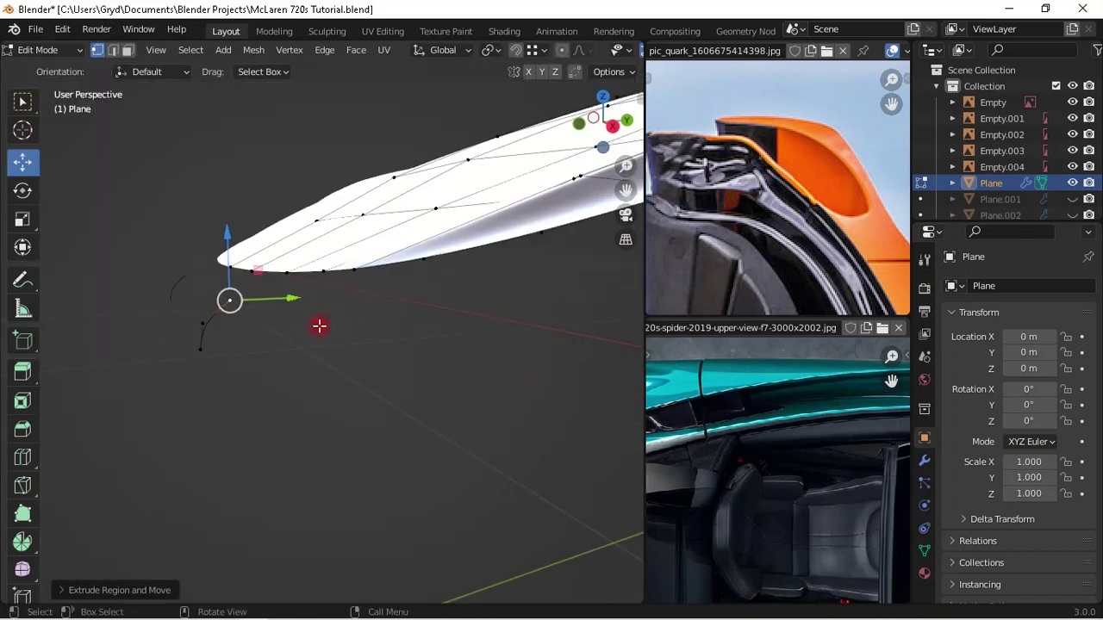
shift+click(292, 271)
key(KP_3)
scroll(278, 298, up, 3)
scroll(239, 272, down, 3)
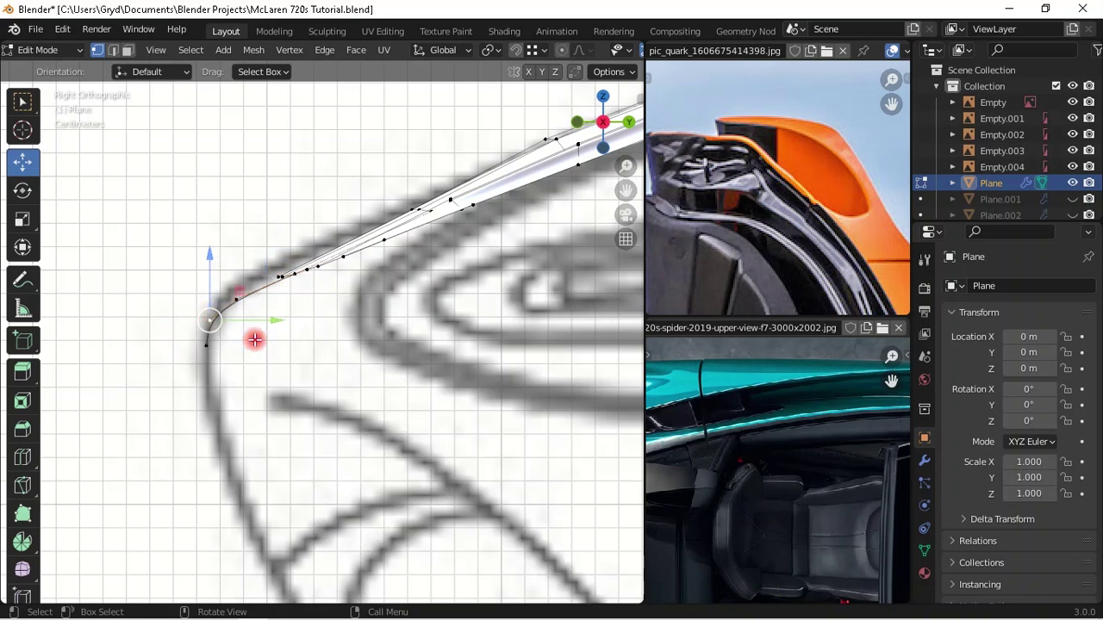
- Fine-tune the height of the extruded profile vertices to follow the rounded nose outline on the side blueprint
key(g)
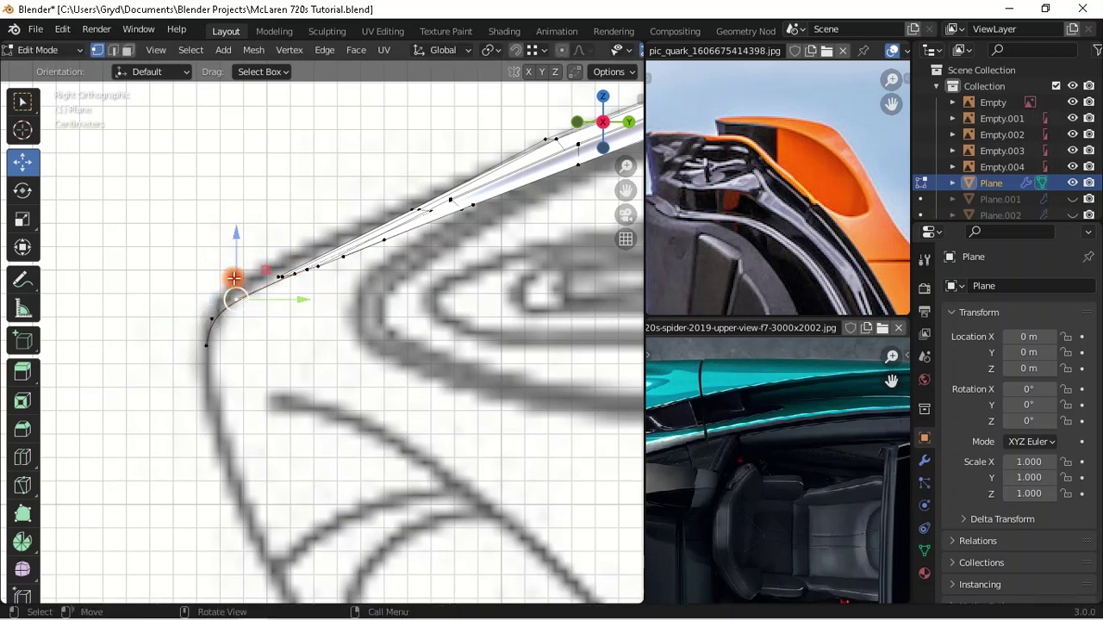
key(z)
click(228, 230)
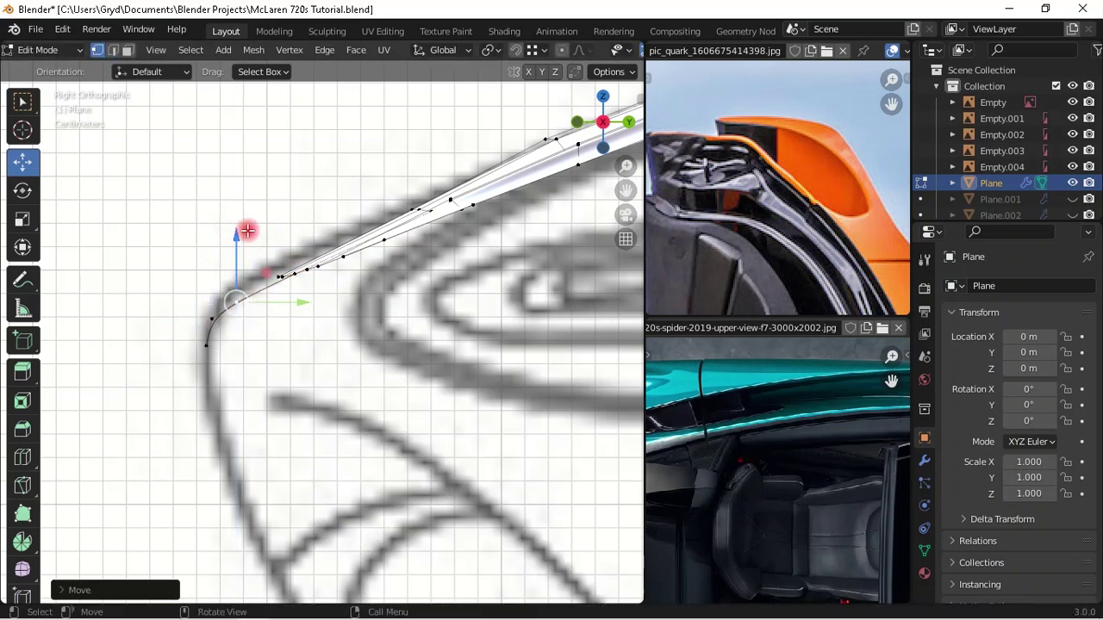
scroll(280, 252, down, 4)
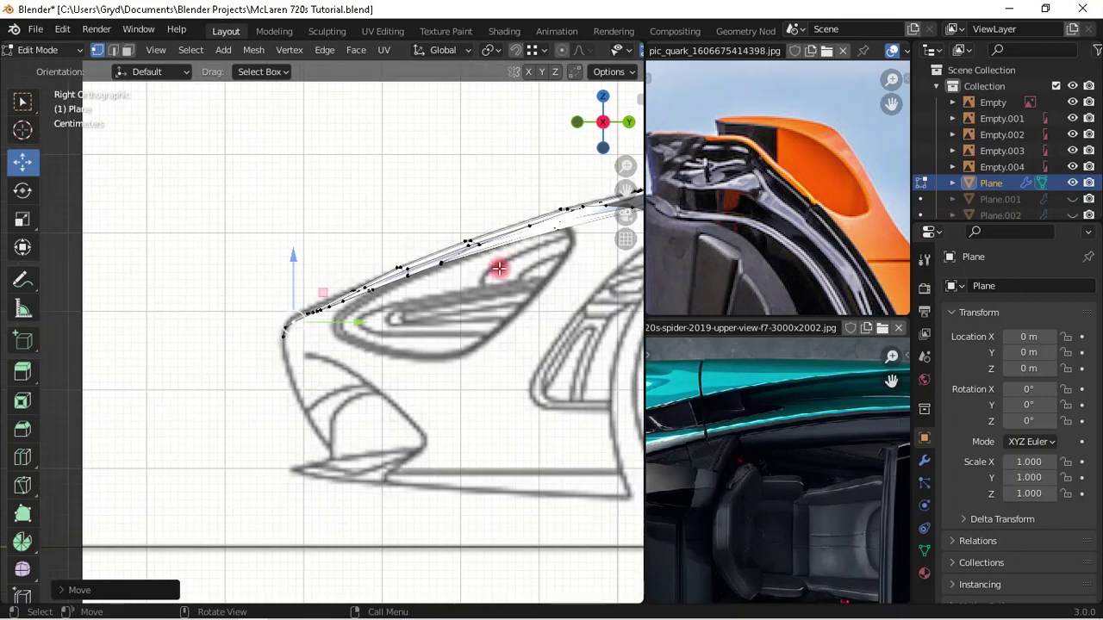
- Select neighbouring vertices near the hood's front and raise them slightly along the global Z axis to match the side blueprint
mouse_move(456, 274)
middle_down()
mouse_move(414, 276)
mouse_move(462, 295)
mouse_move(470, 330)
mouse_move(445, 320)
middle_up()
click(387, 267)
ctrl+click(372, 250)
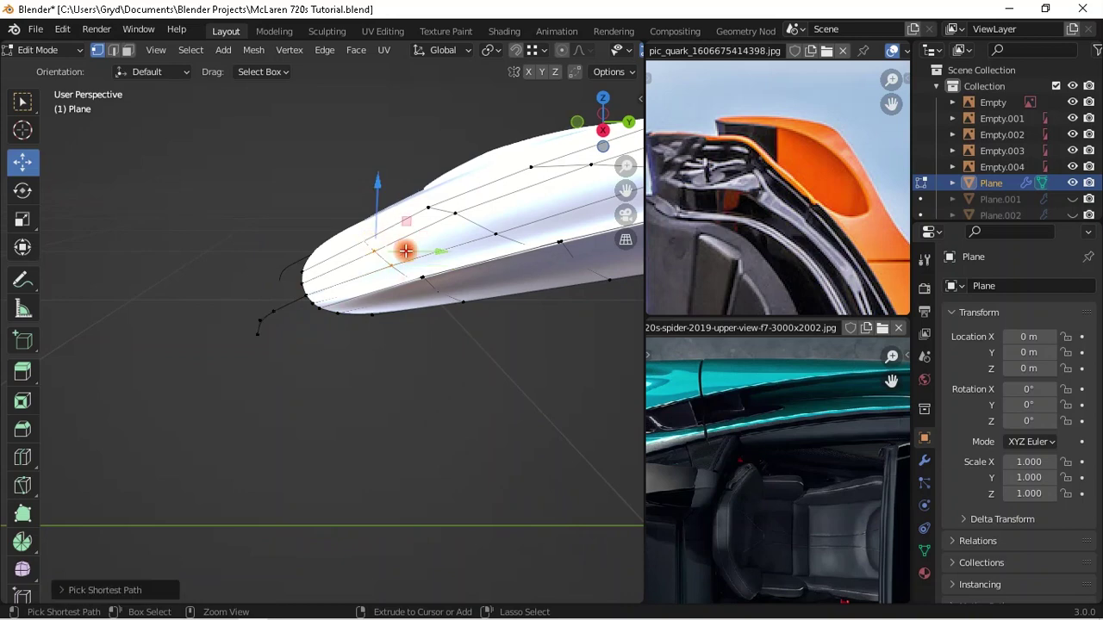
key(KP_3)
key(g)
key(z)
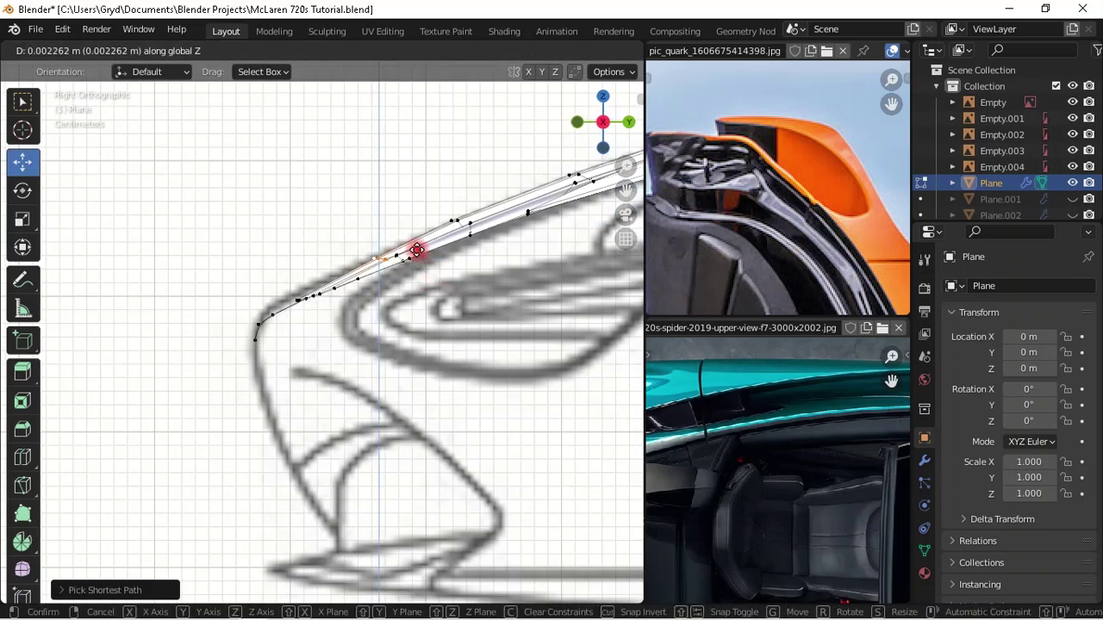
click(419, 249)
- Examine the hood surface and nose profile from several angles against the front and side blueprints
scroll(354, 292, down, 4)
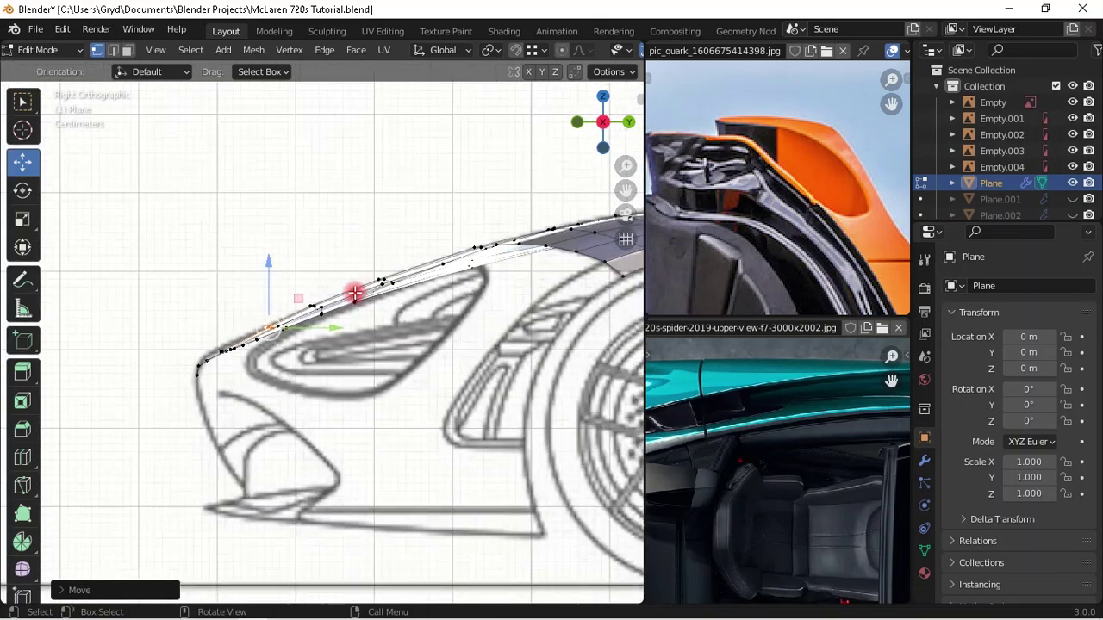
scroll(354, 293, up, 3)
mouse_move(274, 266)
mouse_down()
mouse_move(308, 294)
mouse_move(295, 312)
mouse_up()
scroll(296, 313, down, 4)
middle_drag(207, 382, 406, 387)
key(KP_1)
key(KP_3)
scroll(267, 382, up, 5)
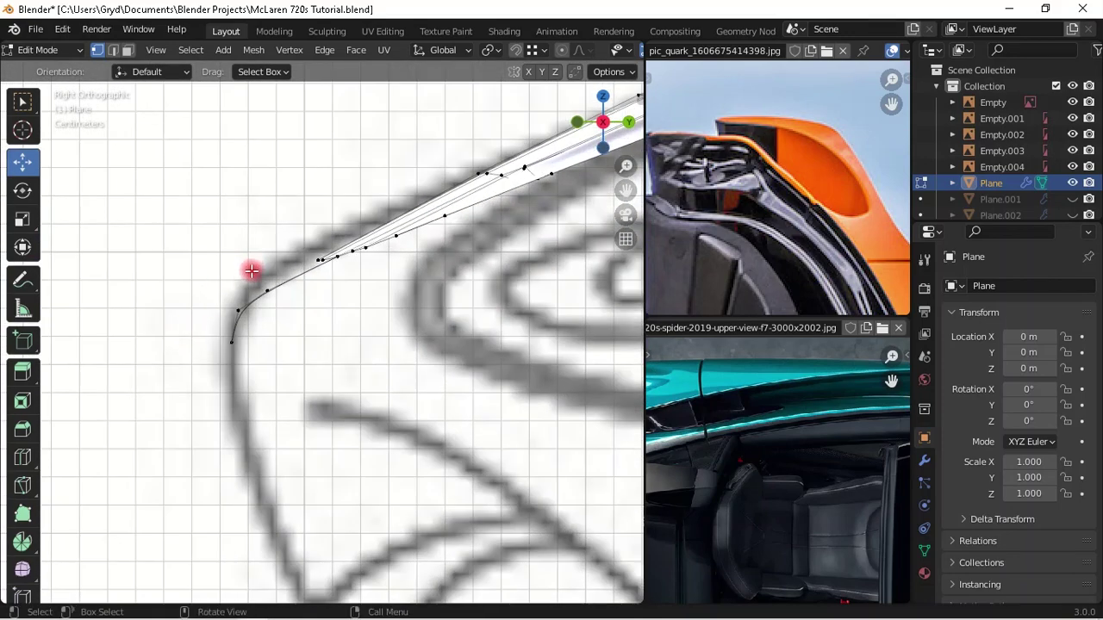
- Delete the extruded profile vertices between the hood and the nose, keeping only the lowest one
ctrl+click(244, 305)
key(x)
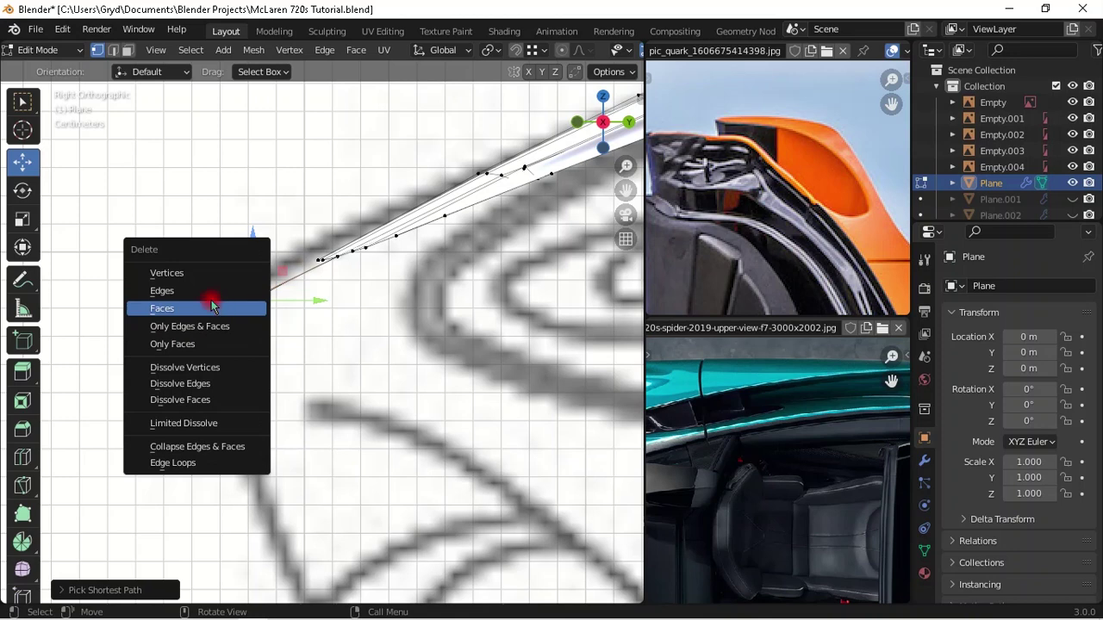
click(197, 274)
scroll(245, 344, down, 2)
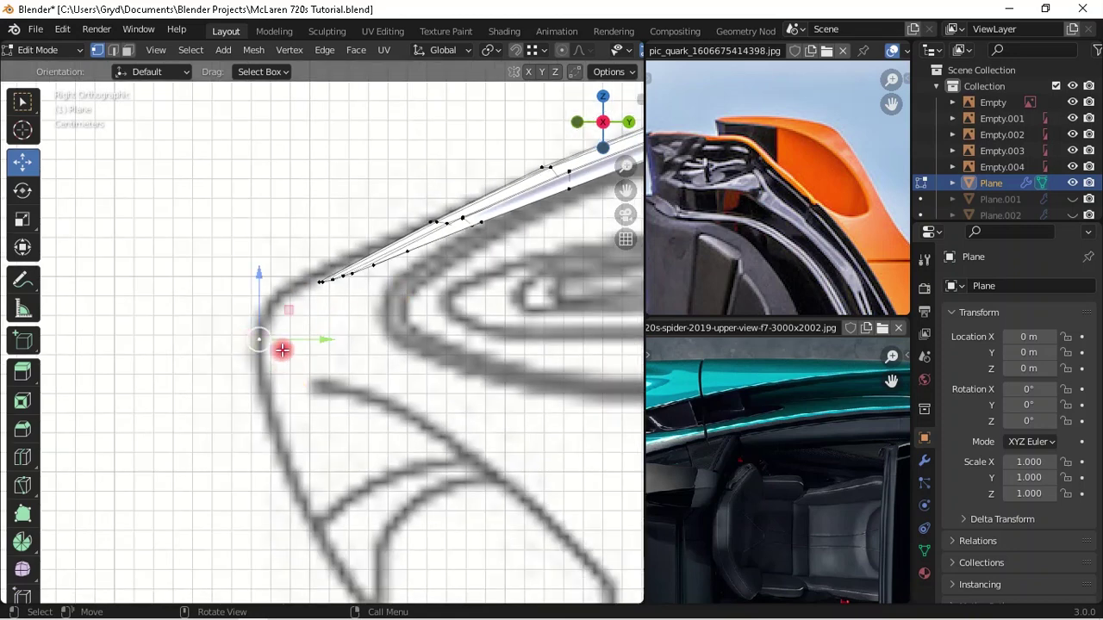
- Extrude the nose vertex twice along the seam line below the hood in the front view, ending at the car's centreline
key(KP_1)
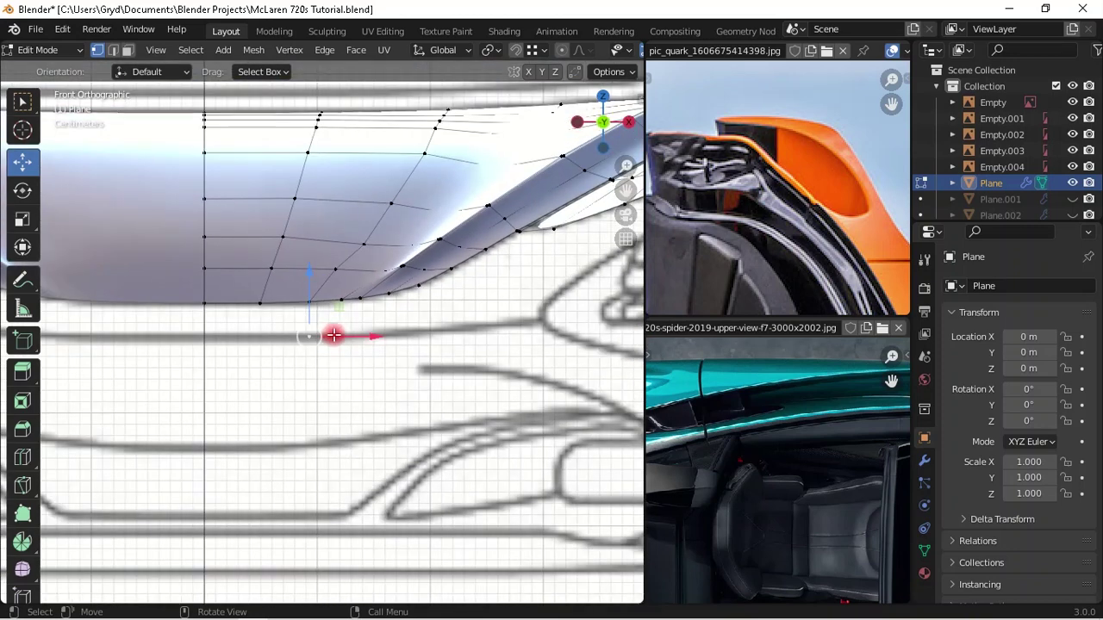
scroll(387, 337, up, 1)
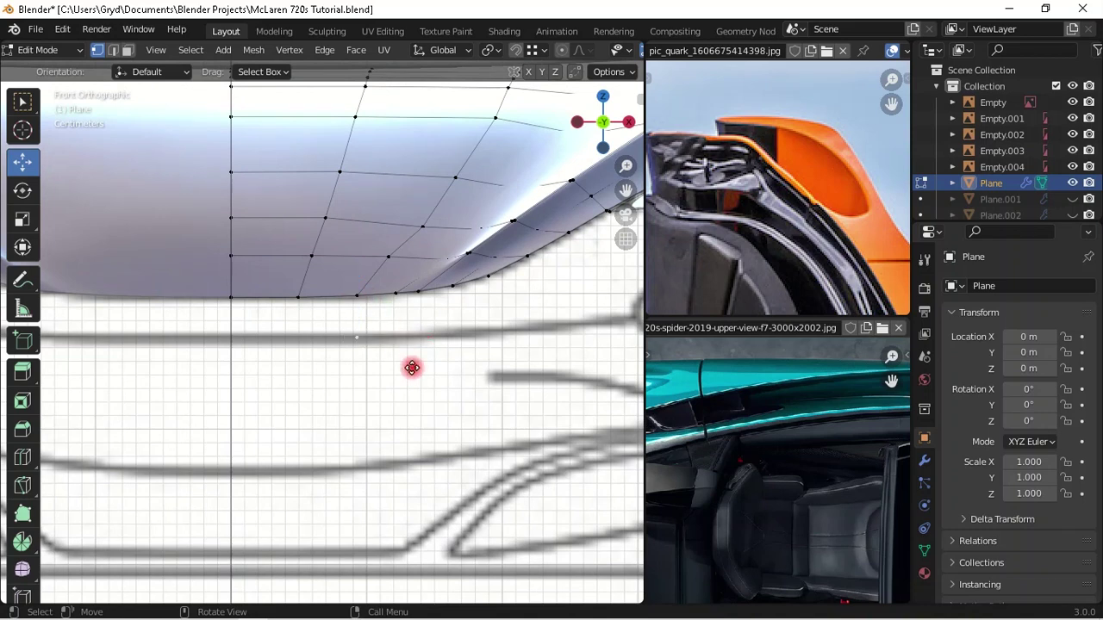
key(g)
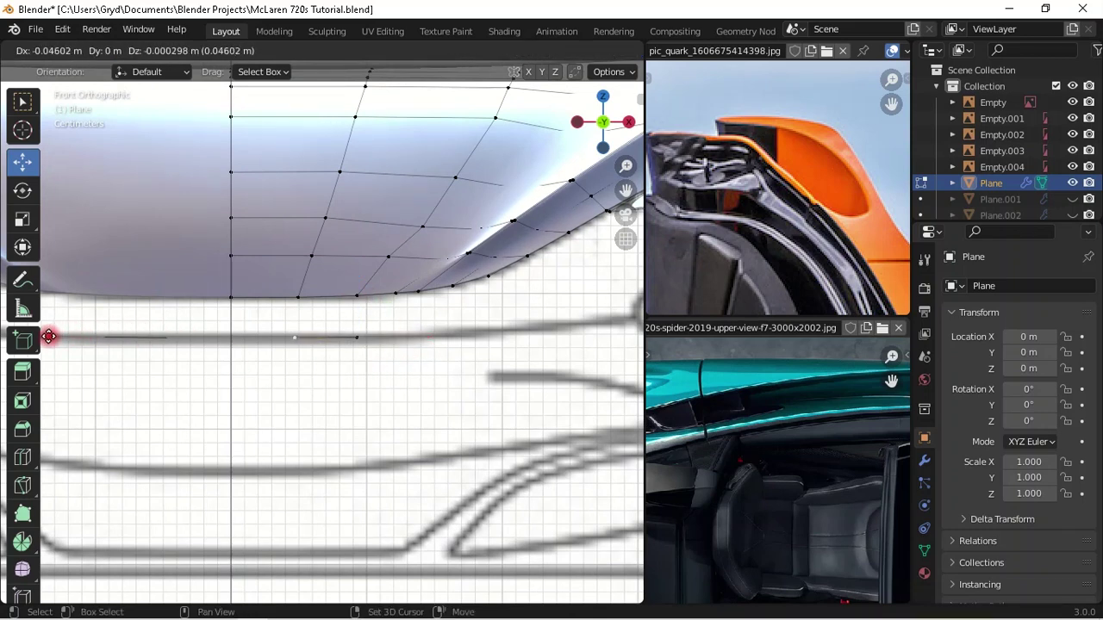
click(50, 342)
key(e)
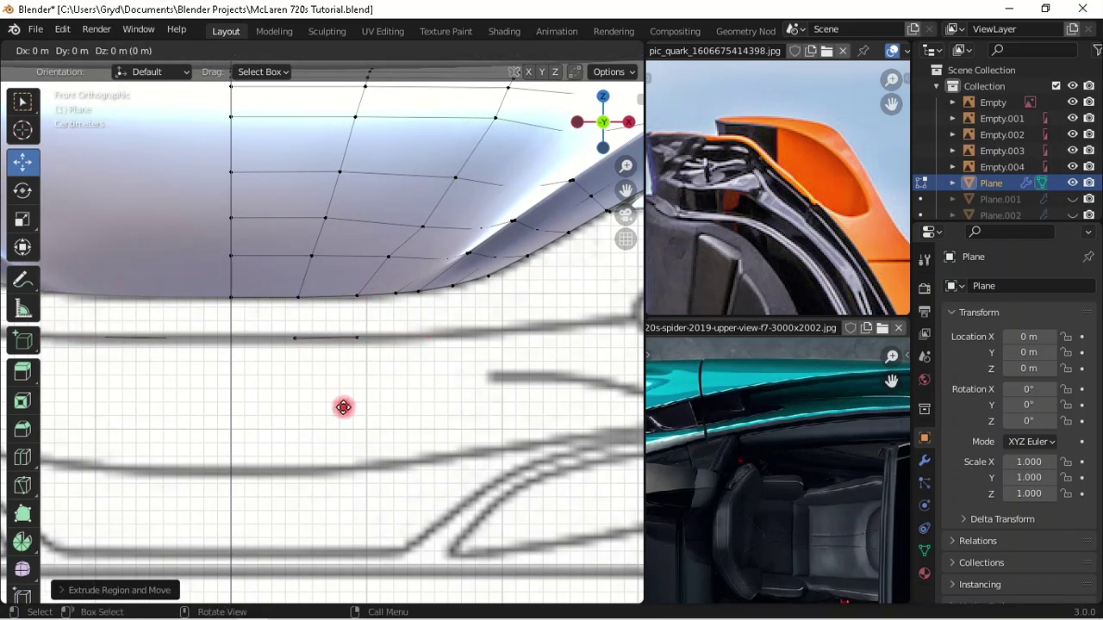
click(162, 389)
- Extrude the outer seam vertex twice towards the headlight, following the seam line on the front blueprint
shift+middle_drag(402, 348, 312, 347)
click(270, 345)
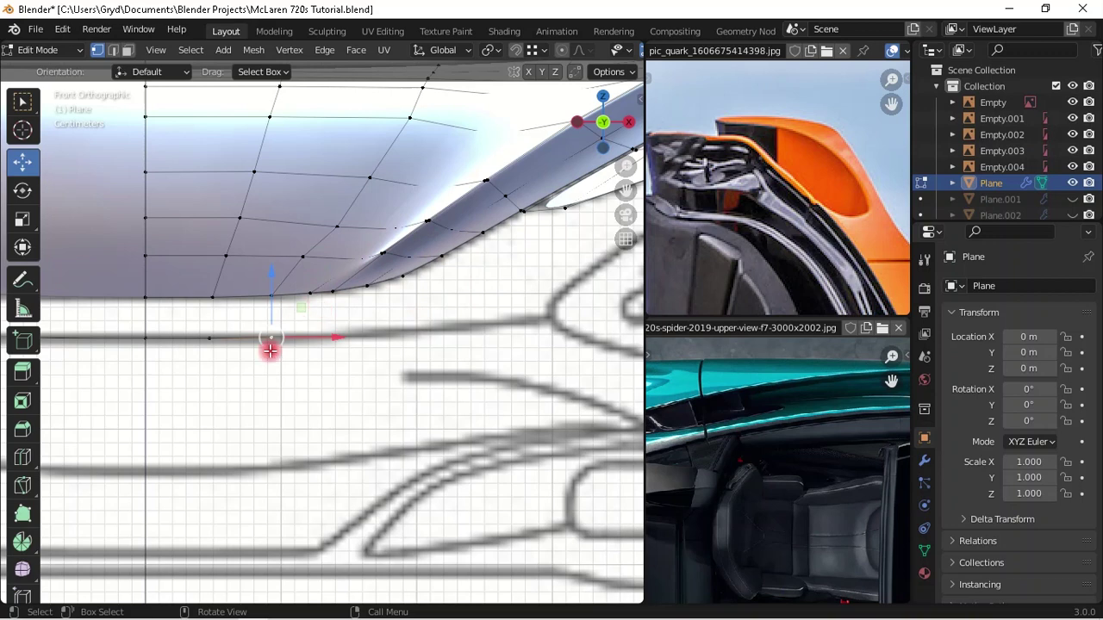
key(e)
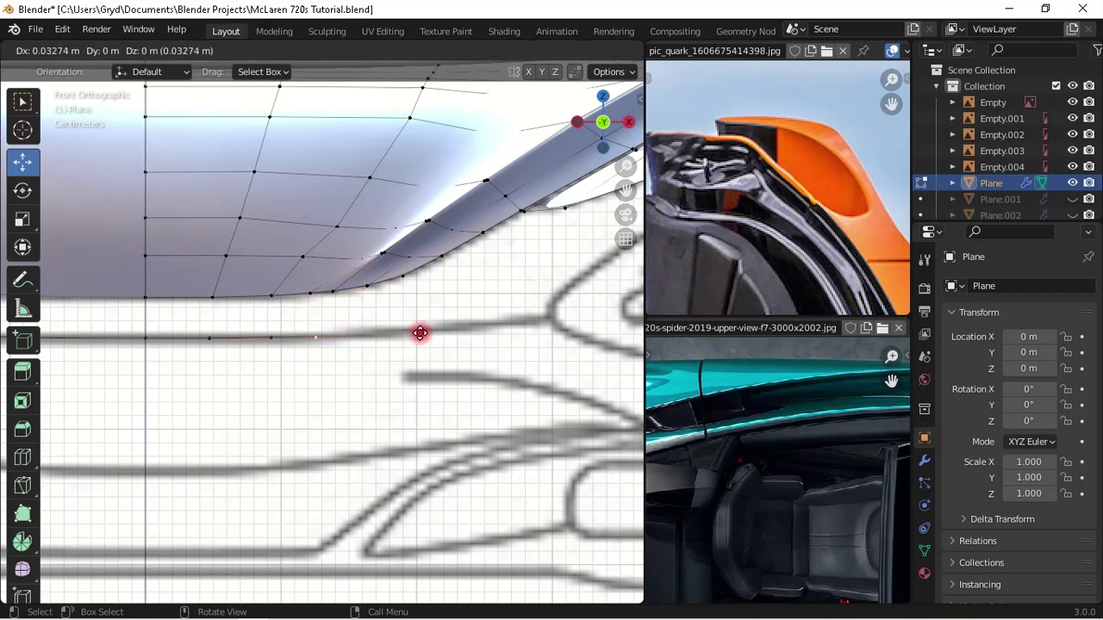
click(466, 335)
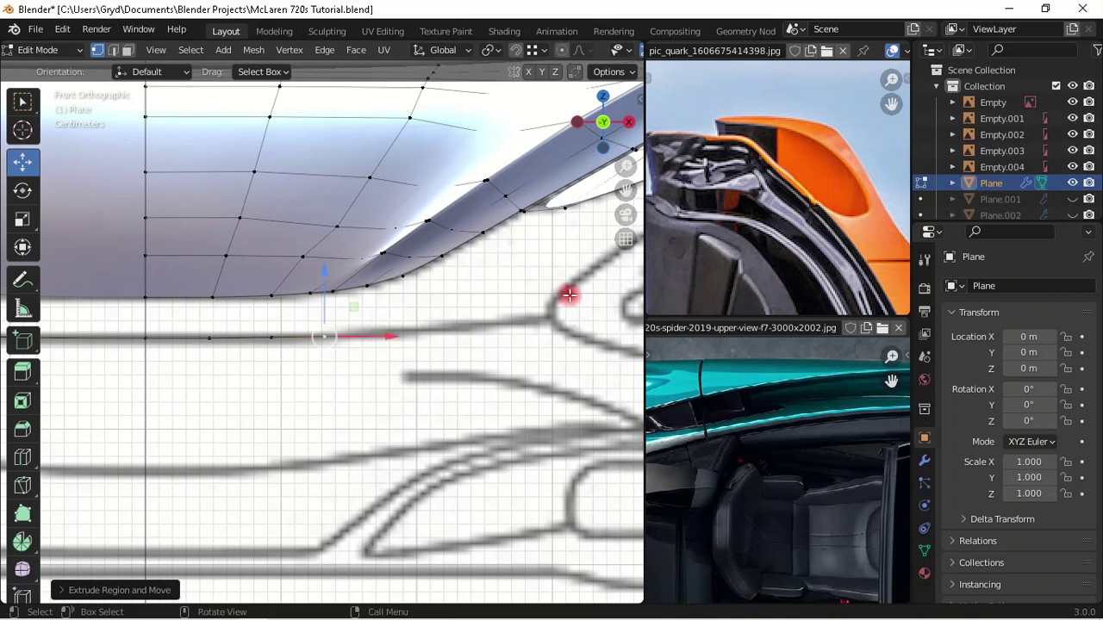
shift+middle_drag(323, 336, 191, 360)
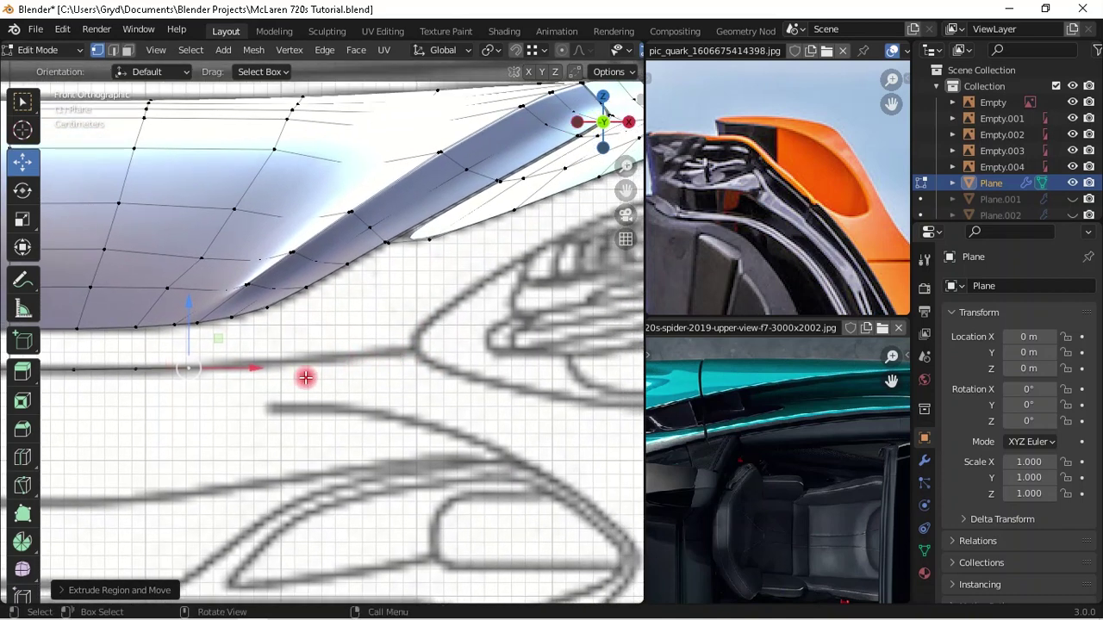
key(e)
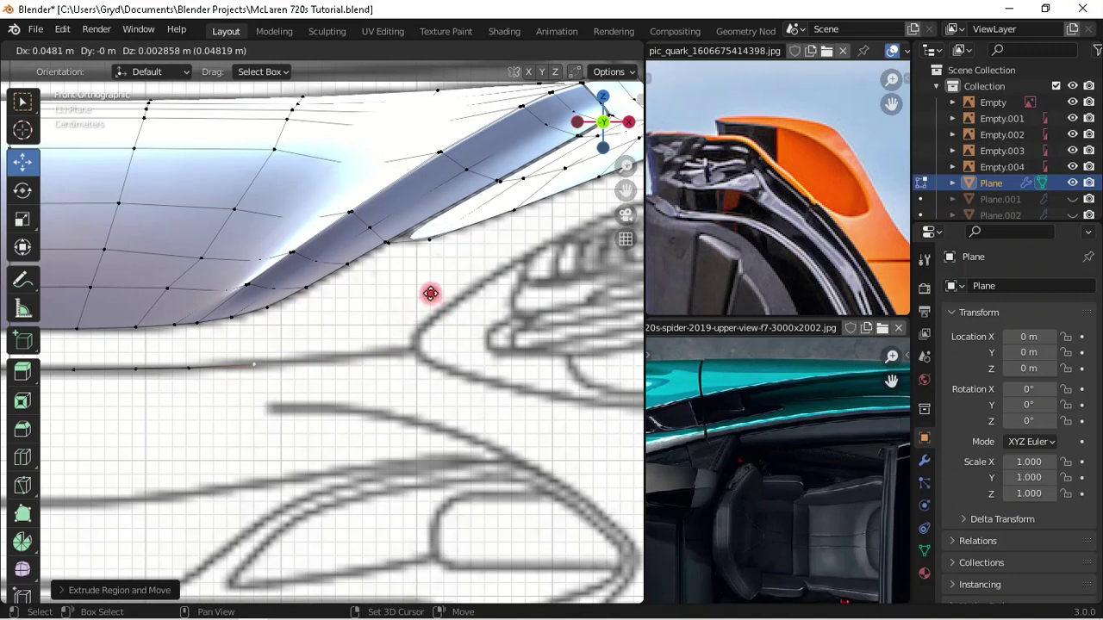
click(431, 298)
- Adjust the height of the seam vertices below the hood so they lie on the front blueprint's line
scroll(214, 345, up, 1)
shift+middle_drag(215, 345, 359, 365)
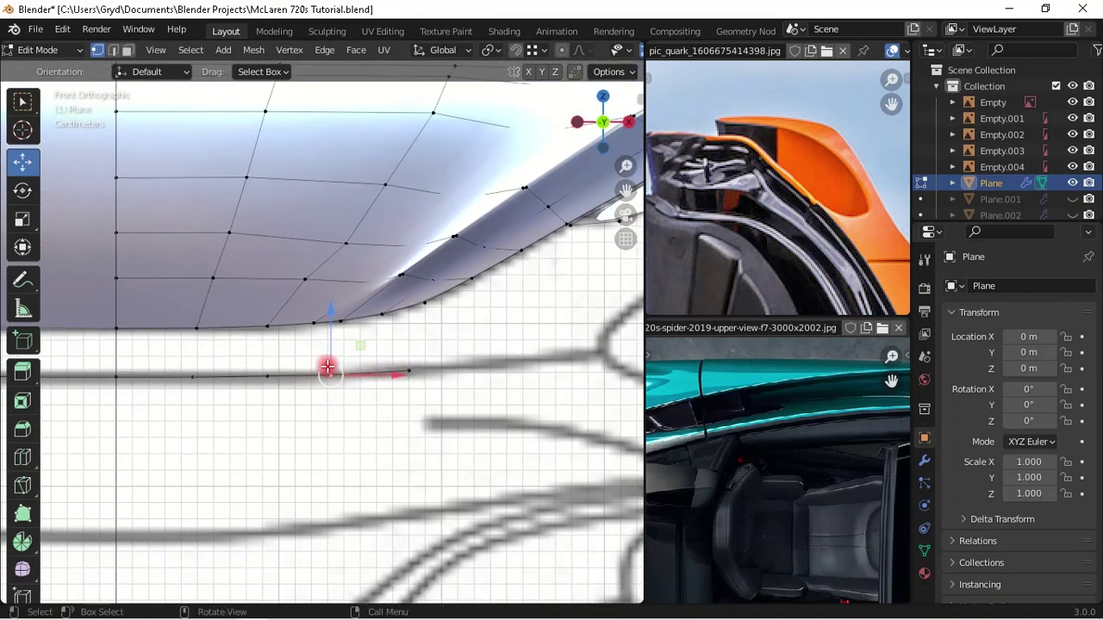
click(287, 368)
drag(270, 319, 284, 319)
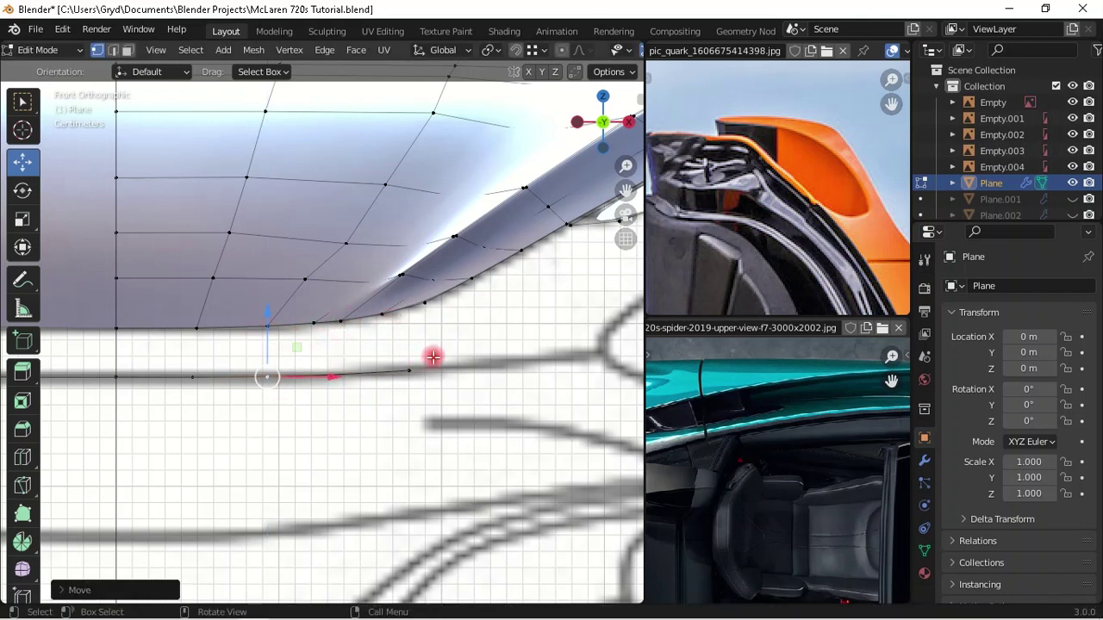
- Extrude the seam's outermost vertex about 0.055 m further along the blueprint line towards the headlight's inner corner
click(405, 373)
drag(445, 374, 223, 317)
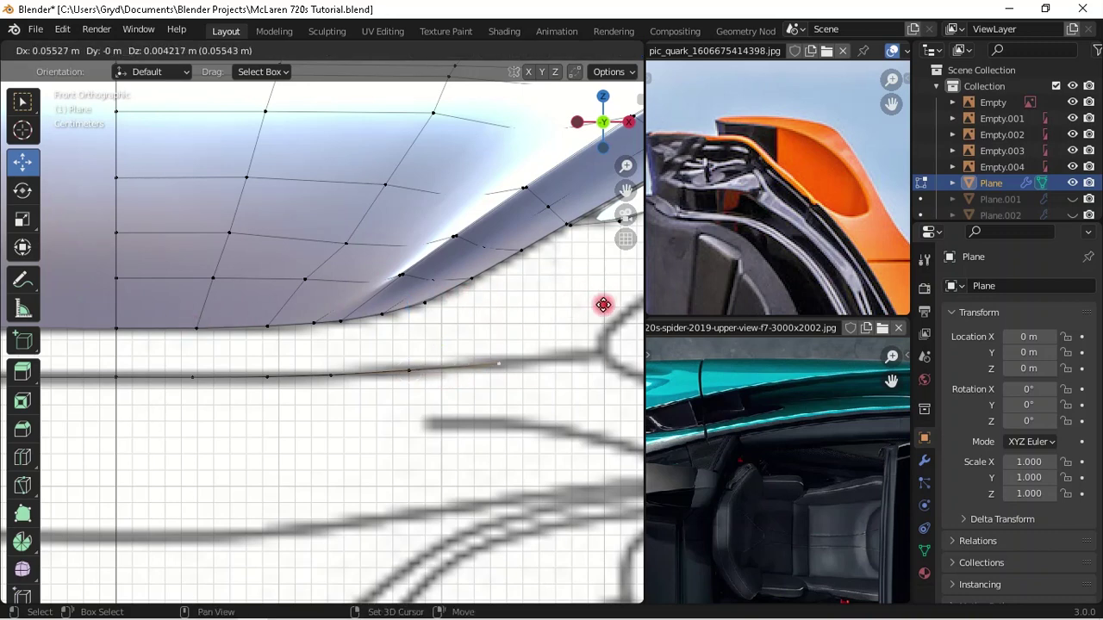
click(552, 331)
shift+middle_drag(552, 331, 327, 322)
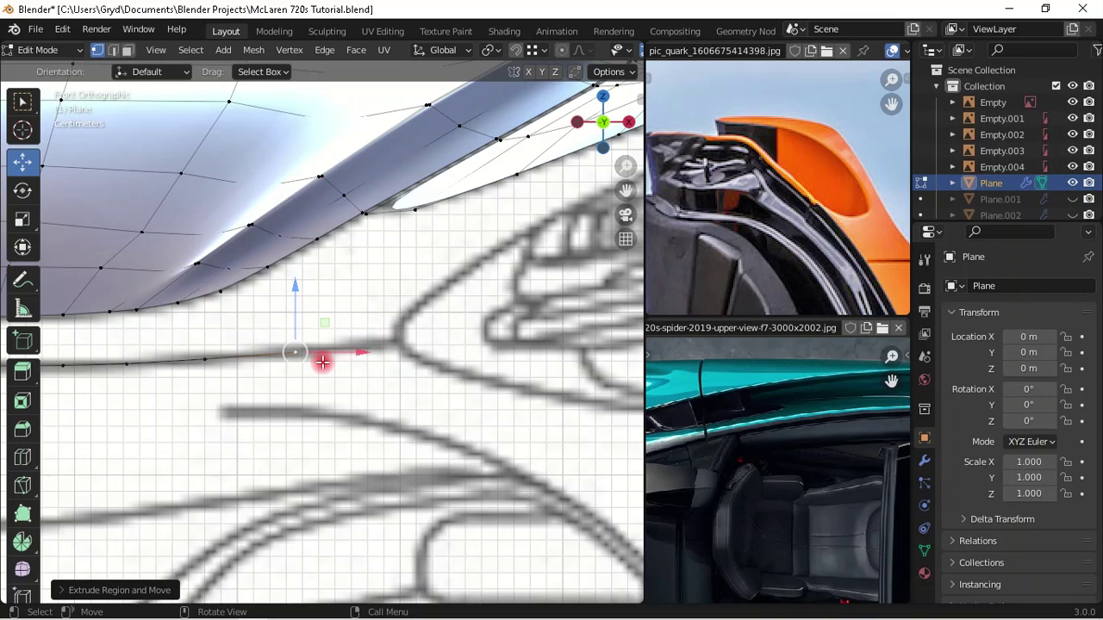
- Extrude the seam's outermost vertex along the front blueprint line up to the headlight's inner corner
key(e)
click(393, 345)
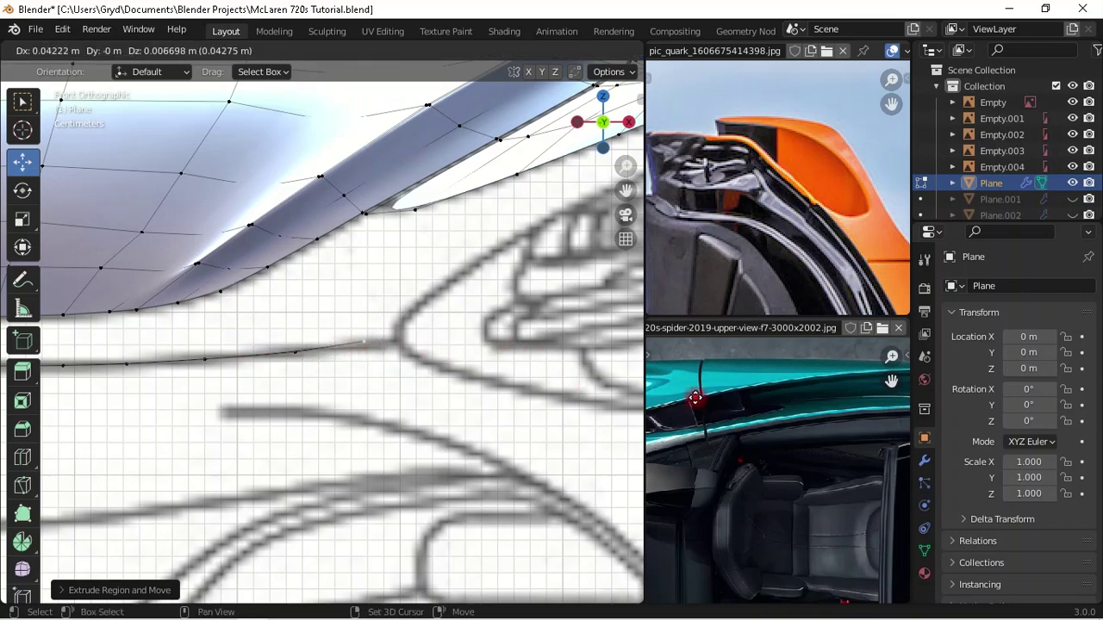
click(272, 390)
scroll(388, 379, down, 3)
shift+middle_drag(379, 382, 461, 356)
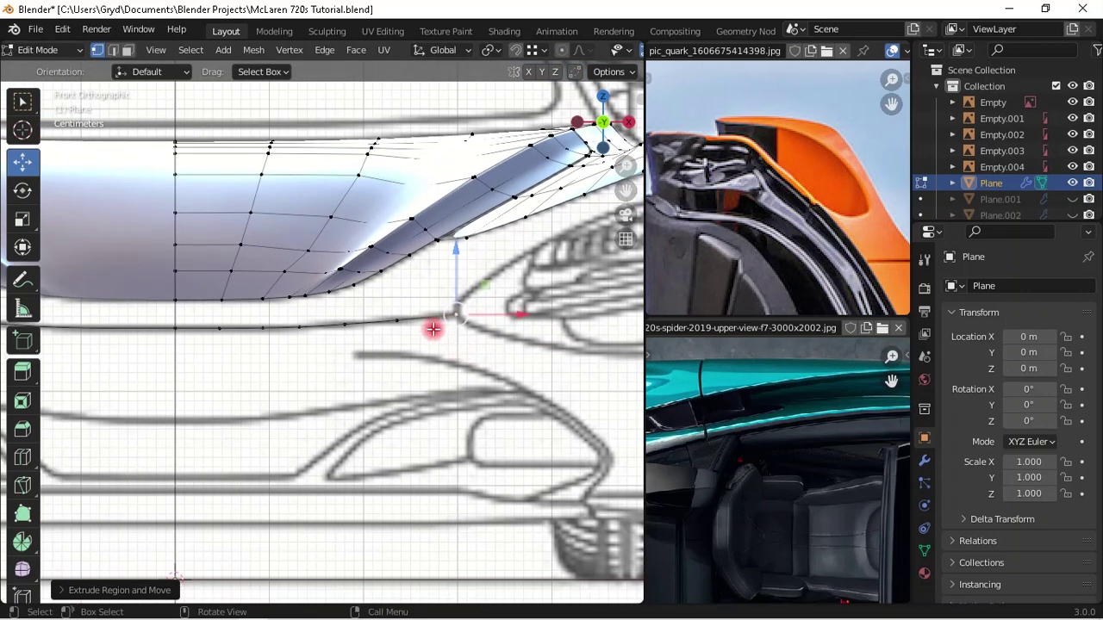
- Select the whole seam edge chain in the top view and move it about 0.004 m forward along Y to the nose line
key(KP_3)
key(KP_7)
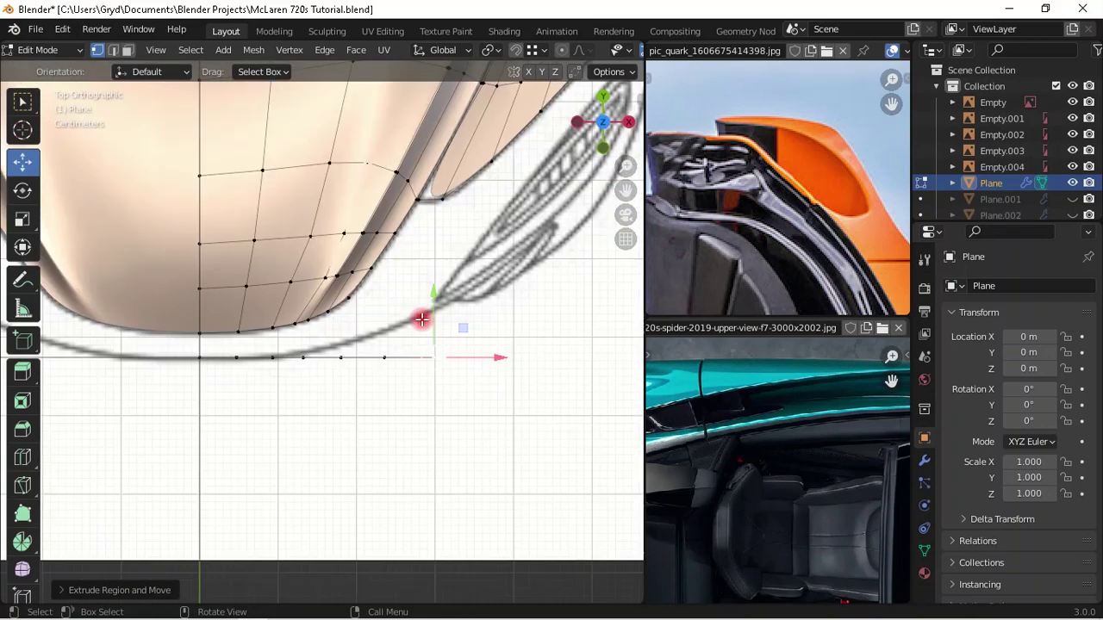
scroll(315, 374, up, 3)
alt+click(269, 411)
shift+middle_drag(302, 381, 326, 361)
key(g)
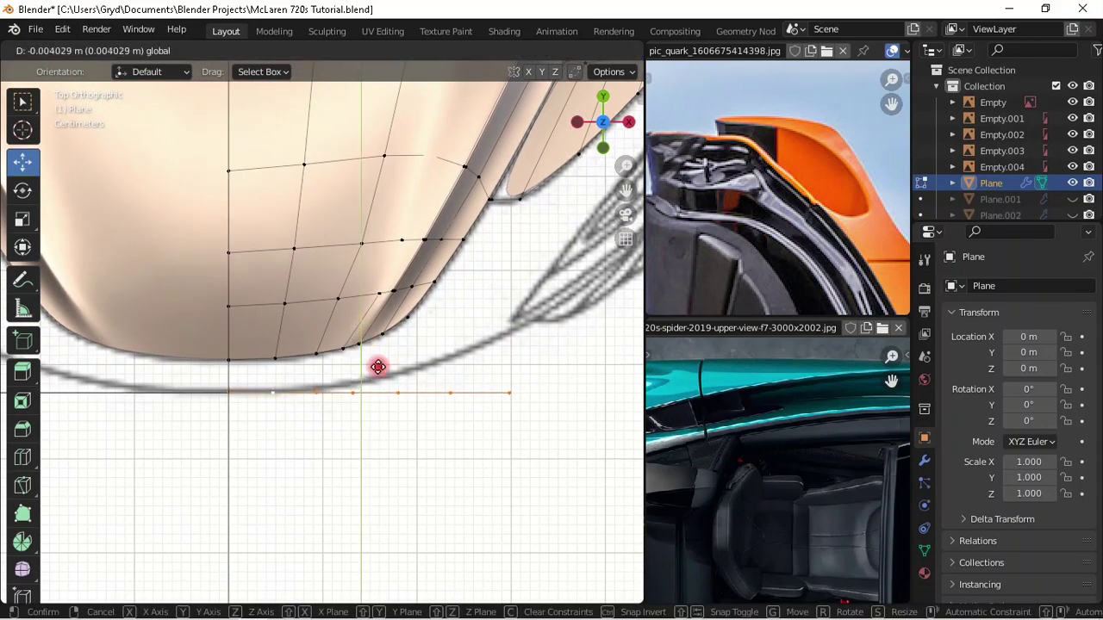
click(372, 365)
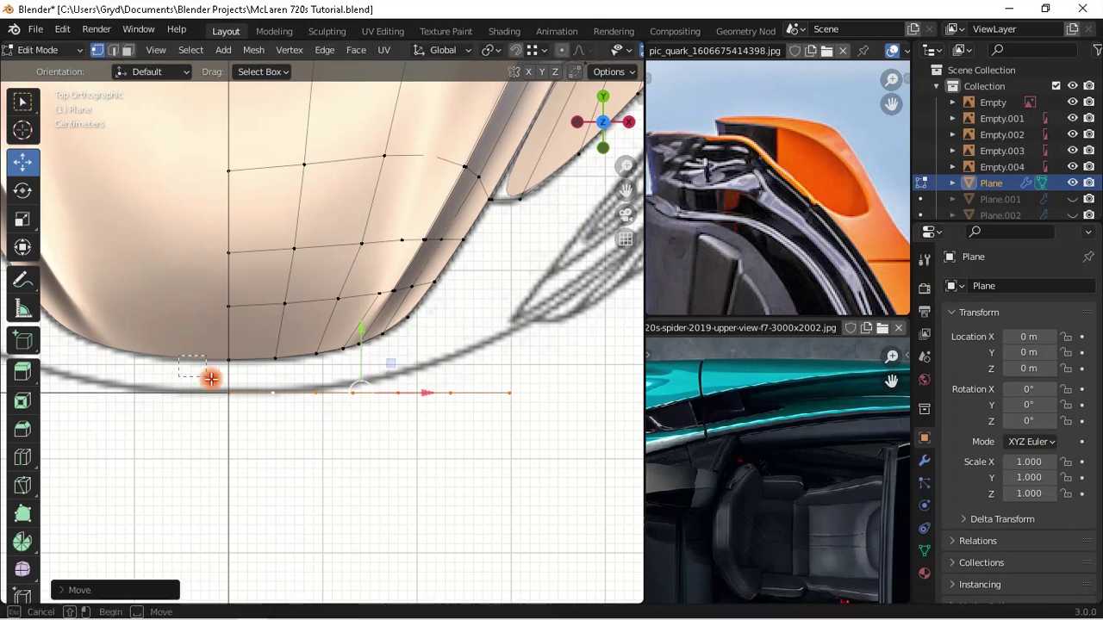
- Shift the seam vertices beyond the two nearest the centreline about 0.001 m back along Y onto the top blueprint's nose line
key(g)
key(x)
click(305, 399)
drag(204, 326, 287, 415)
scroll(316, 431, up, 2)
shift+middle_drag(406, 417, 325, 415)
key(g)
key(y)
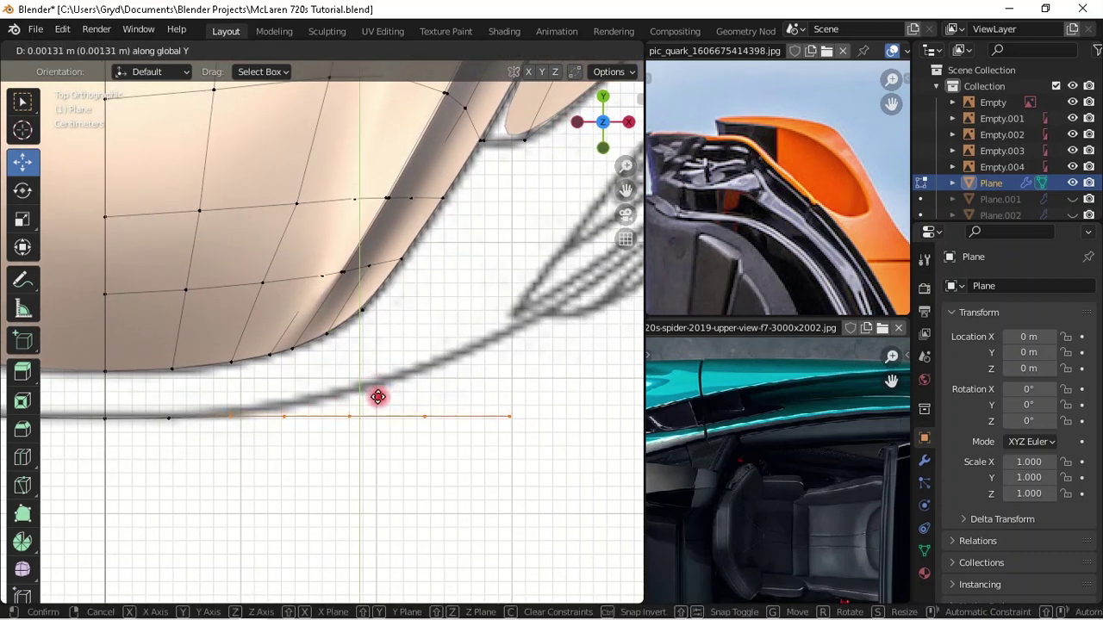
click(377, 396)
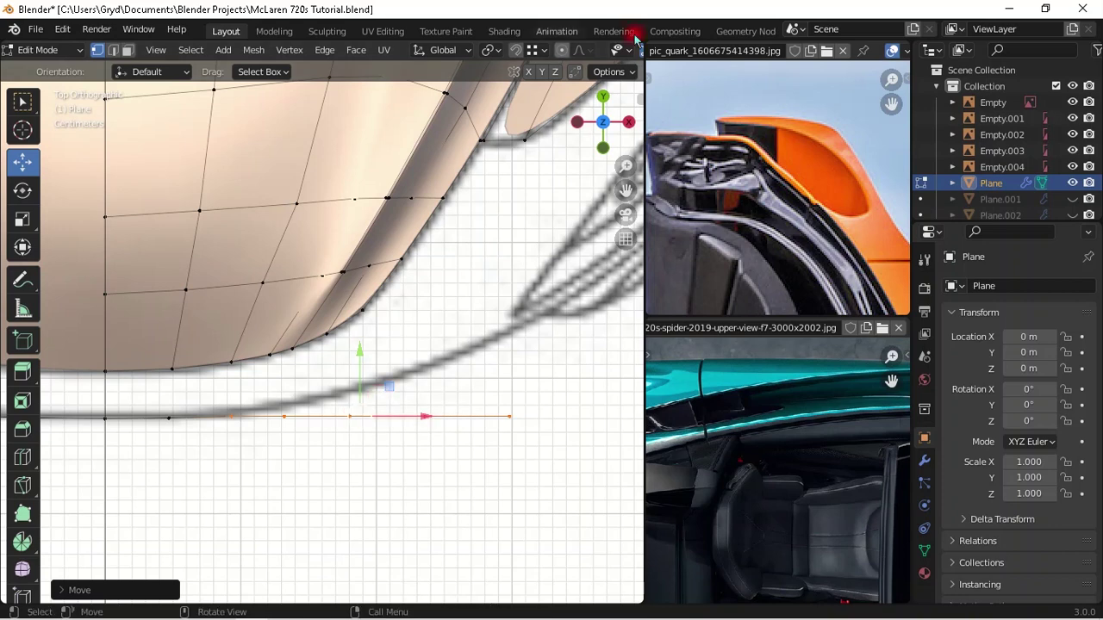
key(n)
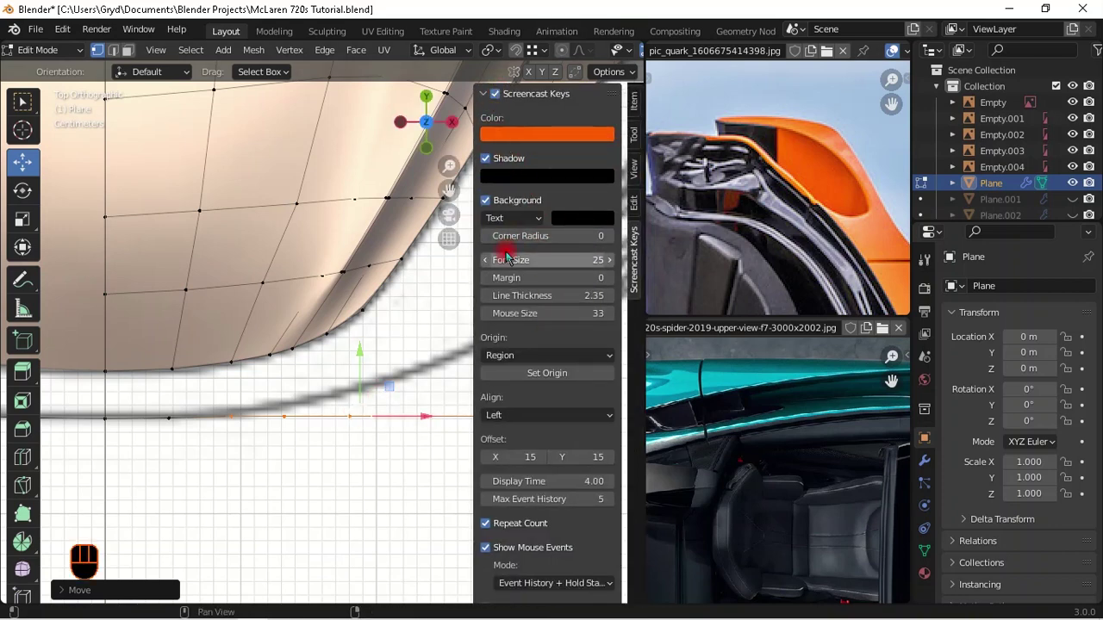
key(n)
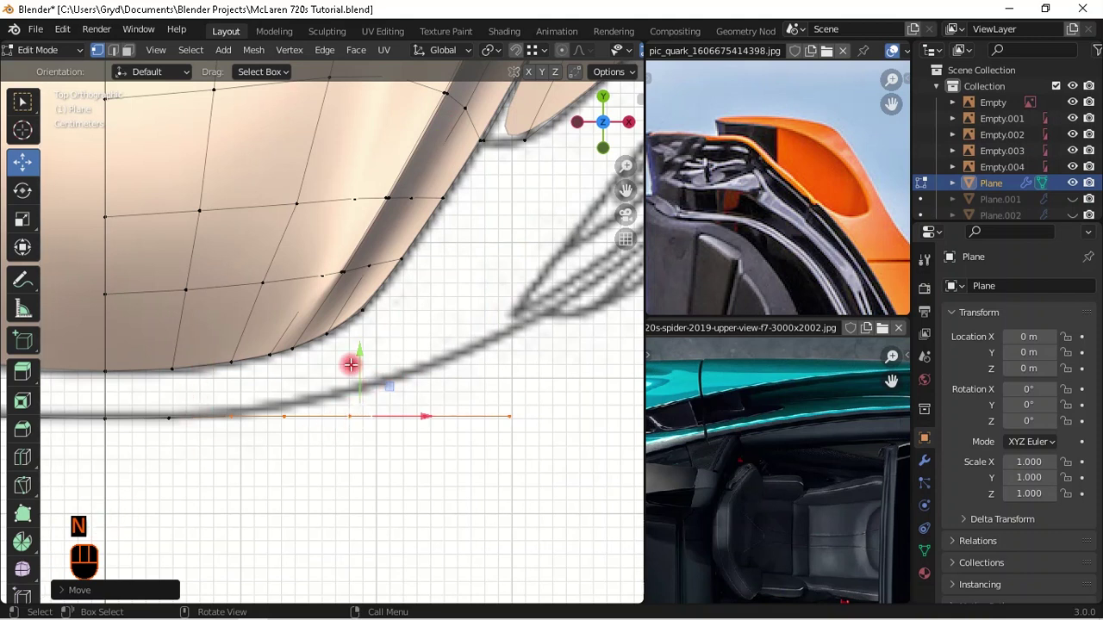
- Move the four outermost seam vertices about 0.007 m back along Y to follow the top blueprint's nose curve
ctrl+drag(152, 387, 298, 471)
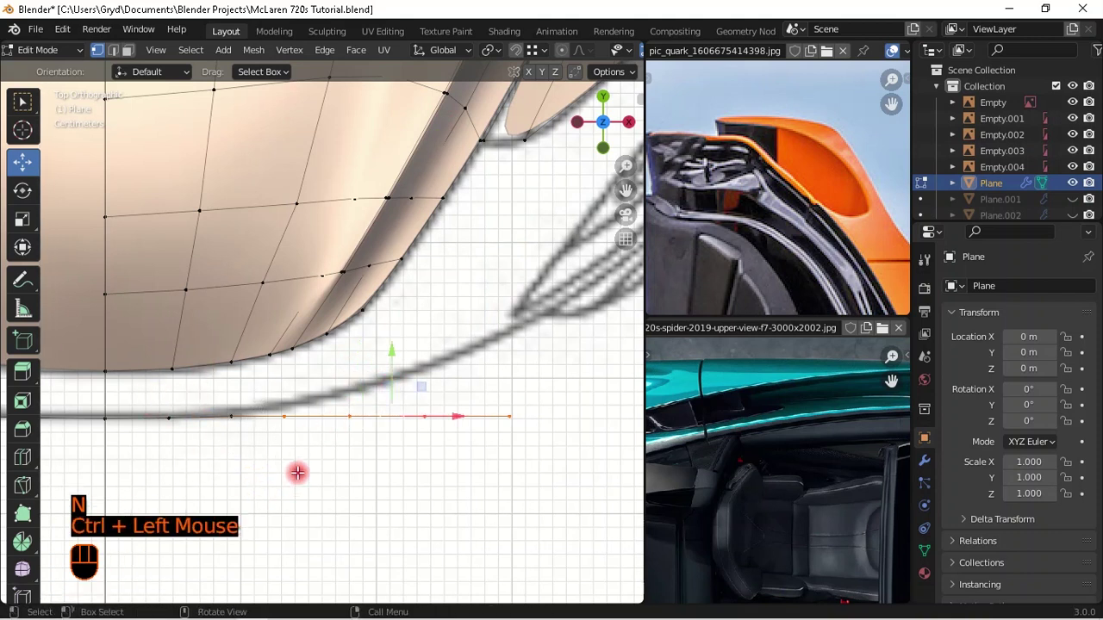
key(g)
key(y)
key(shift)
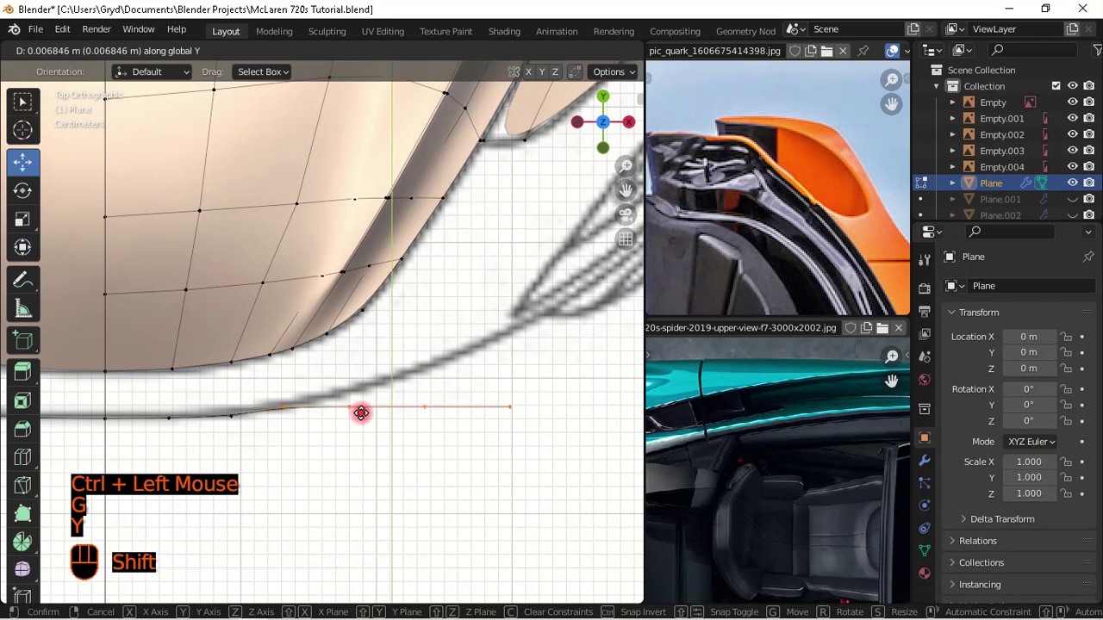
shift+click(361, 407)
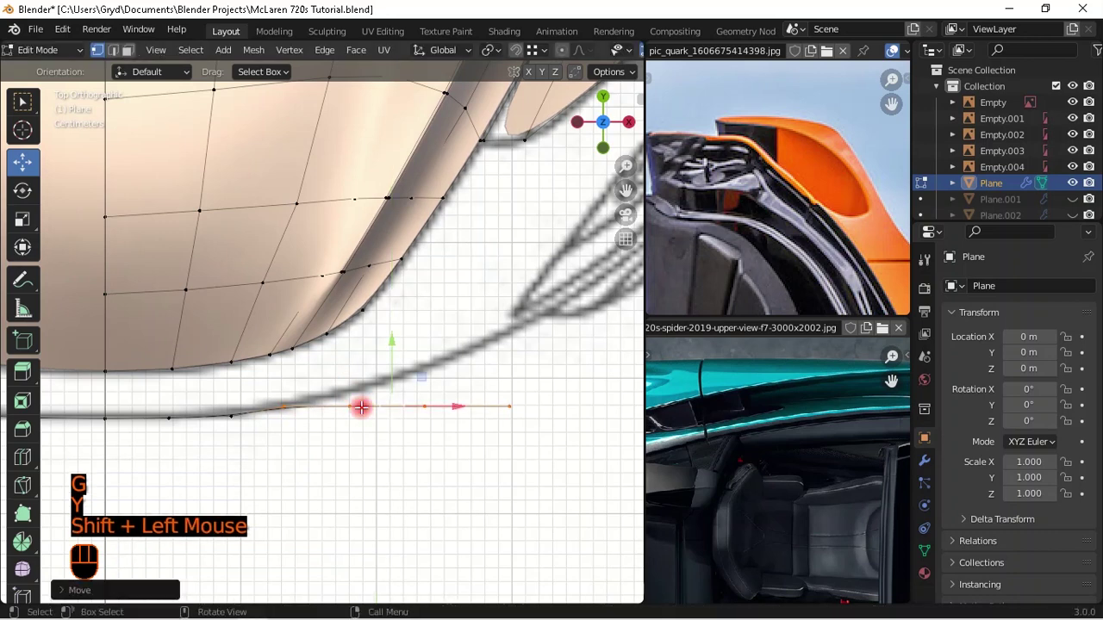
- Move only the three outermost seam vertices about 0.011 m back along Y onto the blueprint curve
ctrl+click(336, 452)
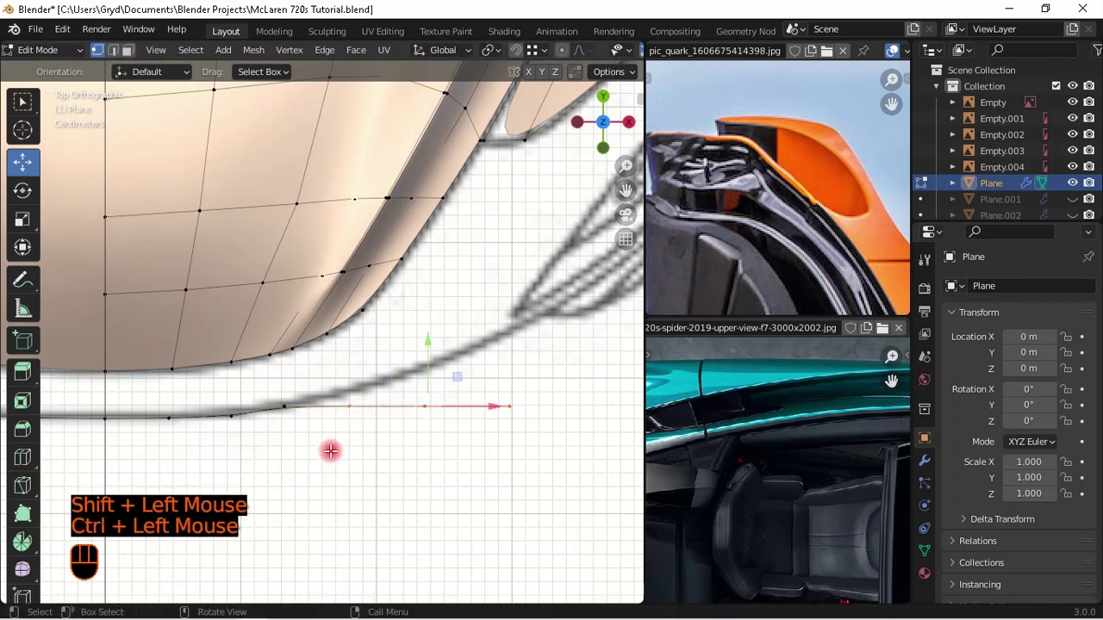
key(g)
key(z)
key(shift)
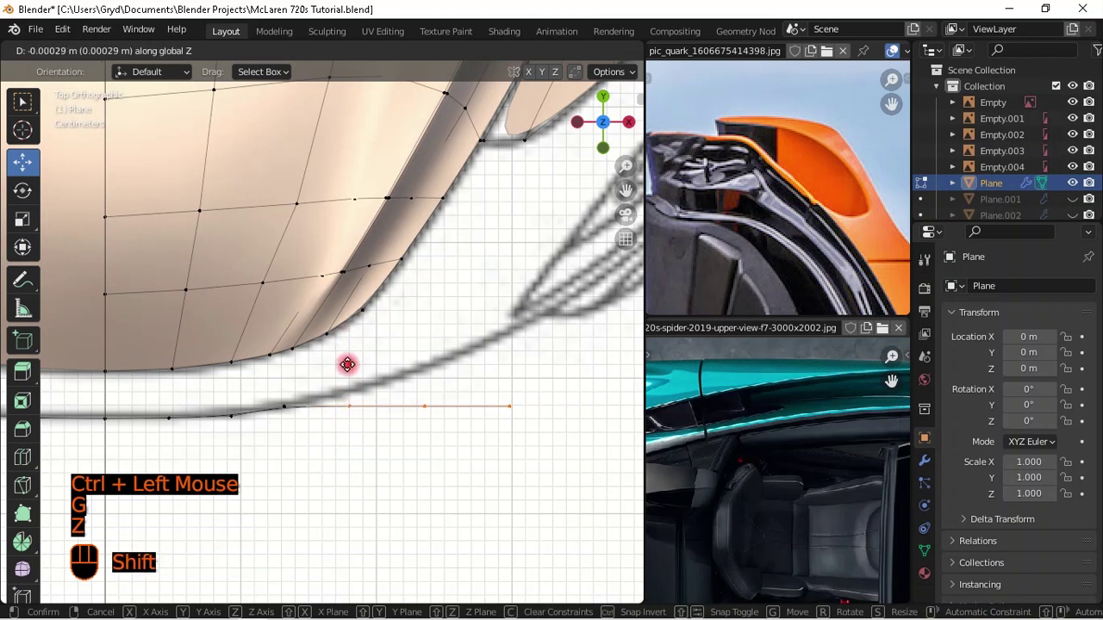
key(y)
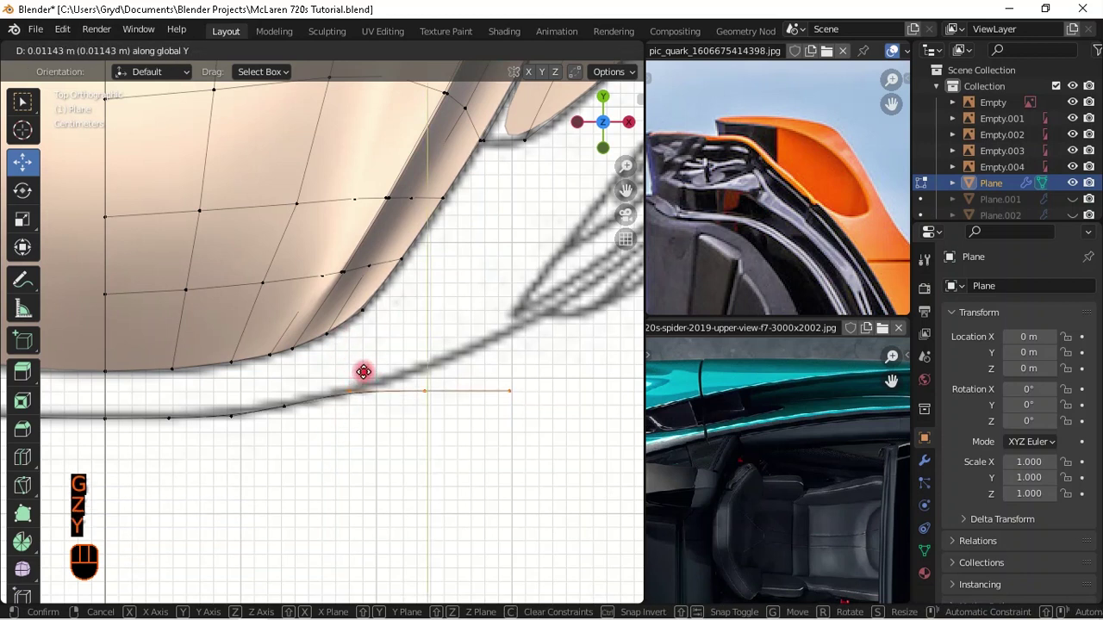
key(shift)
shift+click(380, 390)
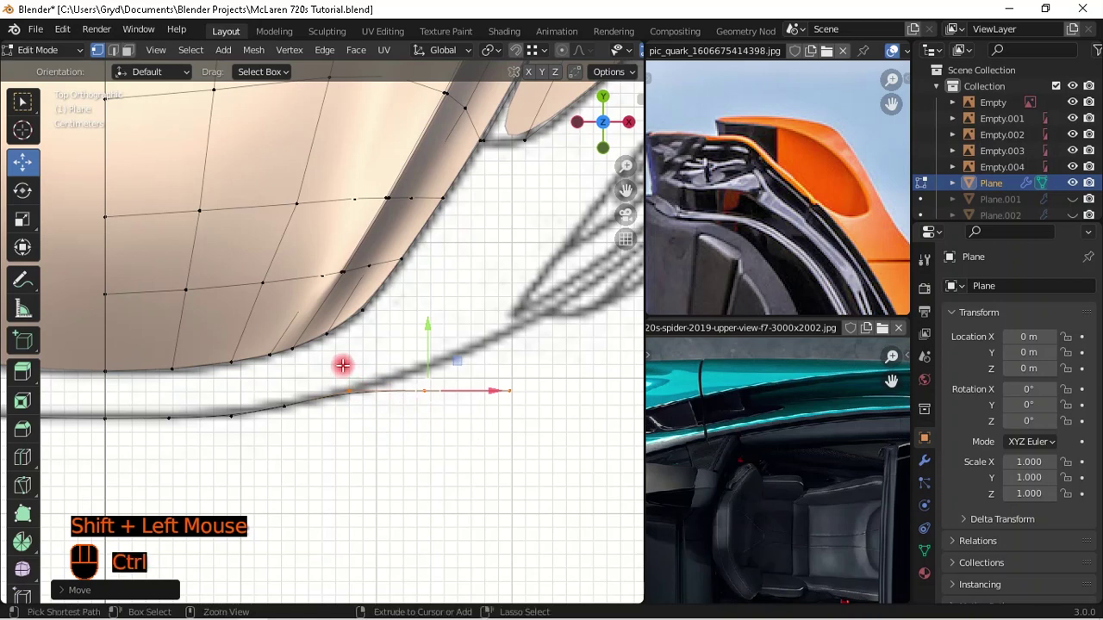
- Move the two outermost seam vertices back along Y so the inner one lies on the blueprint curve
ctrl+drag(326, 350, 382, 430)
ctrl+drag(401, 491, 401, 488)
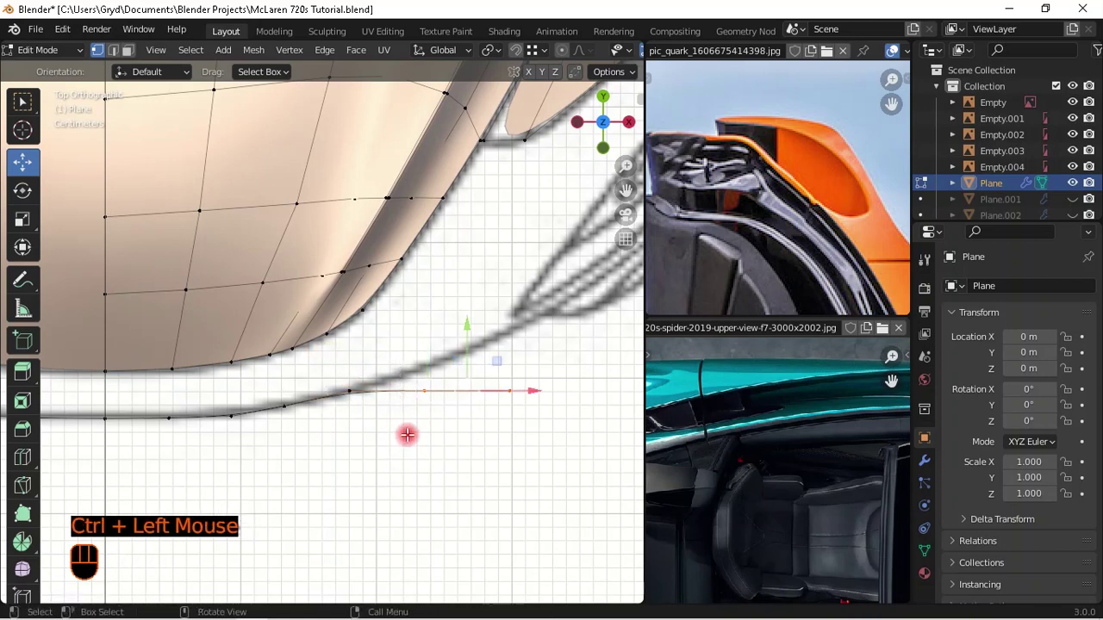
key(g)
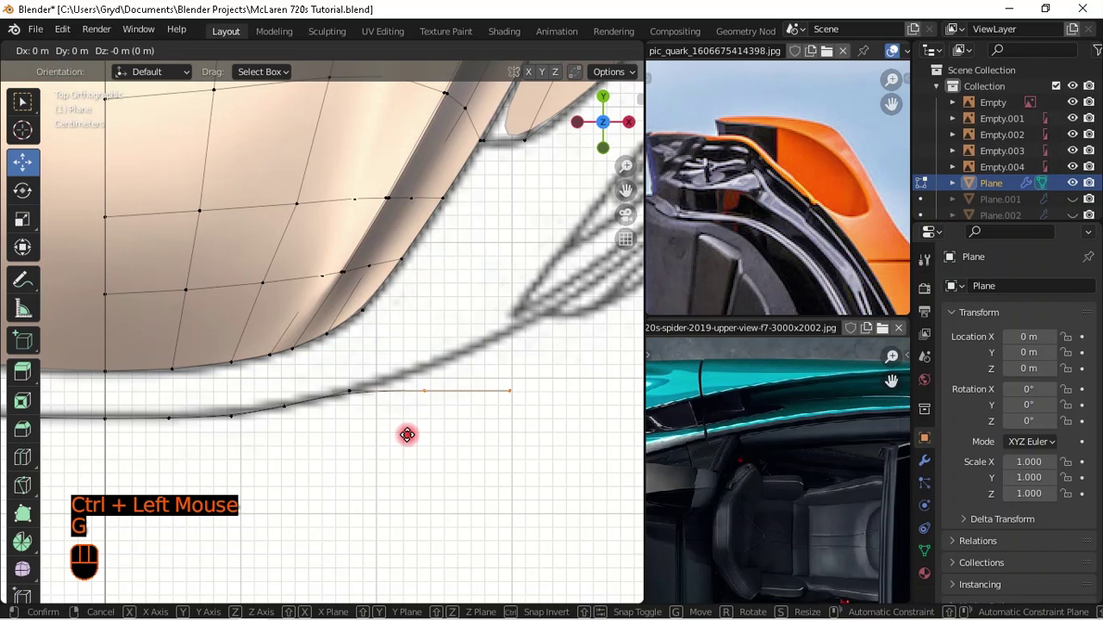
key(y)
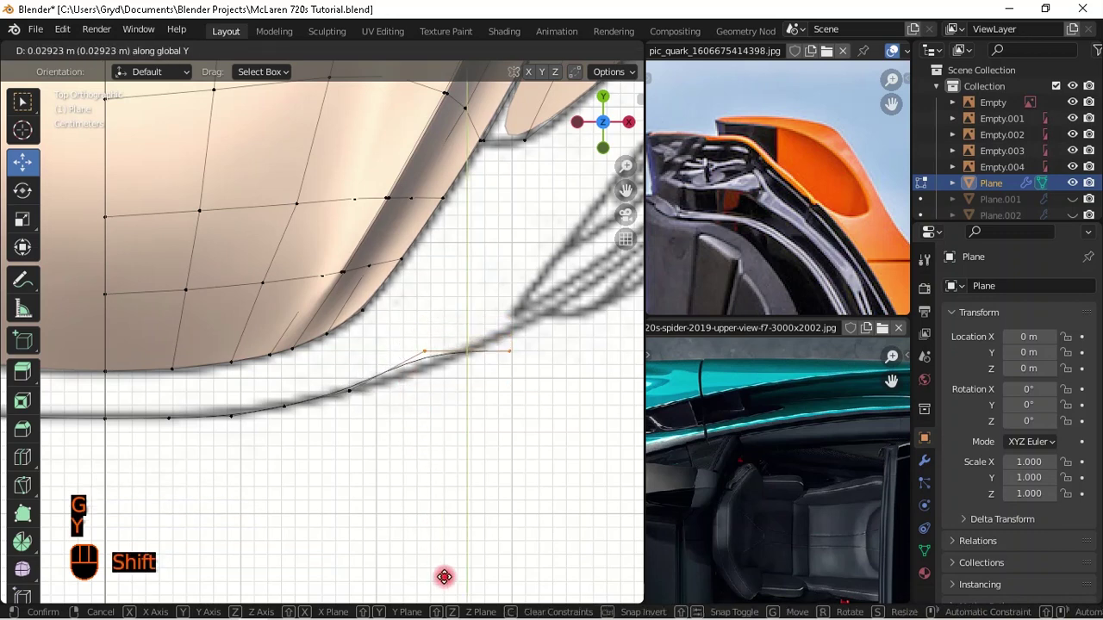
shift+click(449, 179)
shift+middle_drag(473, 276, 469, 417)
- Move the seam's last vertex about 0.035 m back along Y to the headlight's inner corner on the top blueprint
ctrl+click(433, 450)
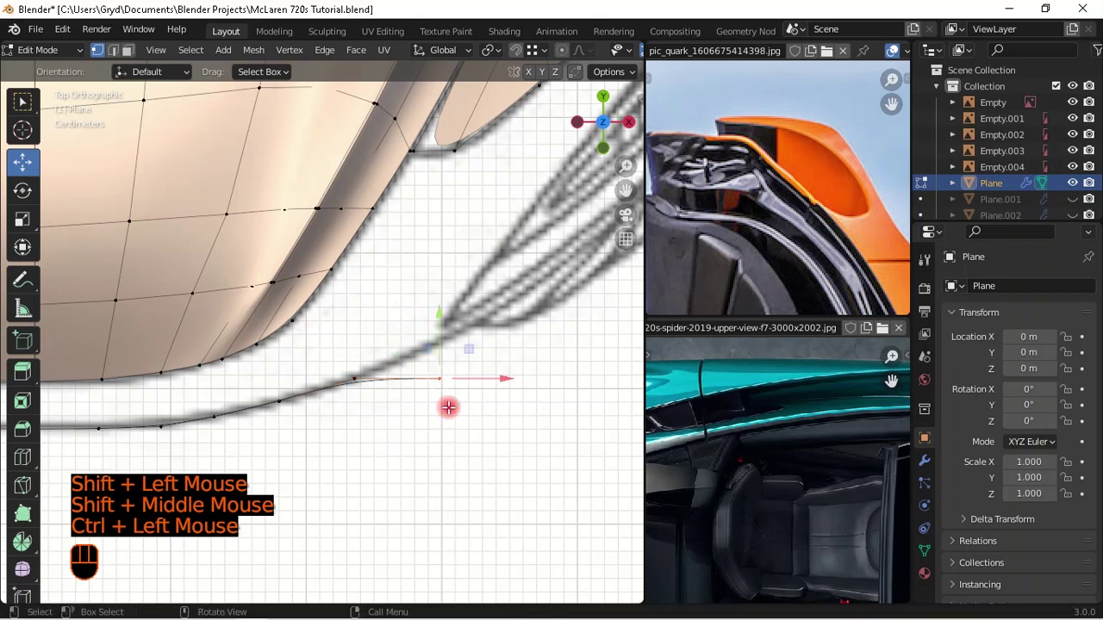
key(g)
key(y)
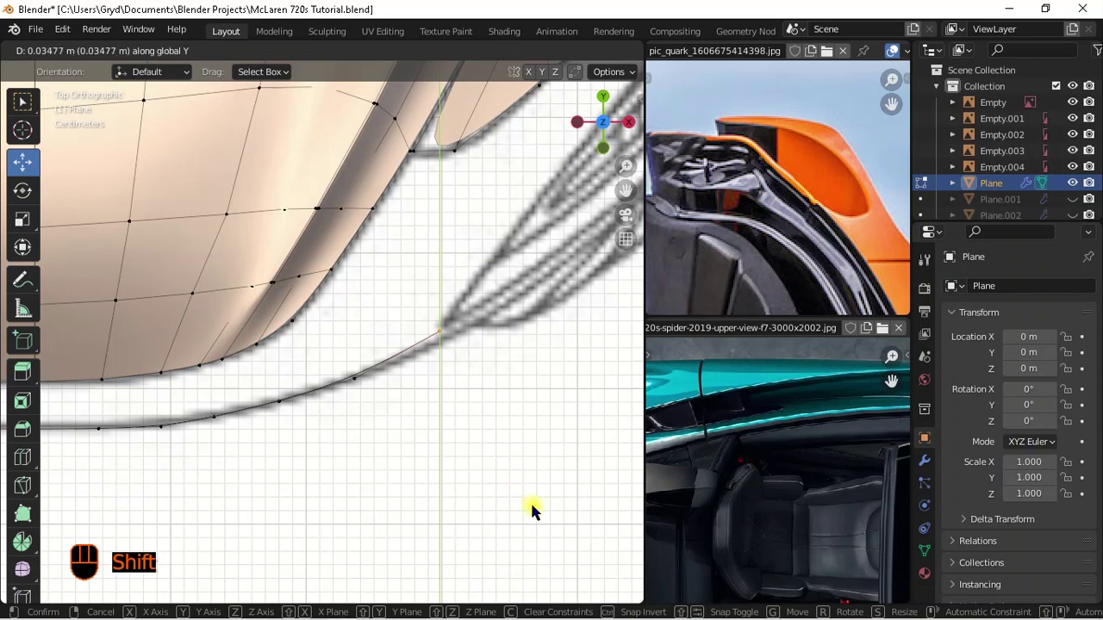
shift+click(529, 499)
drag(435, 276, 353, 419)
shift+middle_drag(353, 419, 344, 374)
scroll(453, 382, up, 2)
scroll(358, 382, up, 1)
scroll(358, 382, down, 3)
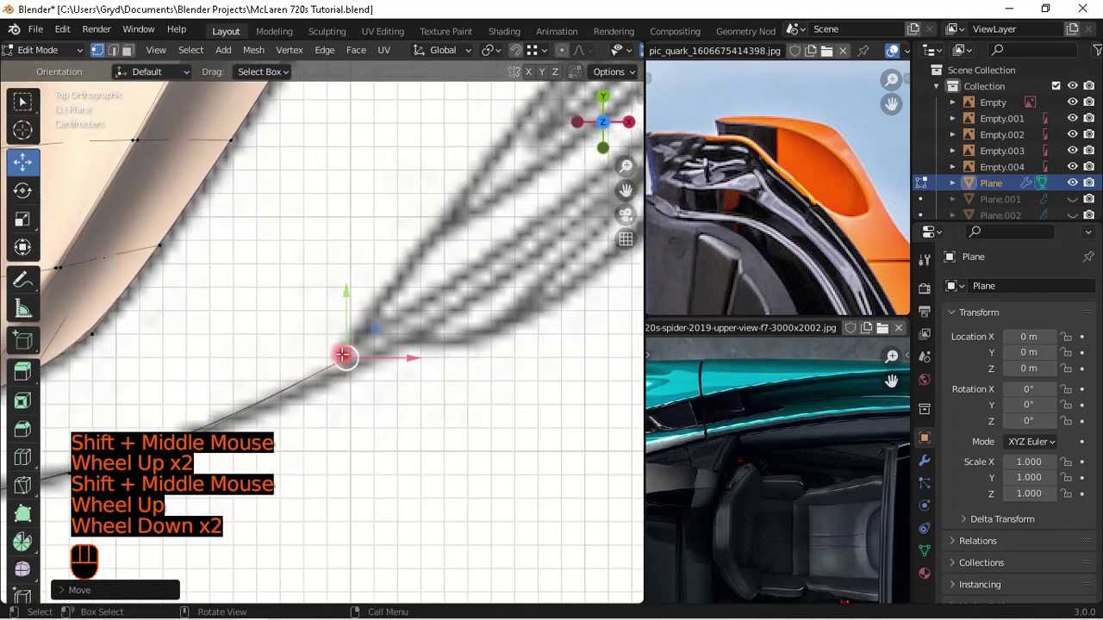
- Nudge a seam vertex just inboard of the headlight corner slightly back along Y onto the blueprint curve
shift+middle_drag(343, 364, 434, 350)
scroll(431, 327, down, 1)
click(306, 343)
shift+drag(309, 298, 318, 288)
scroll(295, 370, down, 3)
- Check the seam's curve in Object Mode, and shift the two vertices nearest the centreline slightly forward along Y
middle_drag(296, 369, 437, 397)
key(Tab)
scroll(402, 369, up, 1)
key(KP_7)
scroll(335, 411, up, 1)
scroll(283, 364, up, 1)
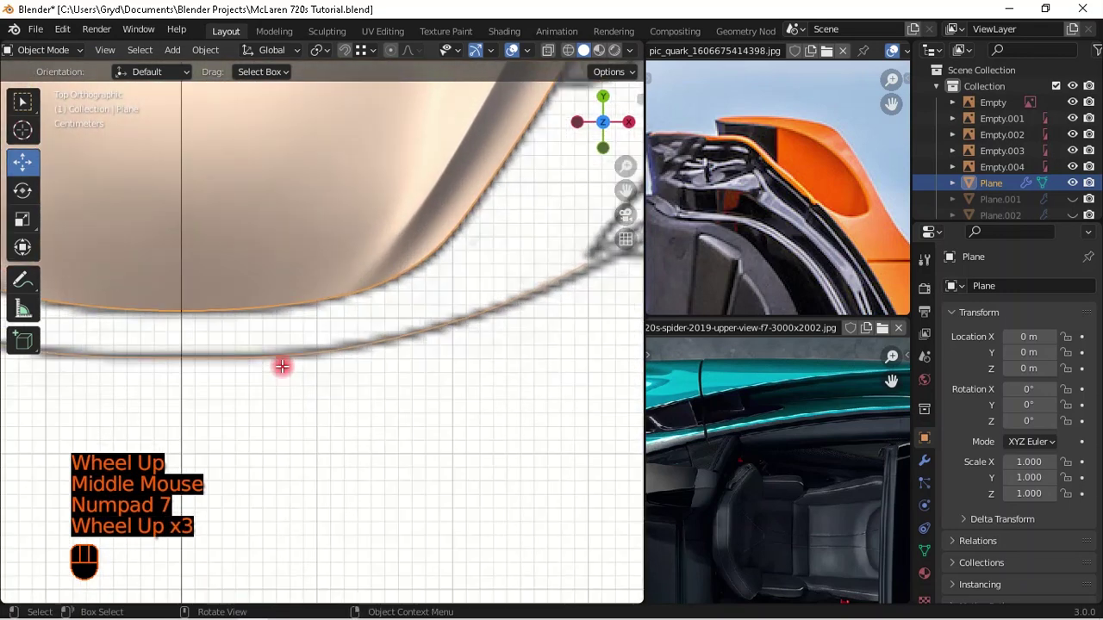
key(Tab)
click(240, 355)
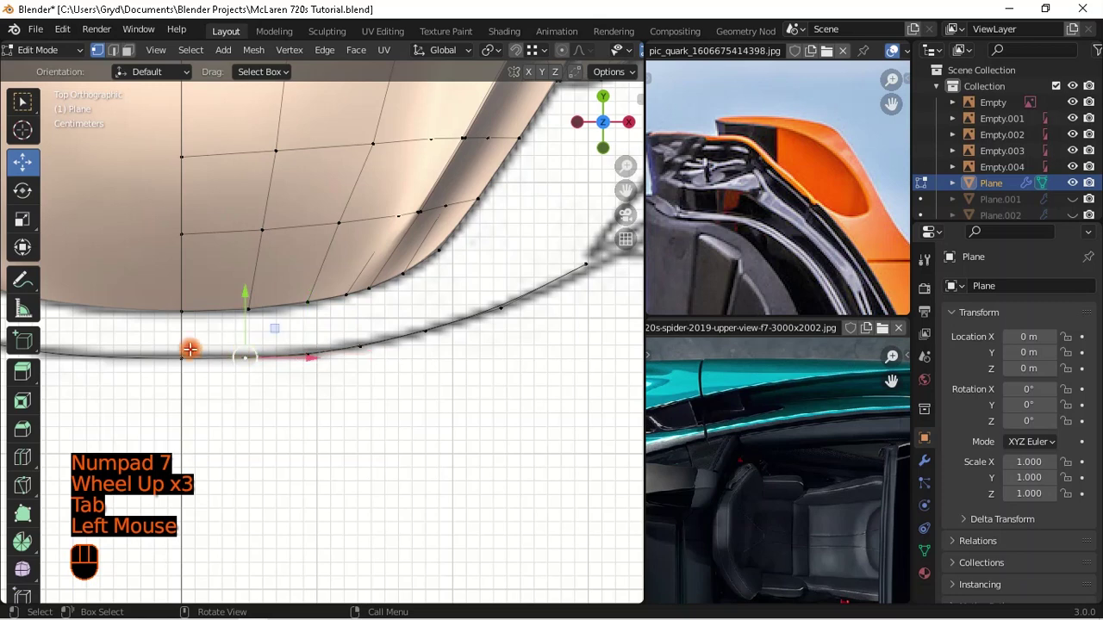
ctrl+click(182, 354)
drag(212, 297, 229, 303)
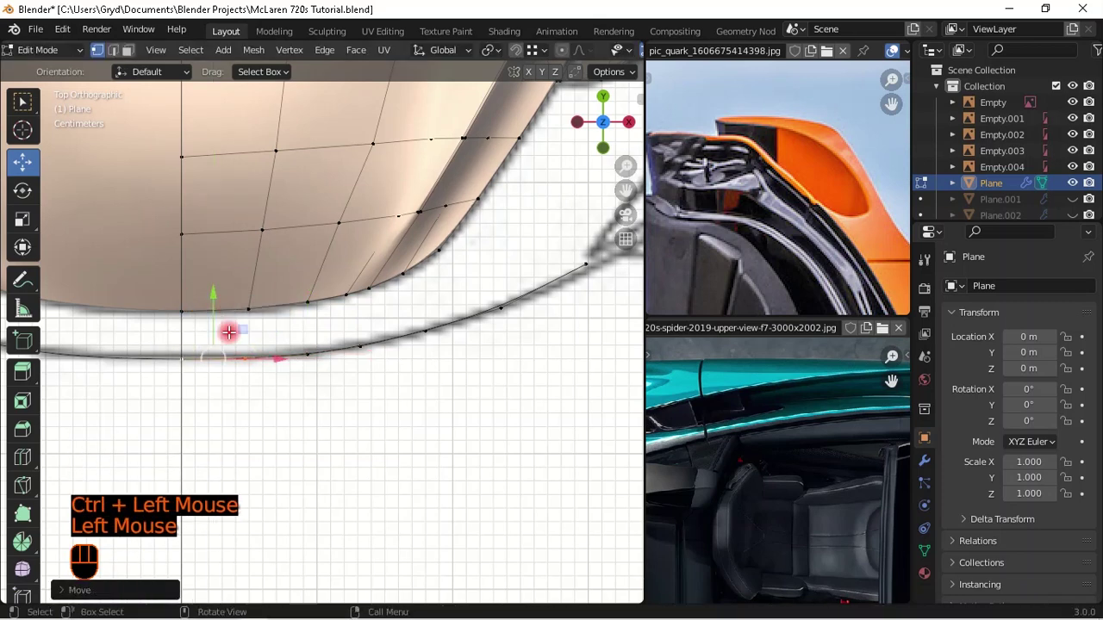
- Examine the seam line's shape in 3D and the headlight outline on the front blueprint
scroll(230, 302, down, 2)
key(Tab)
middle_drag(382, 442, 284, 255)
key(KP_3)
key(KP_1)
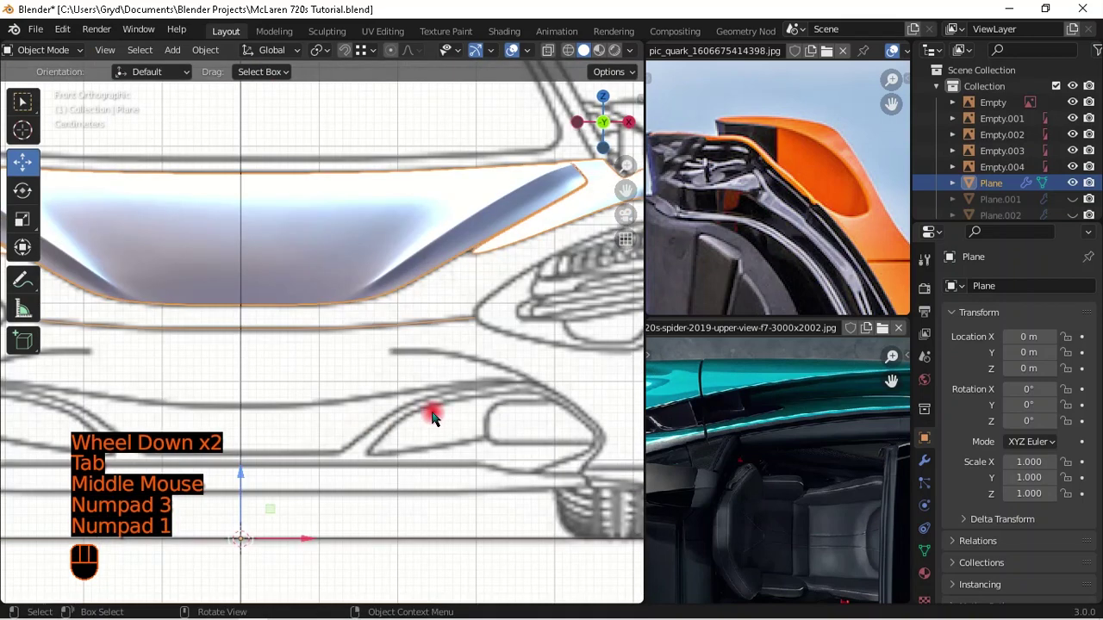
scroll(465, 332, down, 1)
shift+middle_drag(468, 328, 239, 328)
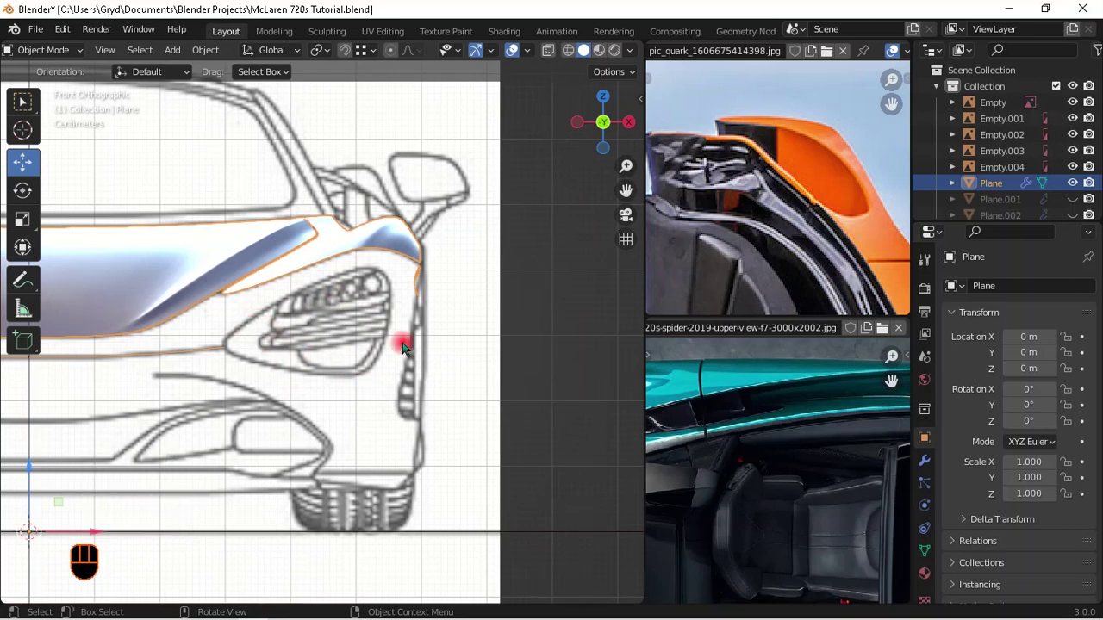
scroll(165, 364, up, 2)
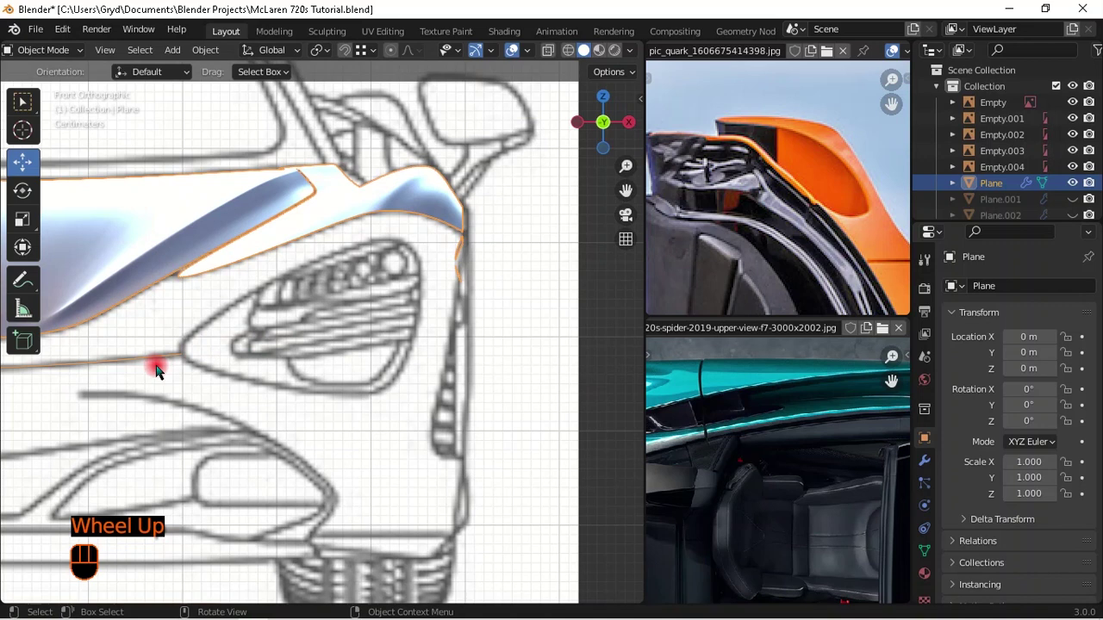
- Extrude the seam's end vertex a short way upward along the headlight outline in the front view
key(Tab)
shift+middle_drag(180, 347, 249, 352)
scroll(249, 352, up, 2)
click(239, 354)
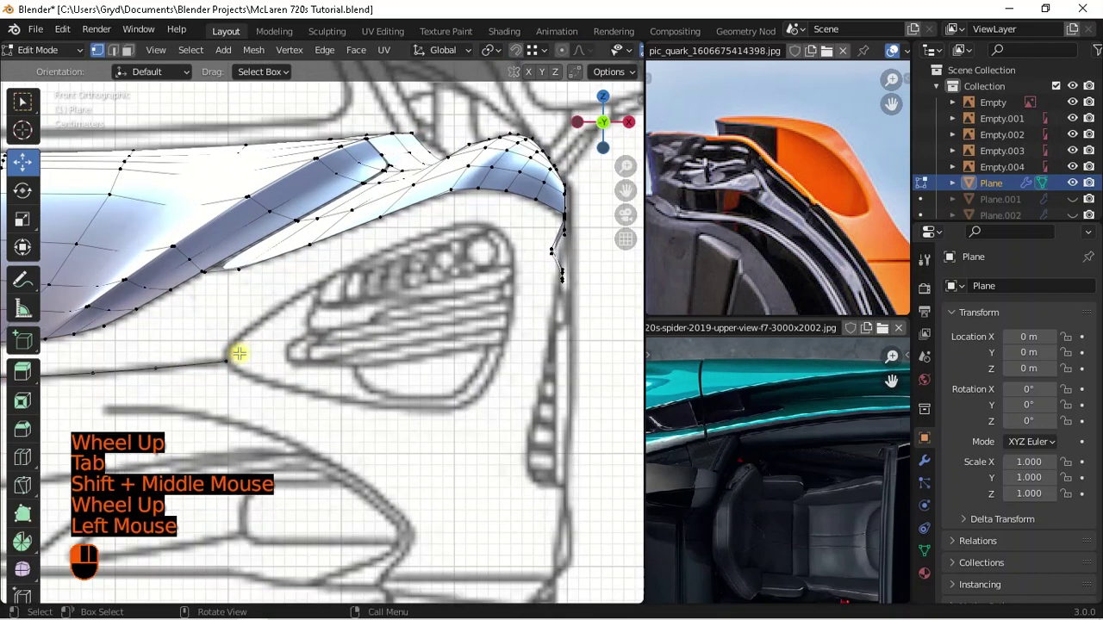
scroll(277, 342, up, 1)
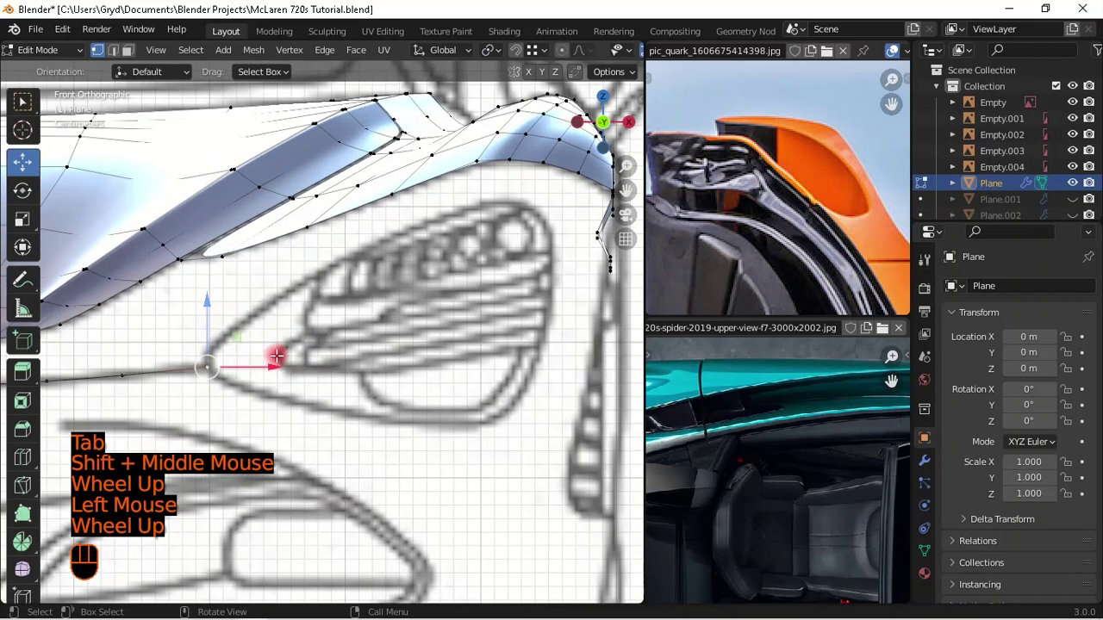
key(e)
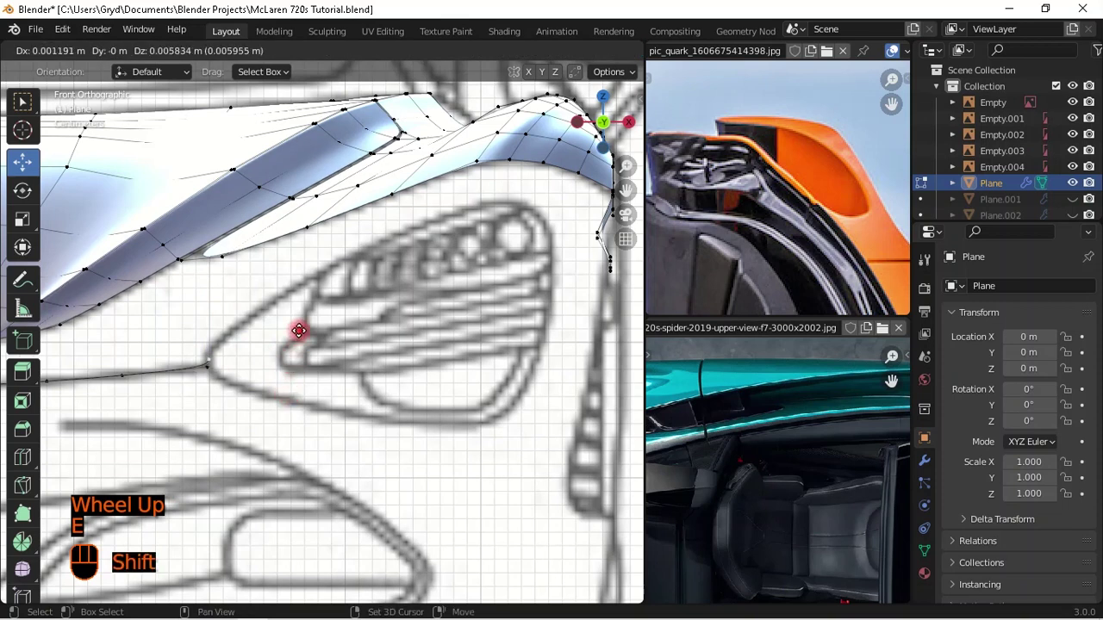
shift+click(234, 364)
- Extrude the seam's end vertex about 0.013 m downward and outward along the headlight's lower outline
click(216, 370)
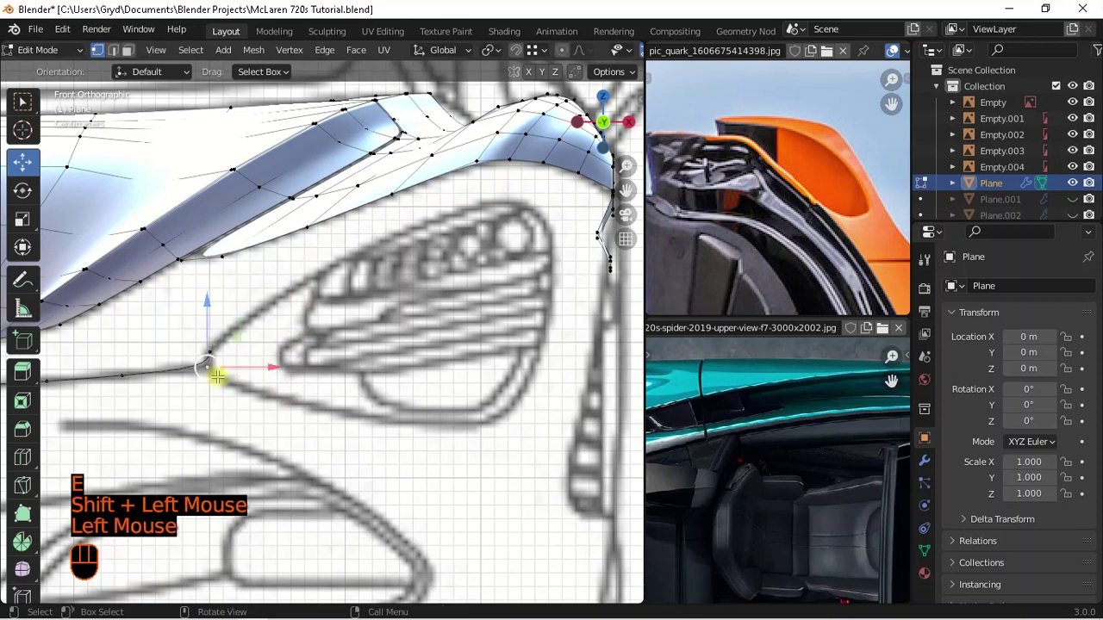
key(e)
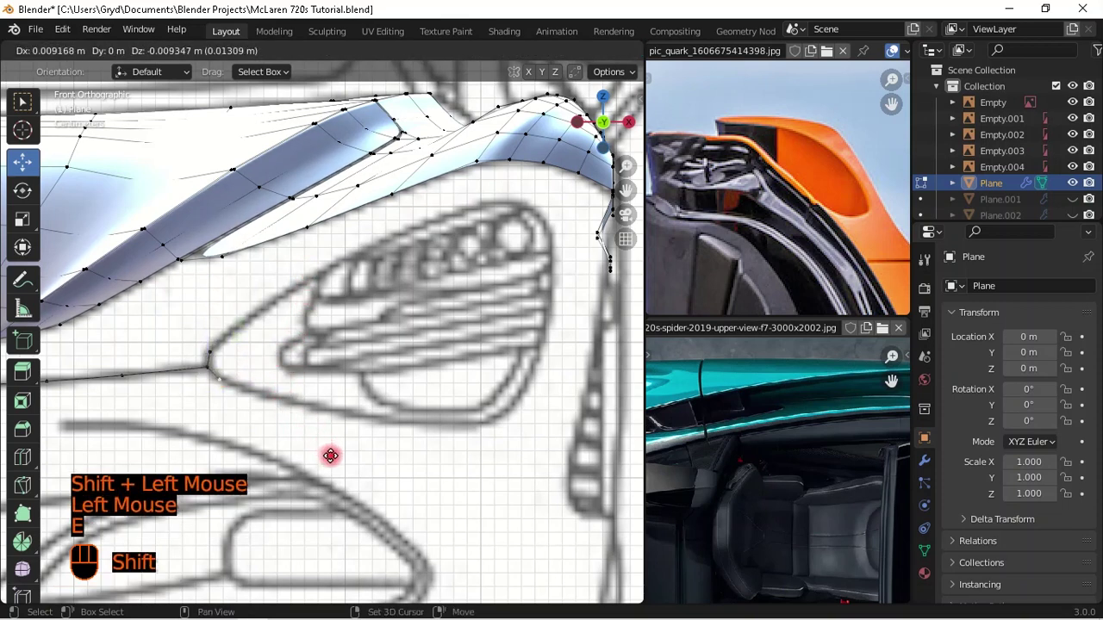
shift+click(330, 456)
- Extrude the upper vertex at the headlight's inner corner along the upper outline, and nudge the corner-side vertex about 0.0025 m onto the blueprint line
click(207, 350)
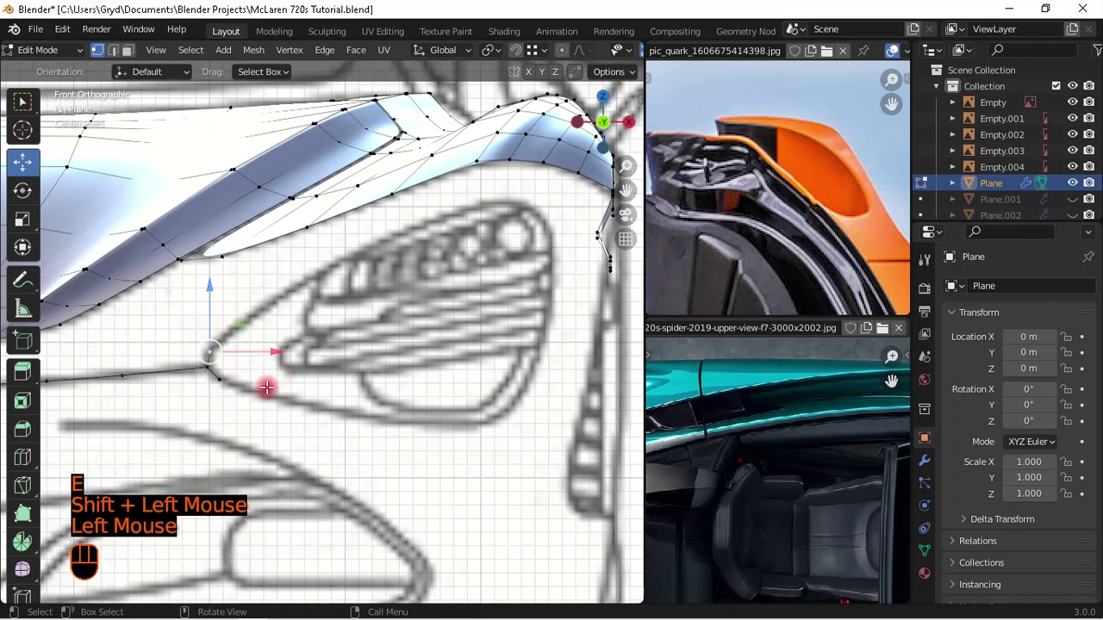
key(e)
shift+click(332, 358)
click(219, 341)
key(g)
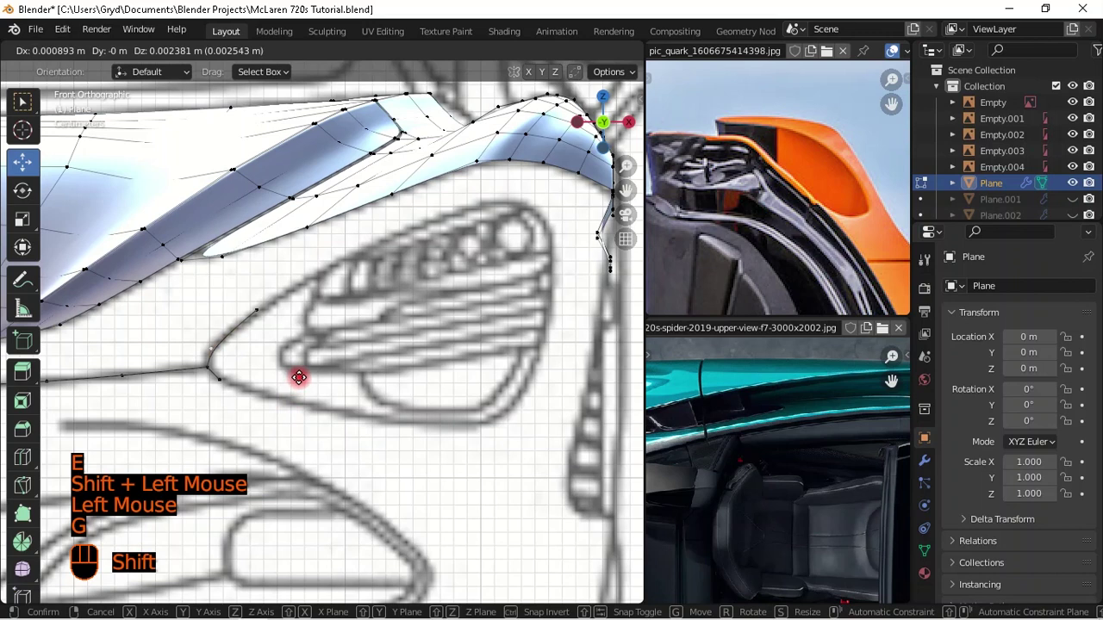
shift+click(298, 376)
- Extrude another vertex from the upper end along the headlight's upper outline, and nudge it onto the blueprint line
click(292, 337)
key(e)
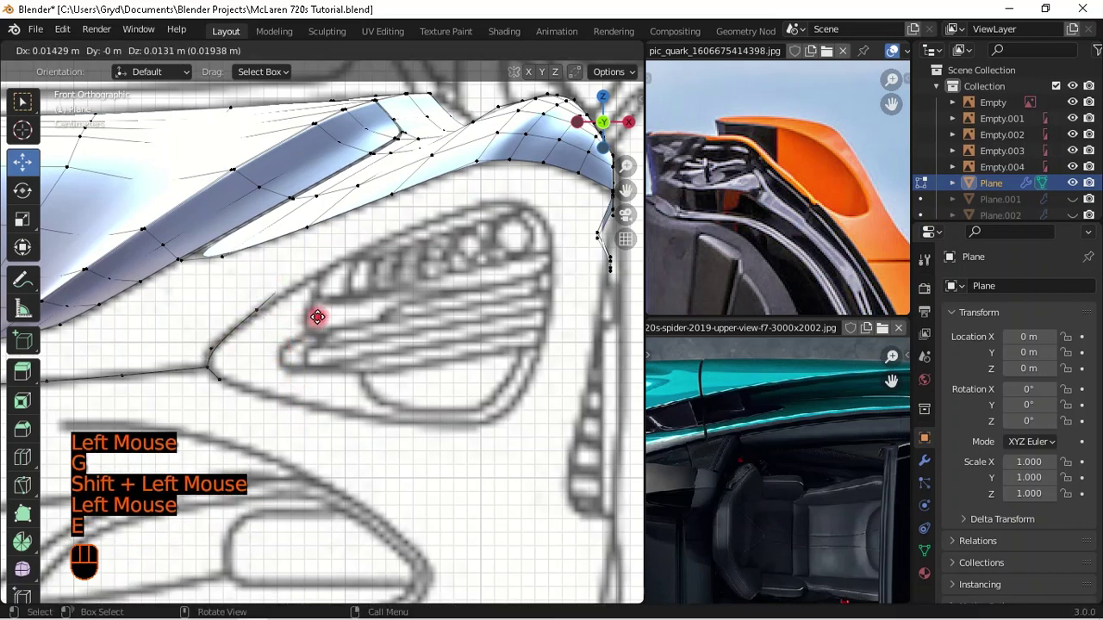
shift+click(42, 236)
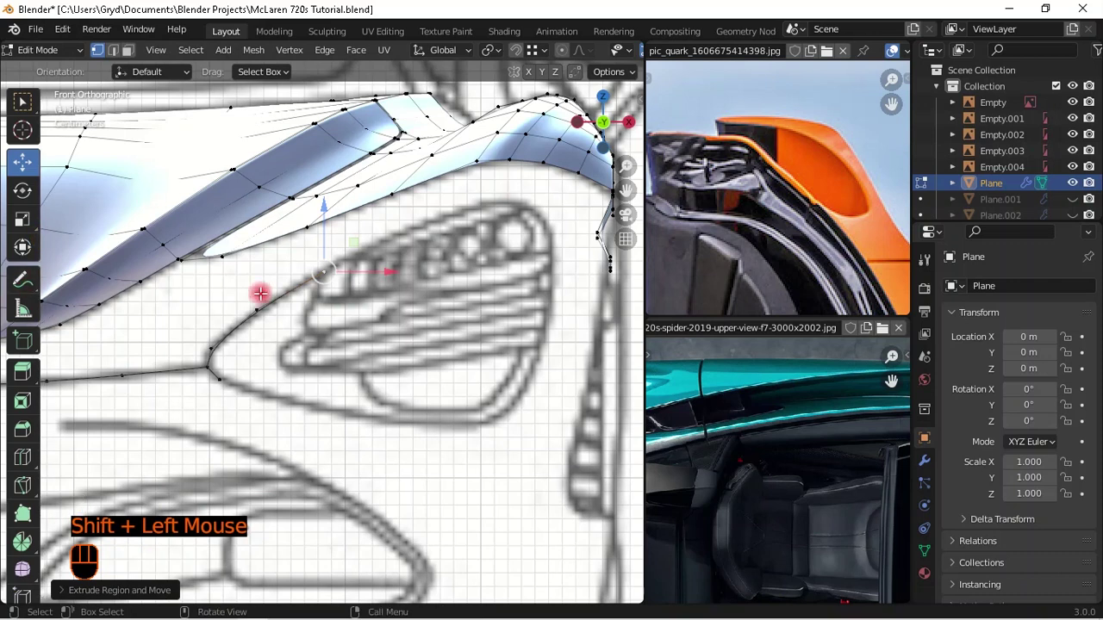
shift+middle_drag(343, 195, 308, 302)
scroll(308, 308, up, 2)
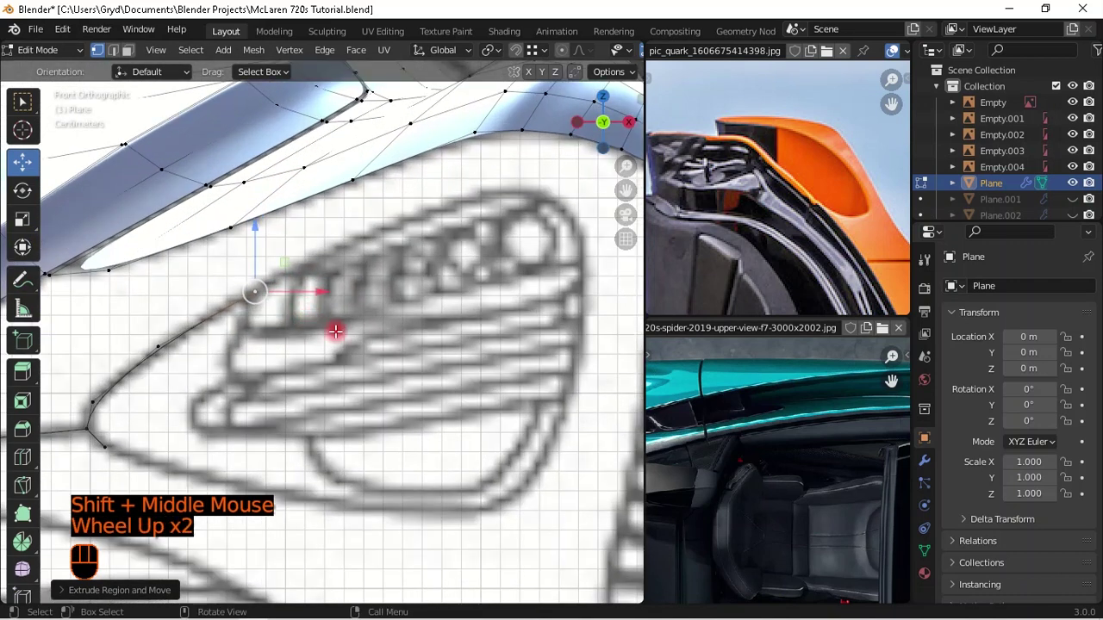
key(g)
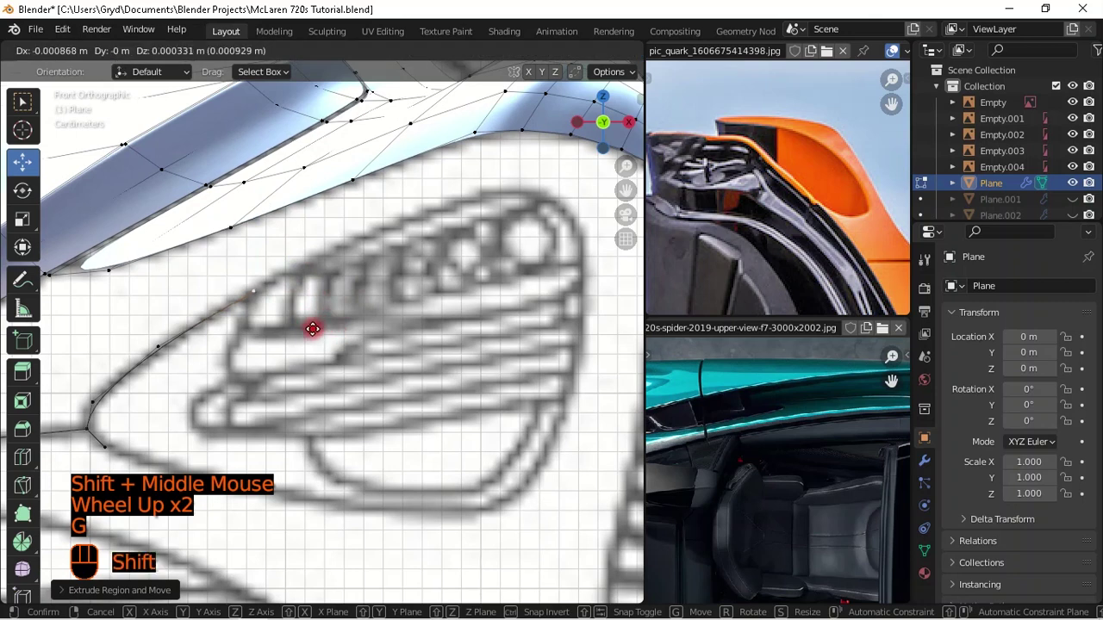
shift+click(195, 293)
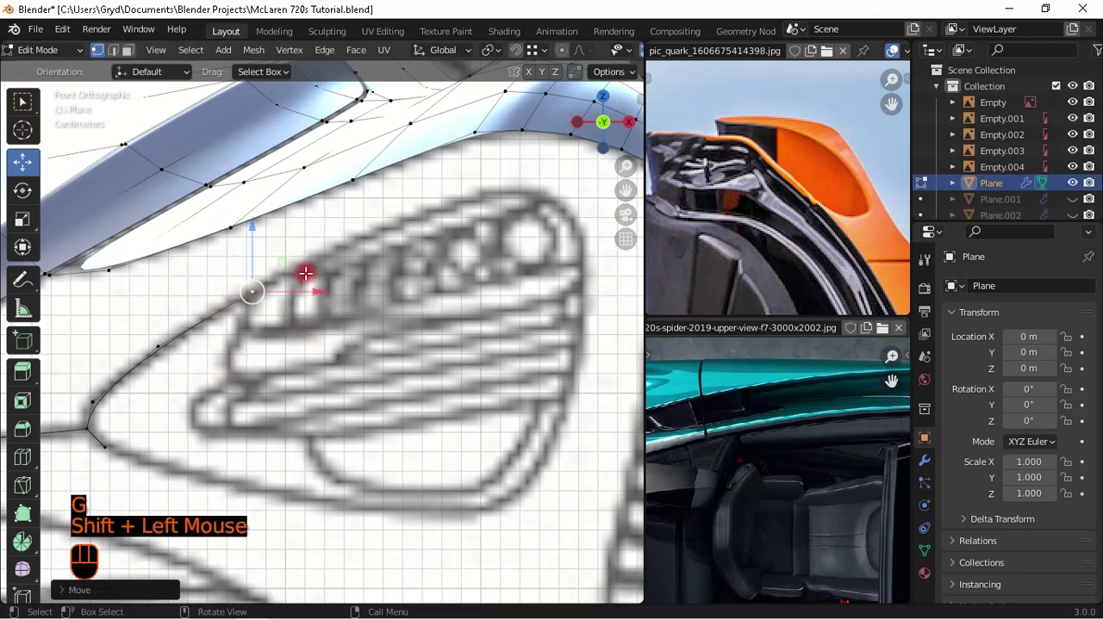
- Extrude two more vertices outward along the headlight's upper outline, stopping just before its rounded upper outer corner
scroll(336, 288, down, 1)
shift+middle_drag(463, 214, 375, 277)
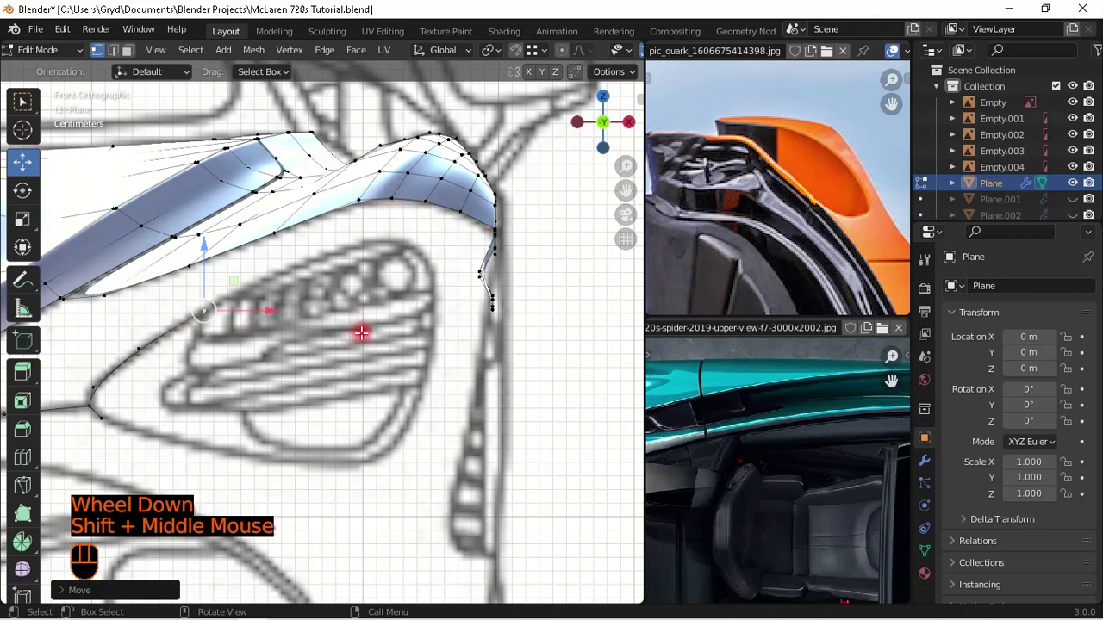
scroll(348, 322, up, 2)
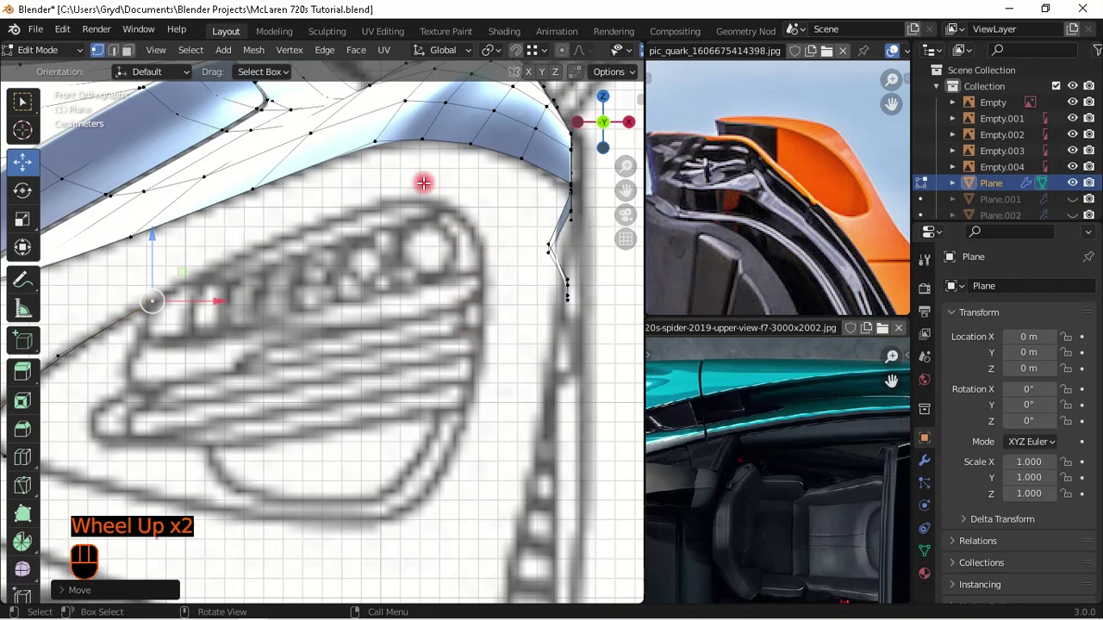
scroll(313, 246, down, 1)
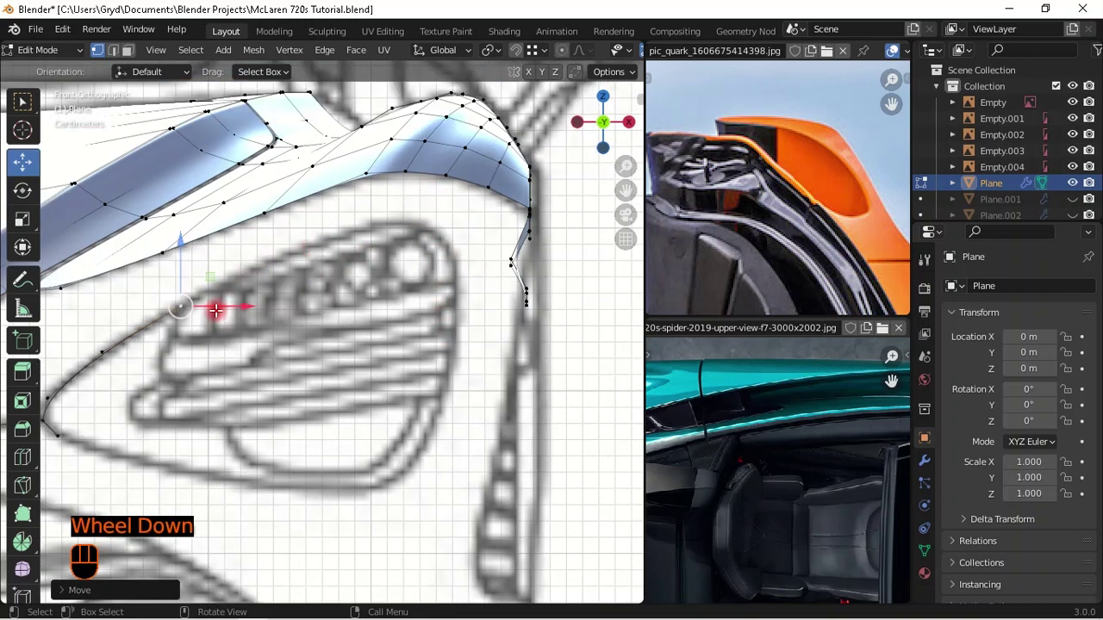
key(e)
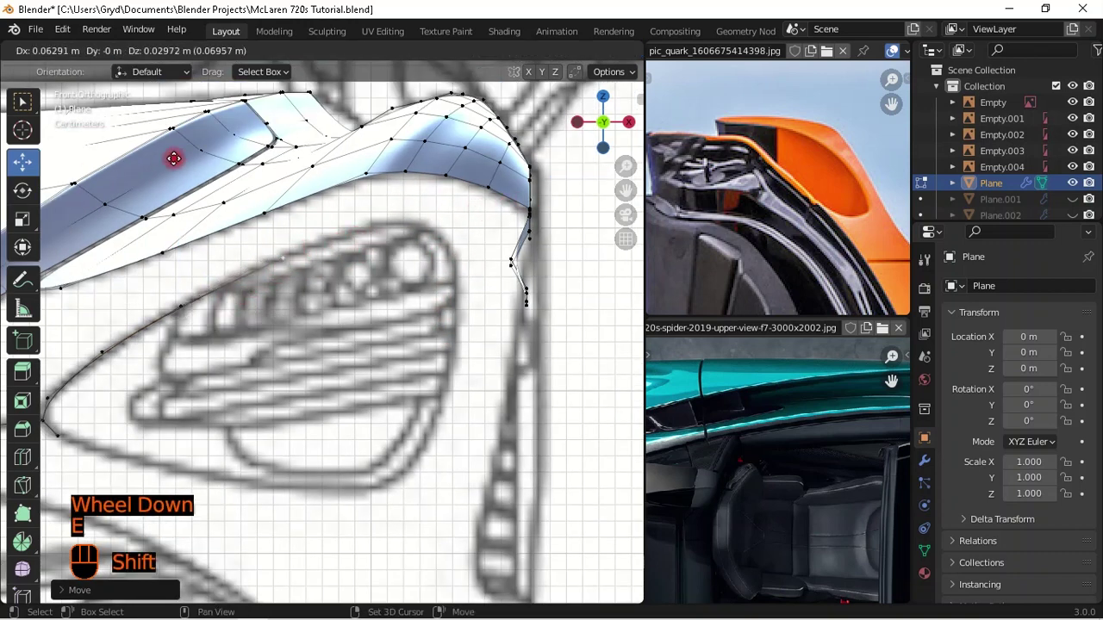
shift+click(564, 215)
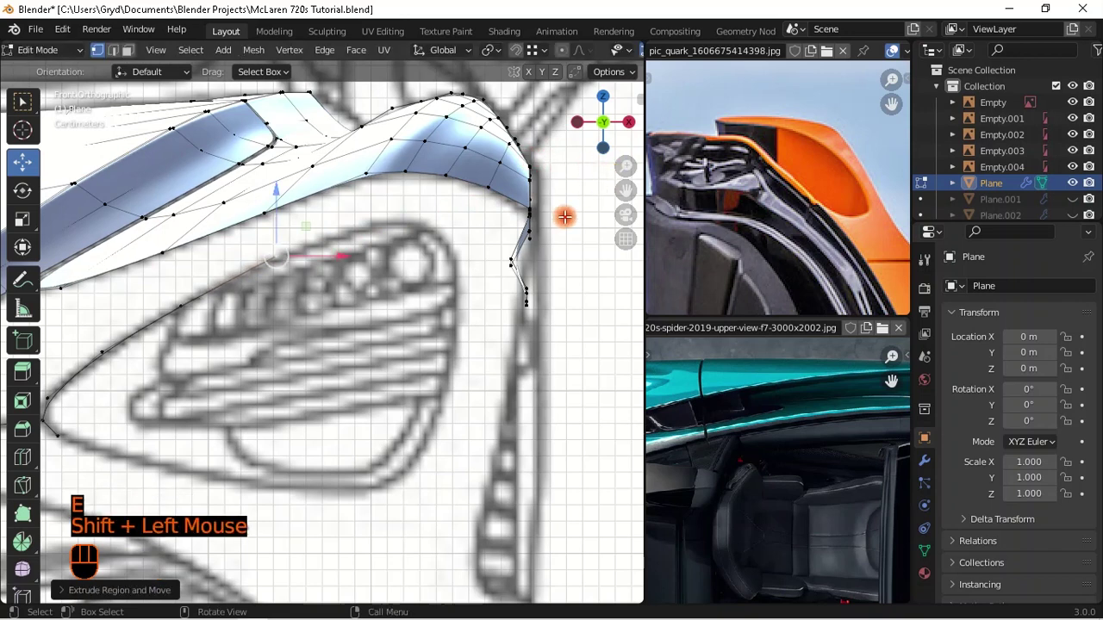
key(e)
shift+click(584, 206)
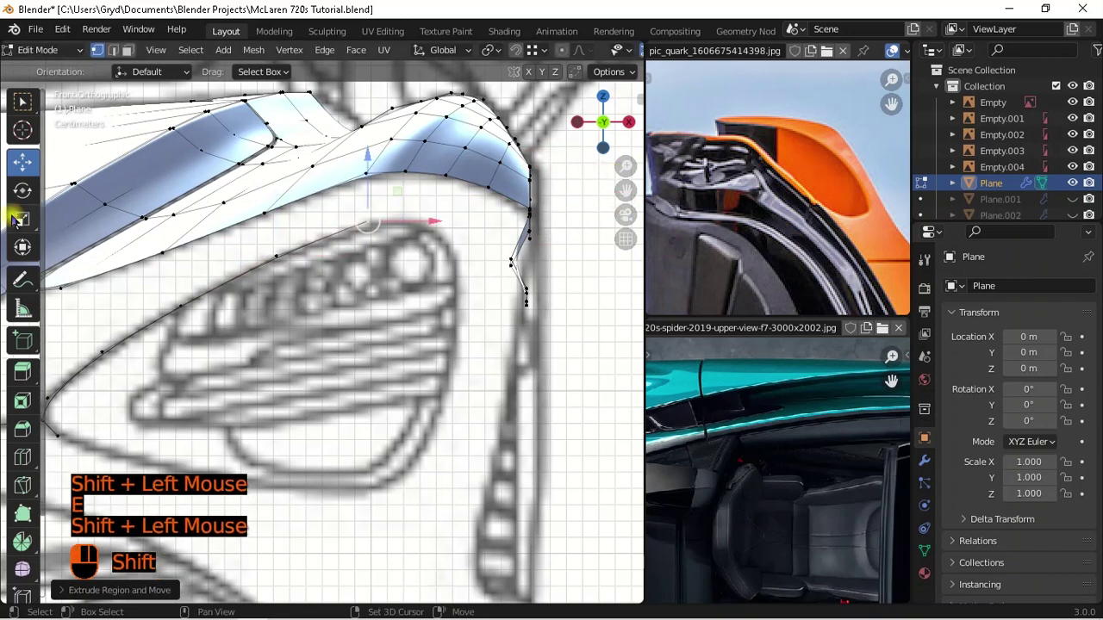
- Extrude two short segments, about 0.015 m and 0.021 m long, around the headlight's upper outer corner
shift+middle_drag(371, 220, 172, 315)
scroll(233, 326, up, 1)
key(e)
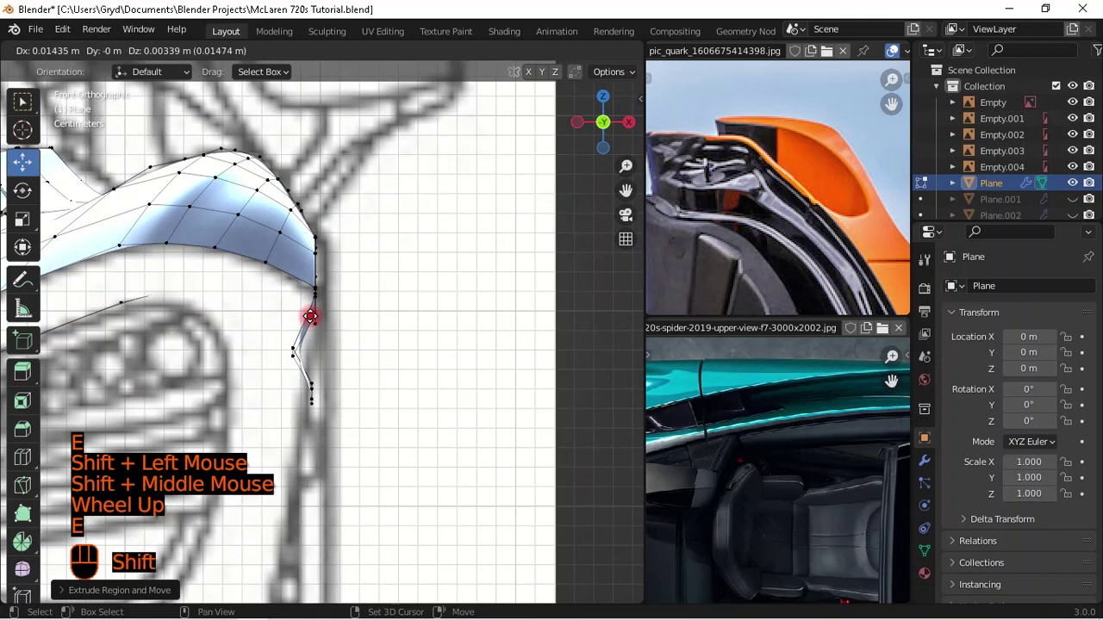
shift+click(491, 334)
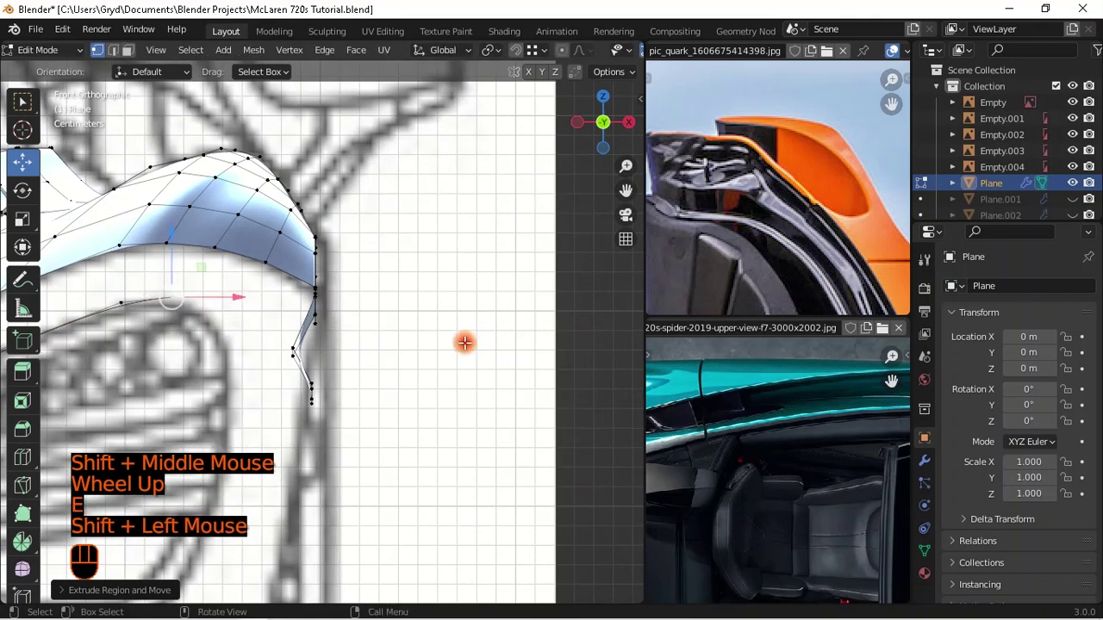
key(e)
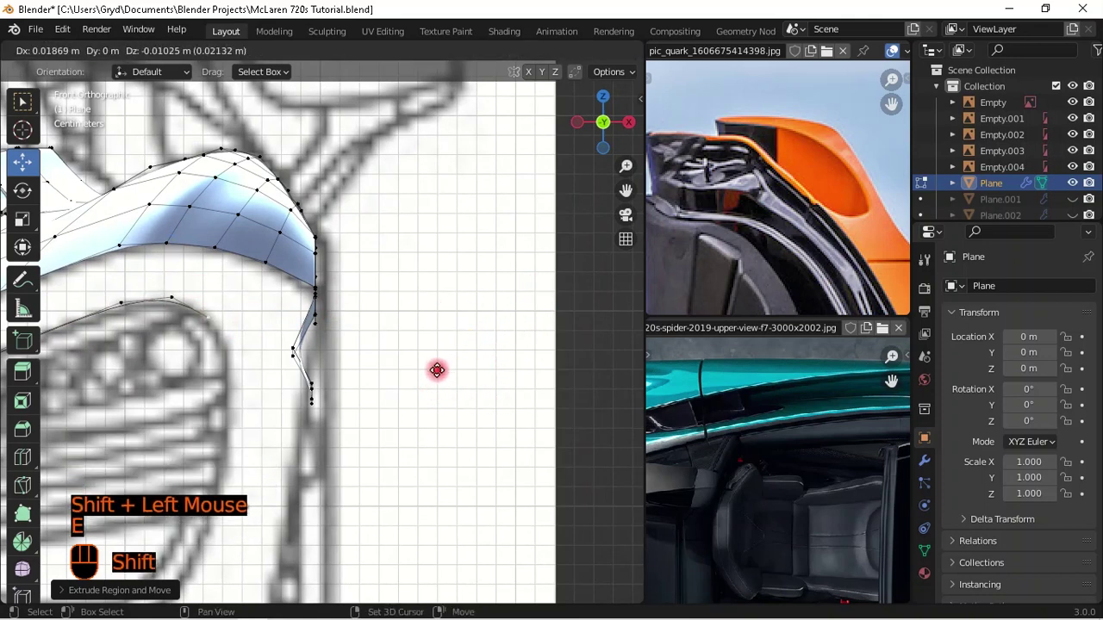
shift+click(437, 371)
- Extrude a vertex downward from the upper outer corner, and nudge the corner vertex slightly outward to follow the outline
shift+middle_drag(298, 359, 374, 290)
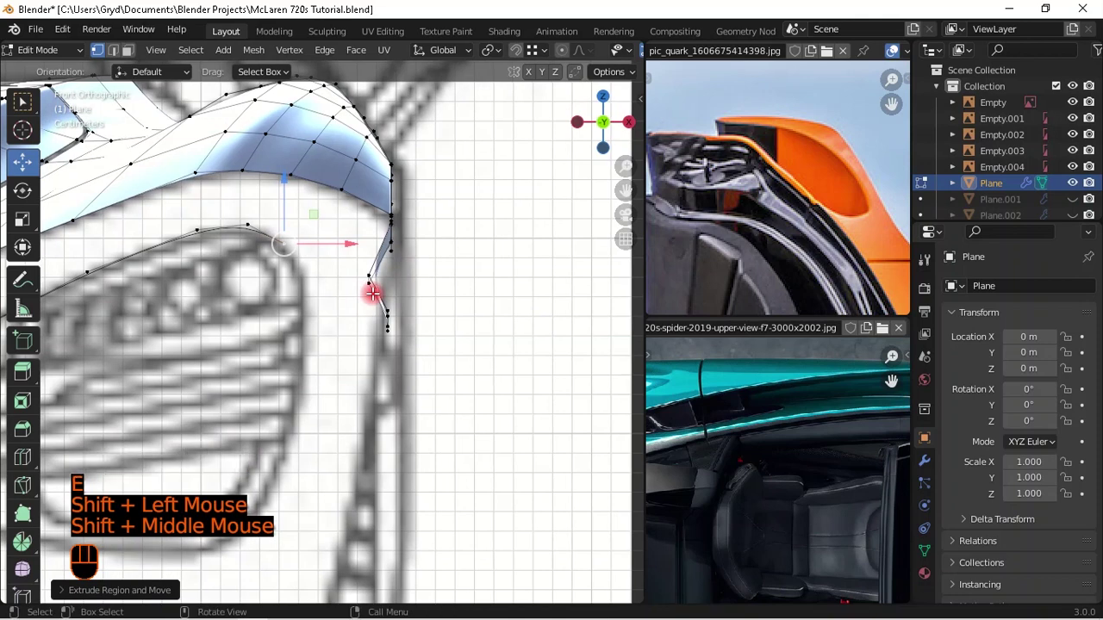
key(e)
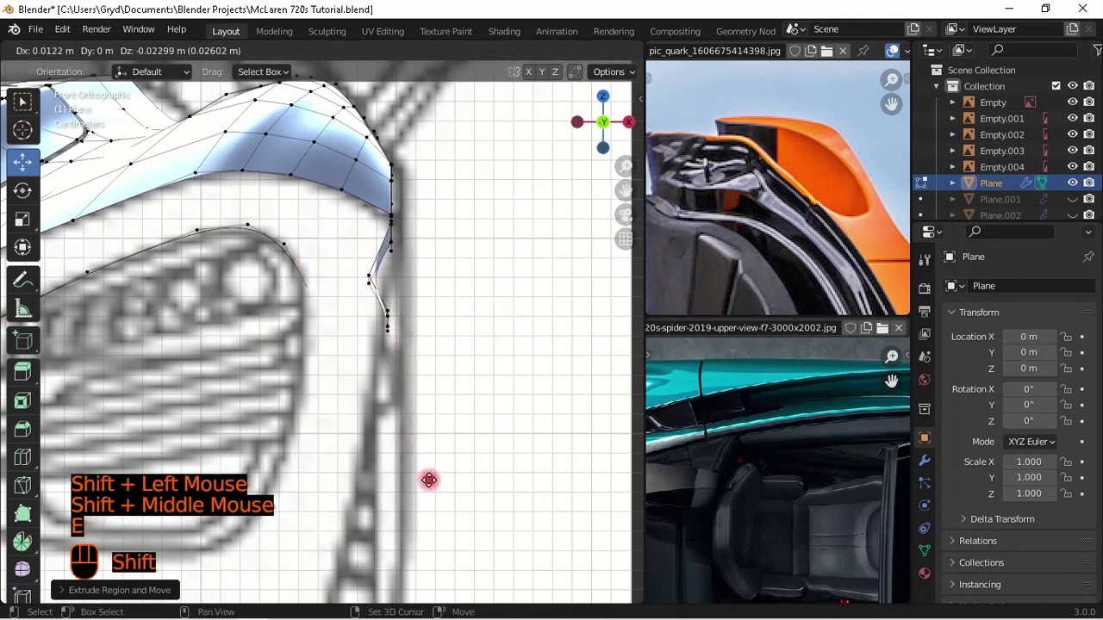
shift+click(431, 488)
click(289, 251)
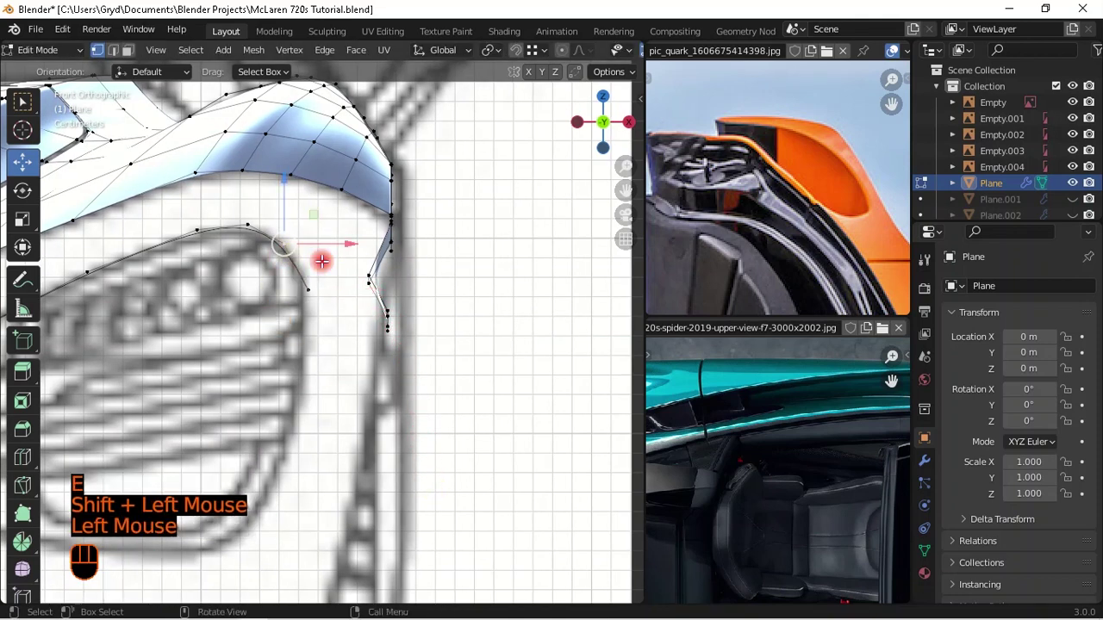
key(g)
shift+click(383, 263)
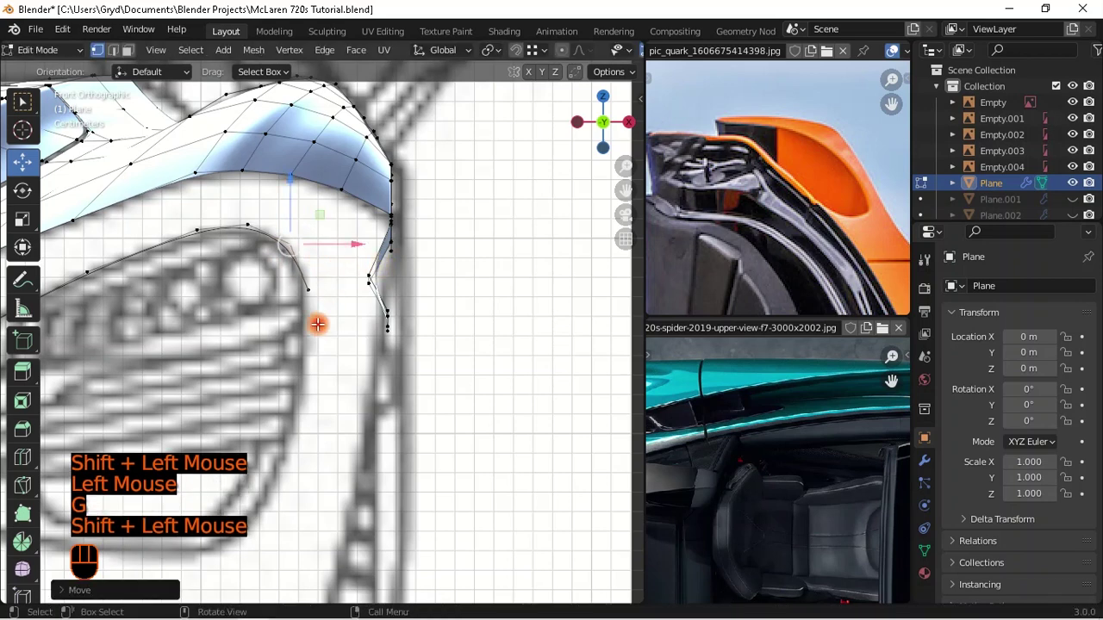
- Extrude two vertices from the open end down the headlight's outer side, following the blueprint outline
shift+middle_drag(320, 305, 414, 197)
click(417, 211)
key(e)
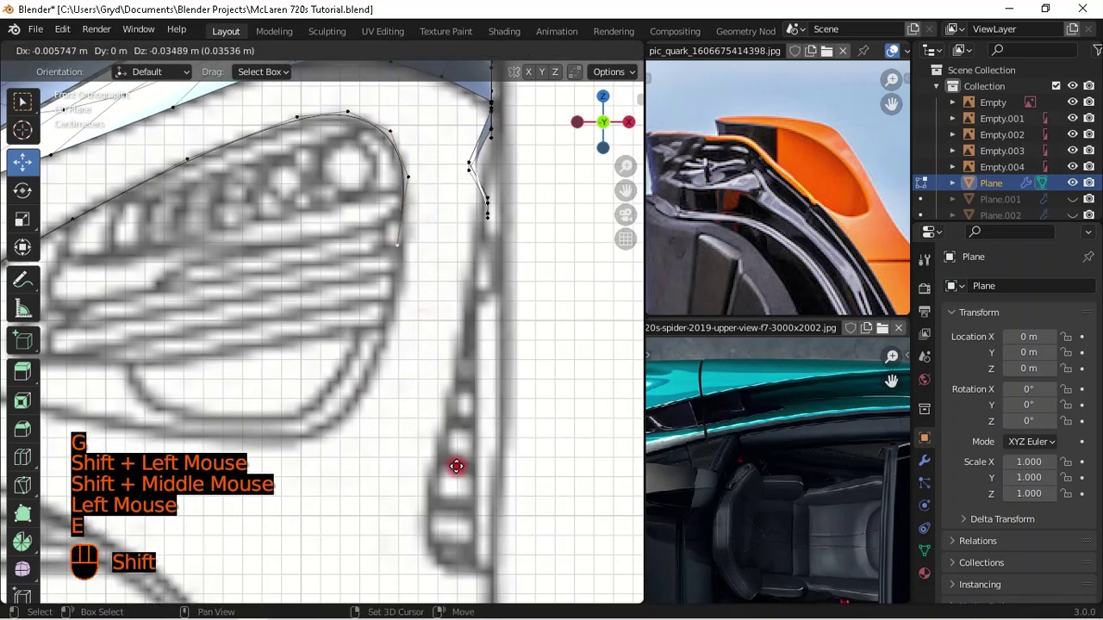
shift+click(470, 121)
shift+middle_drag(457, 293, 480, 216)
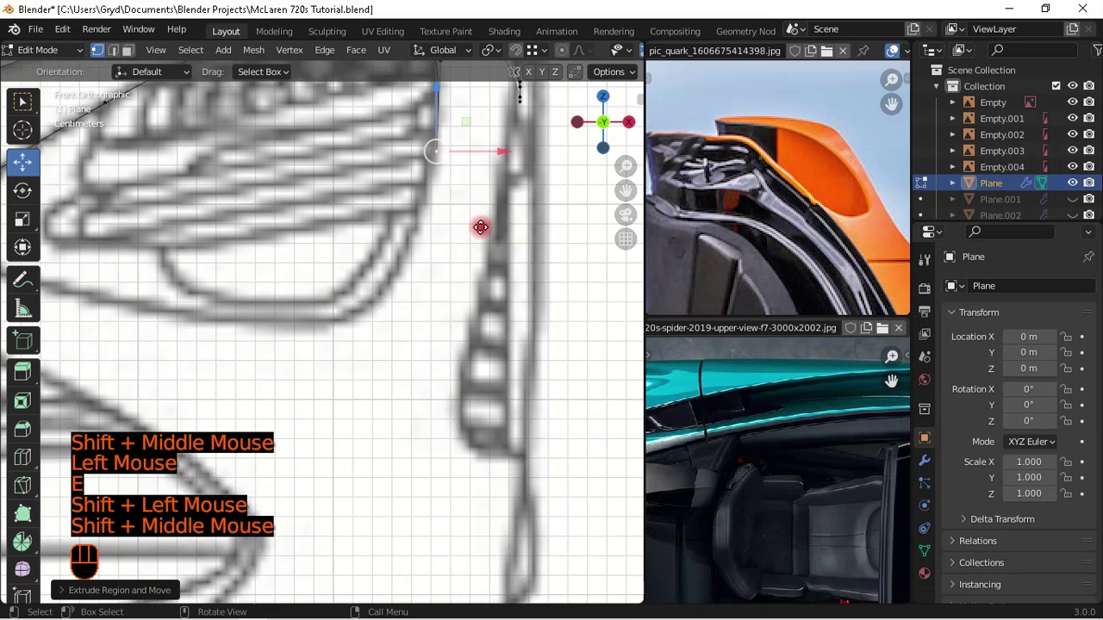
key(e)
shift+click(398, 105)
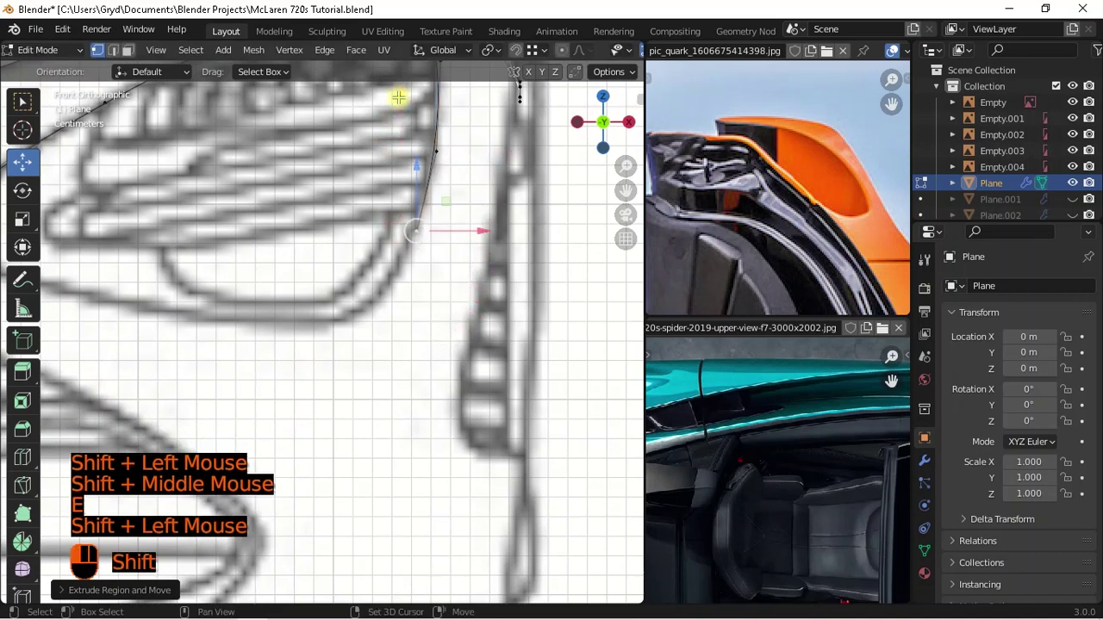
- Extrude two vertices around the headlight's lower outer corner, making the second segment about 0.021 m long
key(e)
shift+click(478, 348)
shift+middle_drag(451, 298, 513, 304)
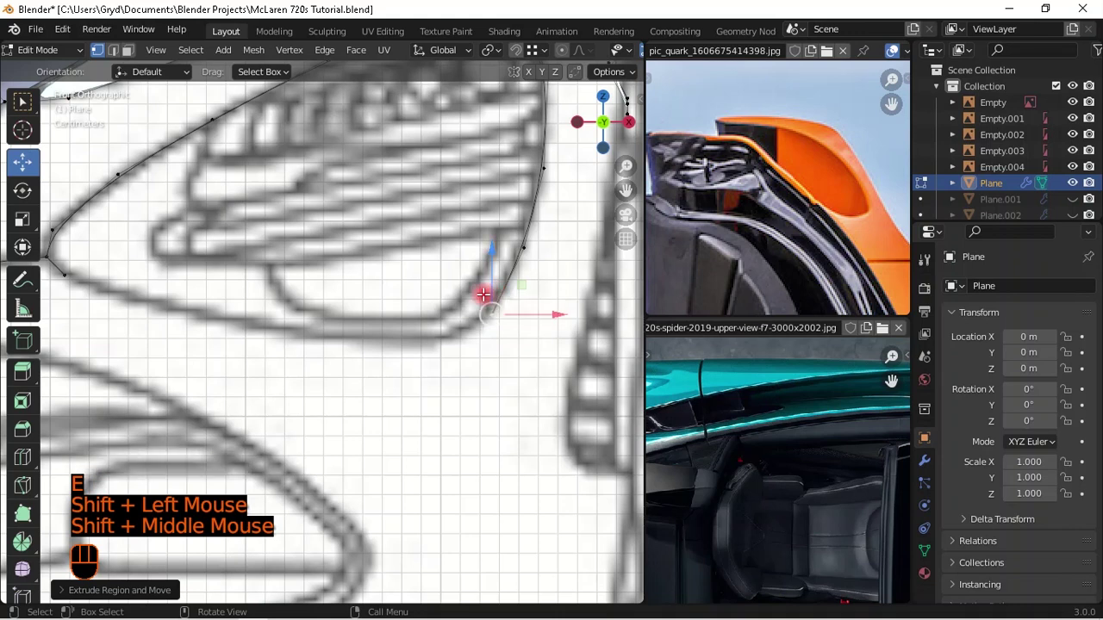
key(e)
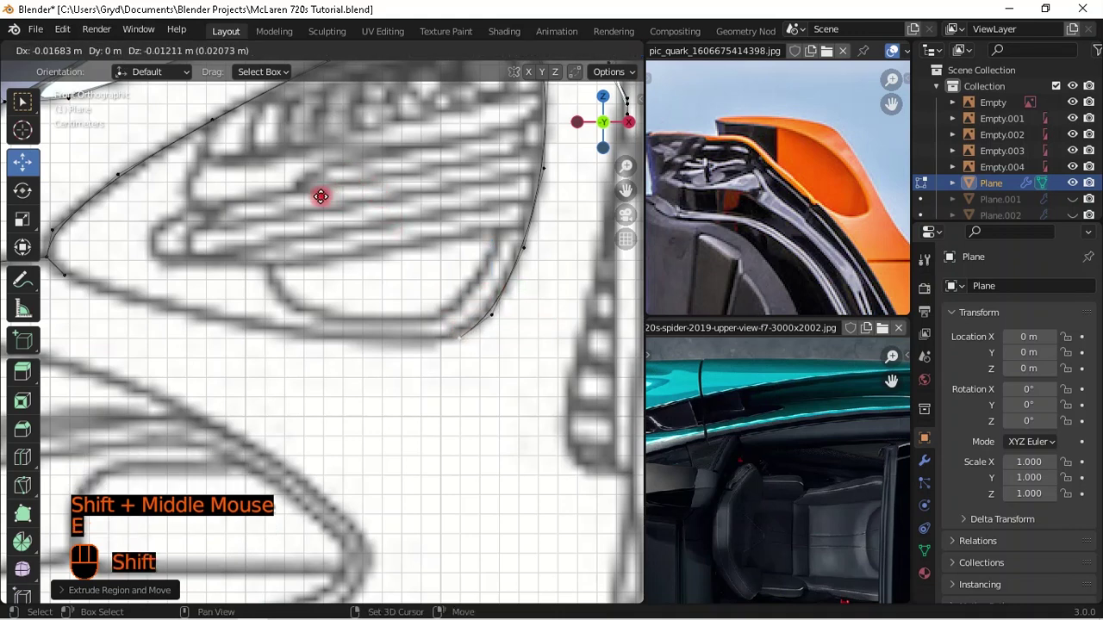
shift+click(328, 202)
scroll(472, 317, down, 2)
shift+middle_drag(473, 317, 492, 351)
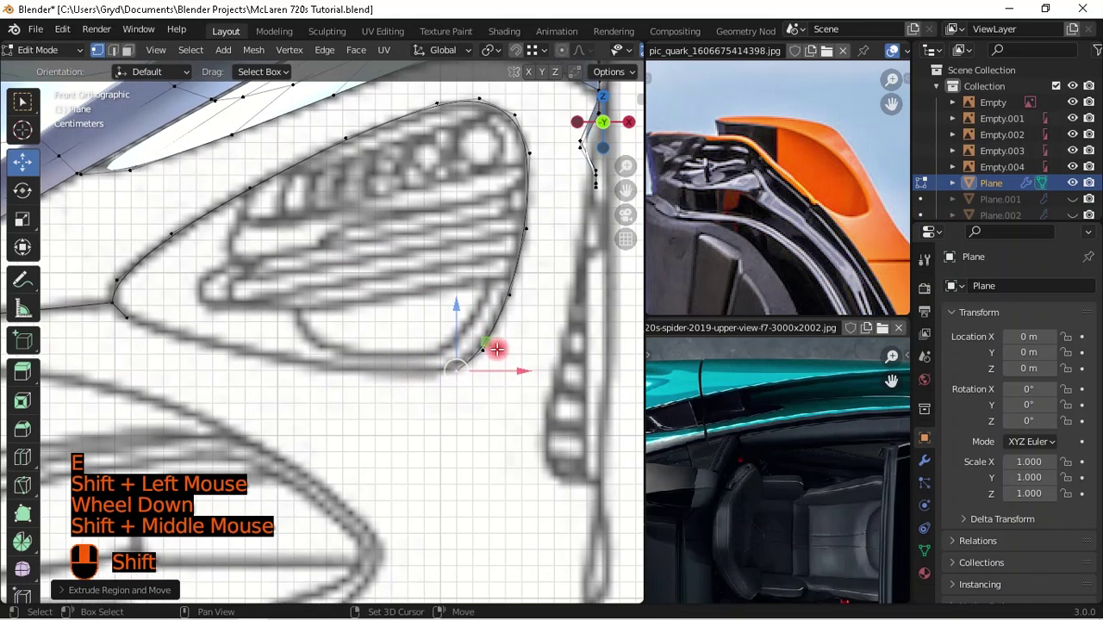
- Extrude three vertices inward along the headlight's lower outline, making the last two segments about 0.053 m and 0.056 m long
key(e)
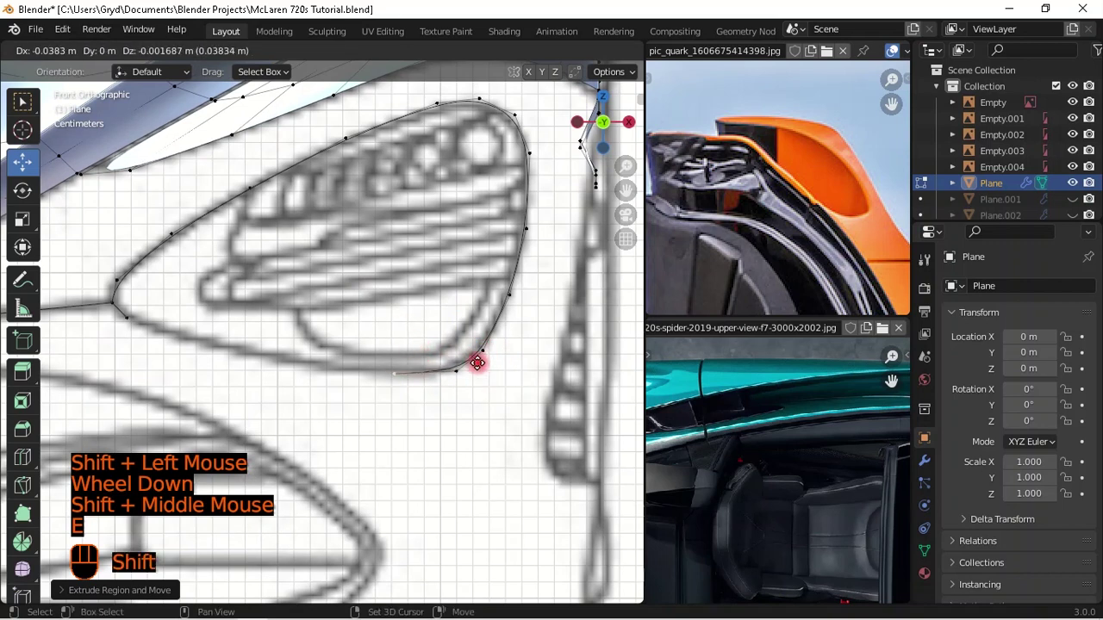
shift+click(384, 361)
scroll(392, 366, down, 1)
shift+middle_drag(402, 370, 438, 399)
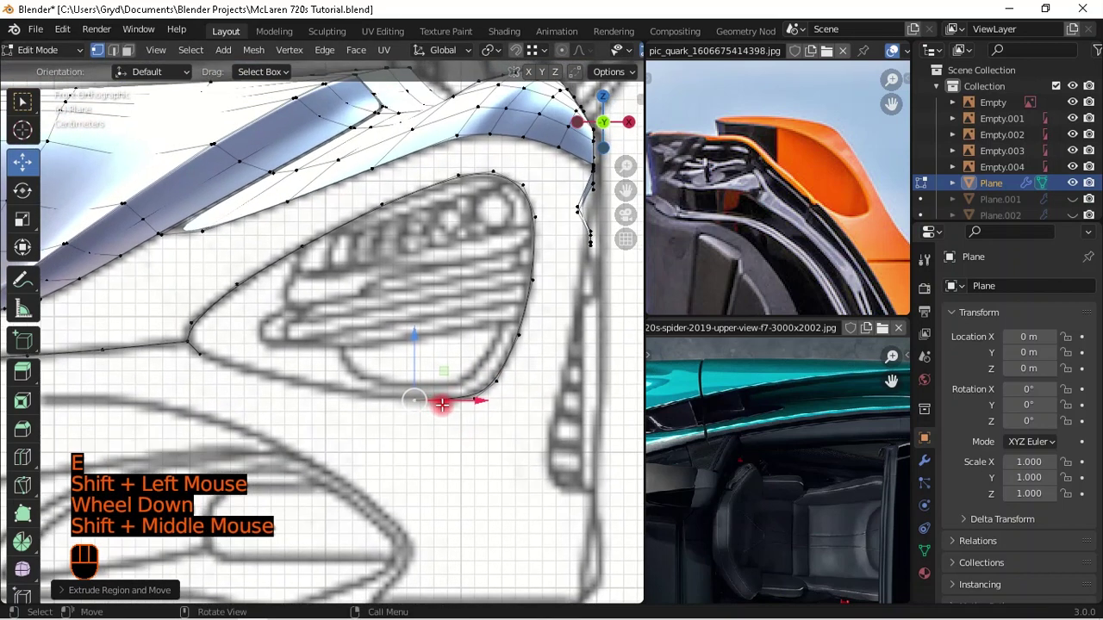
key(e)
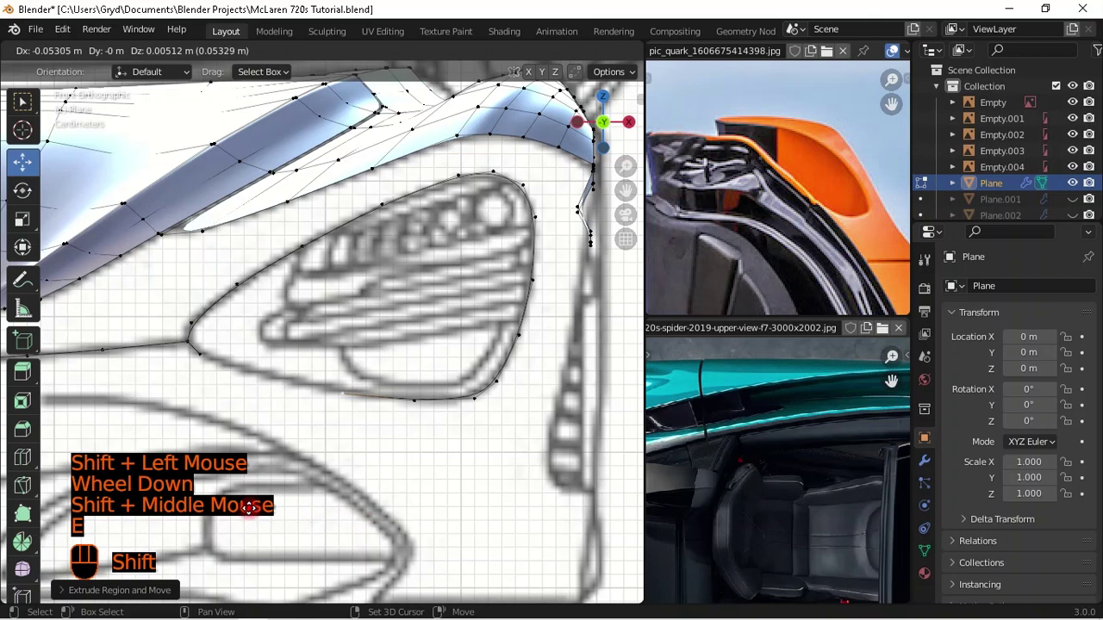
shift+click(455, 311)
key(e)
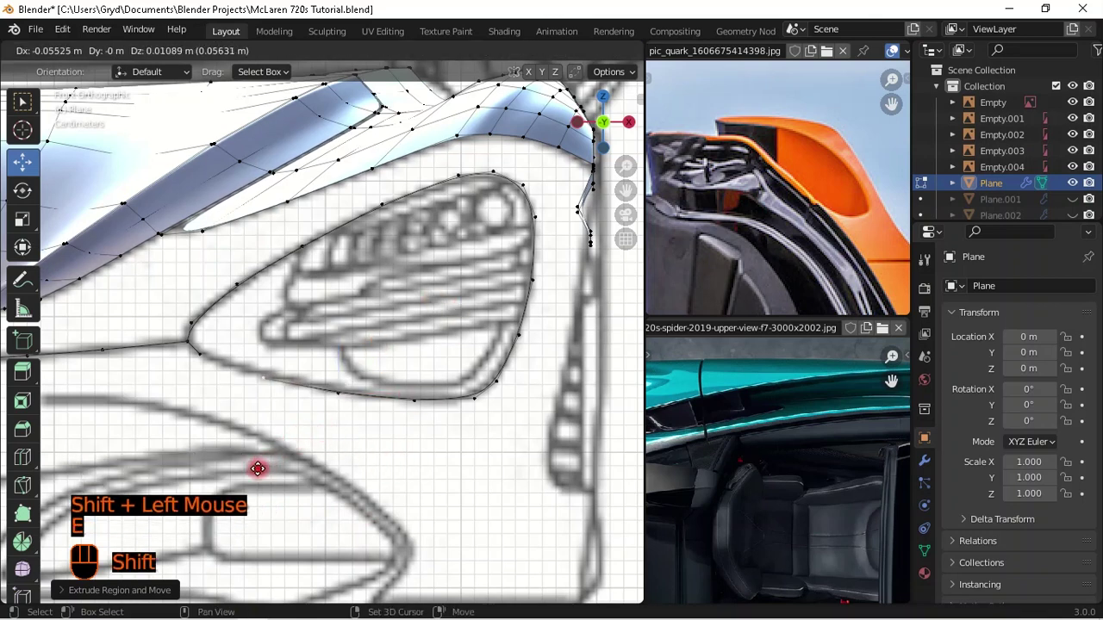
shift+click(256, 468)
- Join the two open ends on the headlight's lower outline with an edge to close the loop
shift+click(209, 366)
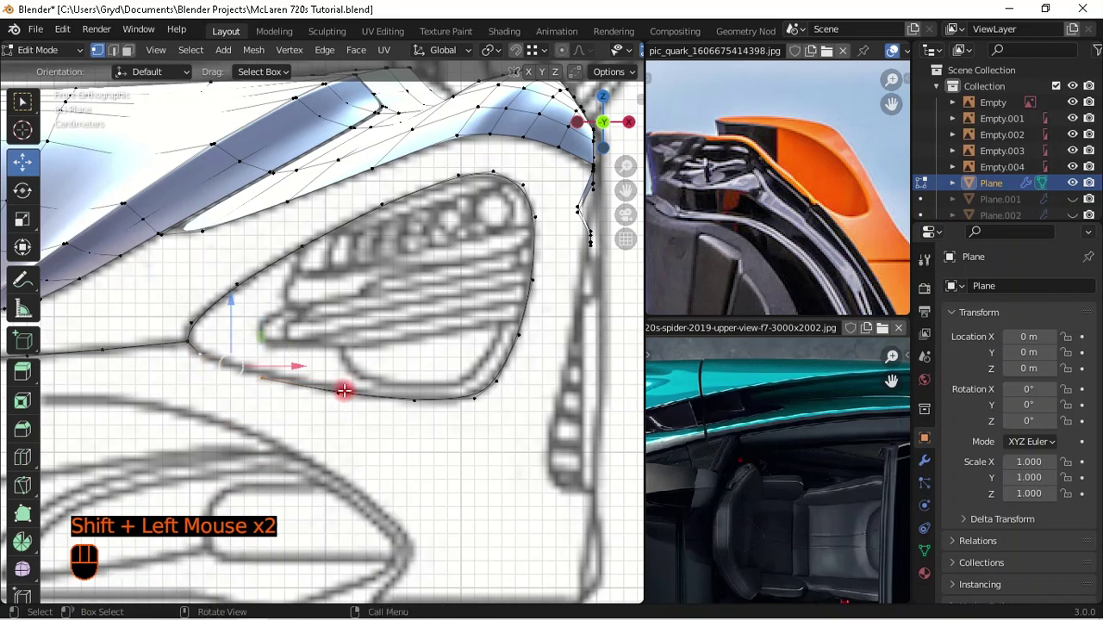
key(f)
scroll(345, 389, down, 2)
scroll(442, 338, up, 1)
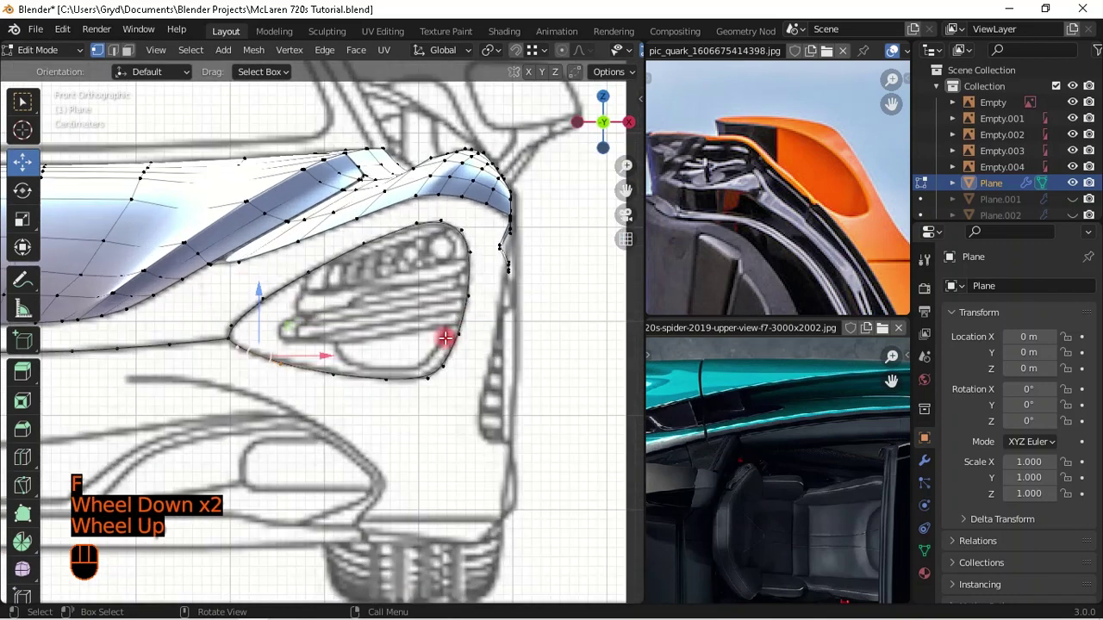
- Select the whole headlight loop and shear it along Y in the top view to match the slant of the blueprint's headlight
double_click(476, 297)
middle_drag(474, 302, 285, 332)
ctrl+drag(249, 208, 67, 372)
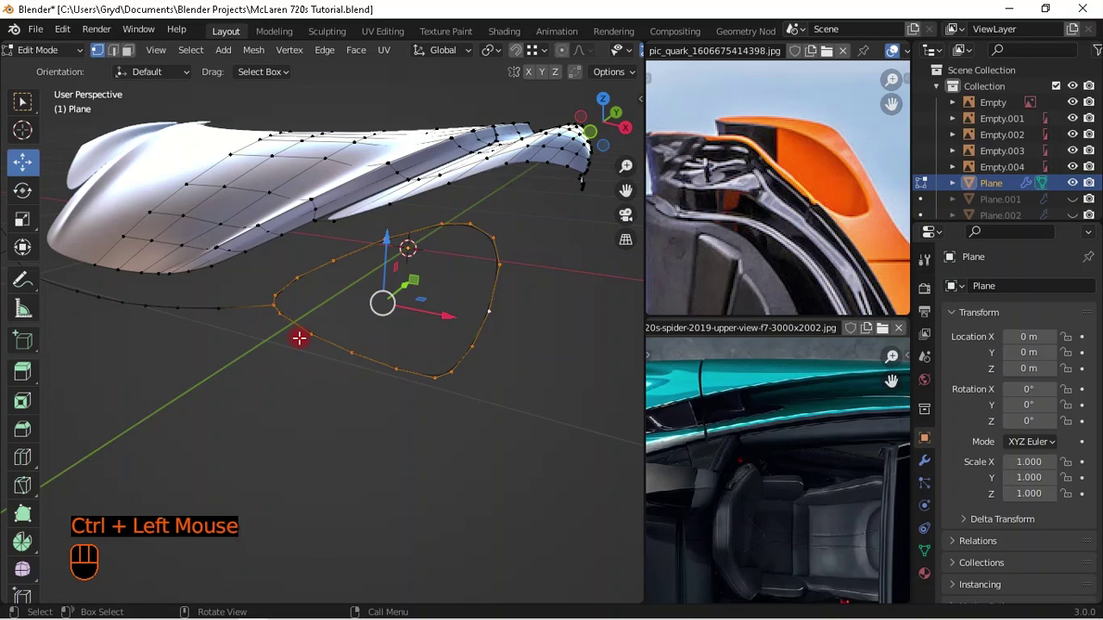
key(KP_7)
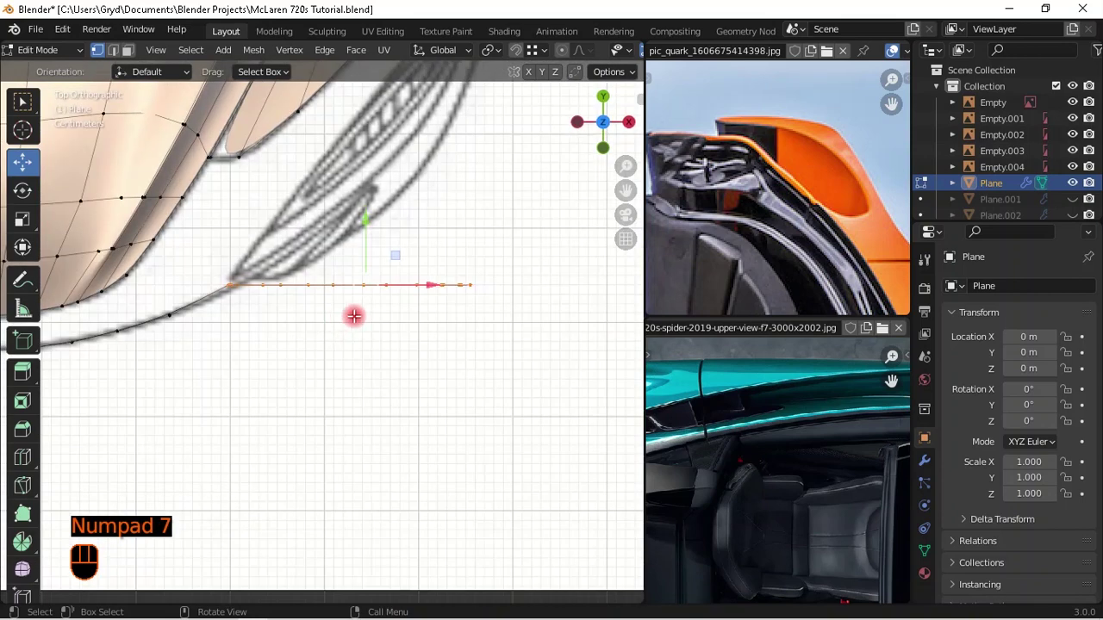
shift+middle_drag(410, 278, 392, 298)
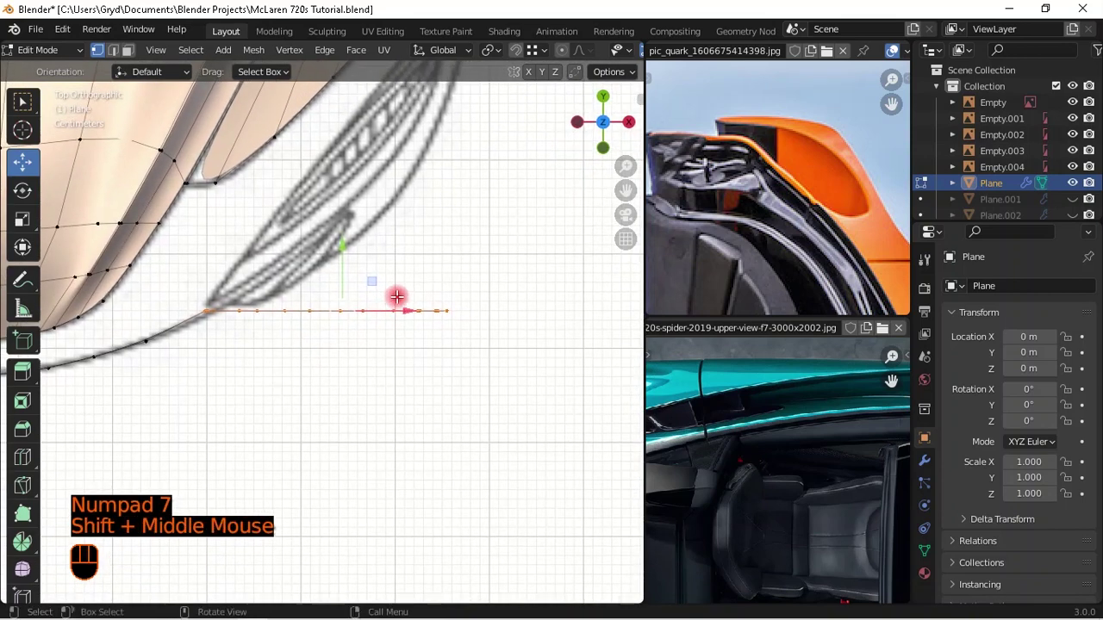
key(ctrl)
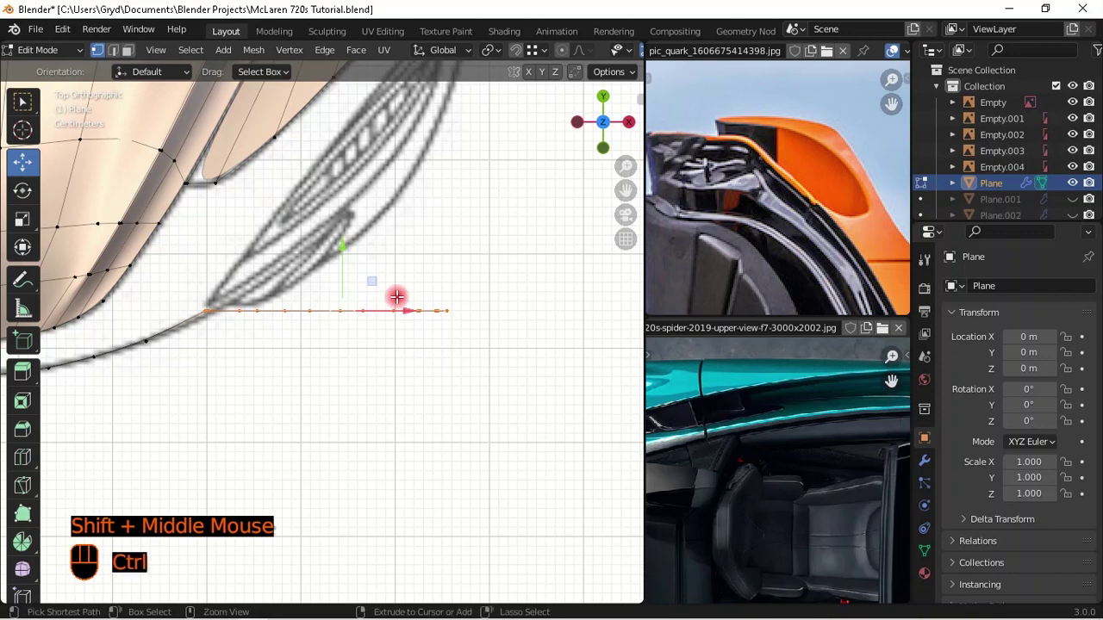
key(shift)
key(alt)
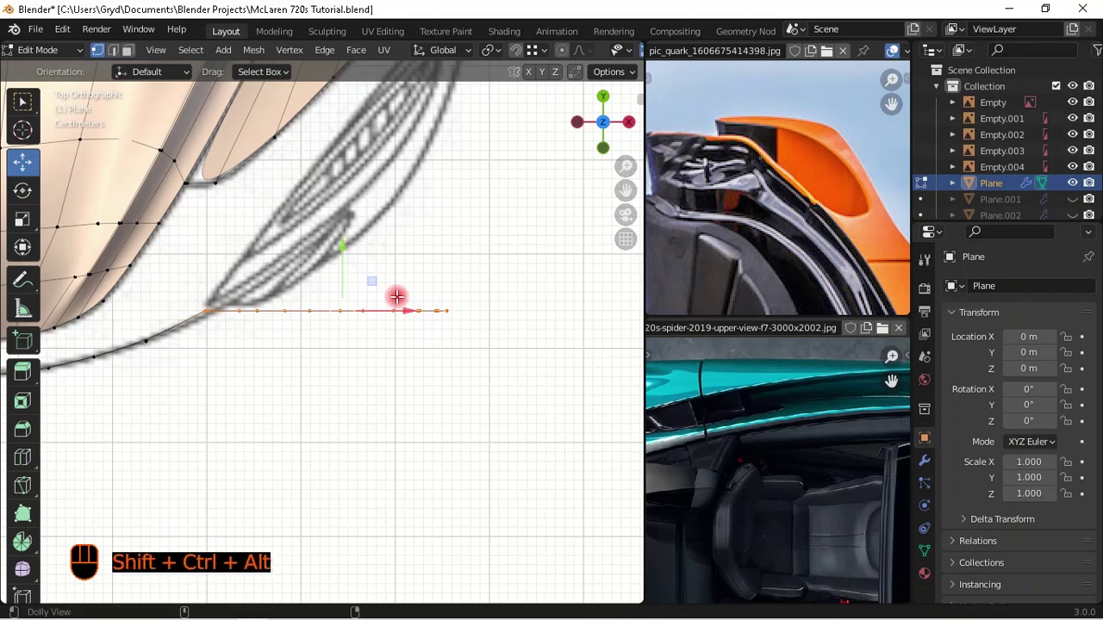
key(shift+ctrl+alt+s)
key(y)
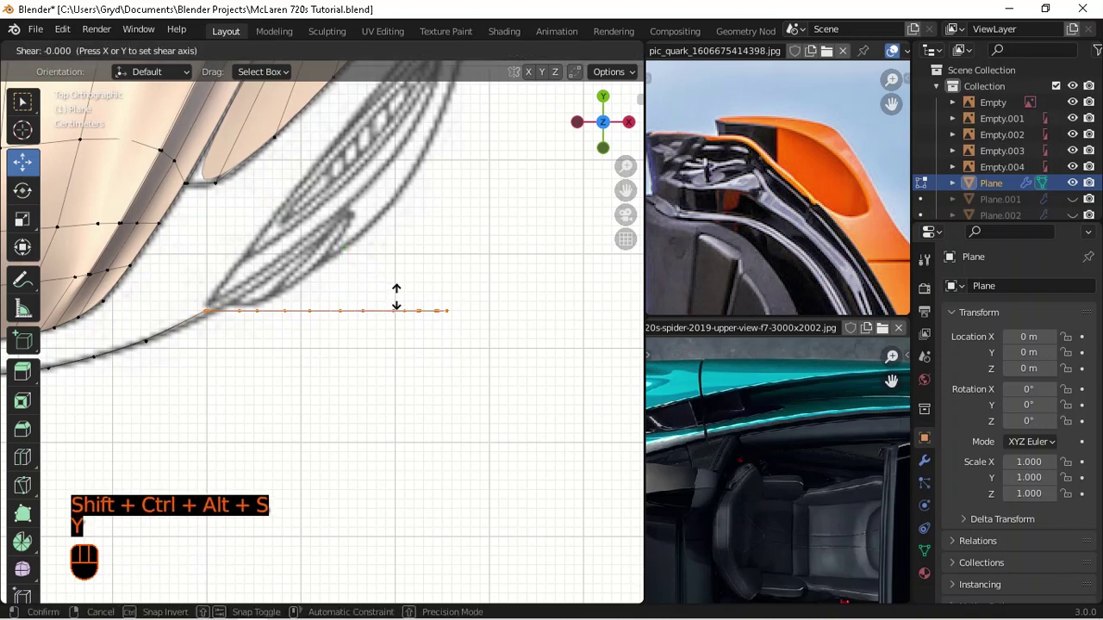
click(398, 125)
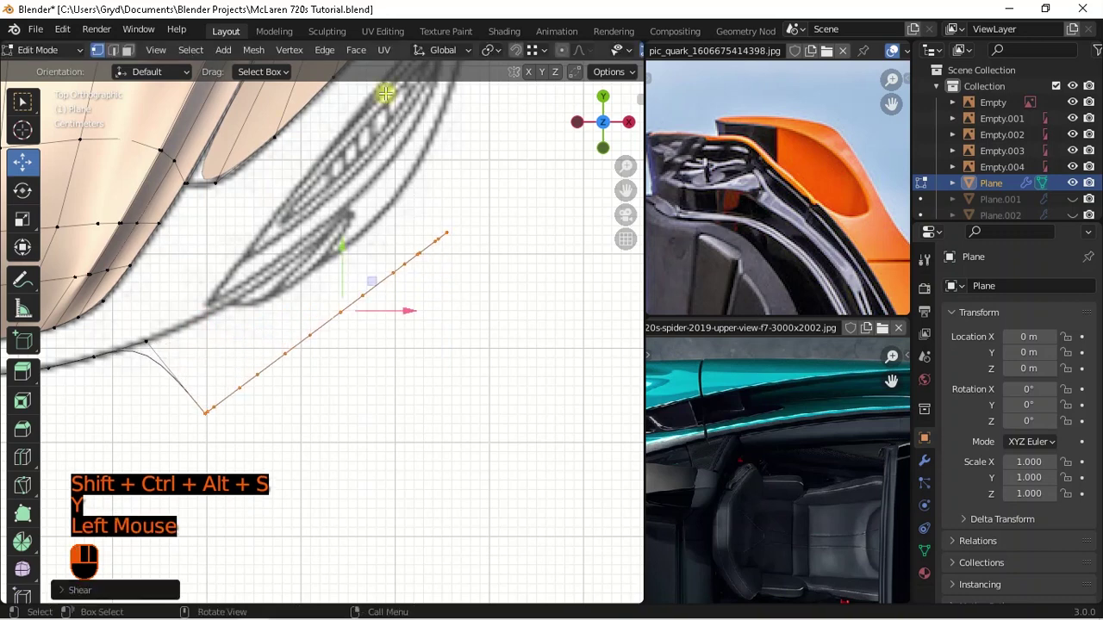
- Move the sheared headlight loop back about 0.11 m along Y so its front tip meets the headlight tip on the top blueprint
drag(343, 231, 467, 383)
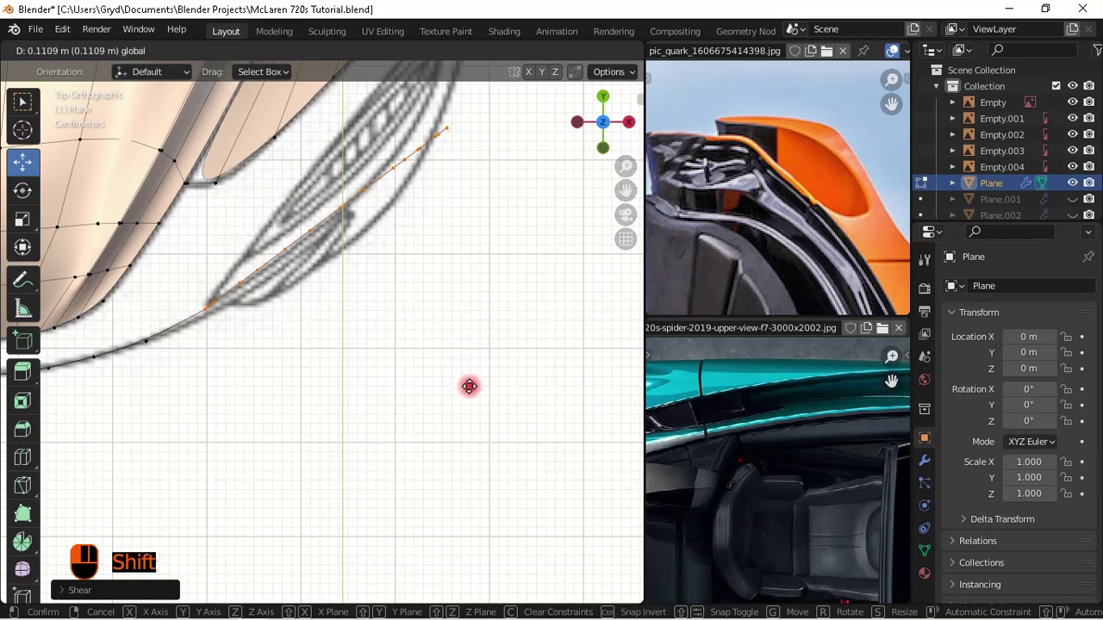
shift+drag(466, 383, 473, 393)
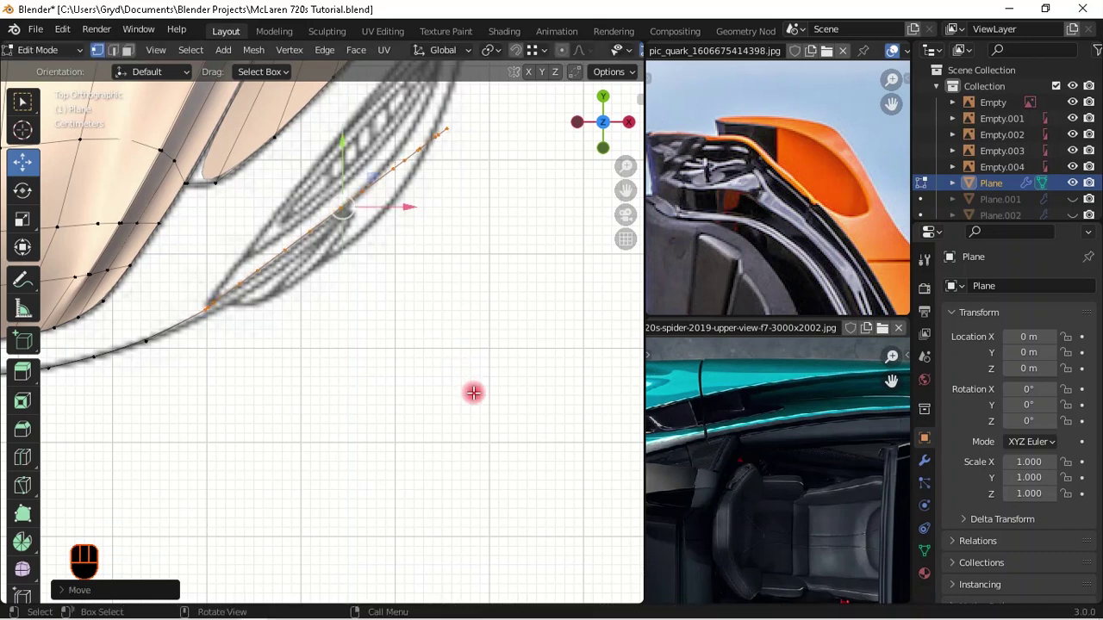
key(KP_3)
shift+middle_drag(509, 267, 349, 285)
scroll(290, 253, up, 2)
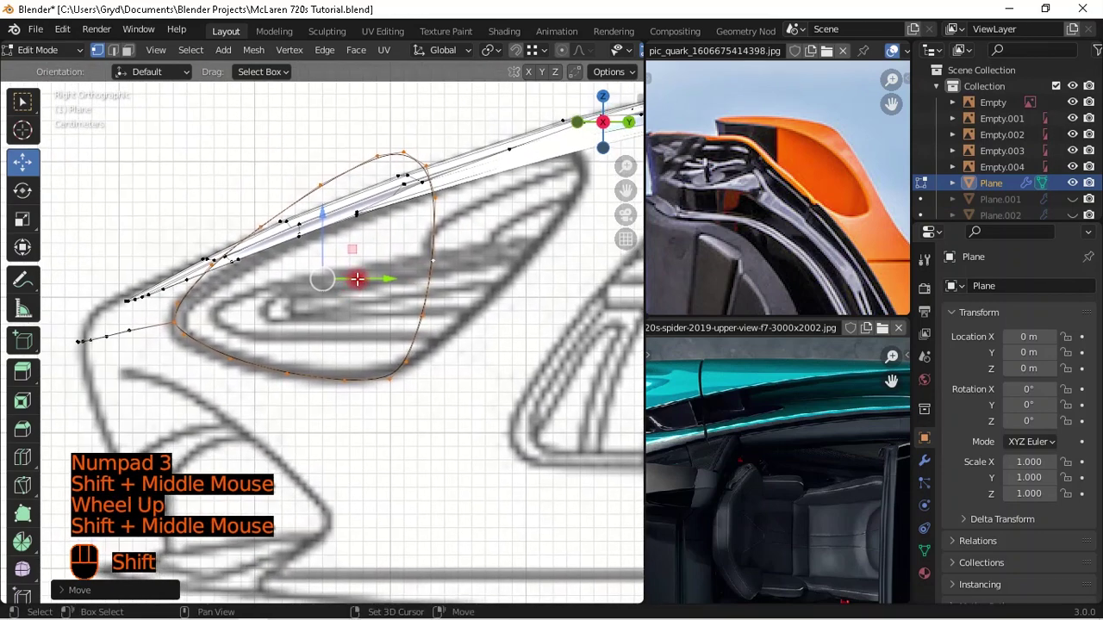
scroll(388, 243, down, 1)
middle_drag(414, 236, 463, 285)
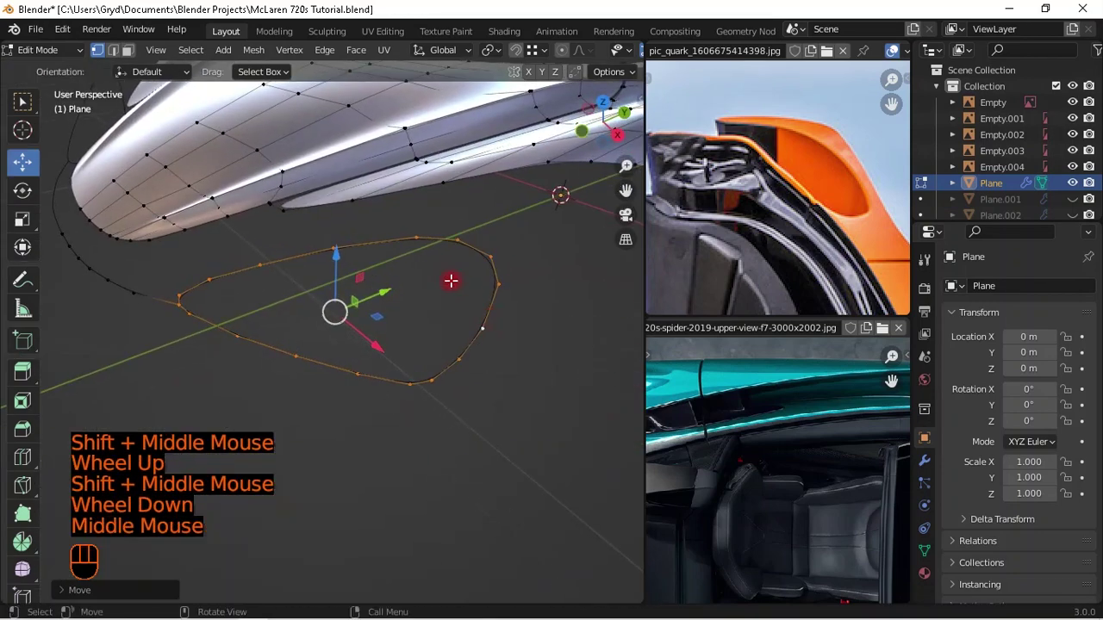
- Slide a vertex near the hood's front edge slightly along its edge towards the outer crease
scroll(288, 248, down, 2)
middle_drag(291, 229, 366, 276)
click(220, 274)
middle_drag(222, 277, 167, 387)
click(131, 386)
key(g)
key(g)
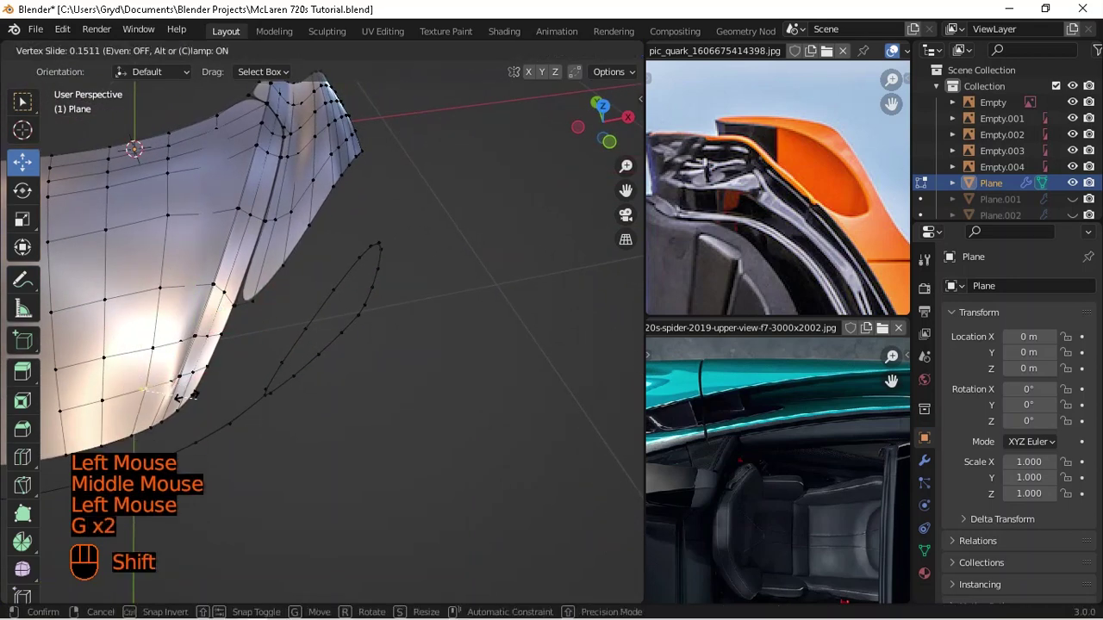
shift+click(183, 398)
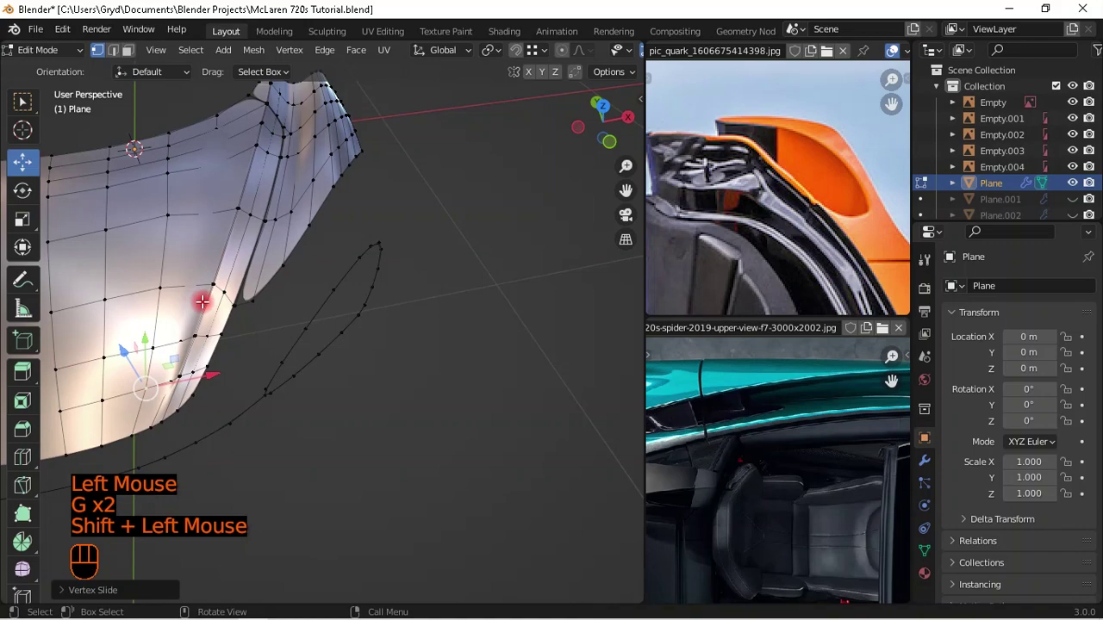
- Select all linked geometry of the hood surfaces and hide it, leaving only the headlight and bumper outline
key(l)
key(l)
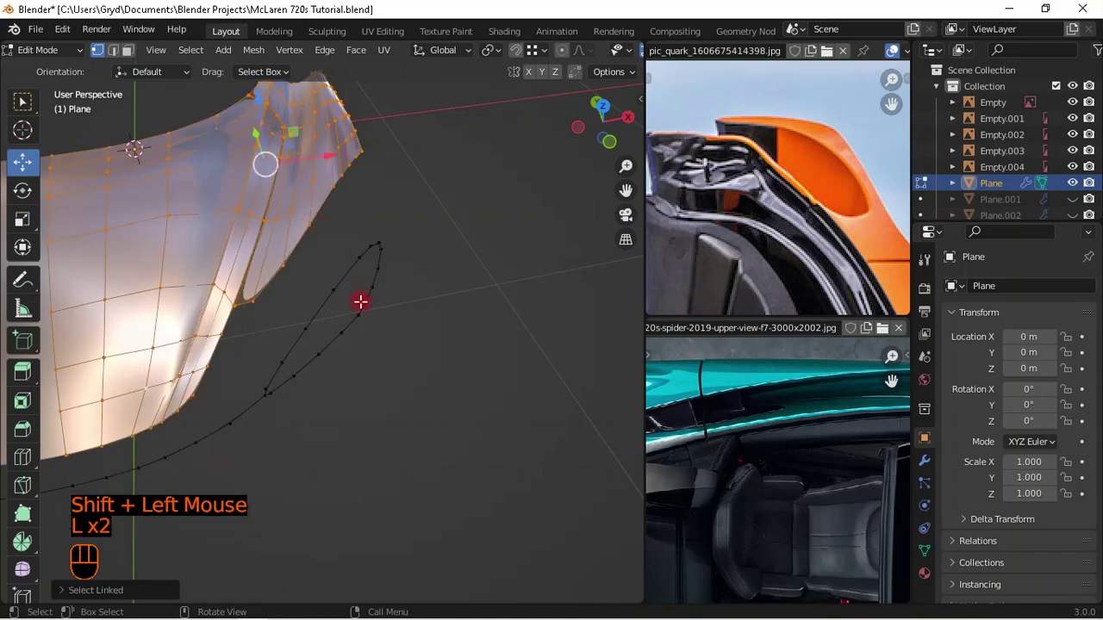
middle_drag(363, 298, 244, 227)
key(h)
- In the side view, move the two vertices on the front part of the headlight's upper outline back along Y onto the blueprint
key(KP_3)
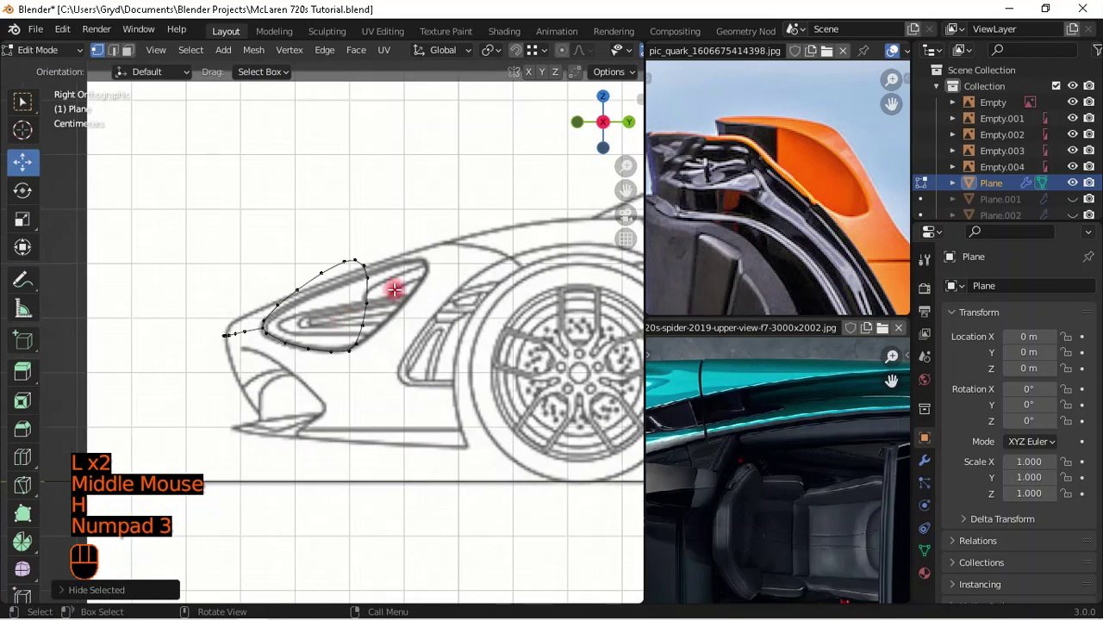
scroll(389, 288, up, 2)
shift+middle_drag(389, 288, 361, 302)
scroll(276, 301, up, 2)
scroll(263, 342, up, 2)
shift+middle_drag(275, 300, 425, 298)
scroll(263, 343, up, 2)
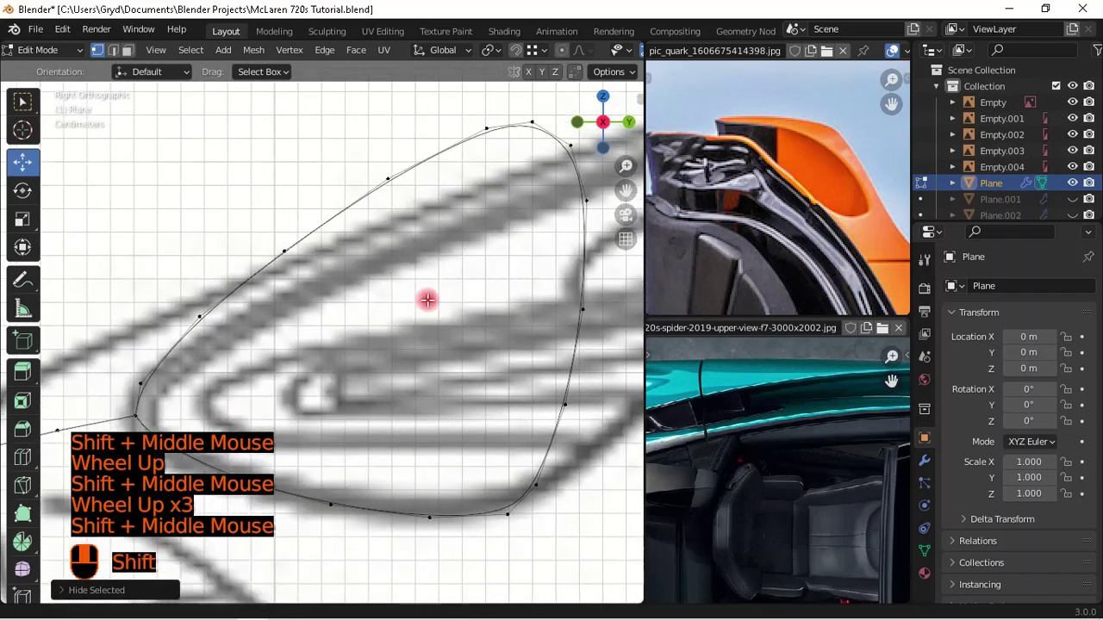
scroll(278, 310, down, 1)
click(259, 310)
shift+drag(298, 313, 517, 422)
scroll(363, 321, down, 1)
click(311, 281)
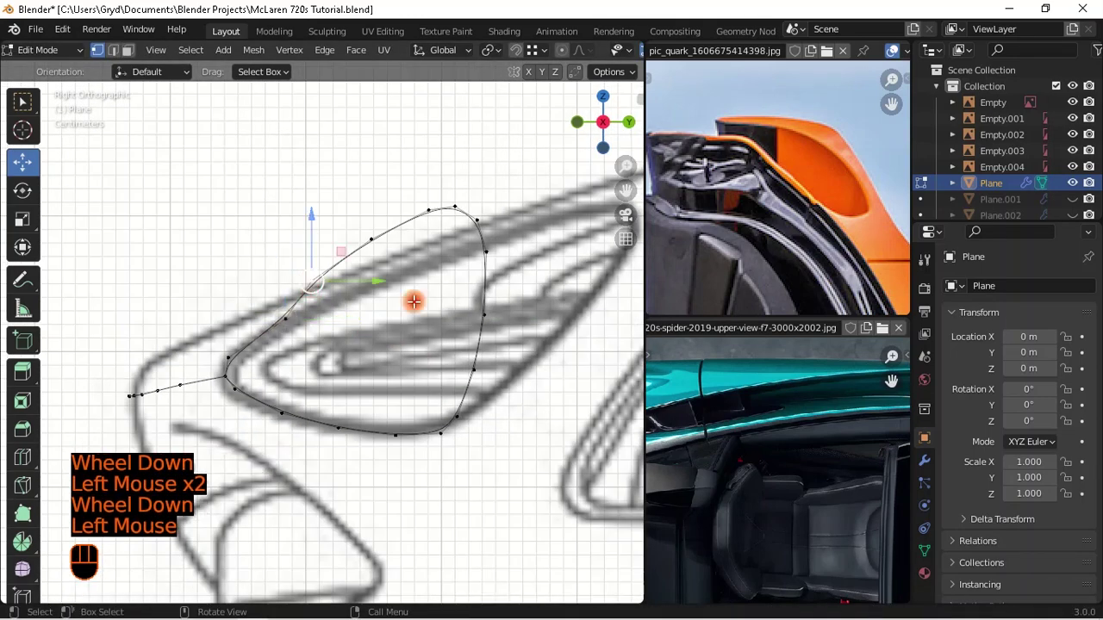
drag(383, 285, 621, 358)
shift+middle_drag(388, 252, 282, 255)
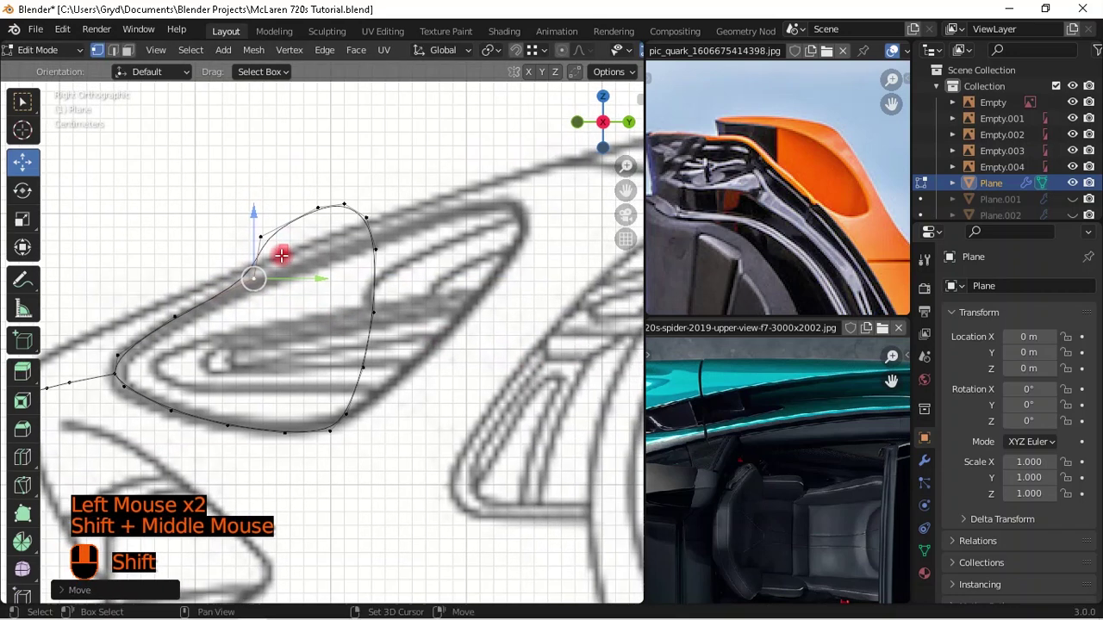
- Move the next two upper-outline vertices back along Y to follow the headlight's top line on the side blueprint
click(277, 241)
drag(333, 244, 484, 305)
click(309, 205)
drag(402, 209, 520, 248)
click(372, 239)
drag(438, 234, 392, 250)
shift+middle_drag(554, 207, 402, 199)
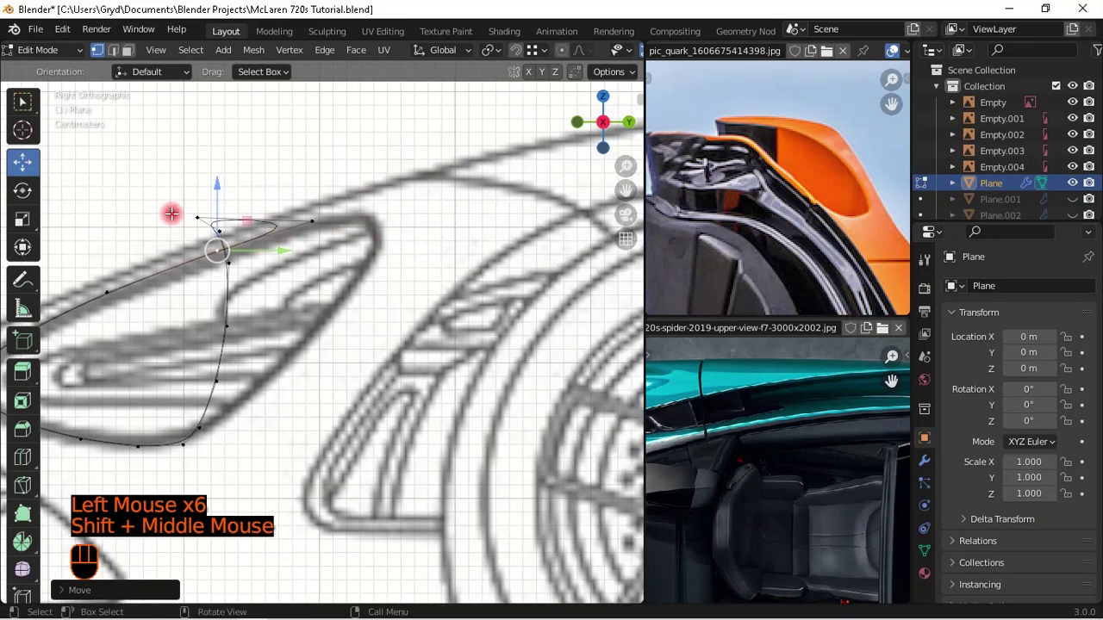
- Move the two vertices at the headlight's upper rear corner back along Y, the second one about 0.115 m, to round the blueprint's tip
click(219, 212)
drag(254, 212, 458, 229)
click(222, 233)
drag(250, 230, 480, 217)
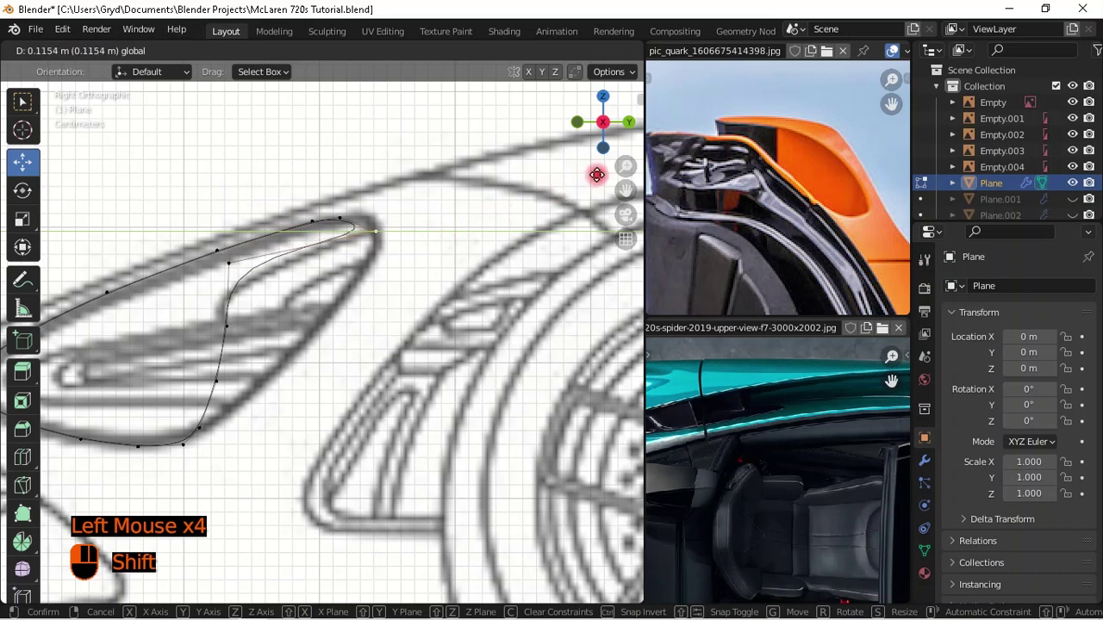
shift+drag(596, 175, 595, 176)
click(369, 210)
drag(384, 212, 498, 185)
- Move the four vertices down the headlight's rear side back along Y onto the slanted edge of the side blueprint
click(228, 263)
drag(317, 268, 607, 250)
click(246, 325)
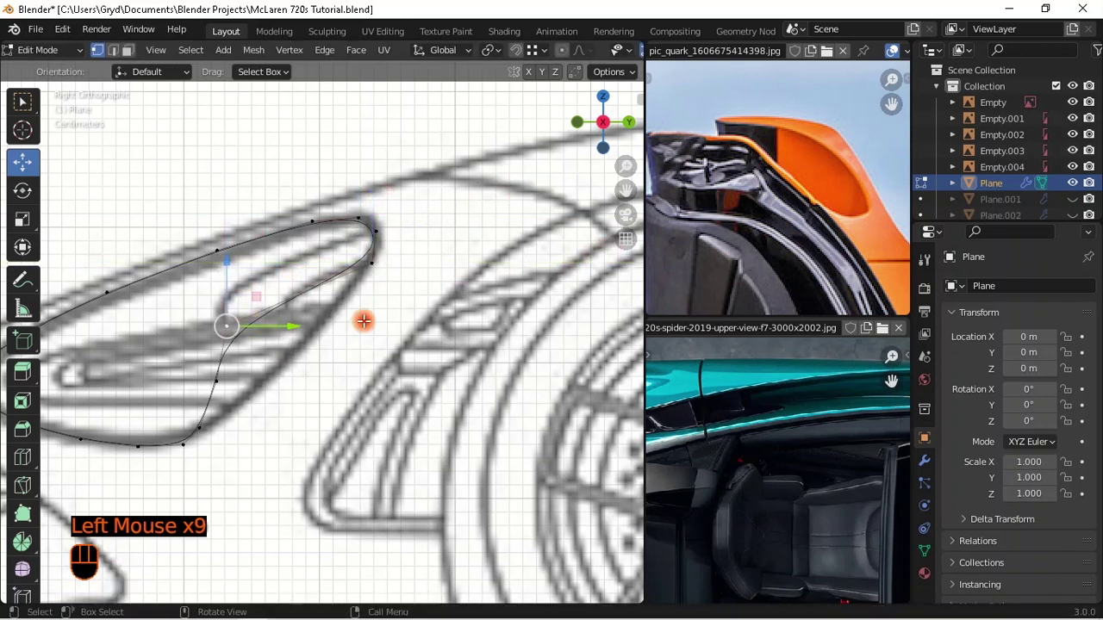
drag(301, 318, 196, 320)
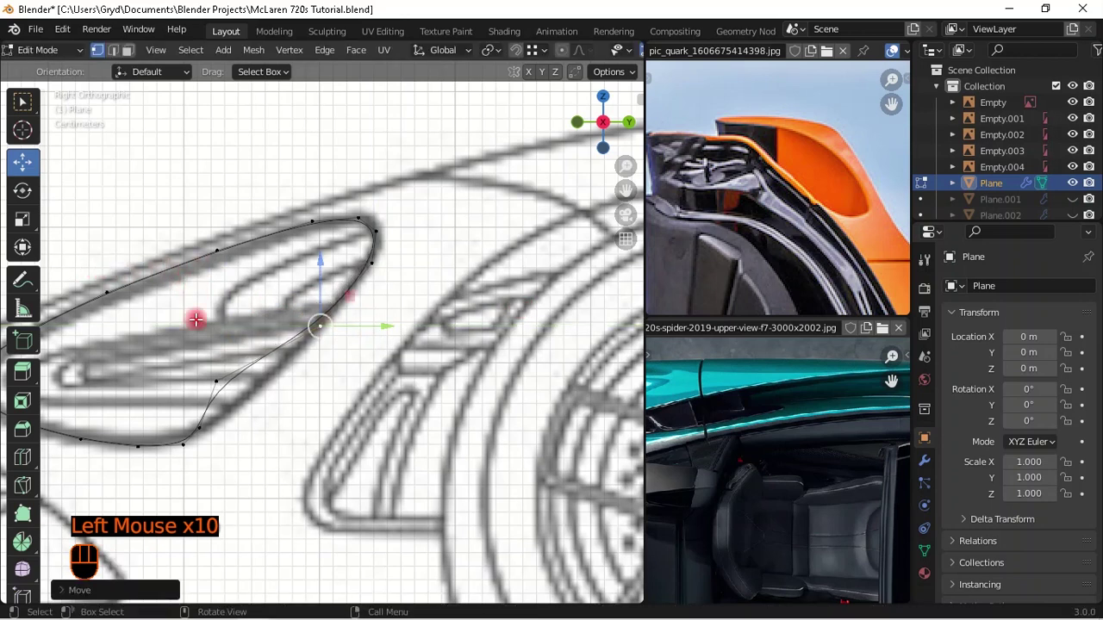
click(217, 382)
drag(281, 376, 399, 411)
click(200, 428)
mouse_move(251, 428)
mouse_down()
mouse_move(243, 435)
mouse_move(260, 438)
mouse_up()
shift+middle_drag(260, 438, 394, 396)
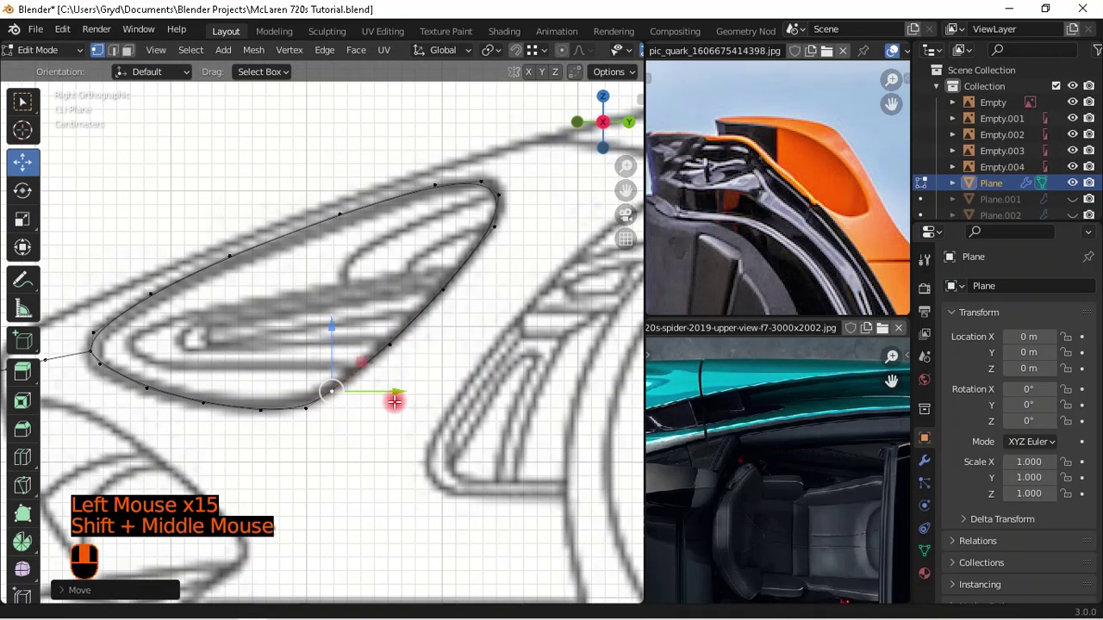
- Shift the two rearmost vertices of the headlight's lower outline slightly forward along Y to follow the side blueprint
click(302, 407)
drag(345, 419, 301, 417)
key(ctrl+z)
click(261, 411)
key(ctrl+z)
right_click(301, 417)
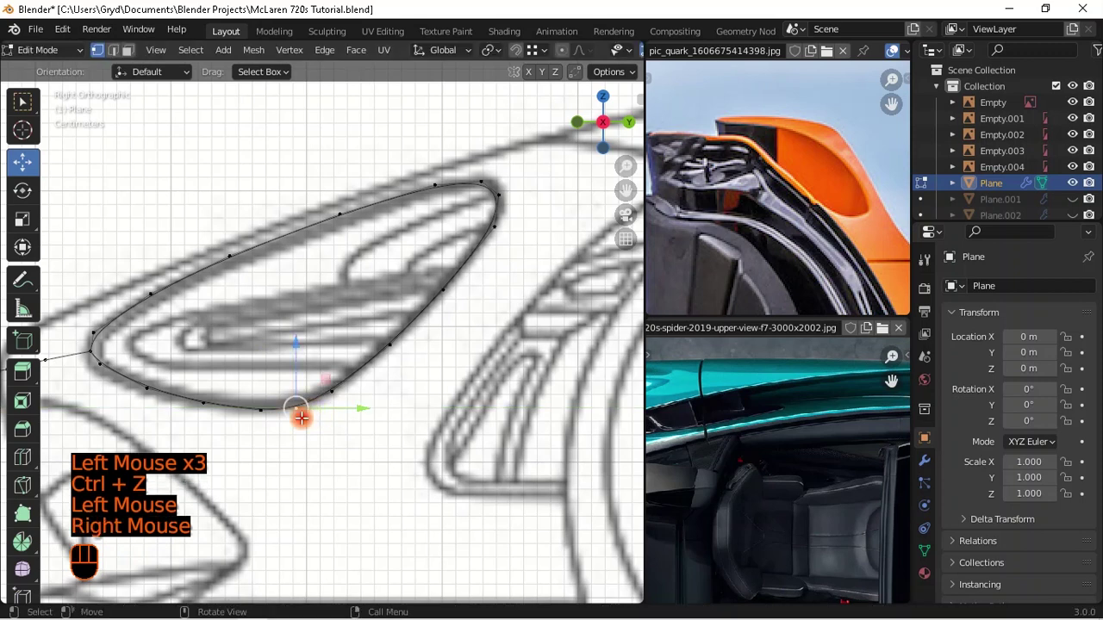
click(262, 411)
click(303, 414)
click(207, 399)
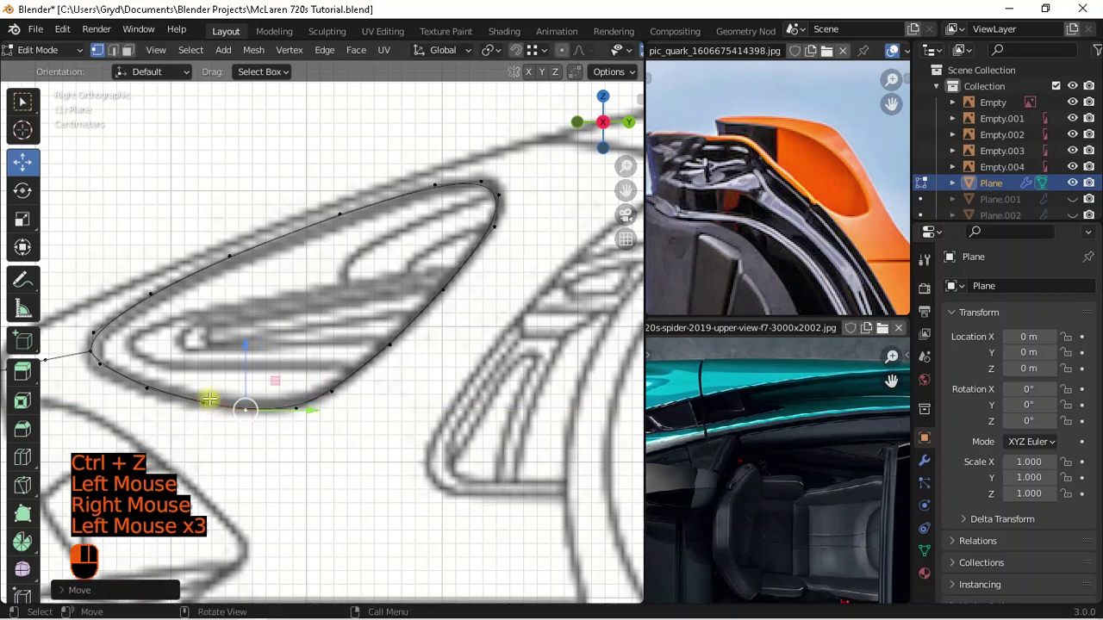
- Shift the remaining lower-outline vertices forward along Y up to the headlight's front tip on the side blueprint
drag(265, 405, 193, 388)
click(146, 388)
click(100, 364)
mouse_move(197, 353)
middle_down()
mouse_move(167, 370)
mouse_move(216, 365)
middle_up()
key(KP_3)
drag(159, 358, 161, 333)
click(93, 357)
ctrl+click(140, 356)
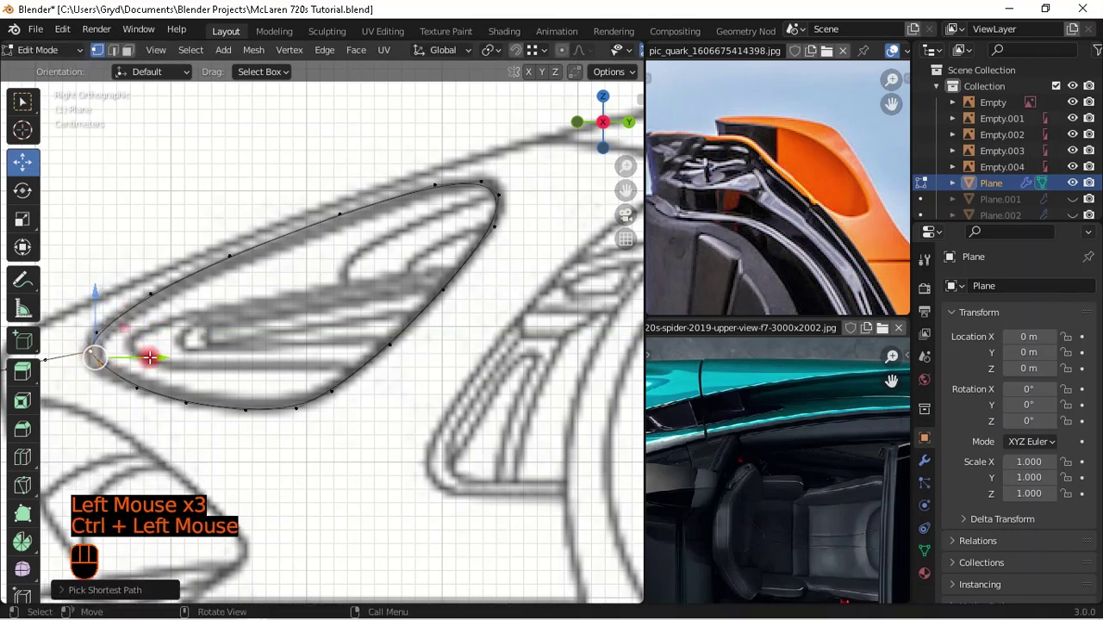
- In the top view, adjust the vertices at the headlight's front tip along Y to line up with the blueprint corner
key(KP_7)
shift+middle_drag(352, 473, 461, 330)
click(344, 349)
shift+right_click(345, 349)
drag(345, 349, 367, 355)
click(363, 371)
shift+right_click(384, 382)
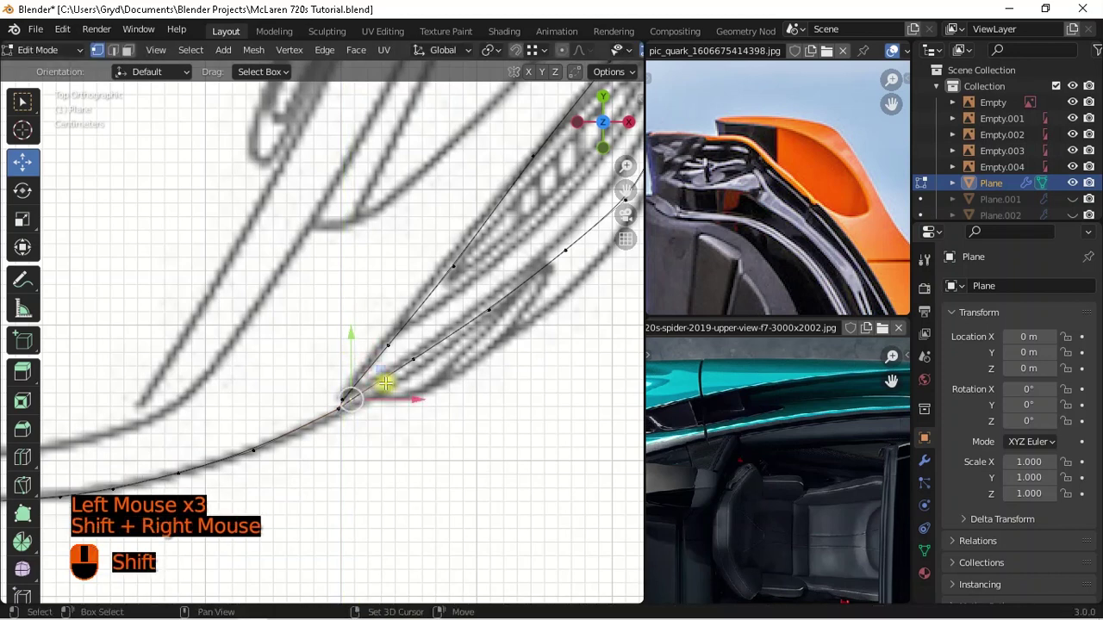
key(ctrl+z)
key(ctrl+z)
click(372, 390)
drag(346, 340, 374, 353)
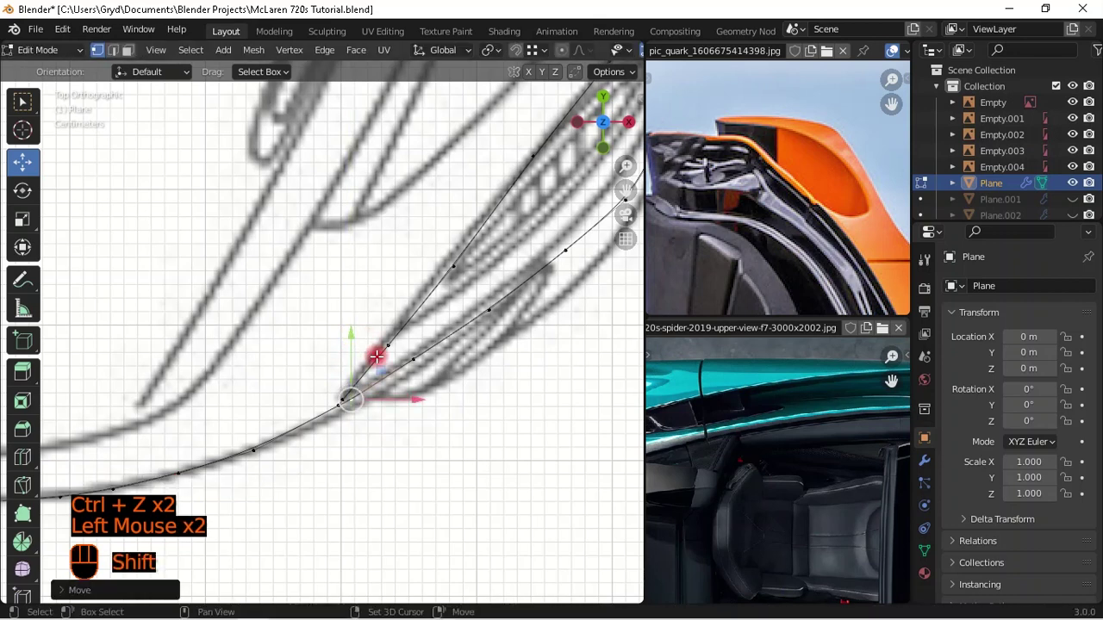
- Compare the headlight outline with the blueprints in the side, top and front views
key(KP_3)
scroll(388, 376, down, 3)
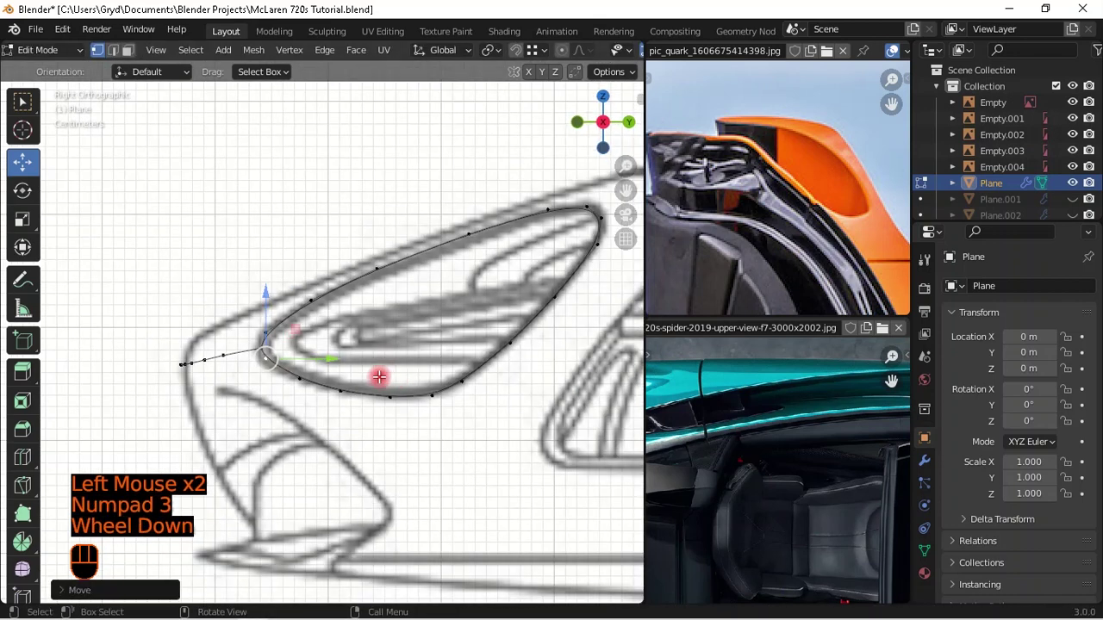
key(KP_7)
scroll(444, 323, down, 1)
mouse_move(448, 322)
shift+middle_down()
mouse_move(352, 374)
mouse_move(470, 326)
shift+middle_up()
scroll(353, 374, up, 1)
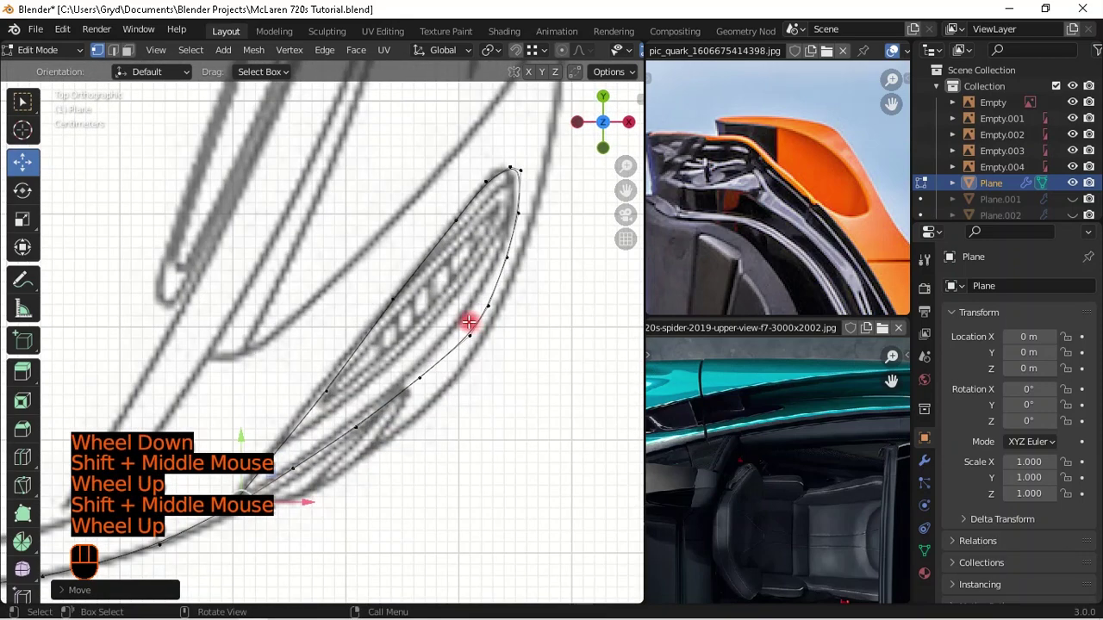
key(KP_1)
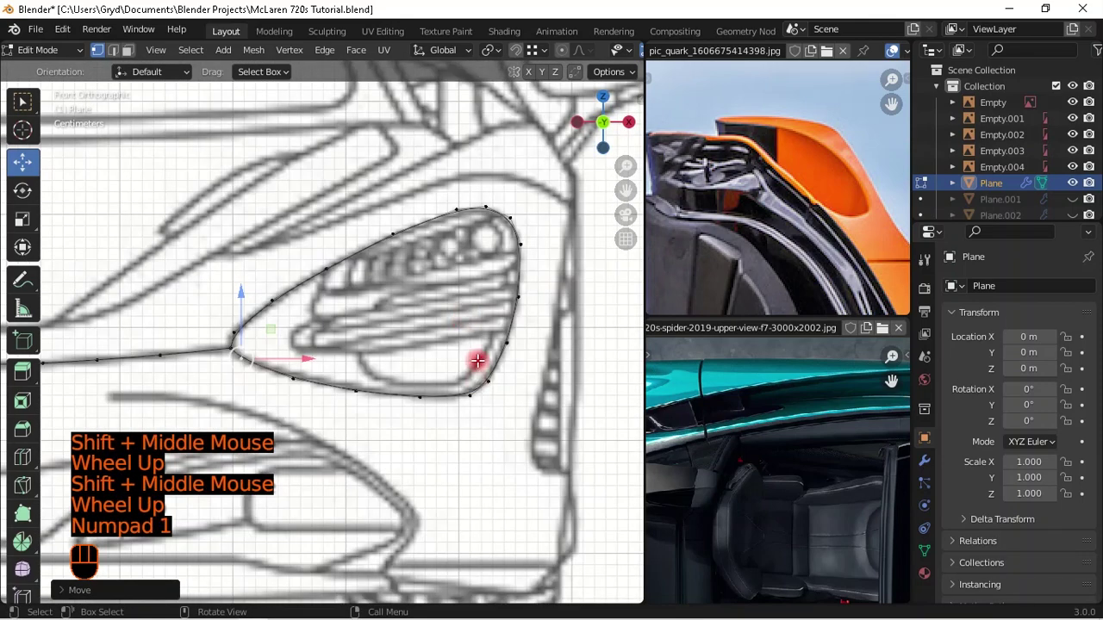
- In the top view, nudge the two inner-edge vertices nearest the headlight's front tip along X onto the blueprint line
key(KP_7)
scroll(478, 362, down, 1)
shift+scroll(453, 347, up, 1)
shift+middle_drag(454, 347, 411, 331)
scroll(411, 331, up, 2)
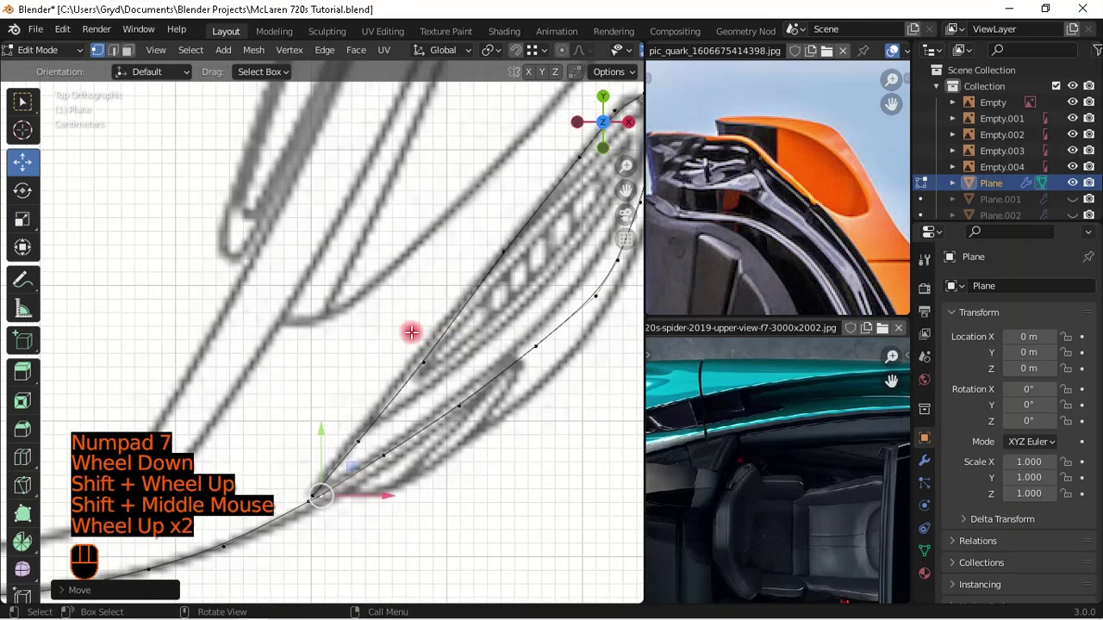
click(423, 363)
mouse_move(450, 361)
mouse_down()
mouse_move(465, 364)
mouse_move(453, 367)
mouse_up()
click(360, 441)
drag(422, 440, 431, 446)
shift+middle_drag(431, 447, 411, 313)
- Move the vertex at the headlight's upper outer corner about 0.0065 m inward along X and check it in the front view
scroll(483, 261, up, 1)
shift+middle_drag(483, 261, 445, 325)
scroll(443, 303, down, 1)
scroll(431, 315, down, 1)
scroll(439, 305, up, 1)
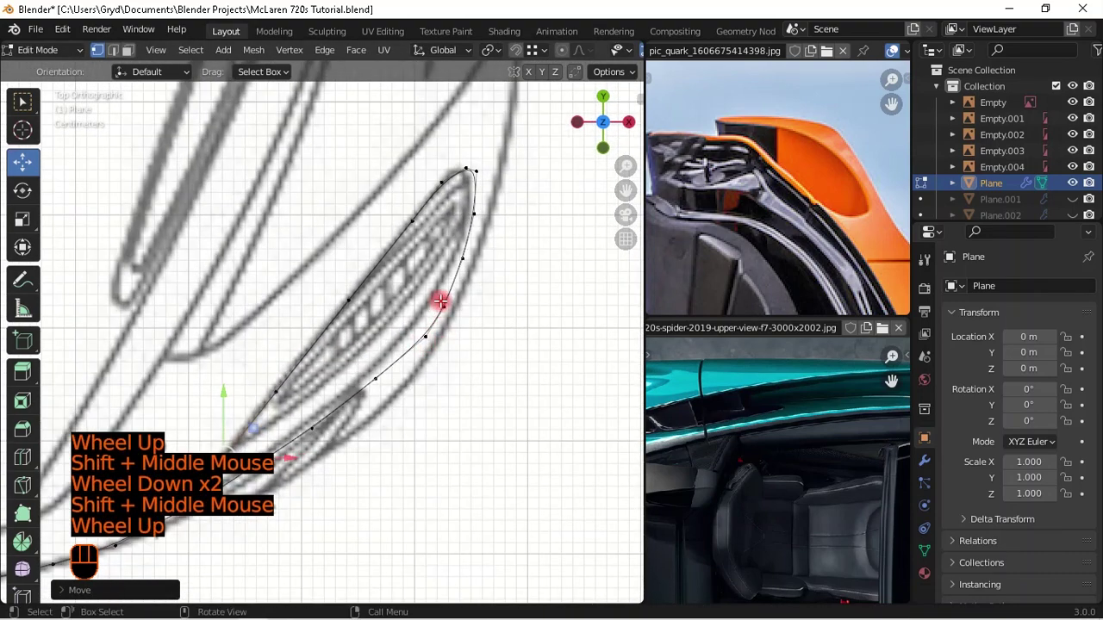
click(512, 167)
click(504, 169)
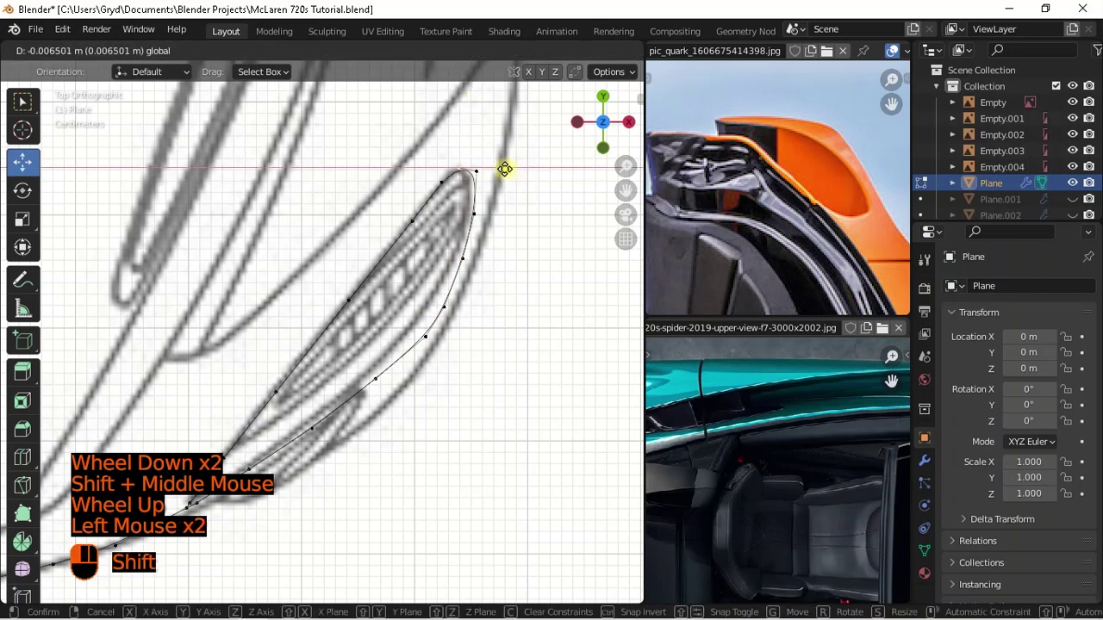
key(KP_1)
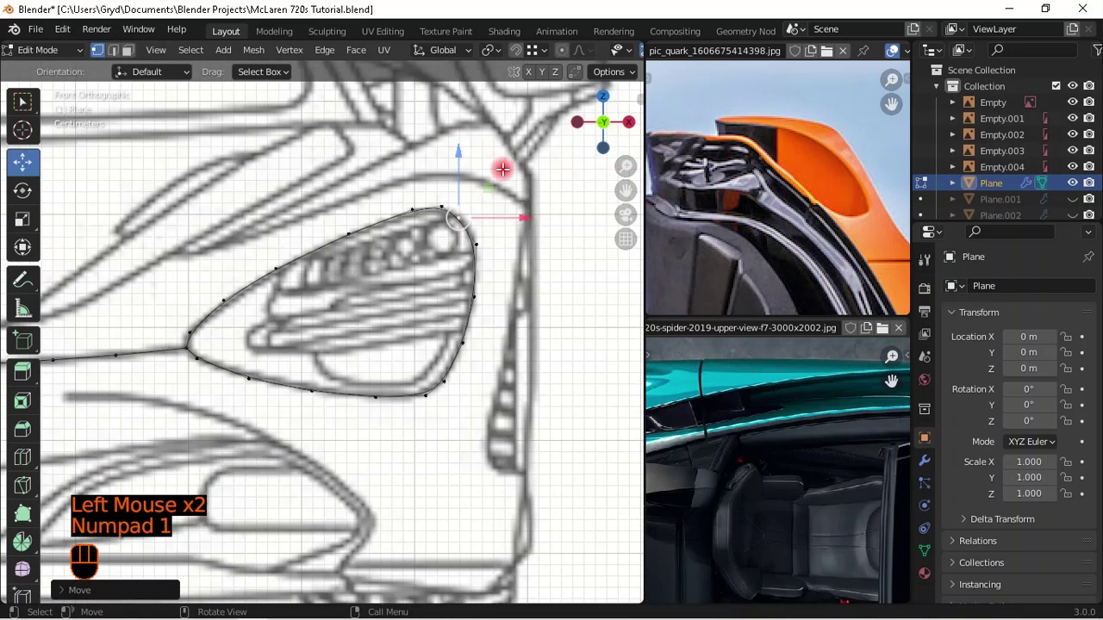
- In the front view, raise the vertex at the headlight's upper outer corner slightly along Z and check it in the side view
drag(459, 151, 477, 138)
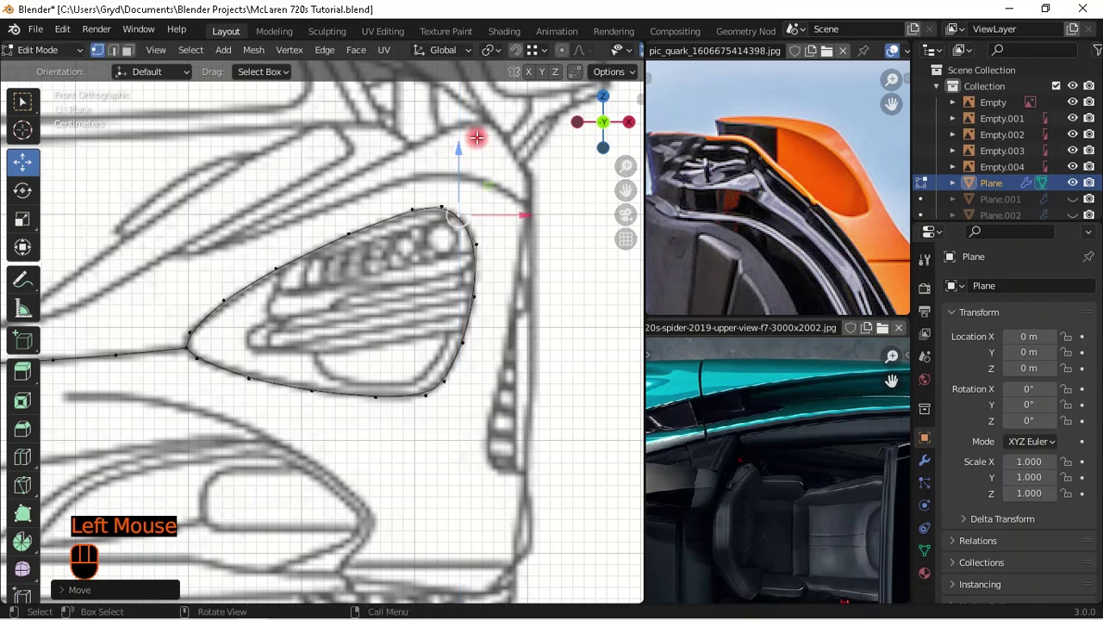
key(KP_3)
key(KP_1)
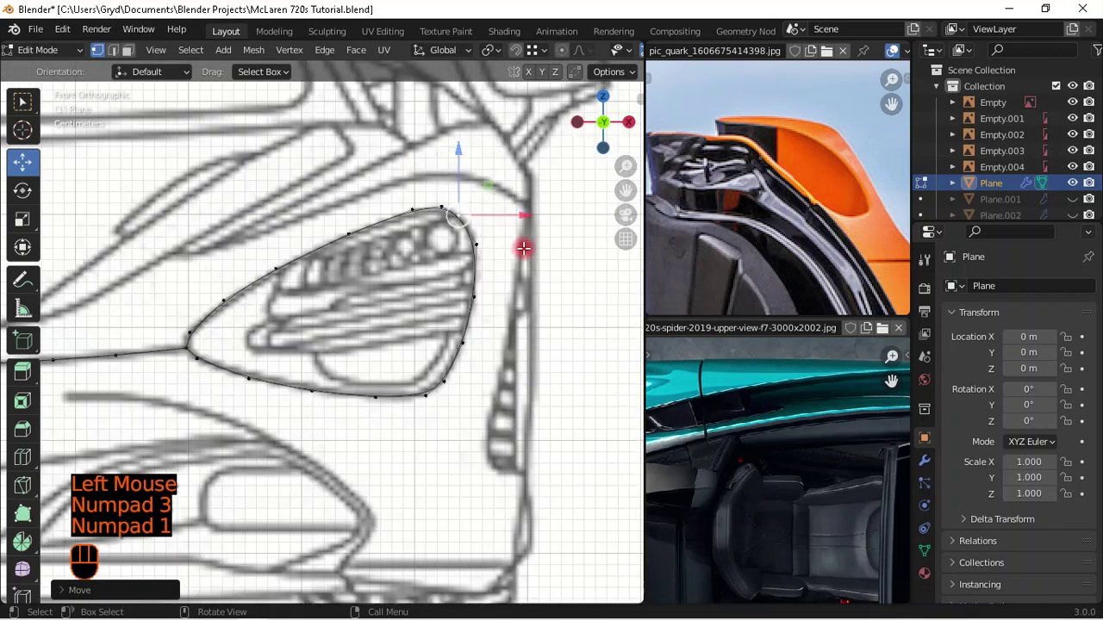
- In the top view, nudge the outer vertex at the headlight's upper tip and its outer-edge neighbour inward along X onto the blueprint line
key(KP_7)
scroll(508, 251, up, 2)
shift+middle_drag(508, 251, 441, 325)
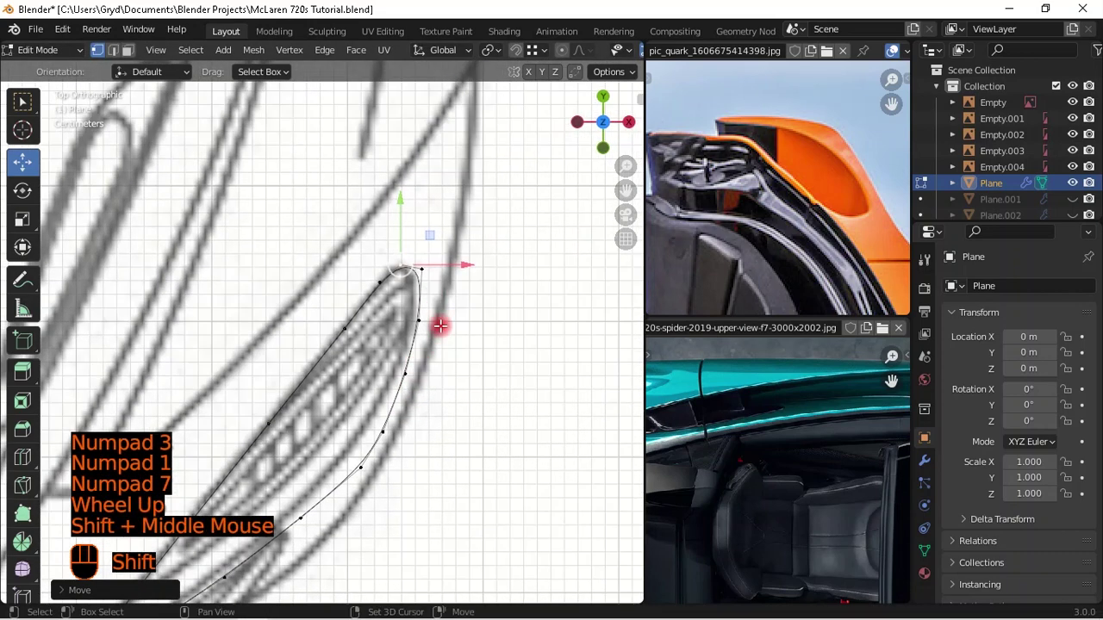
click(445, 261)
drag(473, 271, 467, 275)
click(435, 327)
drag(479, 315, 480, 307)
- Move the three outer-edge vertices along the middle of the headlight's curve inward onto the blueprint line in the top view
shift+middle_drag(480, 308, 400, 376)
click(378, 399)
drag(431, 400, 255, 376)
click(401, 355)
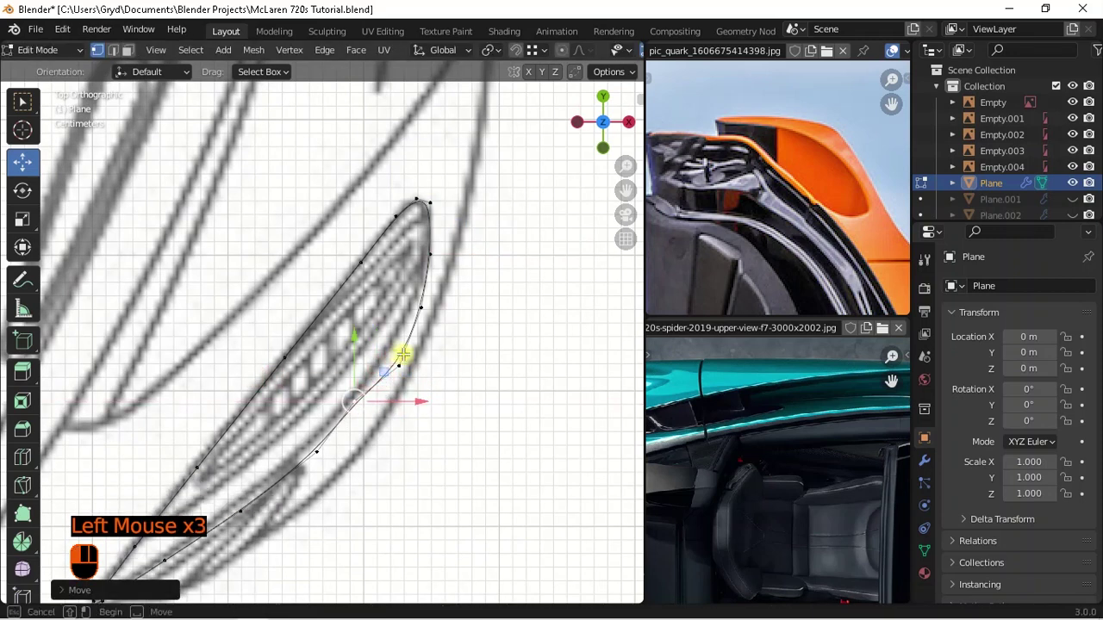
click(408, 375)
key(g)
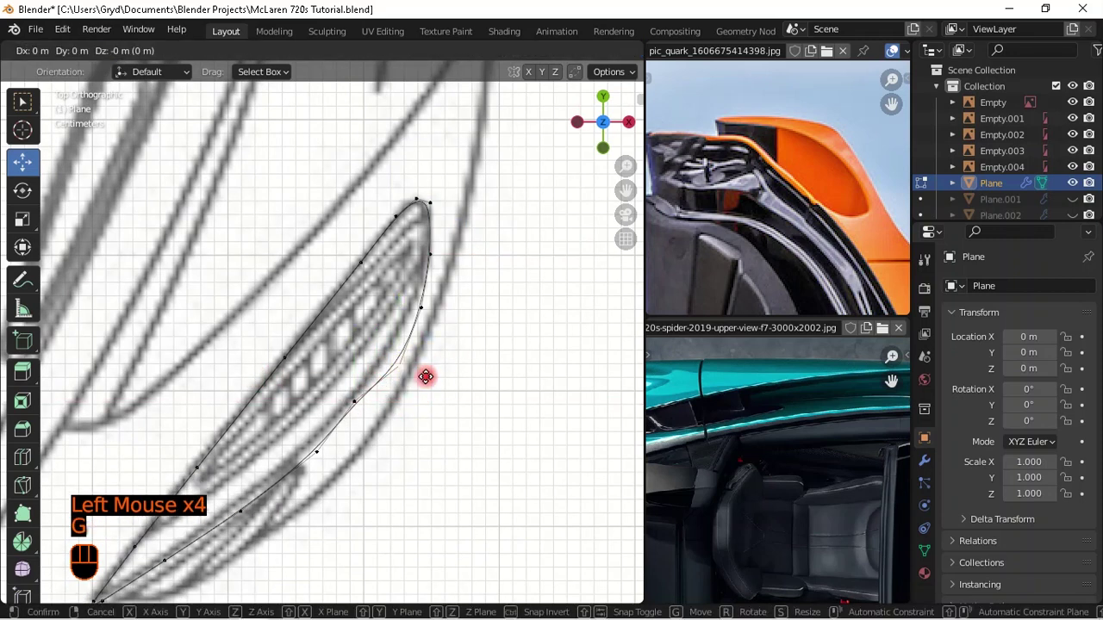
shift+click(348, 292)
click(420, 307)
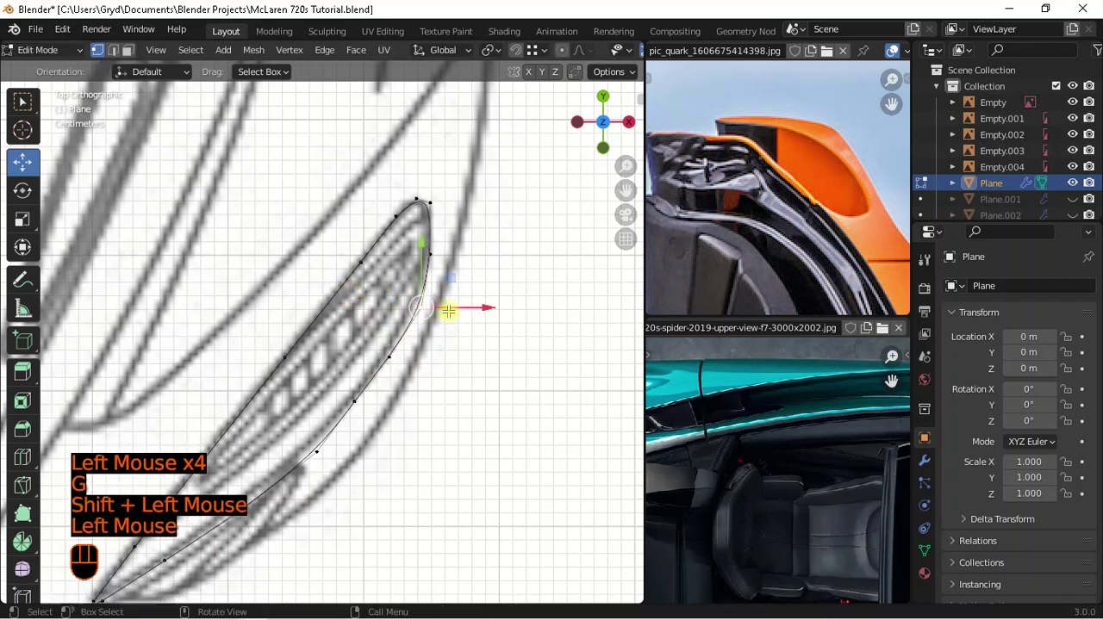
key(g)
shift+click(402, 291)
- Try moving the next vertex down the headlight's outer edge inward in the top view, and undo that move
shift+middle_drag(324, 458, 400, 393)
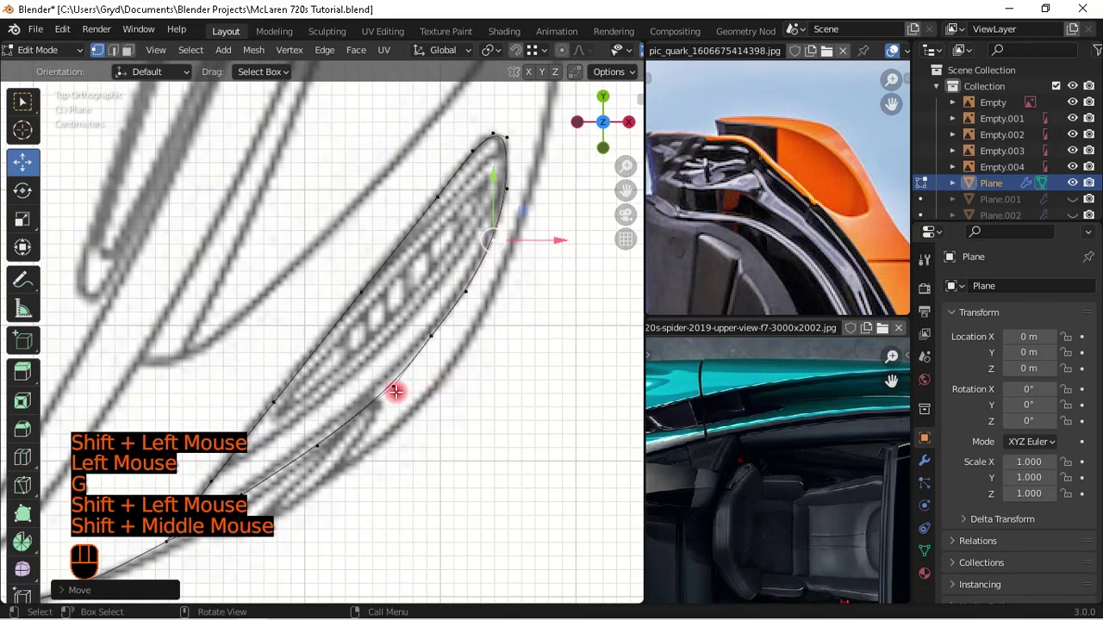
click(390, 387)
key(g)
shift+click(394, 402)
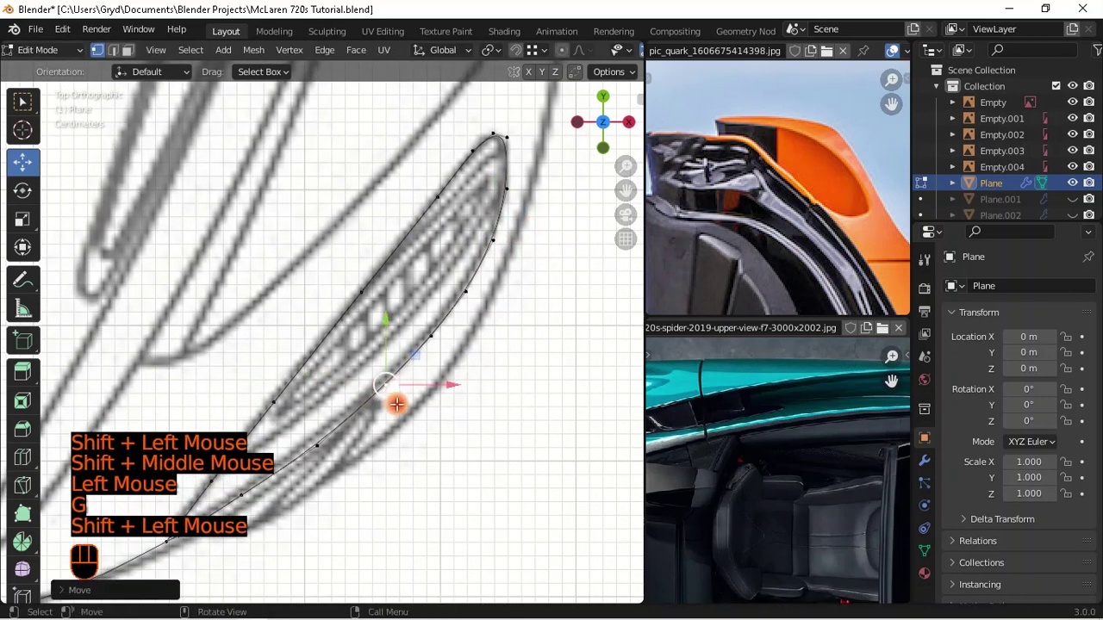
shift+middle_drag(394, 402, 496, 365)
key(ctrl+z)
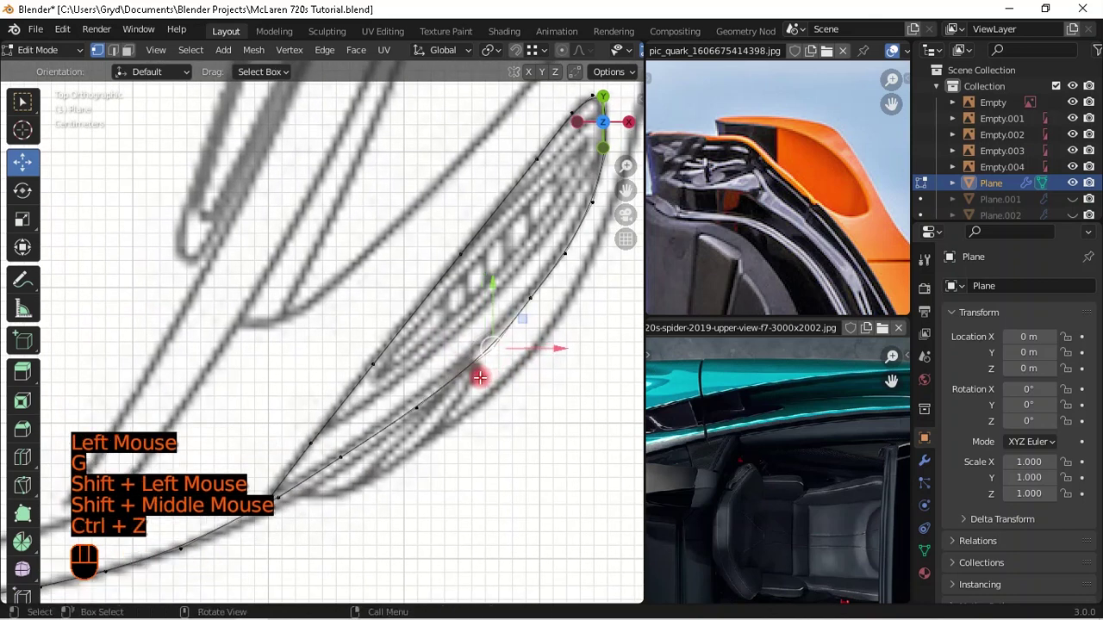
- Move that outer-edge vertex and the one below it inward and upward to smooth the headlight's lower curve in the top view
key(g)
shift+click(424, 384)
click(417, 405)
key(g)
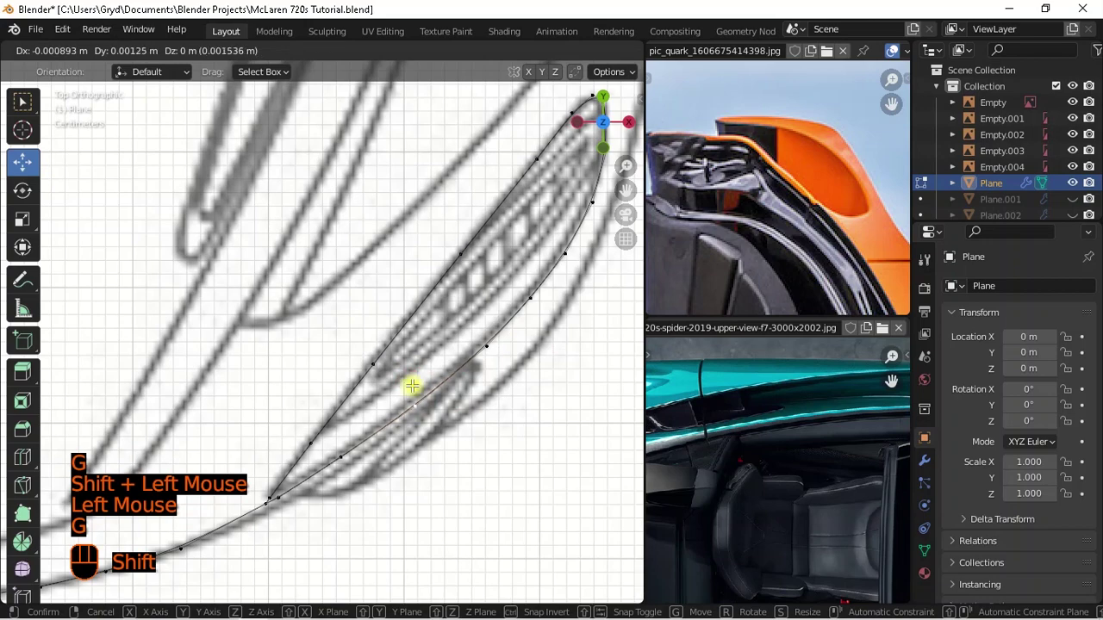
shift+click(412, 386)
- In the front view, raise the headlight's lower outer corner vertex and its upper outer-edge vertex along Z, and compare the top and side views
key(KP_1)
shift+middle_drag(595, 398, 477, 393)
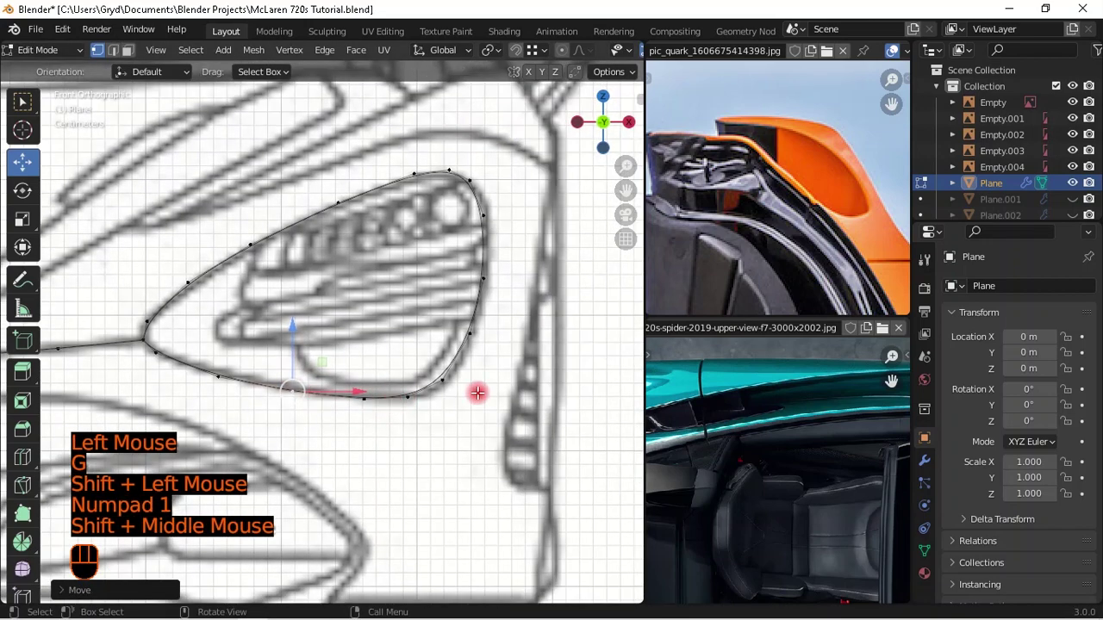
scroll(490, 275, down, 2)
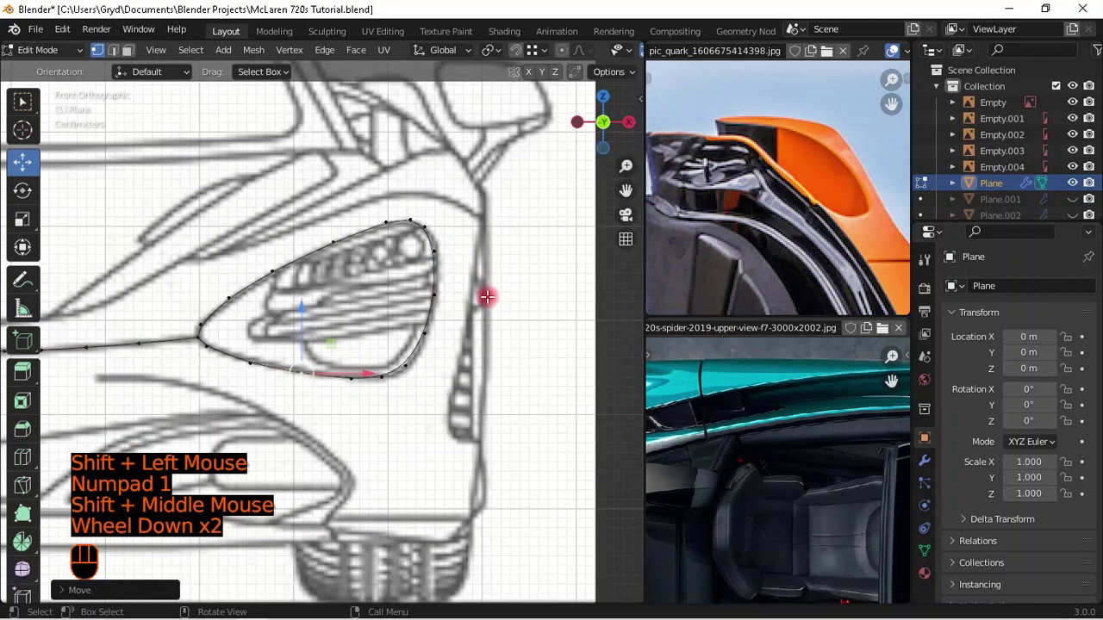
click(405, 369)
drag(405, 310, 456, 346)
click(440, 246)
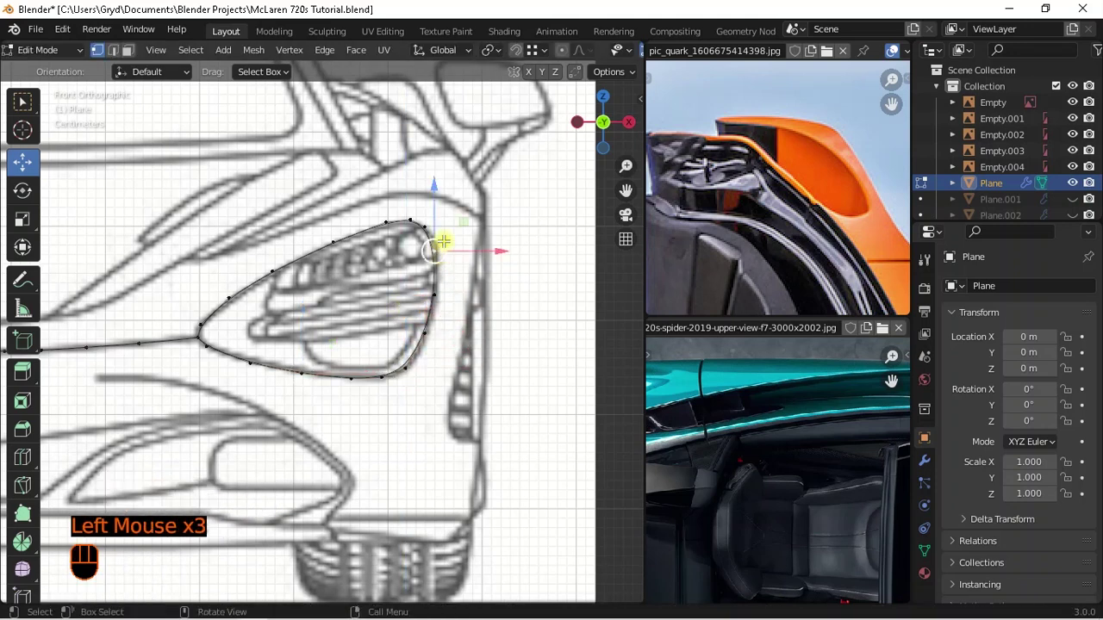
drag(442, 201, 452, 161)
key(KP_7)
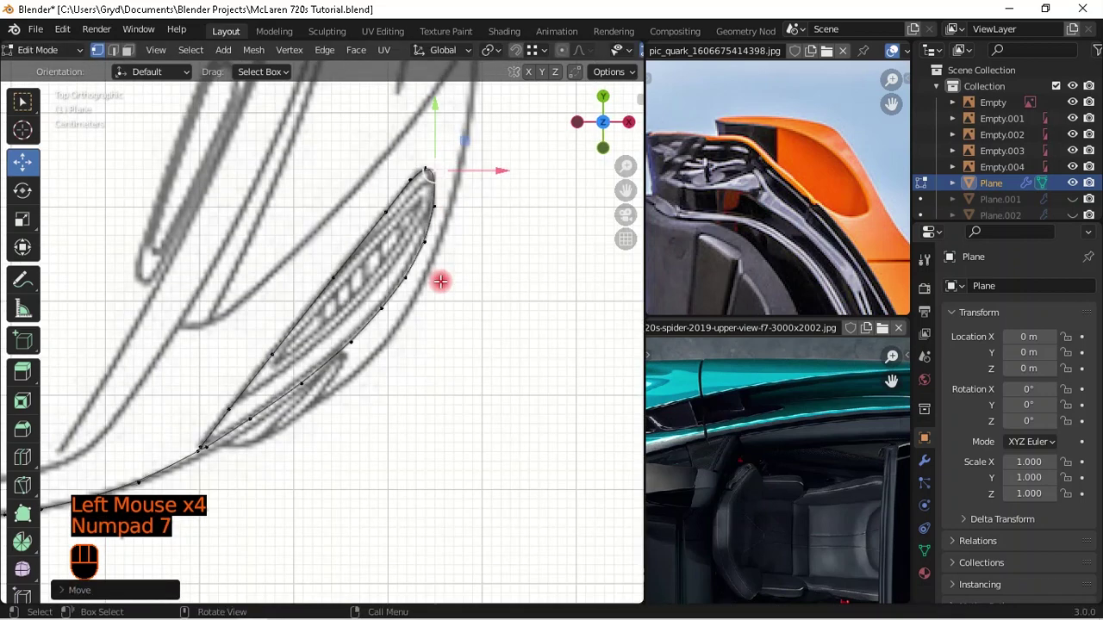
key(KP_3)
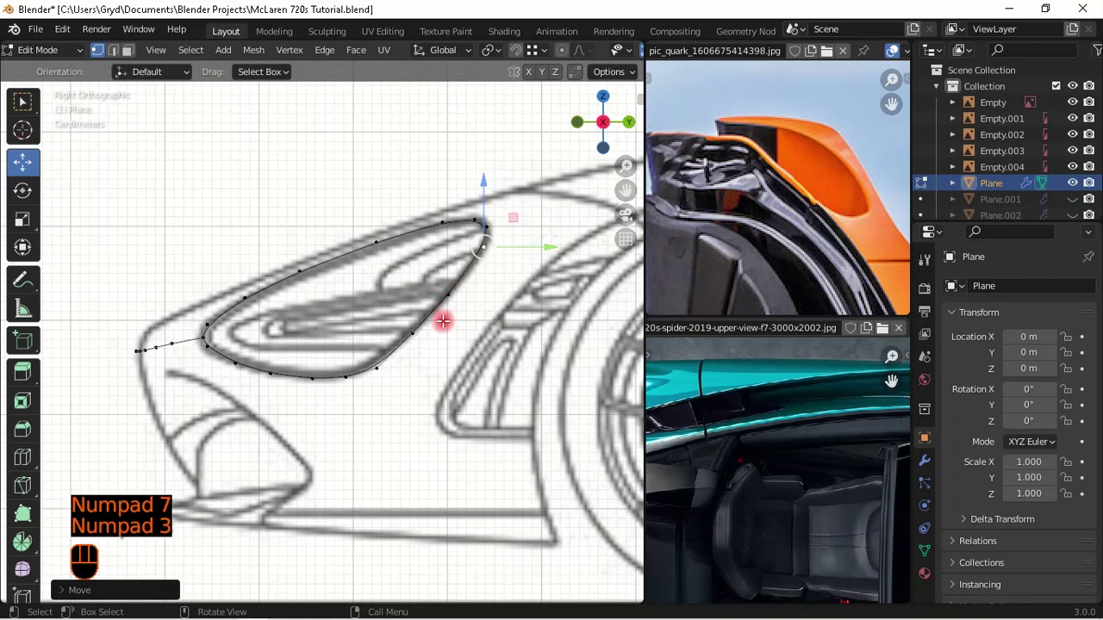
scroll(433, 336, down, 1)
scroll(430, 333, up, 1)
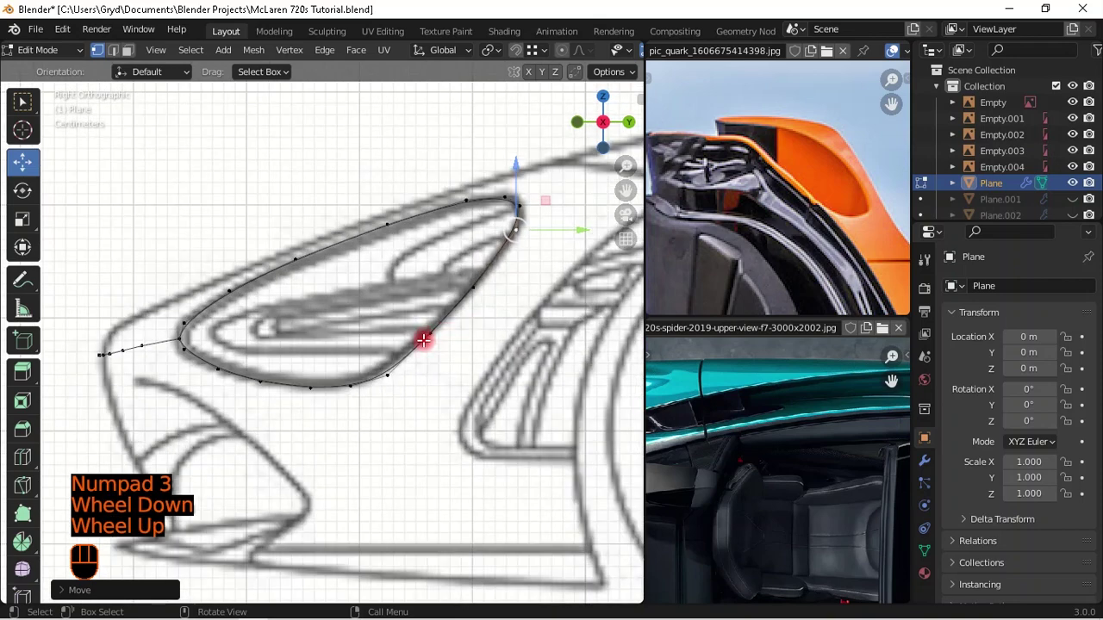
click(426, 335)
click(439, 374)
click(439, 377)
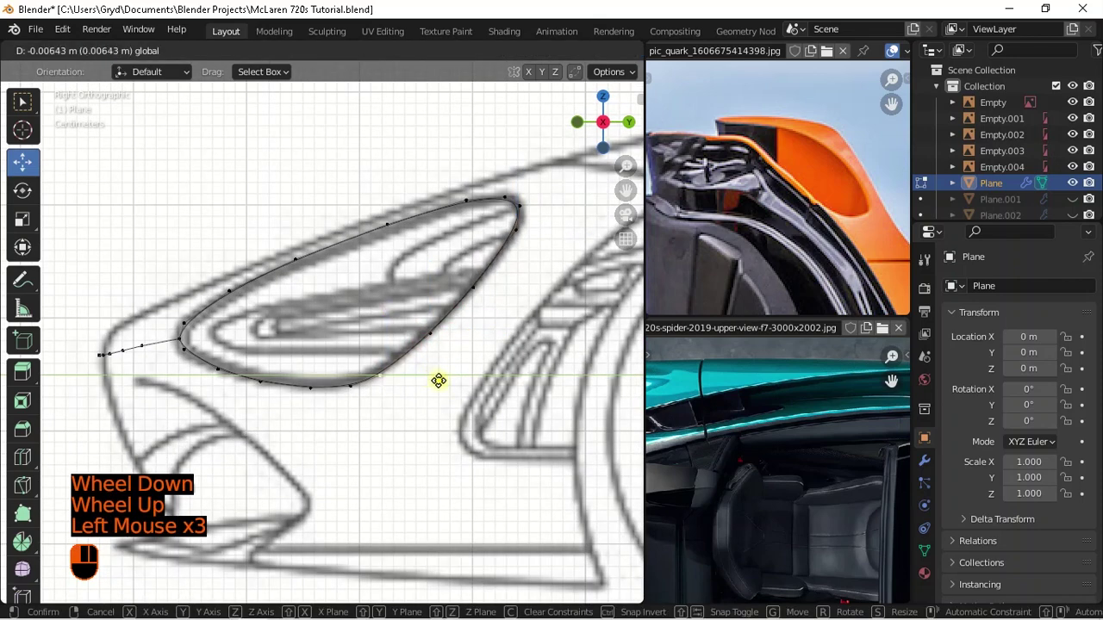
shift+right_click(447, 383)
- Inspect the headlight outline together with the hood surface in object mode from the top, front and perspective views
key(KP_7)
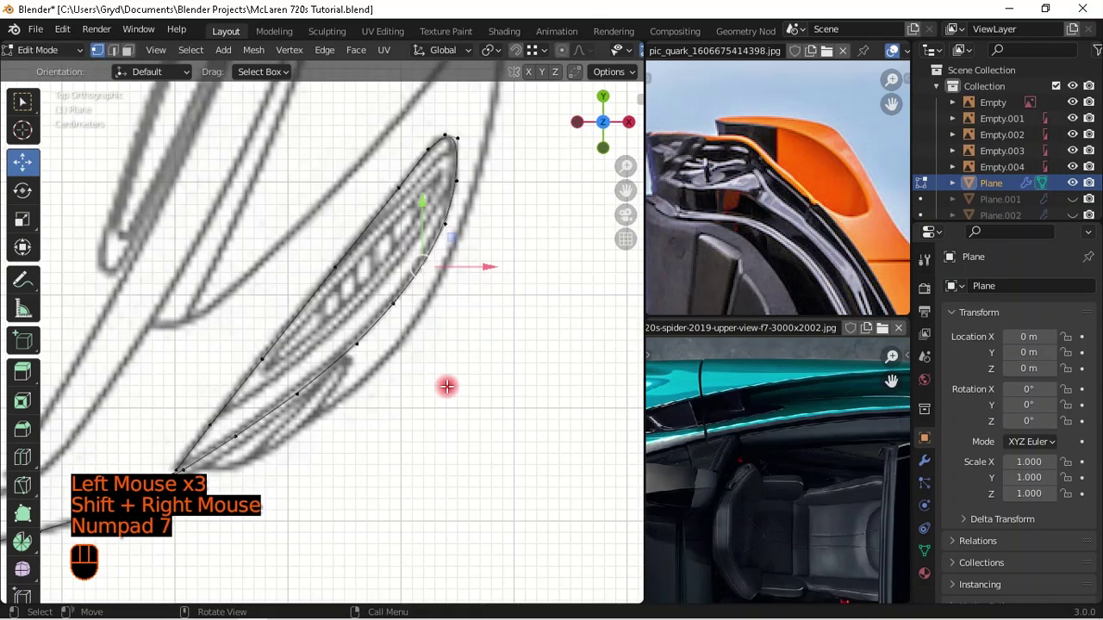
scroll(446, 386, down, 1)
shift+middle_drag(445, 384, 396, 354)
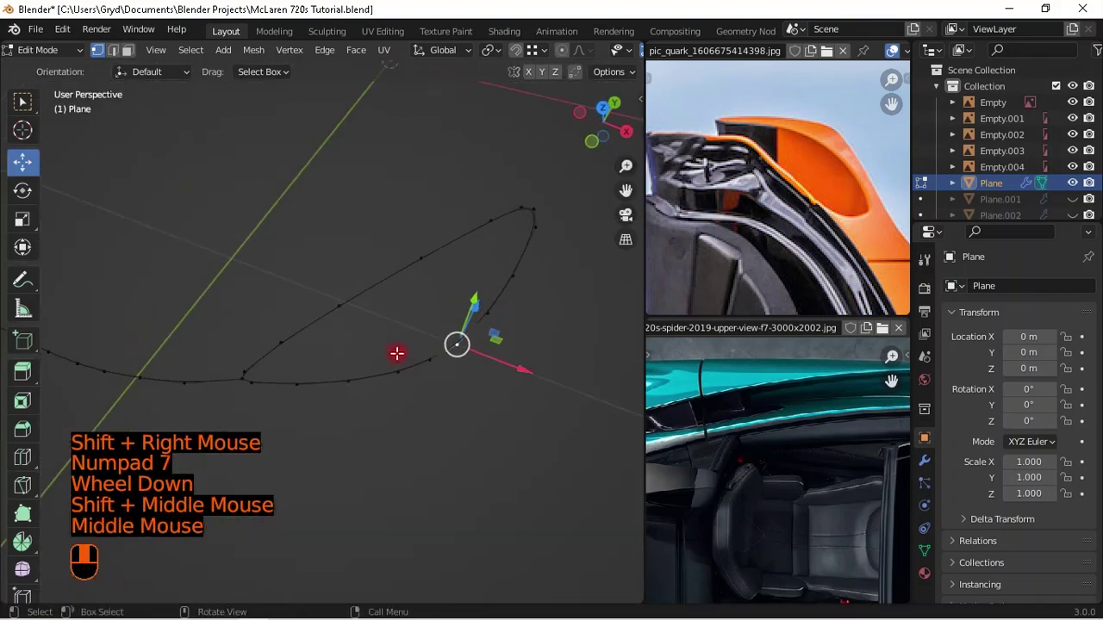
key(Tab)
middle_drag(588, 484, 557, 362)
scroll(583, 423, down, 1)
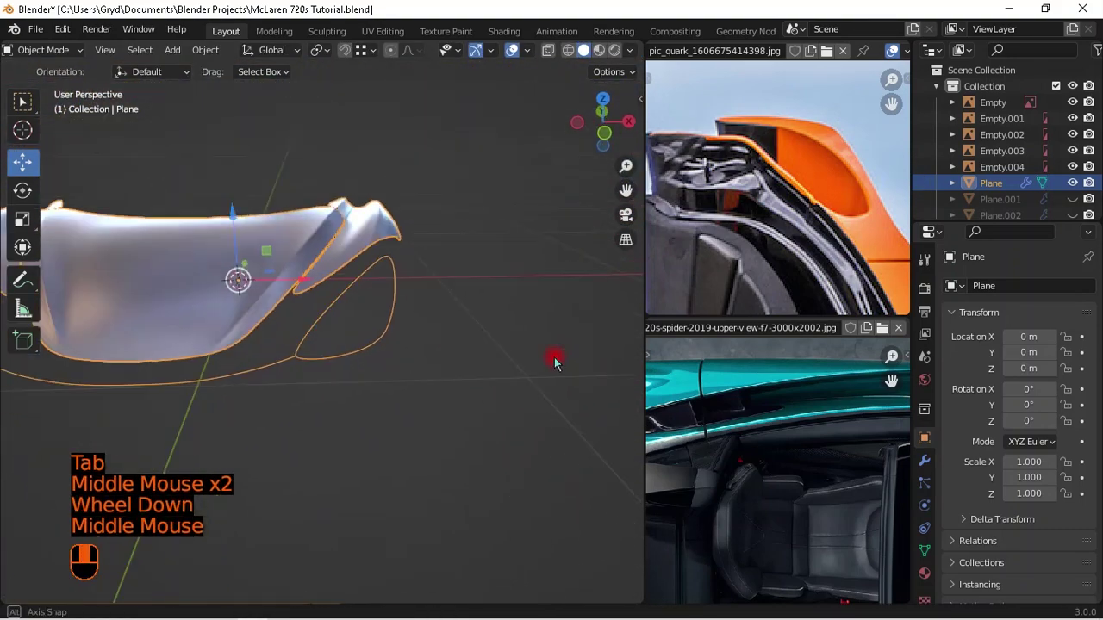
scroll(399, 356, up, 1)
key(KP_1)
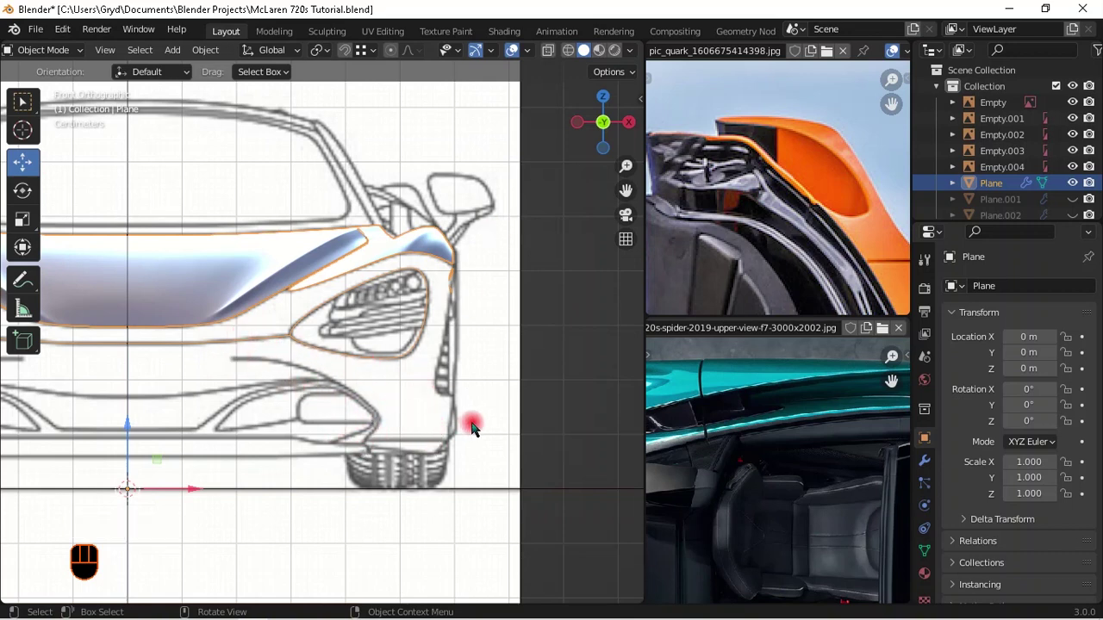
scroll(359, 407, down, 1)
scroll(359, 407, up, 1)
middle_drag(455, 370, 357, 382)
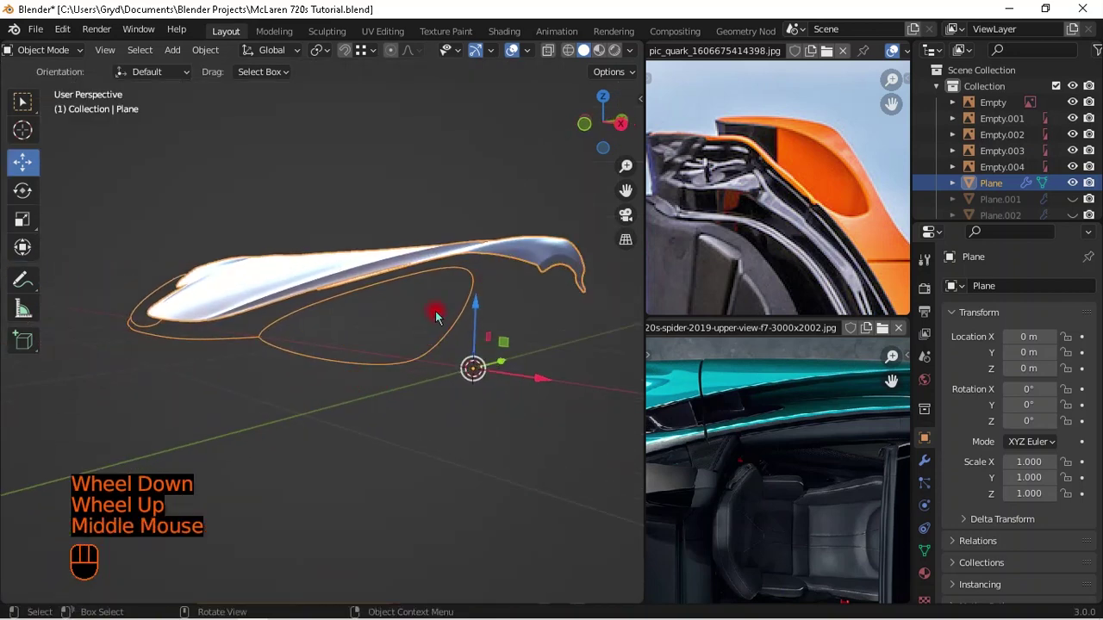
- Return the mesh to edit mode in the side view and reveal all its hidden geometry with nothing selected
key(KP_3)
shift+middle_drag(473, 278, 382, 339)
scroll(487, 295, up, 2)
key(Tab)
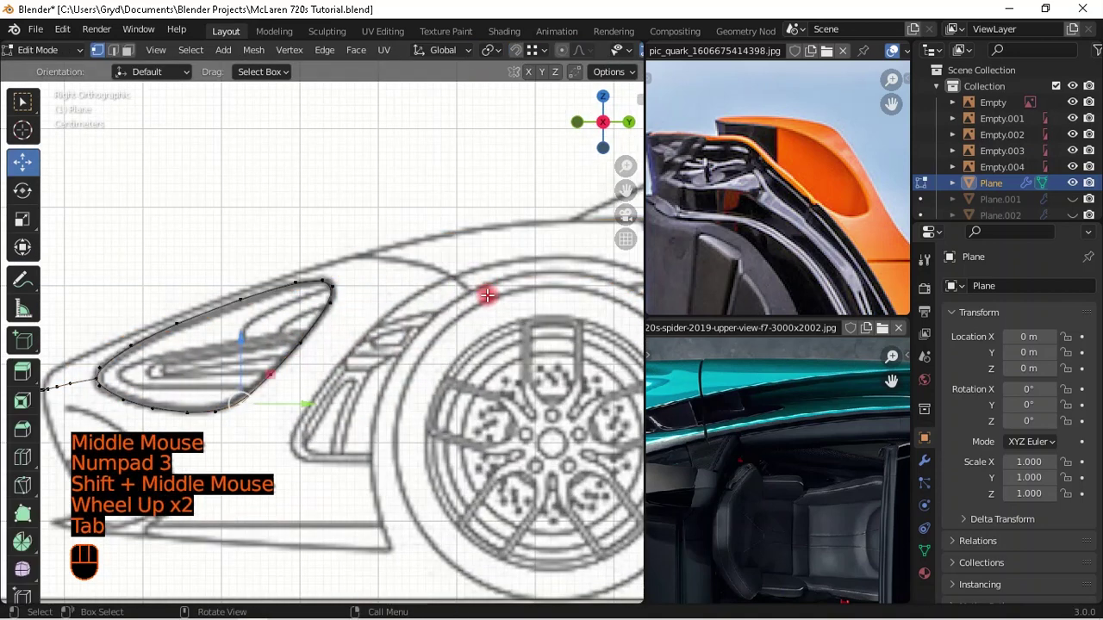
click(517, 387)
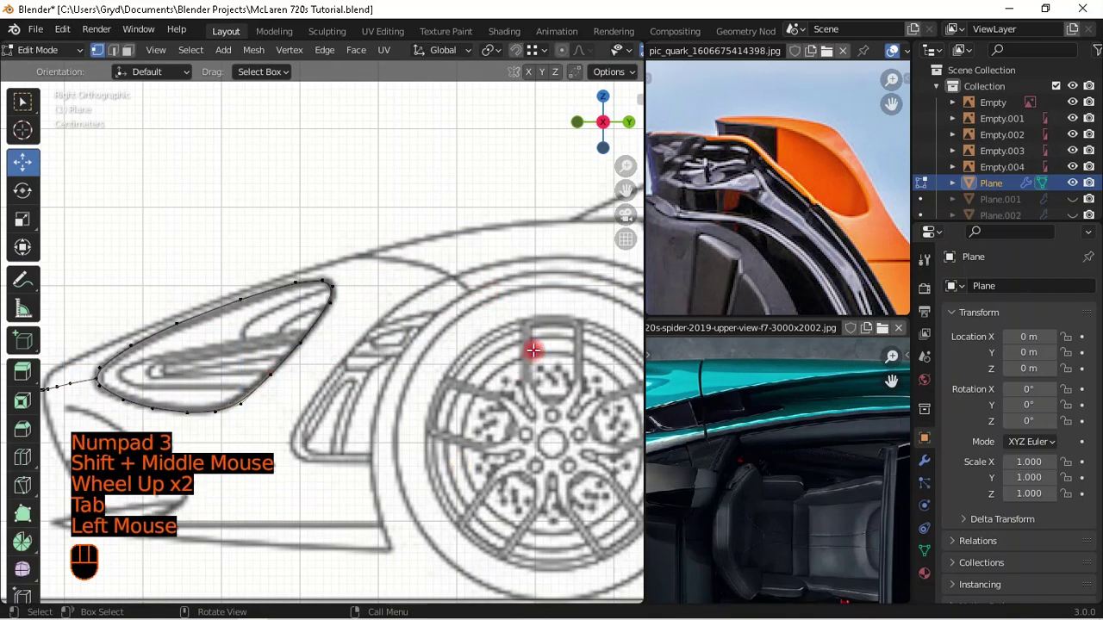
key(alt+h)
scroll(522, 344, up, 1)
click(530, 346)
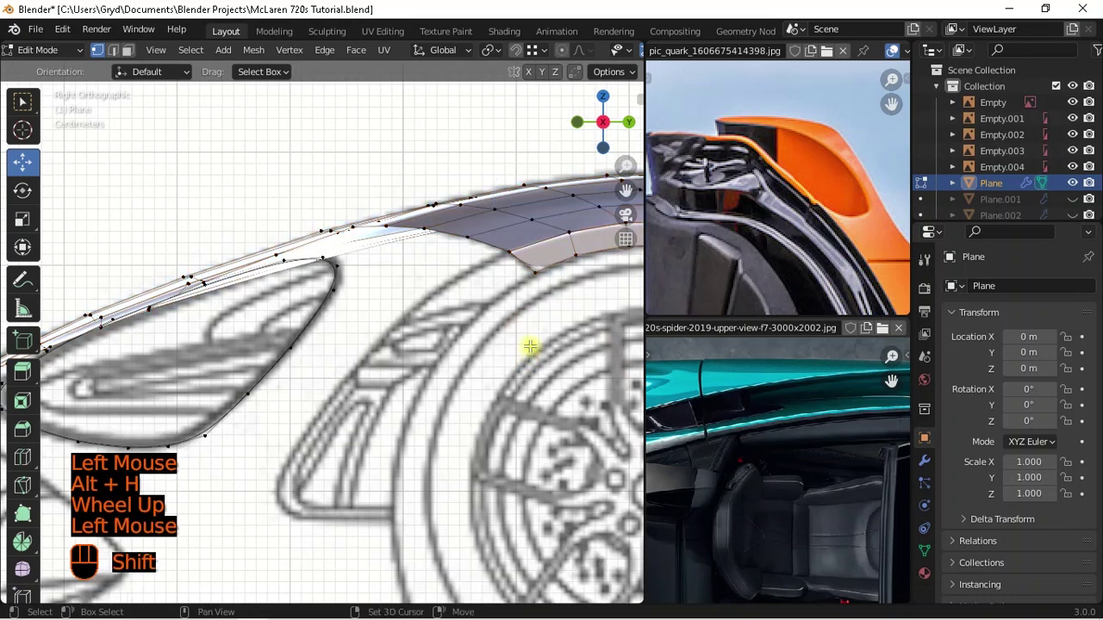
- Extrude the fender's front corner vertex above the wheel arch twice along the blueprint line, by about 0.04 m and 0.078 m
shift+middle_drag(530, 347, 439, 362)
shift+scroll(438, 362, up, 1)
scroll(439, 362, up, 1)
shift+middle_drag(492, 251, 442, 293)
scroll(502, 288, up, 1)
shift+scroll(502, 287, up, 1)
scroll(445, 327, up, 1)
scroll(442, 293, up, 2)
click(396, 349)
scroll(471, 365, up, 1)
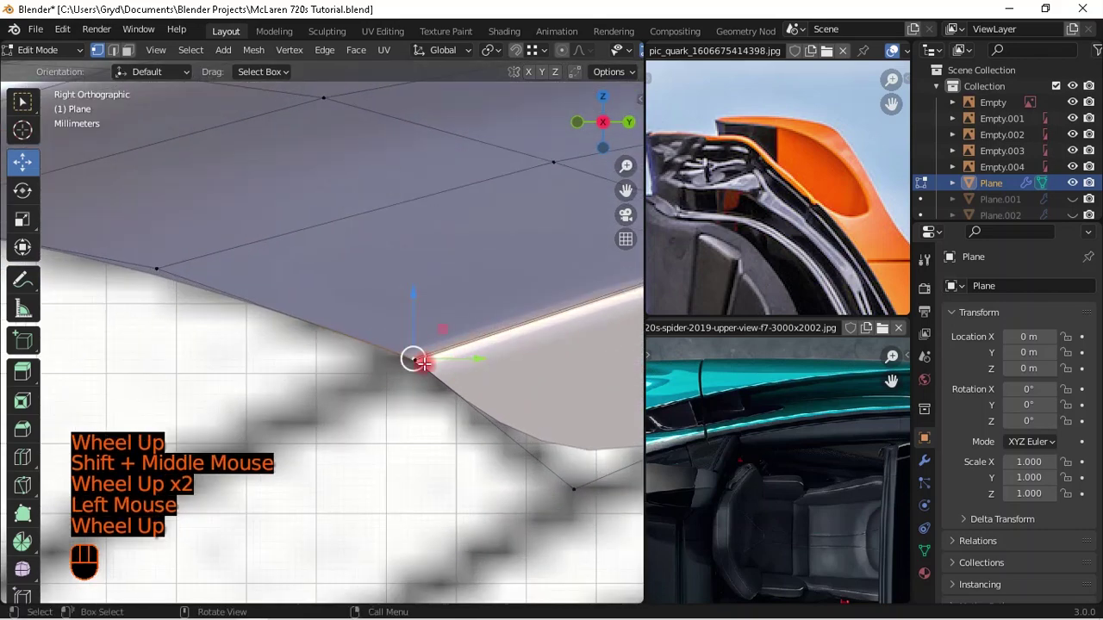
scroll(423, 363, down, 1)
scroll(486, 353, up, 1)
scroll(441, 375, up, 2)
scroll(460, 411, down, 6)
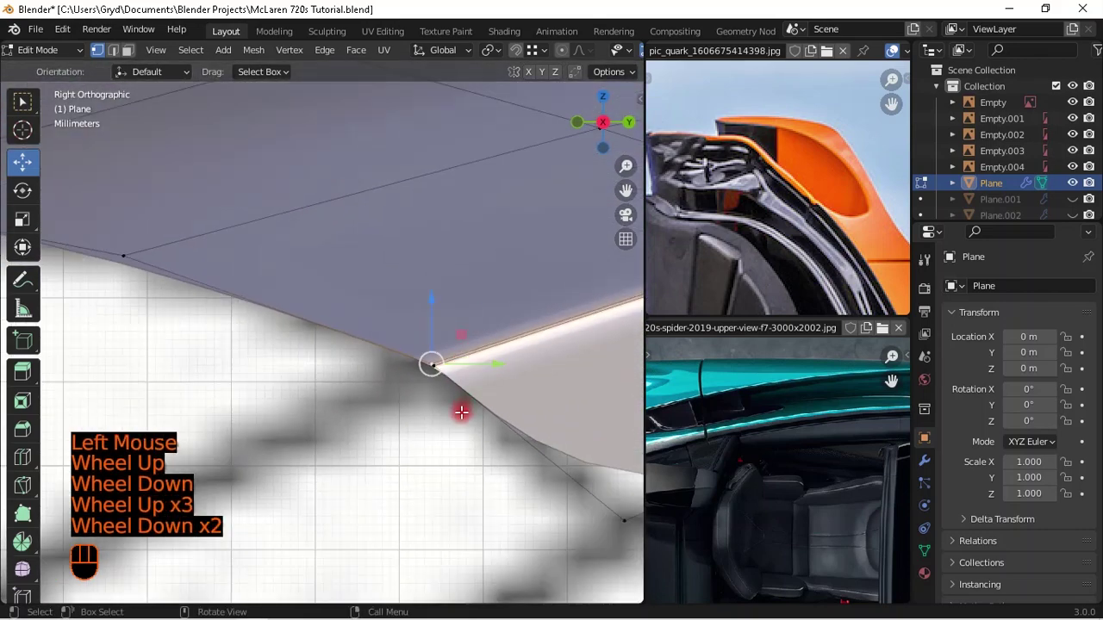
shift+middle_drag(446, 426, 564, 347)
scroll(510, 346, down, 1)
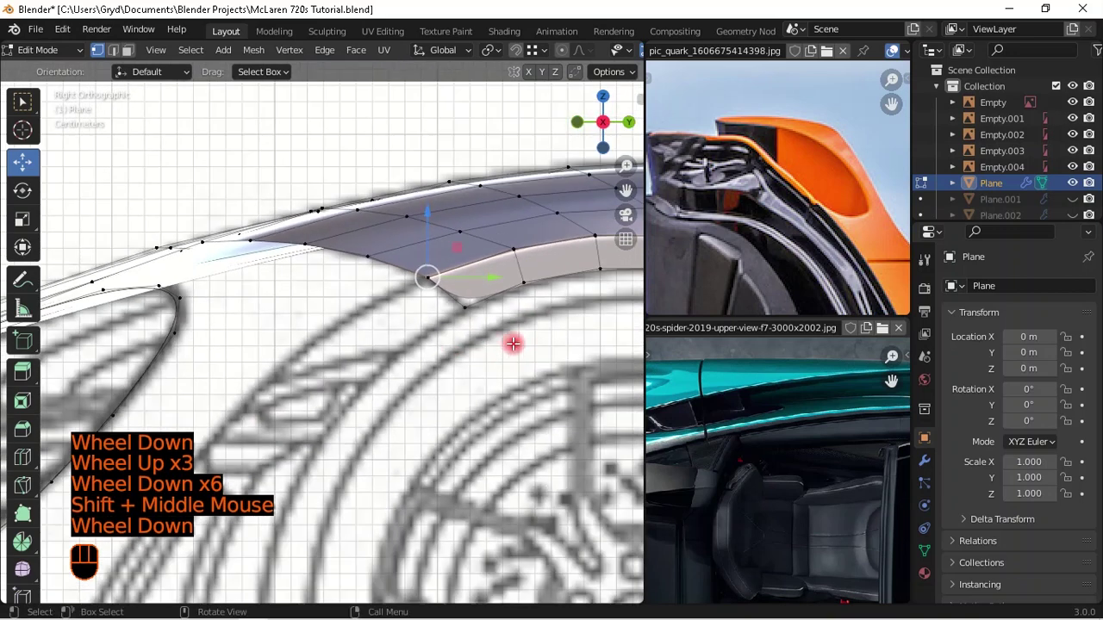
key(e)
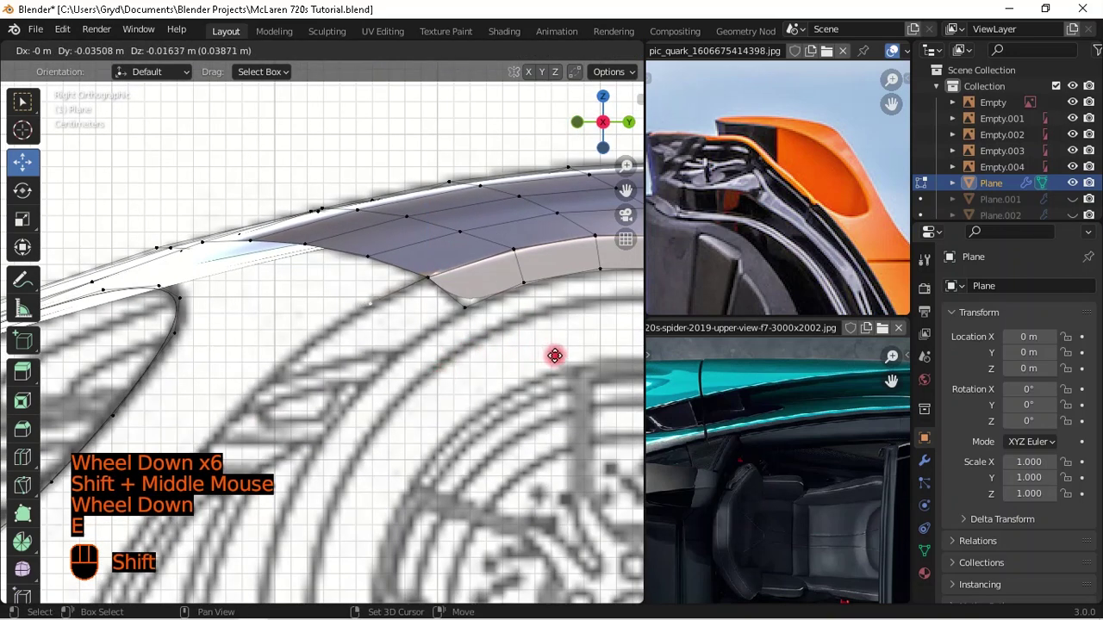
shift+click(508, 378)
key(e)
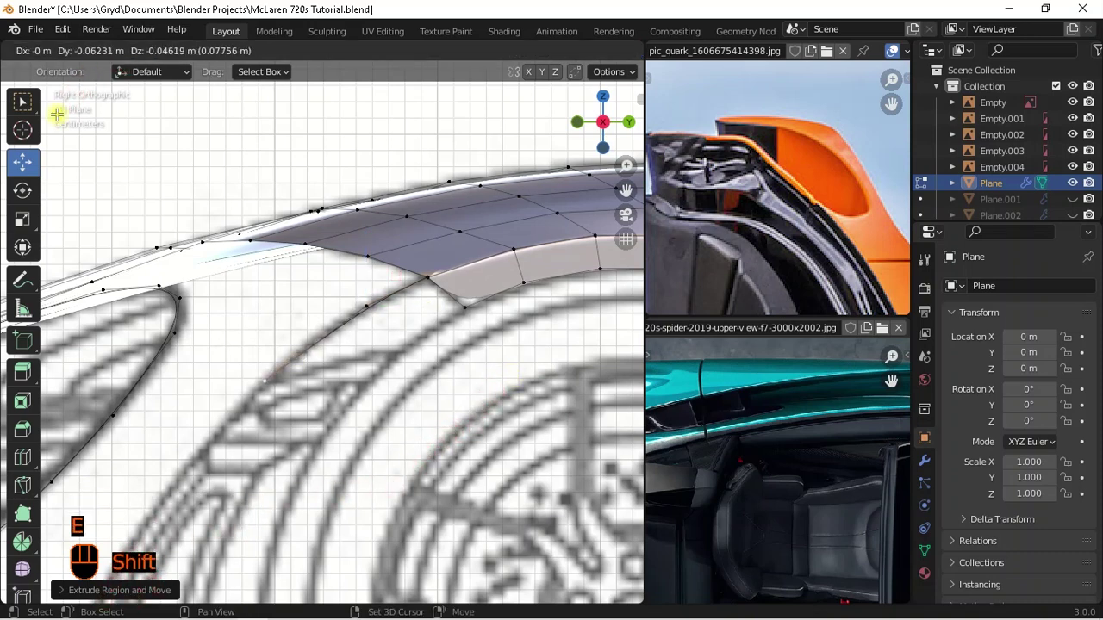
shift+click(314, 208)
click(431, 334)
key(g)
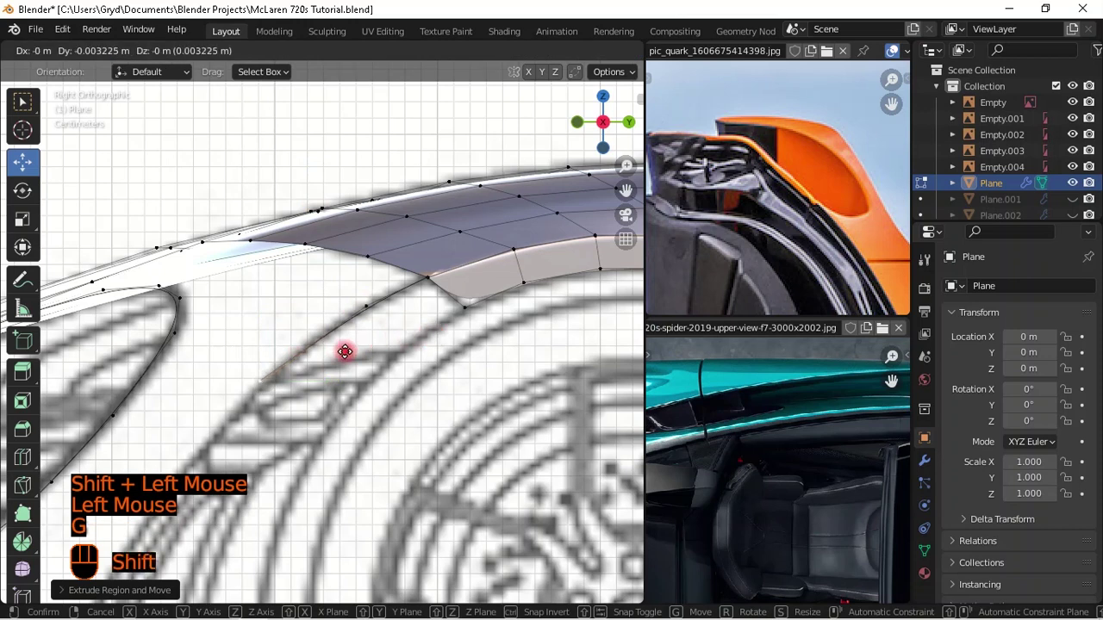
shift+right_click(372, 305)
- Move the middle vertex of the extruded edge slightly forward and down along the blueprint line in the side view
click(370, 304)
key(g)
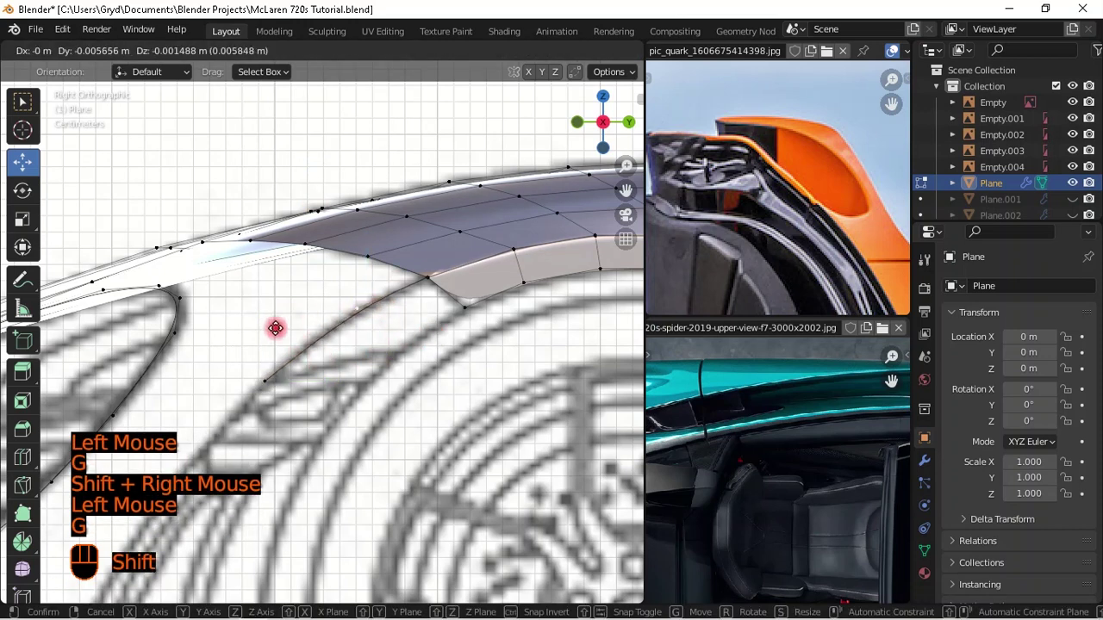
shift+click(254, 345)
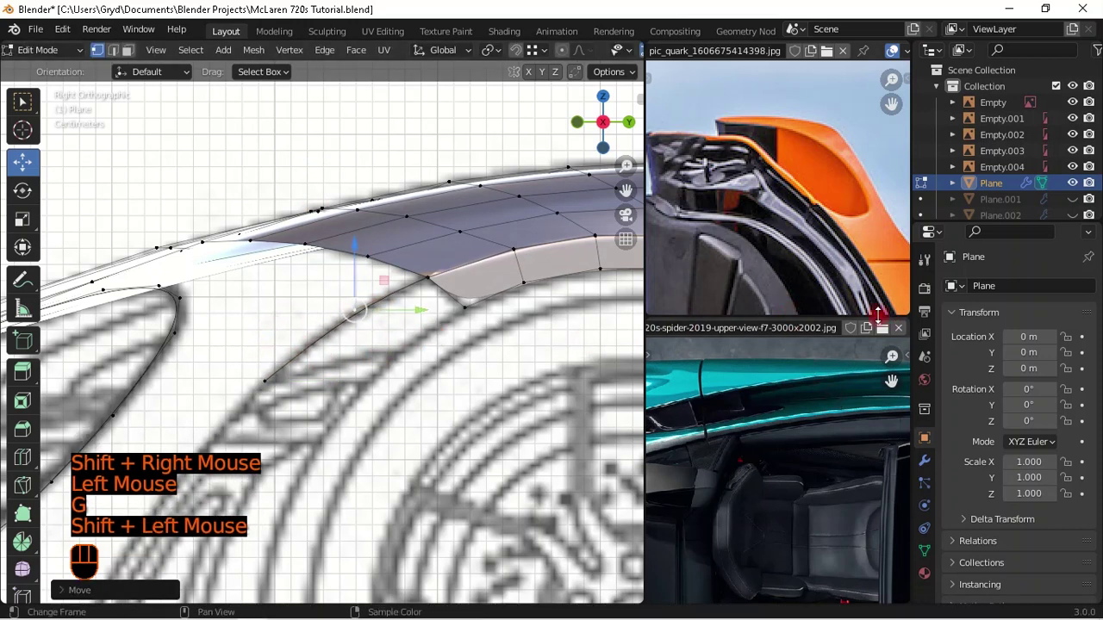
- Load the reference photo 1153002.jpg in the lower image viewer and frame the car's front fender and wheel arch
scroll(879, 327, down, 2)
click(855, 328)
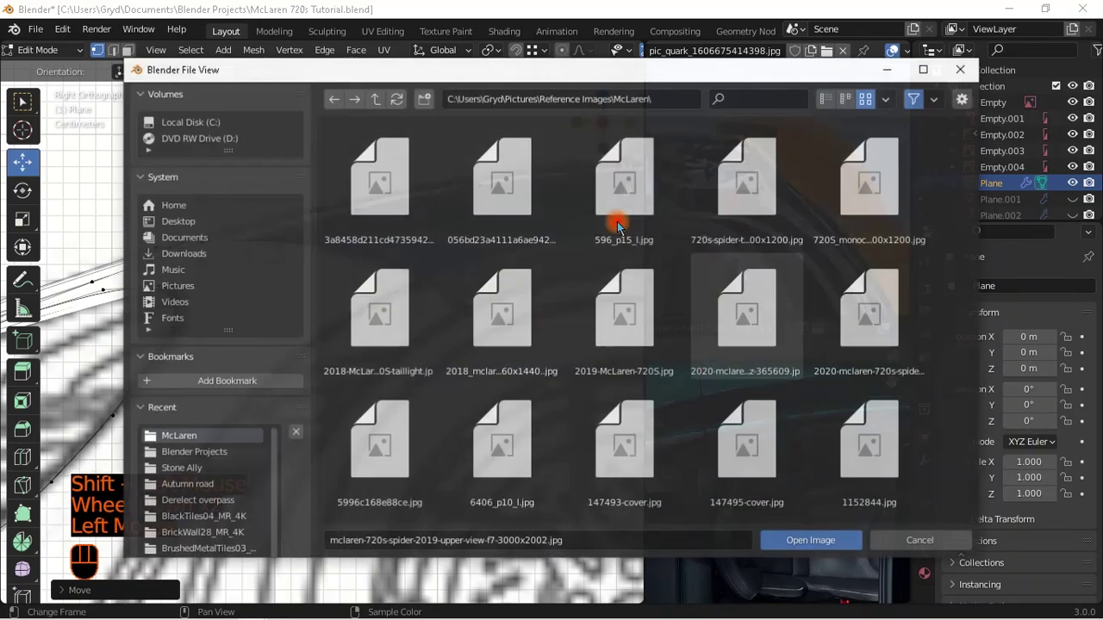
scroll(749, 222, down, 3)
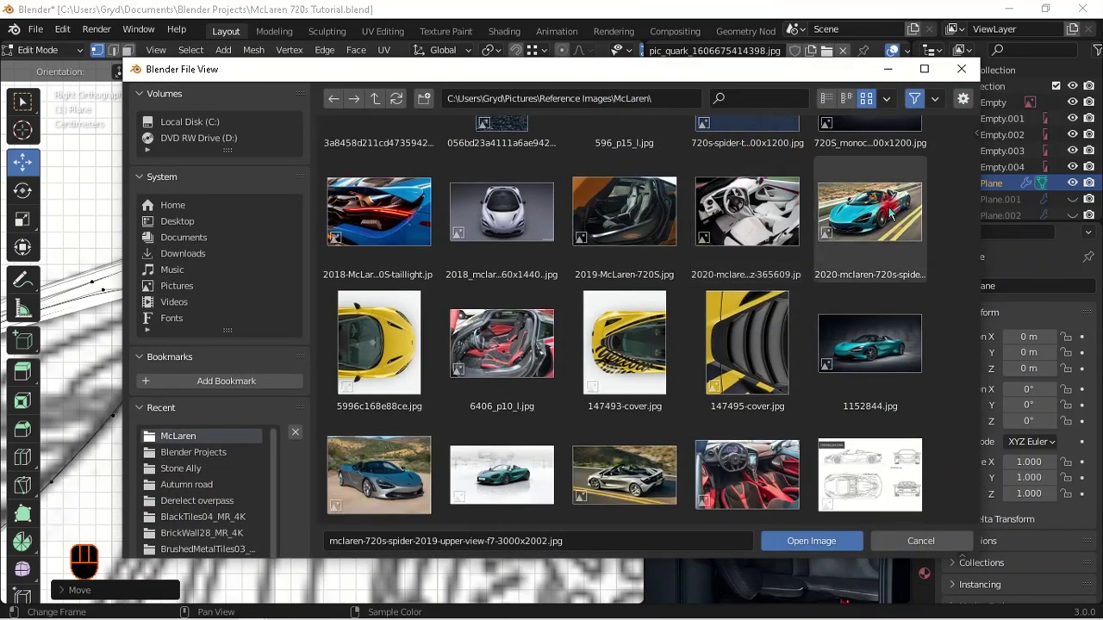
scroll(892, 216, down, 2)
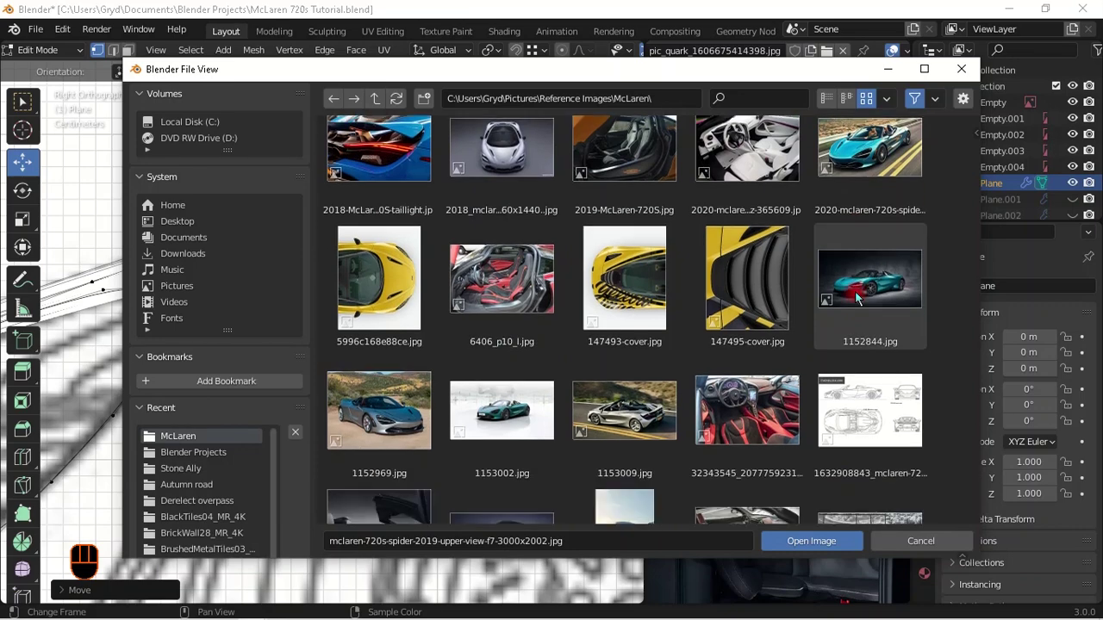
double_click(515, 416)
scroll(777, 431, down, 2)
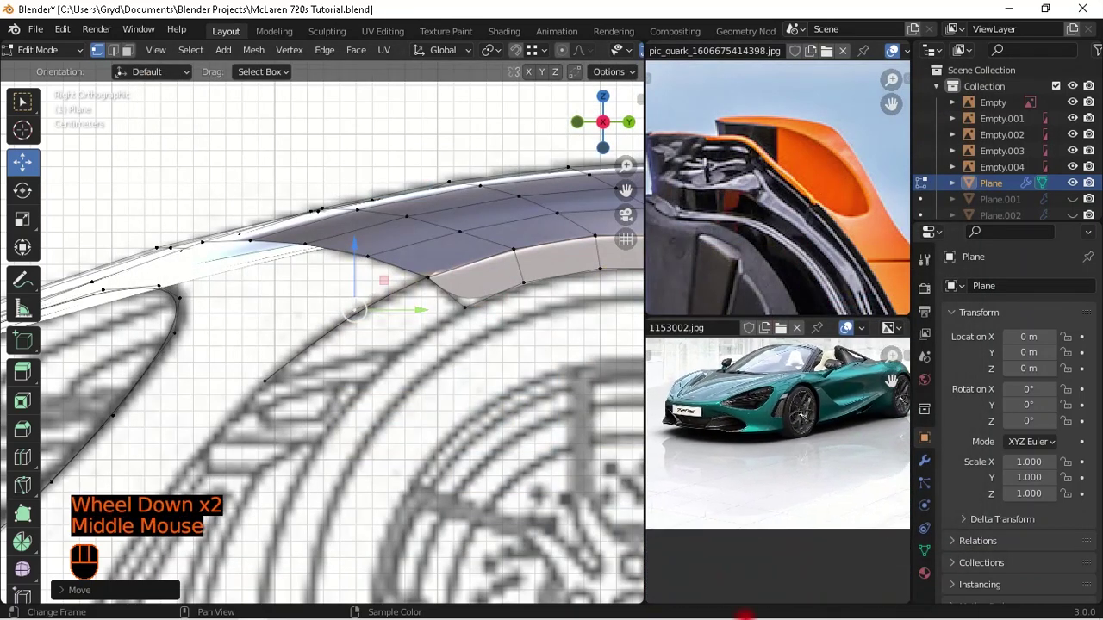
scroll(763, 485, up, 1)
scroll(763, 486, up, 2)
middle_drag(763, 485, 801, 537)
scroll(802, 442, up, 2)
middle_drag(801, 439, 846, 408)
scroll(790, 475, up, 1)
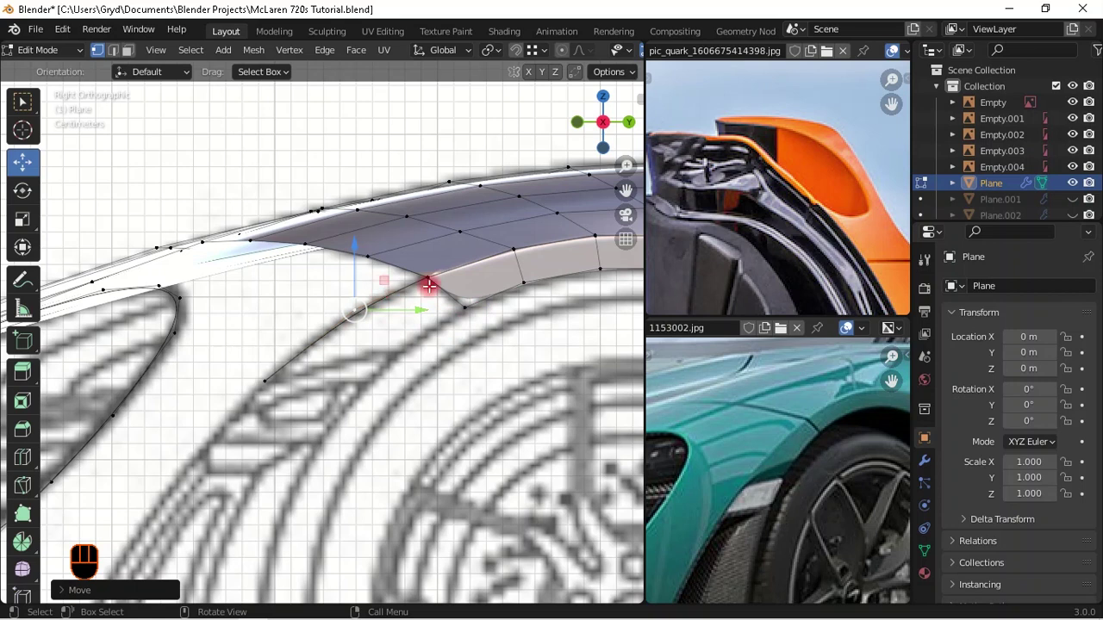
- Try dissolving the middle vertex of the traced edge, shifting the end vertex up along the blueprint line and extruding it further down
key(x)
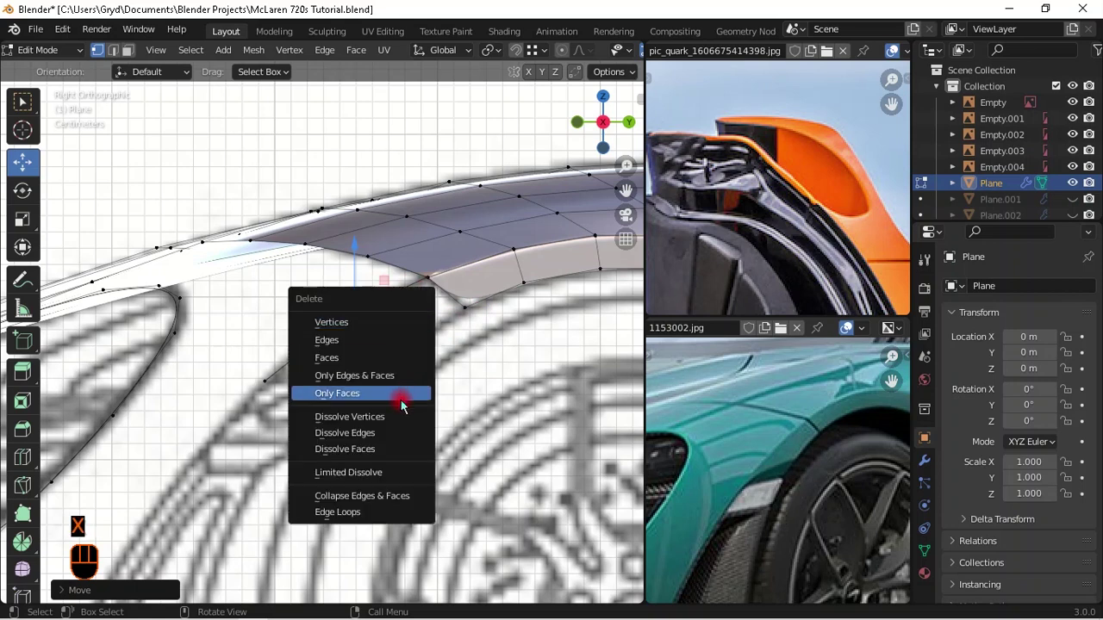
click(374, 419)
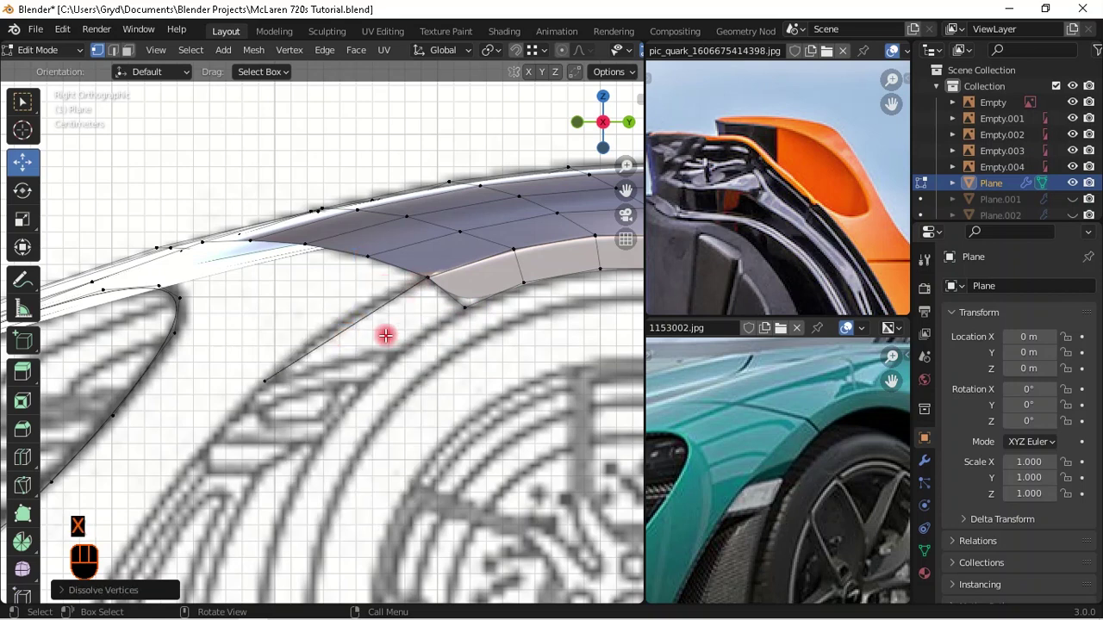
click(288, 374)
key(g)
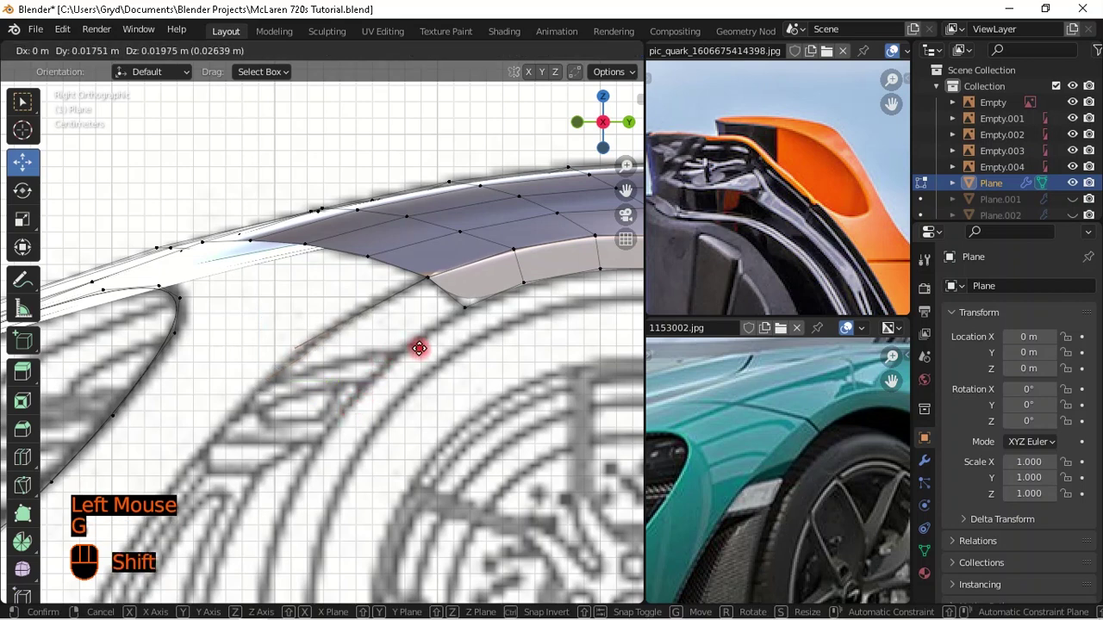
shift+click(375, 363)
key(e)
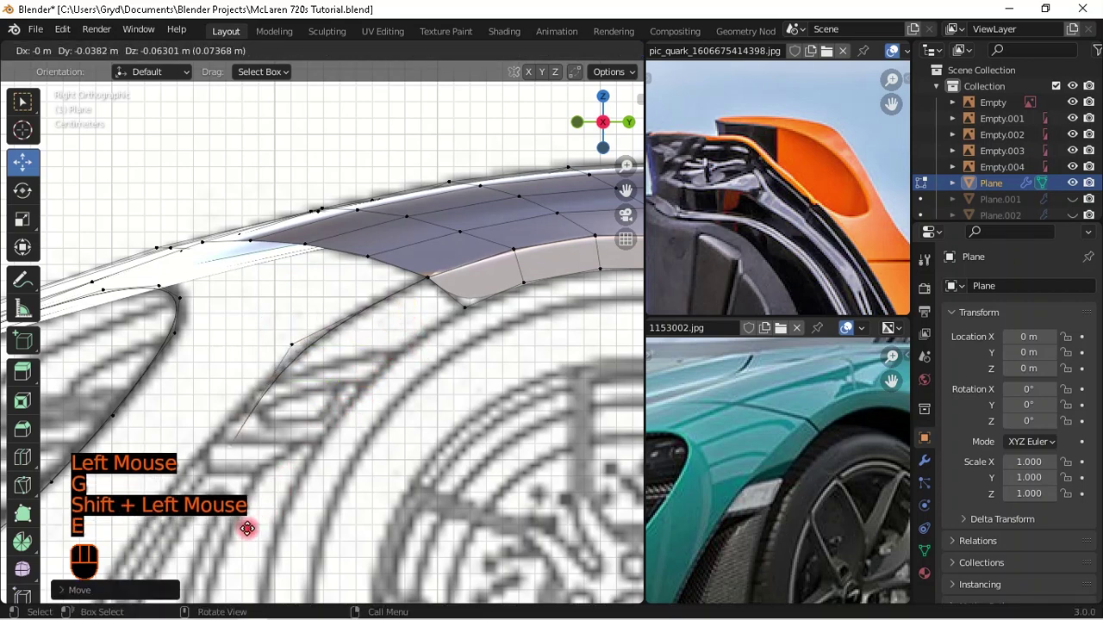
shift+click(203, 527)
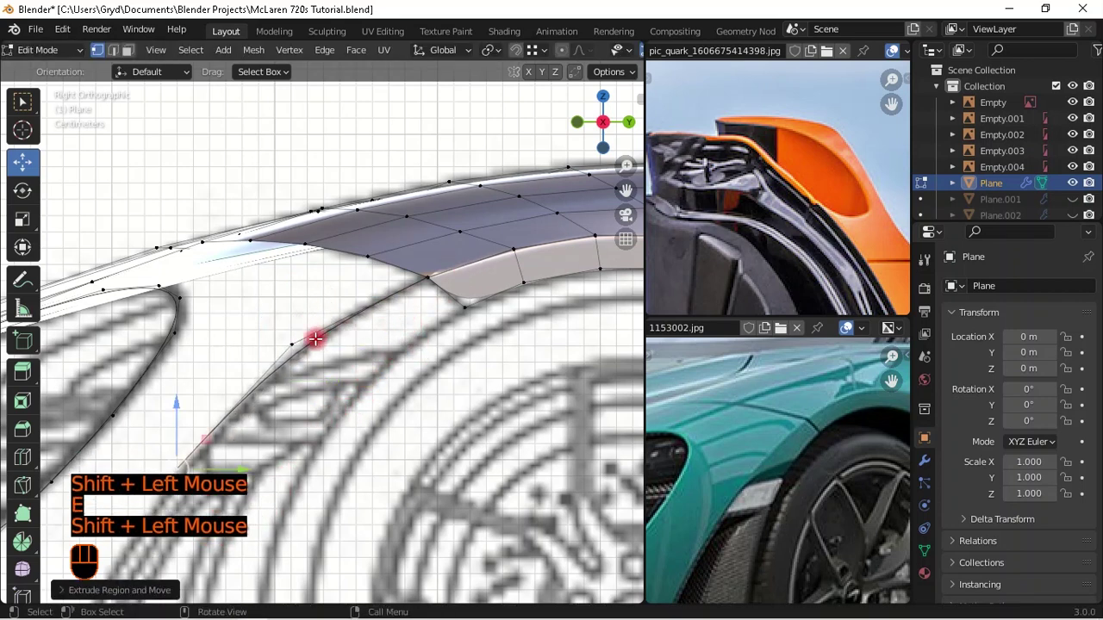
- Undo the last extrusion, the end vertex move and the vertex dissolve
key(ctrl+z)
key(ctrl+z)
key(ctrl+z)
key(ctrl+z)
- Move the middle vertex of the traced edge slightly back and up along the blueprint line
key(g)
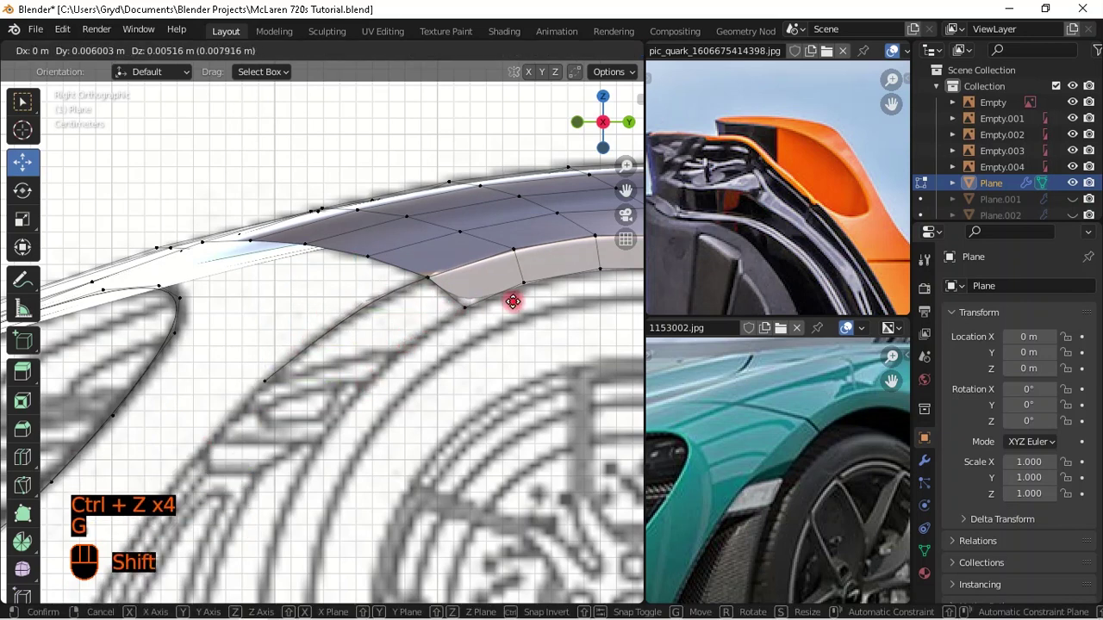
shift+click(515, 313)
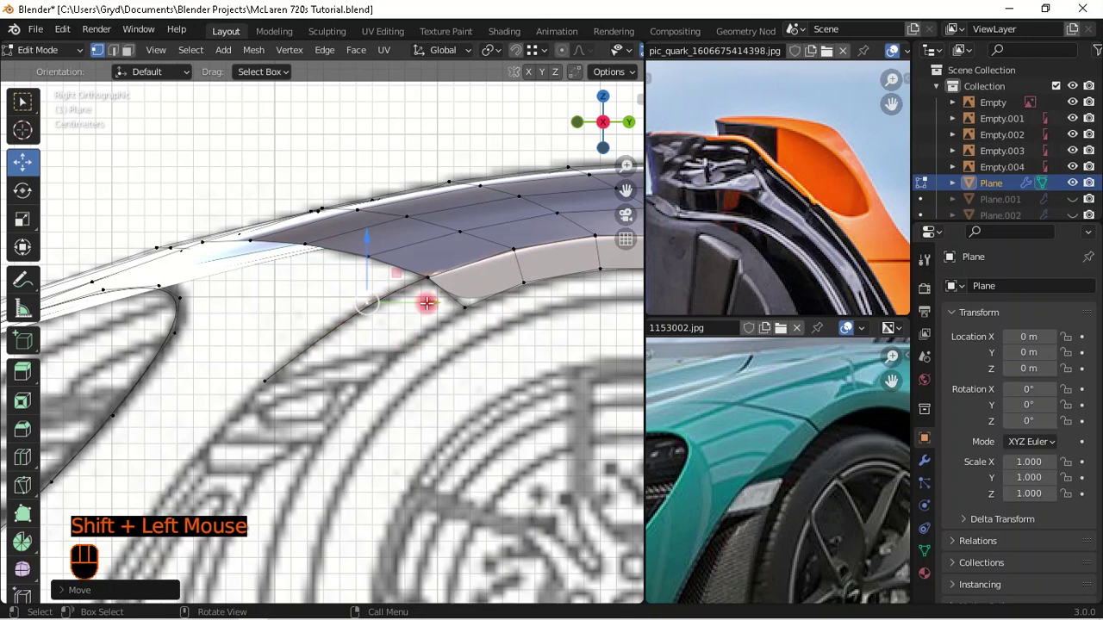
scroll(801, 427, up, 1)
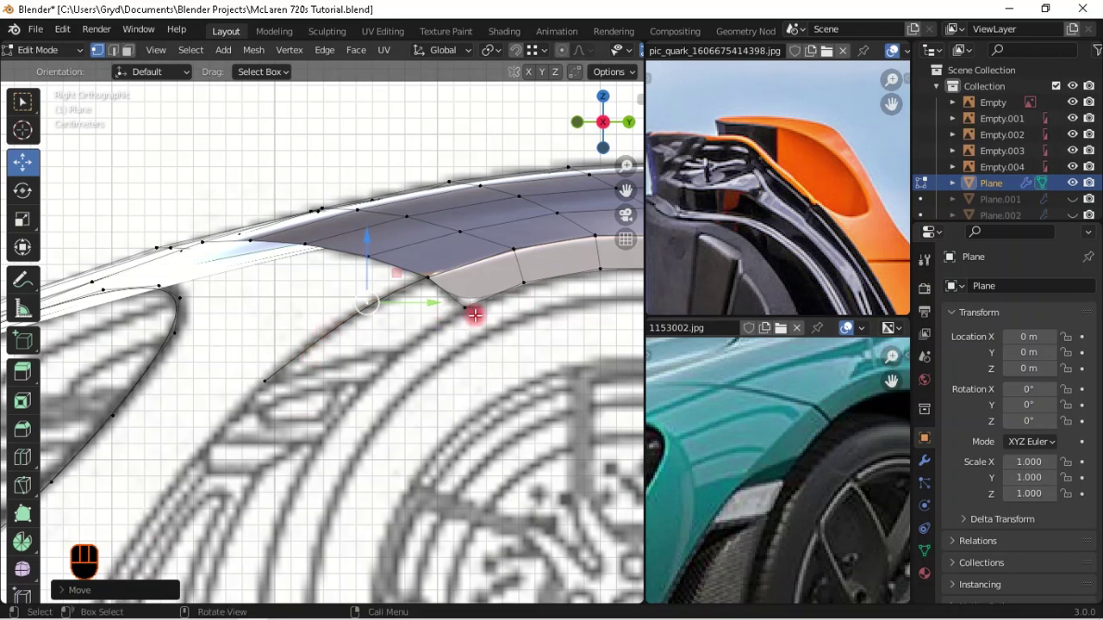
scroll(379, 362, down, 1)
- Extrude the traced edge's lower end vertex down the blueprint line, then adjust its previous and new end vertices to follow the line
shift+middle_drag(382, 373, 456, 278)
click(434, 310)
key(e)
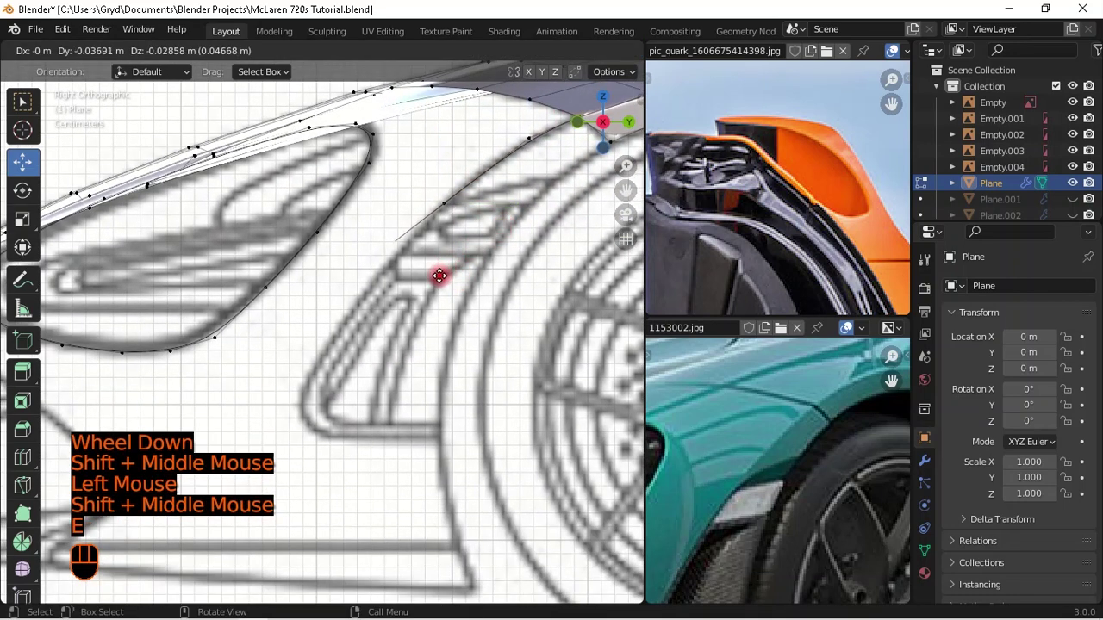
shift+click(420, 418)
click(439, 216)
key(g)
shift+click(487, 234)
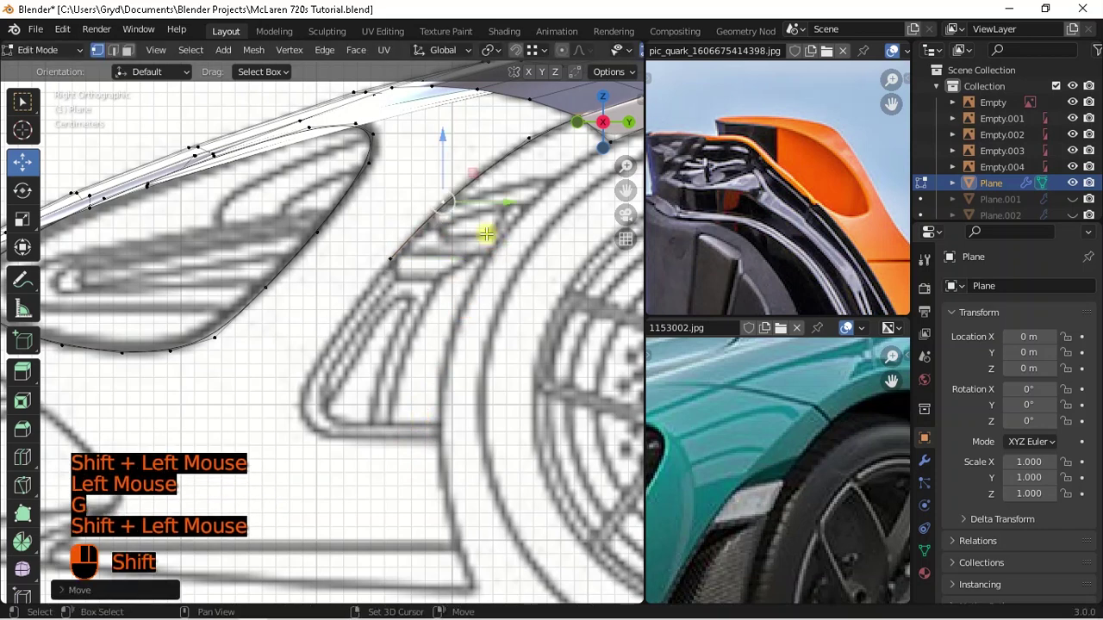
click(406, 261)
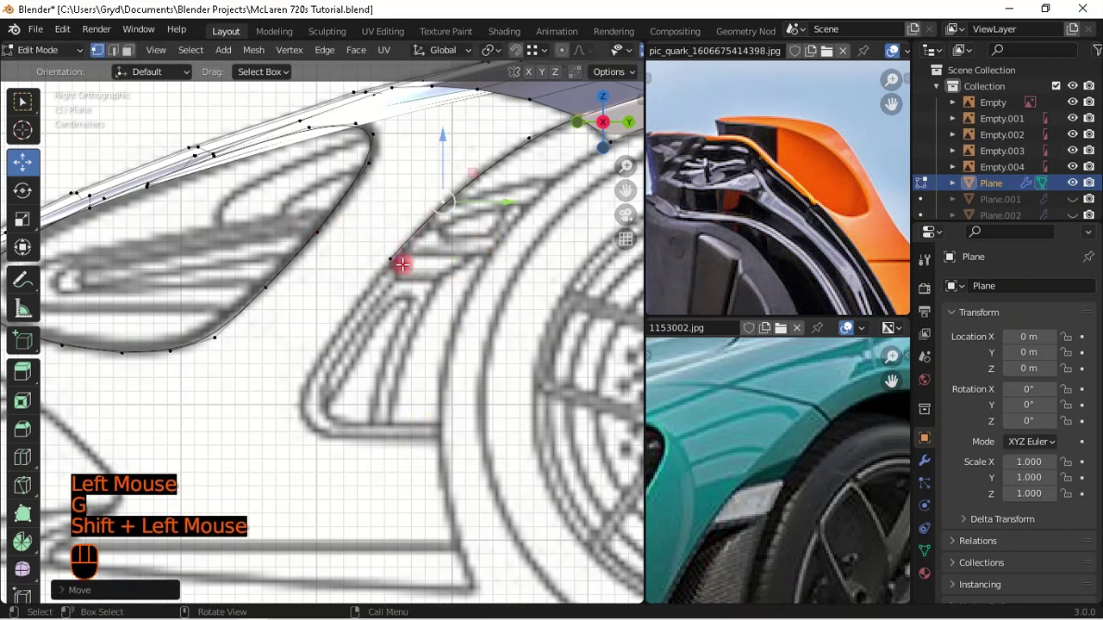
key(g)
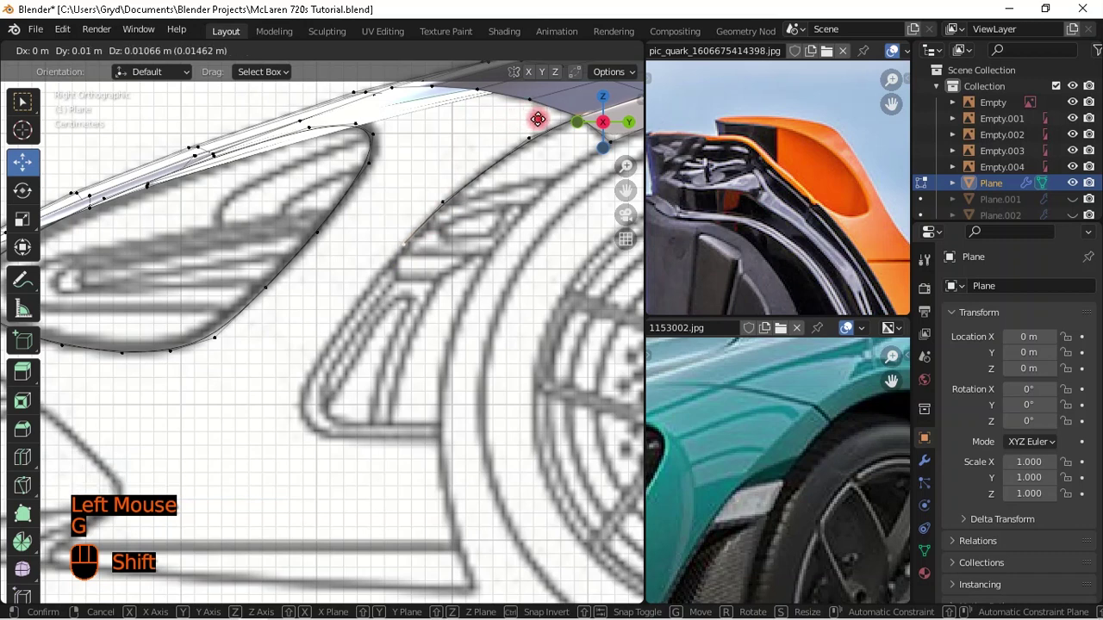
shift+click(432, 317)
- Extrude the end vertex three times down the front outline of the side intake, by about 0.07 m, 0.06 m and 0.05 m
key(e)
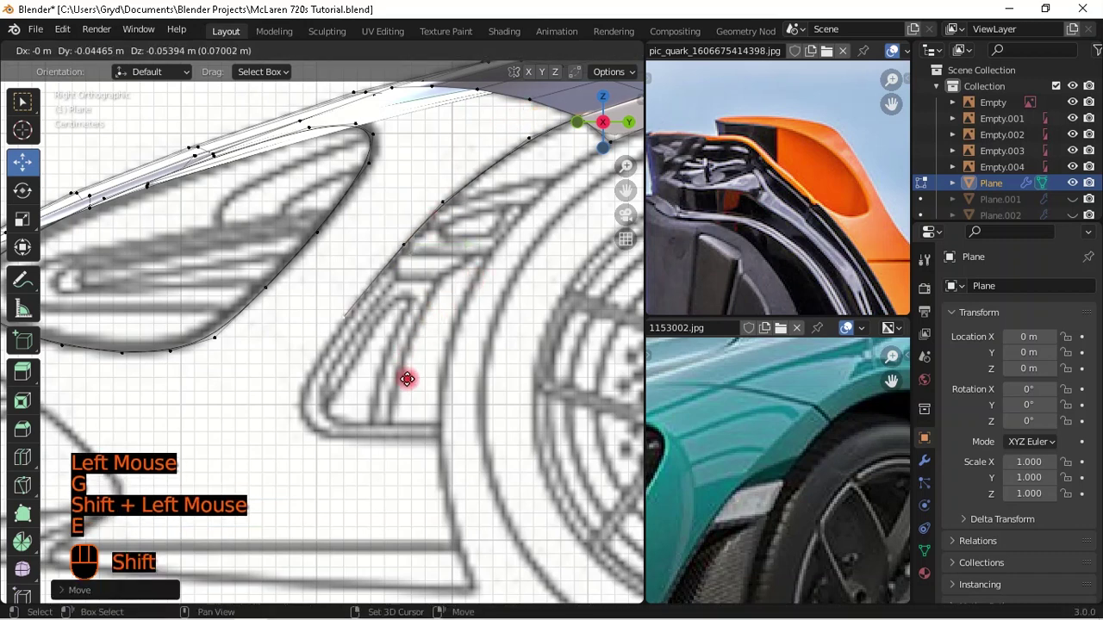
shift+click(432, 357)
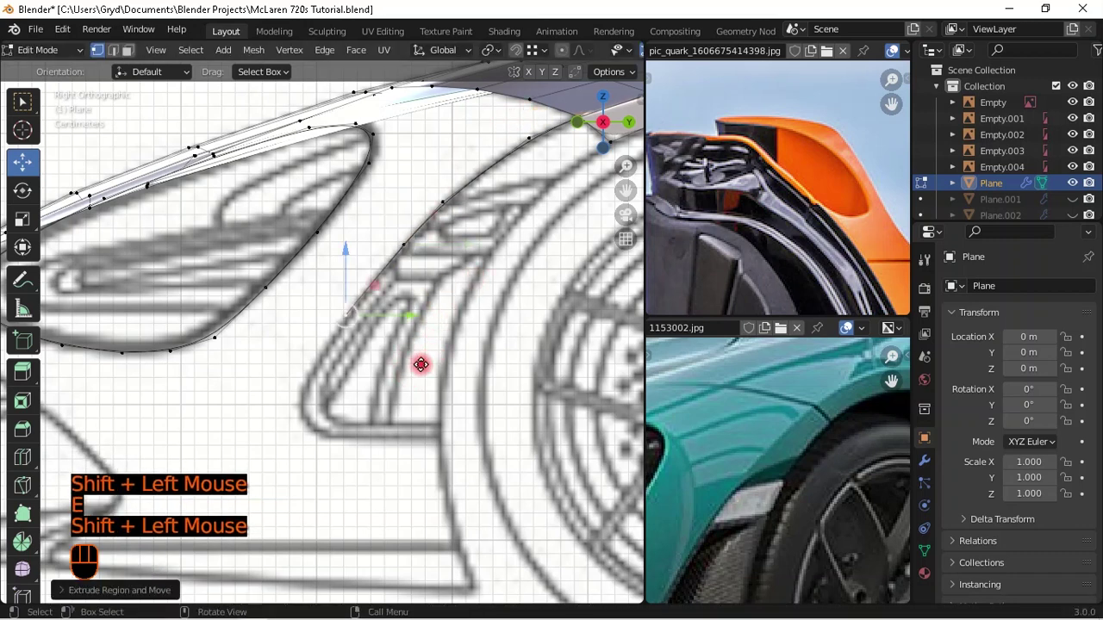
key(e)
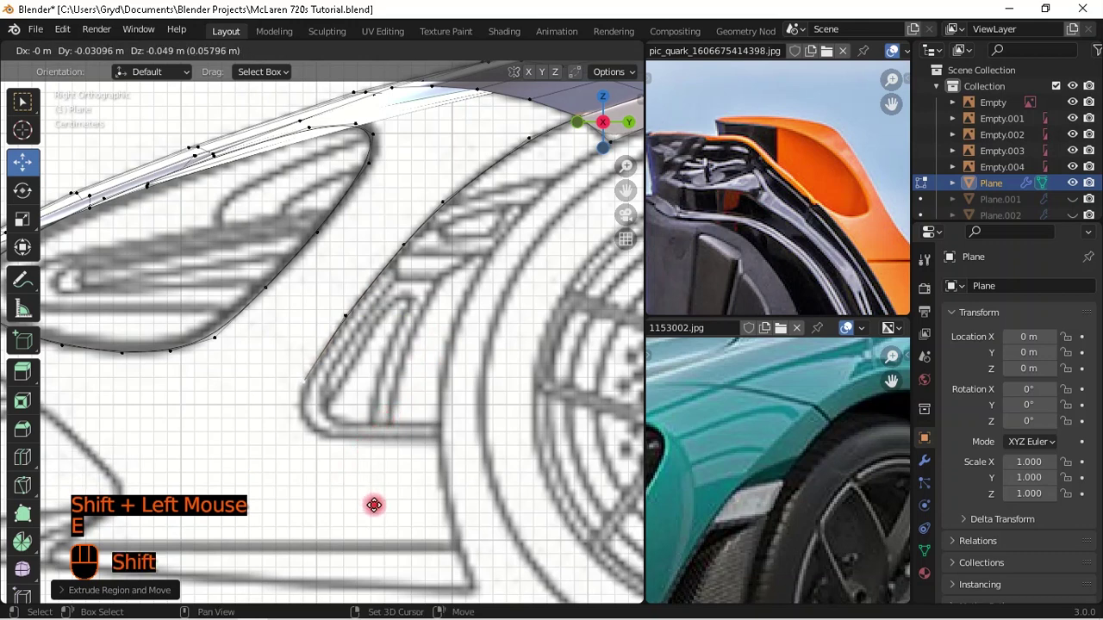
shift+click(418, 387)
key(e)
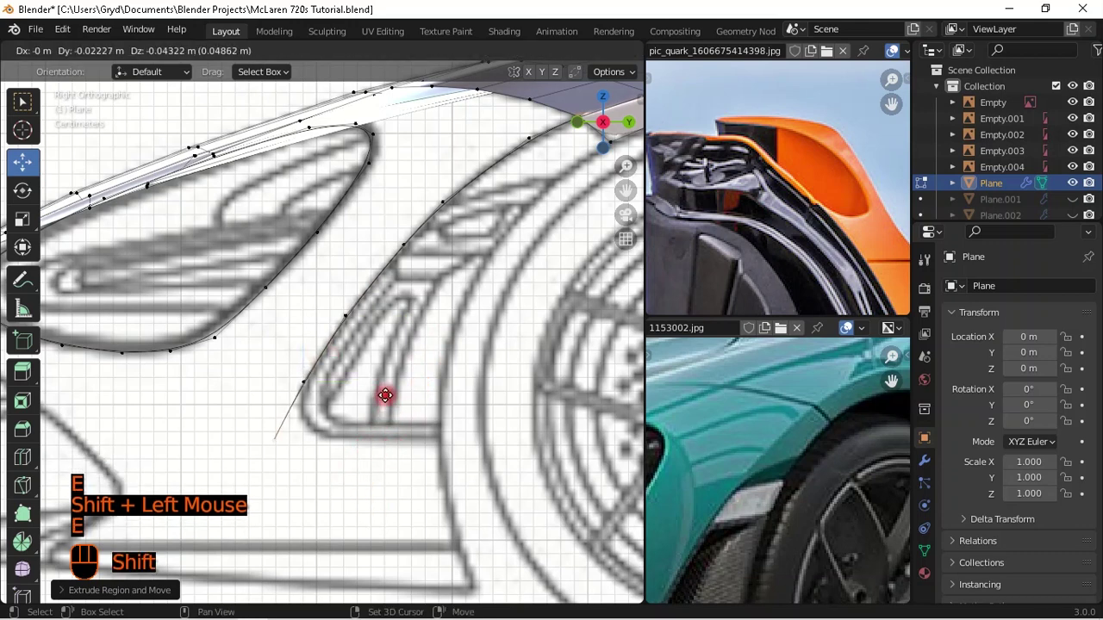
shift+click(383, 439)
- Extrude the corner vertex back along Y to the wheel arch and raise both ends slightly to the intake's lower line
key(e)
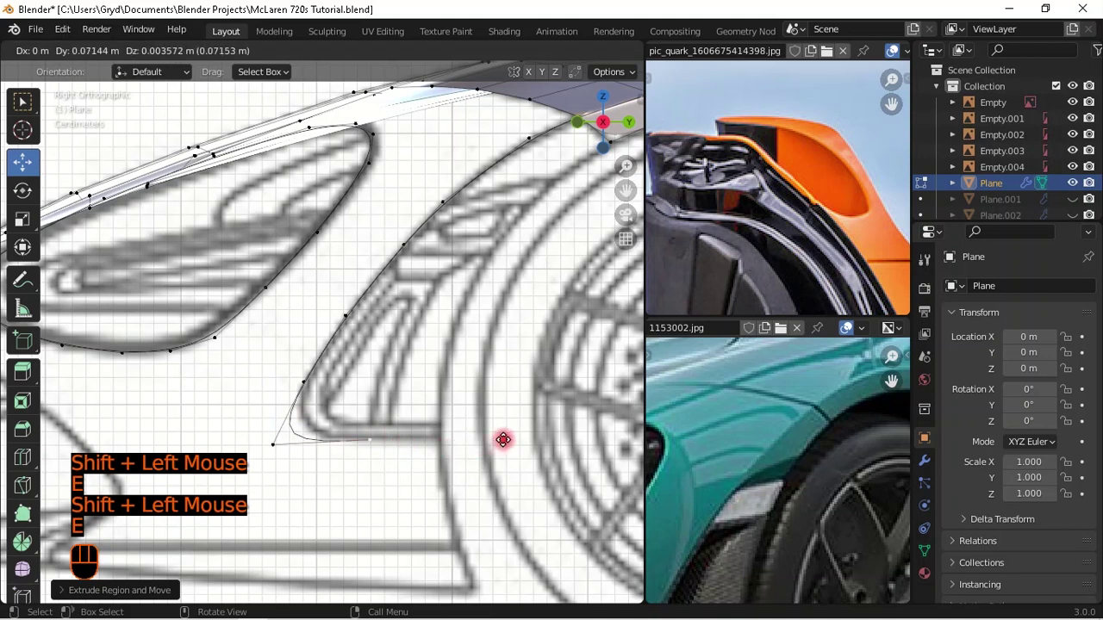
key(y)
shift+click(541, 411)
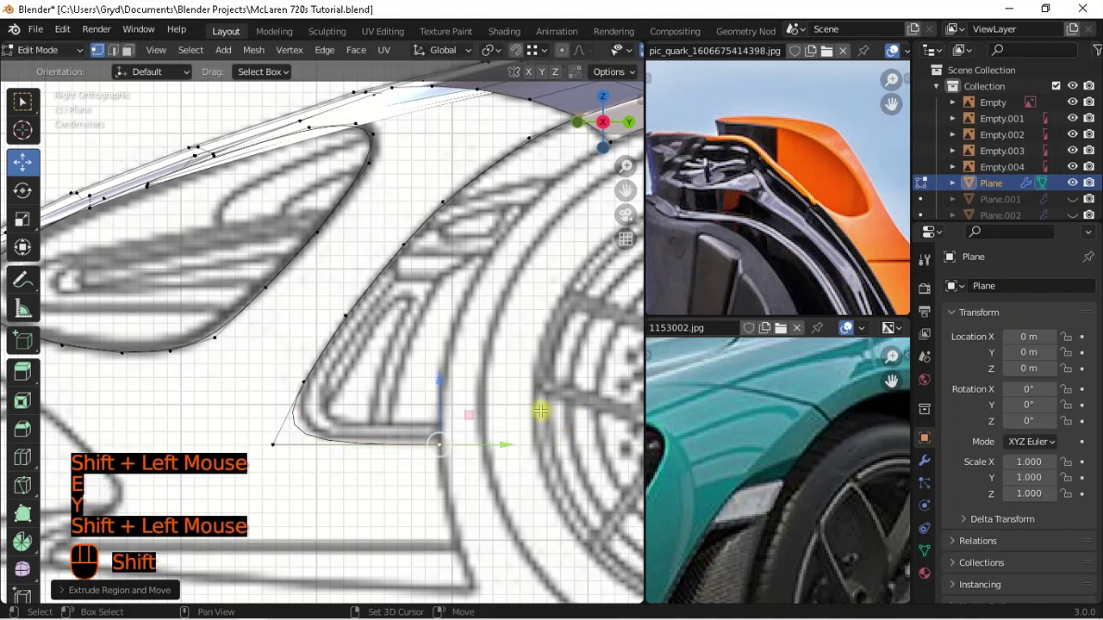
mouse_move(426, 384)
mouse_down()
mouse_move(442, 382)
mouse_move(441, 371)
mouse_up()
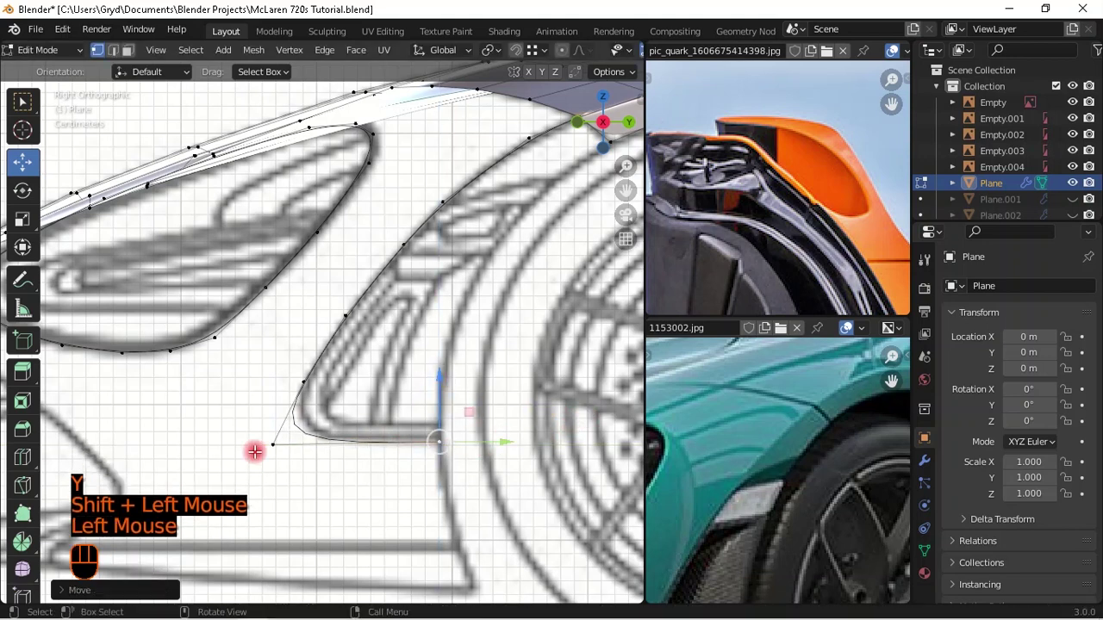
click(258, 448)
drag(270, 402, 286, 462)
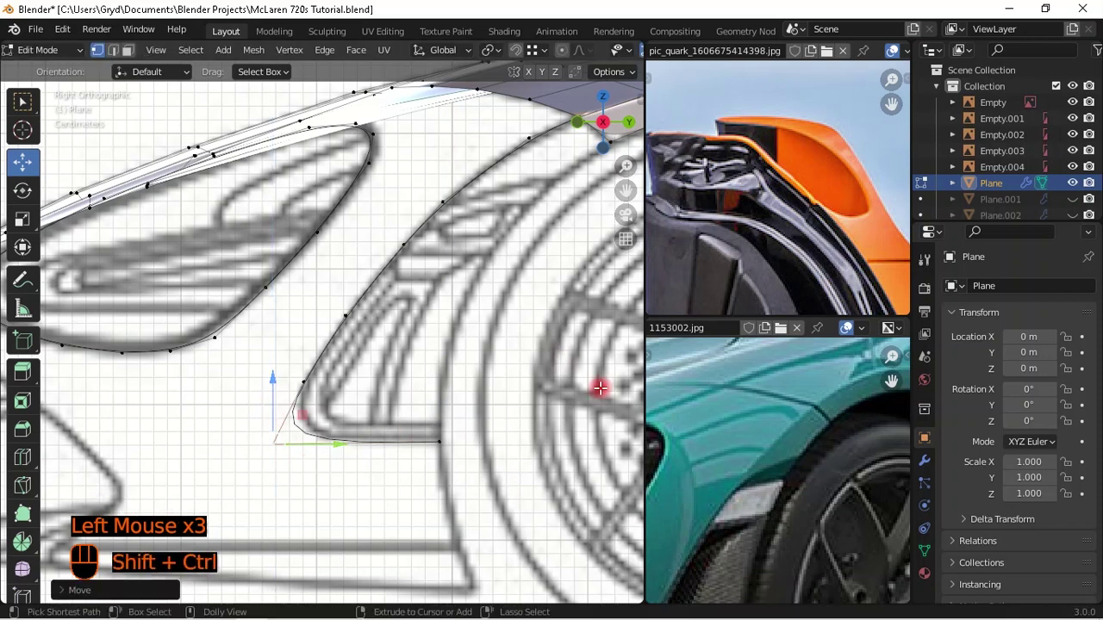
- Bevel the intake's lower front corner vertex by about 0.043 m with two segments
key(shift+ctrl+b)
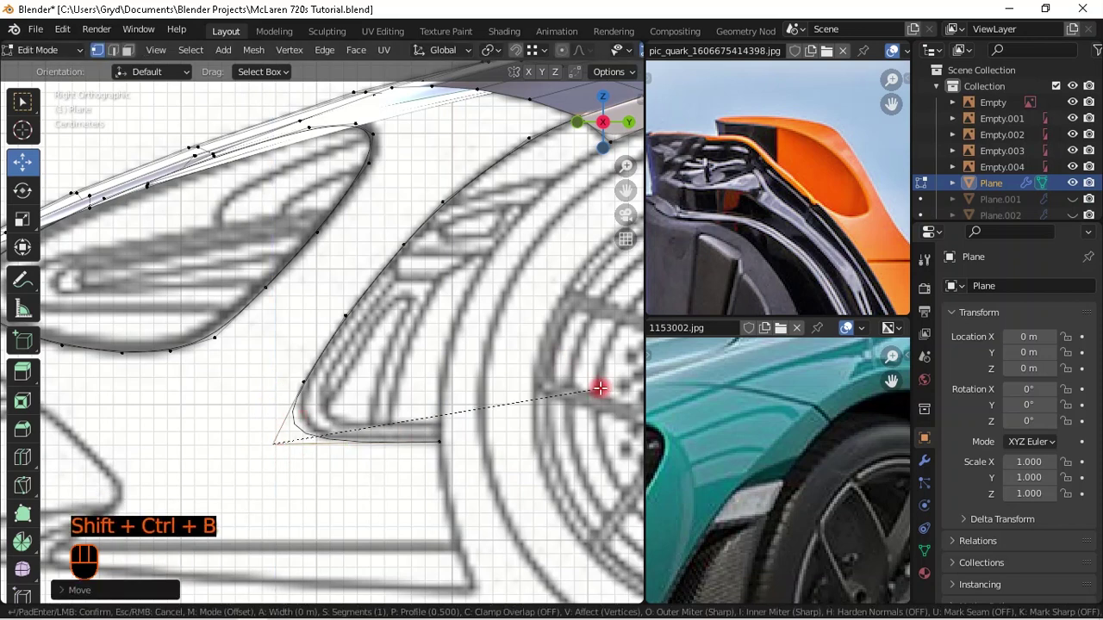
shift+scroll(274, 444, up, 1)
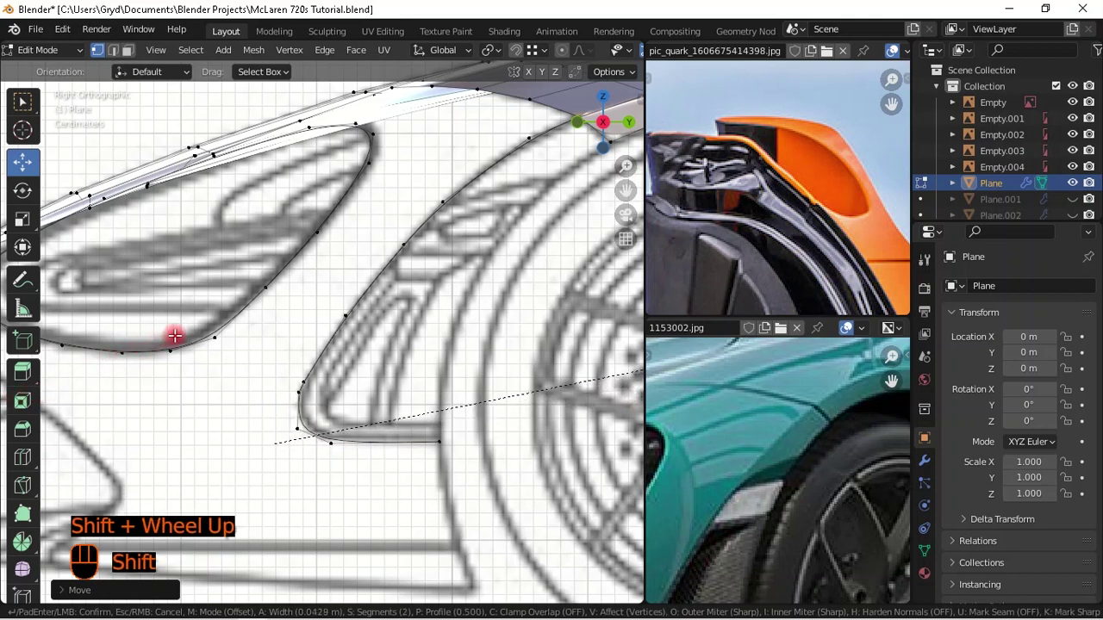
shift+click(270, 335)
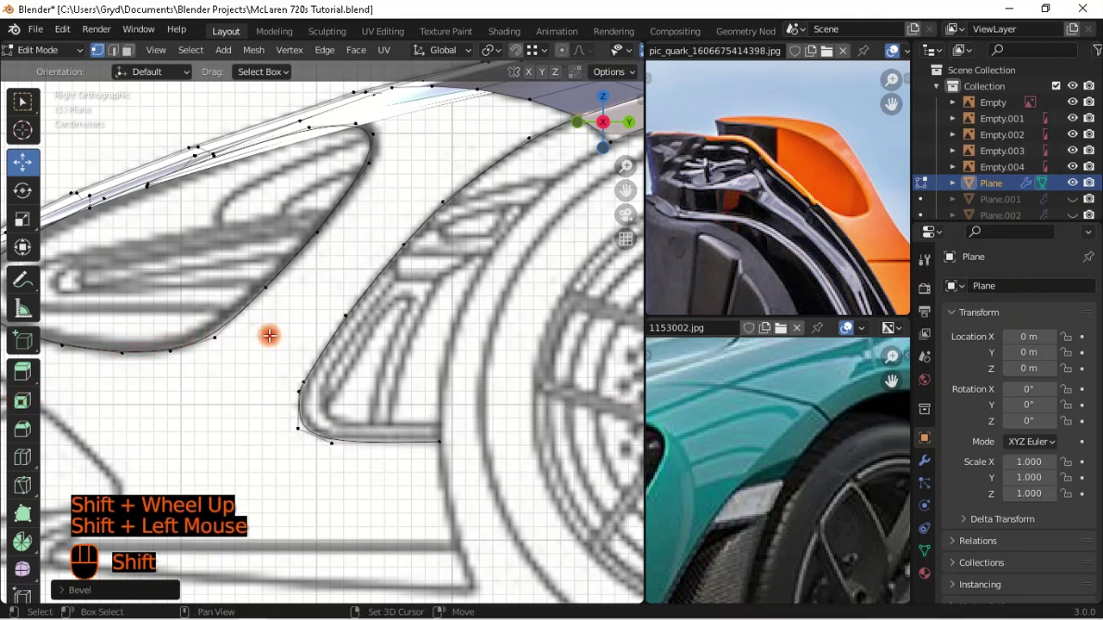
- Move the vertex just above the rounded corner about 0.023 m up and back along the intake outline
click(321, 372)
scroll(320, 385, up, 1)
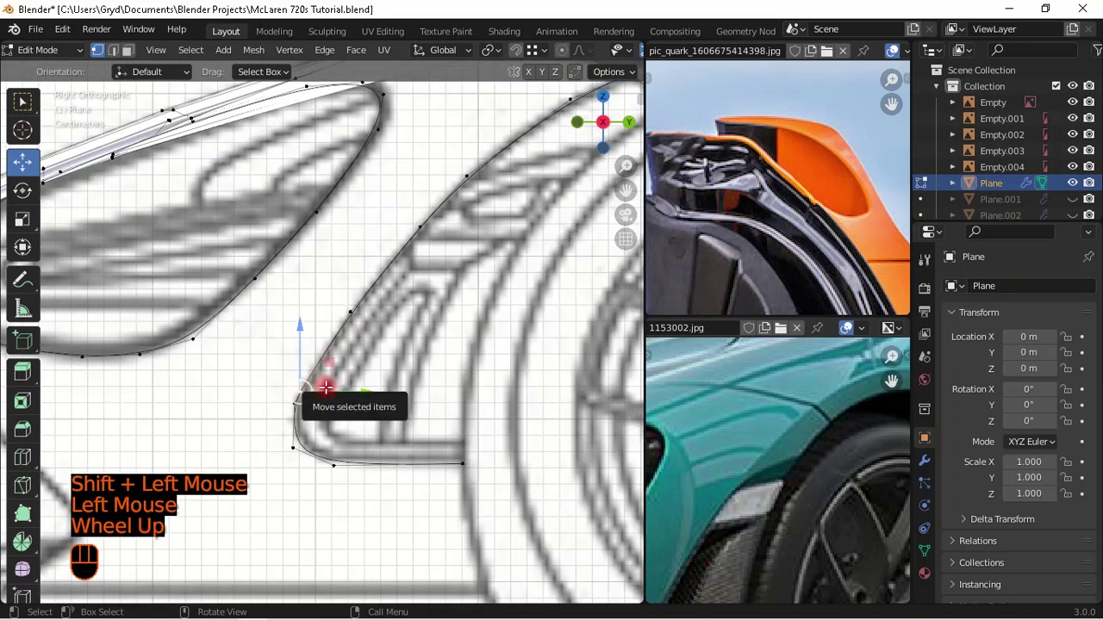
key(g)
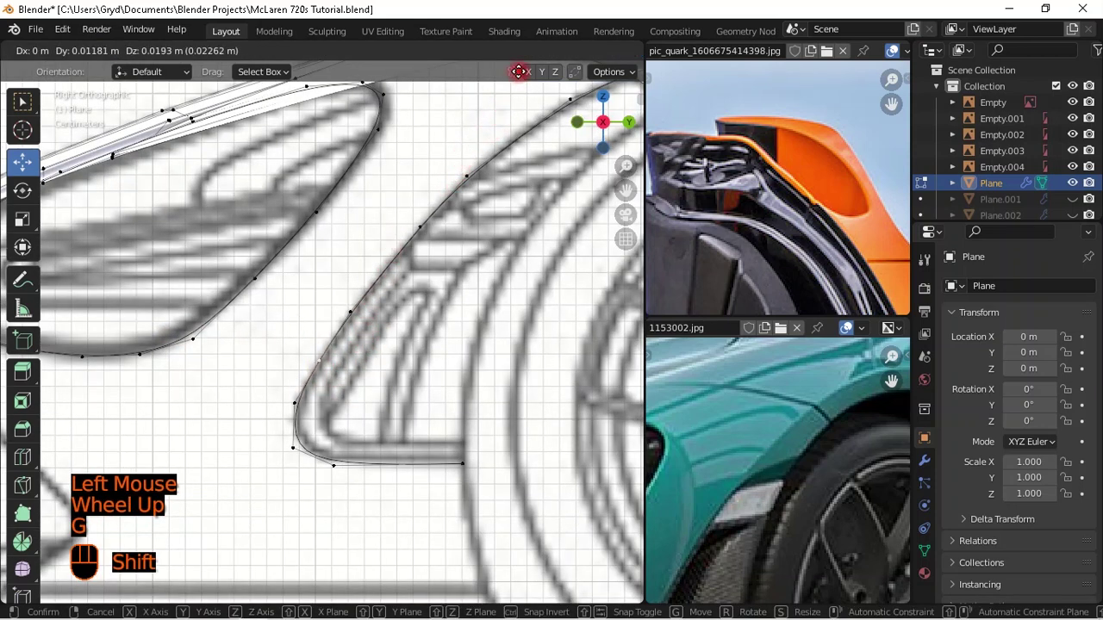
shift+click(496, 593)
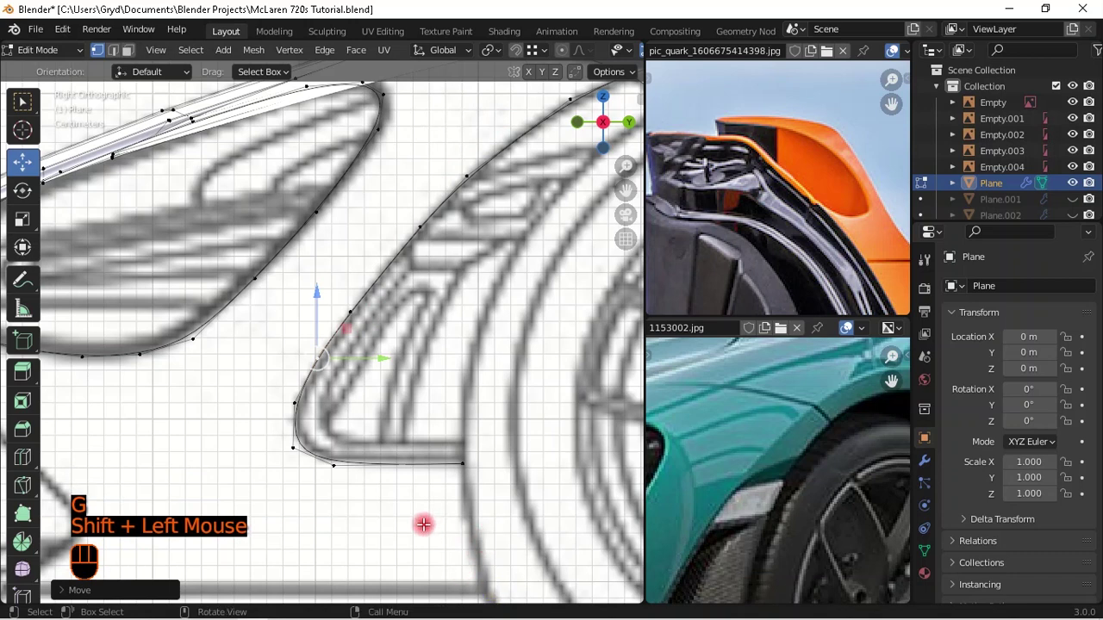
- Add a loop cut midway along the intake's lower edge and nudge it with the neighbouring bottom vertices vertically to match the blueprint
key(ctrl+r)
click(404, 485)
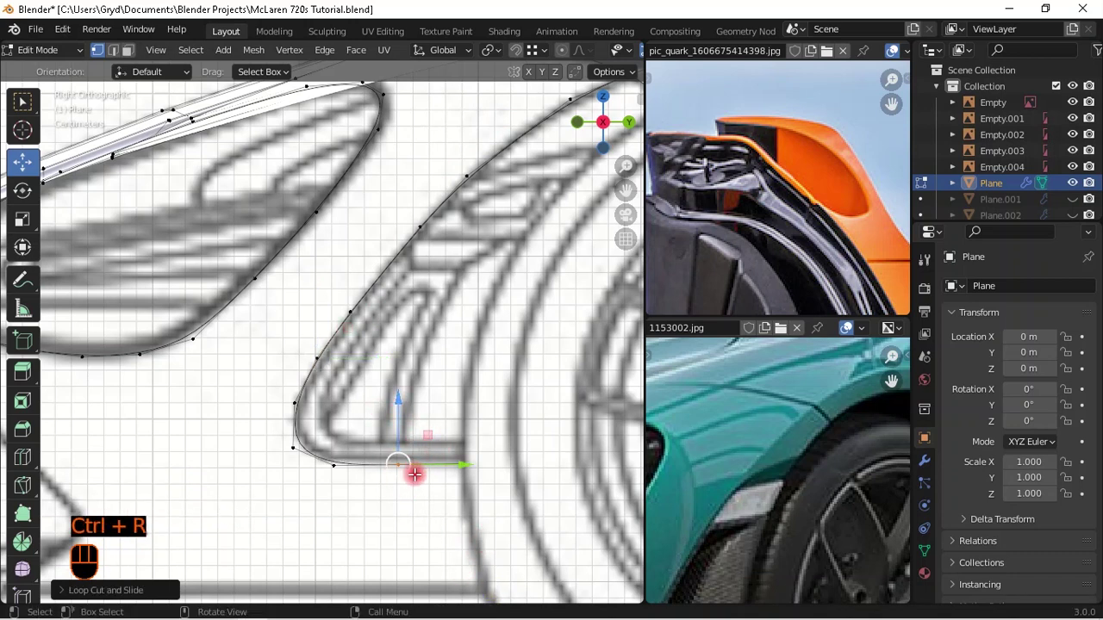
drag(403, 407, 403, 404)
shift+right_click(404, 404)
drag(475, 444, 328, 514)
click(416, 400)
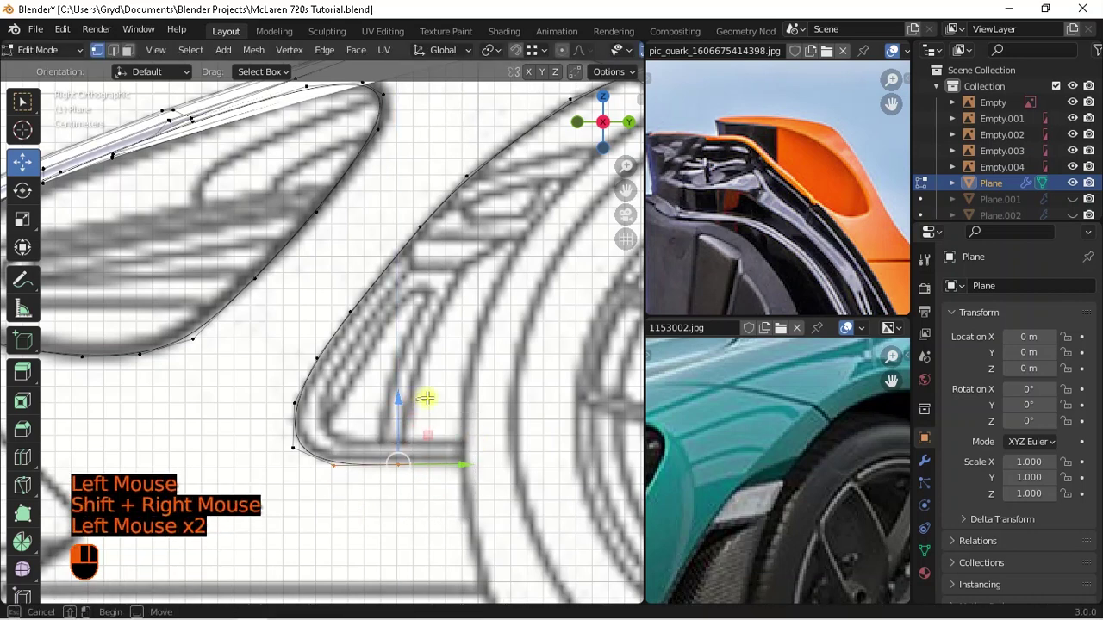
key(ctrl+z)
drag(404, 393, 413, 392)
- Extrude the rear corner of the intake's lower edge down the wheel arch in two segments, ending at the lower blueprint line
scroll(436, 415, down, 2)
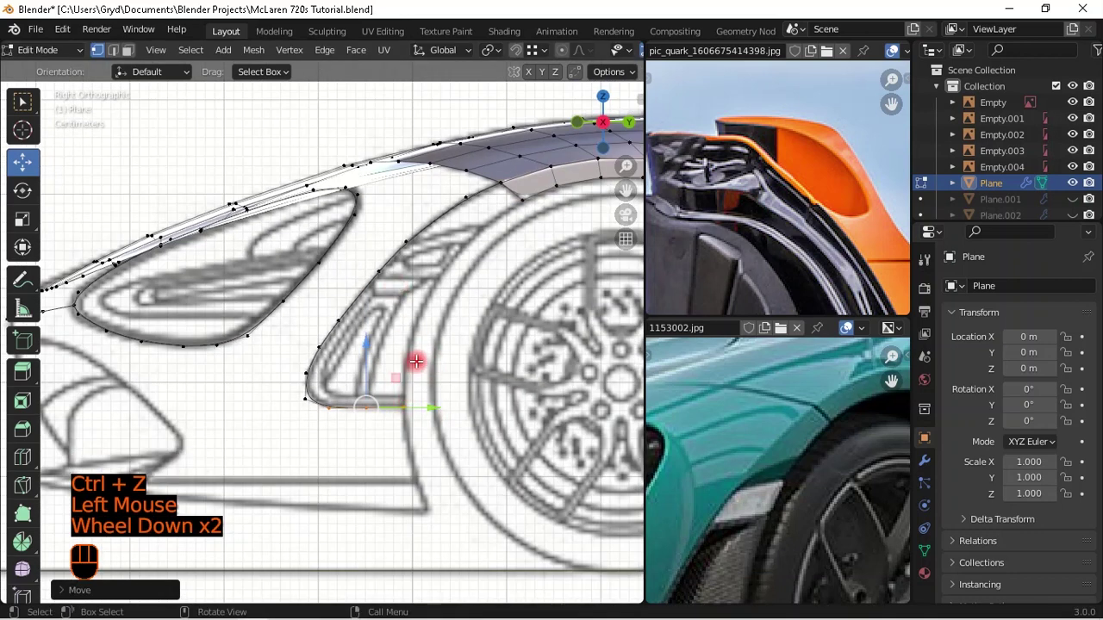
click(422, 417)
key(e)
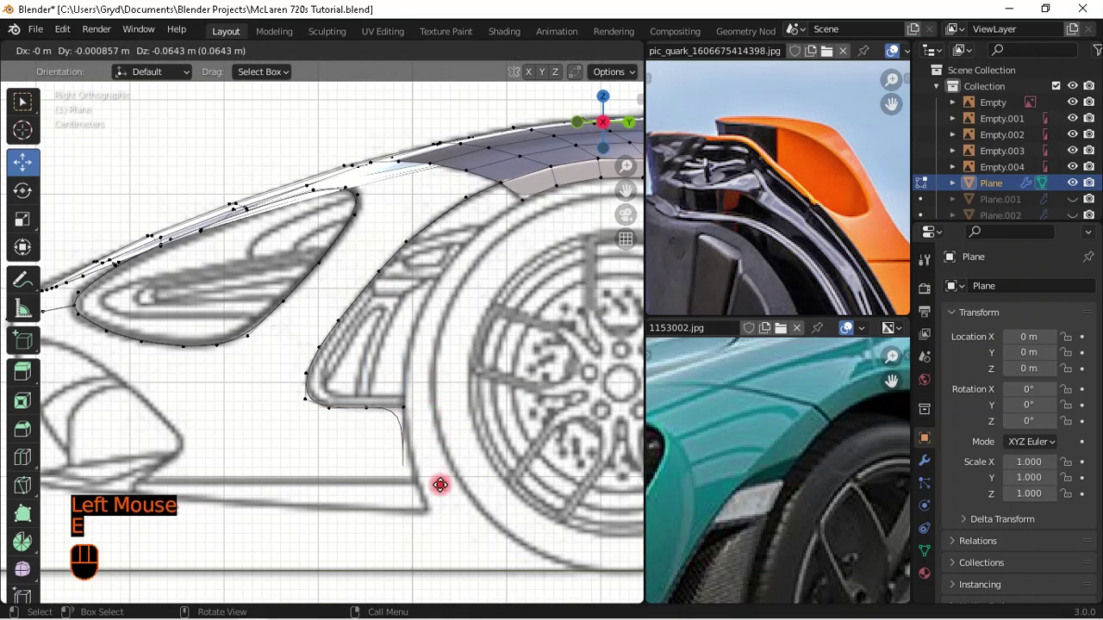
shift+click(467, 264)
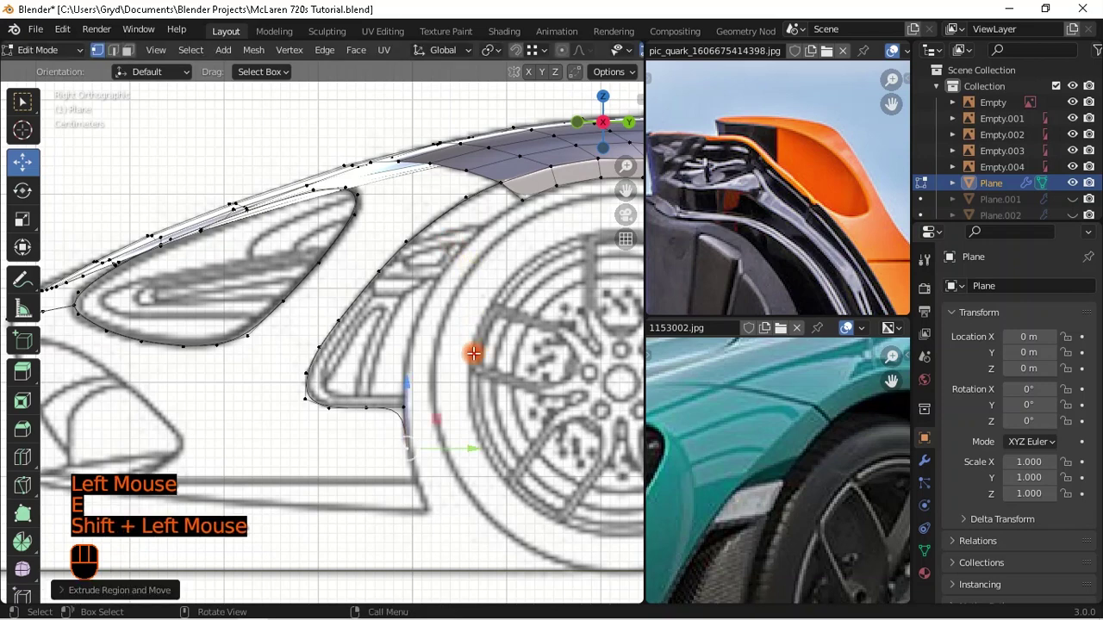
shift+click(477, 482)
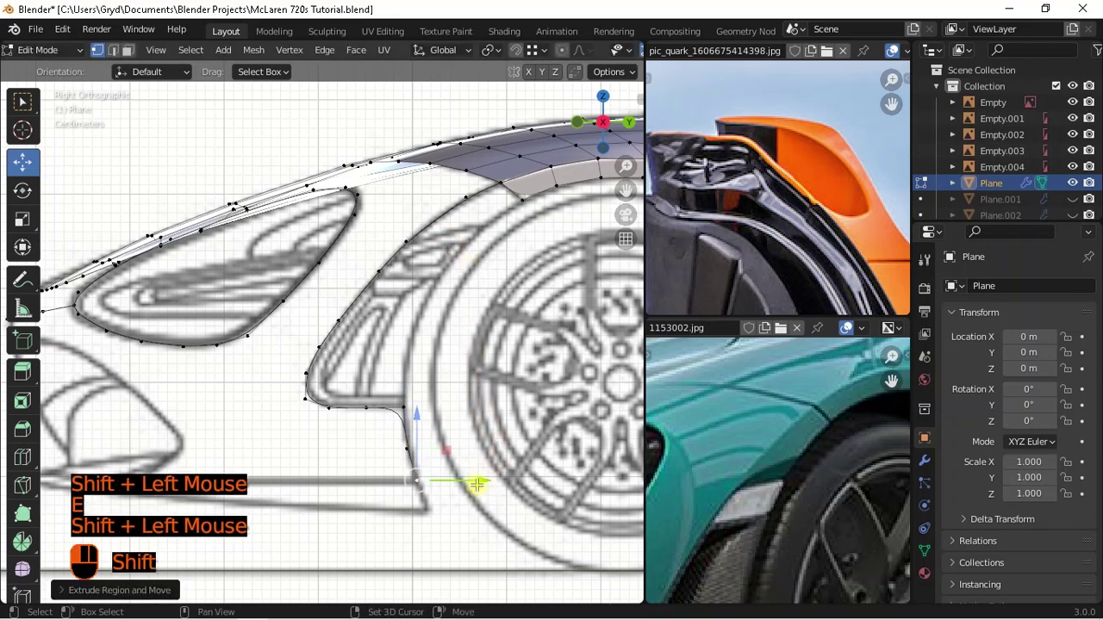
scroll(373, 503, down, 2)
shift+middle_drag(373, 502, 397, 358)
scroll(463, 349, up, 2)
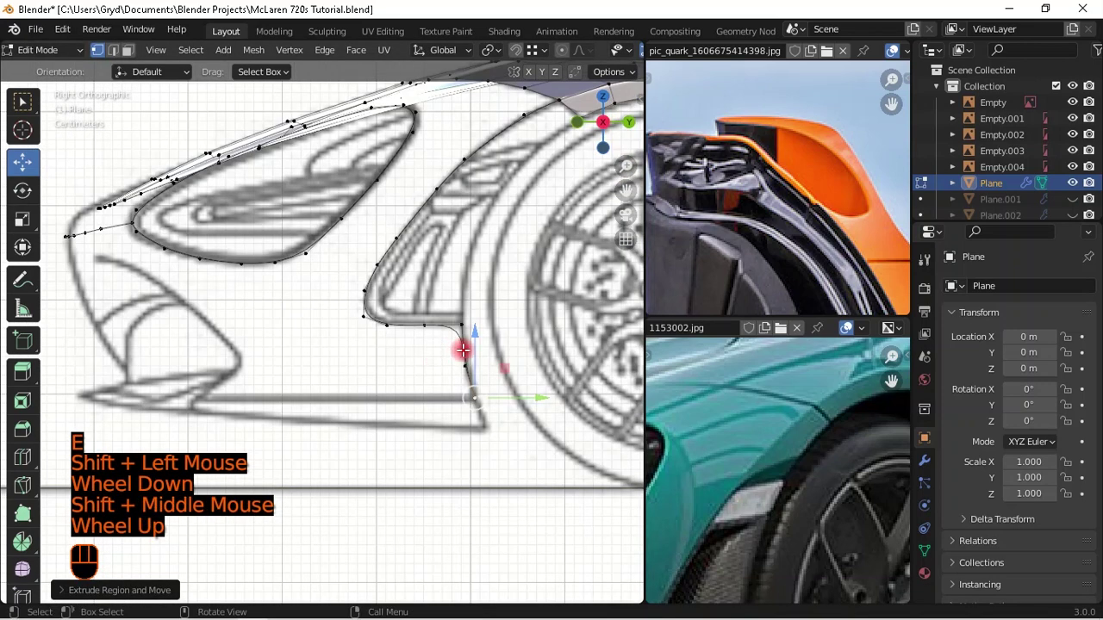
- Move the middle vertex of the new wheel arch edge slightly so it sits on the blueprint's arch line
click(524, 377)
key(g)
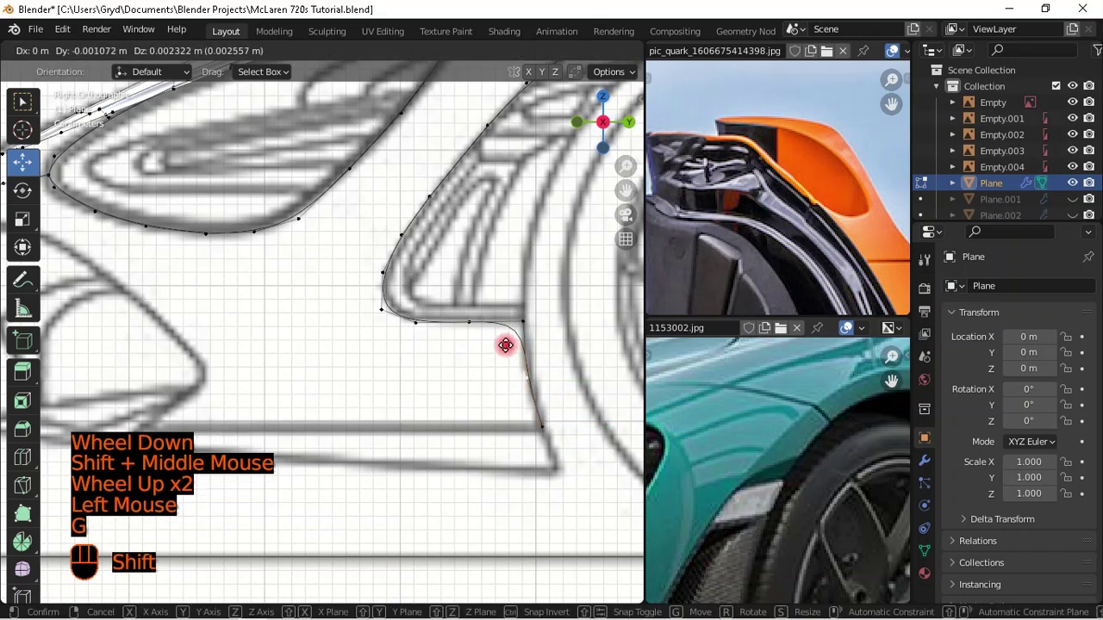
shift+click(506, 345)
scroll(492, 345, down, 1)
shift+middle_drag(492, 344, 475, 328)
scroll(451, 345, down, 1)
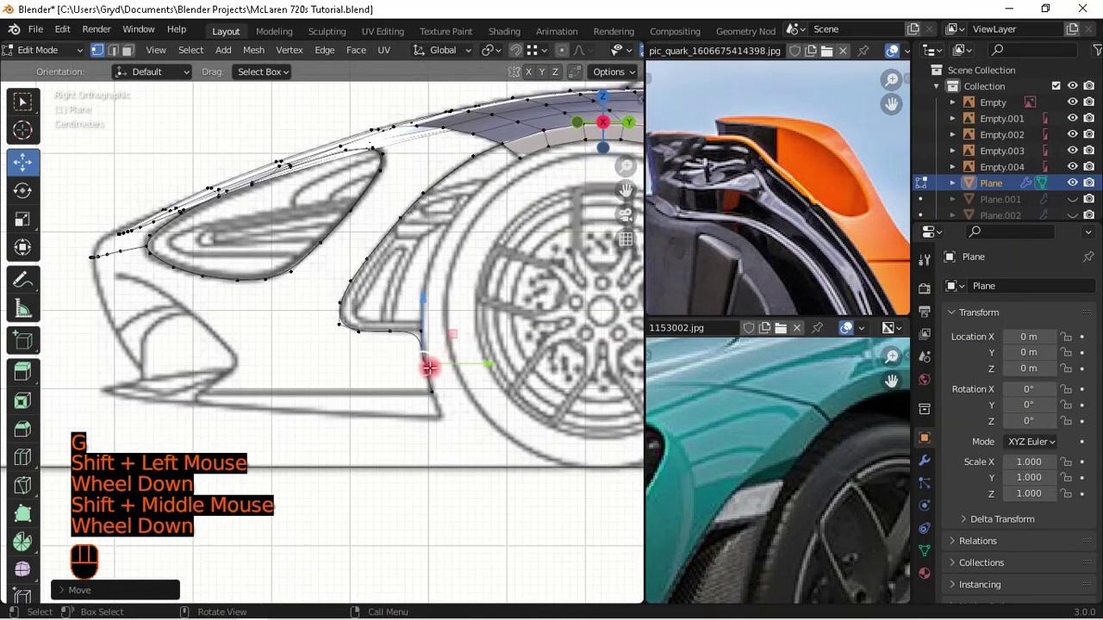
- In the front view, move three vertices of the intake's front outline inward along X to match the blueprint
key(KP_1)
shift+middle_drag(480, 335, 370, 365)
scroll(371, 365, up, 1)
shift+middle_drag(433, 384, 473, 357)
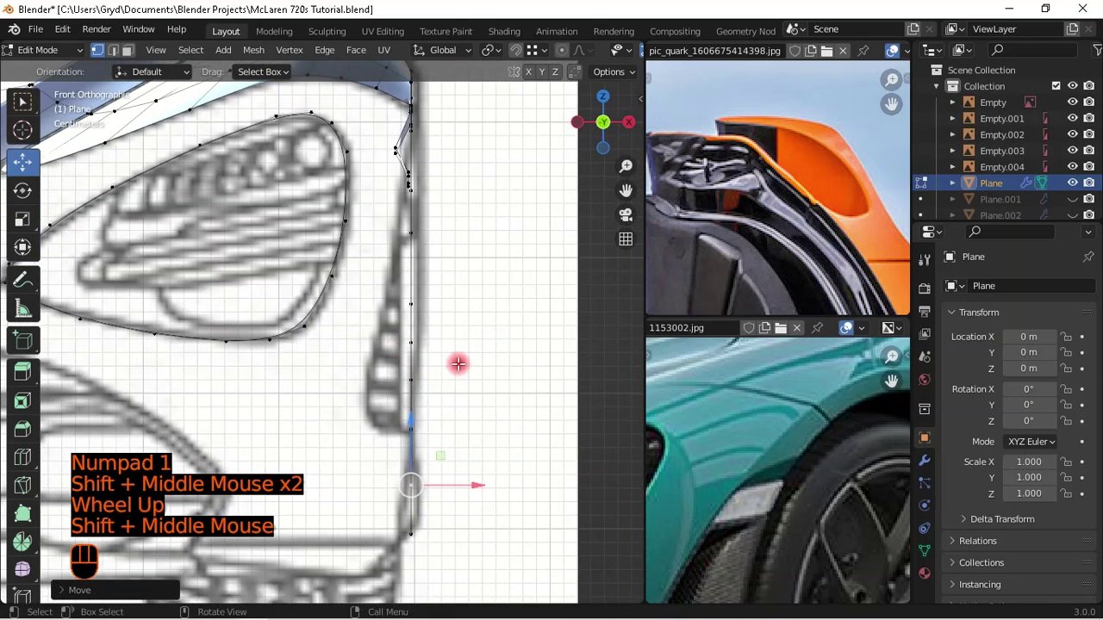
scroll(396, 381, up, 2)
scroll(395, 365, down, 2)
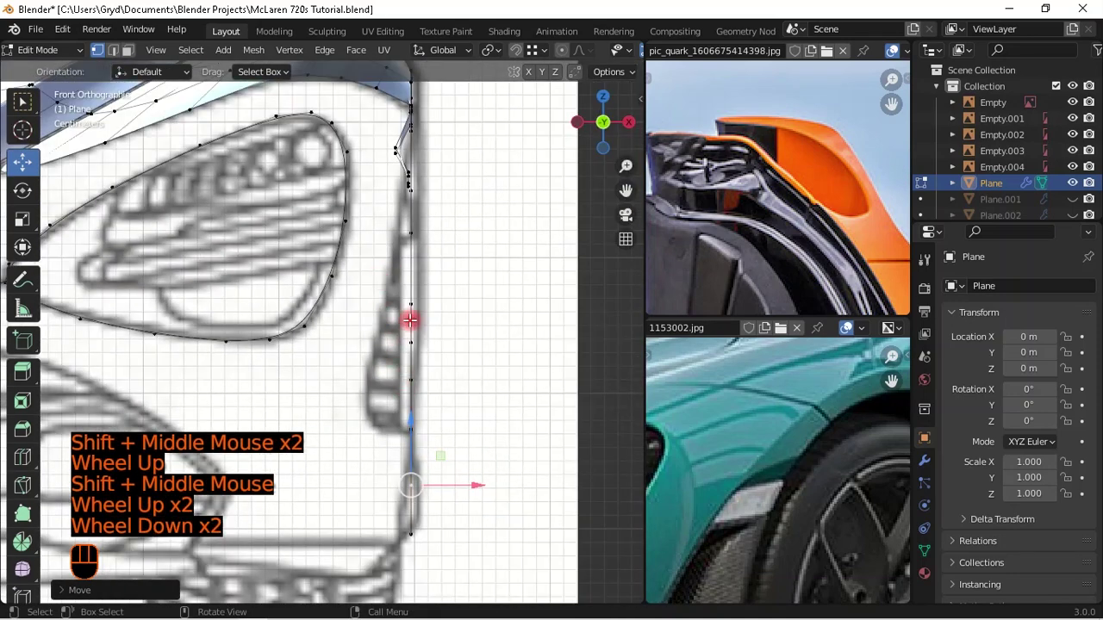
scroll(406, 308, up, 1)
click(431, 292)
drag(481, 299, 295, 321)
click(448, 344)
shift+drag(485, 352, 385, 355)
click(449, 388)
drag(483, 386, 443, 390)
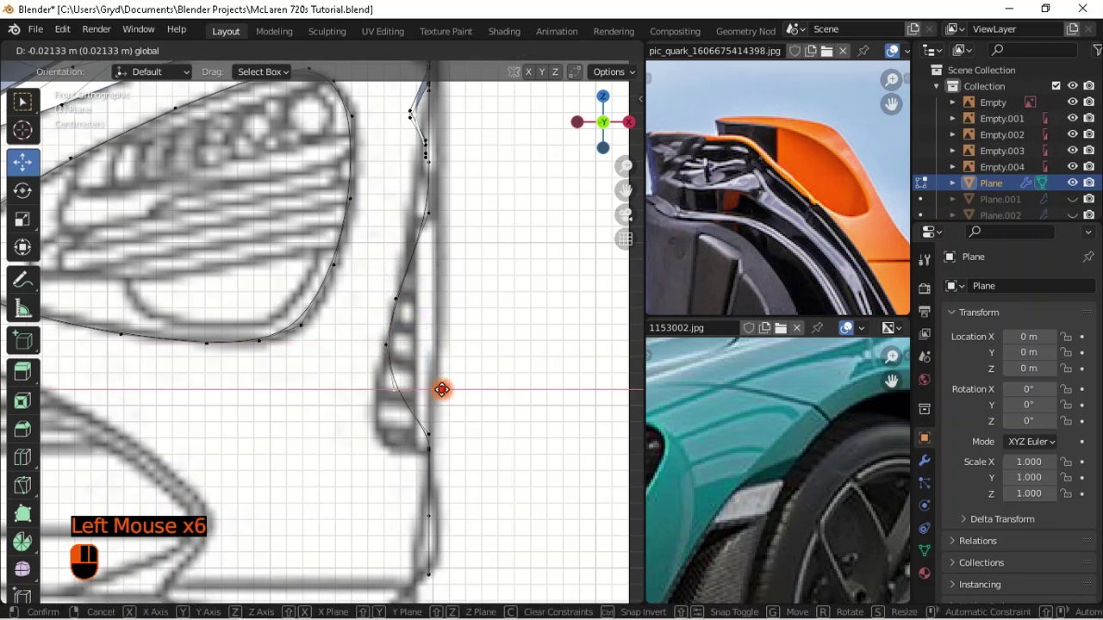
shift+drag(290, 373, 293, 373)
- Move the intake's lower front corner and lower-edge vertices inward along X to the front blueprint's outline
click(428, 435)
mouse_move(492, 436)
middle_down()
mouse_move(455, 453)
mouse_move(486, 421)
middle_up()
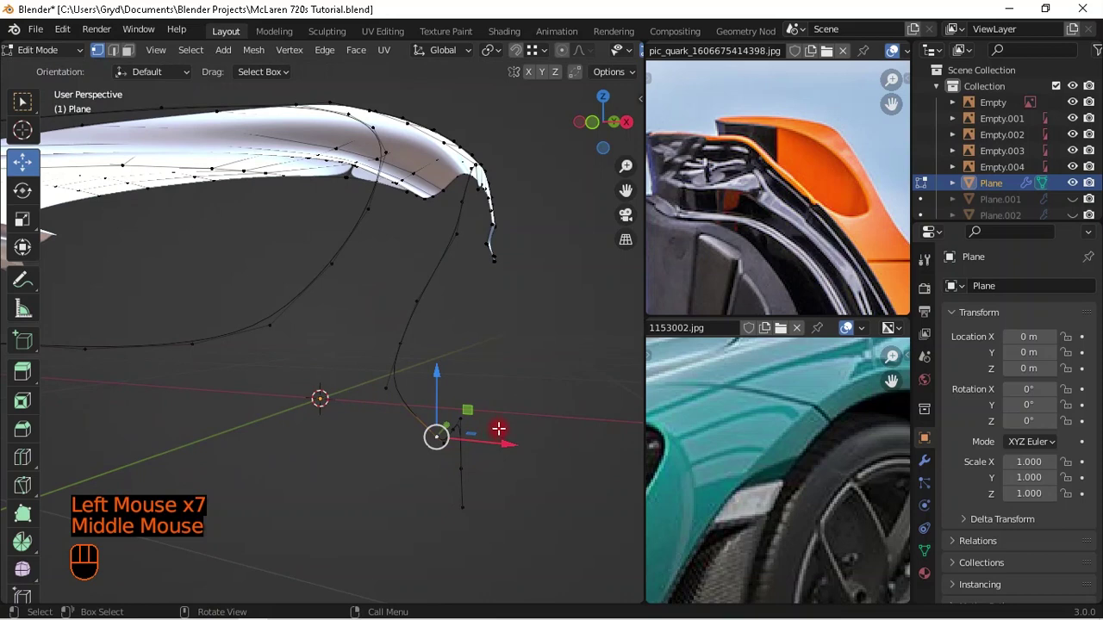
key(KP_1)
click(422, 446)
drag(512, 440, 391, 451)
ctrl+drag(342, 408, 465, 448)
middle_drag(465, 448, 401, 463)
click(409, 435)
key(KP_1)
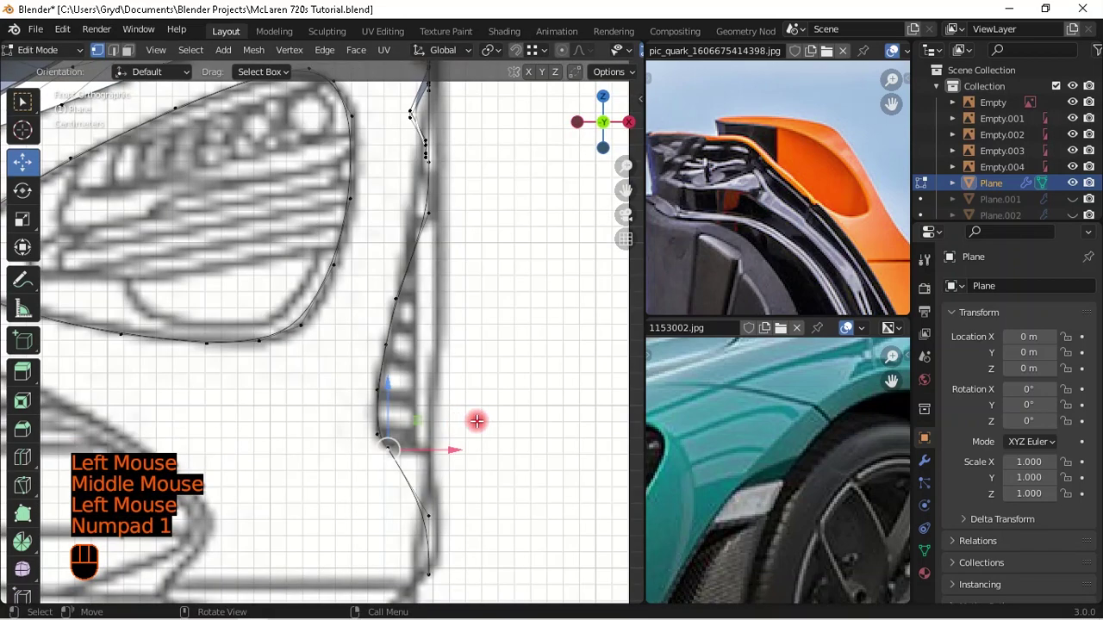
- Select the middle and rear vertices of the intake's lower edge and move them back outward along X
middle_drag(471, 466, 467, 443)
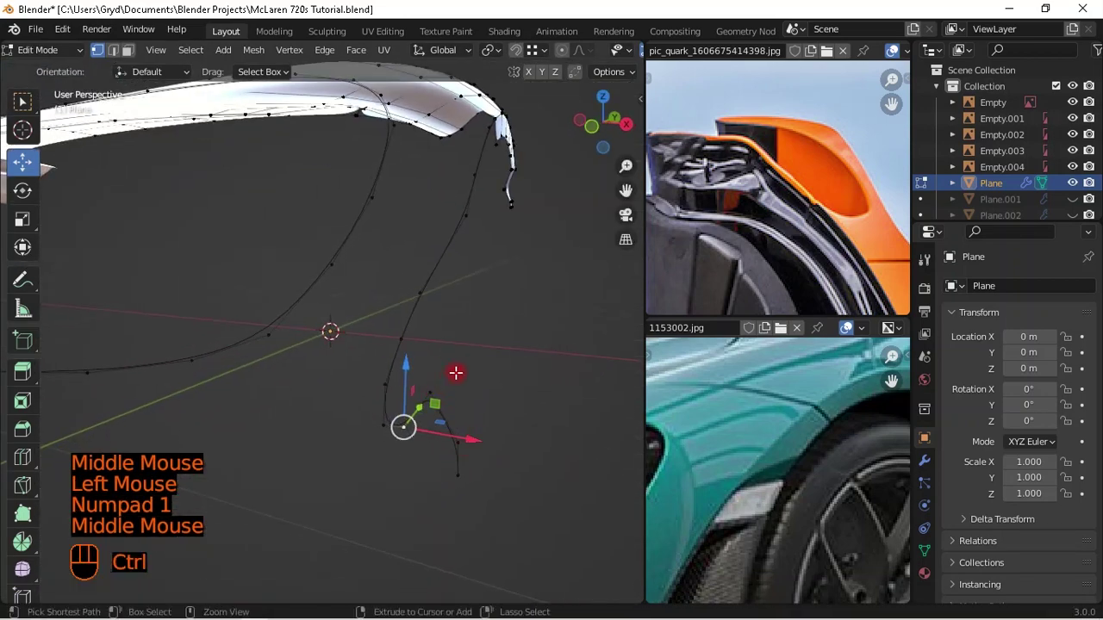
ctrl+click(432, 396)
shift+click(418, 419)
key(KP_1)
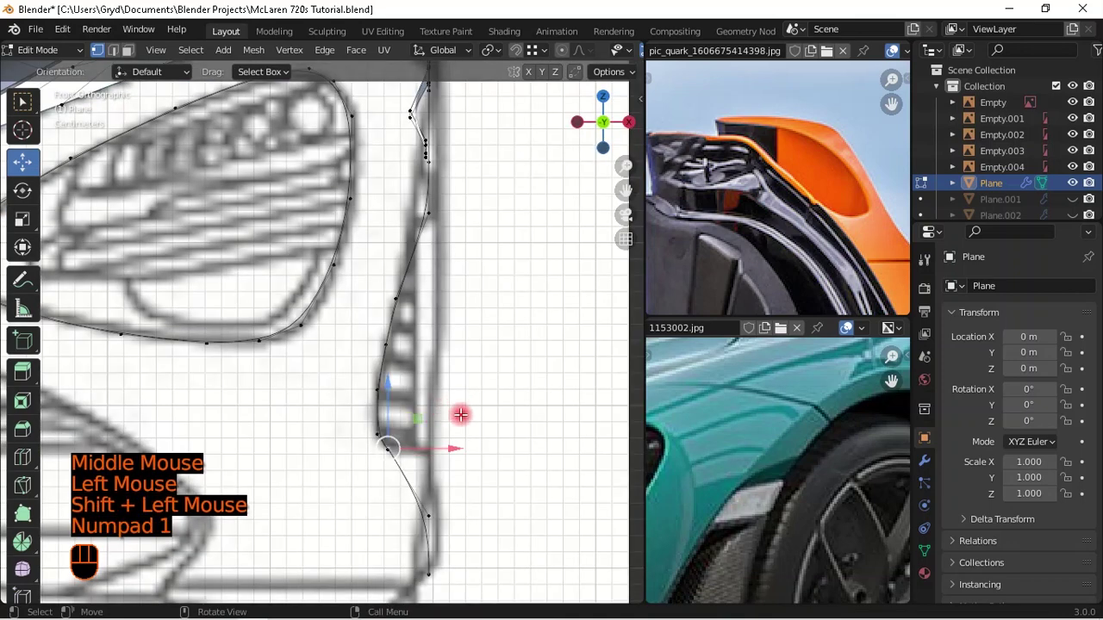
drag(440, 446, 517, 458)
drag(628, 494, 627, 494)
- Deselect the rear corner and reposition the lower edge's middle vertex inward along X
middle_drag(385, 378, 501, 403)
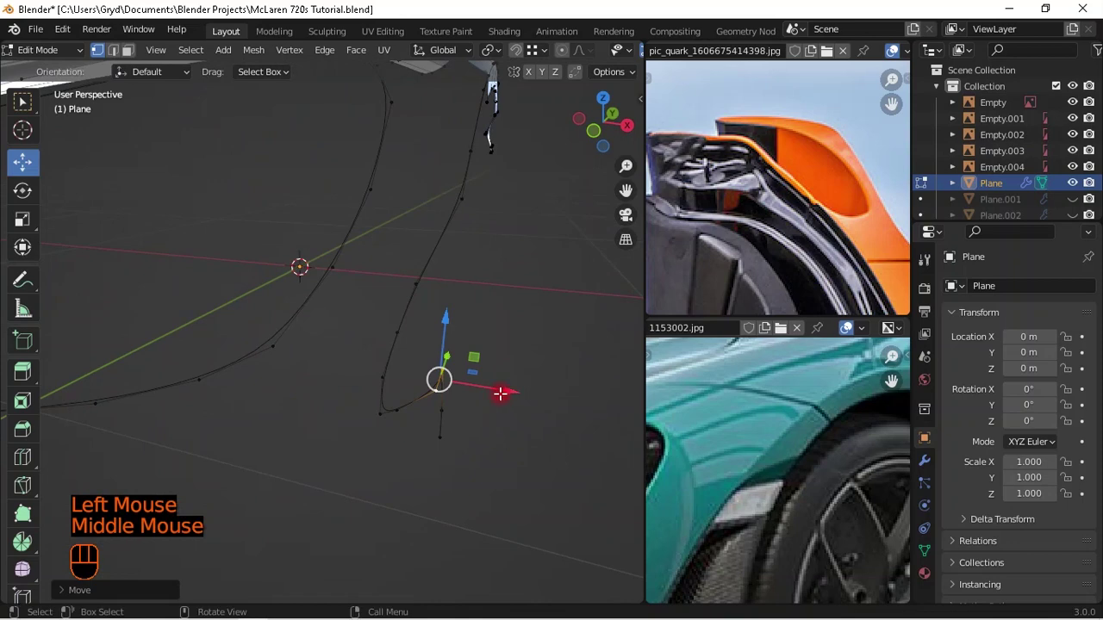
shift+click(464, 398)
key(KP_1)
drag(482, 451, 432, 455)
middle_drag(492, 399, 351, 472)
scroll(344, 495, down, 2)
drag(318, 484, 338, 483)
- Move an upper vertex of the intake outline inward along X to follow the front blueprint
scroll(710, 404, down, 1)
middle_drag(710, 404, 845, 526)
middle_drag(448, 485, 433, 382)
click(434, 382)
key(KP_1)
scroll(456, 221, up, 1)
shift+middle_drag(456, 222, 452, 428)
scroll(399, 426, up, 1)
drag(424, 456, 373, 465)
- Move the next higher outline vertex inward along X and nudge the one below it slightly outward
click(381, 387)
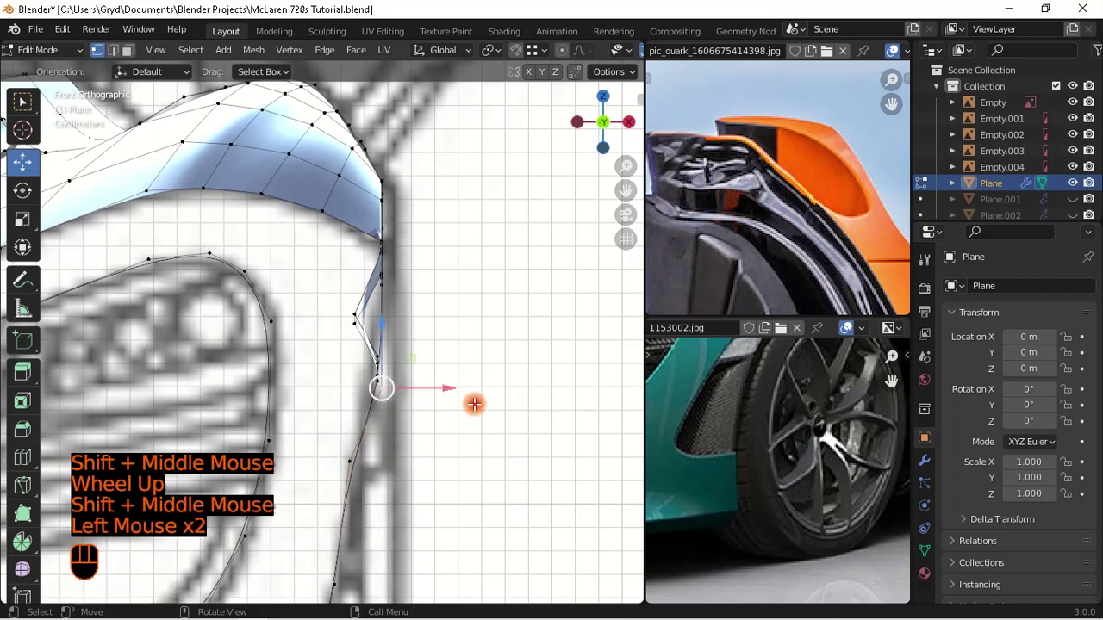
middle_drag(475, 402, 453, 422)
key(KP_1)
drag(441, 387, 328, 390)
click(354, 463)
drag(384, 460, 418, 468)
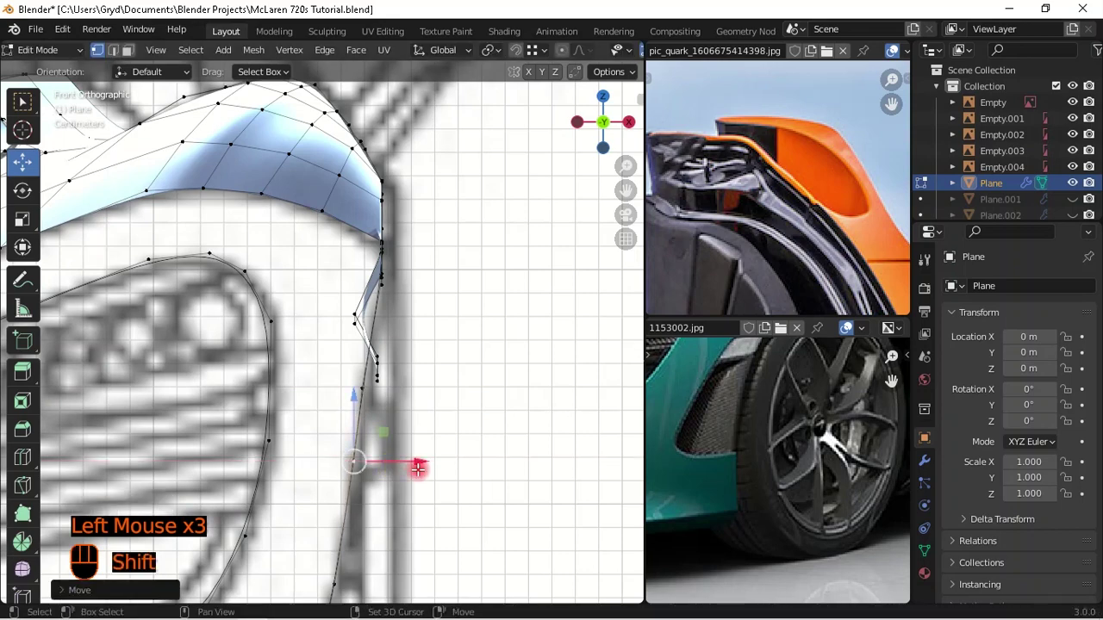
- Switch to wireframe display and move the outline vertex just below the fender inward along X
scroll(422, 457, down, 3)
shift+middle_drag(438, 443, 460, 399)
scroll(448, 293, up, 1)
scroll(428, 347, up, 1)
shift+middle_drag(448, 293, 489, 289)
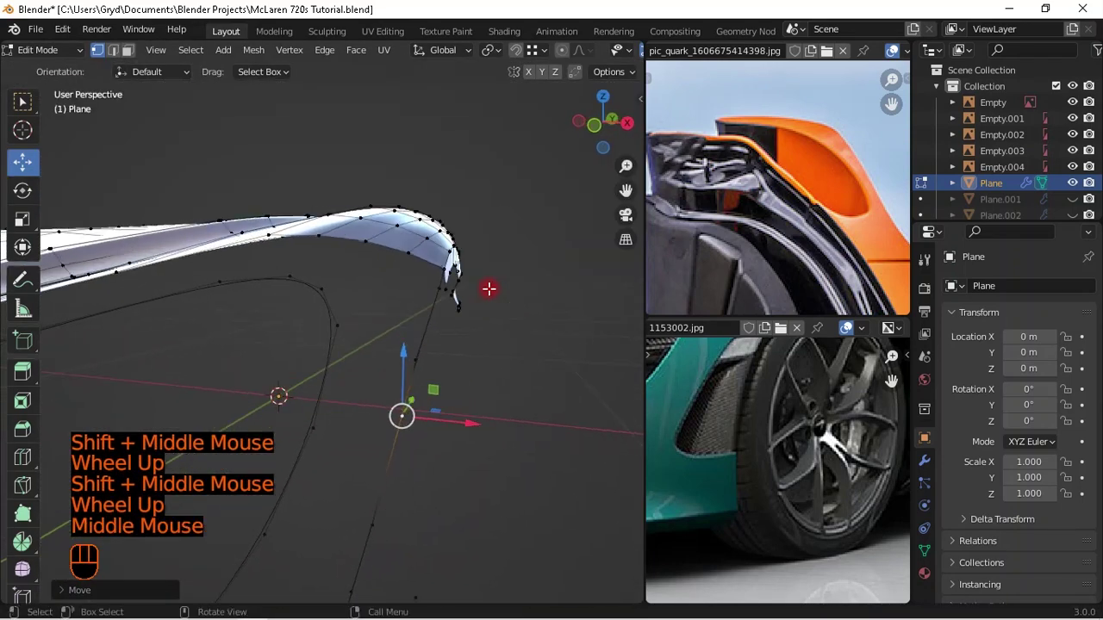
click(438, 299)
key(KP_1)
click(421, 300)
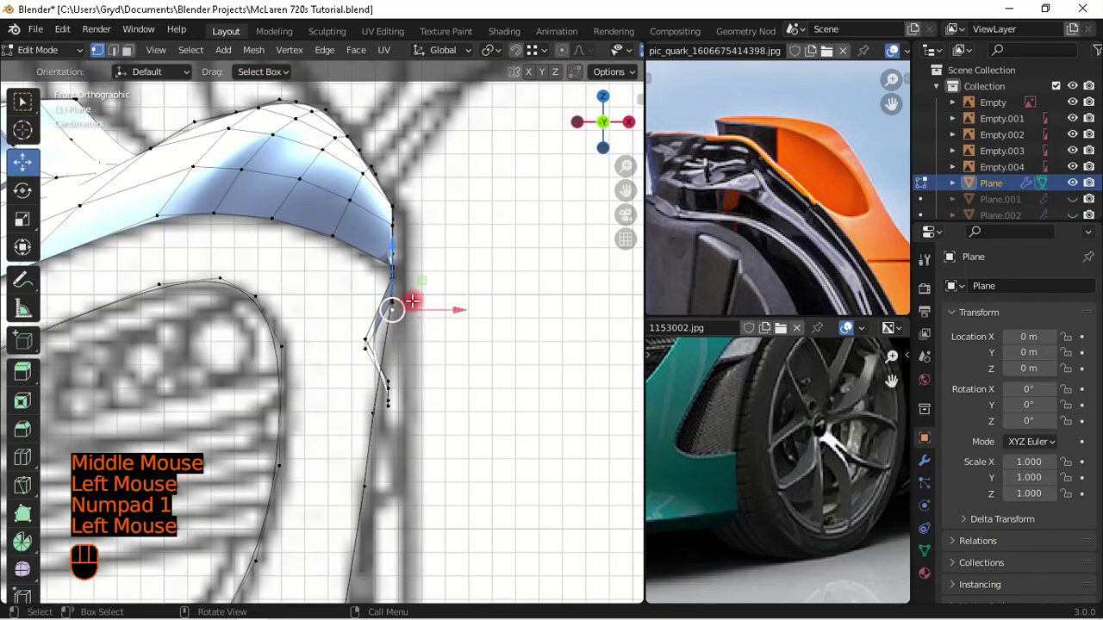
click(396, 301)
middle_drag(495, 313, 401, 353)
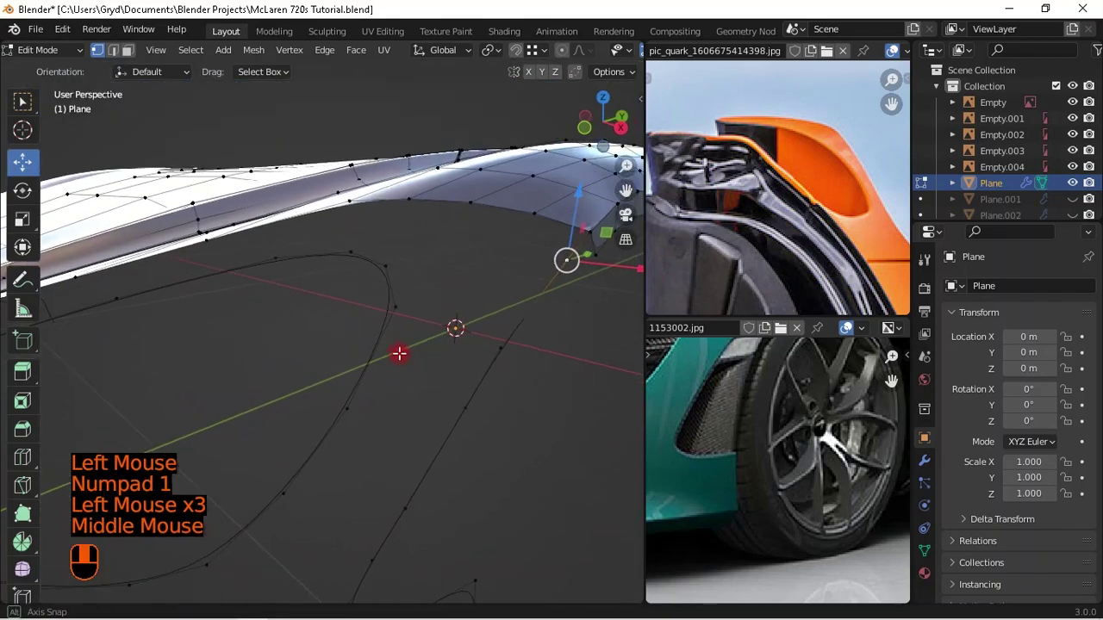
scroll(498, 324, down, 2)
shift+middle_drag(498, 324, 402, 376)
key(KP_1)
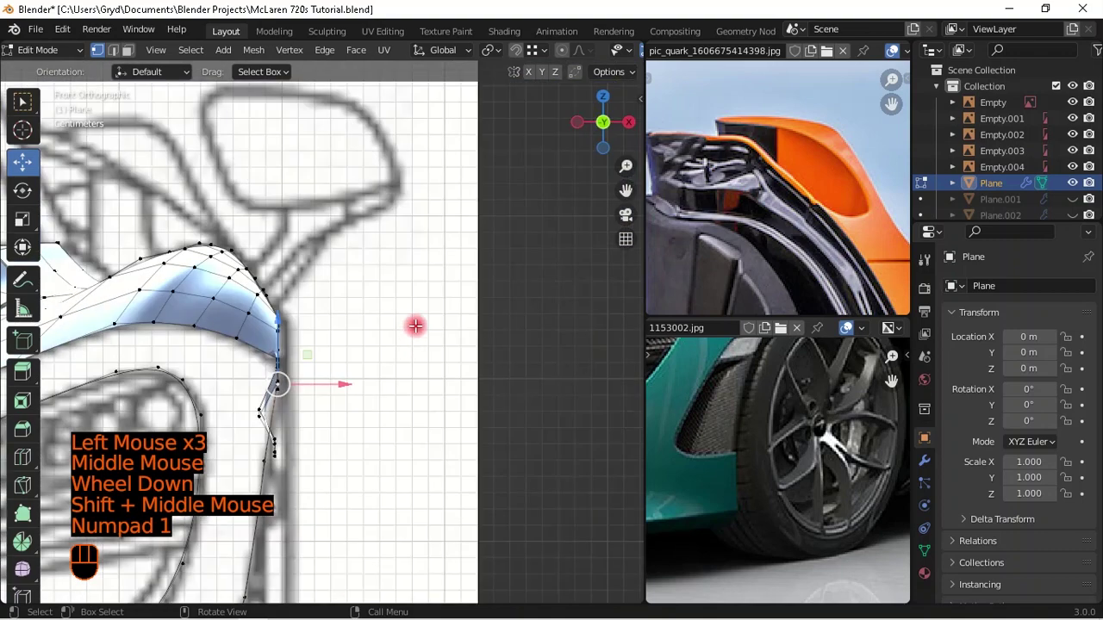
scroll(413, 322, up, 2)
shift+middle_drag(374, 411, 401, 322)
key(shift+z)
drag(377, 328, 350, 336)
- Adjust the neighbouring upper outline vertex along X to smooth the curve beneath the fender
shift+middle_drag(408, 423, 458, 331)
click(366, 324)
drag(379, 344, 417, 346)
- Move the middle and bottom vertices of the wheel arch edge inward along X to match the front blueprint
scroll(417, 346, down, 2)
shift+middle_drag(423, 337, 401, 375)
scroll(401, 376, up, 2)
click(415, 456)
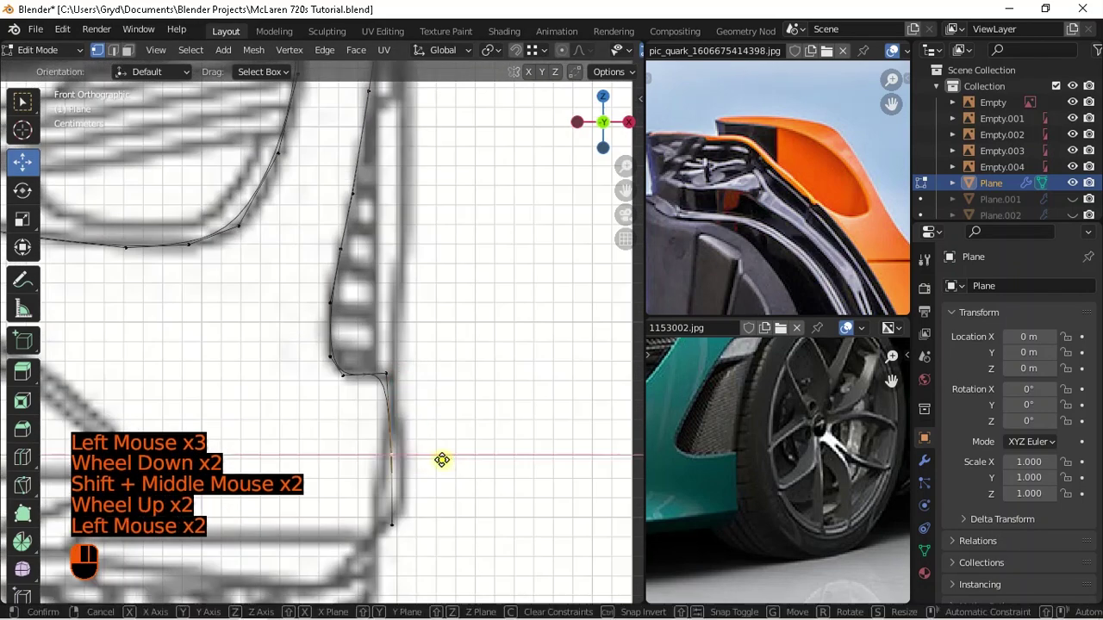
drag(443, 460, 430, 459)
click(395, 524)
drag(440, 519, 502, 571)
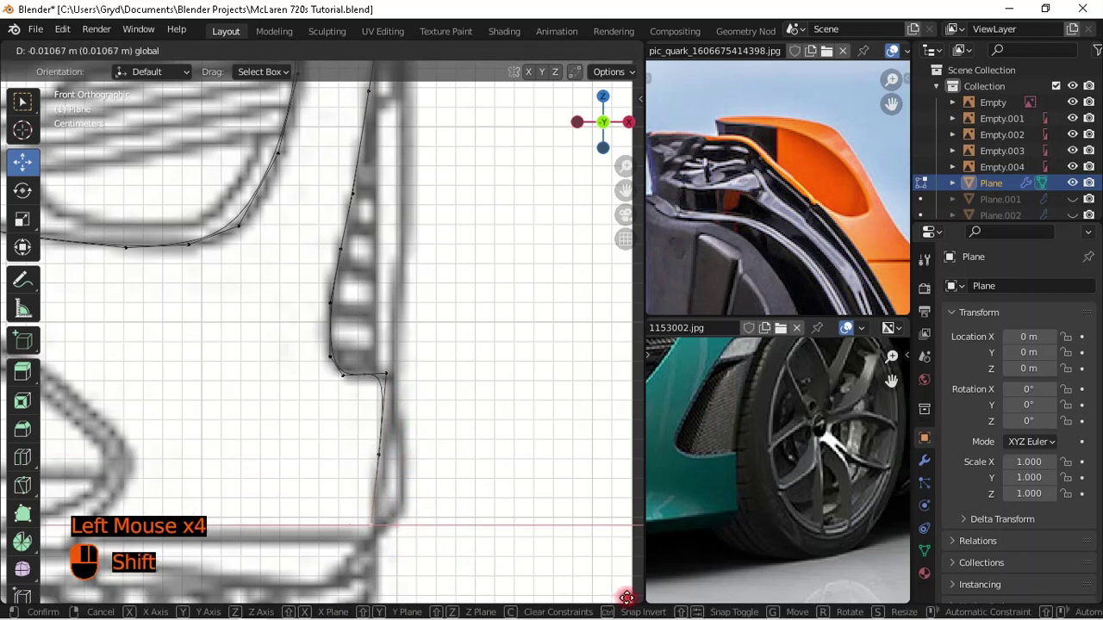
shift+drag(631, 601, 509, 468)
- In the side view, move the middle vertex of the intake's front outline about 0.017 m up and back along the blueprint curve
scroll(509, 468, down, 2)
shift+middle_drag(423, 283, 456, 349)
scroll(456, 350, down, 1)
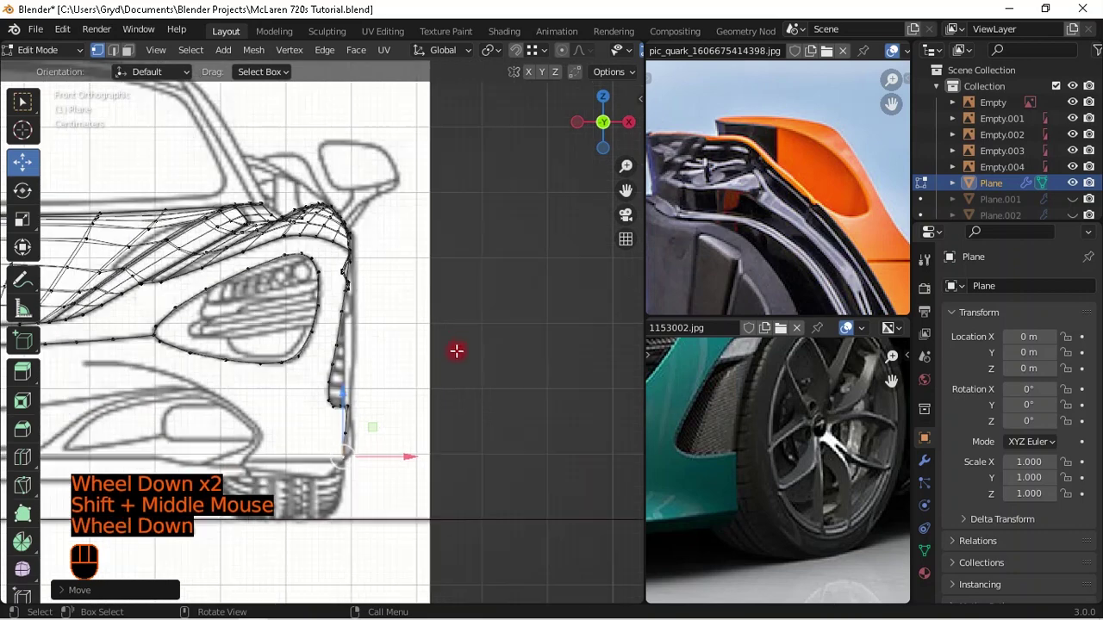
key(KP_3)
shift+scroll(459, 278, up, 2)
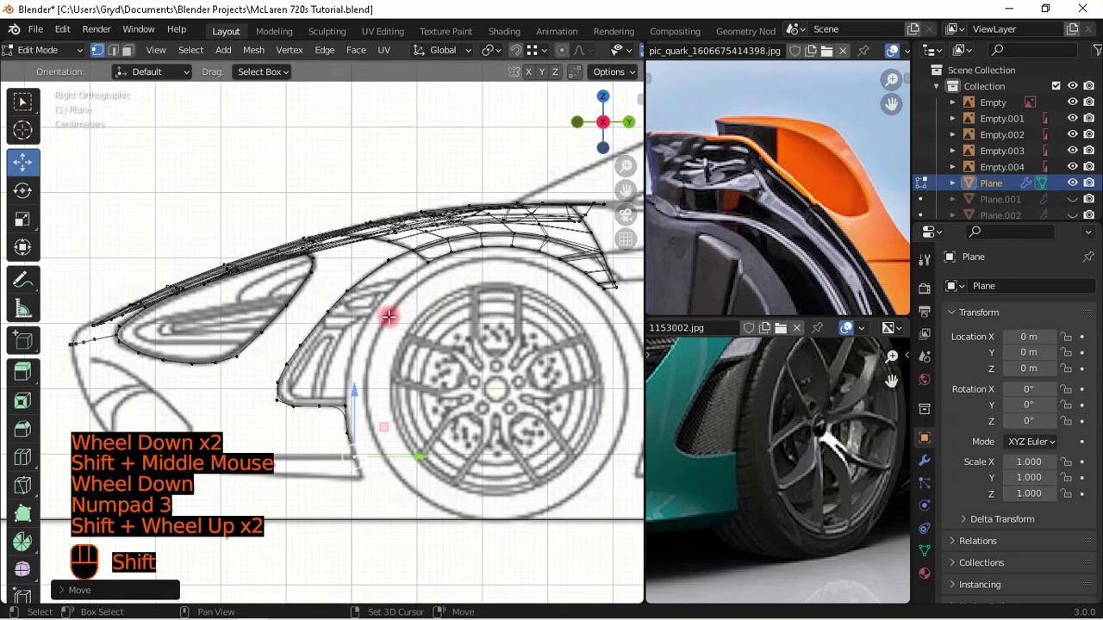
scroll(349, 362, up, 2)
scroll(394, 295, up, 1)
mouse_move(384, 320)
shift+middle_down()
mouse_move(394, 296)
mouse_move(381, 315)
shift+middle_up()
click(308, 324)
scroll(332, 365, down, 1)
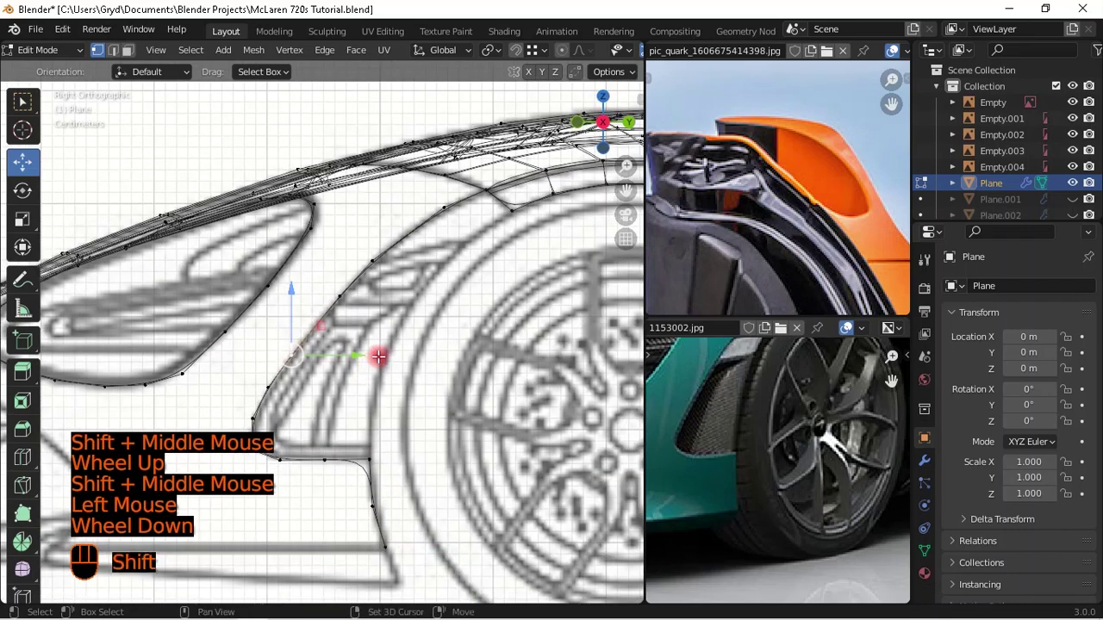
shift+middle_drag(376, 357, 388, 337)
key(g)
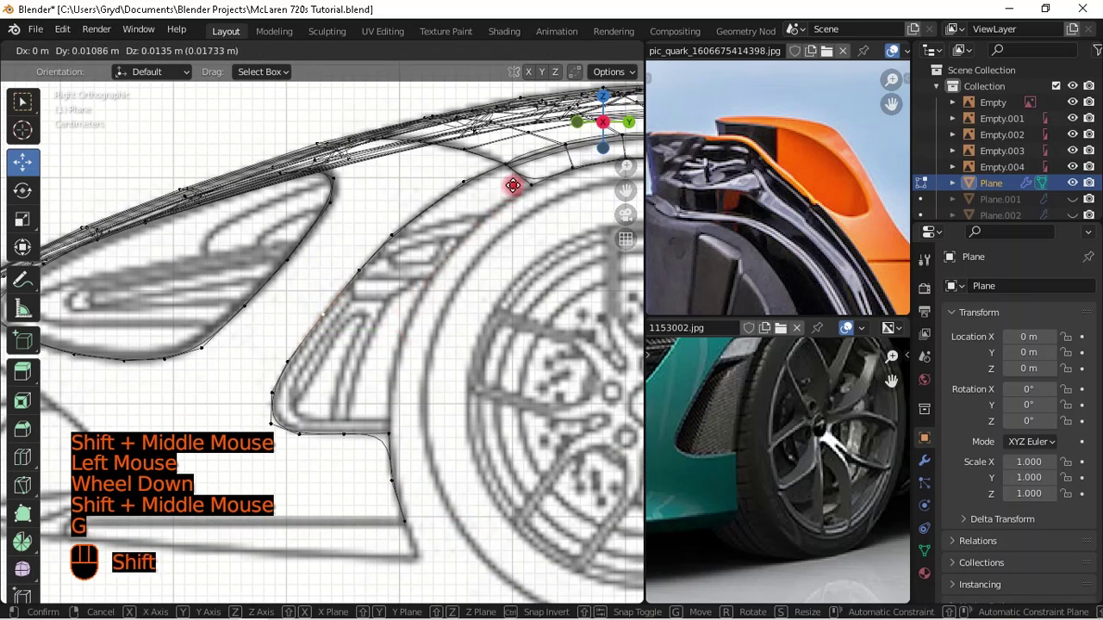
shift+click(504, 169)
- Move the next lower vertex of the intake's front outline up and back to even out the spacing
click(287, 362)
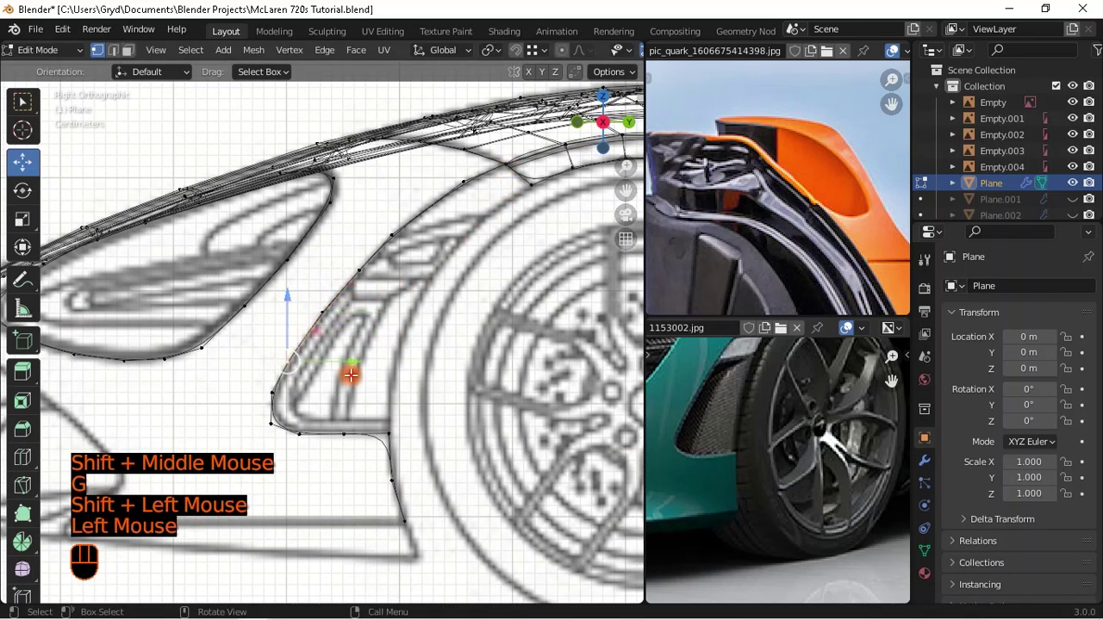
key(g)
shift+click(407, 290)
scroll(399, 321, down, 1)
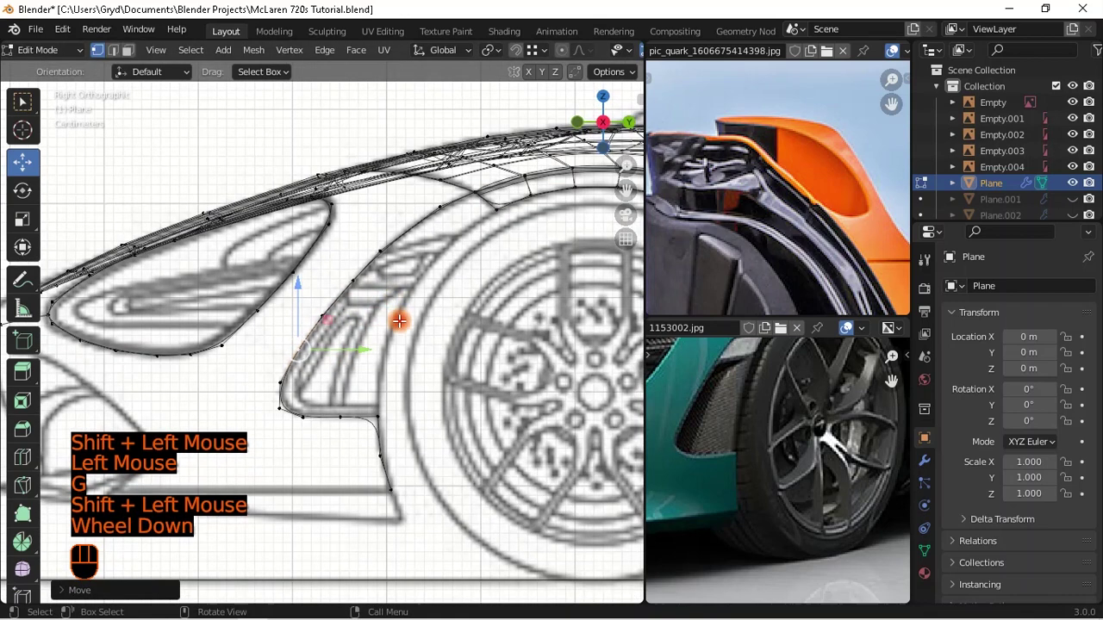
- In the front view, realign the repositioned intake outline vertices with the blueprint's side contour
key(KP_1)
scroll(373, 364, up, 2)
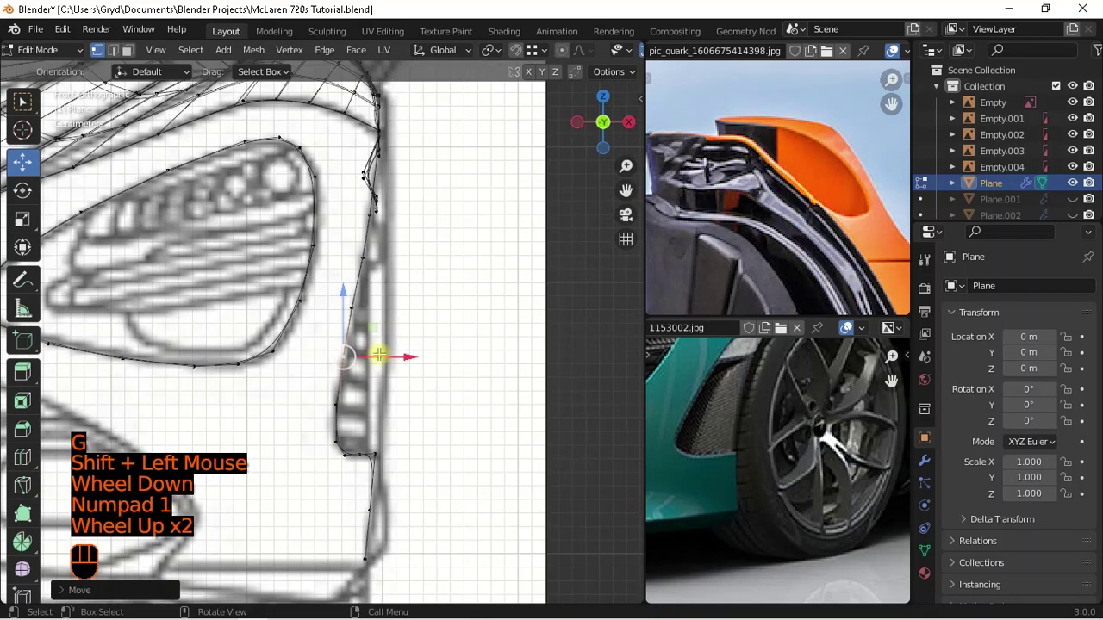
click(380, 354)
click(368, 310)
click(388, 306)
key(g)
shift+click(401, 311)
- Select the vertex path along the intake outline and compare it with the blueprint from above
scroll(402, 334, down, 2)
shift+middle_drag(401, 334, 352, 421)
scroll(266, 409, up, 1)
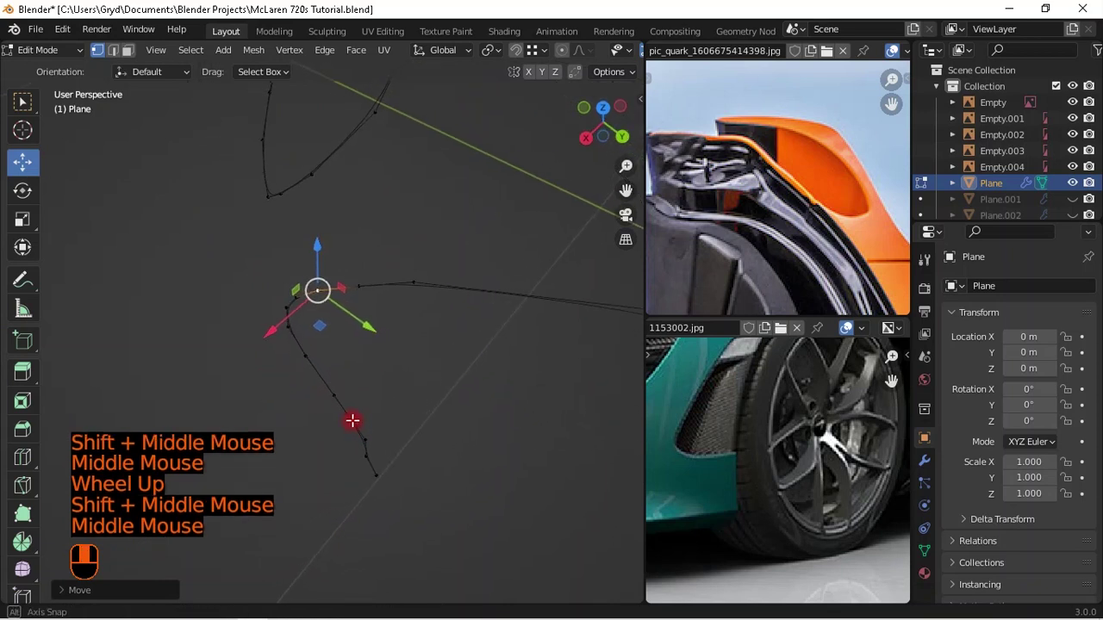
click(352, 421)
ctrl+click(296, 340)
middle_drag(295, 340, 347, 371)
middle_drag(373, 422, 406, 485)
key(KP_7)
scroll(447, 174, up, 2)
shift+middle_drag(446, 174, 413, 354)
scroll(411, 328, down, 1)
scroll(410, 295, up, 1)
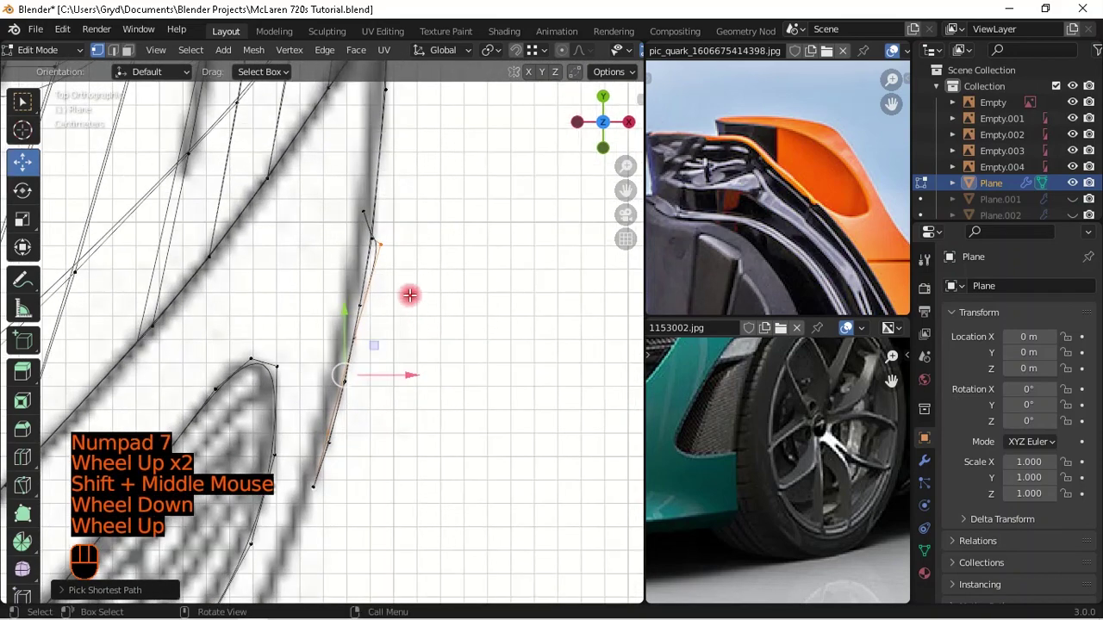
- Nudge the rear corner vertex of the intake's lower edge slightly inward along X in the top view
click(412, 248)
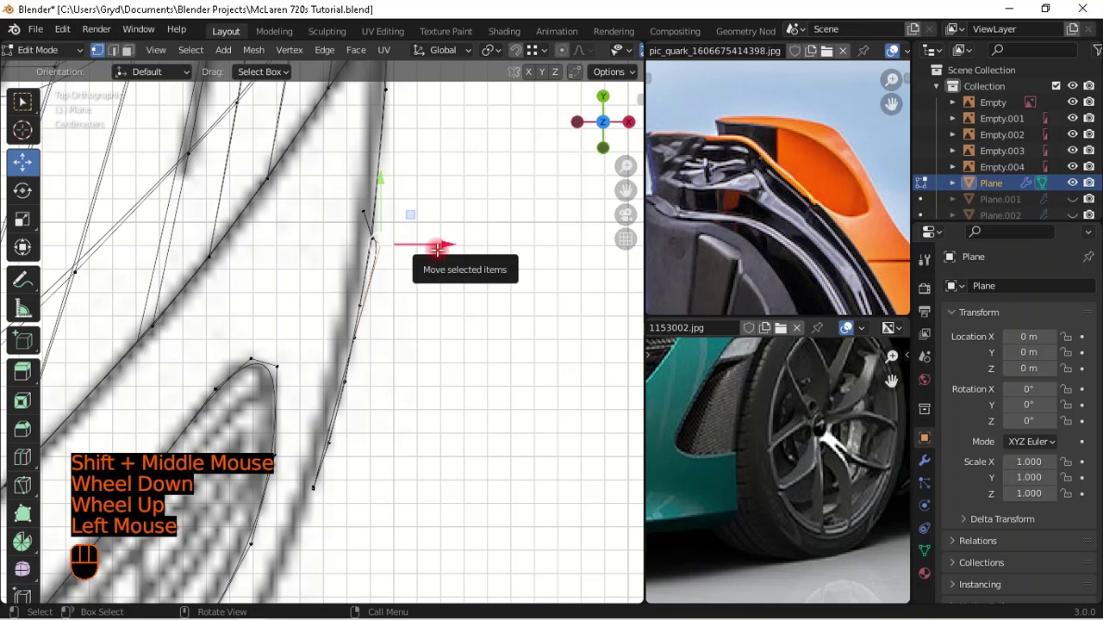
drag(437, 249, 423, 250)
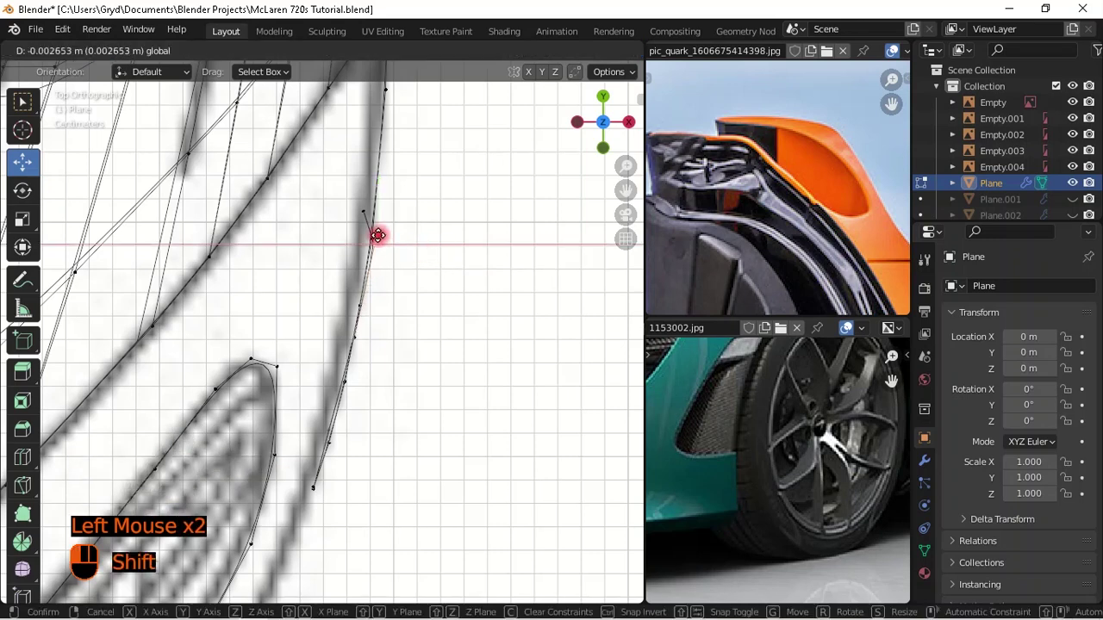
shift+drag(360, 223, 360, 223)
middle_drag(361, 223, 393, 342)
- Nudge the front and middle vertices of the intake's lower edge slightly outward along X
click(298, 445)
middle_drag(391, 450, 408, 453)
drag(345, 450, 356, 453)
click(347, 368)
drag(393, 374, 410, 378)
middle_drag(410, 377, 298, 298)
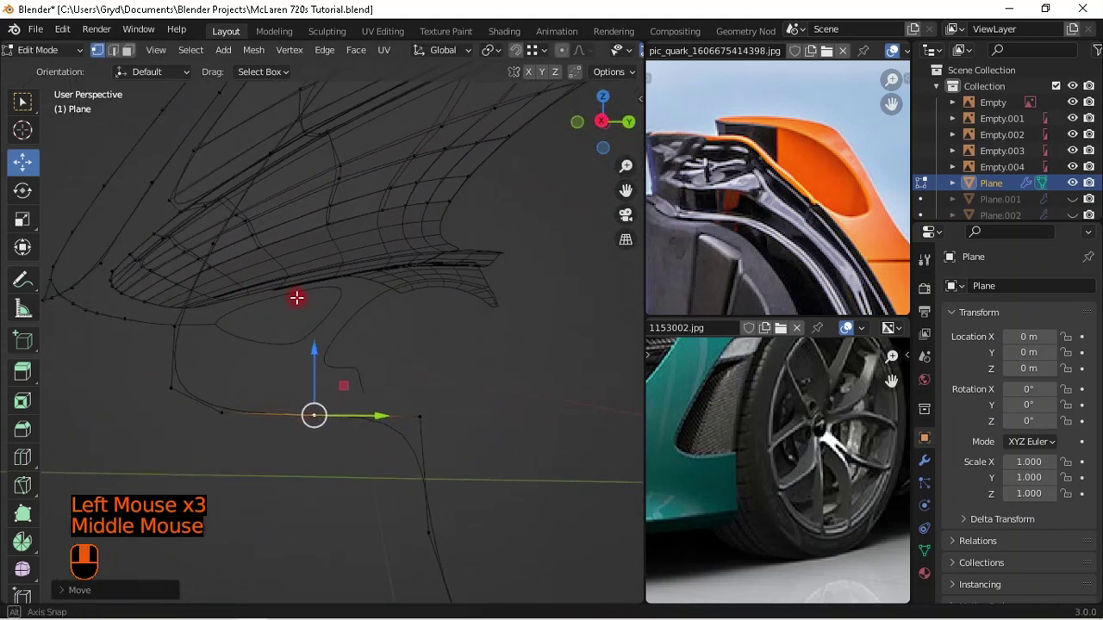
- Save the project file and bring the front bumper's side blueprint into view in the right orthographic view
scroll(344, 323, down, 2)
key(ctrl+s)
scroll(345, 325, down, 1)
scroll(345, 325, down, 1)
middle_drag(344, 324, 440, 367)
scroll(376, 352, up, 1)
key(KP_3)
scroll(392, 367, down, 2)
scroll(165, 301, up, 2)
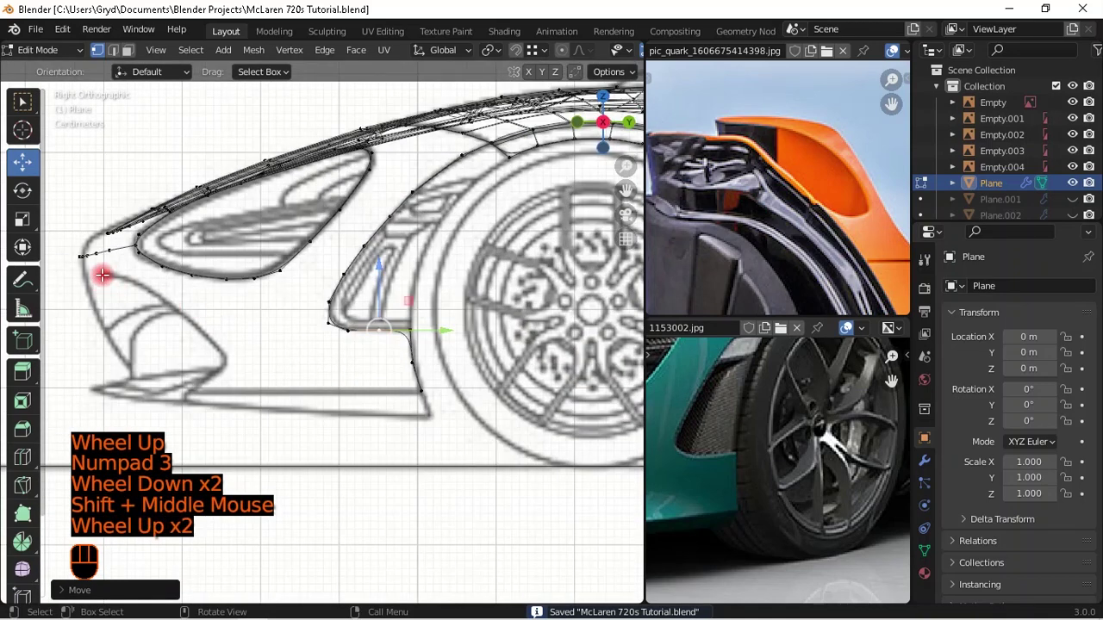
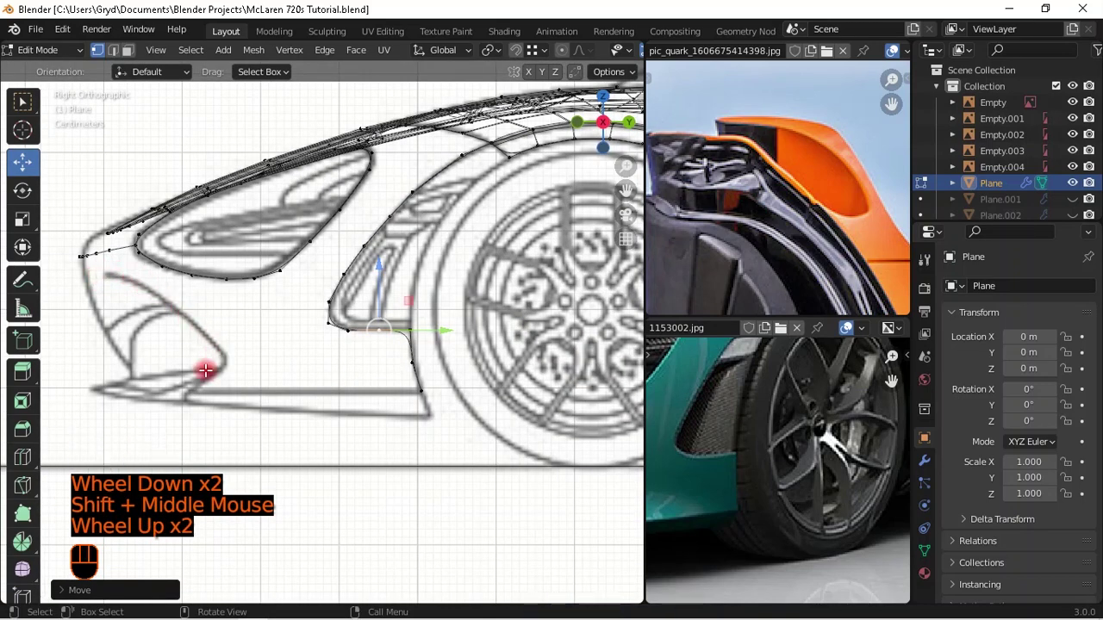
- Duplicate a vertex of the bumper's nose edge and place it at the start of the lower intake curve in side and front views
click(107, 252)
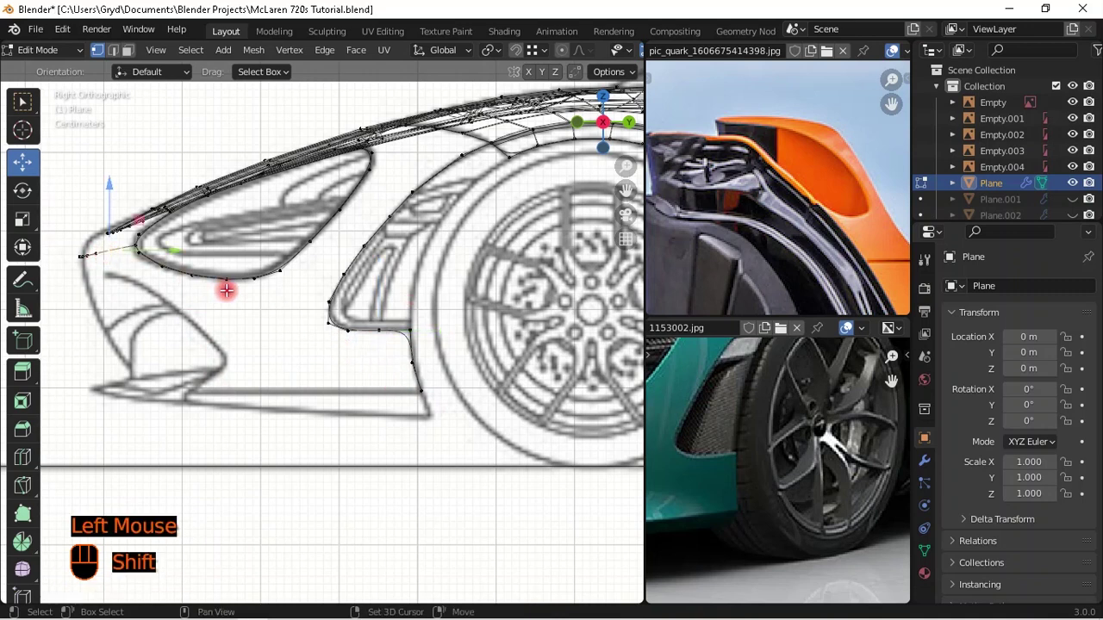
key(shift+d)
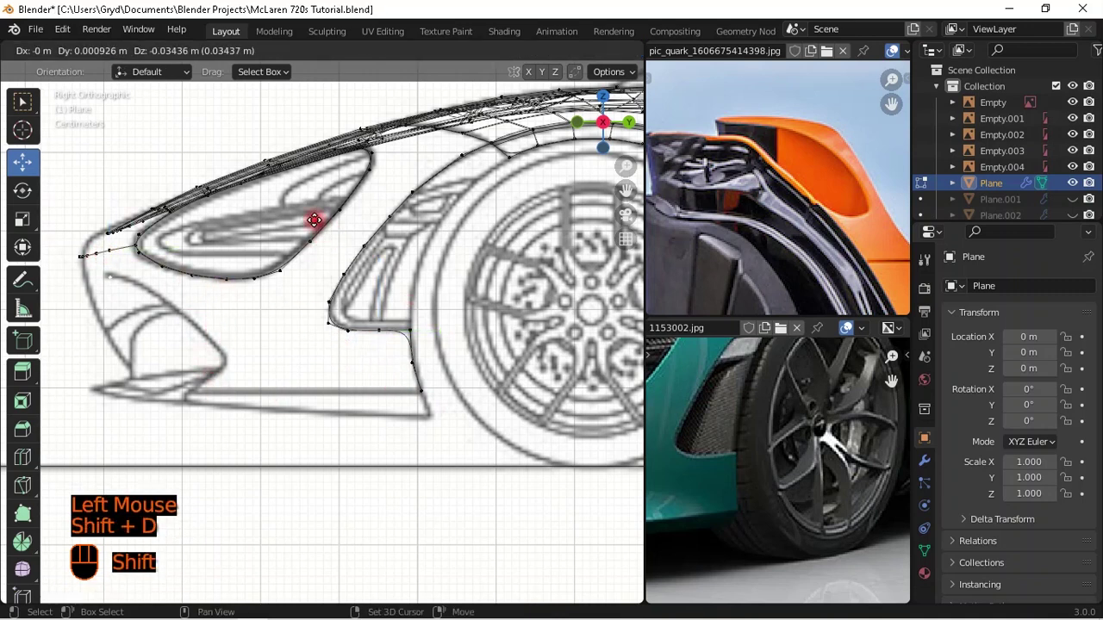
shift+click(106, 278)
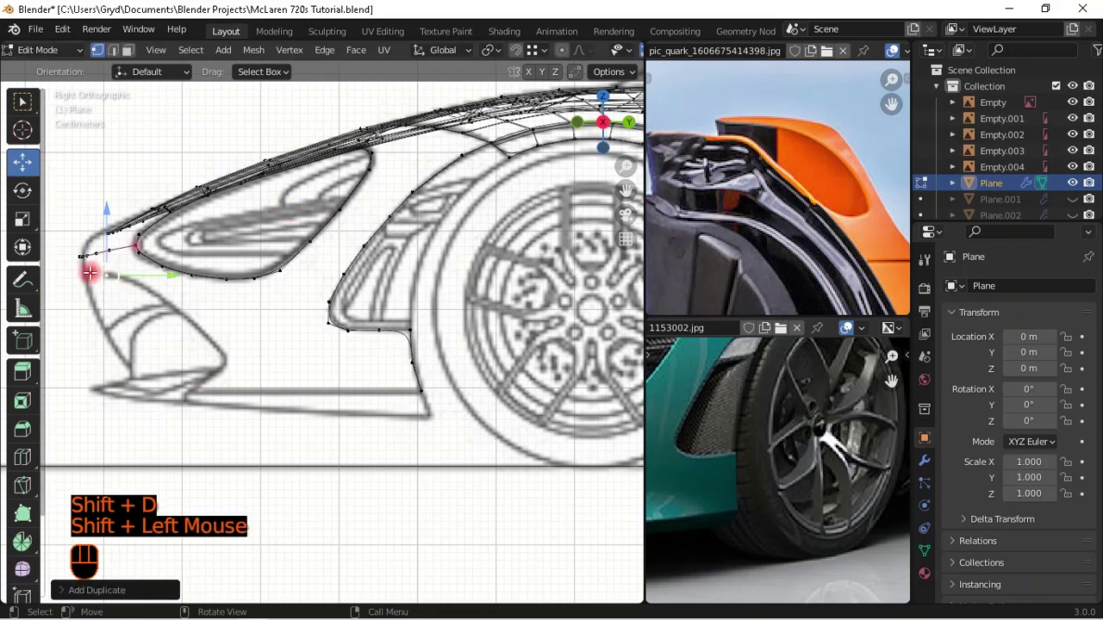
key(KP_1)
scroll(274, 294, up, 2)
shift+middle_drag(336, 306, 443, 319)
scroll(355, 358, up, 2)
key(g)
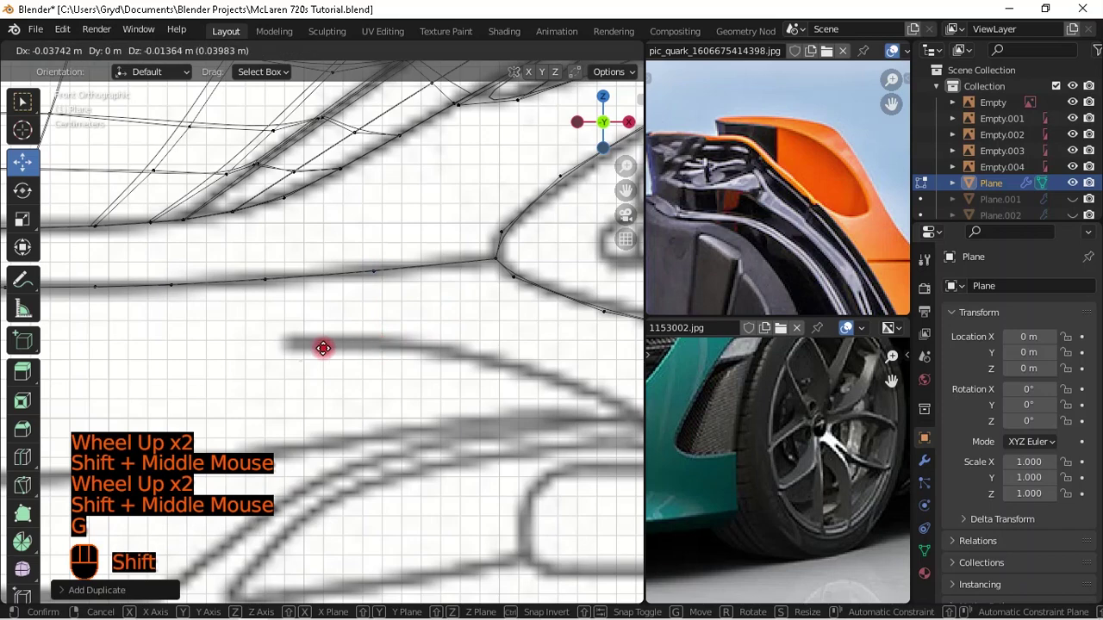
shift+click(190, 167)
- Extrude the duplicated vertex outward by about 0.055 m along the beginning of the lower curve in the front view
scroll(250, 276, down, 2)
shift+middle_drag(259, 284, 364, 328)
key(e)
key(shift)
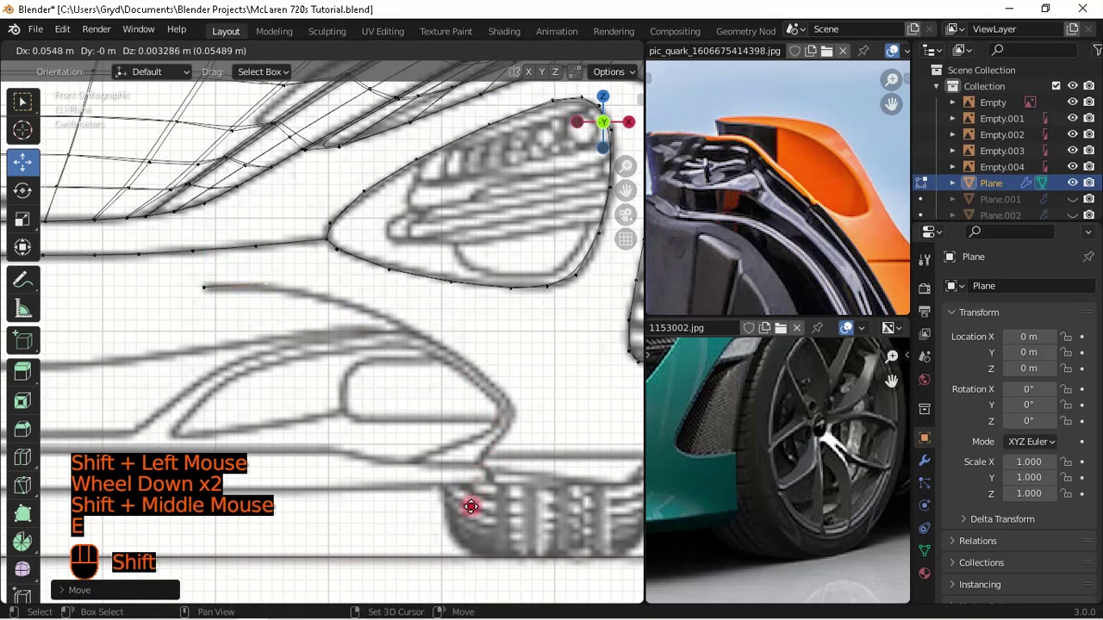
shift+click(364, 307)
shift+middle_drag(365, 307, 505, 376)
scroll(505, 376, up, 1)
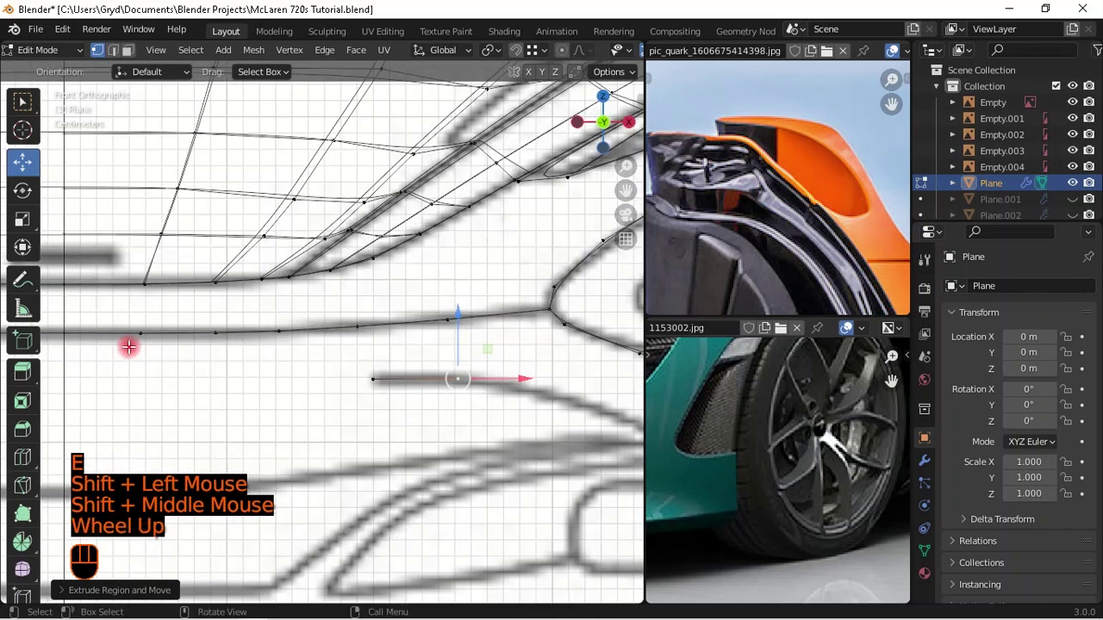
- Annotate guide strokes inward from the headlight outline's inner corner and outward along the lower intake curve
click(23, 276)
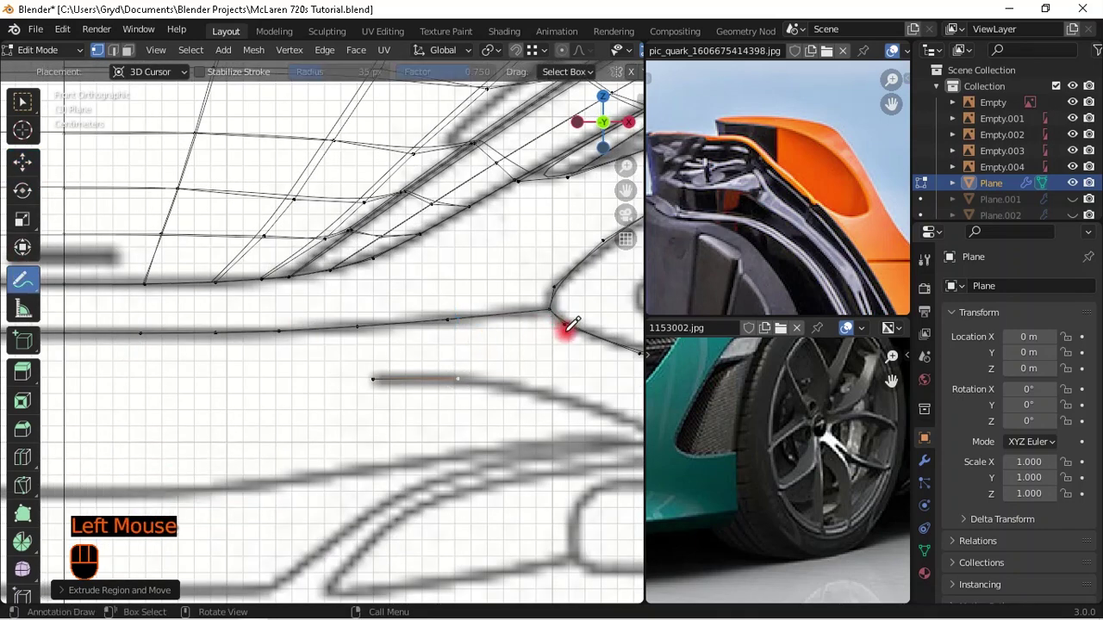
drag(565, 325, 459, 334)
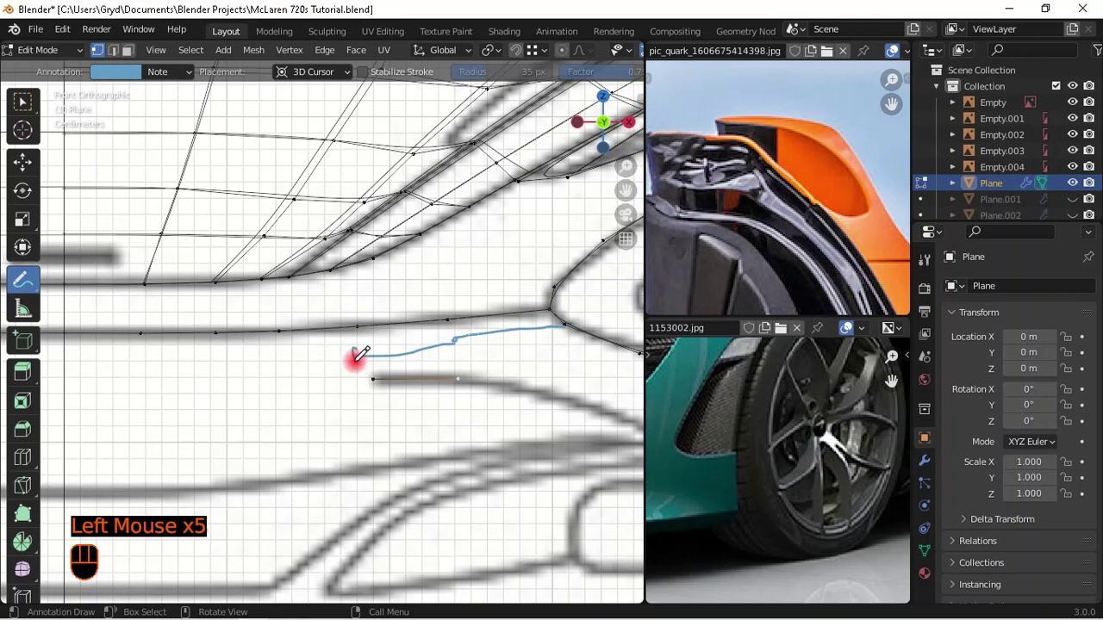
shift+middle_drag(384, 337, 303, 334)
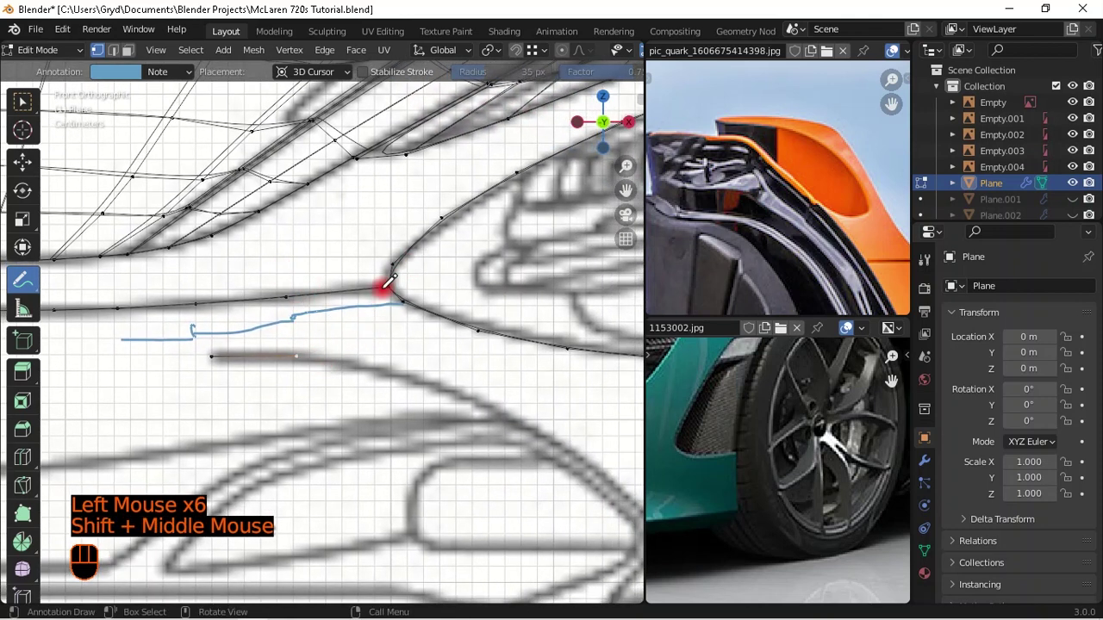
mouse_move(300, 355)
mouse_down()
mouse_move(381, 359)
mouse_move(451, 385)
mouse_up()
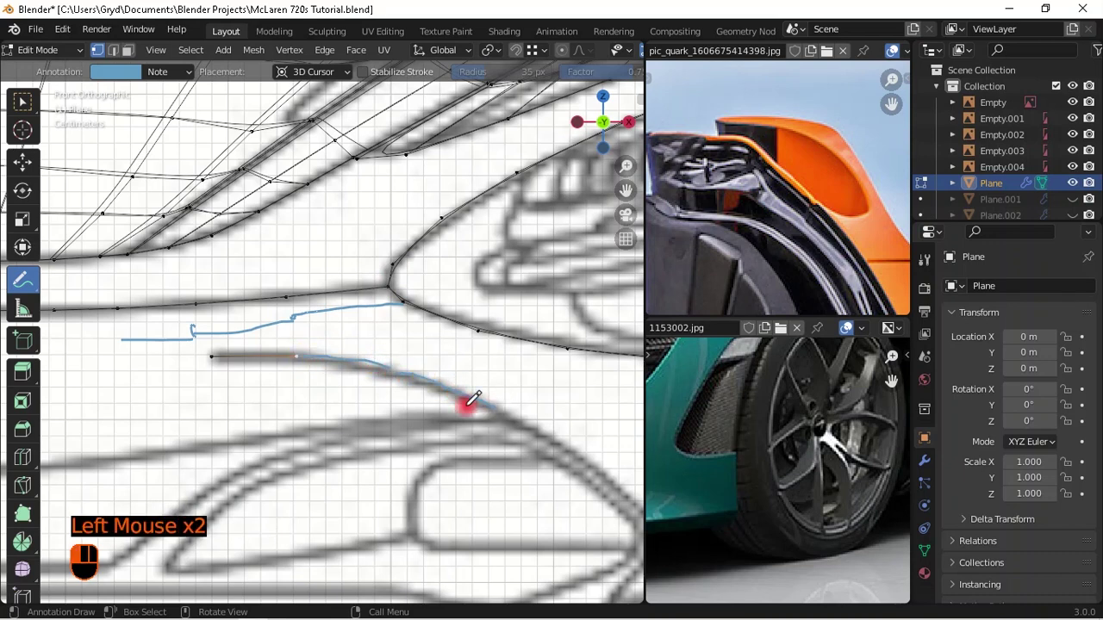
click(23, 161)
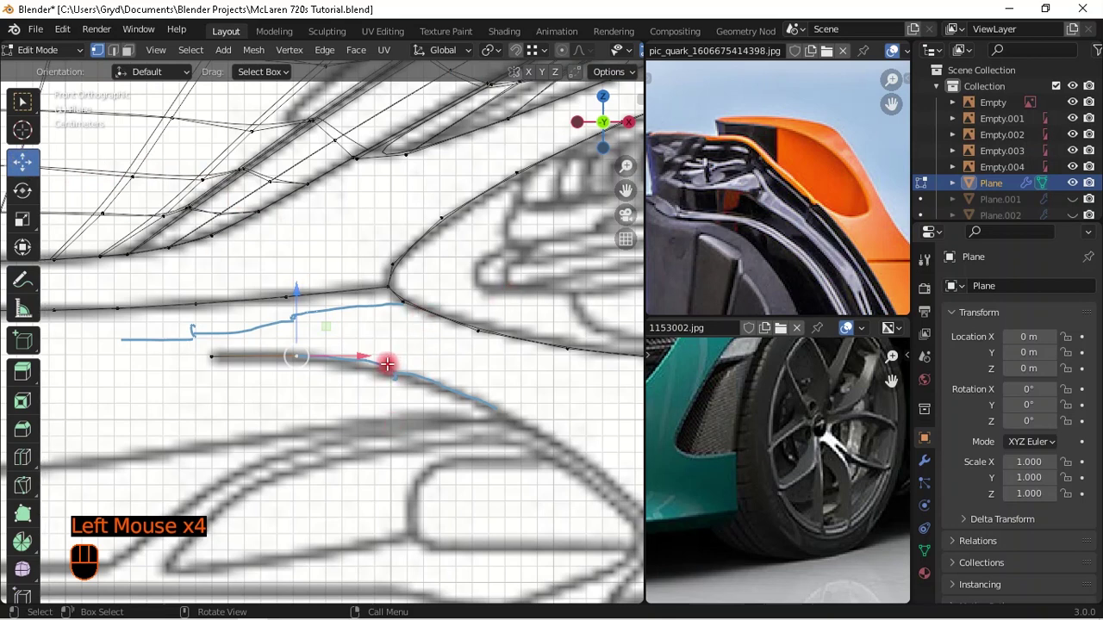
- Undo the annotation strokes and try to redo them
key(ctrl+z)
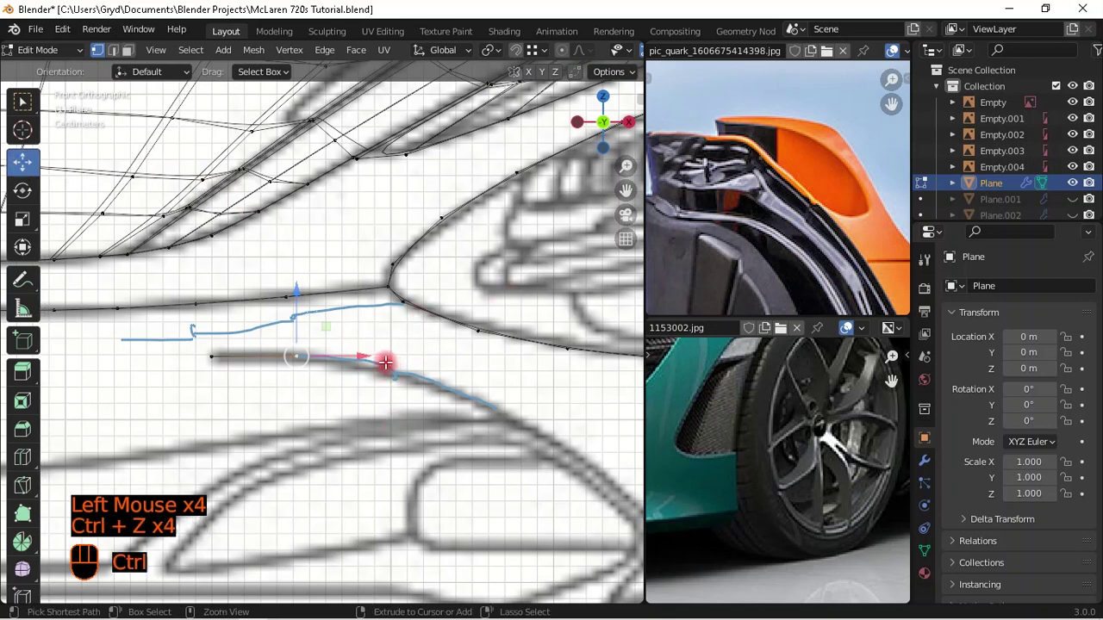
scroll(385, 363, down, 2)
key(ctrl+z)
key(ctrl+z)
key(ctrl+z)
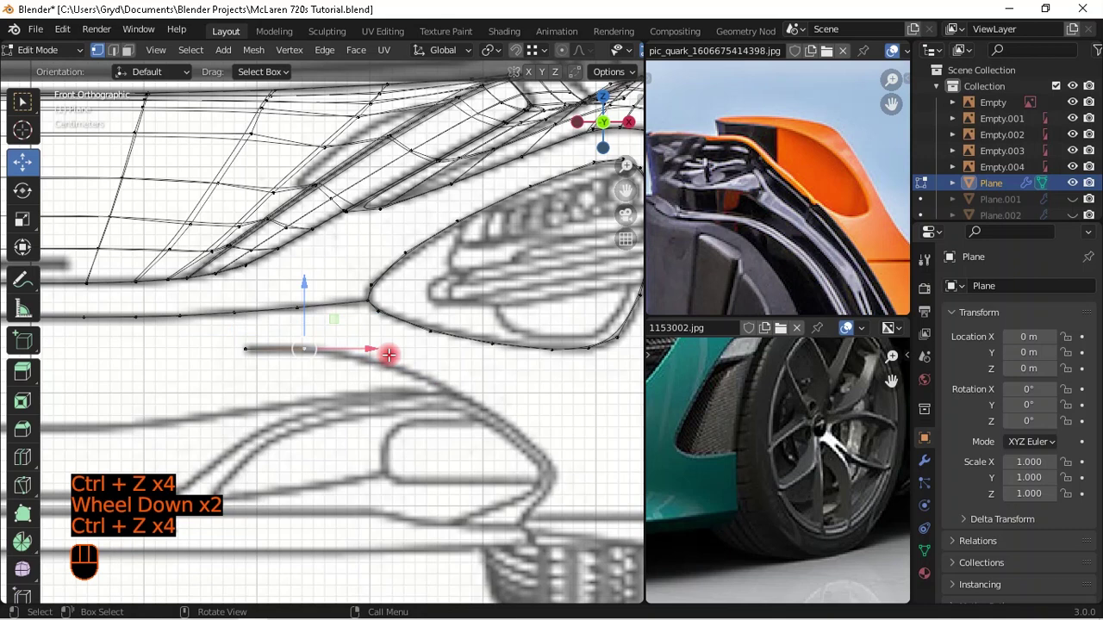
key(ctrl+shift+z)
key(ctrl+shift+z)
key(ctrl+shift+z)
key(ctrl+shift+z)
key(ctrl+shift+z)
key(ctrl+shift+z)
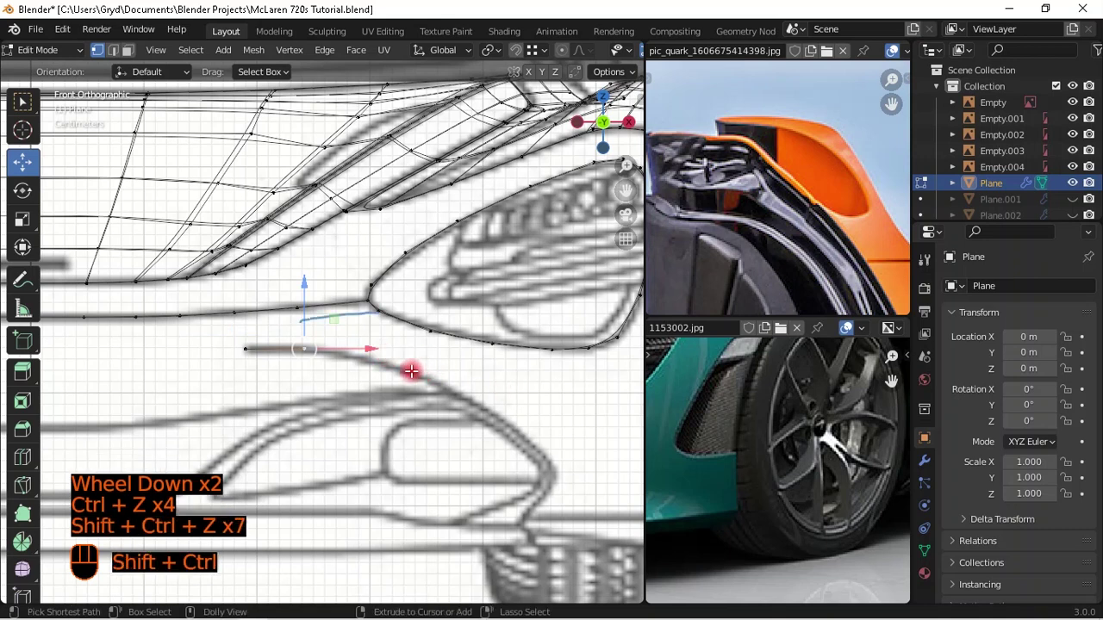
key(ctrl+shift+z)
key(ctrl+shift+z)
key(ctrl+shift+z)
key(ctrl+shift+z)
key(ctrl+shift+z)
key(ctrl+shift+z)
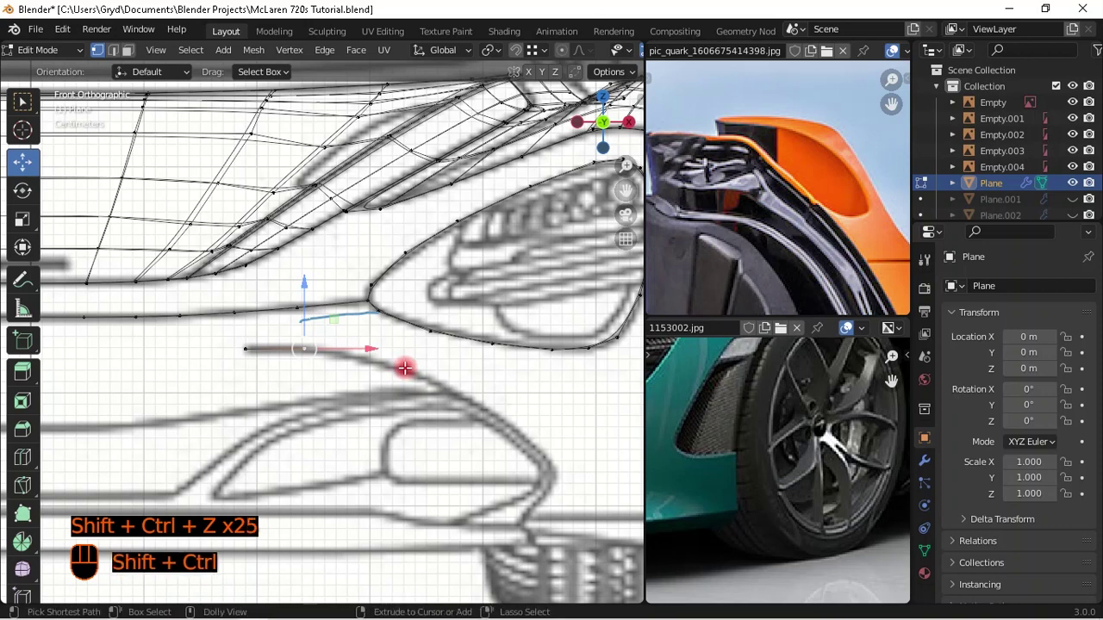
- Extrude the path's end vertex along the lower curve to directly beneath the headlight outline's inner corner
scroll(400, 370, down, 2)
scroll(403, 376, up, 3)
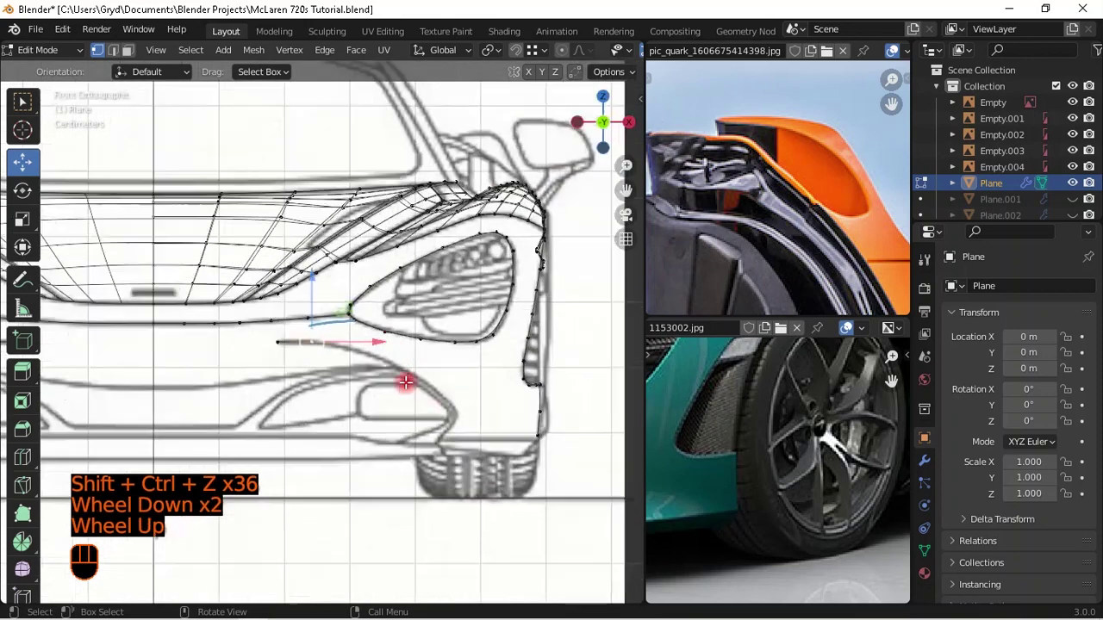
scroll(340, 307, up, 2)
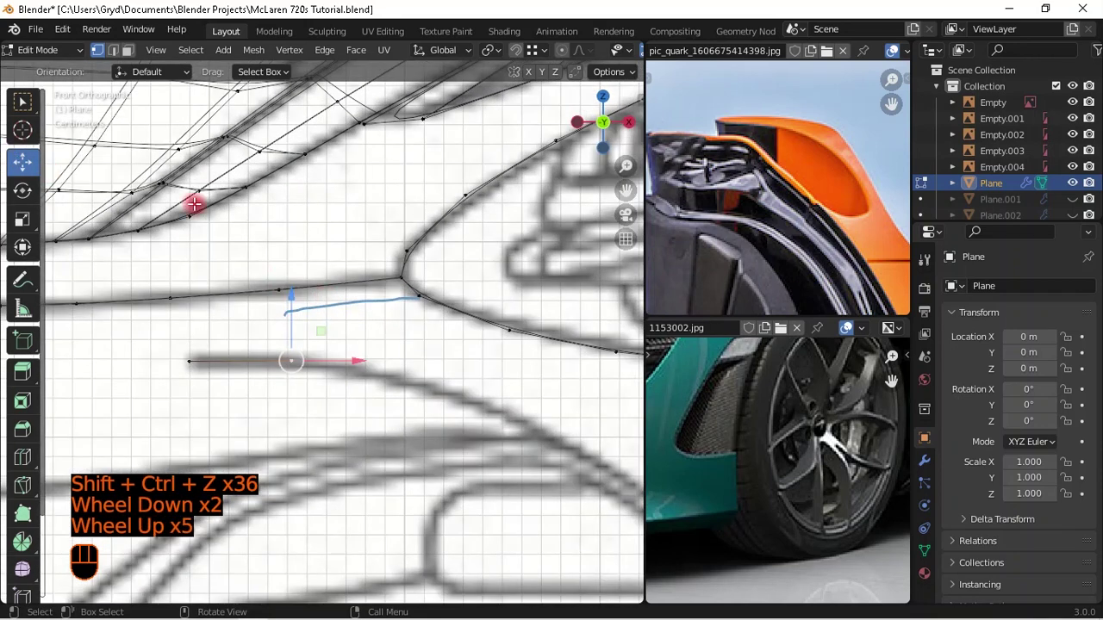
scroll(368, 285, down, 2)
scroll(367, 286, up, 1)
shift+middle_drag(367, 285, 276, 303)
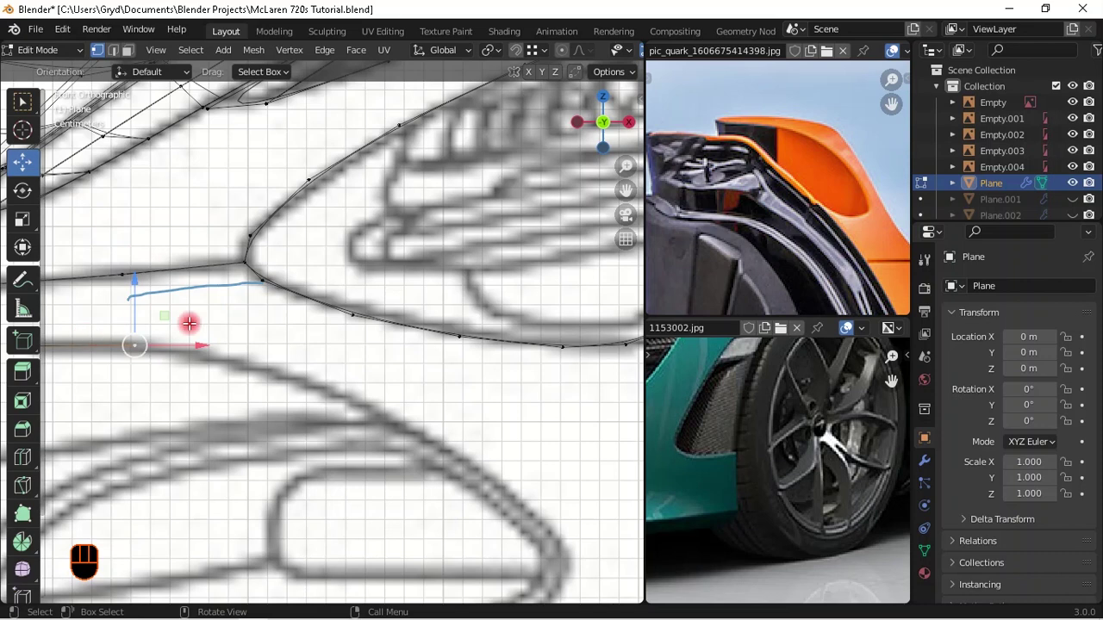
key(e)
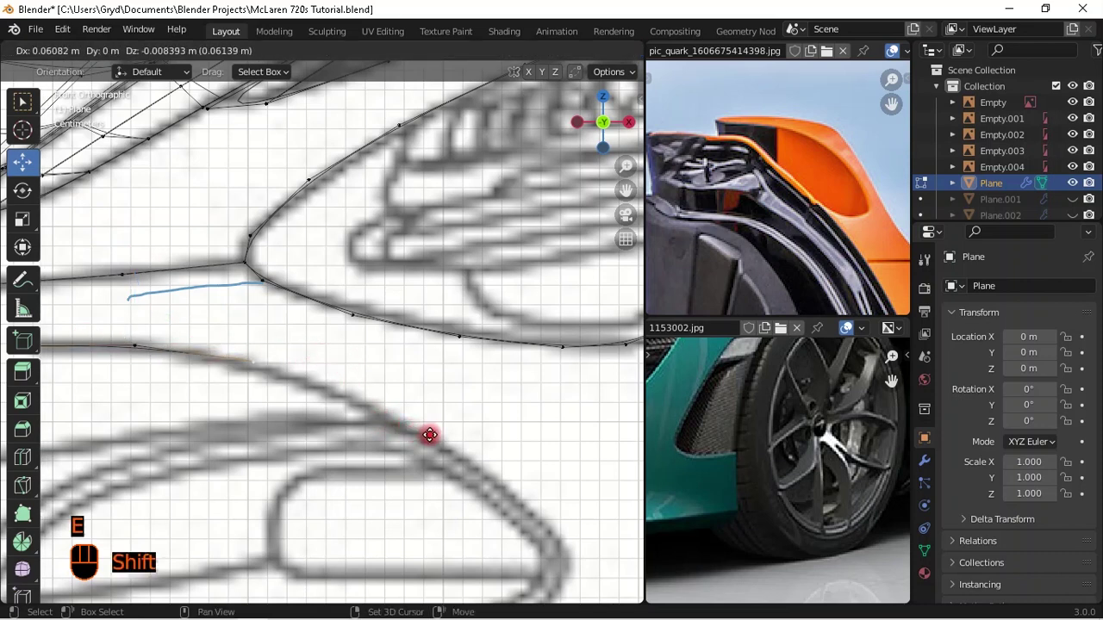
shift+click(506, 463)
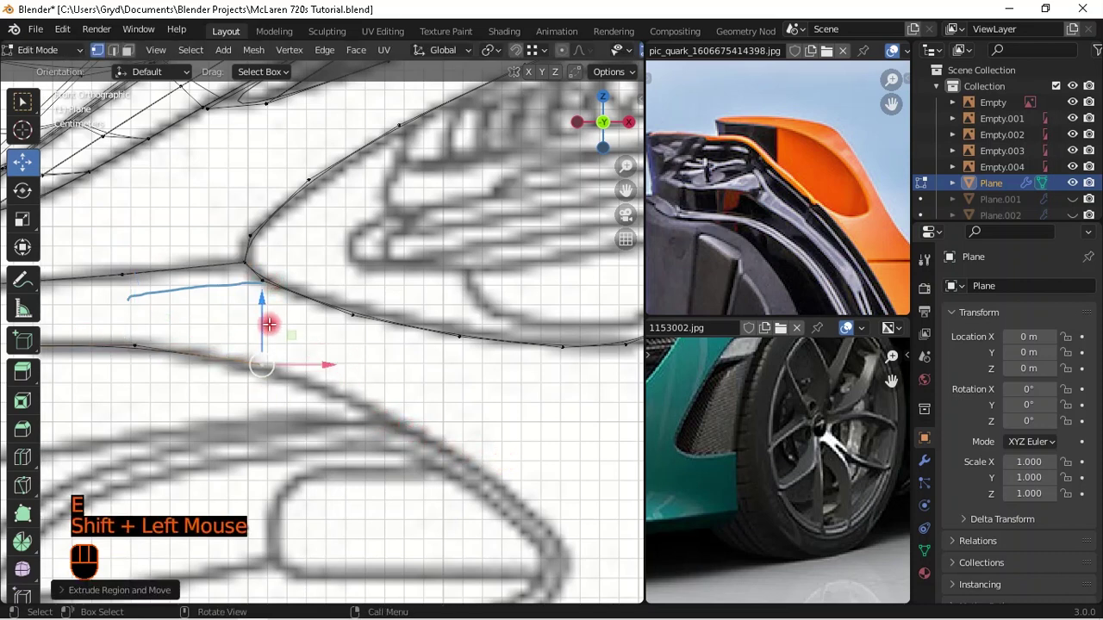
- Extrude two more vertices down the lower curve, reaching the point where it meets the lower intake's double outline
shift+middle_drag(332, 347, 288, 327)
scroll(287, 328, down, 2)
key(e)
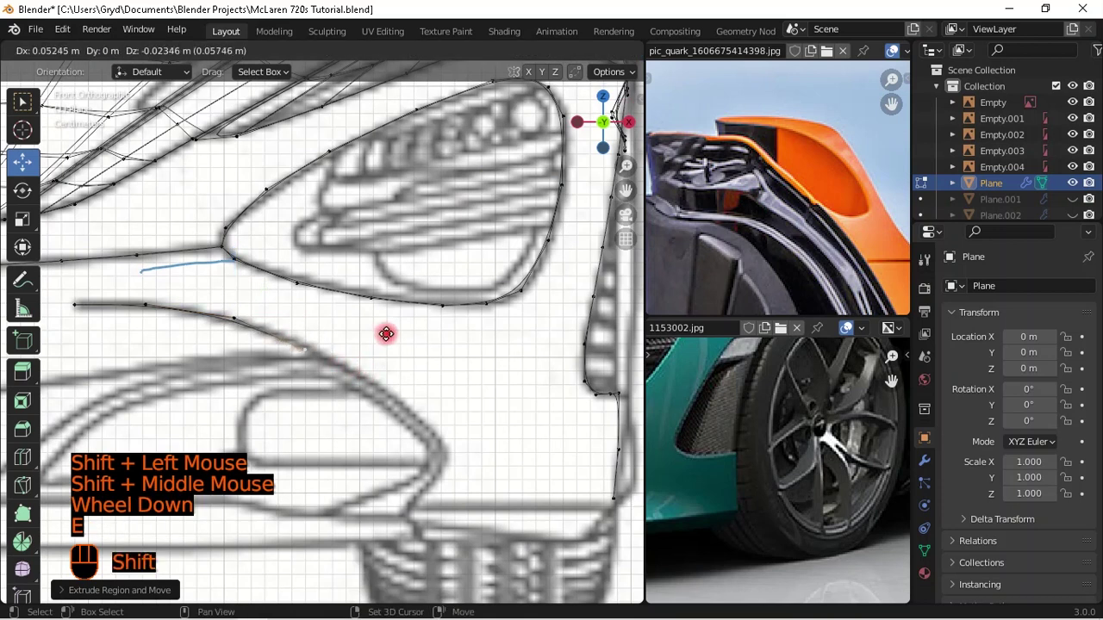
shift+click(274, 263)
key(e)
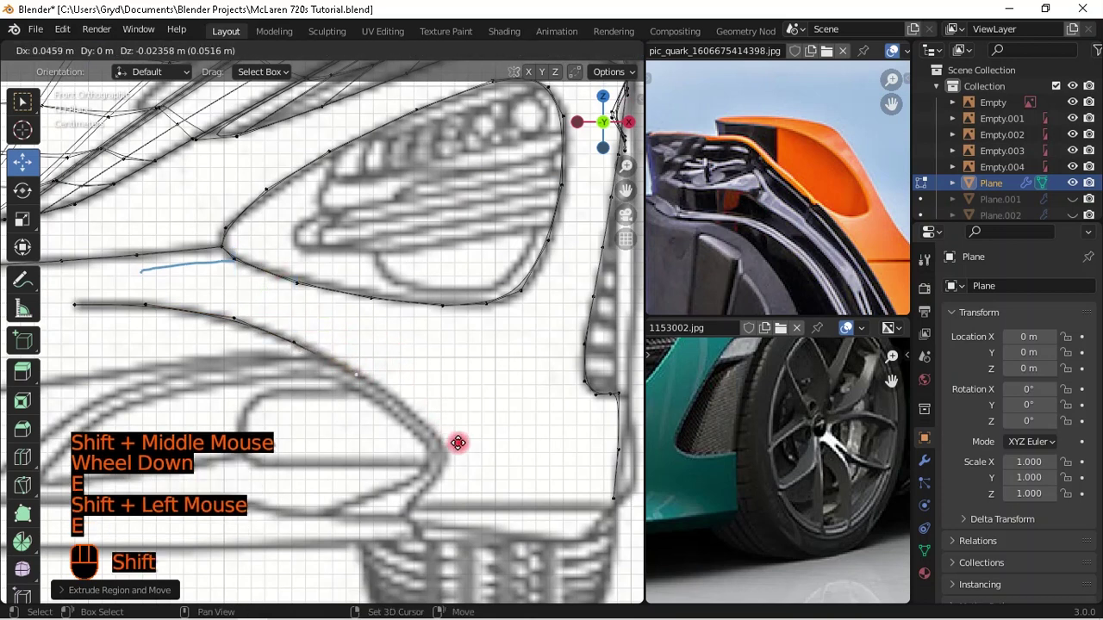
shift+click(482, 413)
- Reposition the path vertex beneath the headlight outline's inner corner so it follows the blueprint curve
click(224, 319)
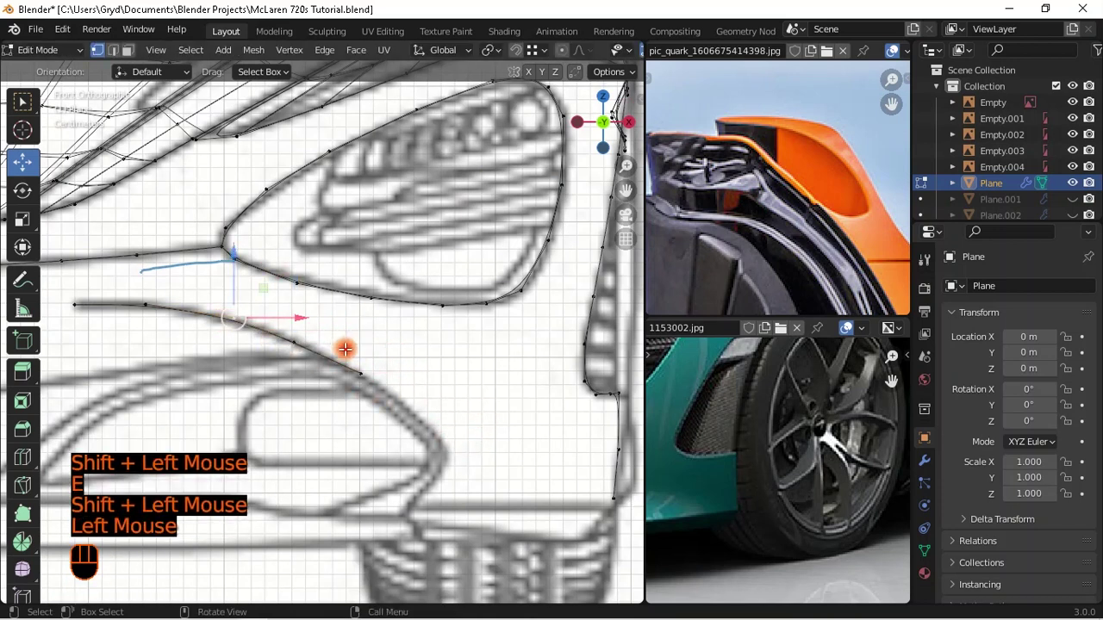
key(g)
shift+click(229, 318)
shift+middle_drag(344, 367, 300, 325)
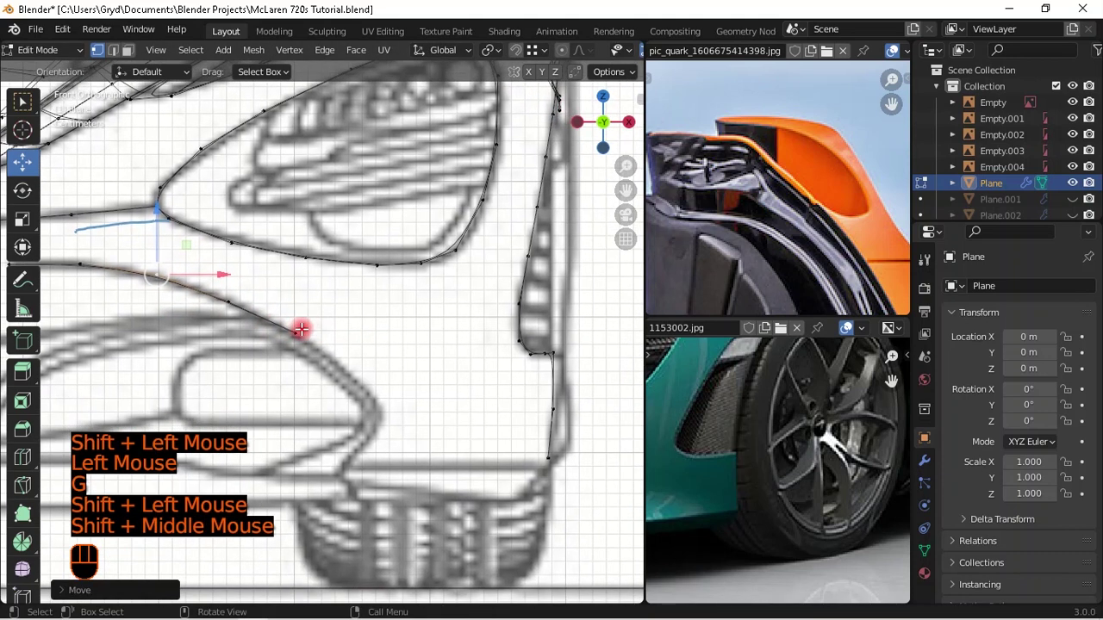
- Extrude three more vertices from the path's end, around the lower intake's outer corner and back in to the splitter line
click(309, 335)
key(e)
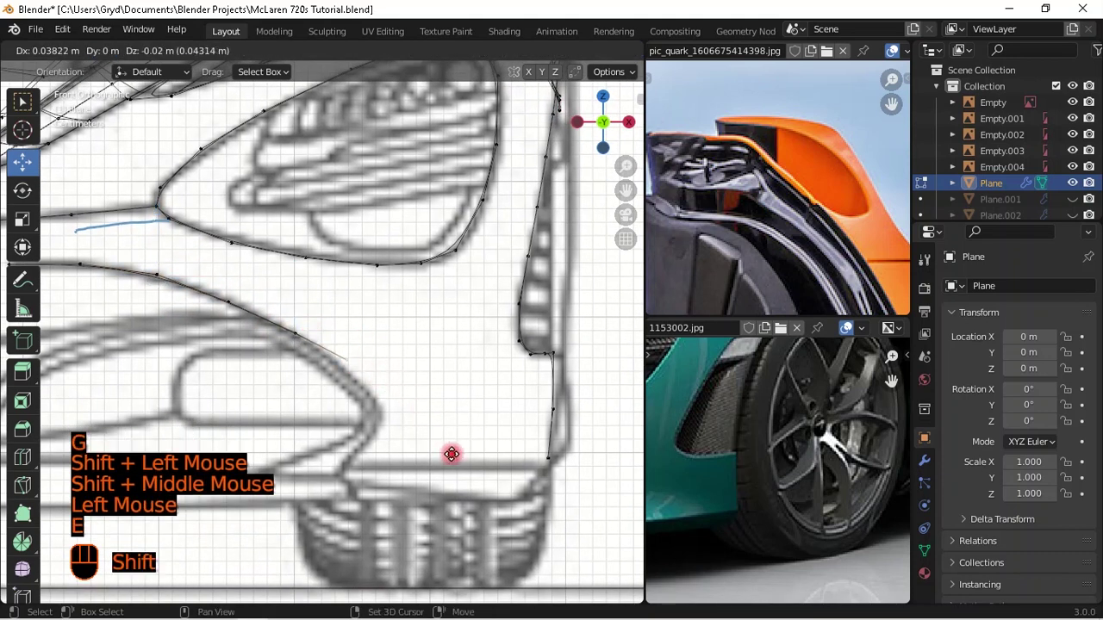
shift+click(481, 551)
shift+middle_drag(431, 456, 369, 382)
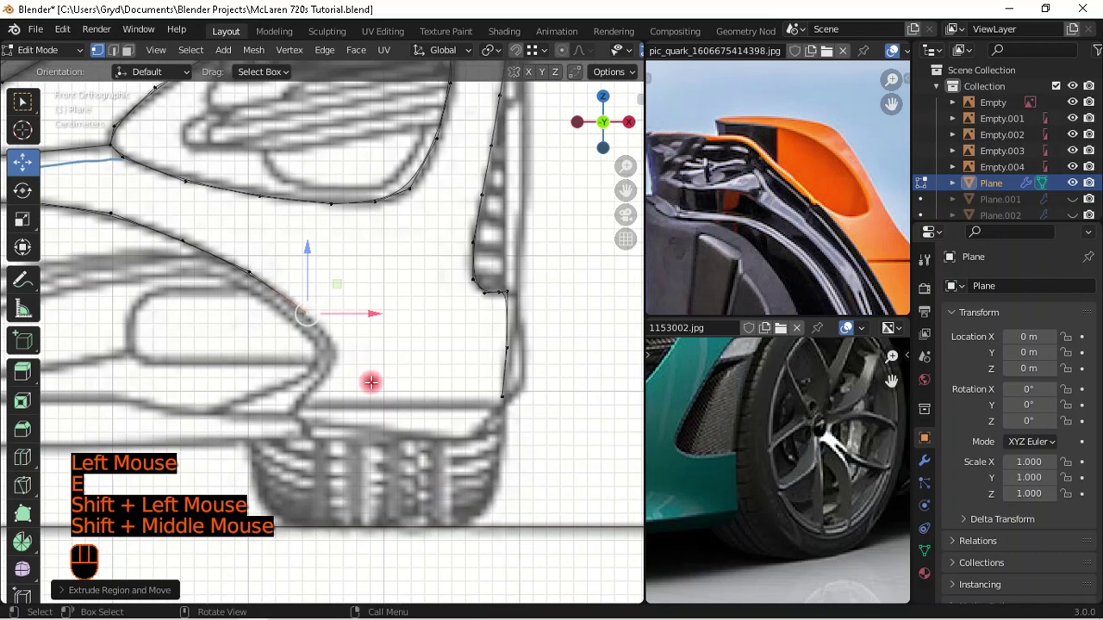
key(e)
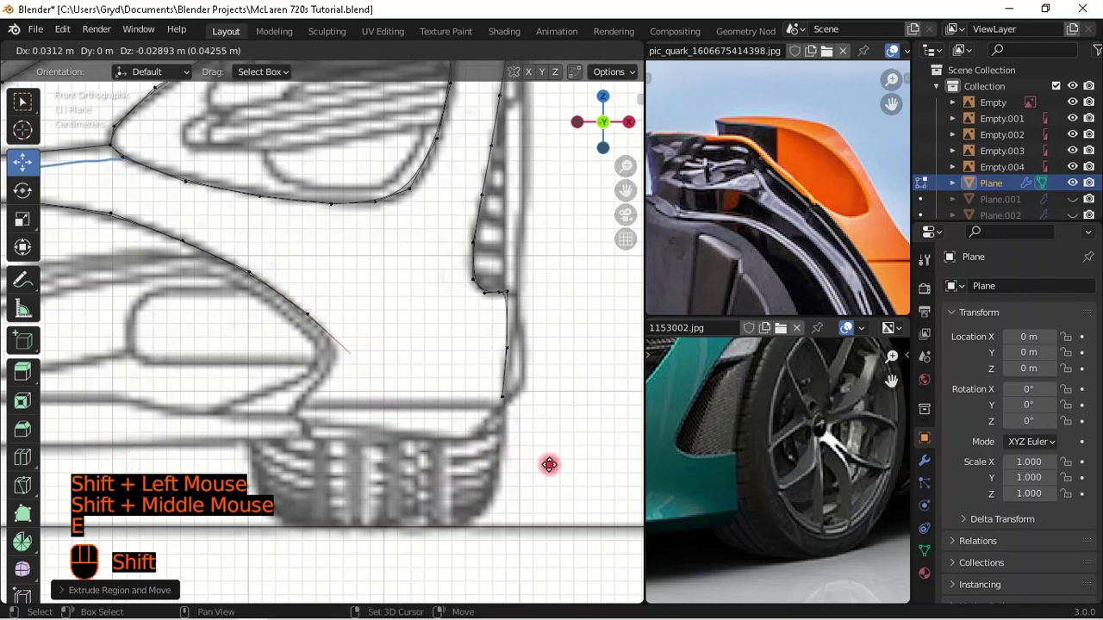
shift+click(549, 472)
key(e)
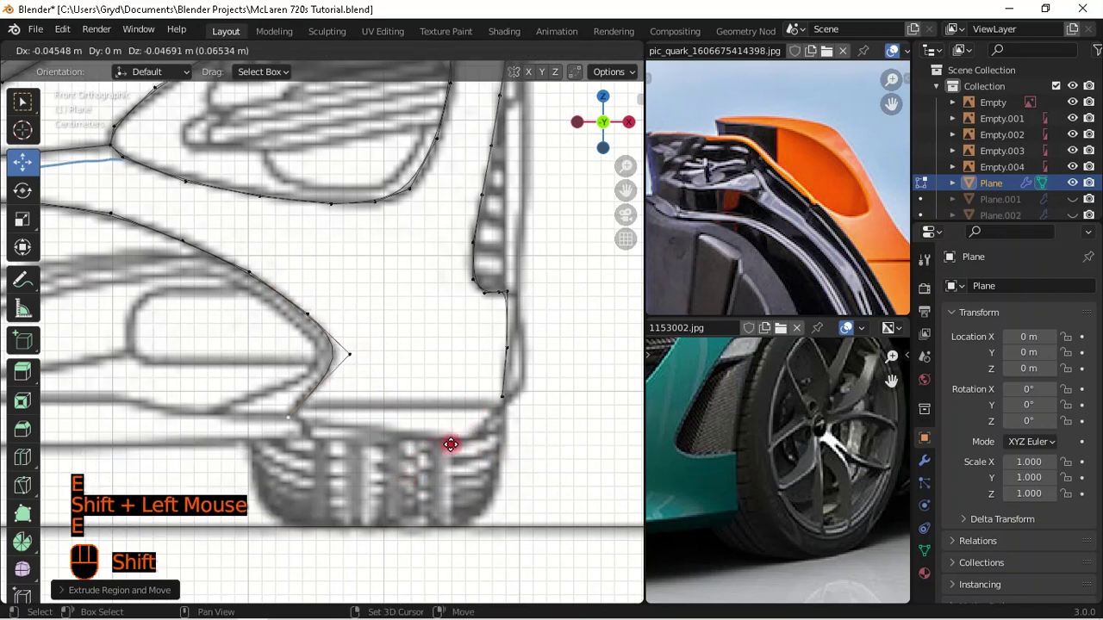
click(477, 372)
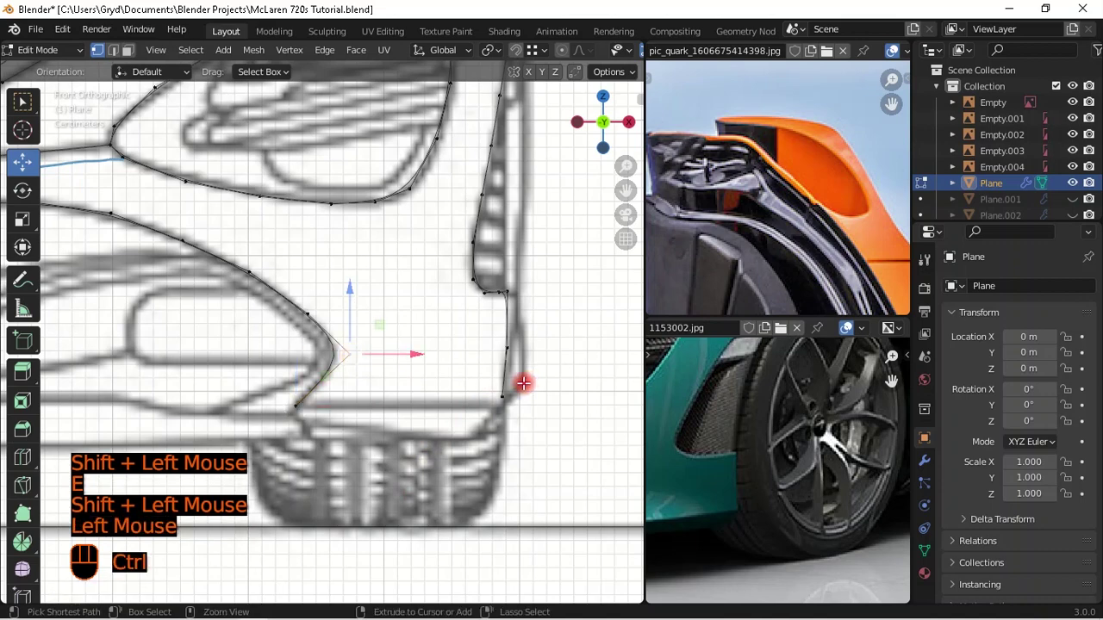
- Select the whole lower intake path and shear it along Y in the top view so its outer end slants rearward
scroll(504, 393, down, 2)
middle_drag(504, 393, 398, 423)
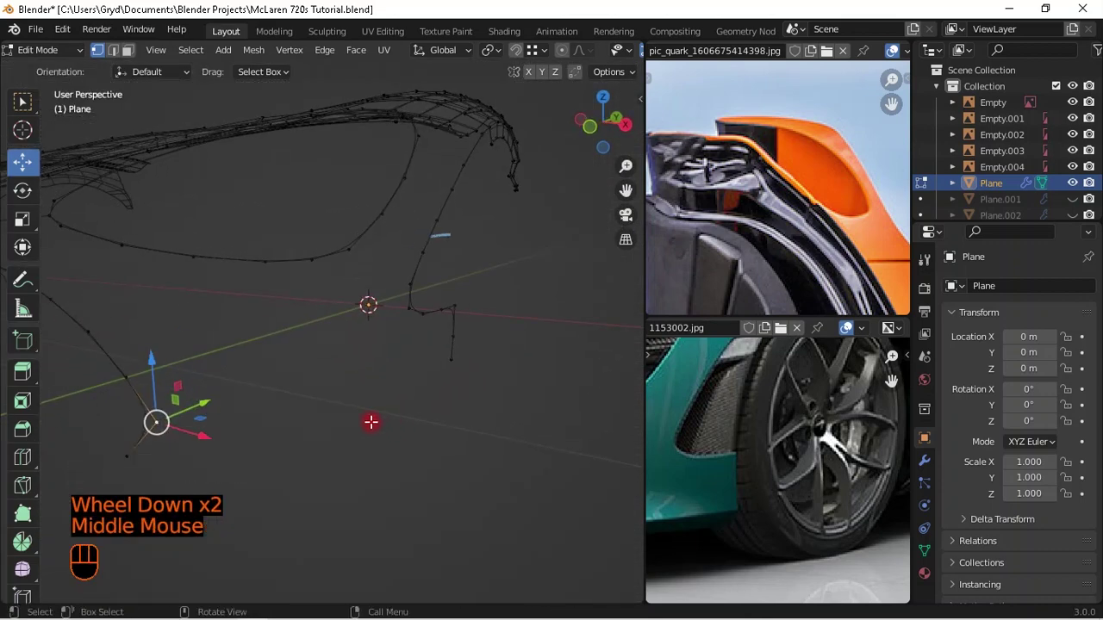
scroll(206, 349, down, 2)
double_click(222, 331)
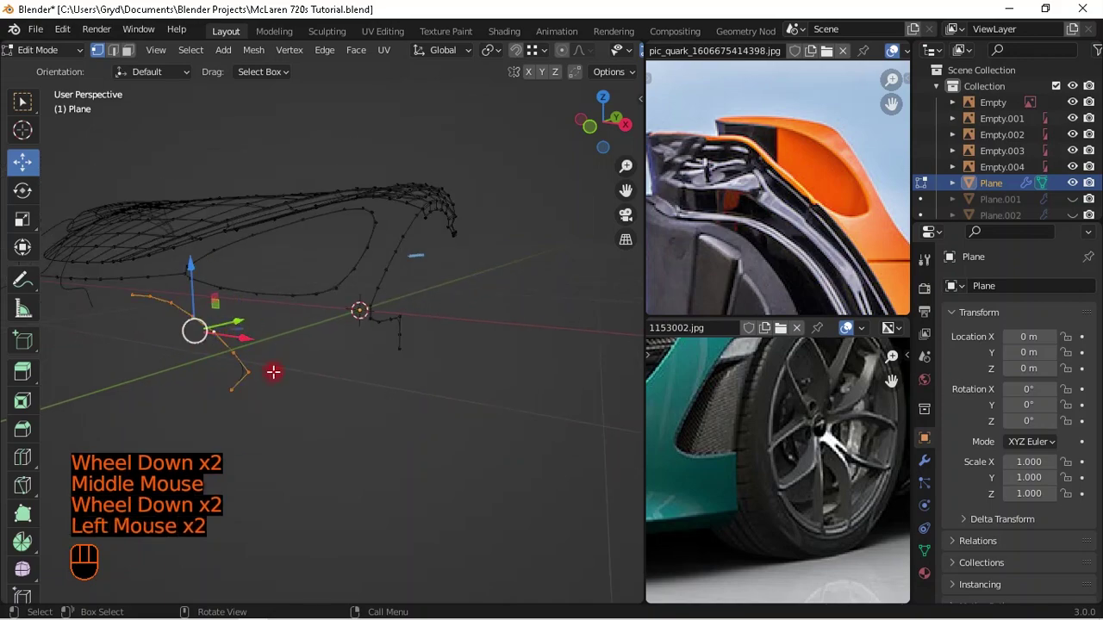
key(KP_7)
scroll(466, 405, up, 2)
mouse_move(465, 406)
shift+middle_down()
mouse_move(534, 391)
mouse_move(446, 397)
shift+middle_up()
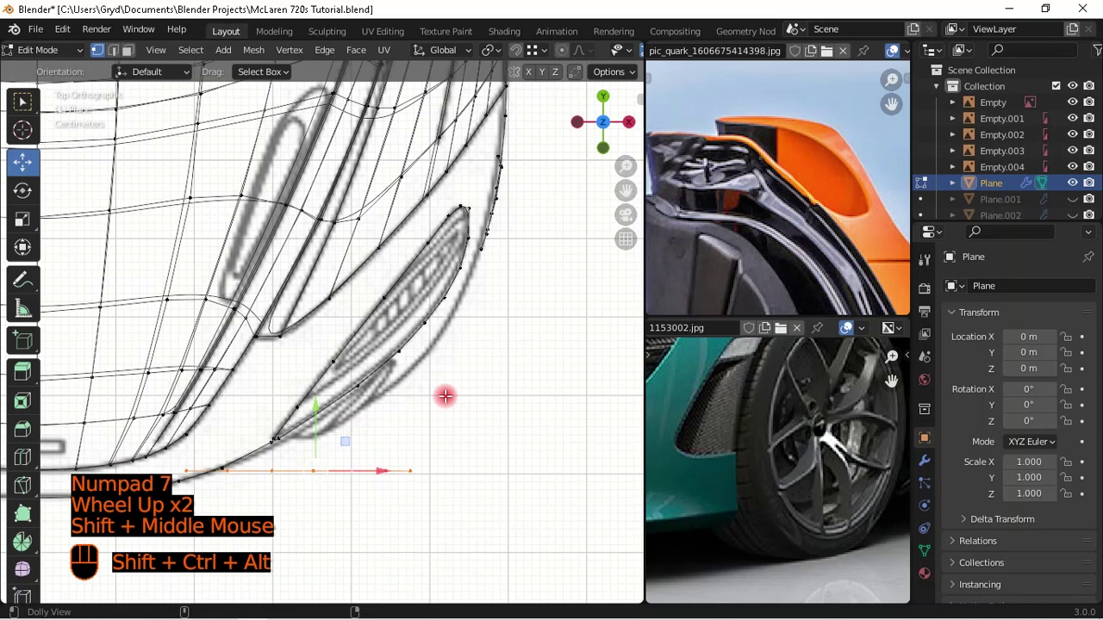
key(shift+ctrl+alt+s)
key(y)
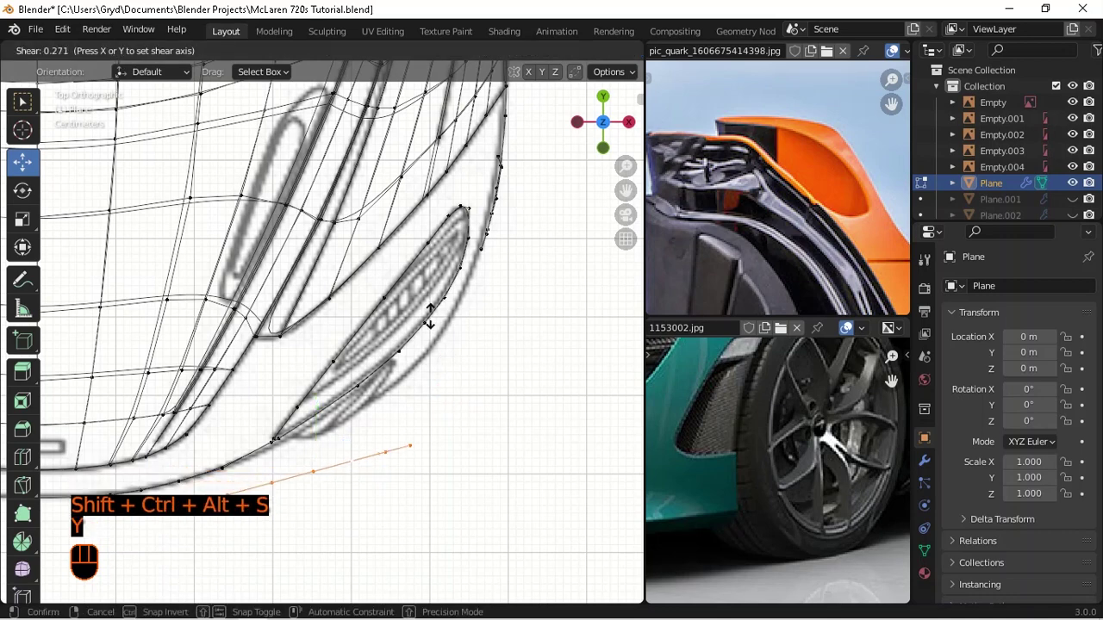
click(408, 450)
- Move the sheared lower intake path rearward along Y in the side view, toward its blueprint outline
key(KP_3)
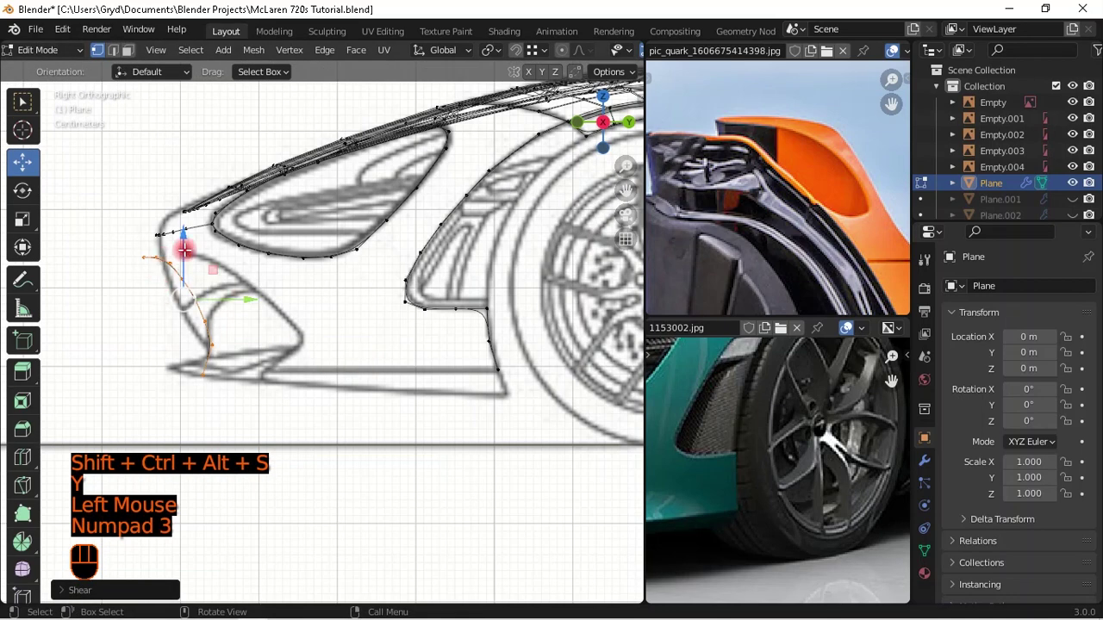
scroll(184, 249, up, 1)
mouse_move(197, 276)
shift+mouse_down()
mouse_move(254, 287)
mouse_move(192, 278)
shift+mouse_up()
scroll(244, 306, down, 2)
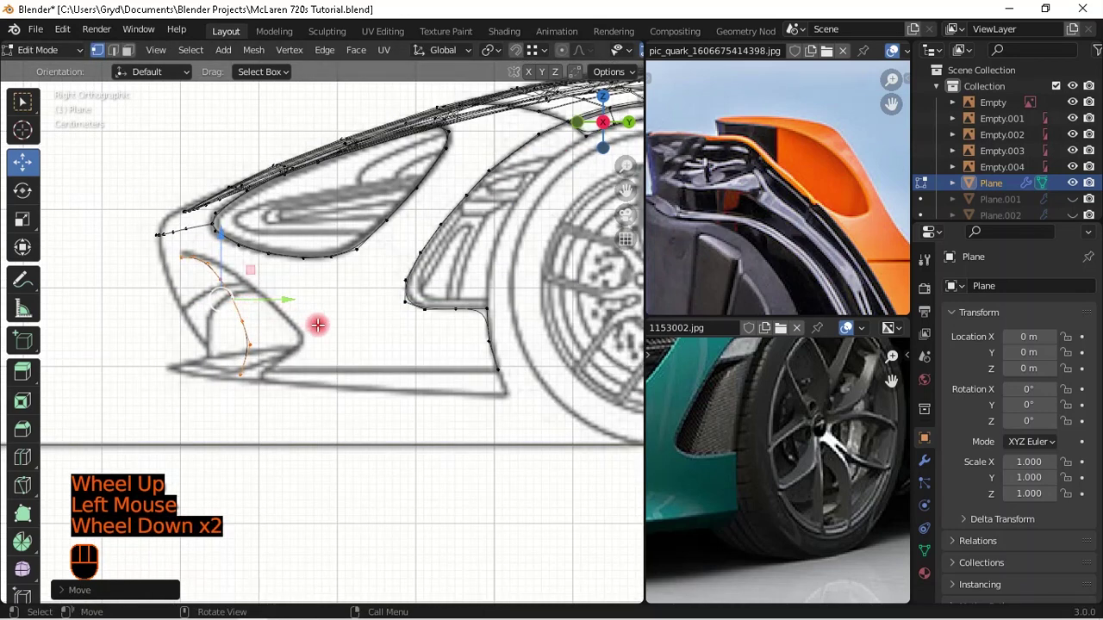
middle_drag(316, 323, 335, 401)
- Shear the lower intake path further along Y from the top, and shift it back onto the side blueprint's intake edge
key(KP_7)
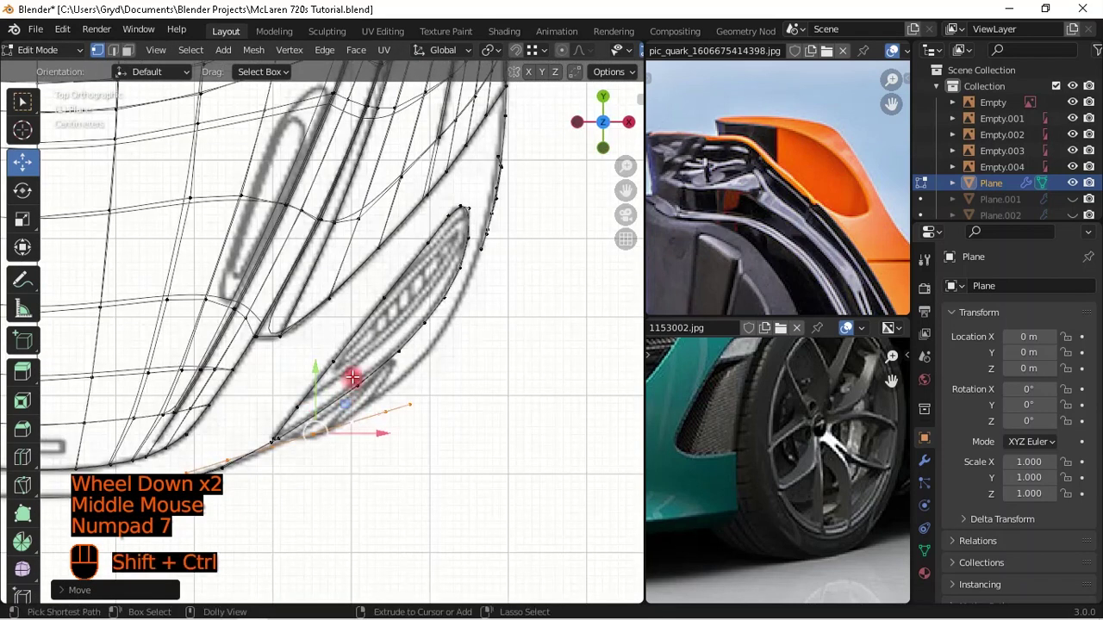
key(shift+ctrl+alt+s)
key(y)
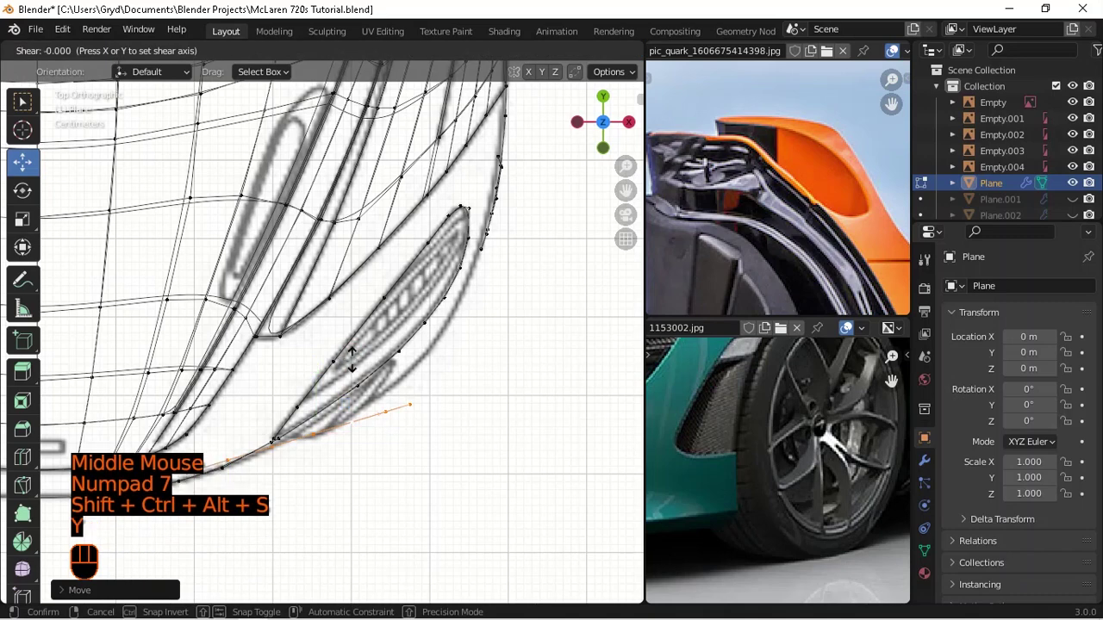
click(345, 330)
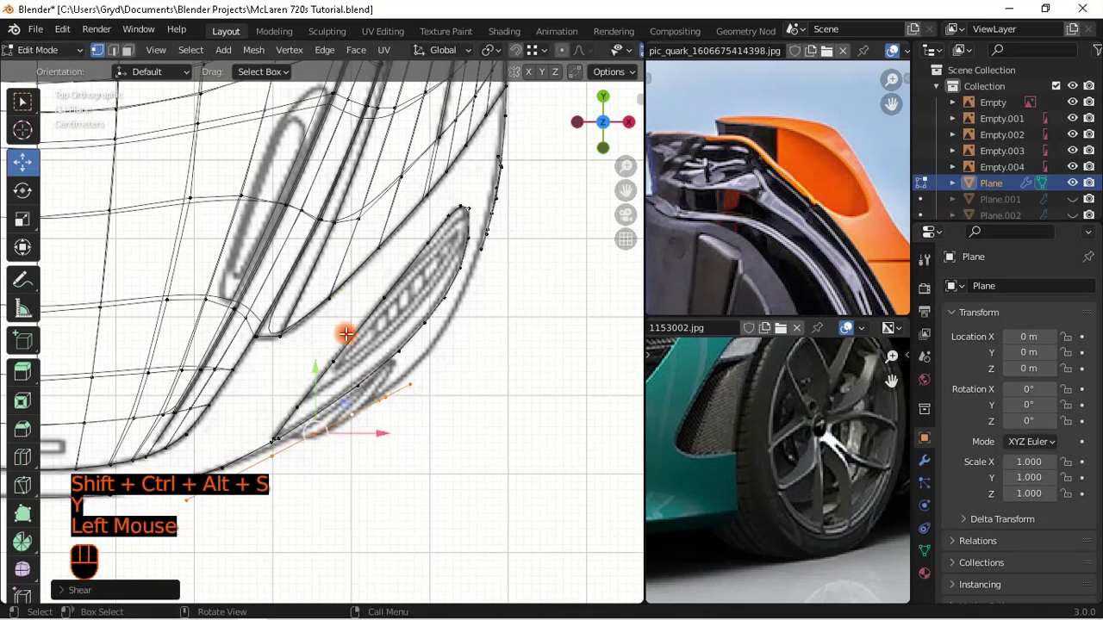
key(KP_3)
scroll(239, 308, up, 2)
drag(230, 281, 375, 247)
scroll(190, 217, up, 1)
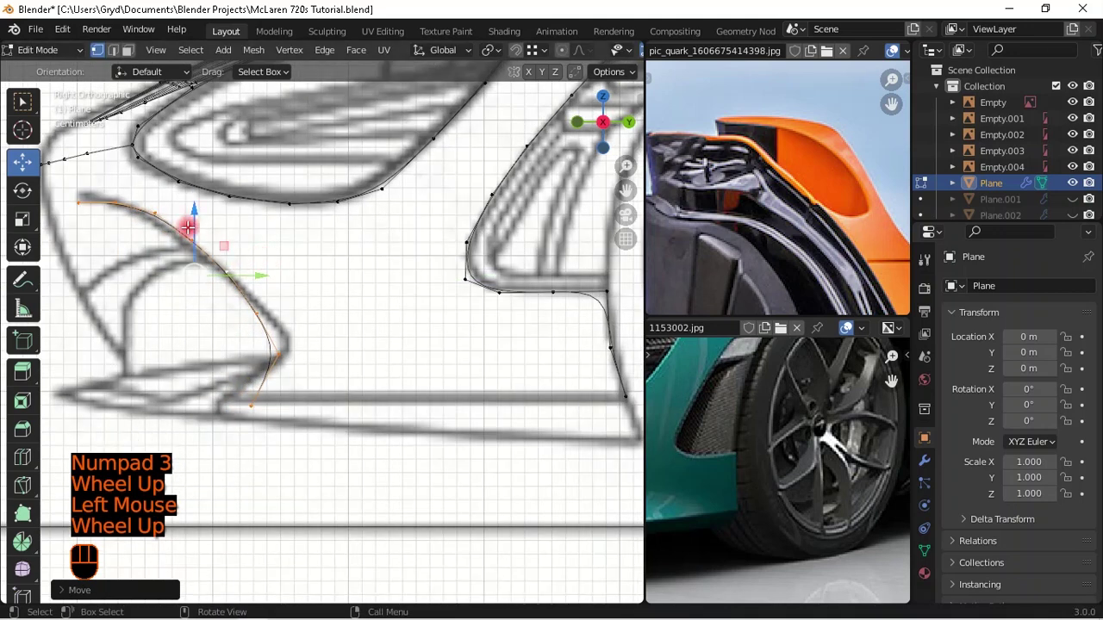
- Shift the vertex next to the path's front end along Y to follow the side blueprint's upper intake line
click(115, 204)
drag(178, 196, 167, 205)
shift+middle_drag(152, 212, 310, 253)
shift+scroll(310, 253, up, 1)
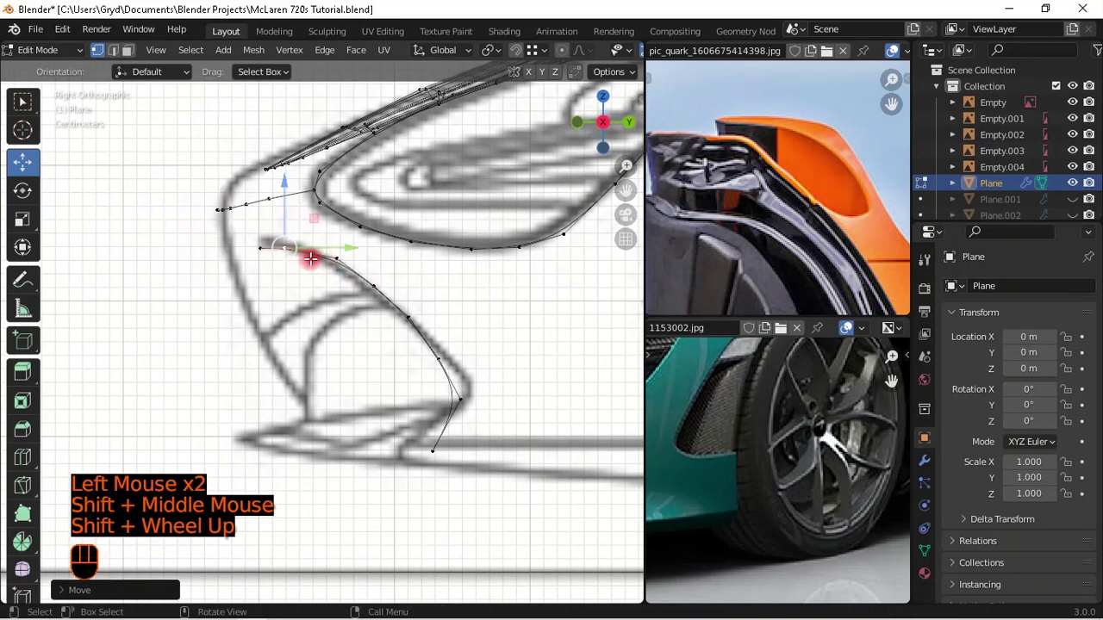
scroll(268, 211, up, 2)
shift+middle_drag(230, 142, 252, 225)
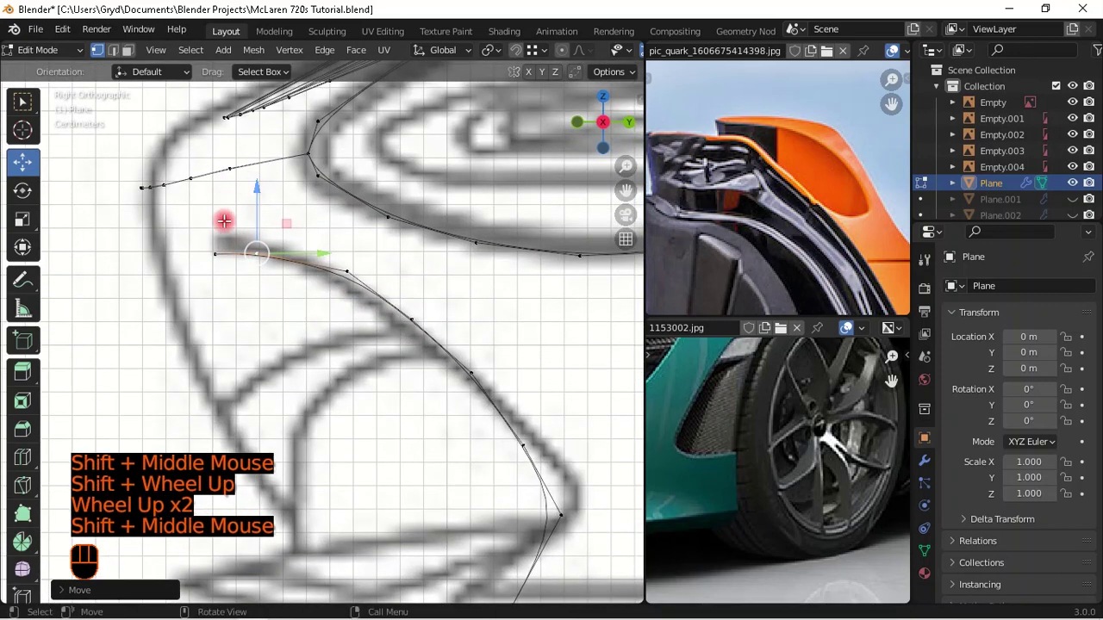
scroll(294, 138, down, 2)
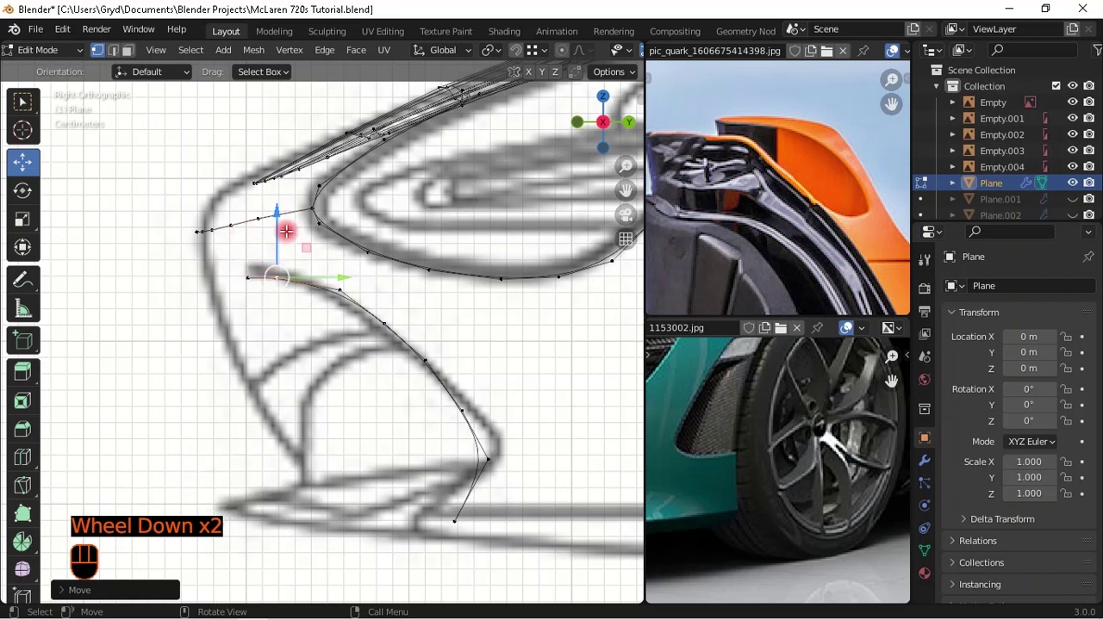
scroll(311, 306, up, 1)
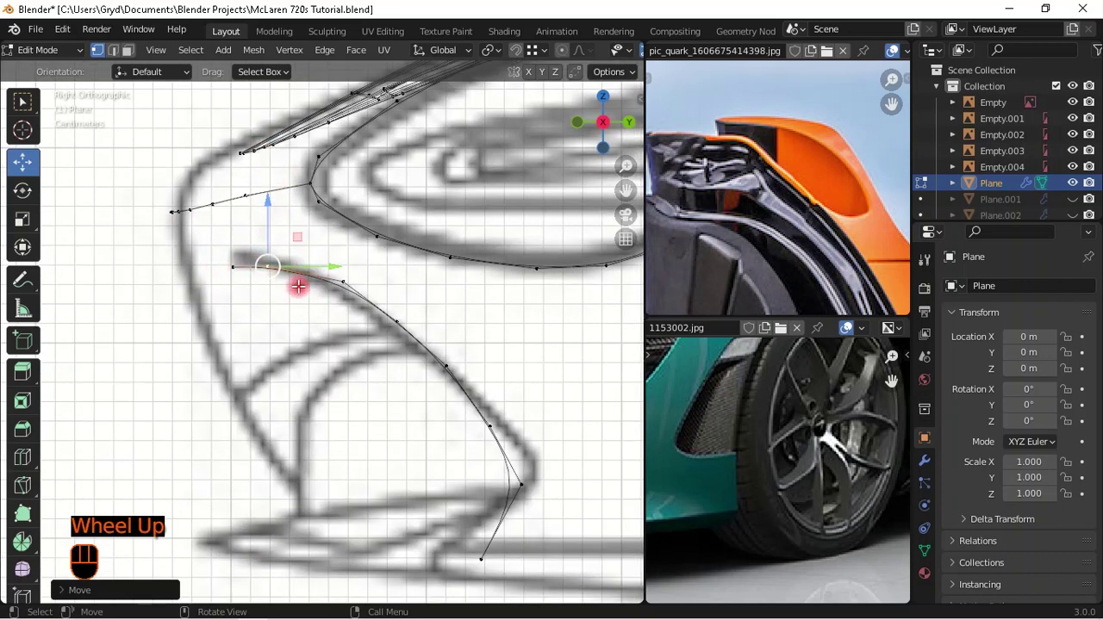
- Adjust the next three vertices down the intake path along Y so they follow the side blueprint's sloping edge
click(343, 282)
drag(387, 275, 356, 340)
shift+middle_drag(357, 339, 256, 296)
click(282, 298)
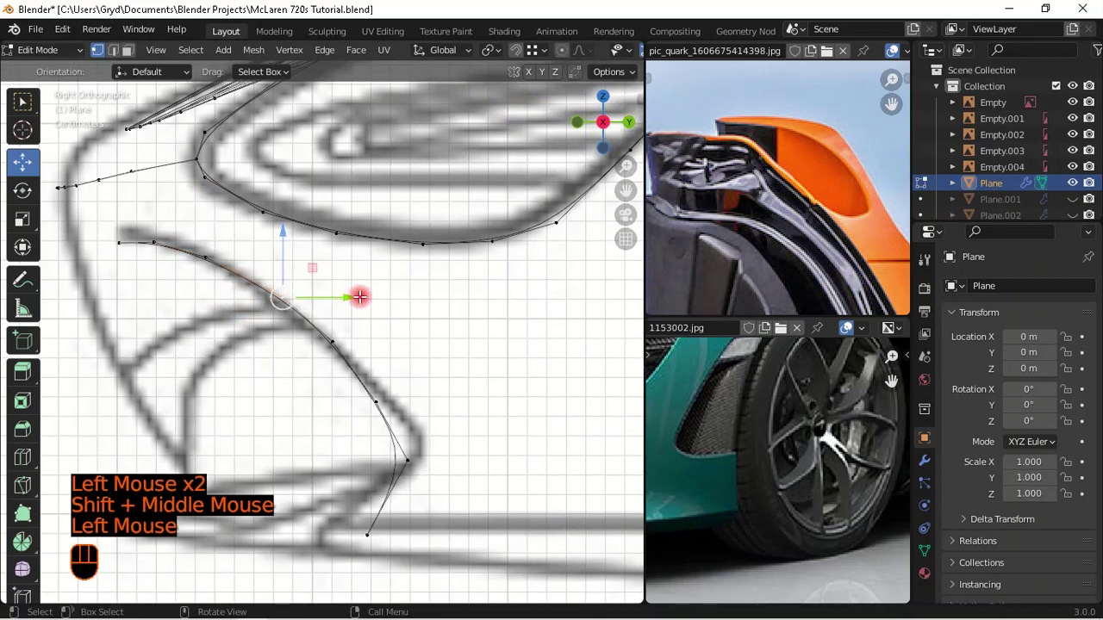
click(324, 298)
click(333, 342)
shift+drag(388, 334, 362, 340)
- Fine-tune the remaining vertices between the path's front end and its outer corner along Y against the side blueprint
shift+middle_drag(377, 396, 313, 301)
click(342, 295)
drag(367, 293, 352, 313)
click(353, 347)
mouse_move(399, 345)
mouse_down()
mouse_move(439, 345)
mouse_move(390, 358)
mouse_up()
click(319, 286)
drag(365, 288, 383, 288)
click(255, 228)
drag(324, 229, 316, 231)
- Align the path's lower end vertex with the splitter line and its outer corner vertex with the intake tip along Y
click(302, 420)
drag(358, 418, 146, 408)
scroll(382, 312, down, 2)
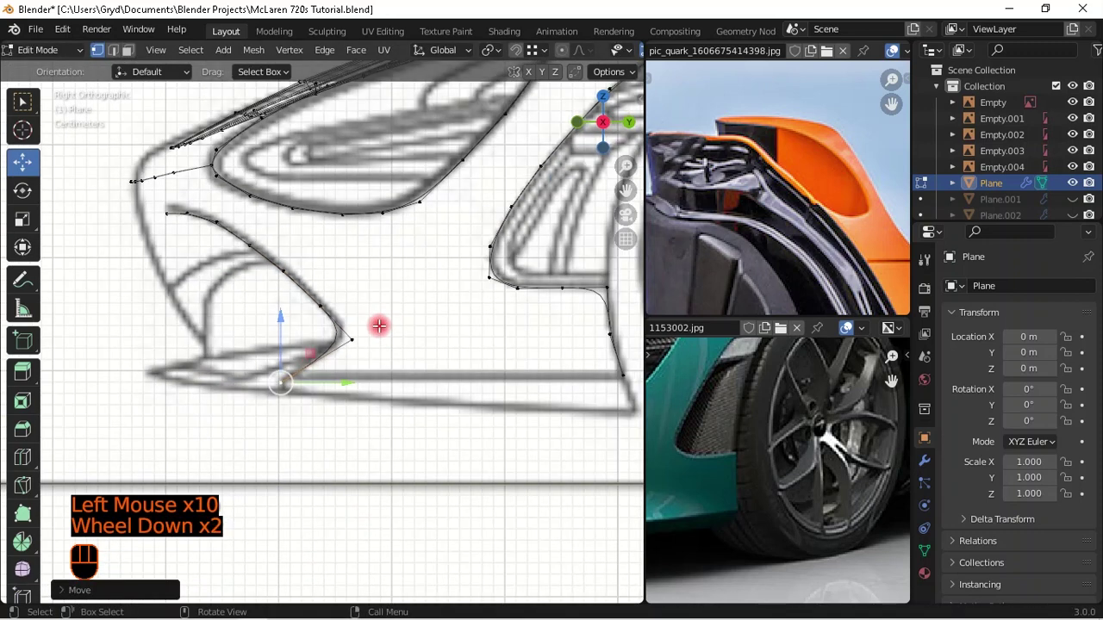
click(354, 365)
mouse_move(410, 330)
mouse_down()
mouse_move(411, 342)
mouse_move(394, 339)
mouse_up()
- Examine the front end of the intake path in the top view and compare it with the bumper in the reference photos
middle_drag(394, 339, 521, 428)
scroll(453, 458, down, 1)
key(KP_7)
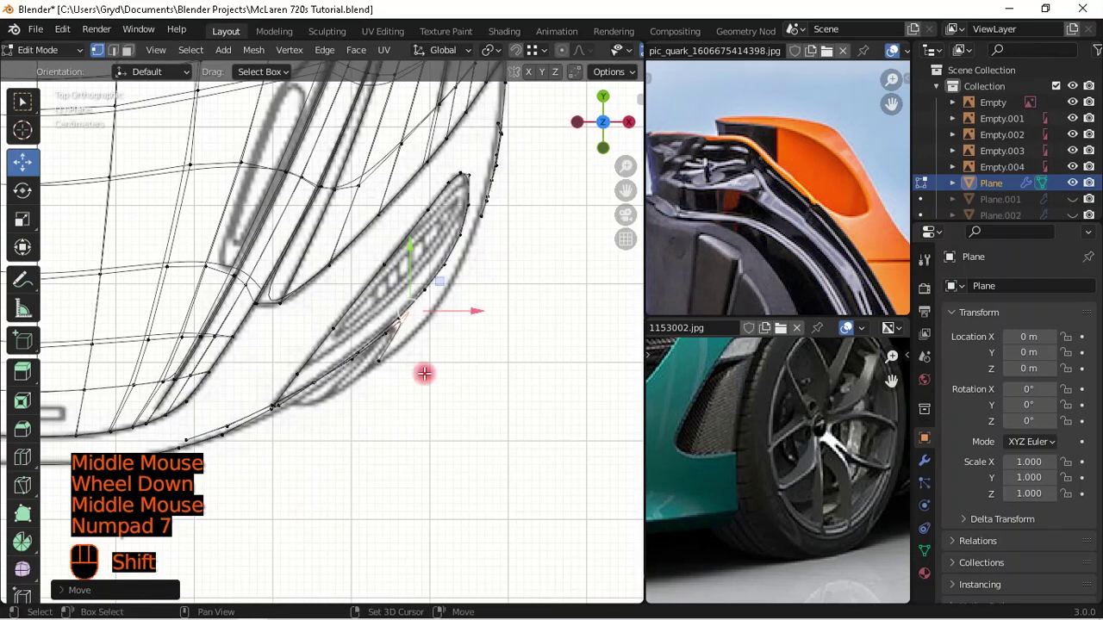
shift+middle_drag(423, 374, 412, 293)
scroll(412, 292, up, 1)
shift+middle_drag(307, 285, 337, 362)
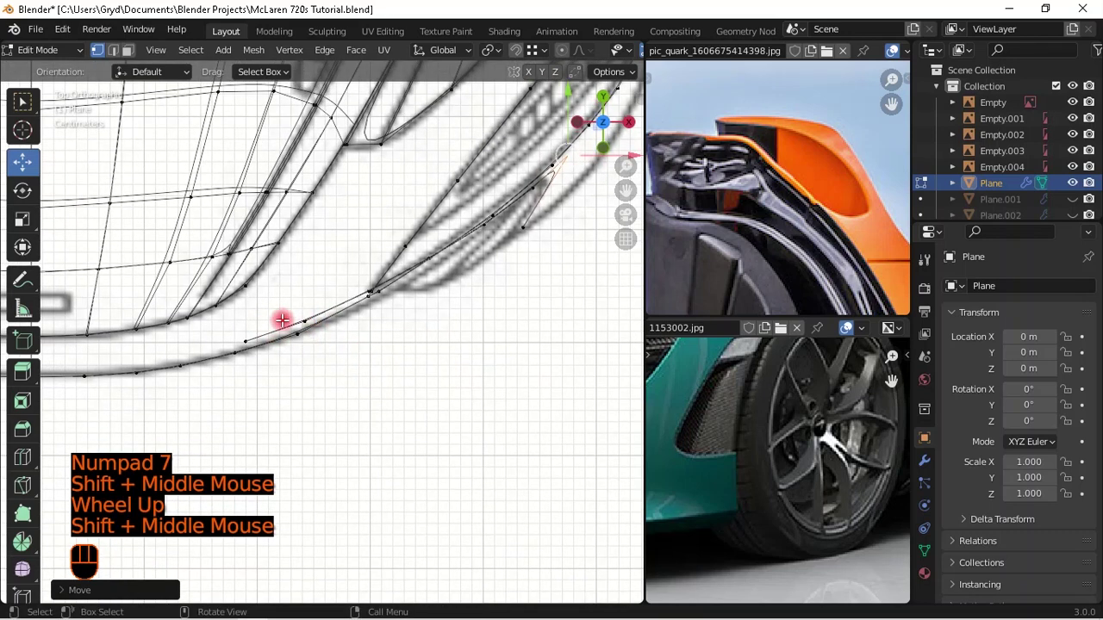
middle_drag(719, 377, 837, 398)
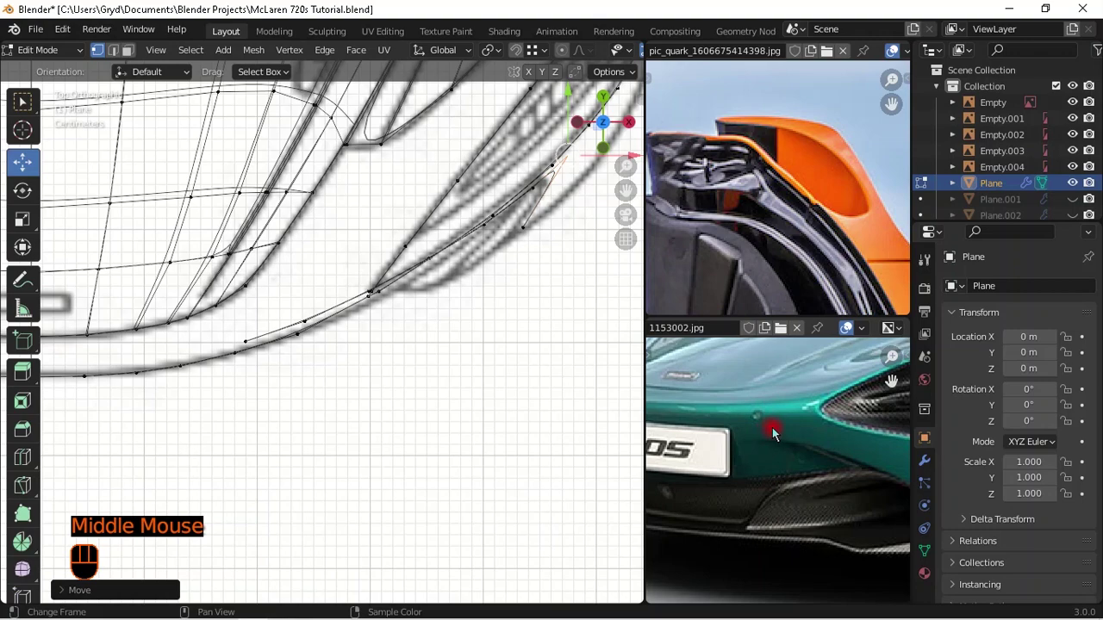
scroll(763, 186, down, 2)
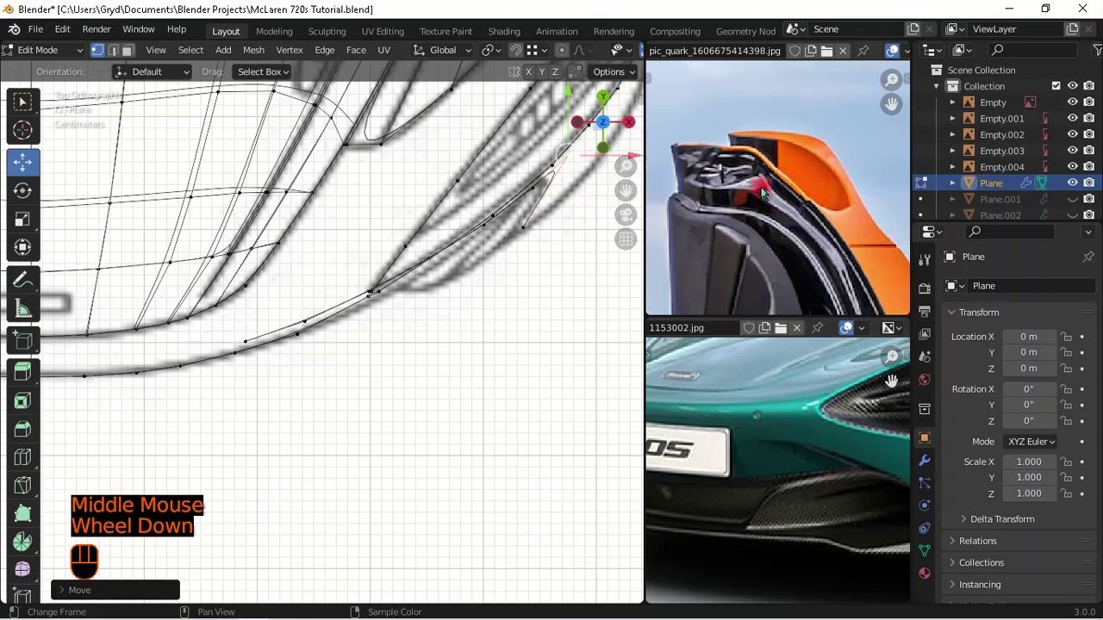
- Open maxresdefault.jpg in the upper reference viewer and frame the green car's front bumper corner
click(827, 51)
scroll(581, 311, down, 5)
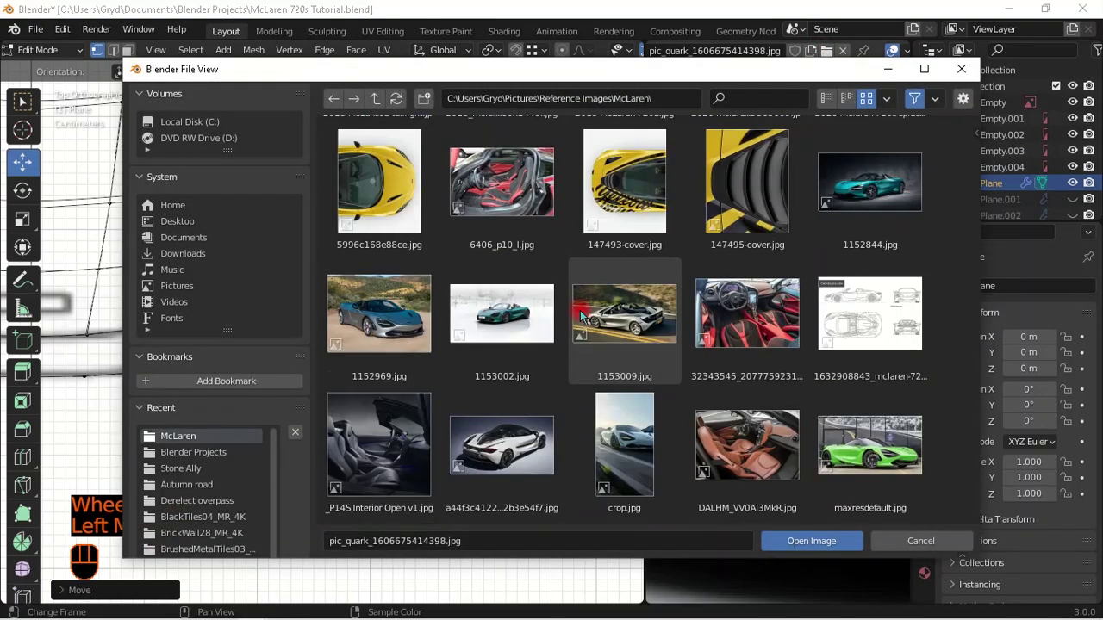
scroll(573, 316, down, 3)
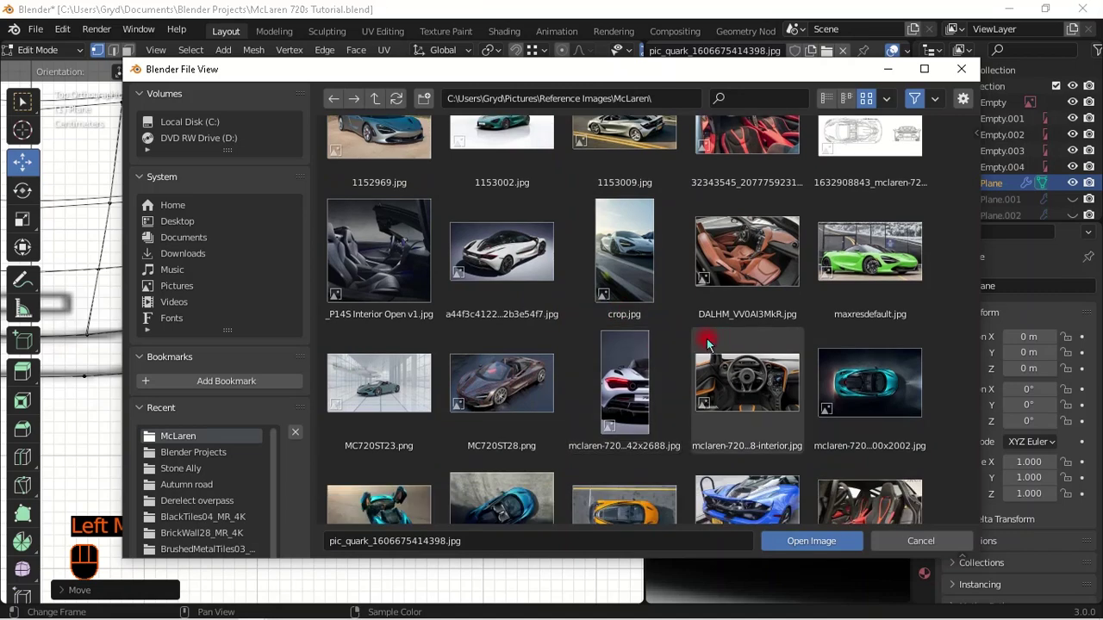
scroll(706, 344, down, 1)
click(861, 214)
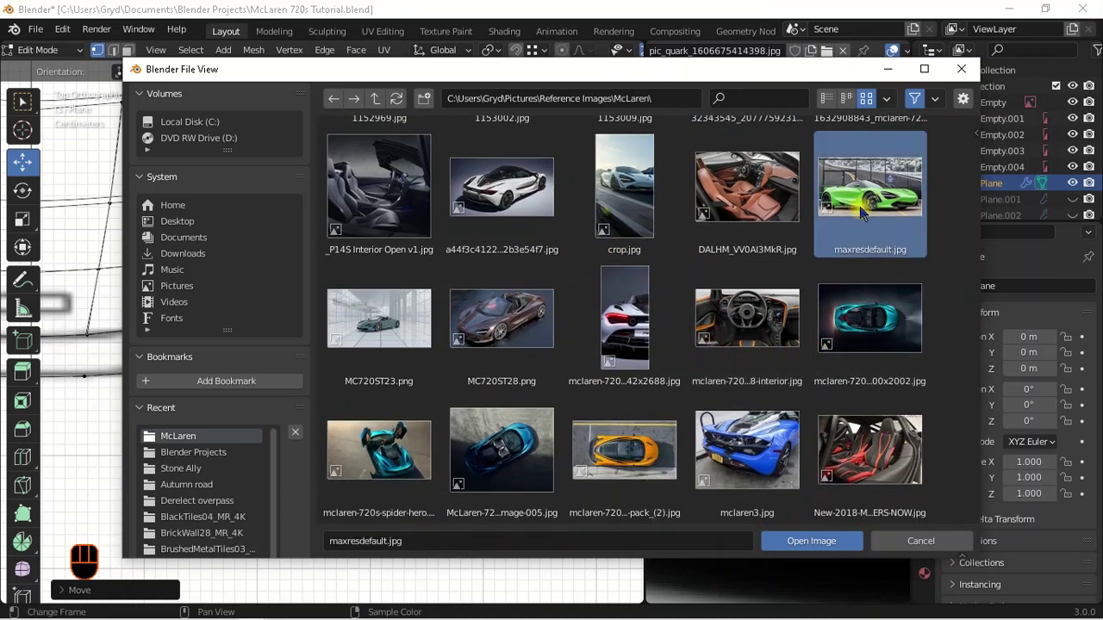
double_click(861, 213)
middle_drag(808, 263, 842, 118)
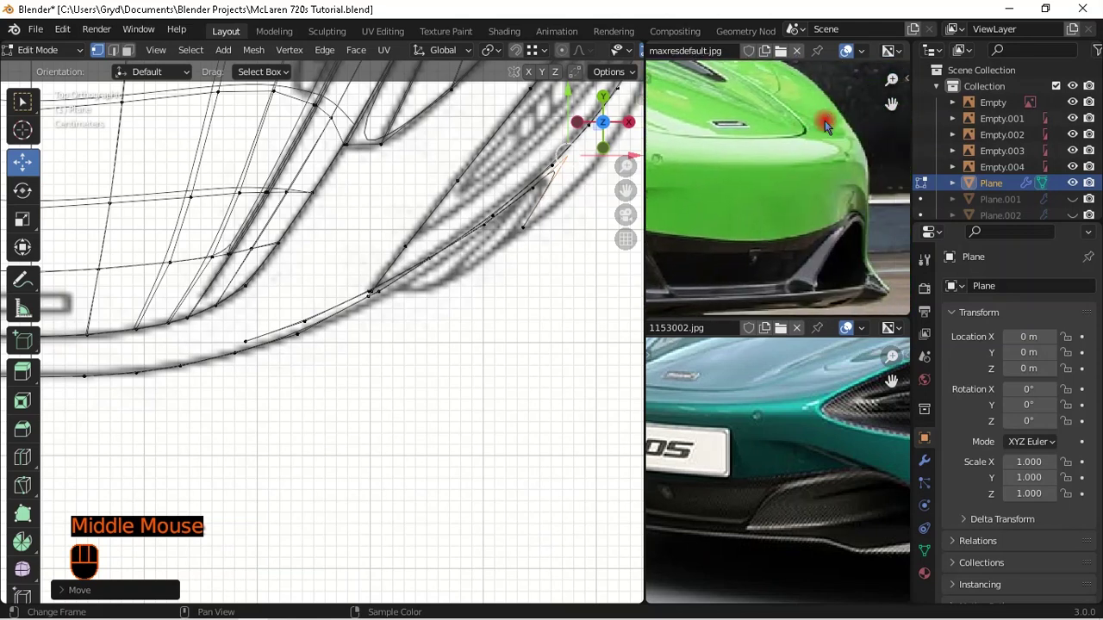
scroll(841, 164, up, 1)
middle_drag(842, 168, 807, 193)
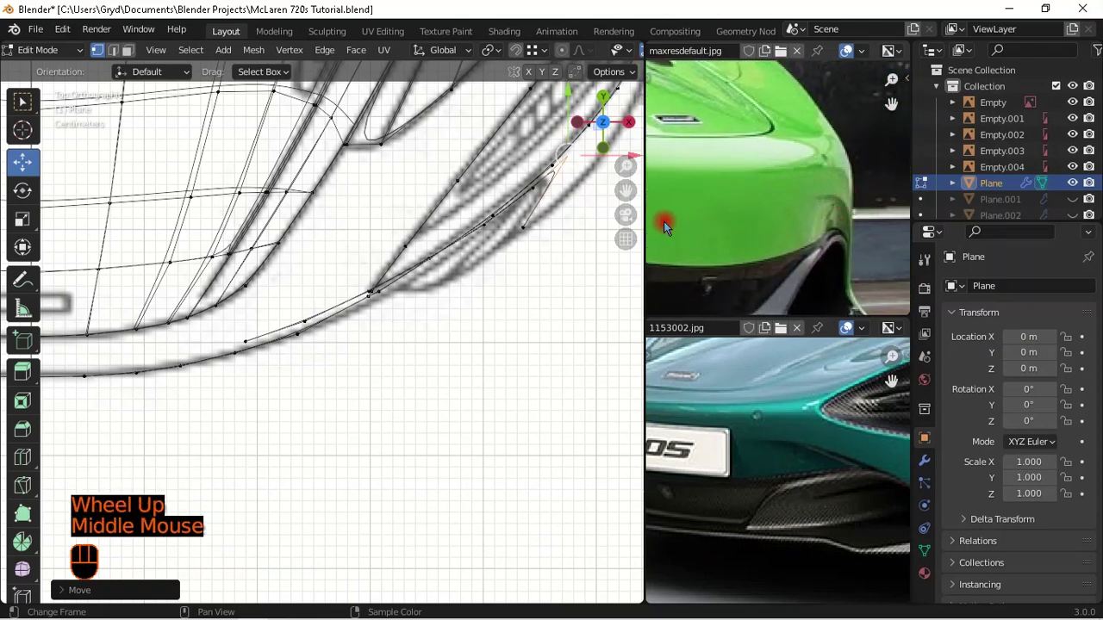
scroll(423, 298, up, 1)
- Nudge the intake path's two foremost vertices along Y toward the bumper line in the top view, fine-tuning the end vertex separately
click(228, 340)
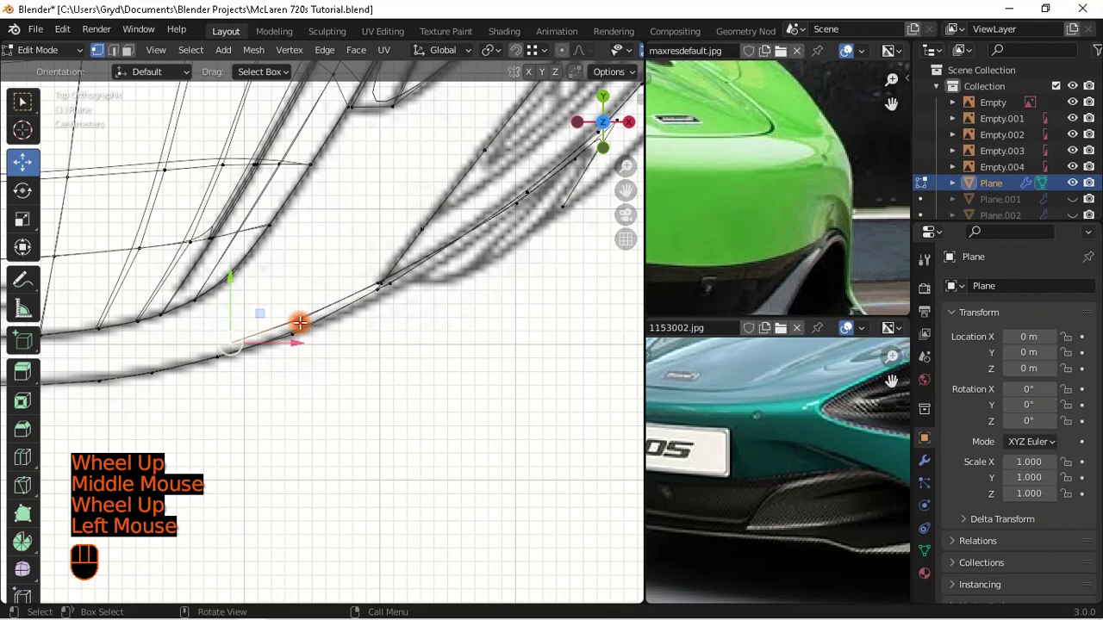
shift+click(297, 321)
drag(264, 254, 287, 231)
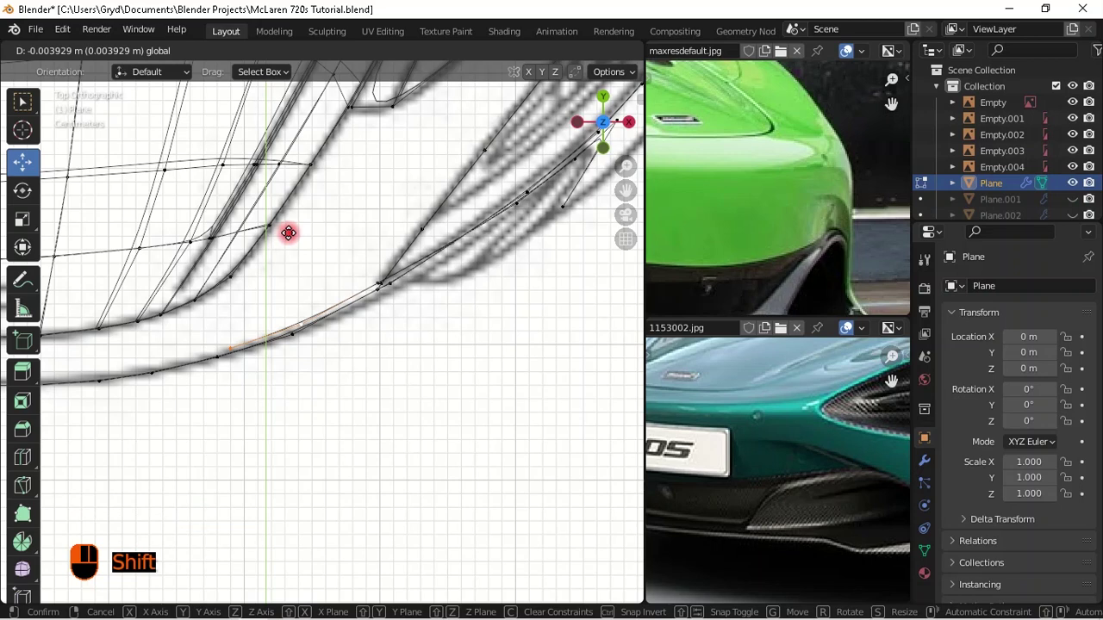
shift+drag(279, 218, 279, 217)
ctrl+click(258, 372)
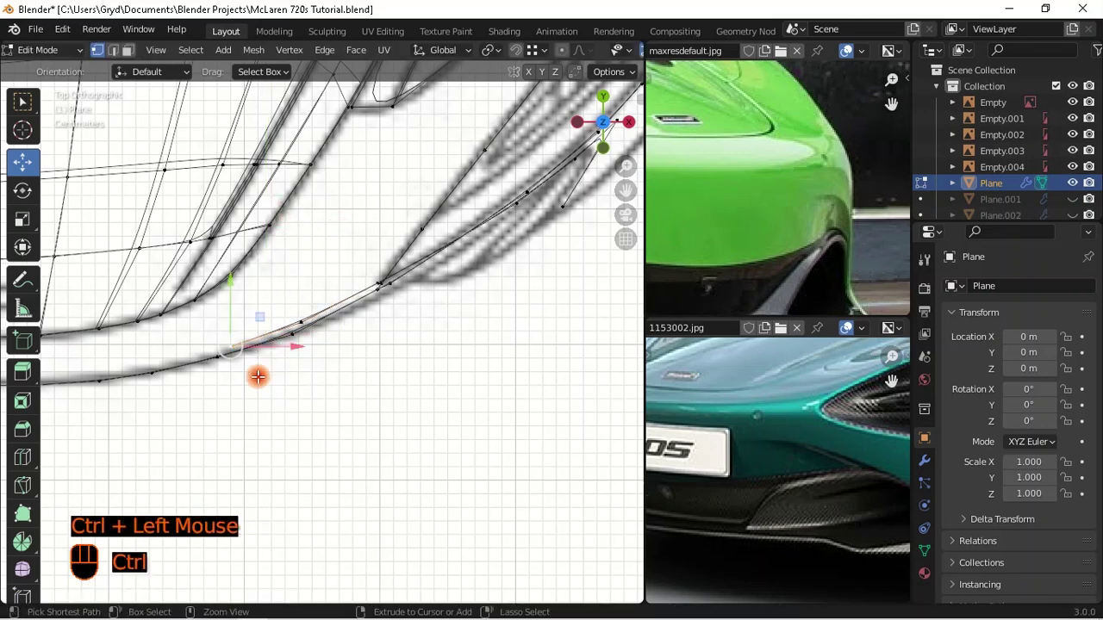
click(230, 274)
shift+drag(230, 274, 230, 274)
- Isolate the lower intake path by hiding all the other geometry of the mesh
double_click(323, 295)
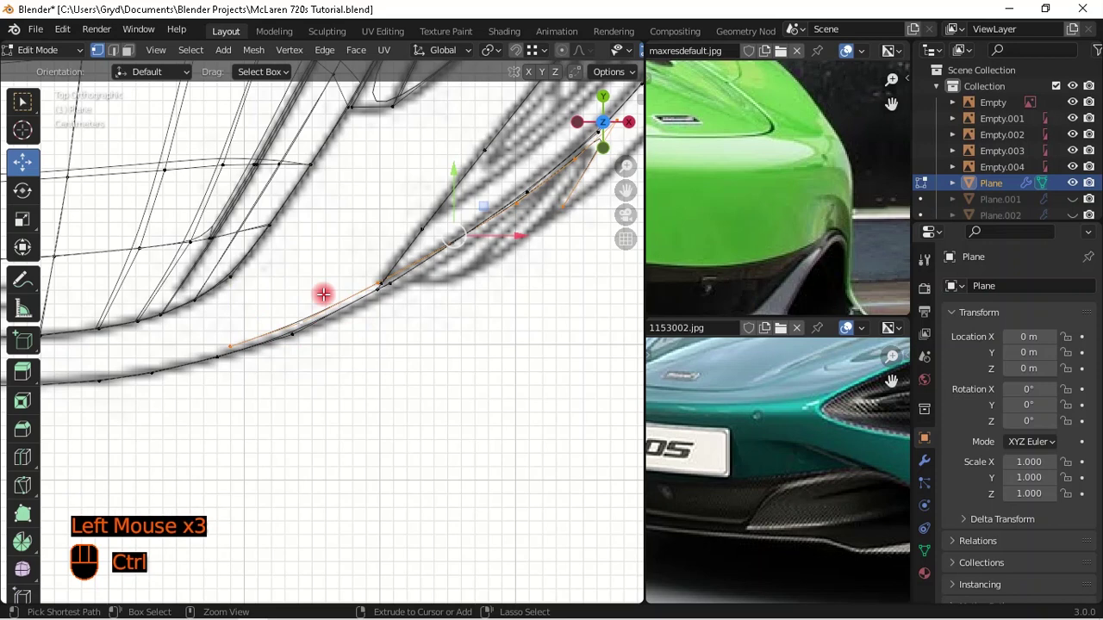
key(ctrl+i)
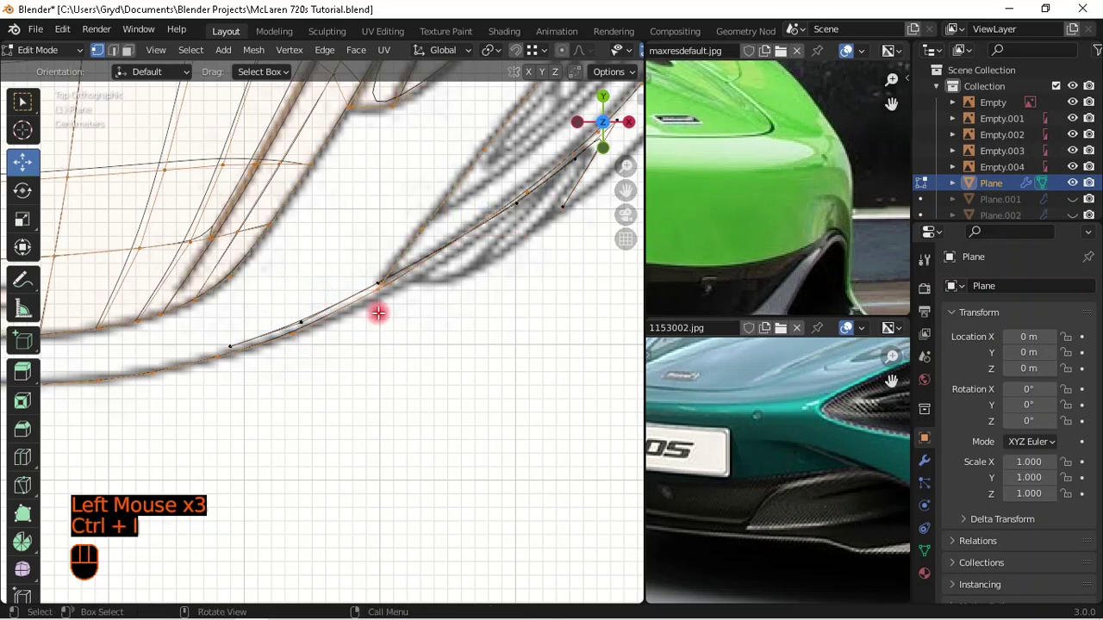
key(h)
scroll(396, 332, up, 2)
shift+middle_drag(425, 327, 307, 332)
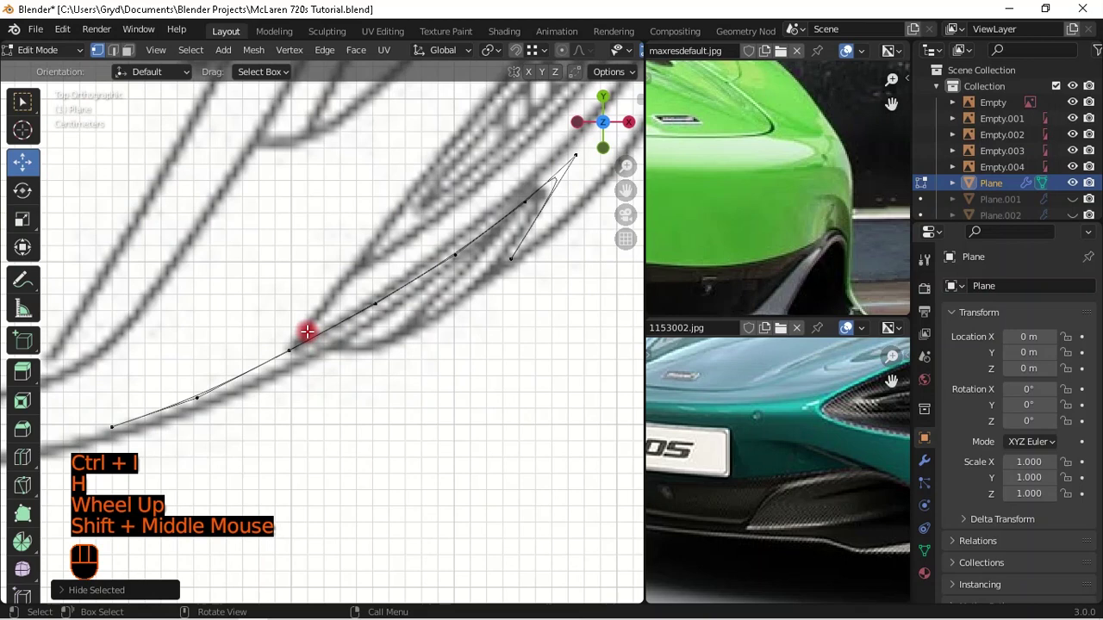
- Shift the two middle vertices of the isolated intake path along Y in the top view to smooth its curve
click(307, 332)
drag(298, 289, 349, 345)
click(374, 304)
drag(377, 251, 408, 294)
- Examine the intake path's smoothness in Object Mode and check its outer corner vertex against the side blueprint
scroll(408, 322, down, 3)
scroll(405, 371, up, 1)
scroll(406, 371, down, 2)
middle_drag(406, 372, 350, 377)
key(Tab)
middle_drag(462, 421, 293, 333)
key(Tab)
scroll(293, 333, up, 1)
key(KP_3)
scroll(451, 325, up, 1)
click(450, 348)
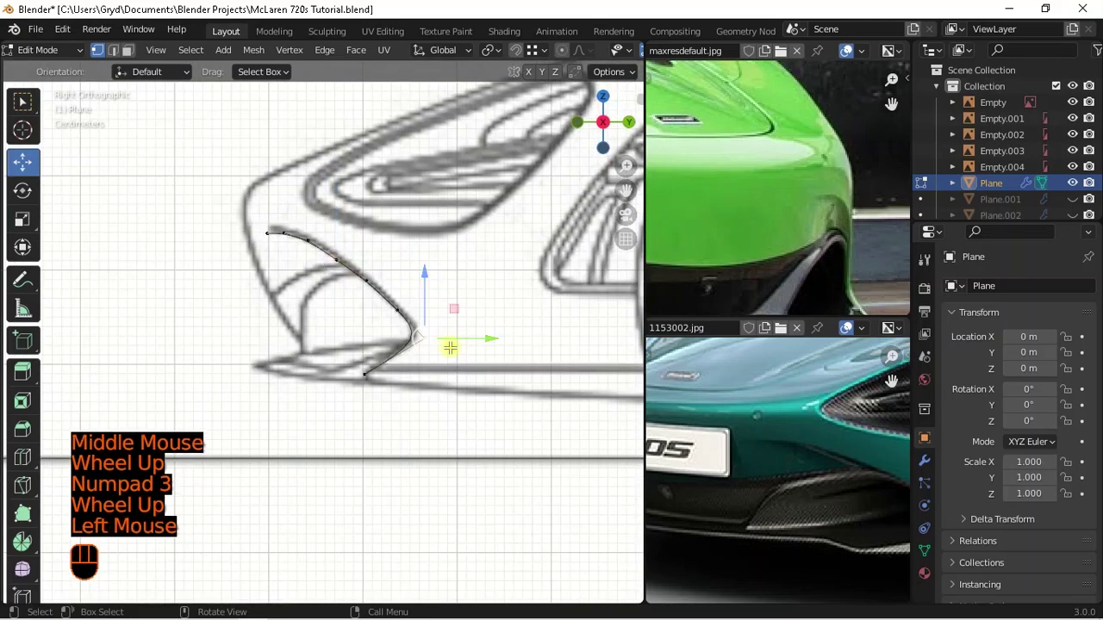
scroll(522, 337, up, 1)
shift+middle_drag(522, 337, 386, 342)
scroll(408, 319, up, 1)
scroll(421, 309, up, 1)
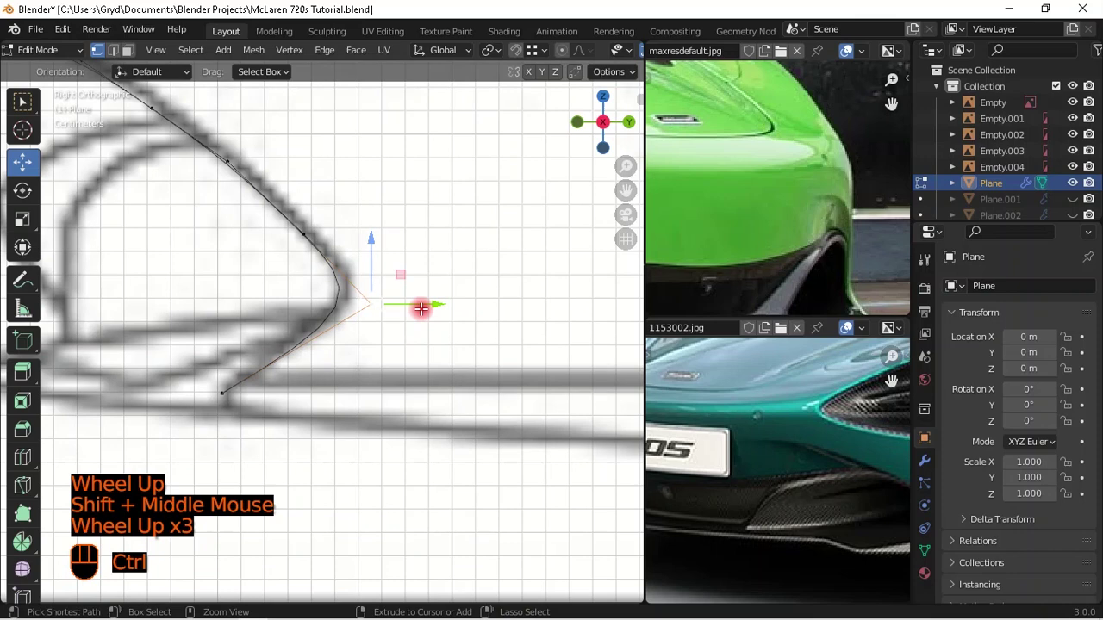
- Reveal the mesh's hidden geometry around the lower intake path
scroll(482, 340, down, 3)
shift+middle_drag(482, 340, 357, 340)
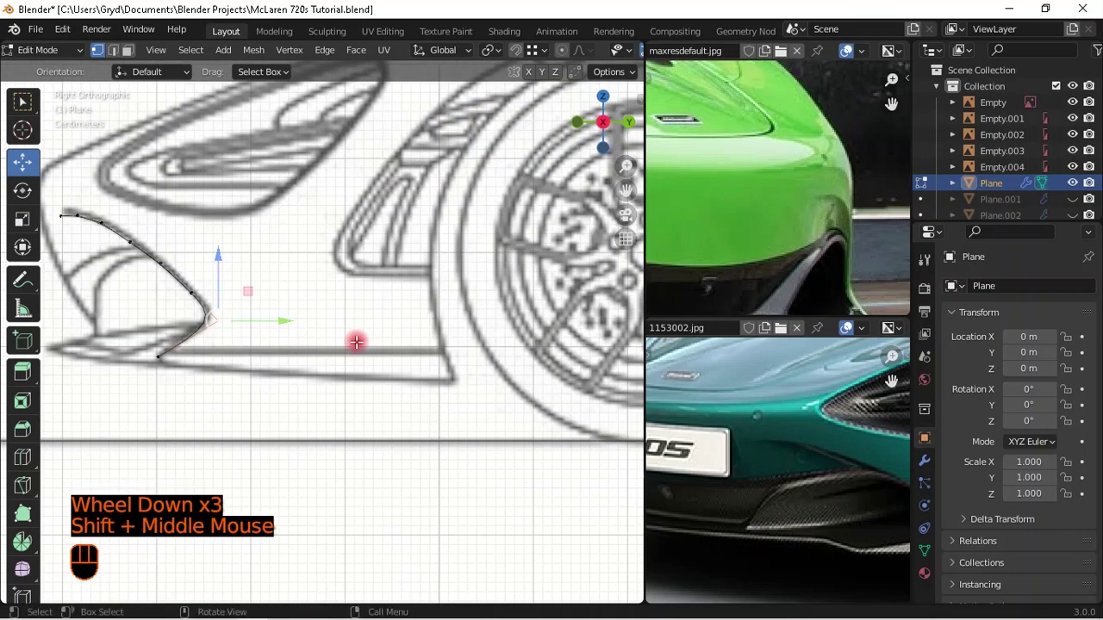
key(alt+h)
click(340, 475)
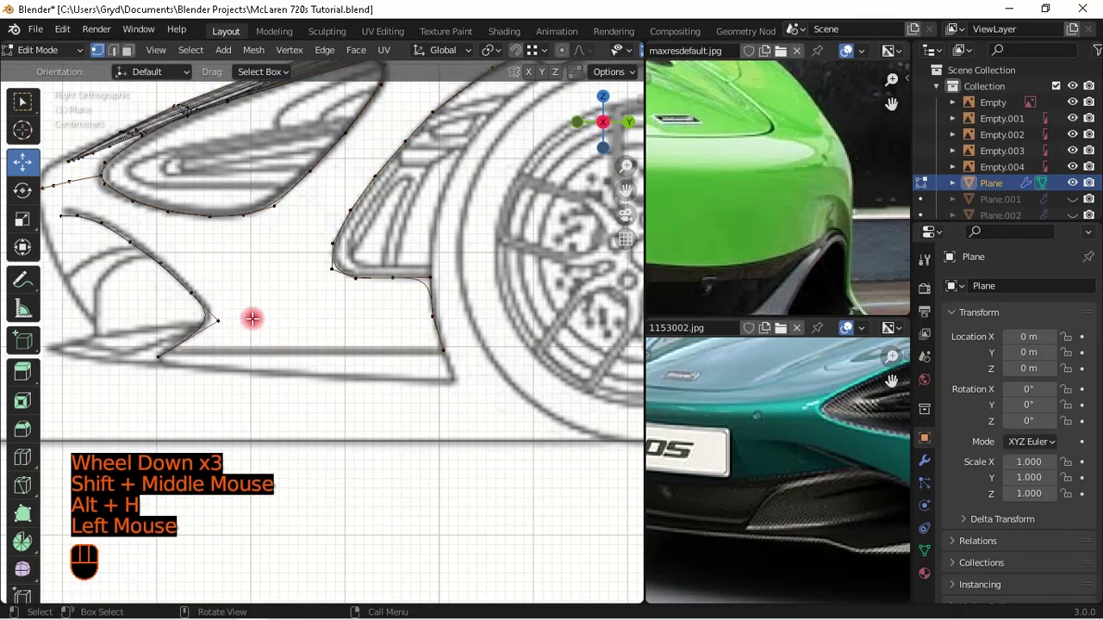
- Bevel the outer corner vertex of the lower intake path with one segment, about 0.015 m wide
click(253, 333)
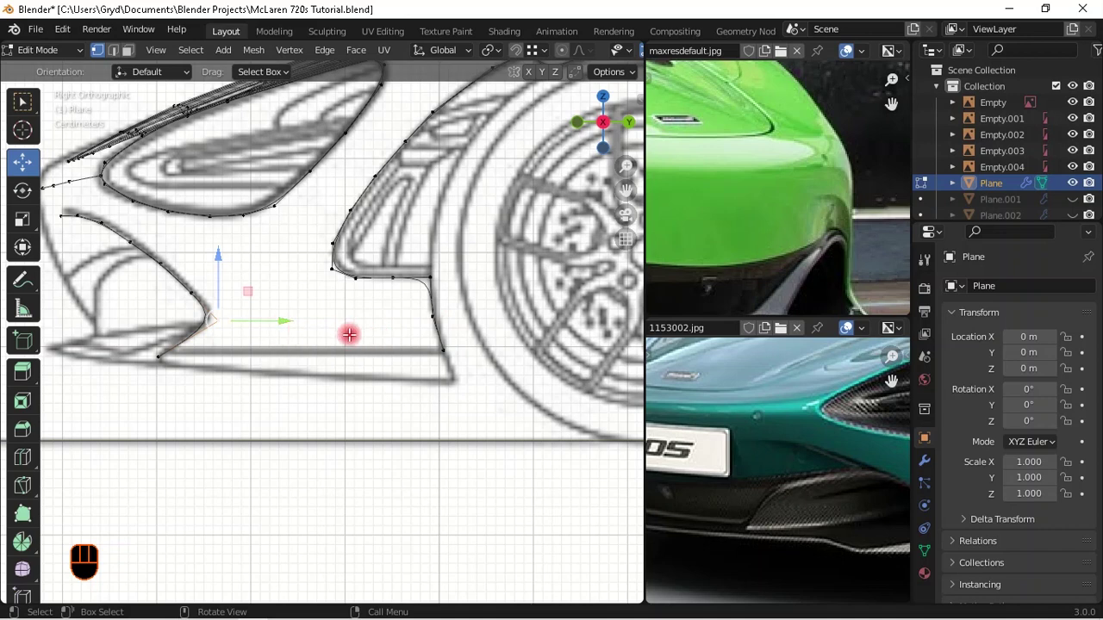
scroll(191, 301, up, 2)
shift+scroll(191, 302, up, 1)
shift+middle_drag(191, 301, 288, 333)
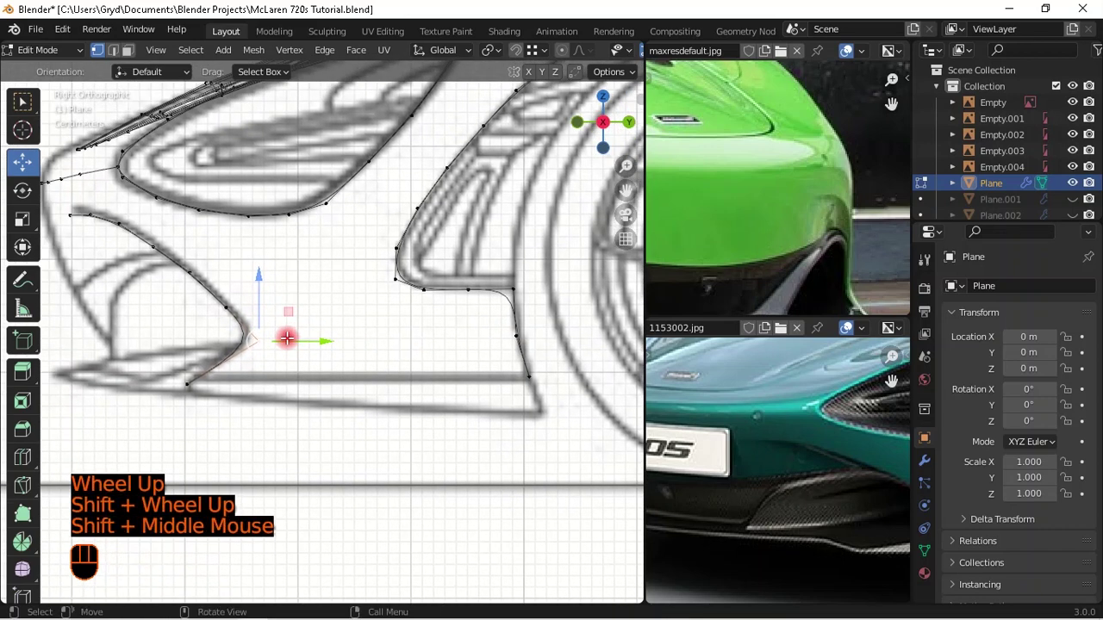
key(ctrl+shift+b)
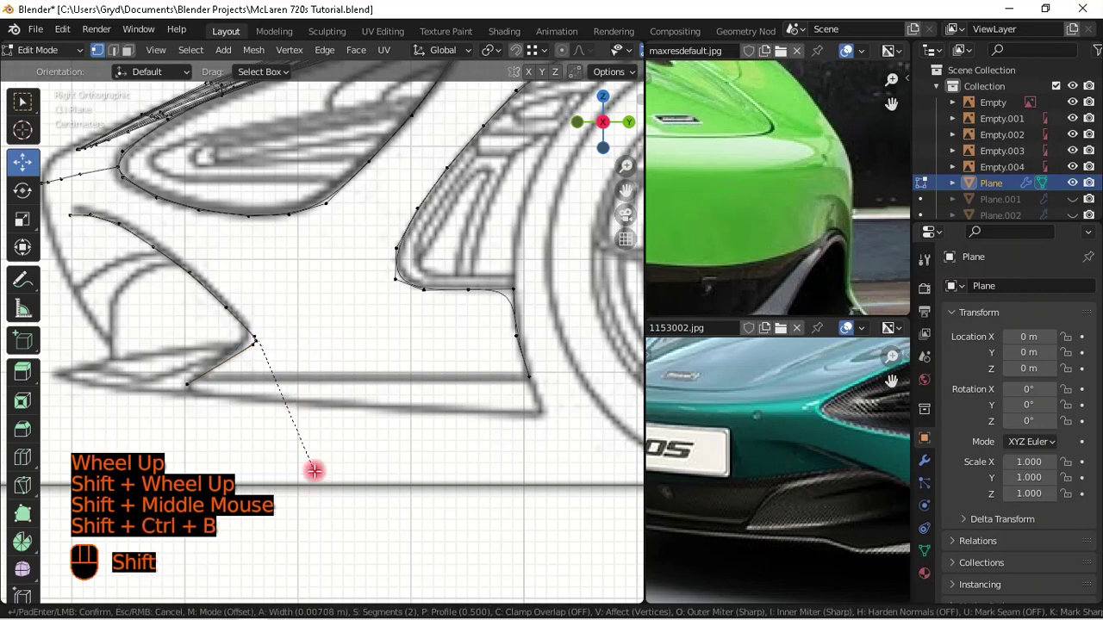
shift+scroll(347, 561, down, 1)
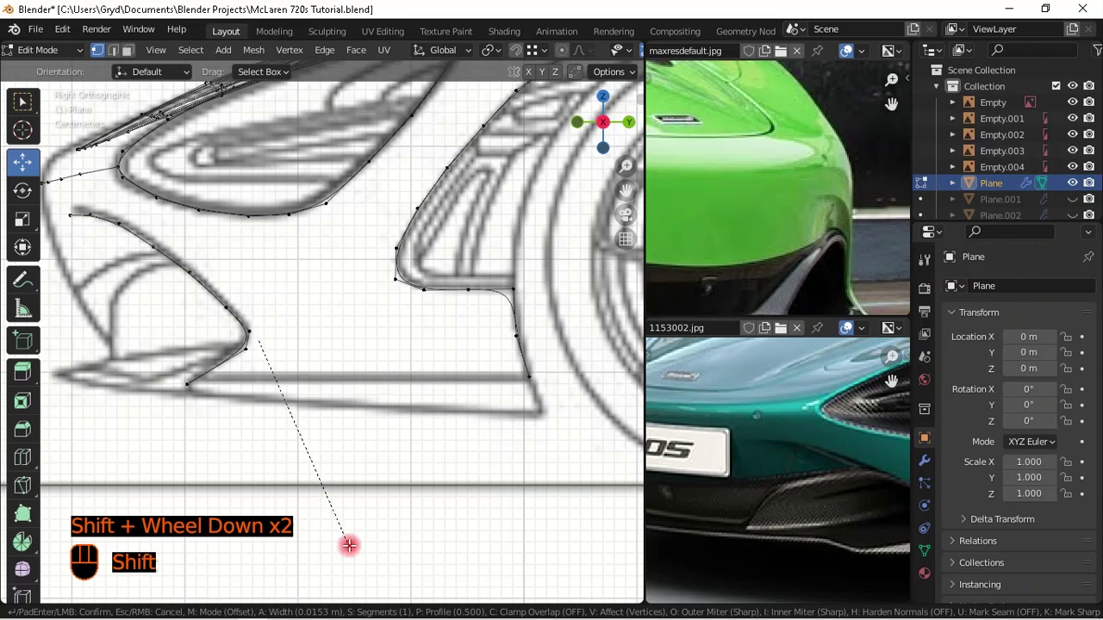
shift+click(349, 544)
- Raise the intake path vertex just above the beveled corner by about 0.001 m along Z
click(234, 307)
drag(232, 304, 229, 237)
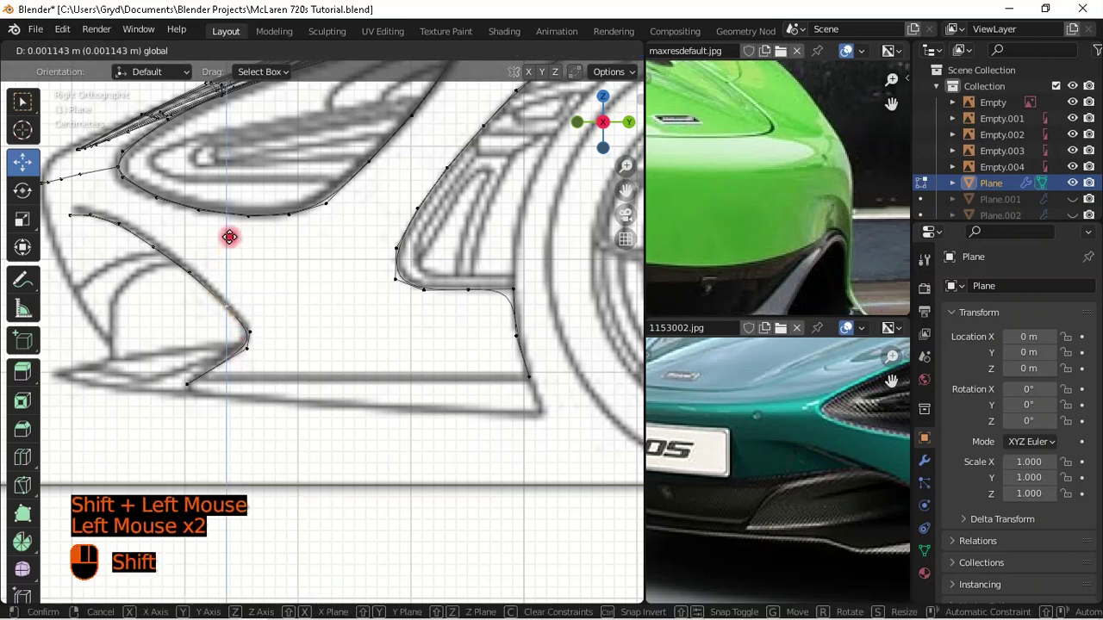
middle_drag(226, 234, 365, 381)
middle_drag(280, 411, 347, 430)
scroll(414, 406, up, 2)
key(KP_3)
scroll(409, 409, down, 2)
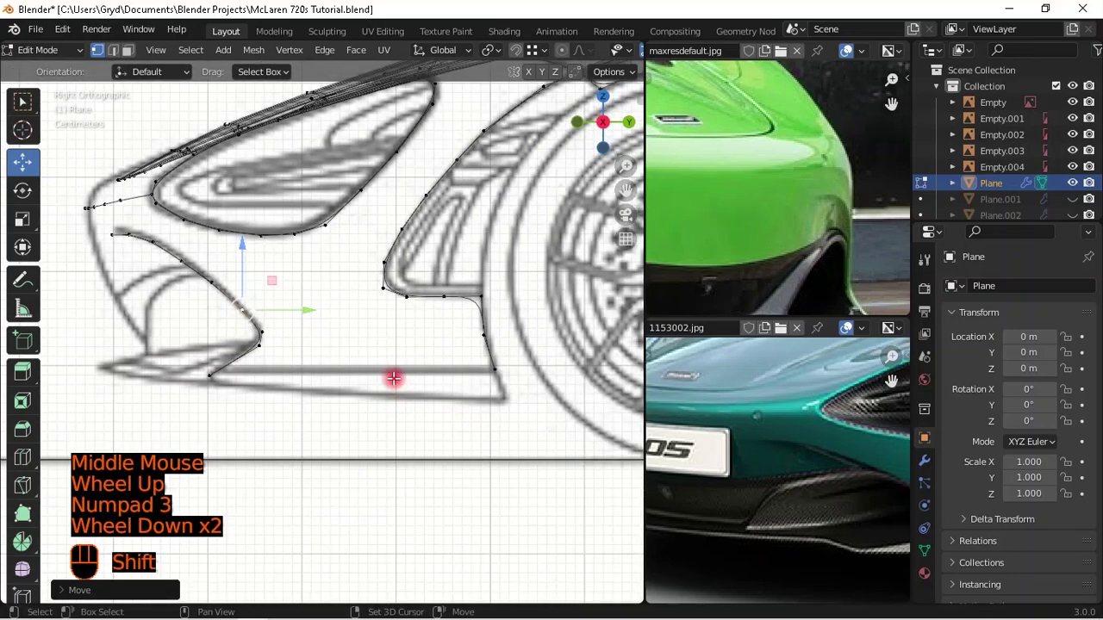
- Nudge the lower end vertex of the intake path in the side view to match the blueprint's bottom line
shift+middle_drag(399, 381, 222, 356)
click(260, 348)
scroll(264, 347, up, 2)
key(g)
key(shift)
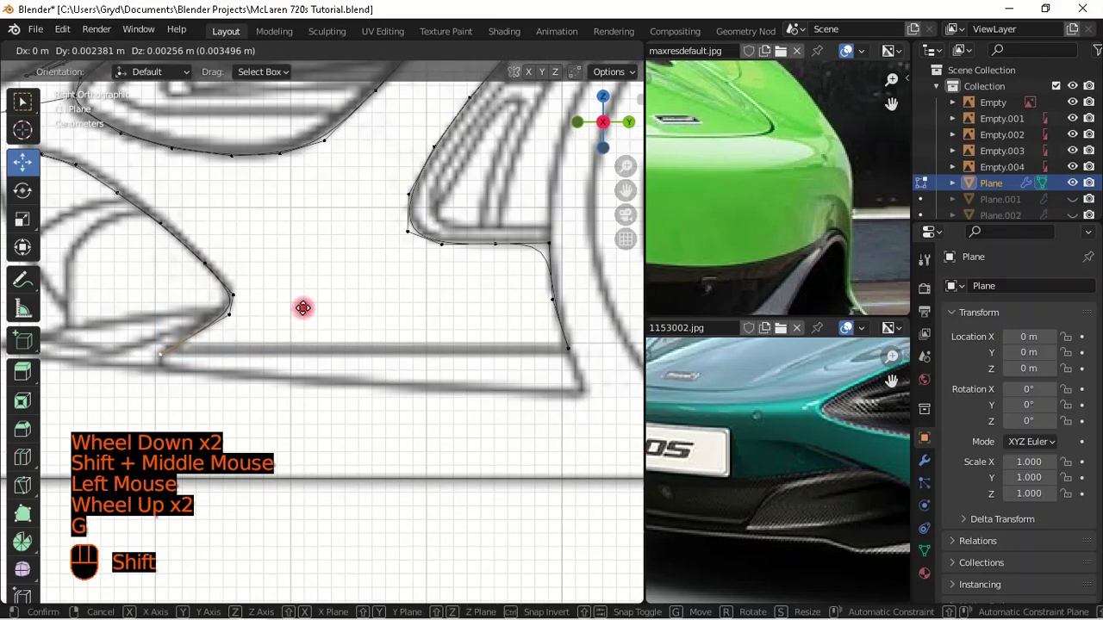
shift+click(350, 360)
scroll(580, 337, down, 1)
middle_drag(473, 364, 399, 431)
scroll(488, 438, down, 2)
scroll(431, 399, down, 1)
- Extrude the intake path's lower end vertex rearward along the horizontal bottom line of the side blueprint
key(KP_3)
scroll(288, 364, up, 1)
shift+middle_drag(288, 365, 336, 396)
scroll(336, 397, up, 1)
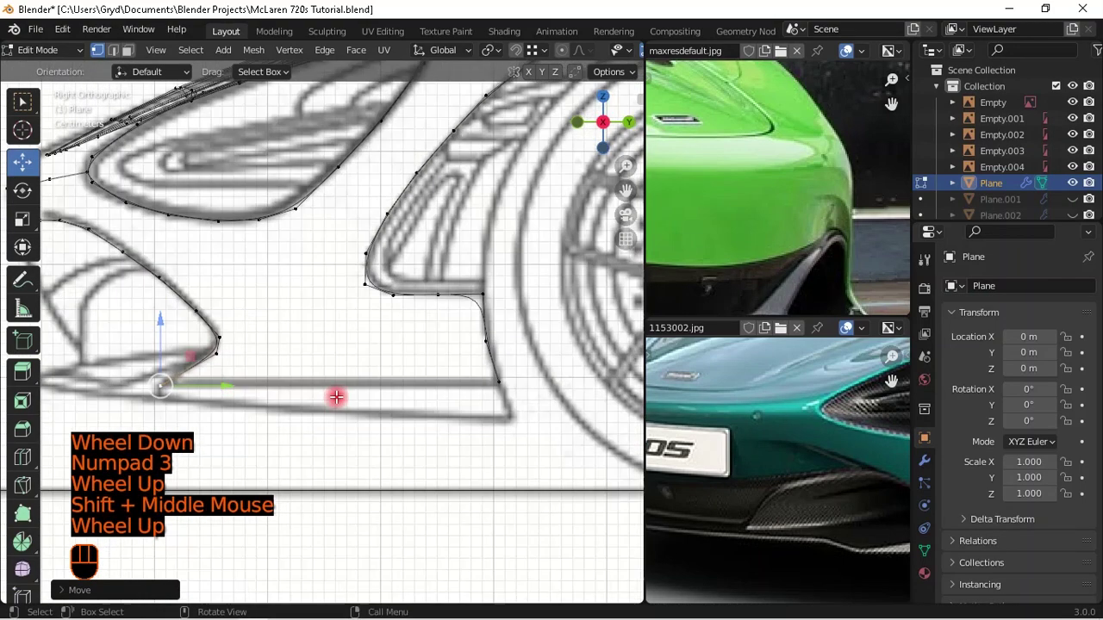
key(e)
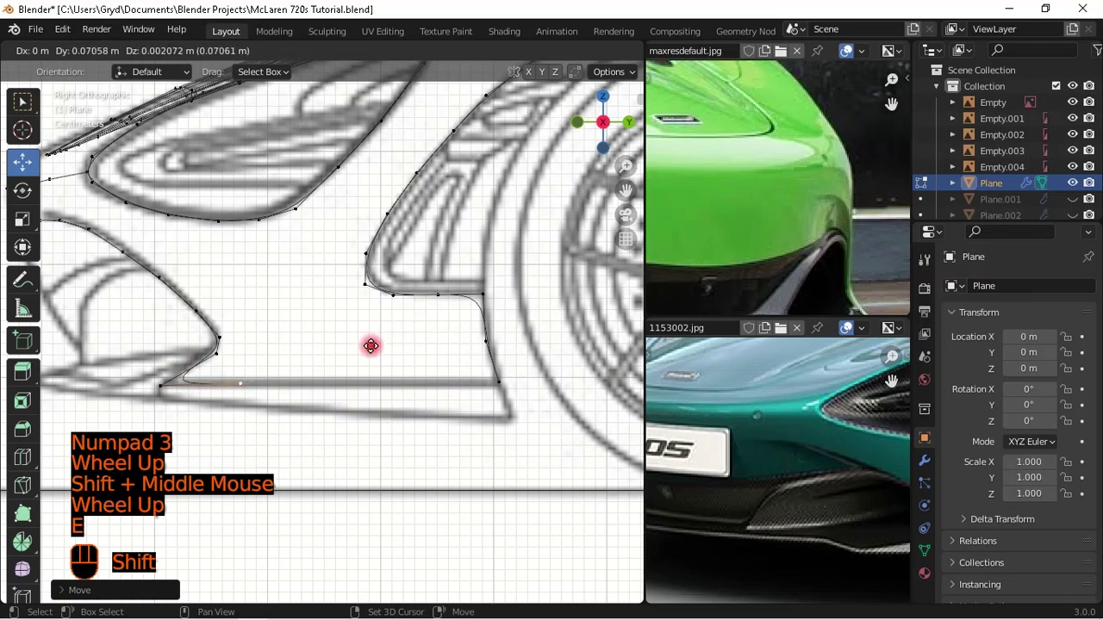
shift+click(263, 353)
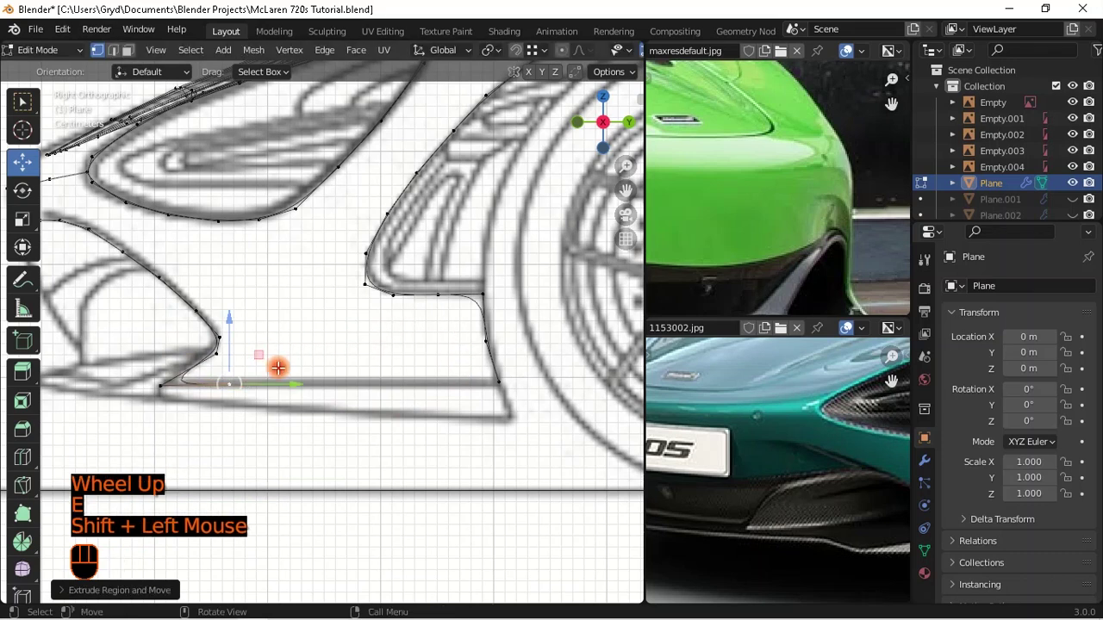
- Join the extruded vertex to the bottom vertex of the wheel arch edge and subdivide the new edge with loop cuts
shift+click(498, 385)
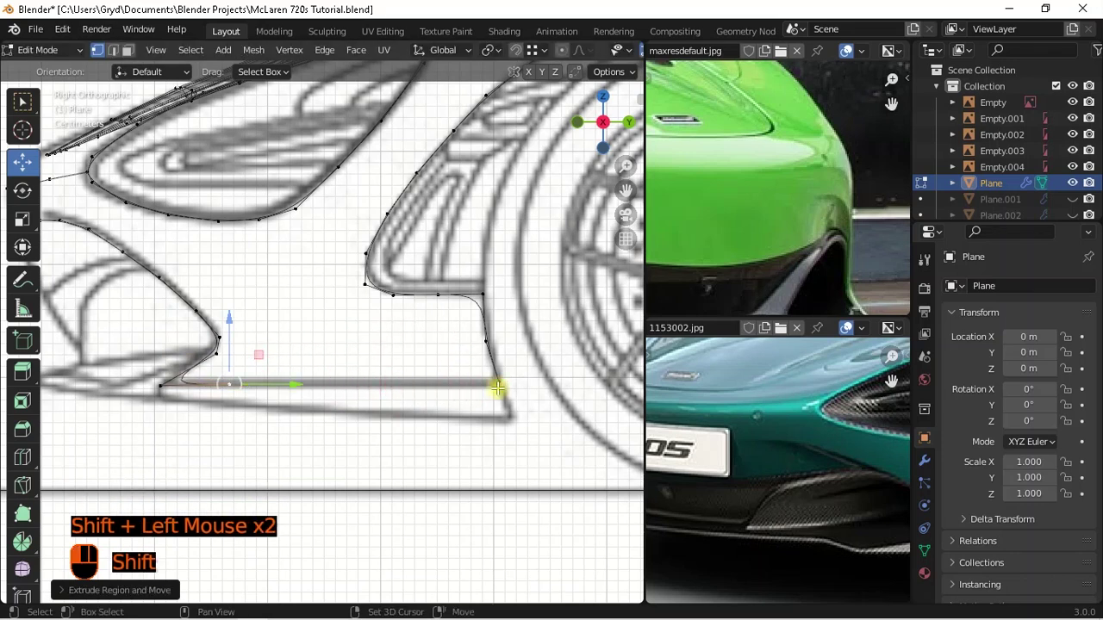
key(f)
key(ctrl+r)
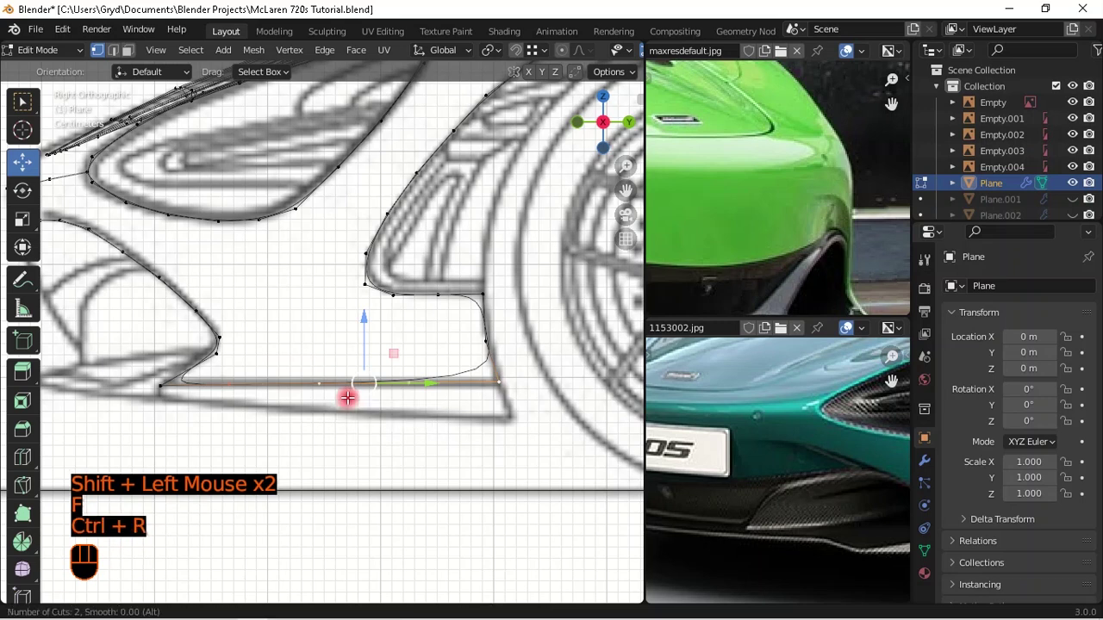
click(348, 398)
- Move the extruded vertex at the front of the new bottom edge outward along X
mouse_move(485, 395)
middle_down()
mouse_move(552, 436)
mouse_move(483, 388)
middle_up()
scroll(465, 384, down, 1)
shift+middle_drag(444, 381, 265, 374)
click(263, 373)
drag(325, 374, 349, 379)
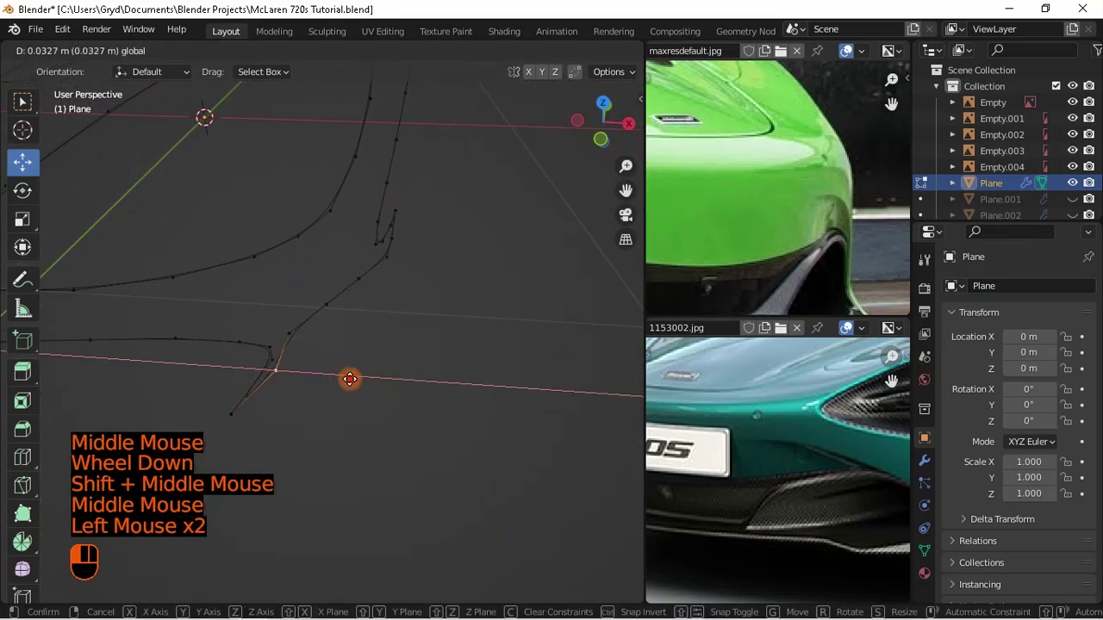
drag(395, 408, 393, 406)
- Fit the two front vertices of the new bottom edge to the bumper's outer outline in the top view
key(KP_7)
scroll(392, 406, up, 2)
shift+middle_drag(391, 406, 362, 378)
drag(368, 365, 414, 377)
key(g)
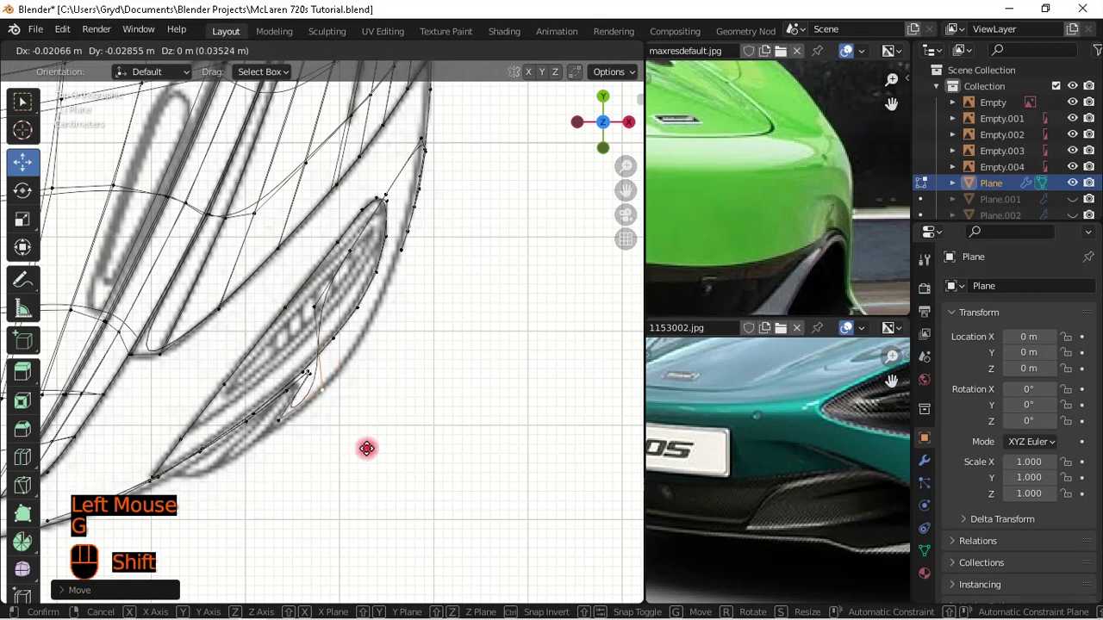
shift+click(300, 271)
click(328, 329)
key(g)
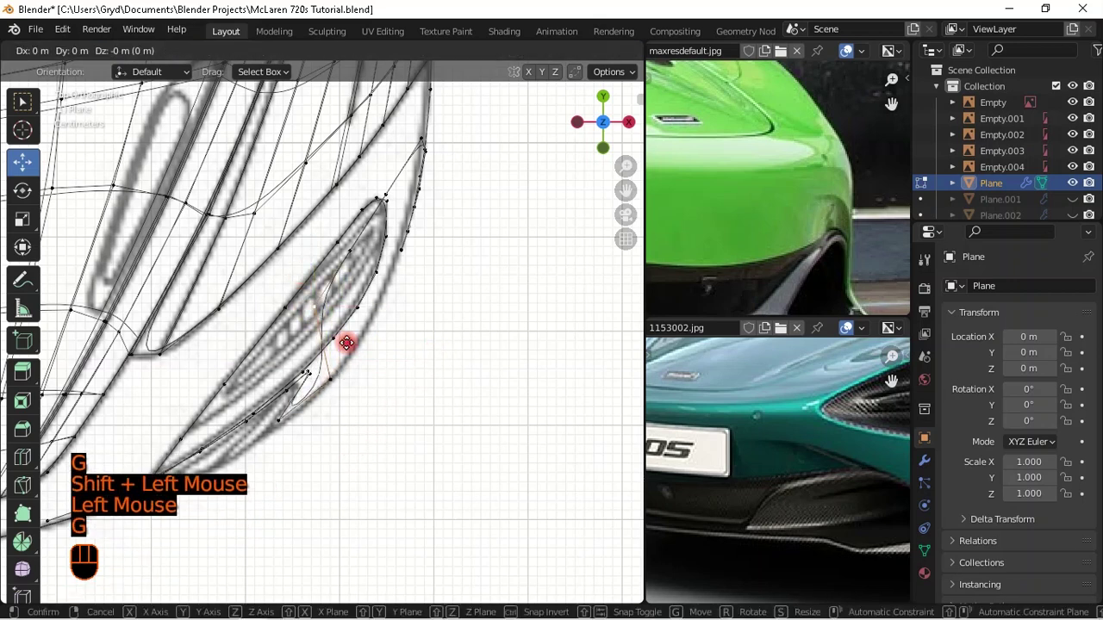
shift+click(263, 395)
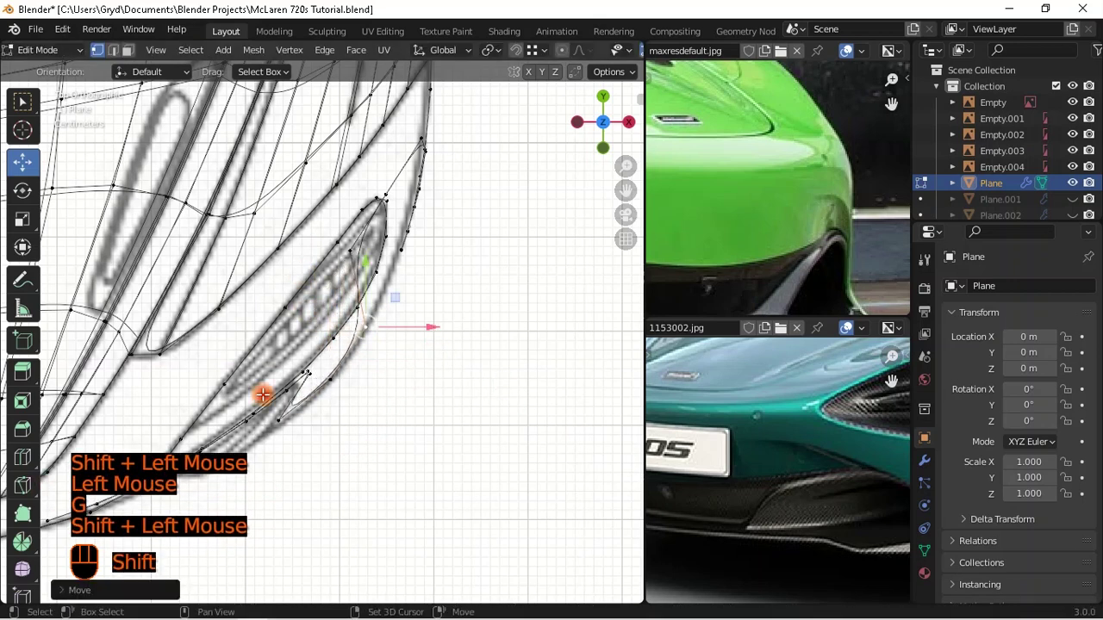
click(337, 245)
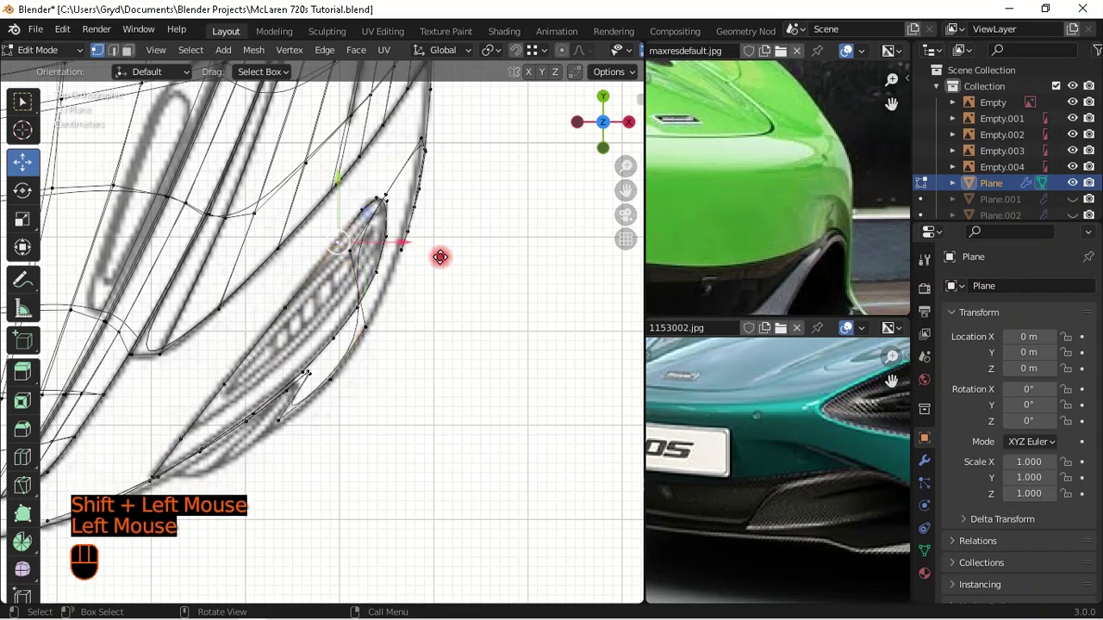
key(g)
shift+right_click(581, 339)
- Move the two rear vertices of the new bottom edge outward onto the bumper's outline in the top view
click(349, 251)
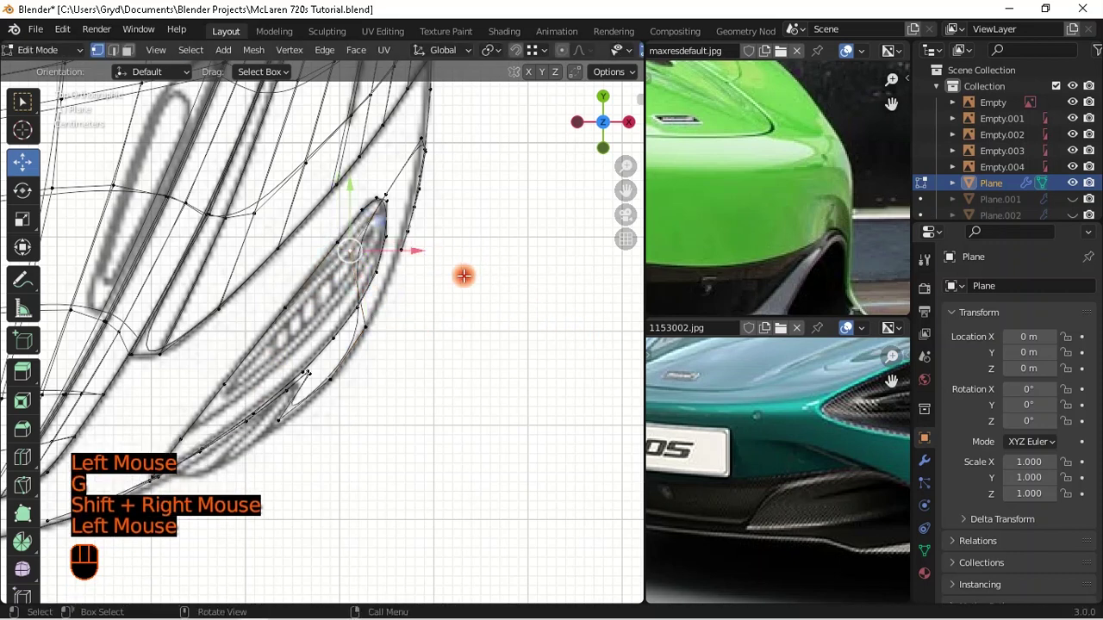
key(g)
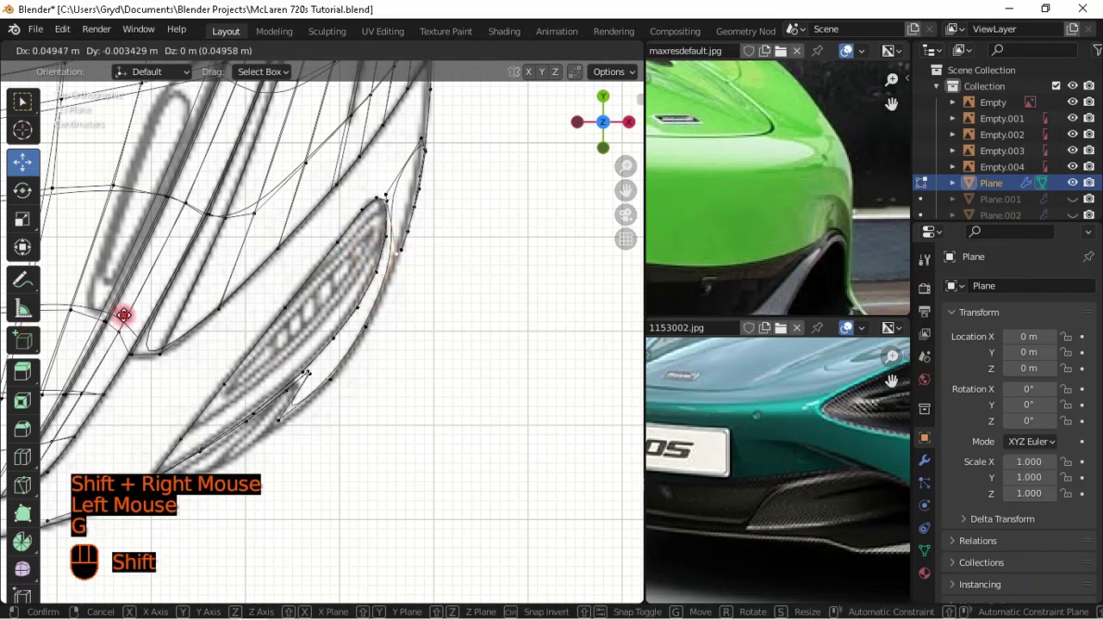
shift+click(165, 243)
shift+middle_drag(164, 243, 187, 278)
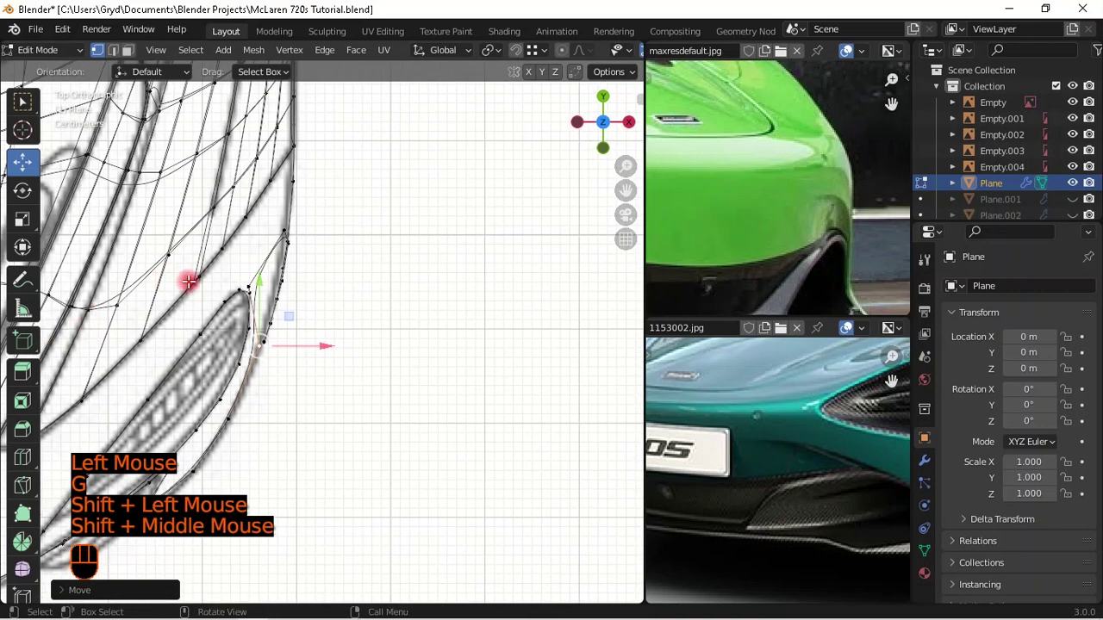
click(244, 287)
key(g)
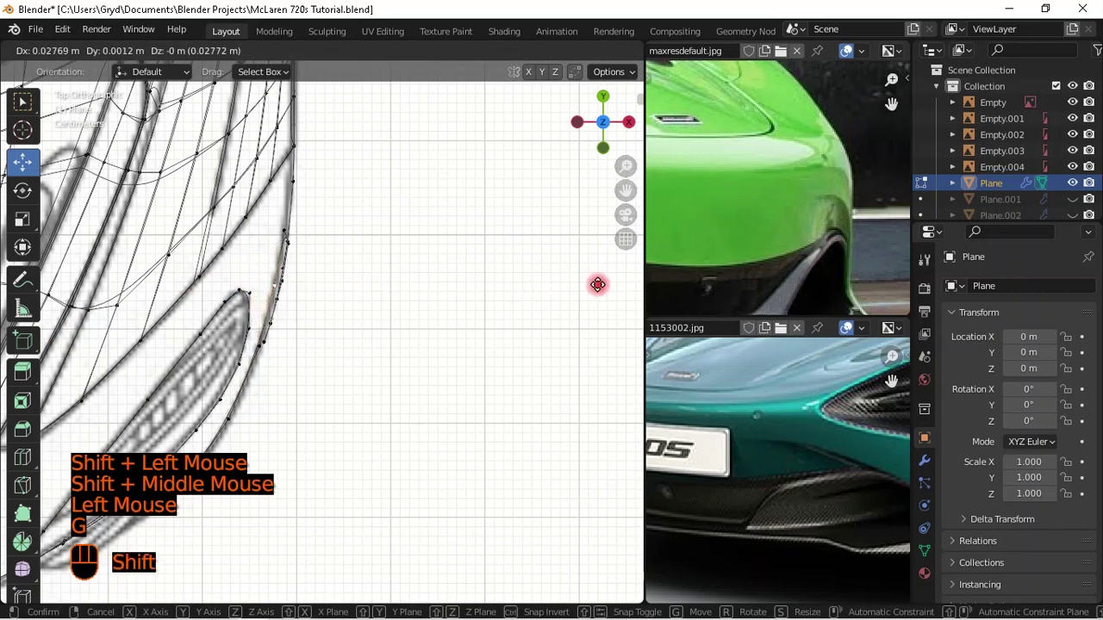
shift+click(598, 284)
- Examine the new bottom edge in the side and perspective views, switching between Edit Mode and Object Mode
shift+middle_drag(428, 357, 202, 303)
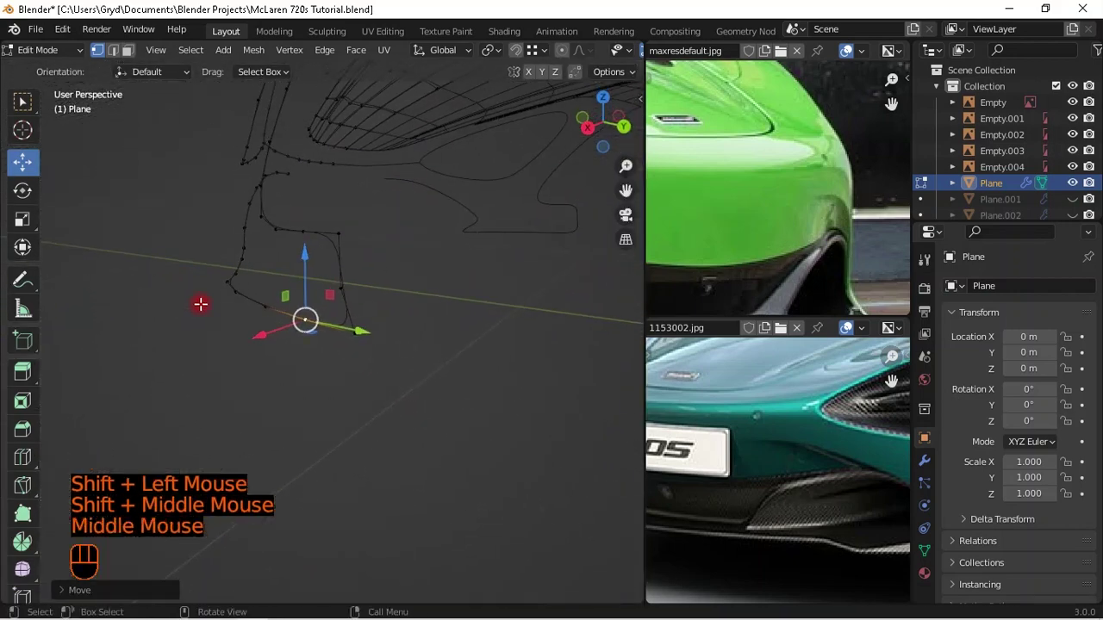
key(KP_3)
scroll(327, 256, up, 2)
shift+middle_drag(297, 297, 426, 326)
scroll(347, 341, down, 1)
key(Tab)
scroll(360, 284, down, 1)
scroll(342, 275, up, 1)
scroll(426, 337, down, 1)
scroll(395, 300, up, 1)
scroll(402, 295, down, 2)
key(Tab)
scroll(402, 284, down, 1)
middle_drag(426, 326, 399, 325)
scroll(396, 293, up, 1)
key(Tab)
scroll(471, 374, down, 1)
key(Tab)
middle_drag(426, 374, 293, 369)
scroll(291, 365, up, 1)
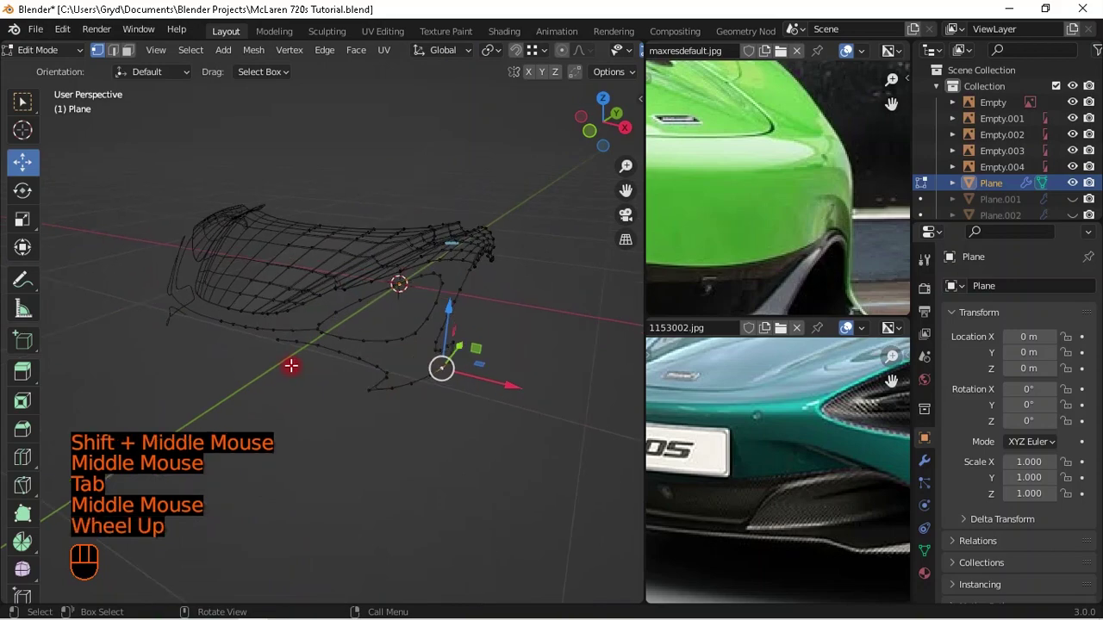
- Duplicate a vertex of the lower intake path in the front view and place it on the central intake's upper line near the car's centre
key(KP_1)
scroll(333, 328, up, 1)
shift+middle_drag(332, 328, 222, 365)
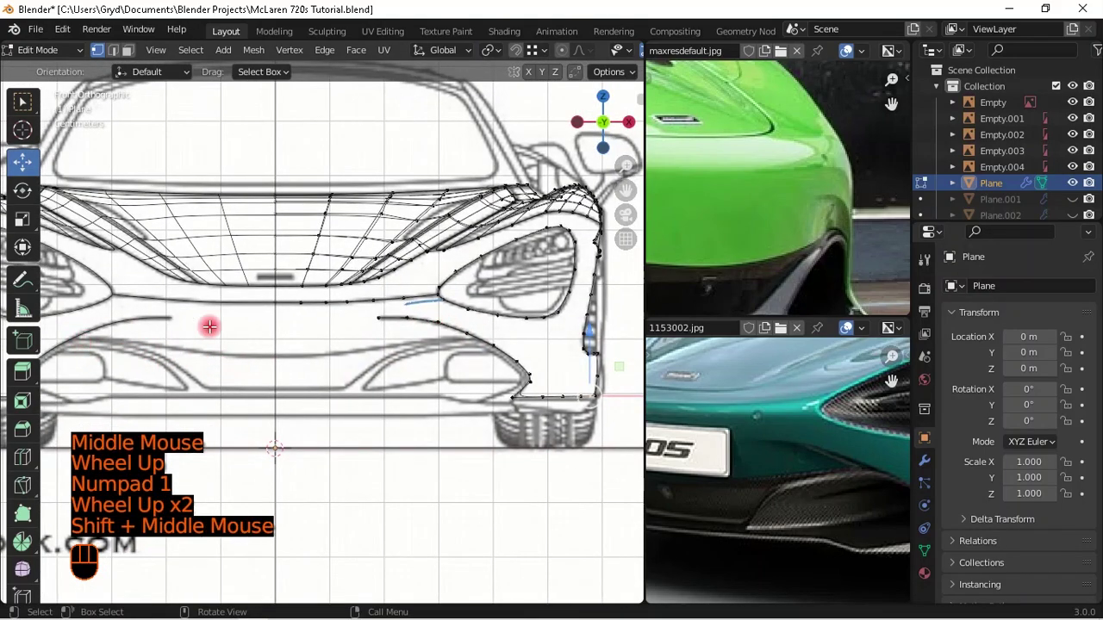
scroll(439, 336, up, 1)
scroll(474, 338, up, 1)
click(560, 354)
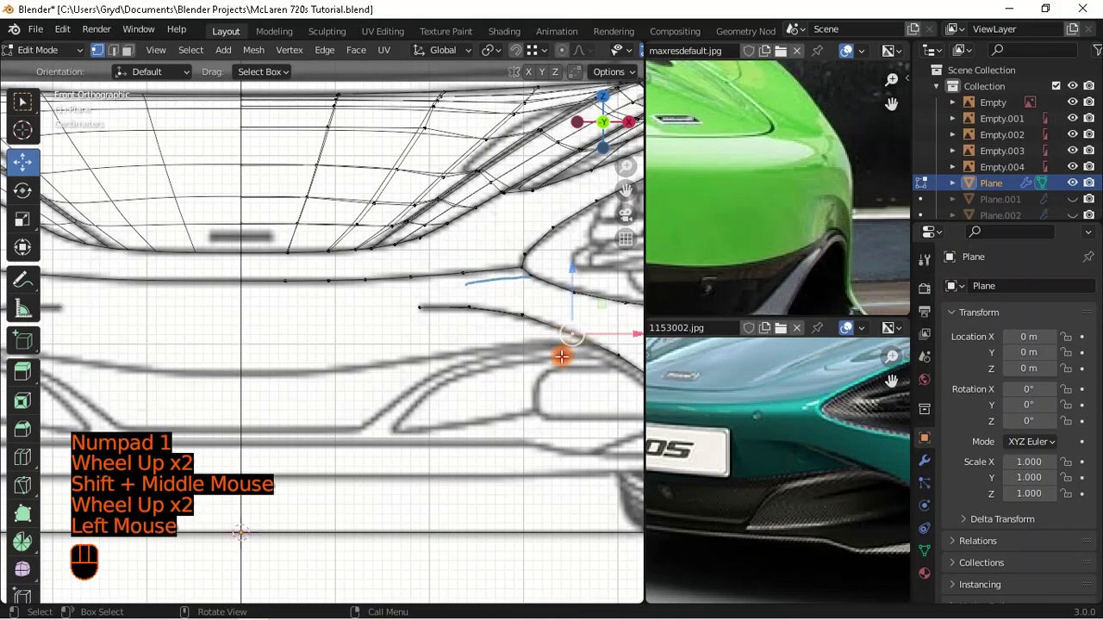
scroll(561, 355, down, 2)
shift+middle_drag(561, 354, 500, 356)
key(shift+d)
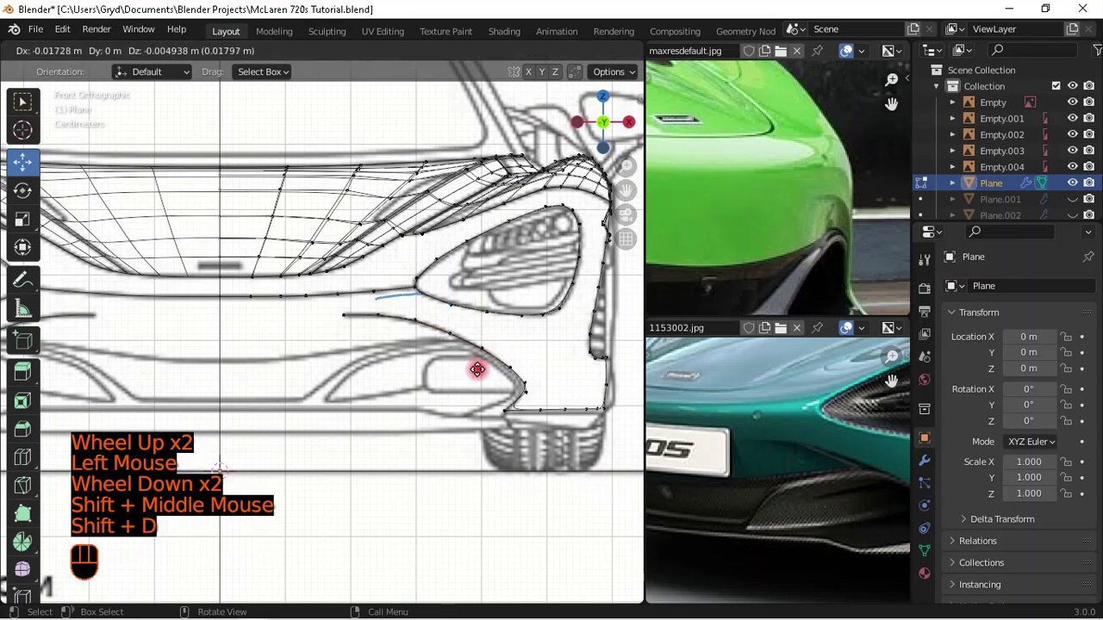
key(shift)
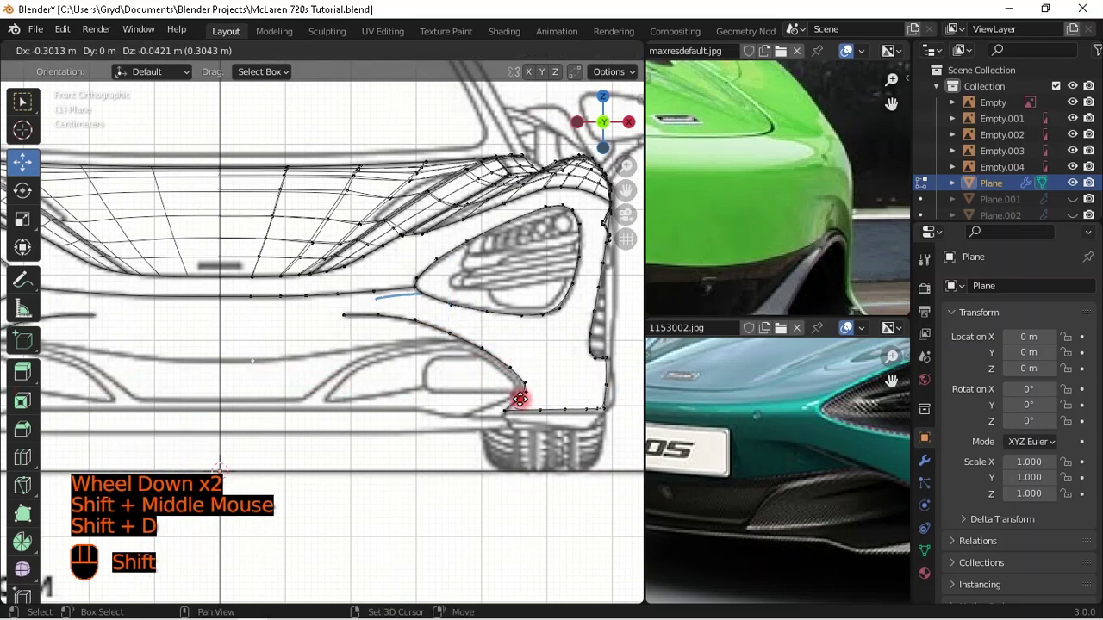
shift+click(357, 376)
- Extrude the duplicated vertex about 0.057 m along X to the mirror centre line
scroll(356, 377, up, 2)
shift+middle_drag(356, 376, 473, 357)
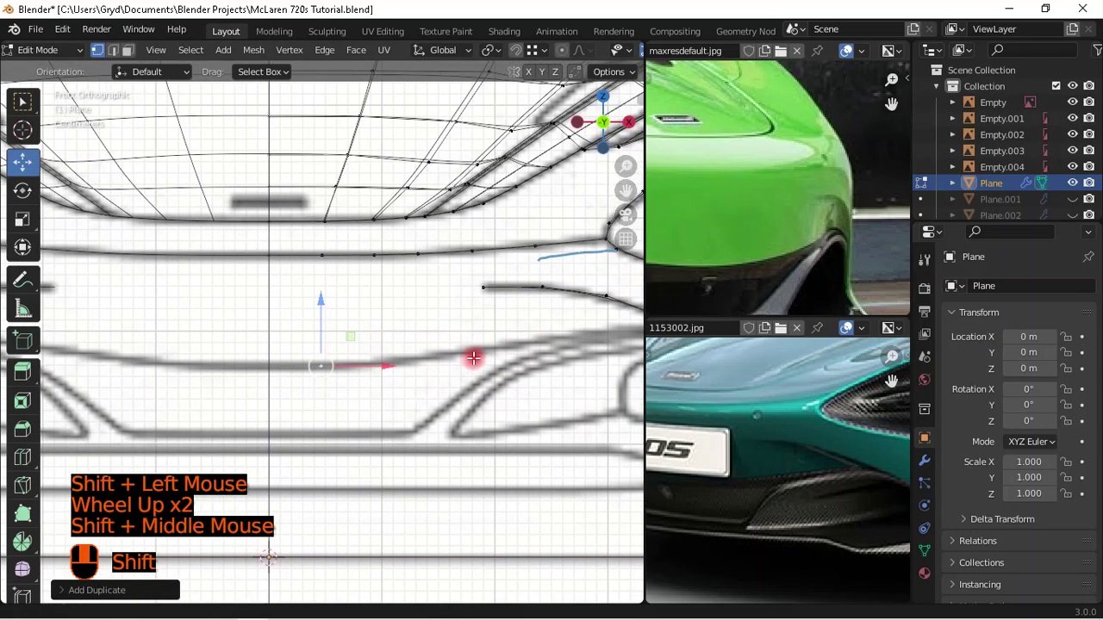
key(e)
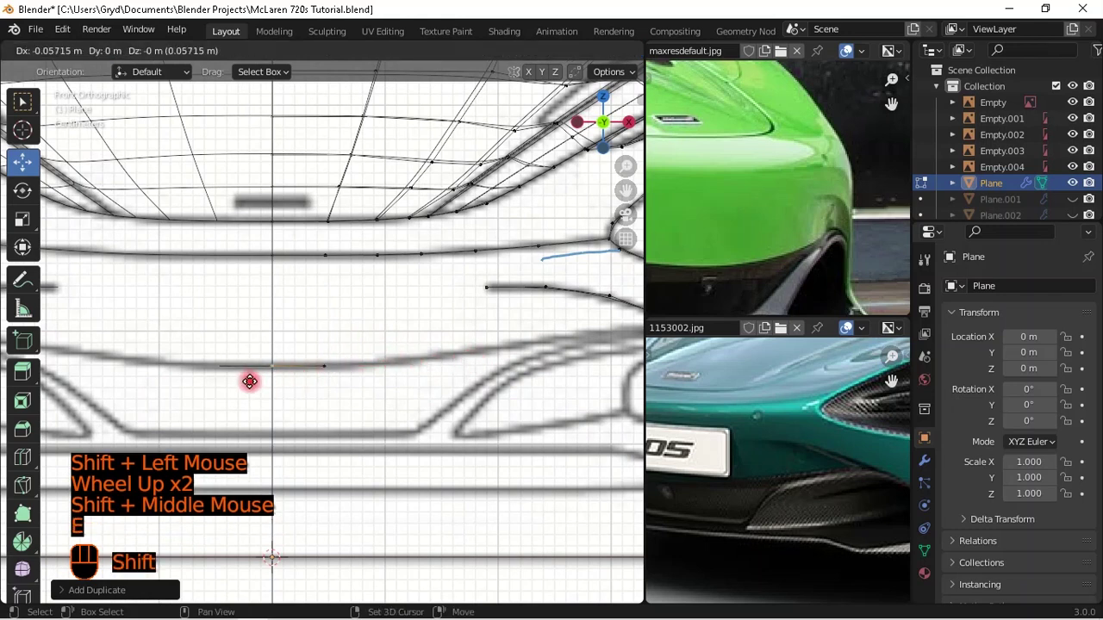
shift+click(248, 388)
shift+middle_drag(247, 388, 173, 388)
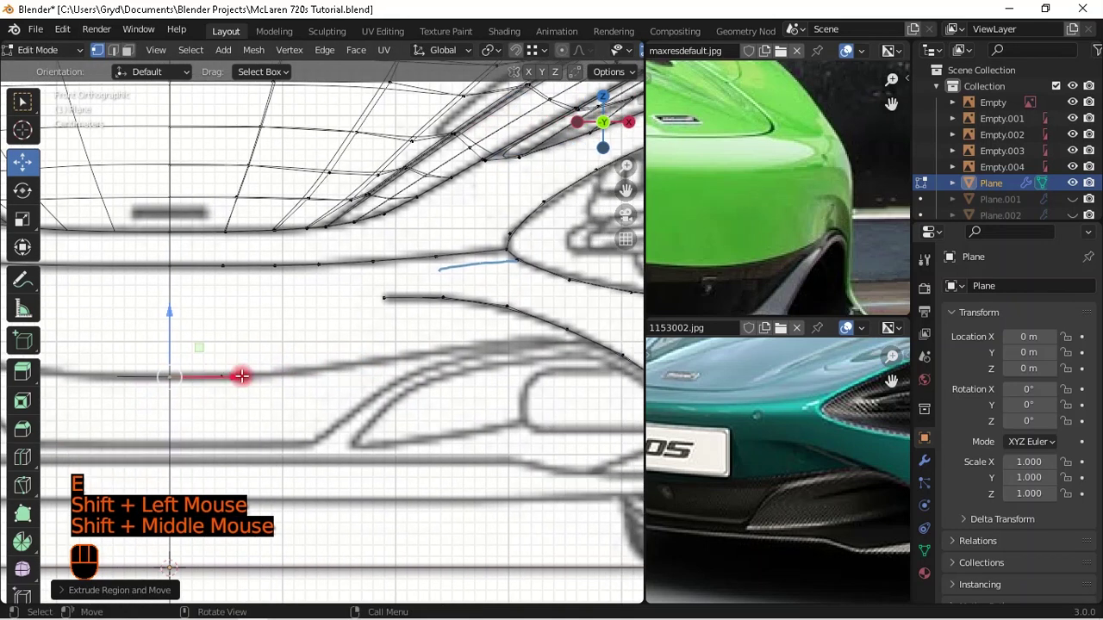
- Extrude three segments outward from the duplicated vertex, tracing the central intake's upper line in the front blueprint
click(246, 376)
key(e)
key(shift)
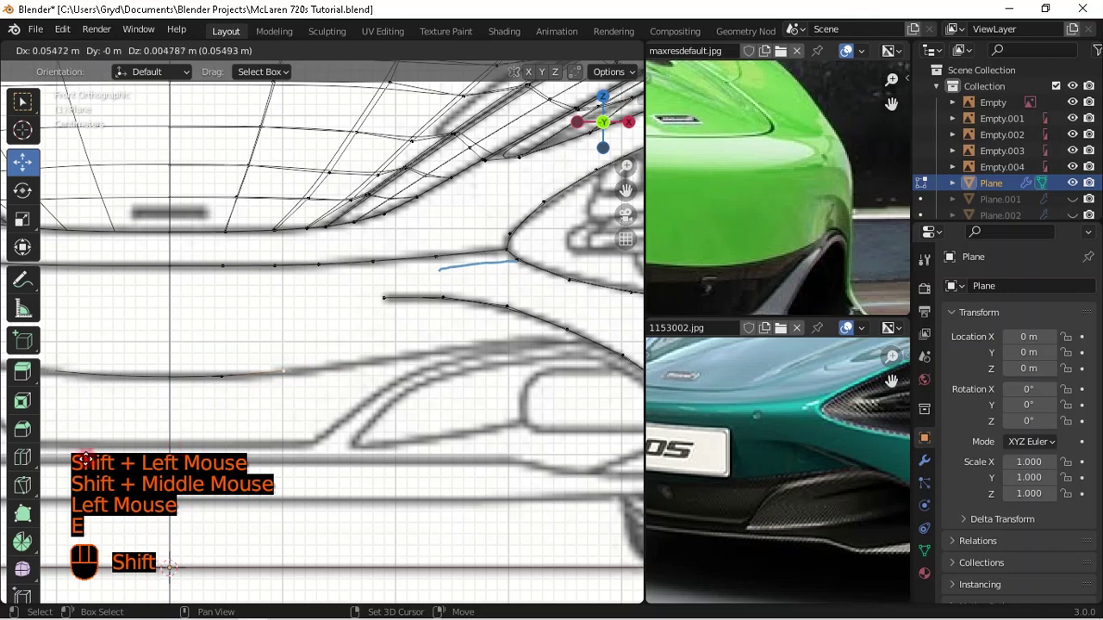
shift+click(41, 476)
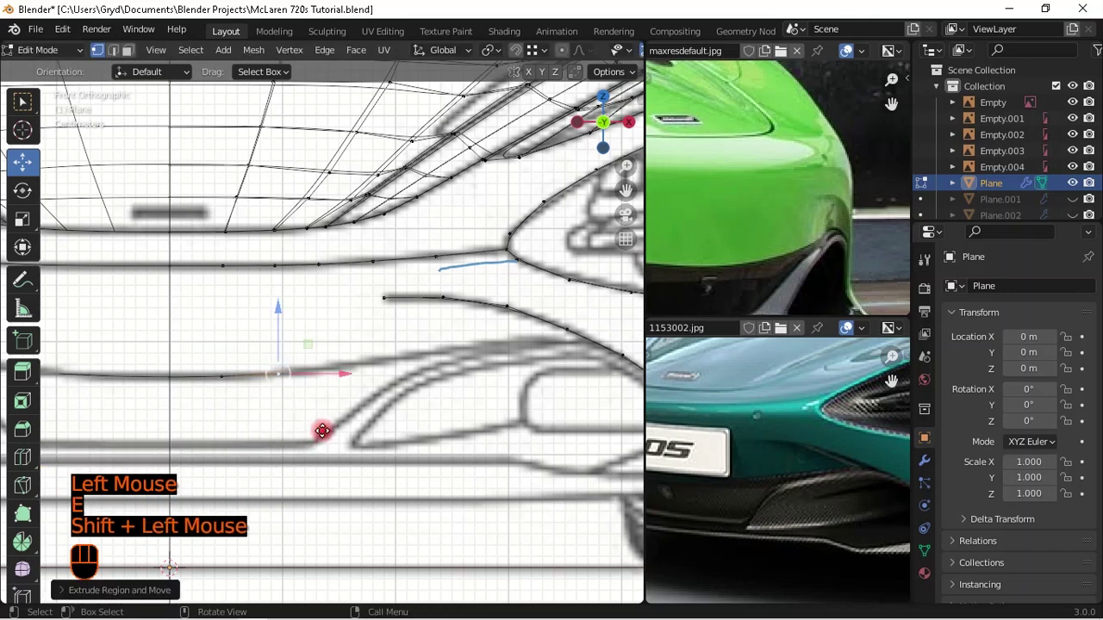
key(e)
key(shift)
shift+click(592, 368)
key(e)
key(shift)
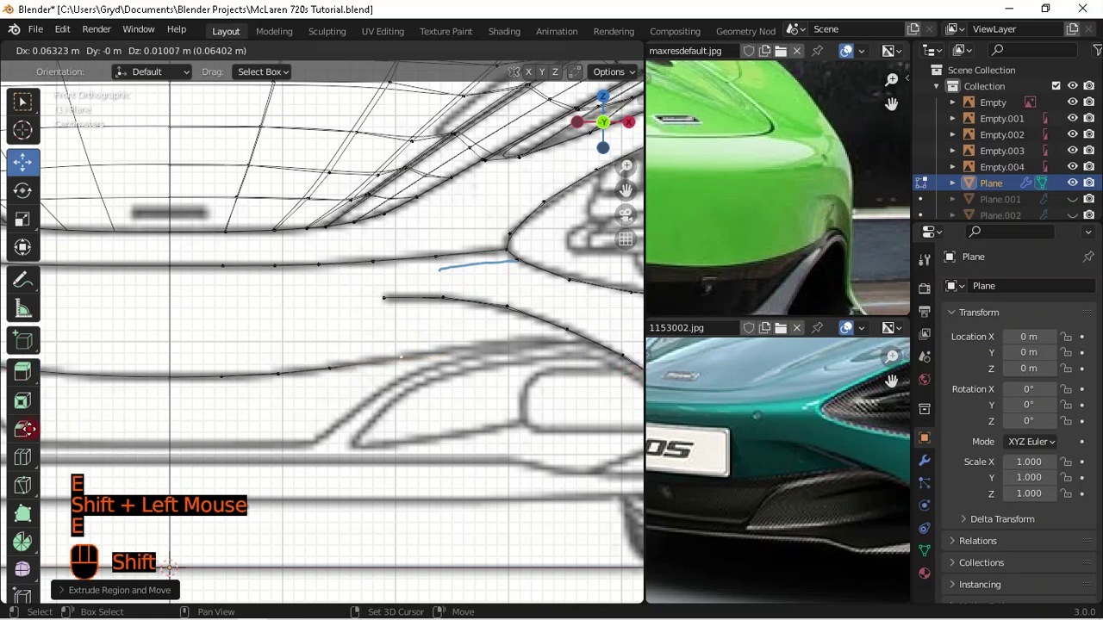
shift+click(555, 444)
- Extrude three more segments along the central intake's upper line until the path meets the outer intake curve
key(e)
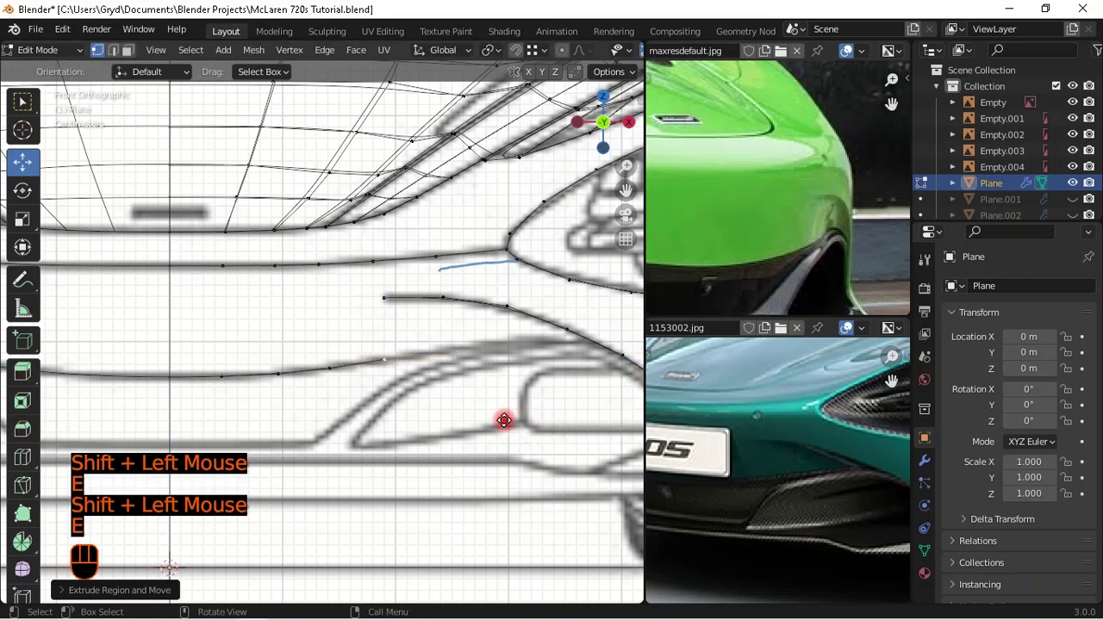
key(shift)
shift+click(44, 293)
shift+middle_drag(319, 326, 421, 389)
key(e)
key(shift)
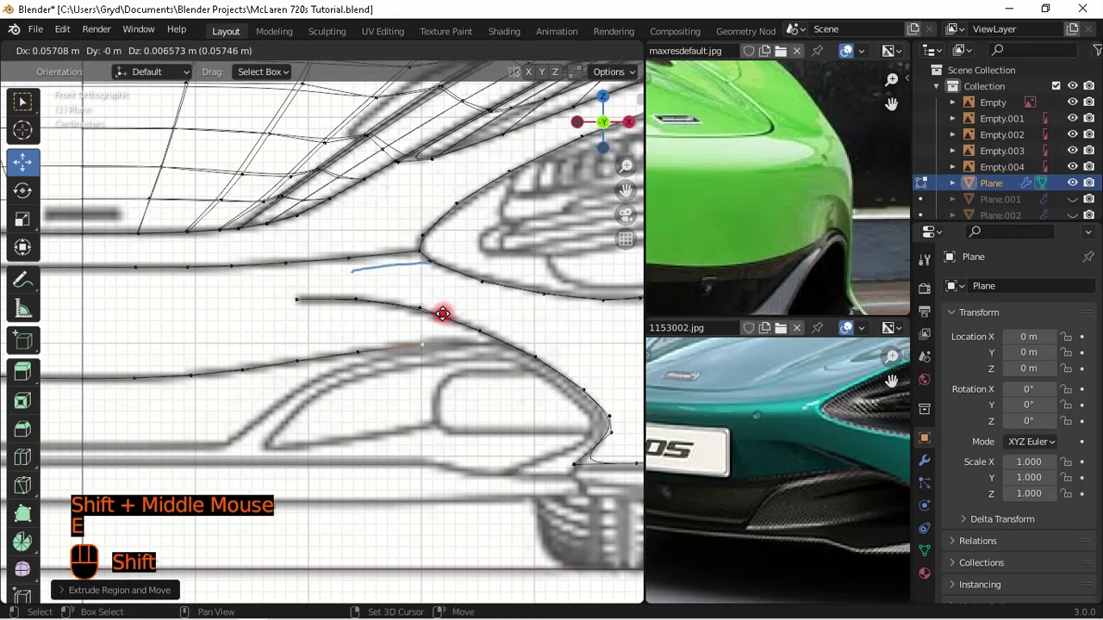
shift+click(455, 304)
key(e)
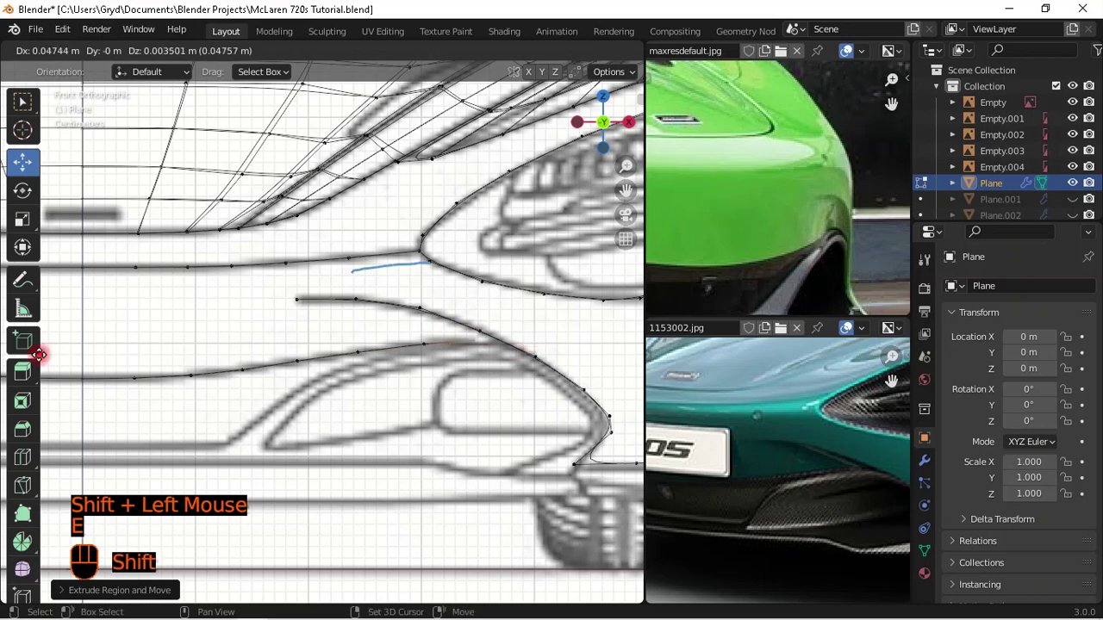
shift+click(142, 379)
shift+middle_drag(153, 377, 270, 387)
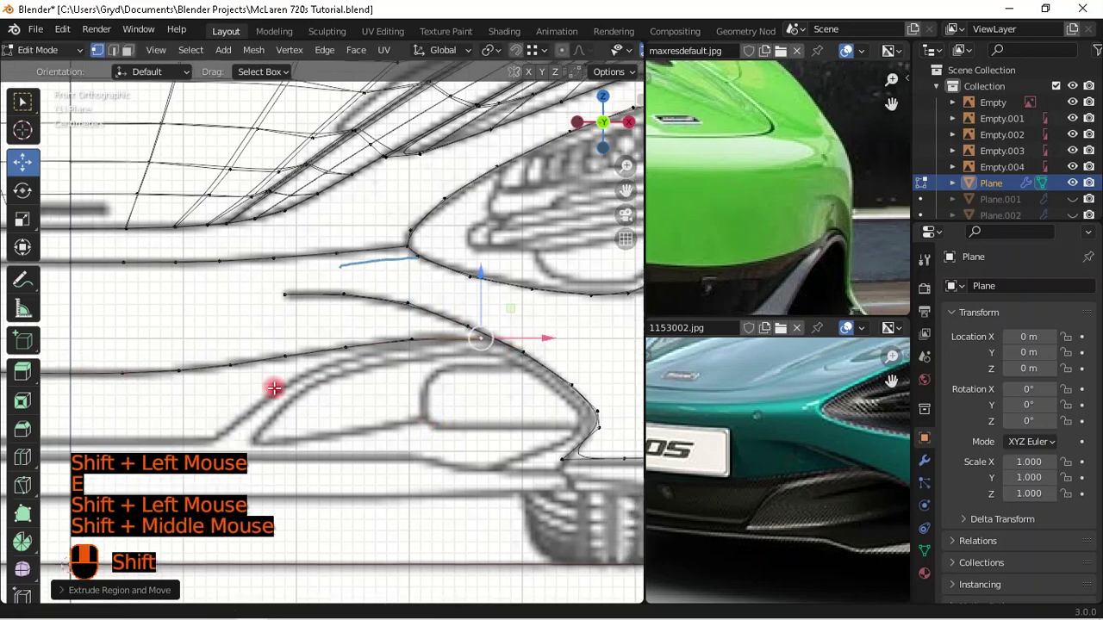
scroll(226, 285, up, 2)
shift+middle_drag(227, 285, 353, 283)
scroll(324, 294, up, 2)
scroll(330, 278, down, 1)
scroll(330, 269, up, 1)
scroll(352, 283, up, 1)
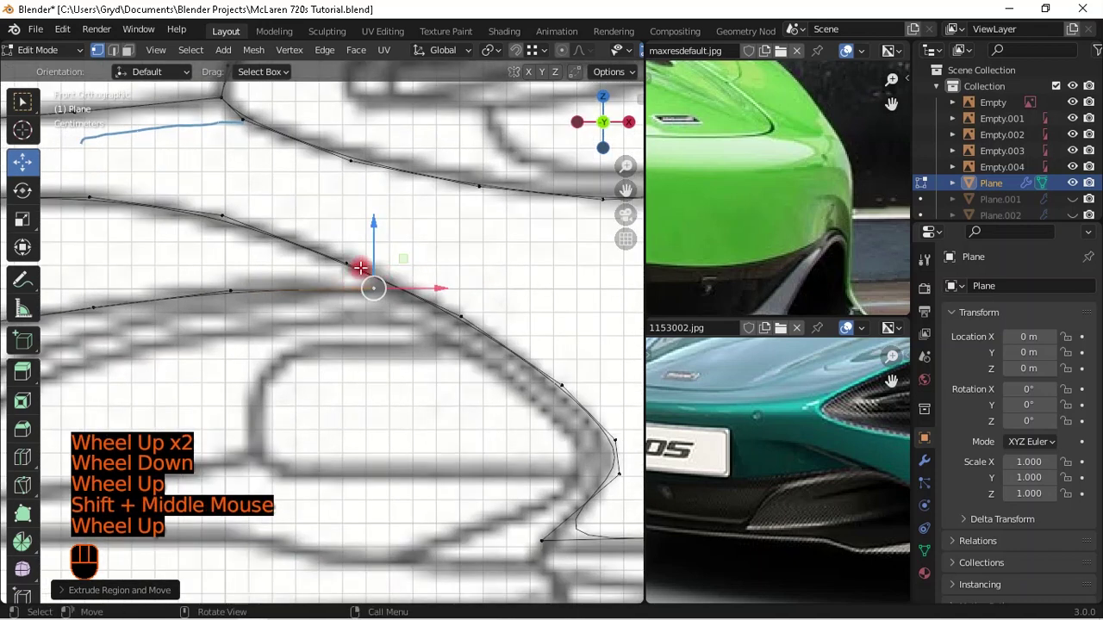
- Slide the upper bumper curve's vertex nearest the lower curve's end, plus its neighbour toward the car's centre, outward along the edge
click(360, 268)
key(g)
key(g)
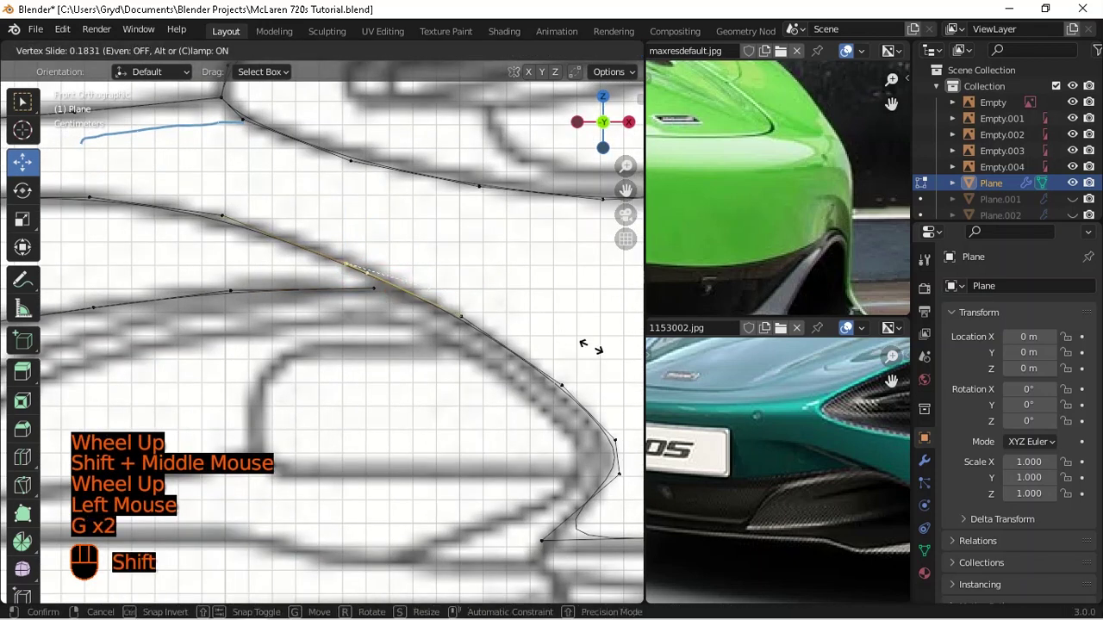
shift+click(209, 204)
click(227, 209)
key(g)
key(g)
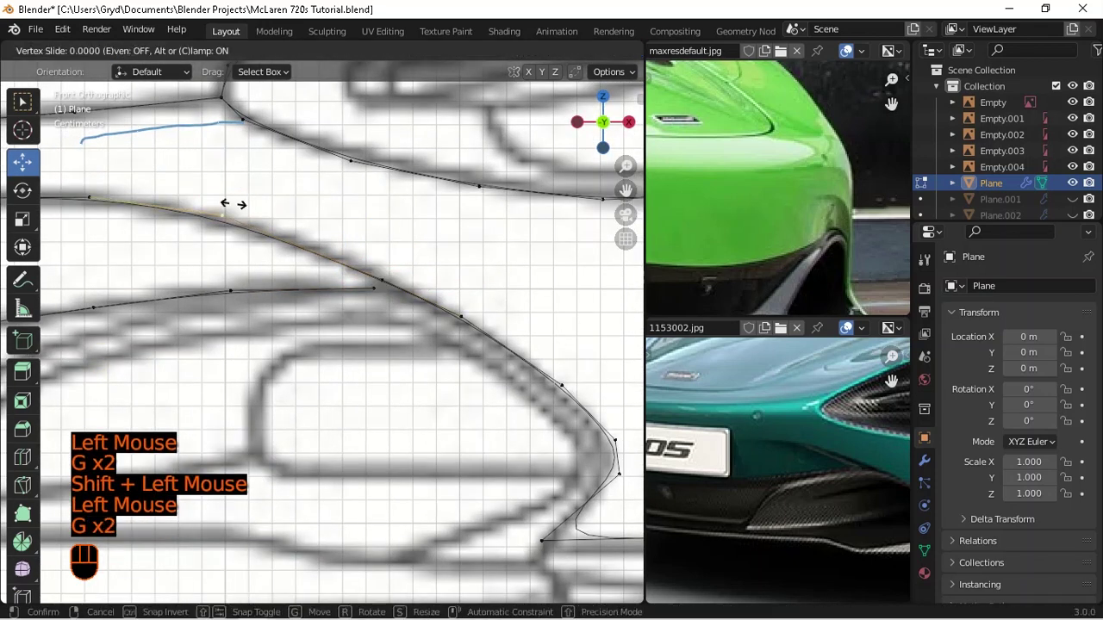
shift+click(459, 293)
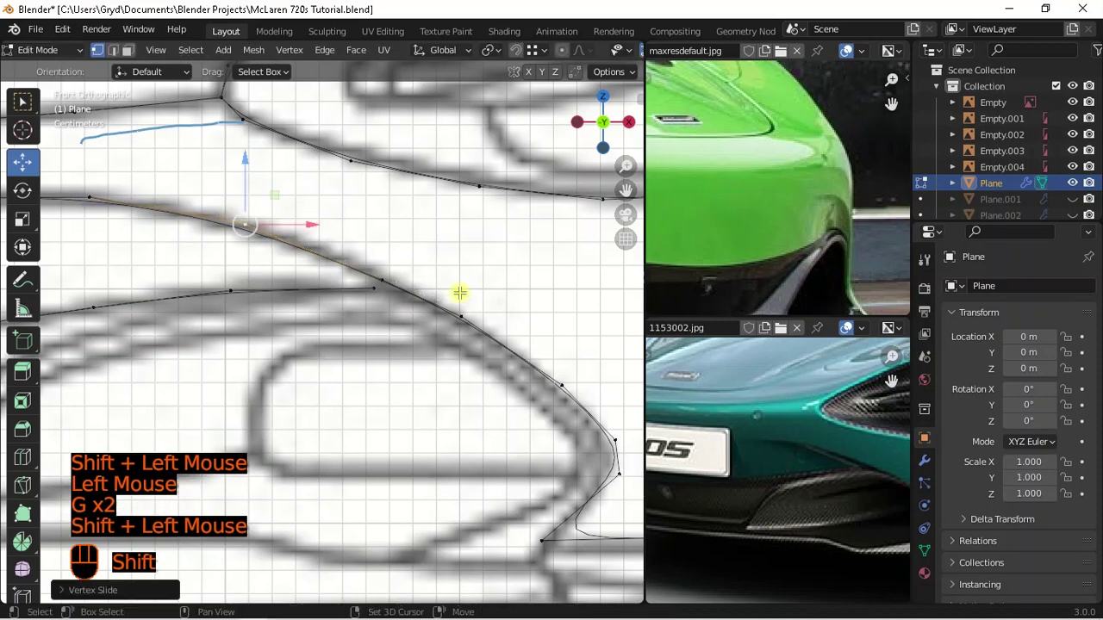
- Merge the lower curve's end vertex into the adjacent upper curve vertex using At Last
click(385, 292)
shift+click(436, 310)
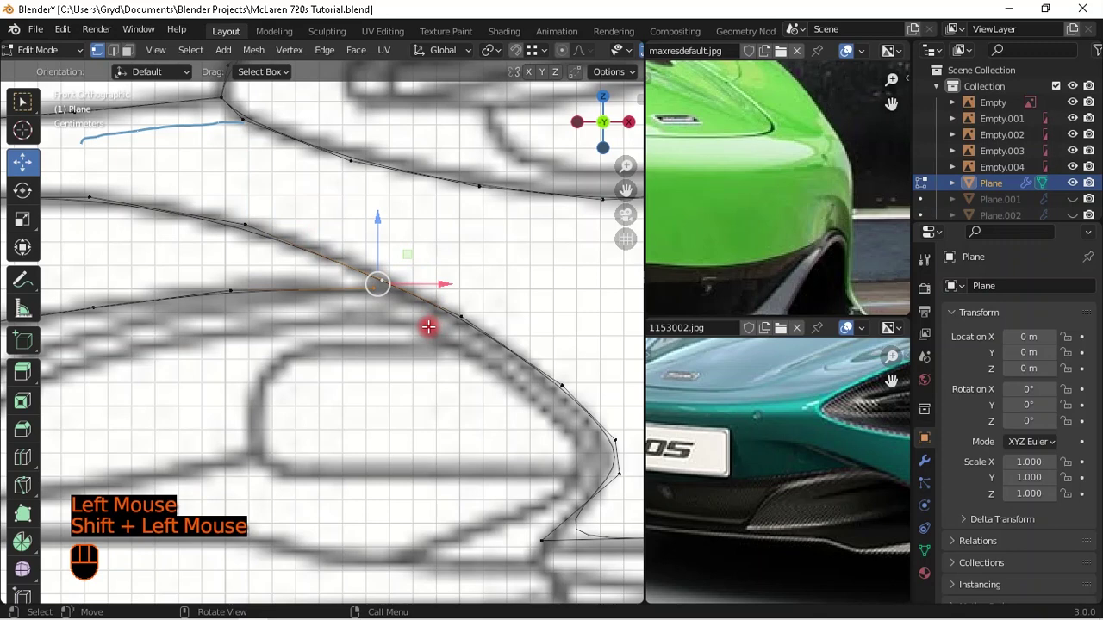
key(m)
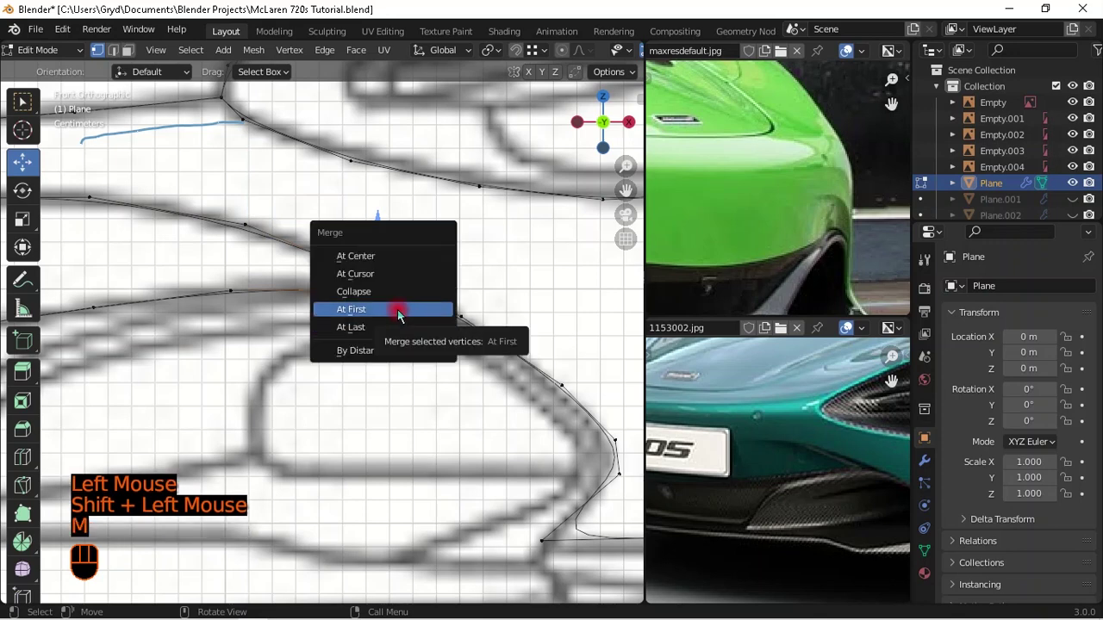
click(399, 335)
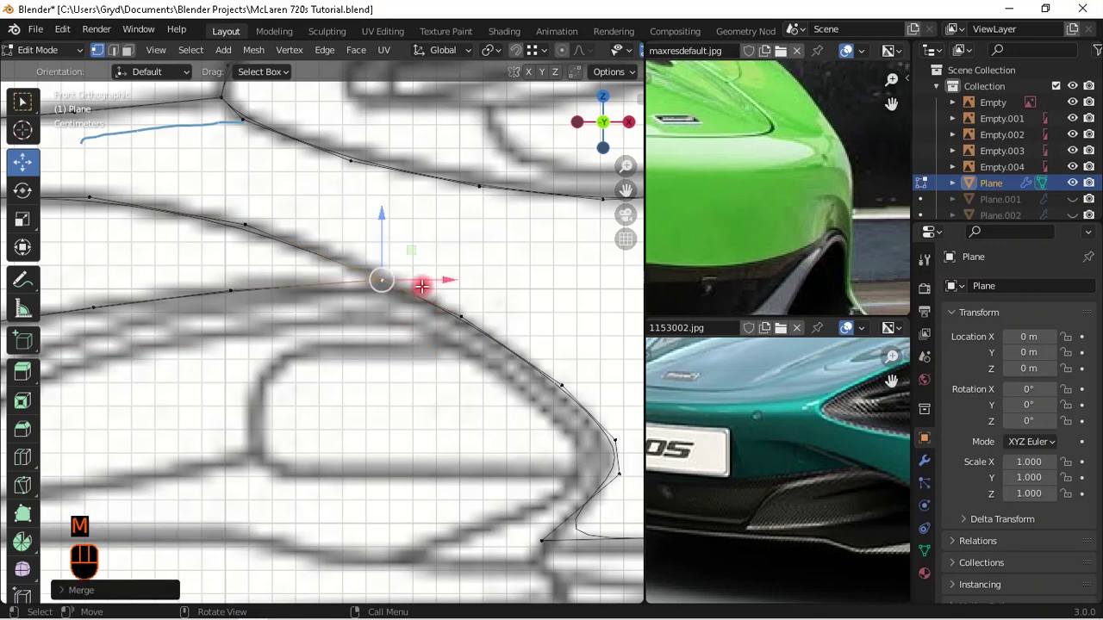
- Slide the merged junction vertex outward along the upper curve to follow the blueprint line
click(401, 279)
key(g)
key(g)
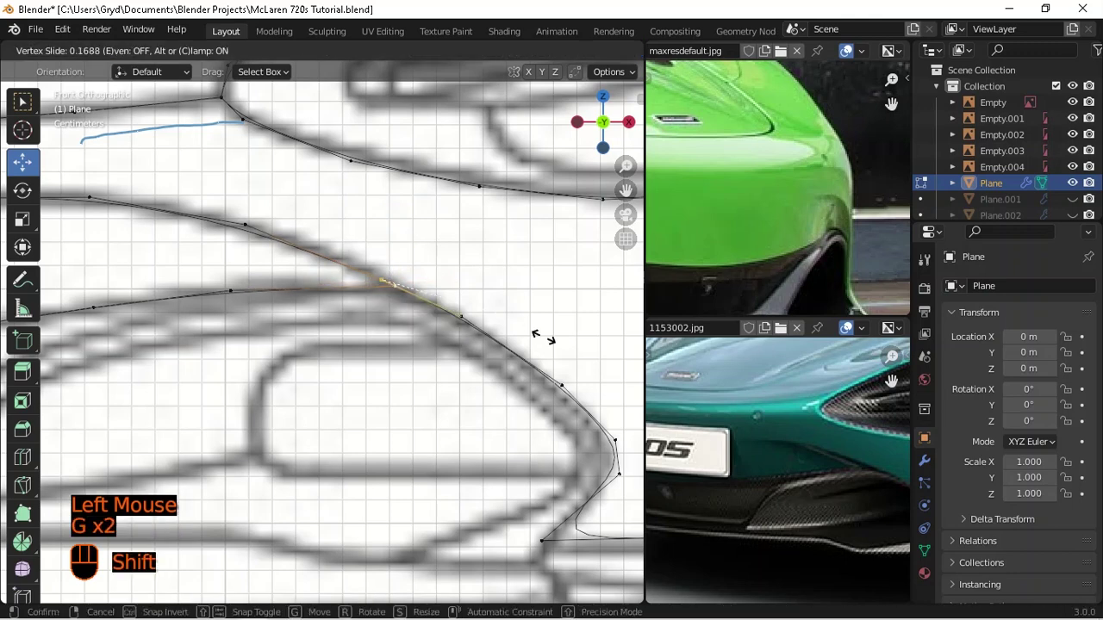
shift+click(595, 366)
- Slide the next vertex below the junction along the curve to even out the spacing
click(457, 319)
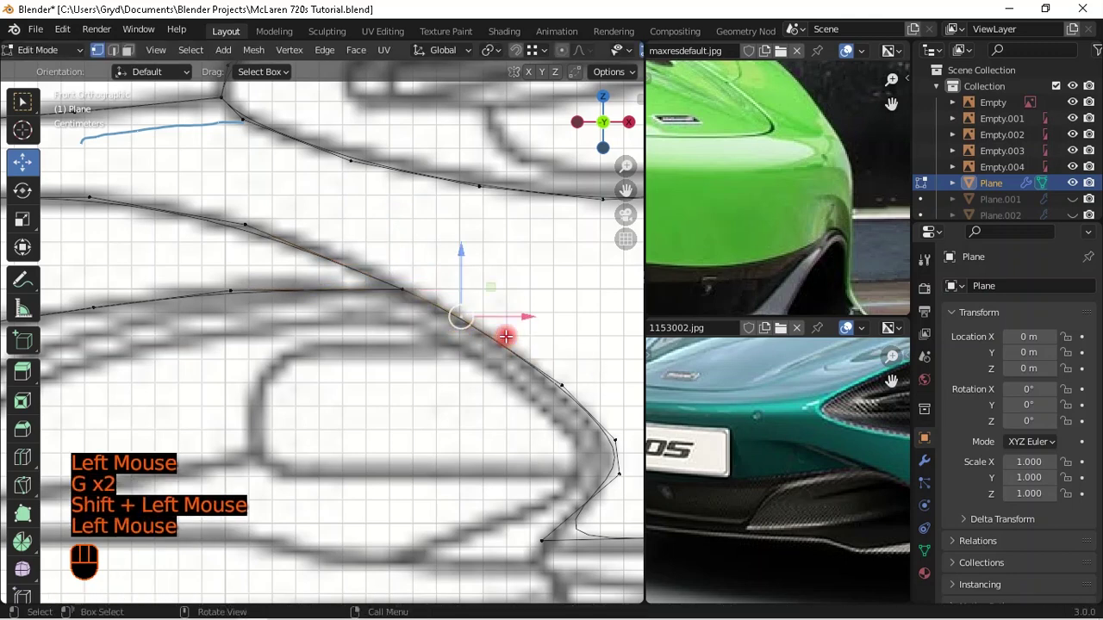
key(g)
key(g)
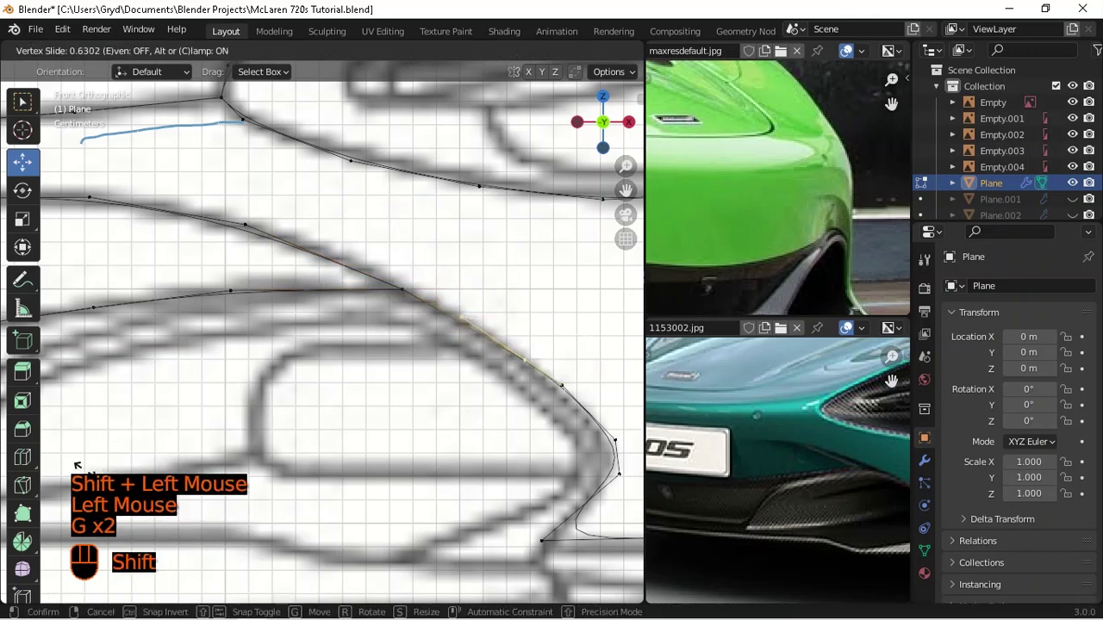
shift+right_click(583, 308)
shift+middle_drag(557, 308, 344, 253)
key(g)
key(g)
shift+click(44, 393)
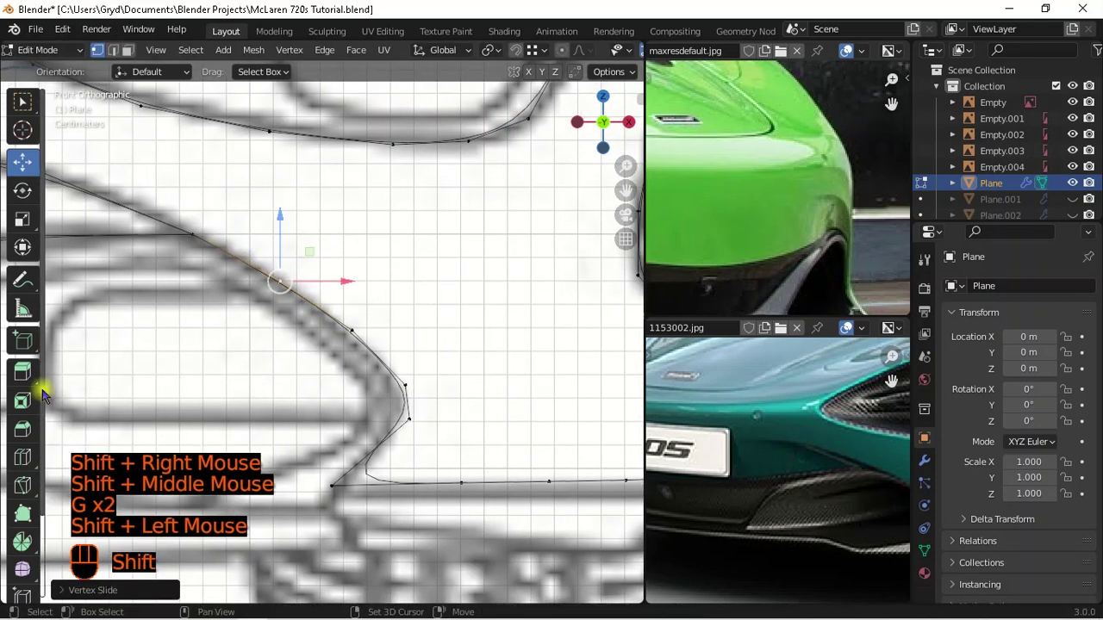
- Examine the joined bumper curves in perspective, right and top views against the blueprints
scroll(392, 331, down, 2)
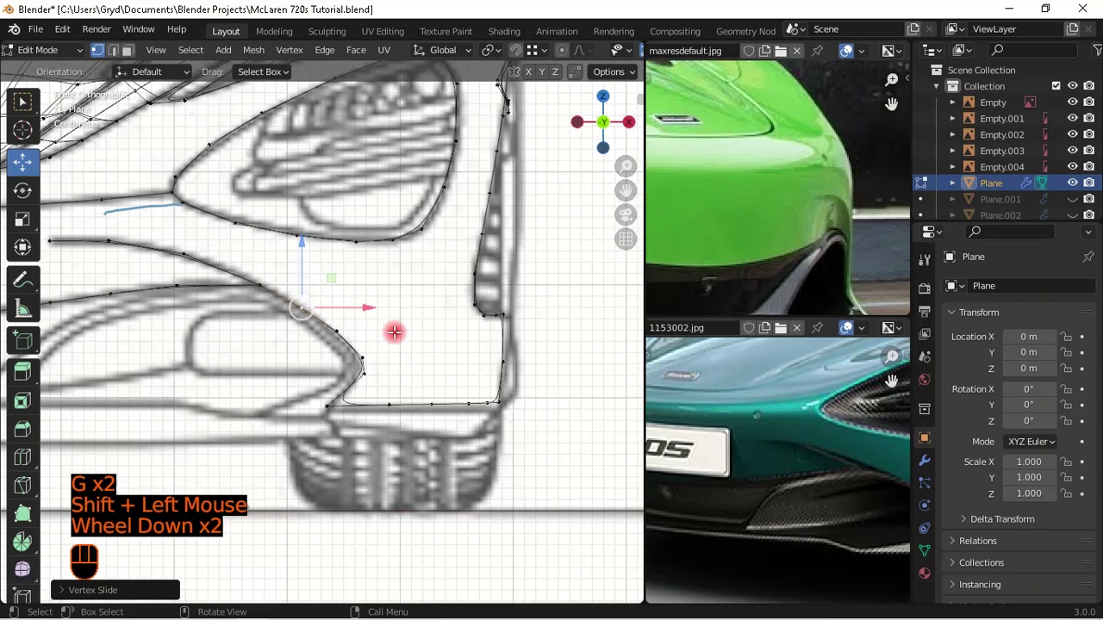
scroll(394, 329, down, 2)
scroll(207, 339, up, 1)
middle_drag(207, 339, 310, 350)
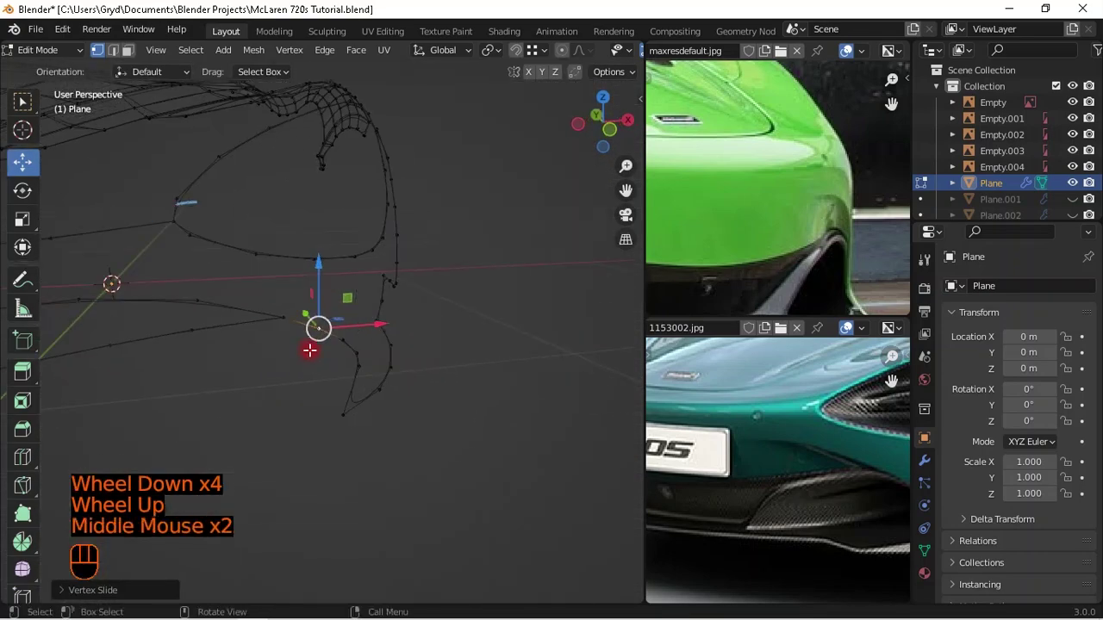
key(KP_3)
scroll(264, 270, up, 2)
shift+middle_drag(264, 269, 394, 333)
scroll(388, 330, down, 2)
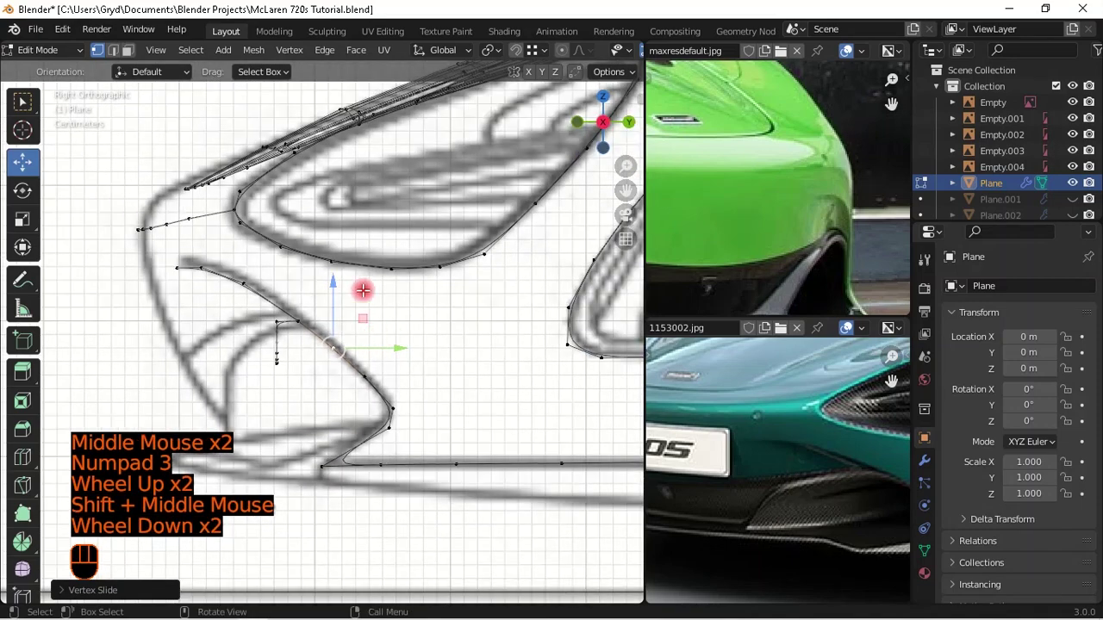
key(KP_7)
scroll(362, 291, down, 2)
shift+middle_drag(362, 291, 281, 360)
- Select the flat lower bumper curve from the centre to beside the junction and move it forward along Y in top view
double_click(290, 345)
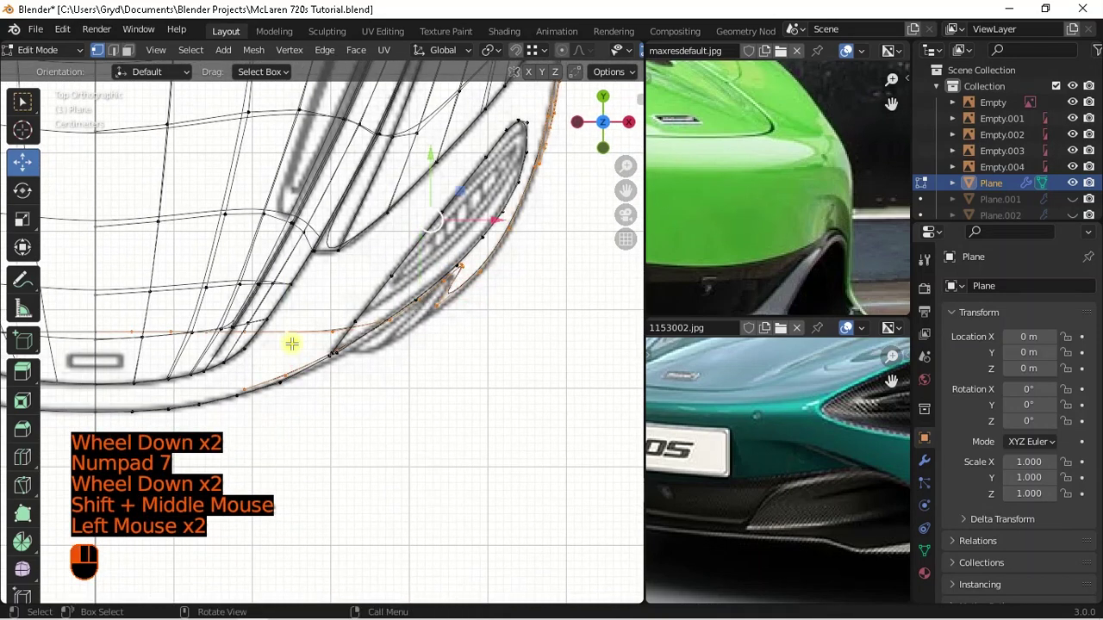
scroll(377, 377, down, 1)
middle_drag(378, 376, 344, 313)
click(330, 334)
ctrl+click(156, 368)
middle_drag(456, 342, 251, 287)
key(KP_7)
scroll(396, 364, up, 2)
scroll(299, 244, up, 2)
shift+middle_drag(298, 244, 371, 283)
scroll(371, 282, up, 1)
scroll(350, 315, up, 1)
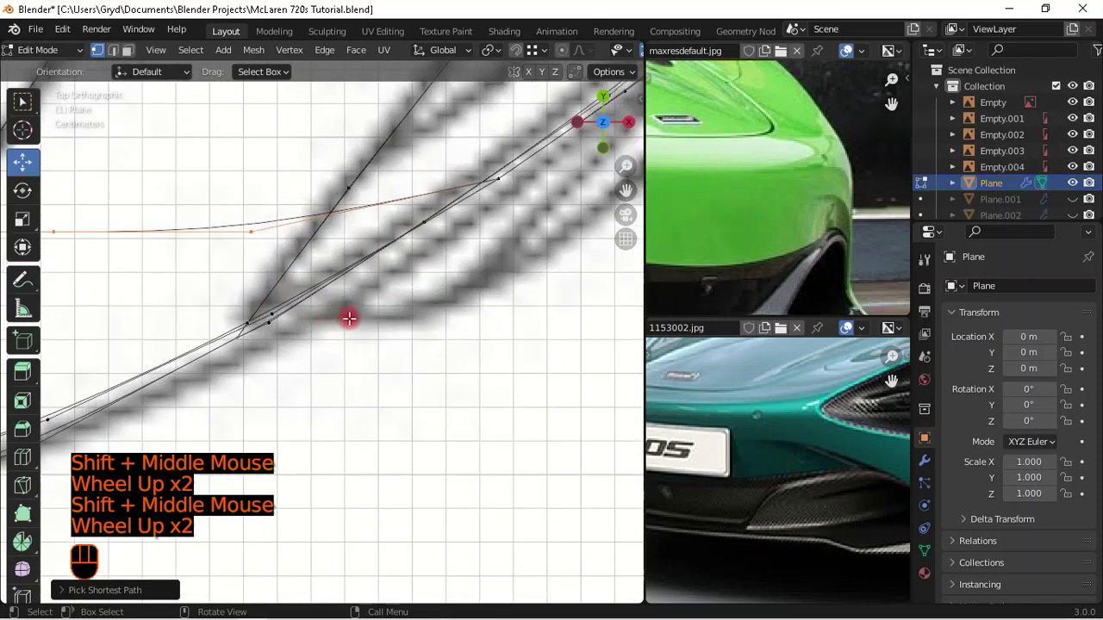
key(g)
key(y)
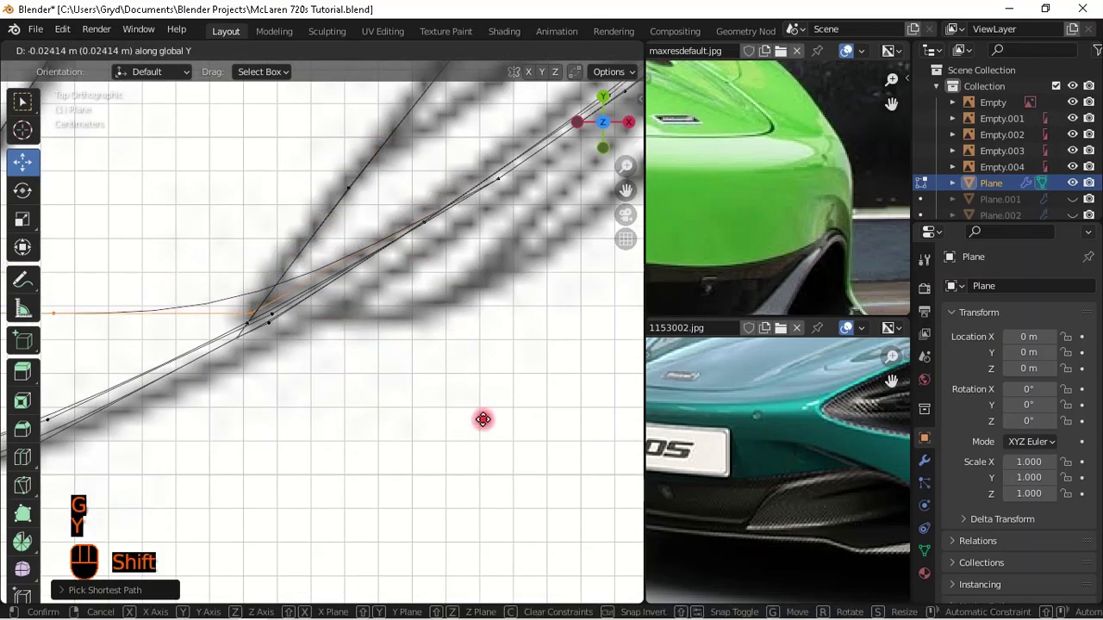
shift+click(443, 220)
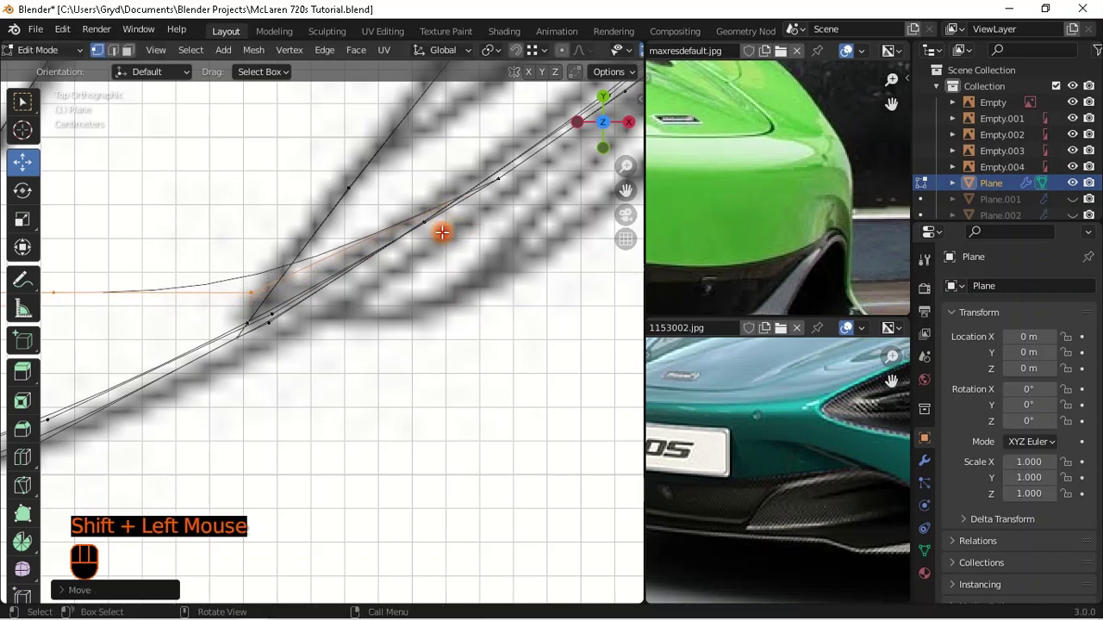
- Compare the row with the front reference photo and nudge the selected vertices slightly back along Y
scroll(338, 297, down, 1)
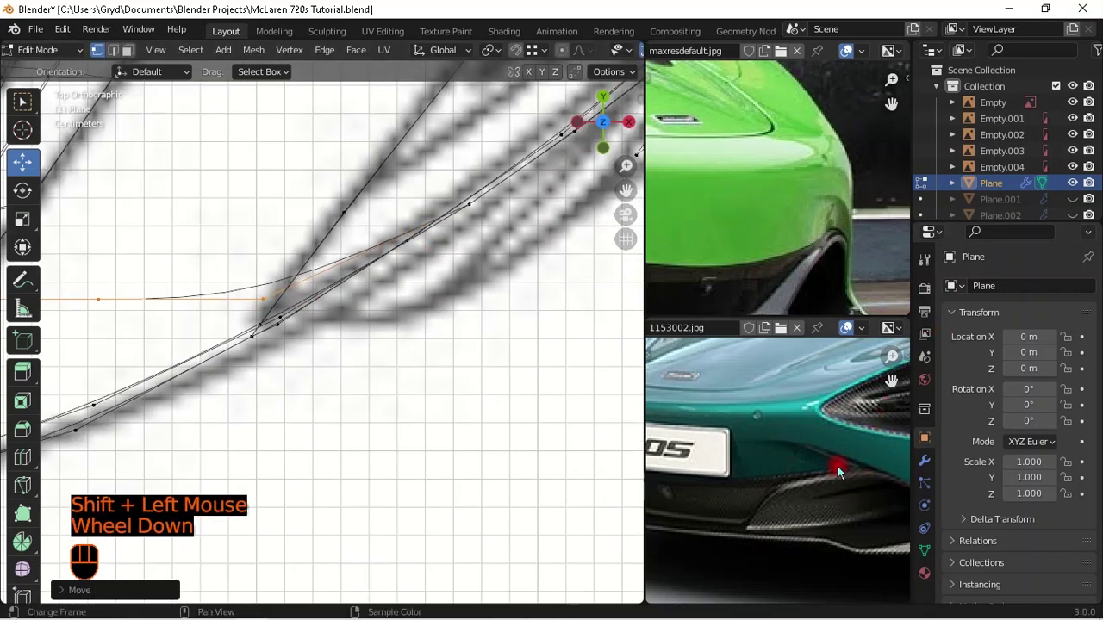
scroll(837, 465, down, 1)
scroll(293, 357, down, 2)
shift+middle_drag(305, 350, 319, 297)
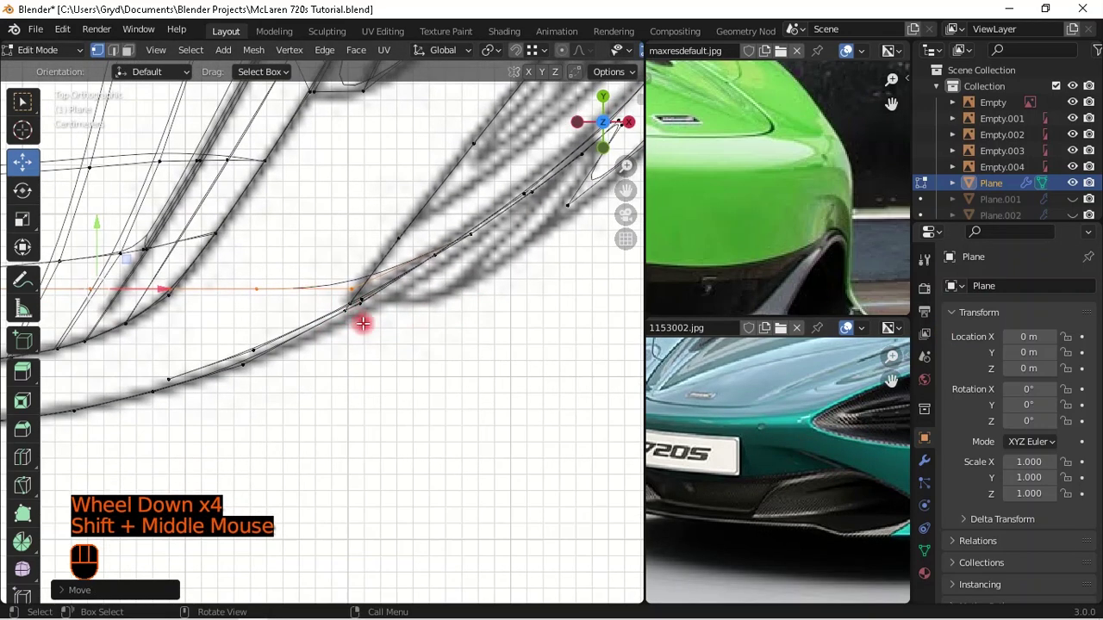
key(g)
key(y)
shift+click(359, 290)
- Move the selected lower bumper curve vertices back about 0.009 m along Y
scroll(360, 293, down, 1)
ctrl+drag(380, 265, 335, 325)
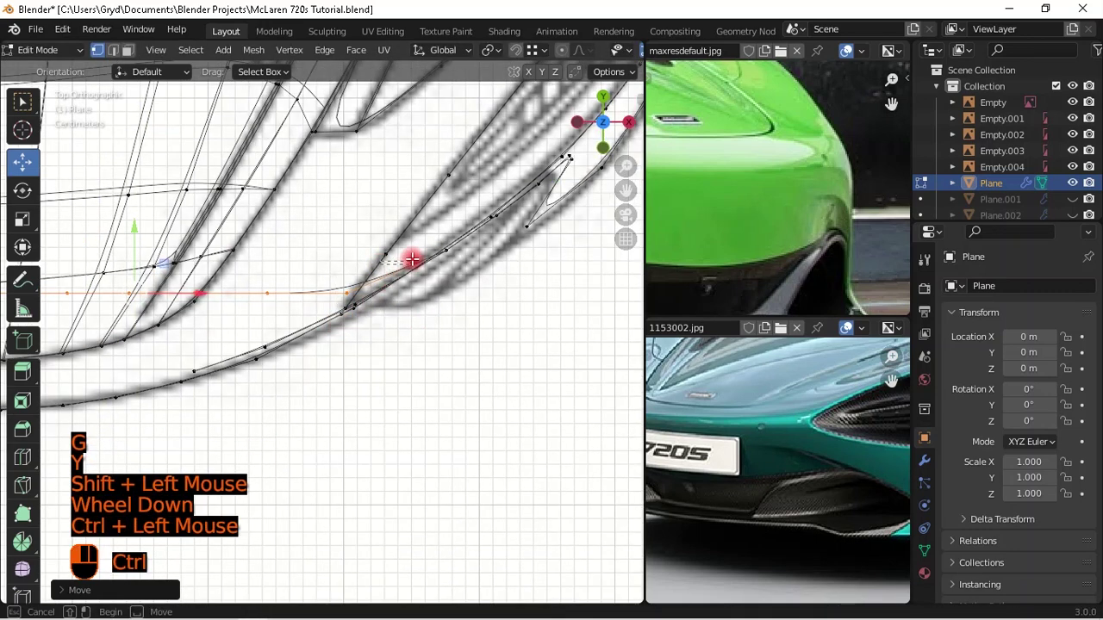
ctrl+drag(416, 258, 466, 140)
scroll(423, 236, down, 4)
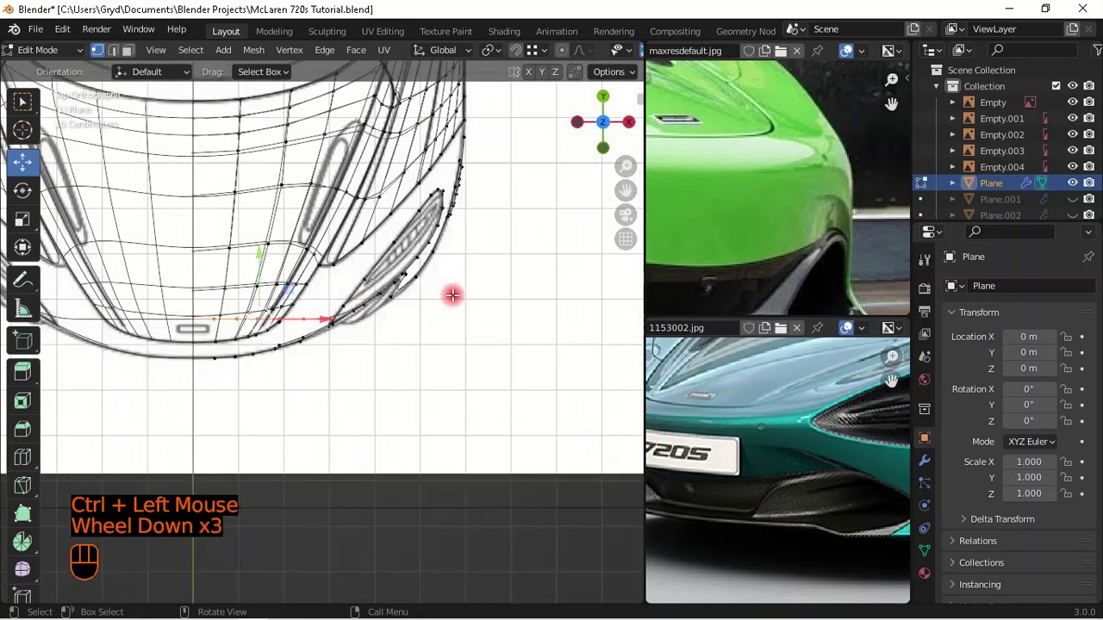
scroll(450, 295, up, 1)
scroll(449, 295, up, 1)
key(g)
key(y)
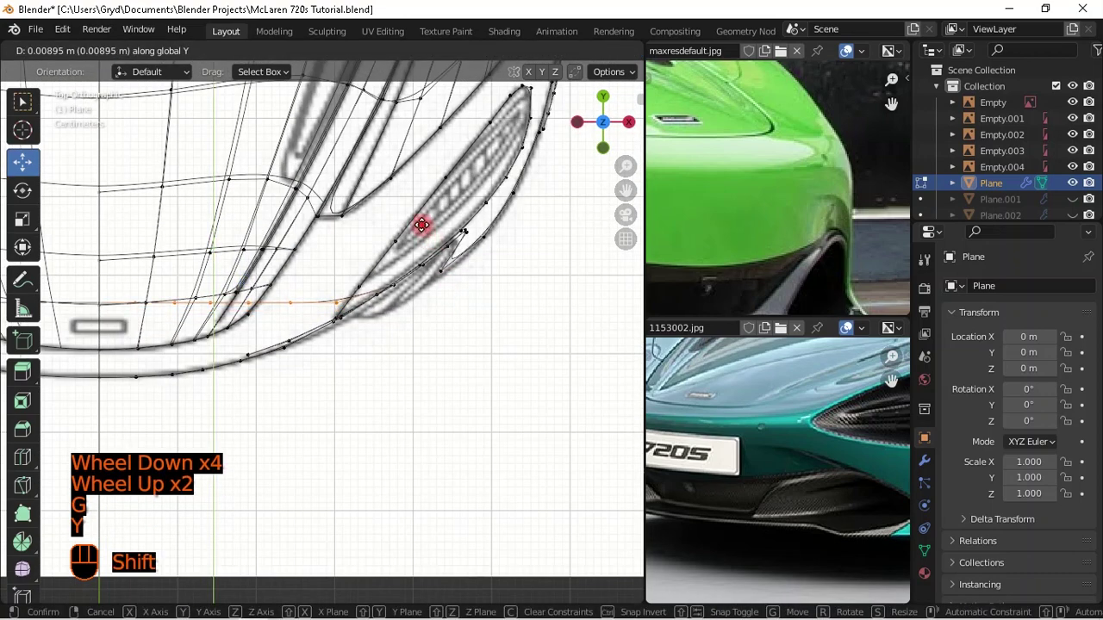
shift+click(381, 270)
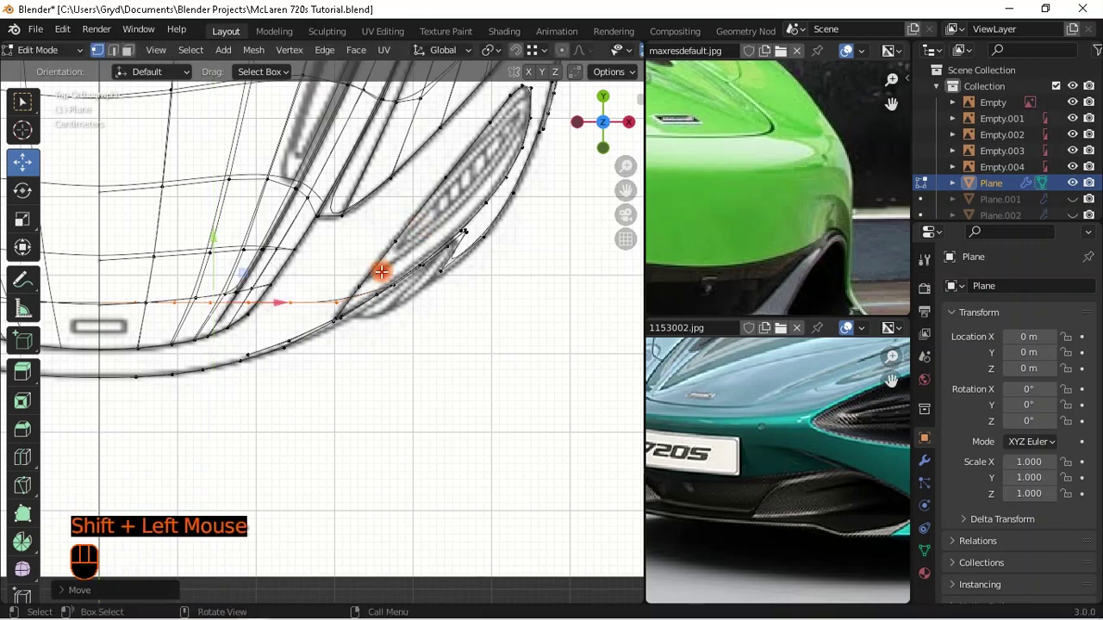
- Deselect the row's outermost vertex and move the remaining vertices forward about 0.033 m along Y
ctrl+click(352, 332)
key(g)
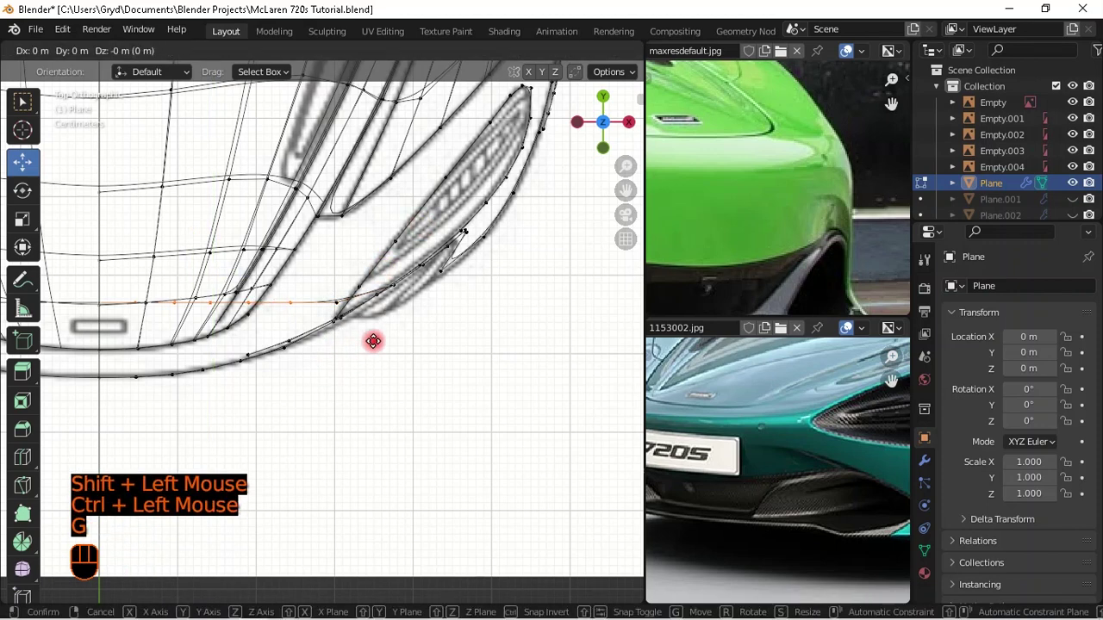
key(y)
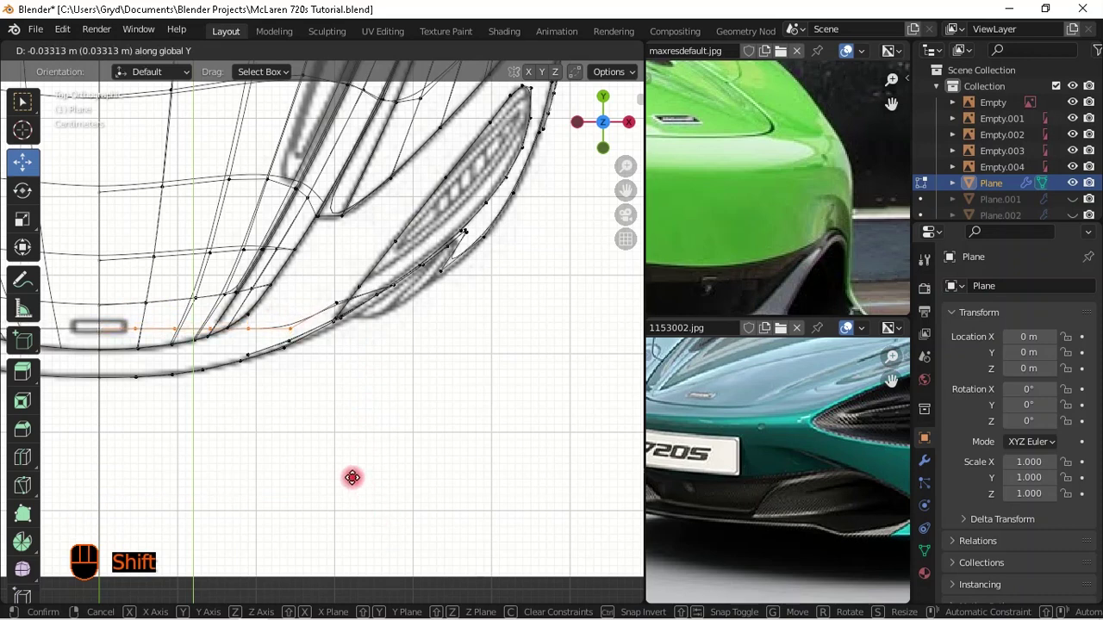
shift+click(261, 373)
- Drop the next outer vertex from the selection and move the rest forward about 0.026 m along Y
ctrl+click(273, 374)
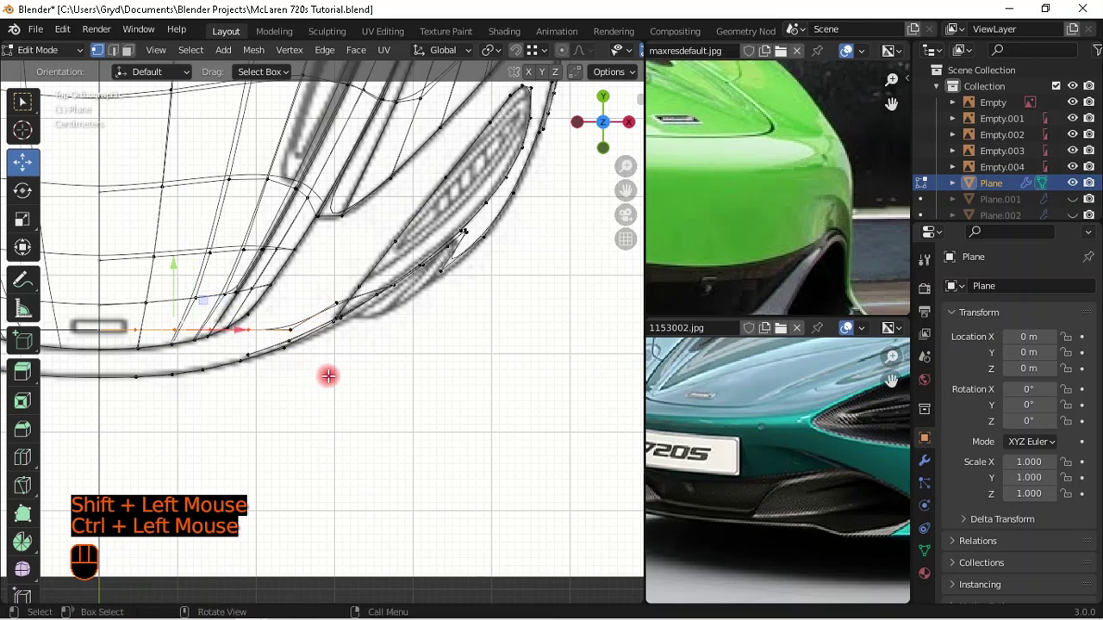
shift+middle_drag(328, 373, 388, 377)
scroll(389, 377, up, 1)
key(g)
key(y)
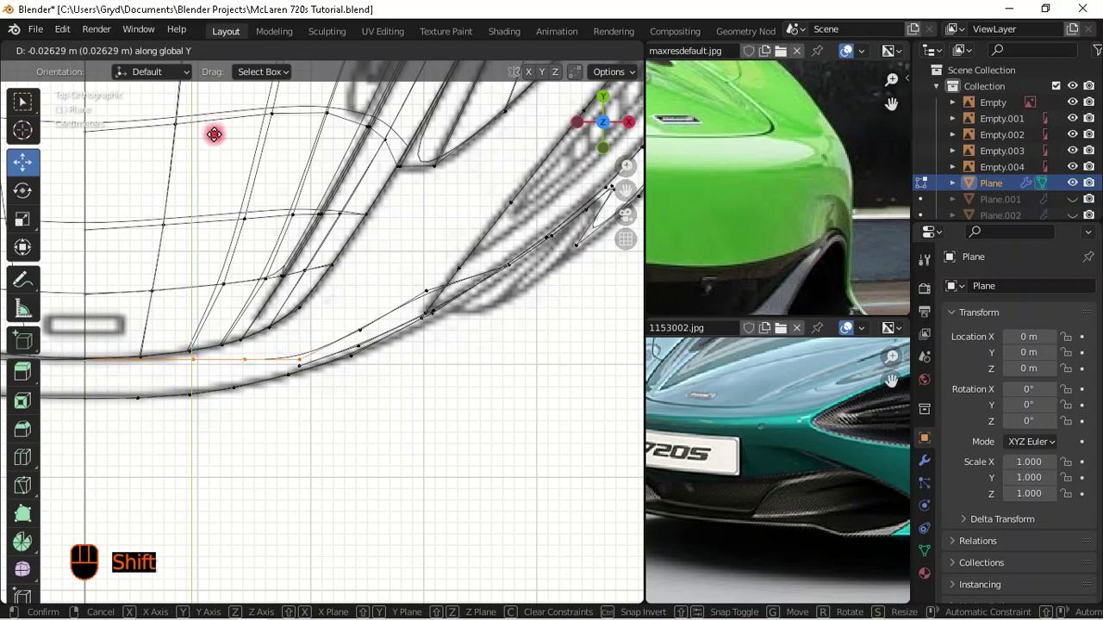
shift+click(213, 135)
- Check the curve in front view, deselect its next outer vertex, and move the rest forward about 0.012 m along Y
key(KP_1)
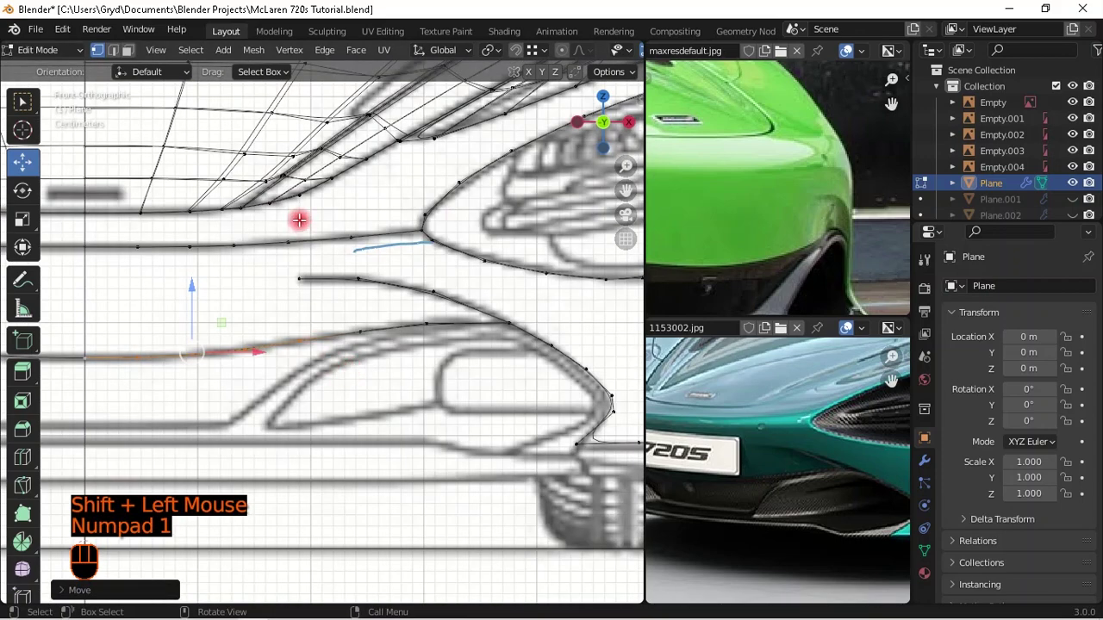
key(KP_7)
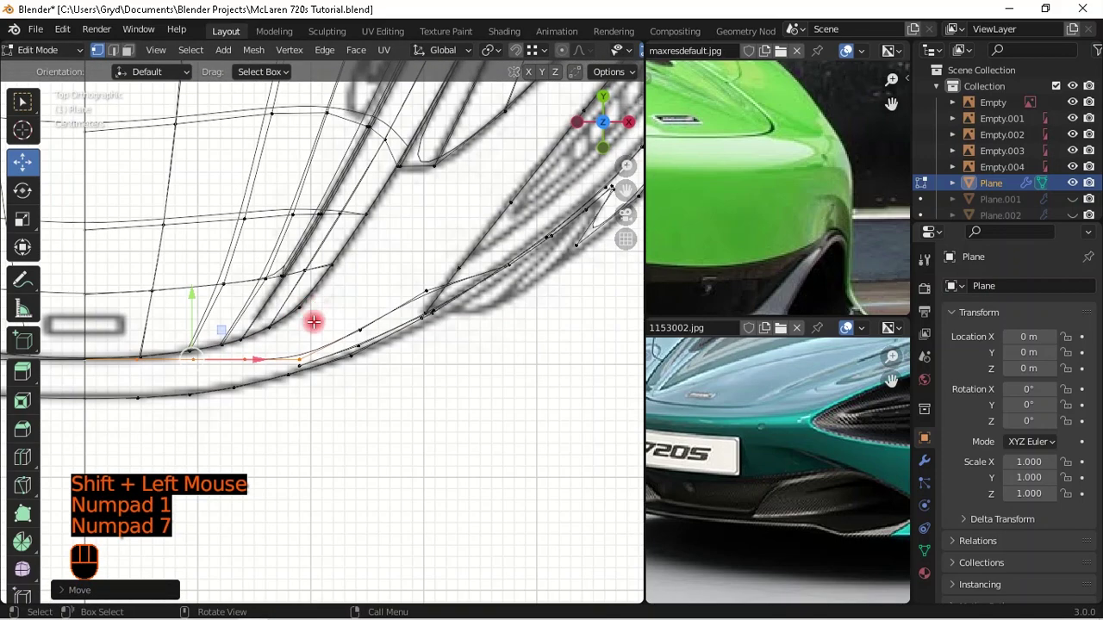
shift+middle_drag(382, 335, 443, 301)
ctrl+drag(430, 268, 339, 415)
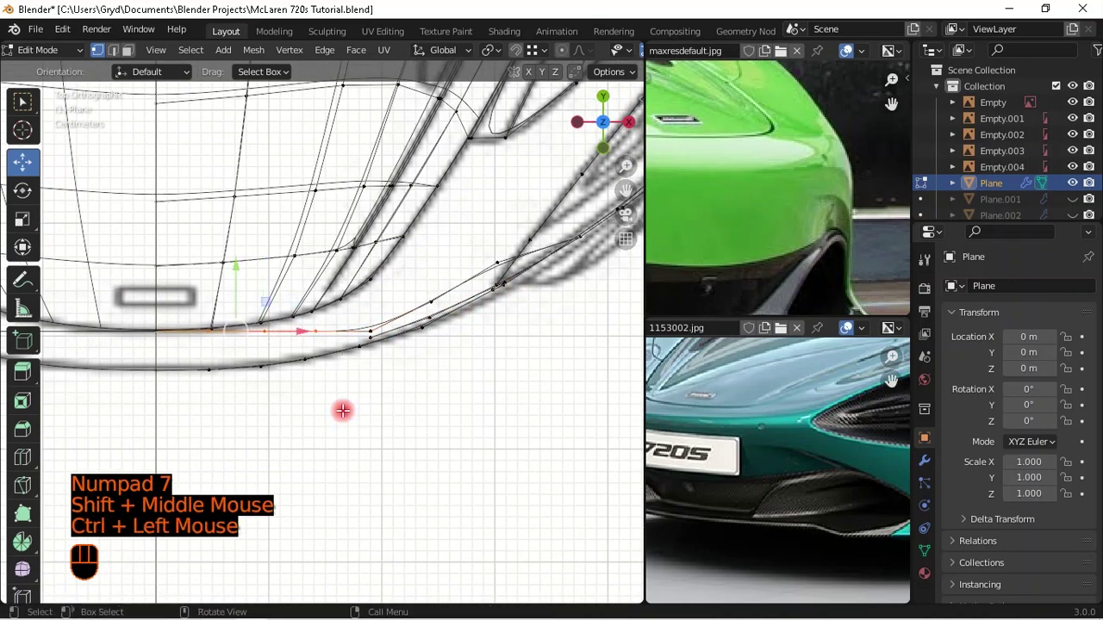
key(g)
key(y)
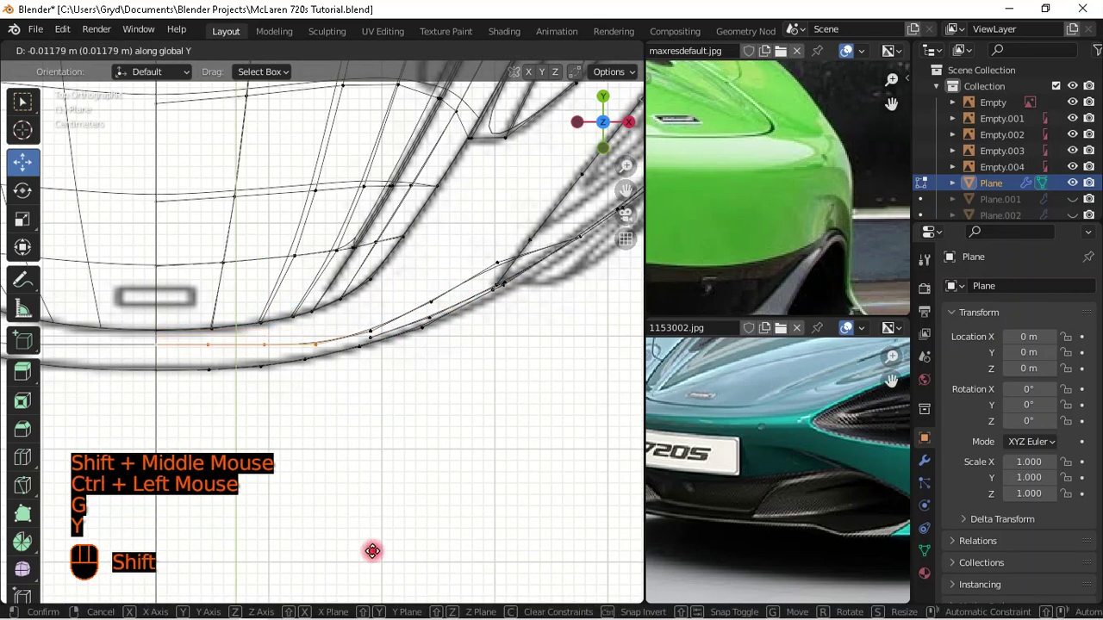
shift+click(357, 485)
- Keep only the three vertices nearest the centreline selected and move them forward about 0.008 m along Y
ctrl+click(316, 411)
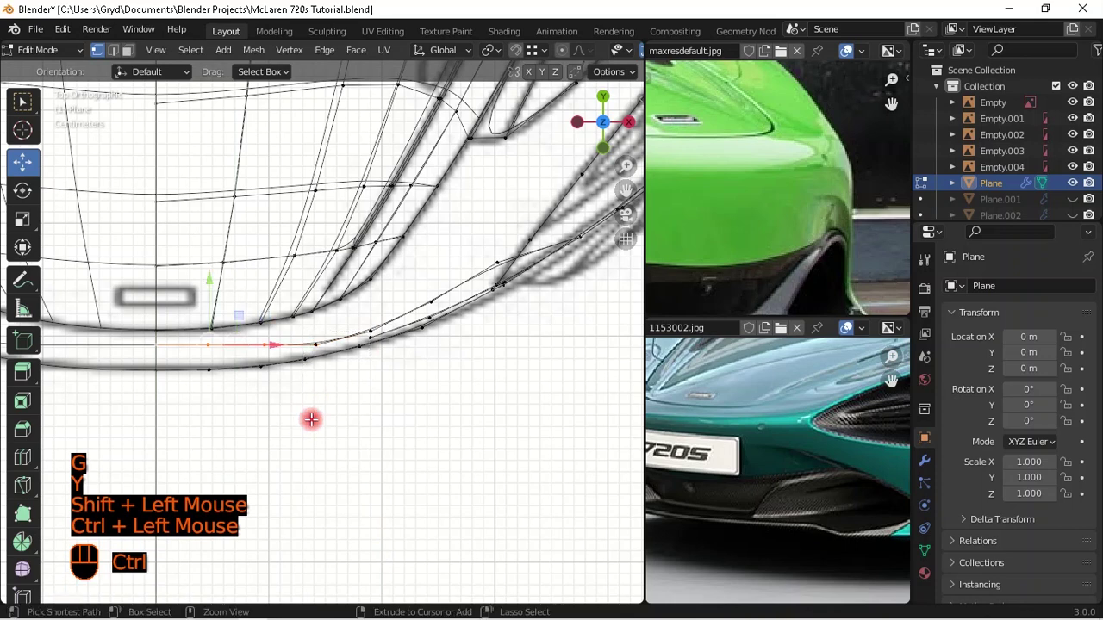
key(g)
key(y)
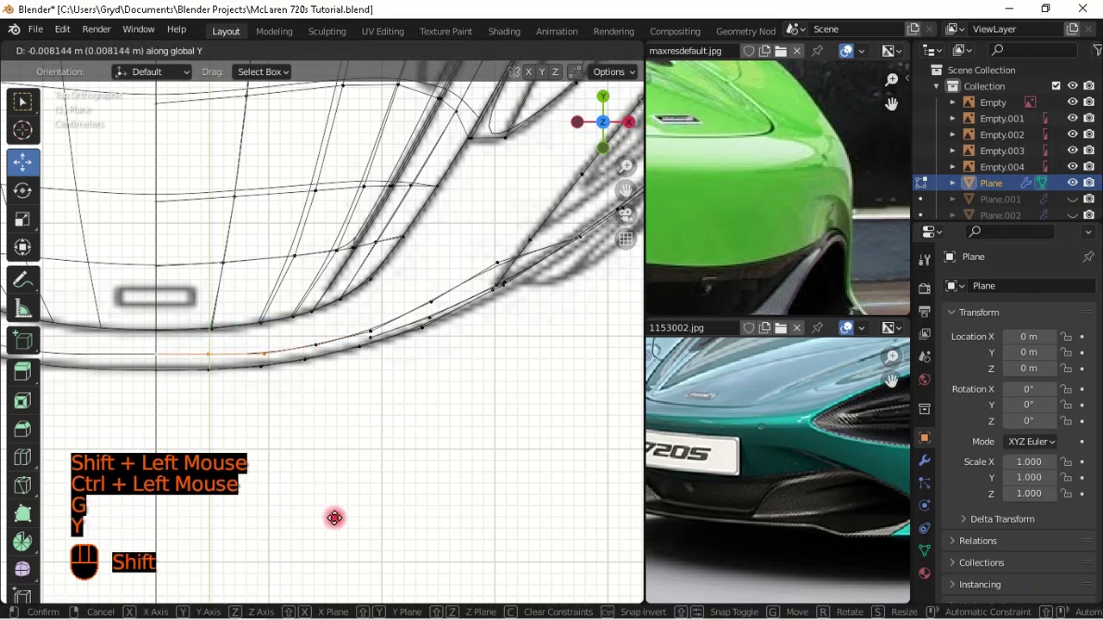
shift+click(334, 519)
- Keep only the two vertices nearest the centreline selected and move them forward about 0.002 m along Y in top view
ctrl+click(298, 364)
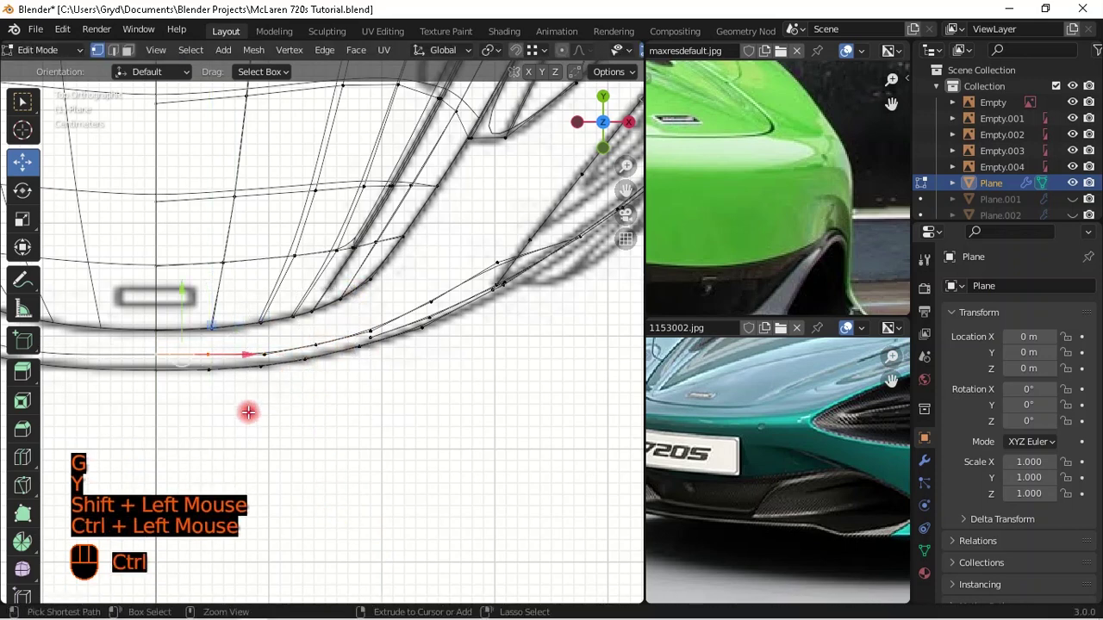
key(g)
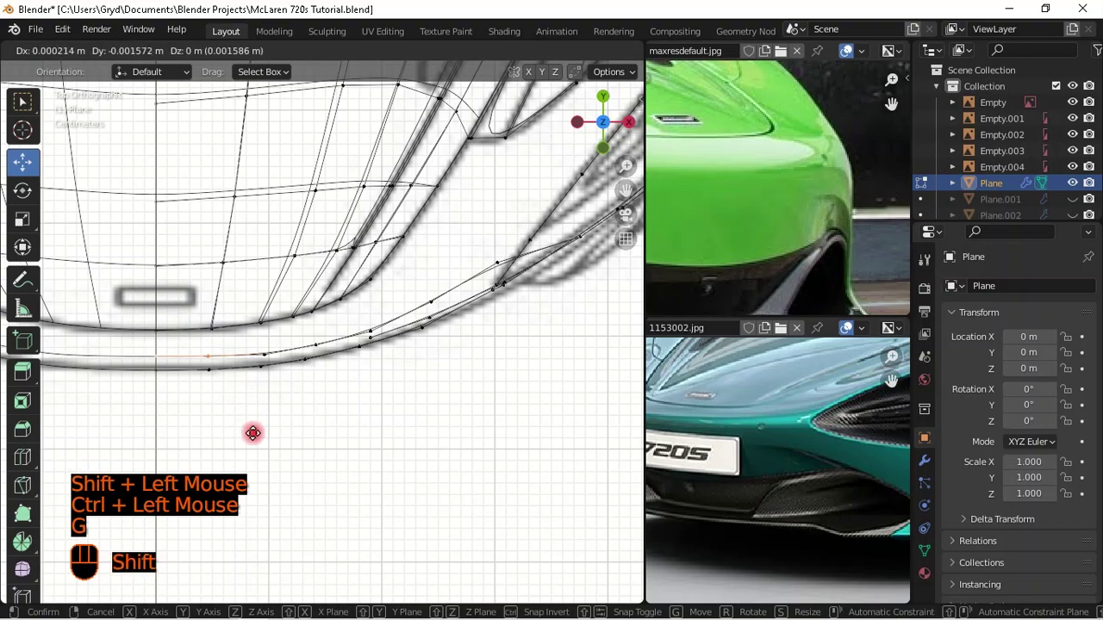
shift+click(221, 350)
scroll(221, 350, up, 2)
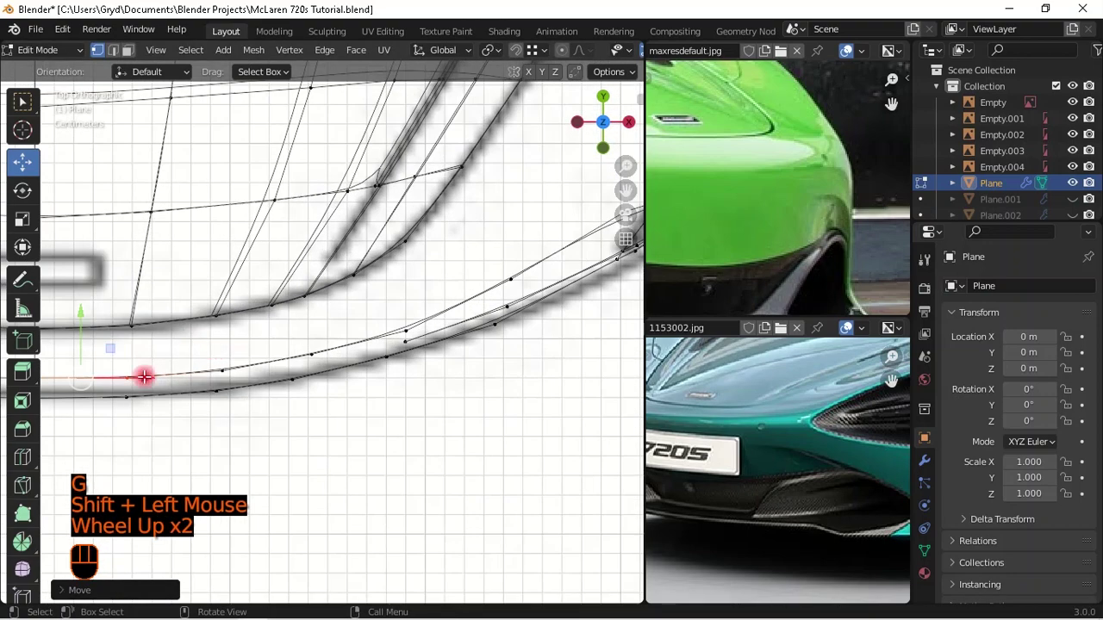
scroll(221, 369, down, 1)
scroll(221, 369, up, 1)
scroll(263, 365, down, 2)
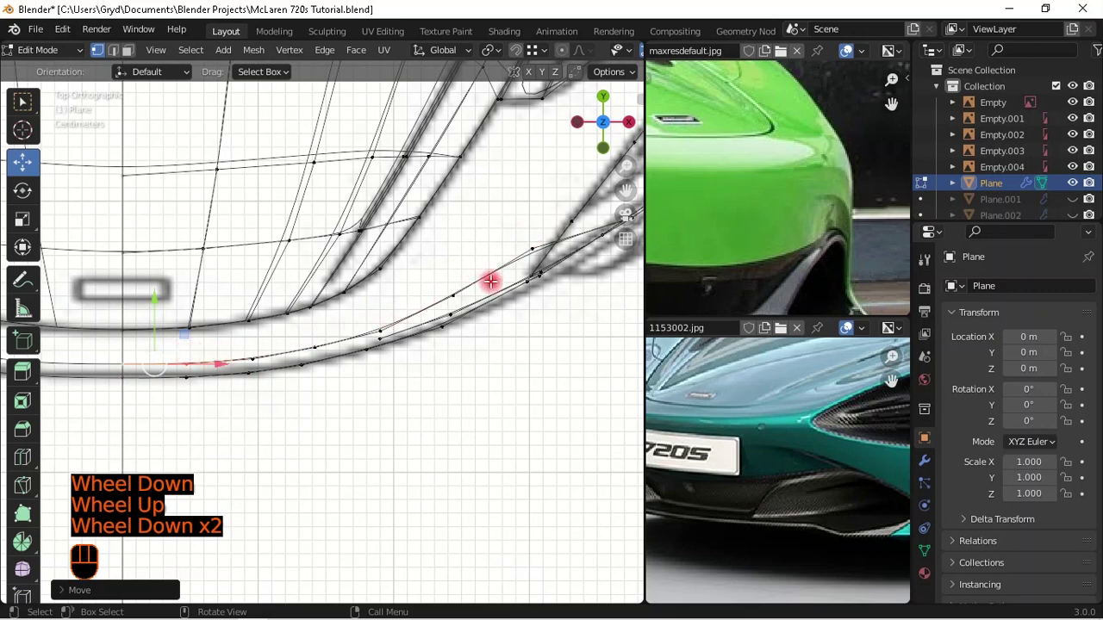
- Add the curve's third vertex from the centreline to the selection and move all three back along Y onto the side blueprint's nose profile
key(KP_3)
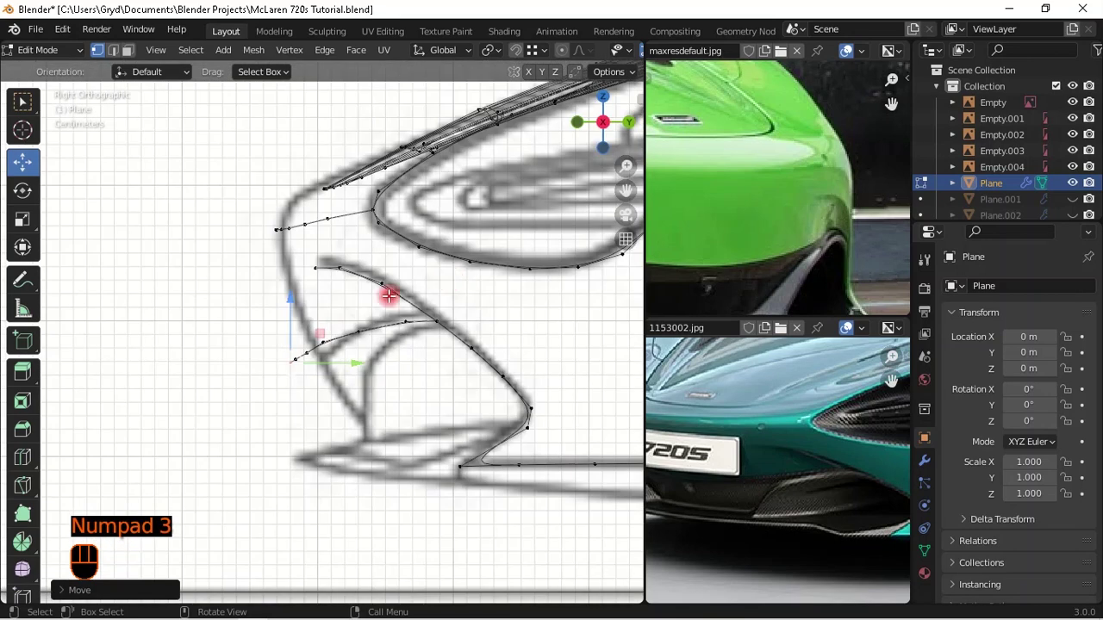
scroll(355, 315, up, 1)
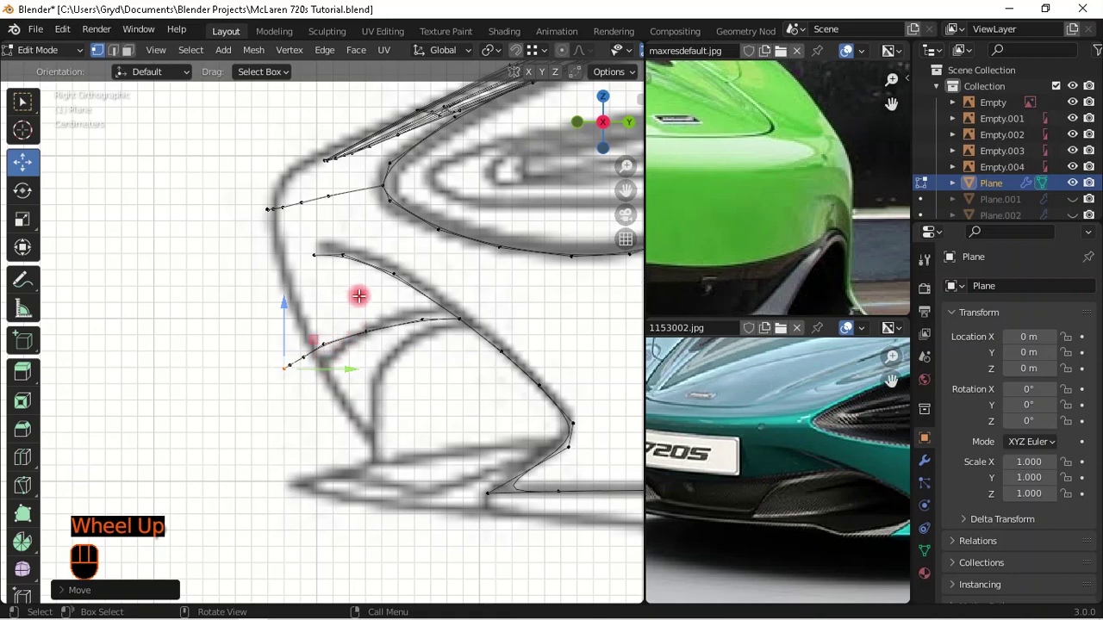
scroll(301, 374, up, 1)
scroll(302, 374, down, 2)
middle_drag(301, 374, 303, 336)
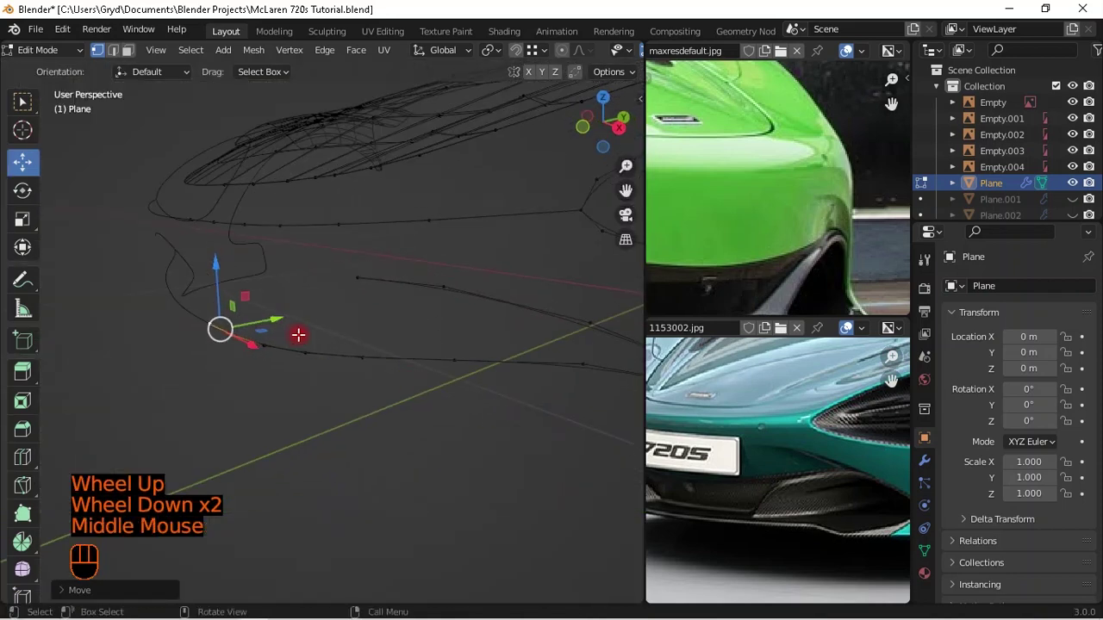
shift+click(271, 349)
key(KP_3)
scroll(327, 369, up, 1)
drag(329, 375, 436, 355)
- Move the fourth vertex of the lower curve back about 0.022 m along Y in side view
click(303, 360)
drag(354, 363, 432, 343)
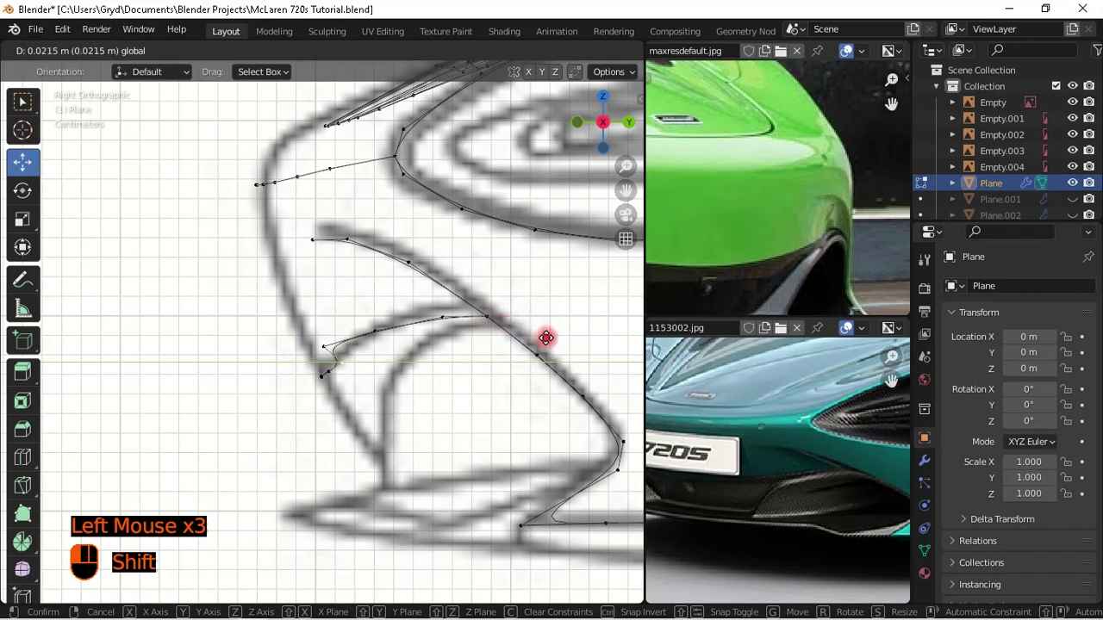
drag(546, 337, 548, 338)
- Move the lower curve's fifth and sixth vertices back along Y to follow the side blueprint's arc
click(327, 348)
drag(391, 346, 418, 349)
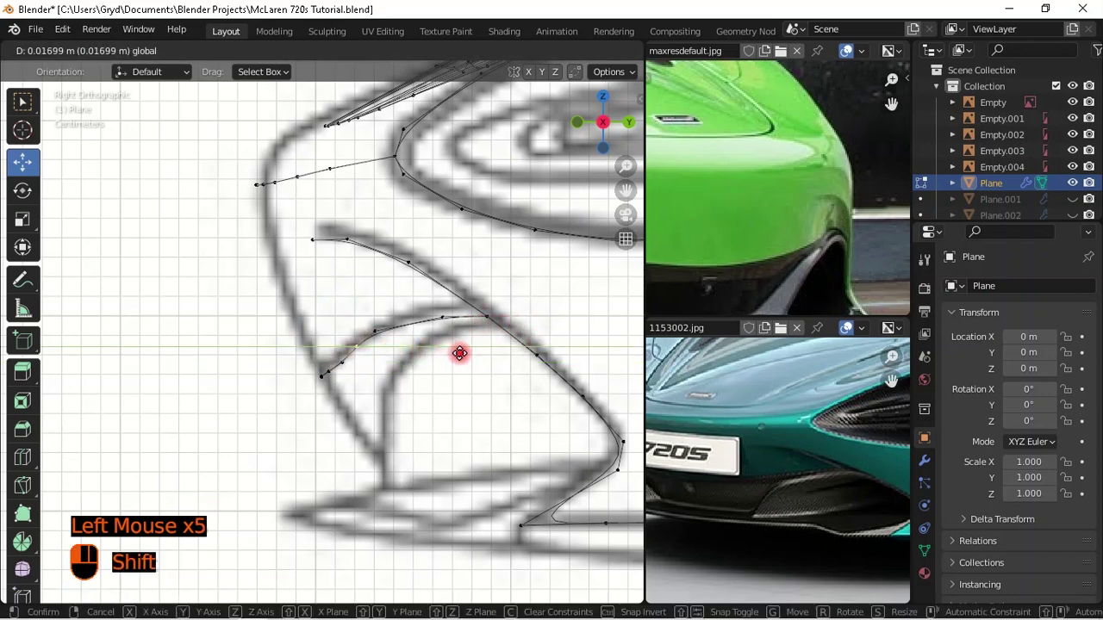
drag(530, 384, 432, 336)
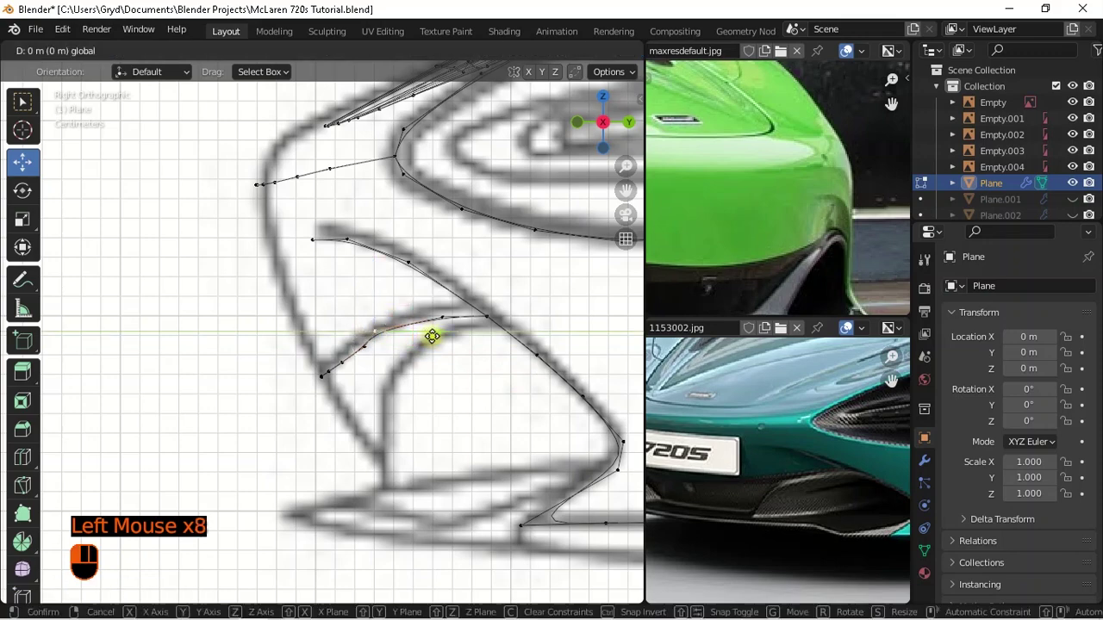
click(489, 356)
- In top view, move the last vertex before the curve junction and its inboard neighbour back along Y to smooth the curve
scroll(468, 342, down, 2)
middle_drag(468, 342, 501, 379)
scroll(500, 379, up, 1)
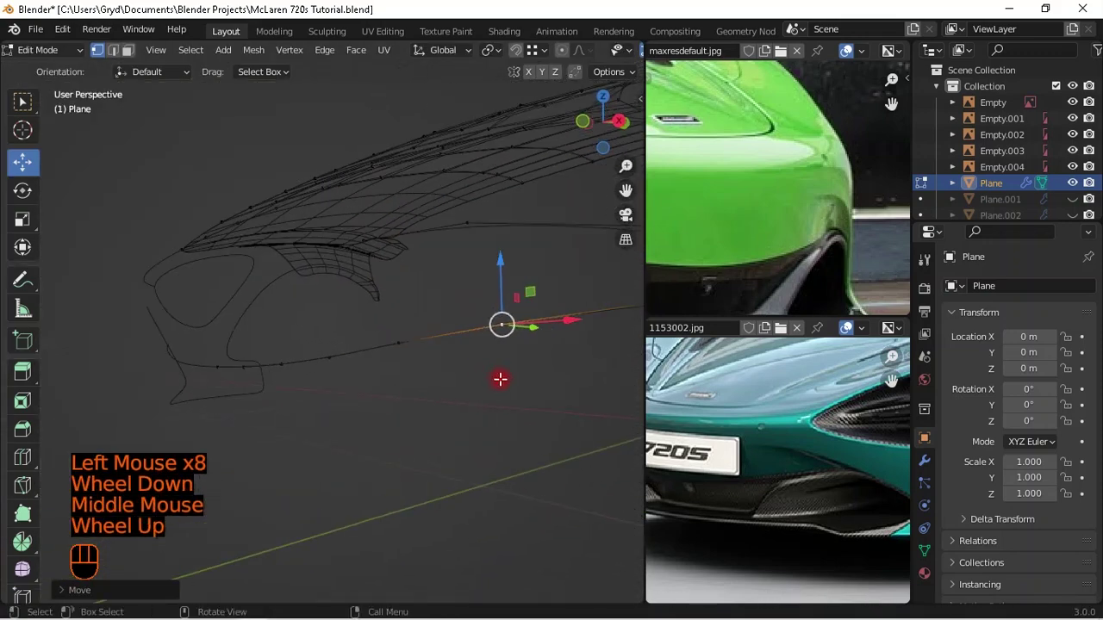
key(KP_7)
scroll(418, 387, down, 1)
shift+middle_drag(320, 325, 412, 328)
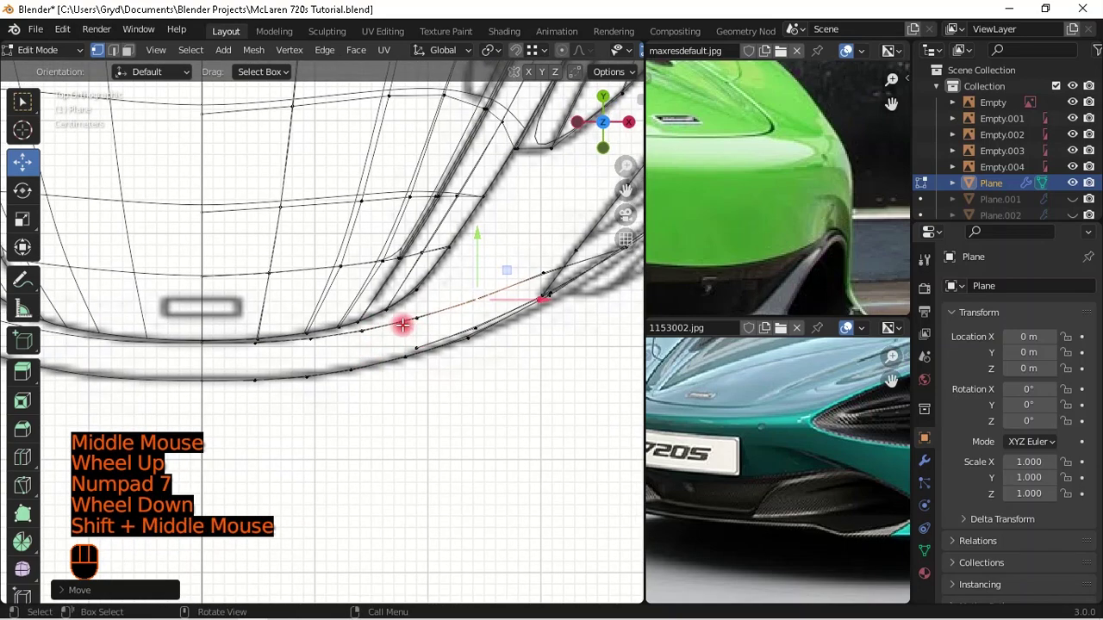
scroll(467, 303, down, 1)
shift+middle_drag(480, 296, 369, 308)
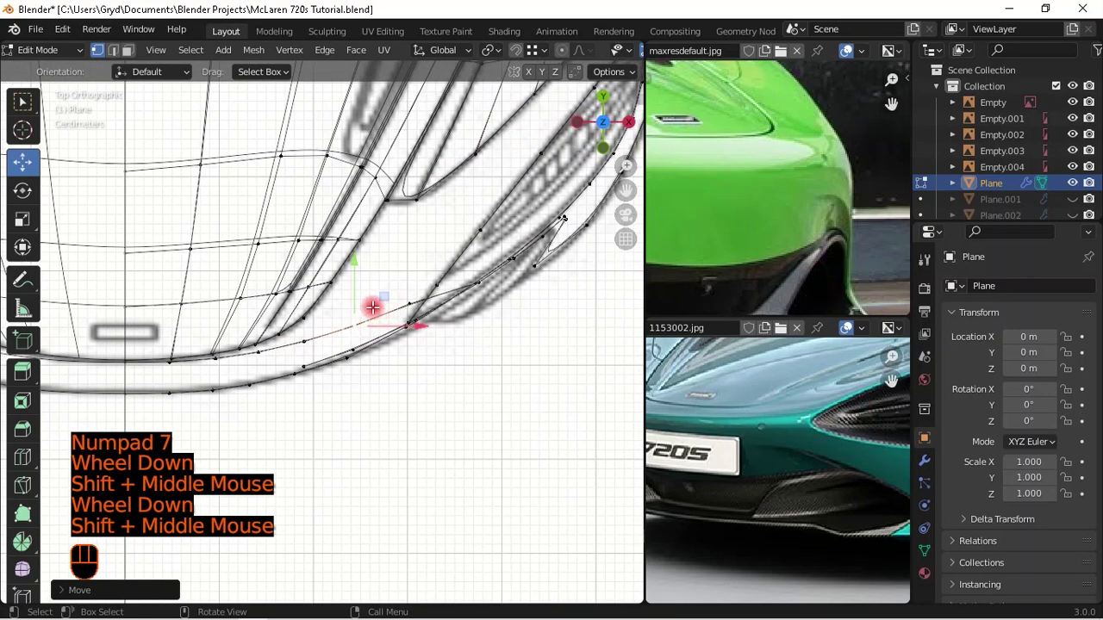
scroll(423, 307, up, 1)
click(422, 312)
drag(414, 246, 435, 234)
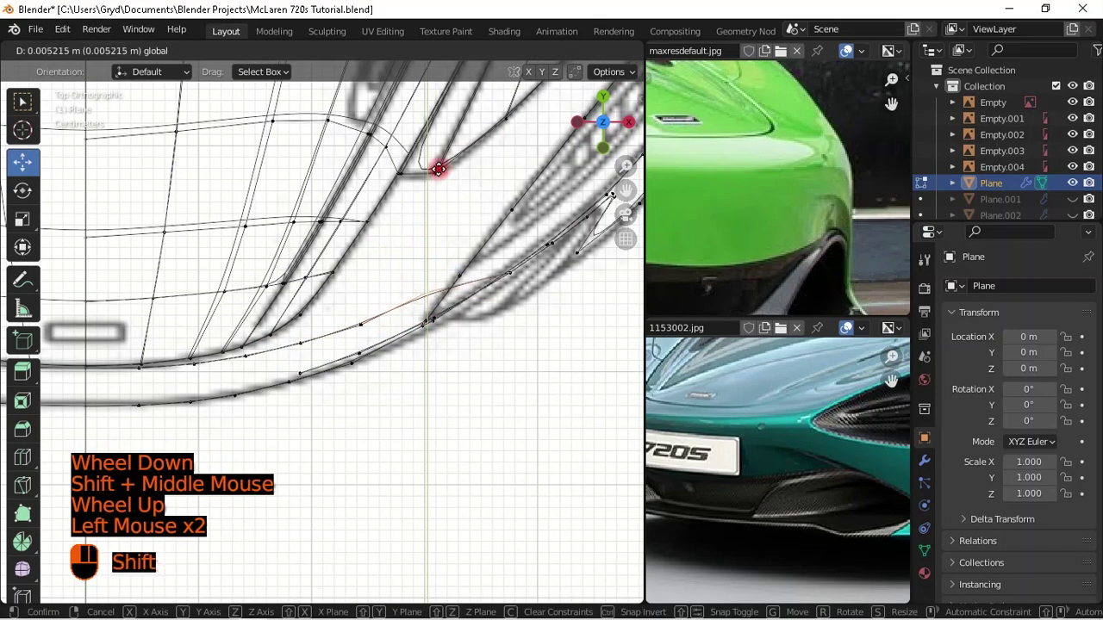
click(404, 205)
shift+drag(362, 265, 368, 239)
- In front view, insert a vertex at the middle of the lower curve's last segment before the junction
shift+middle_drag(404, 284, 305, 320)
scroll(366, 271, up, 1)
scroll(436, 365, down, 1)
middle_drag(436, 365, 413, 301)
key(KP_1)
scroll(422, 301, up, 1)
key(ctrl+r)
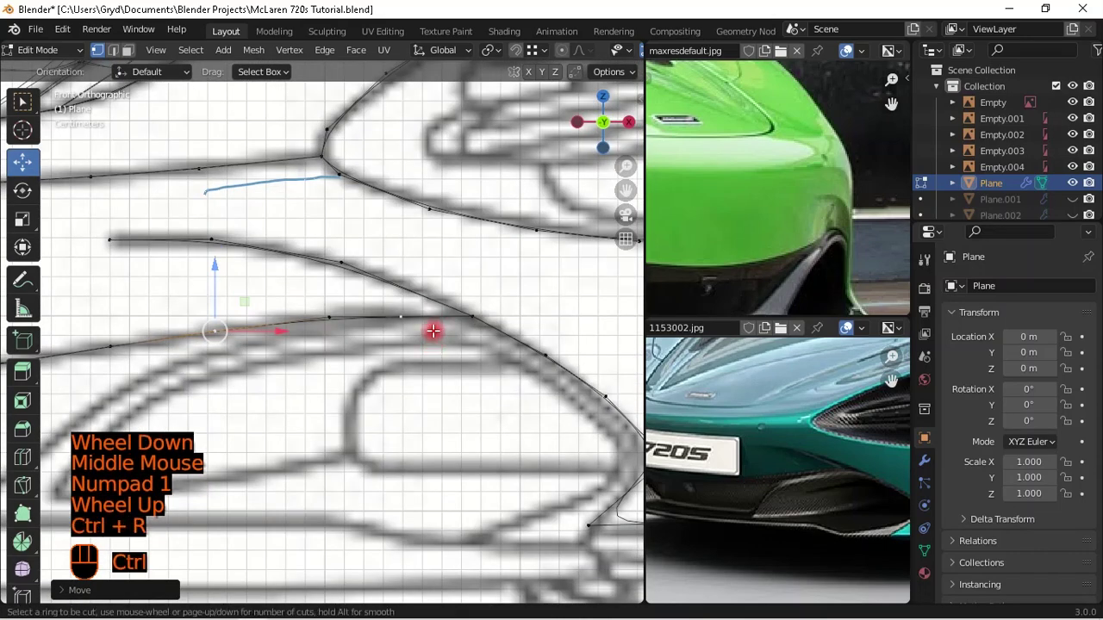
click(406, 317)
key(g)
key(g)
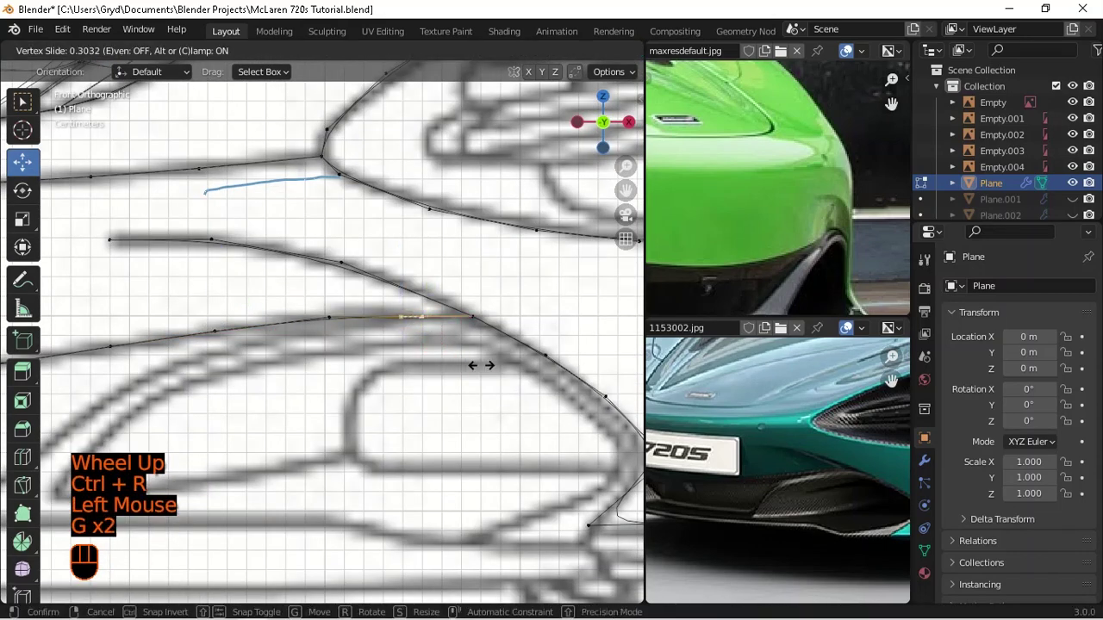
shift+right_click(498, 376)
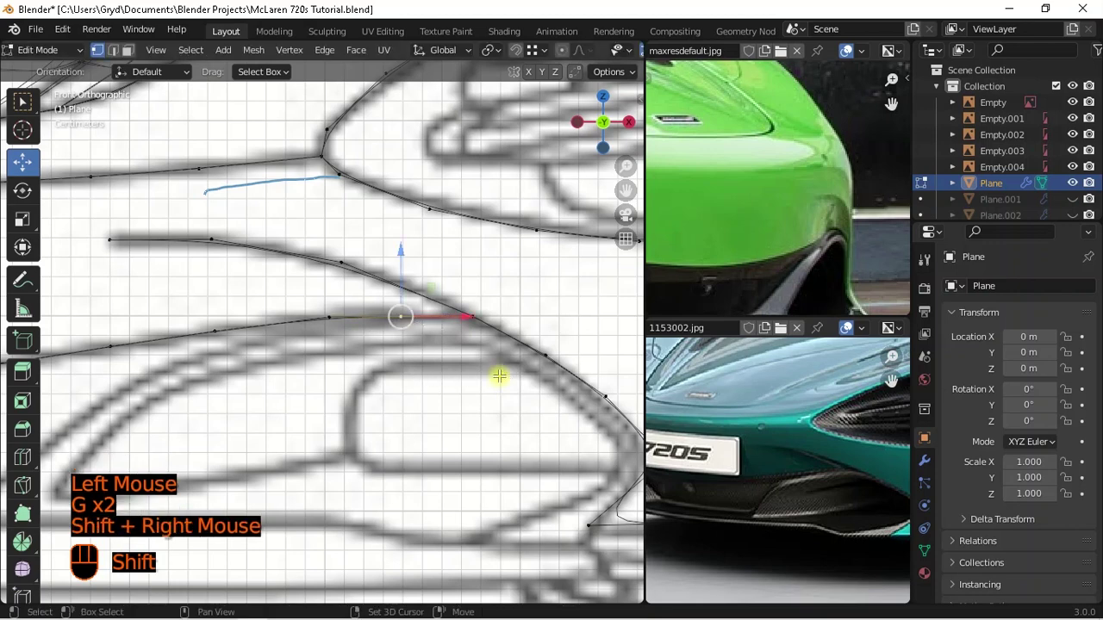
- Slide the inserted vertex towards the curve junction with a vertex slide factor of about 0.29
key(g)
key(g)
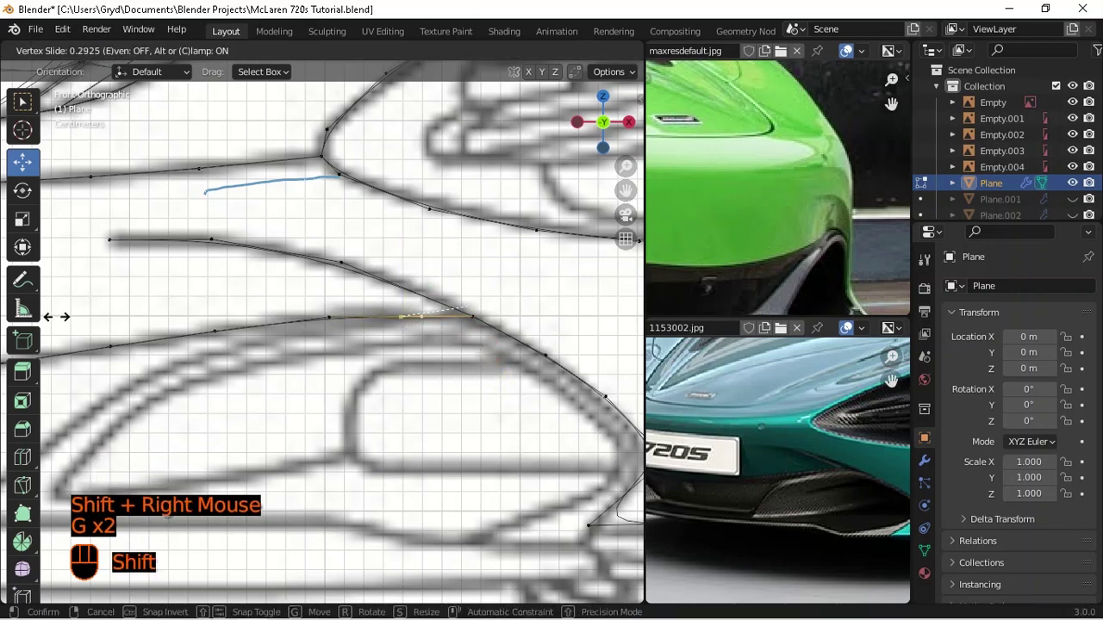
shift+click(72, 316)
- In top view, move the inserted vertex and its inboard neighbour back along Y to round the curve
key(KP_7)
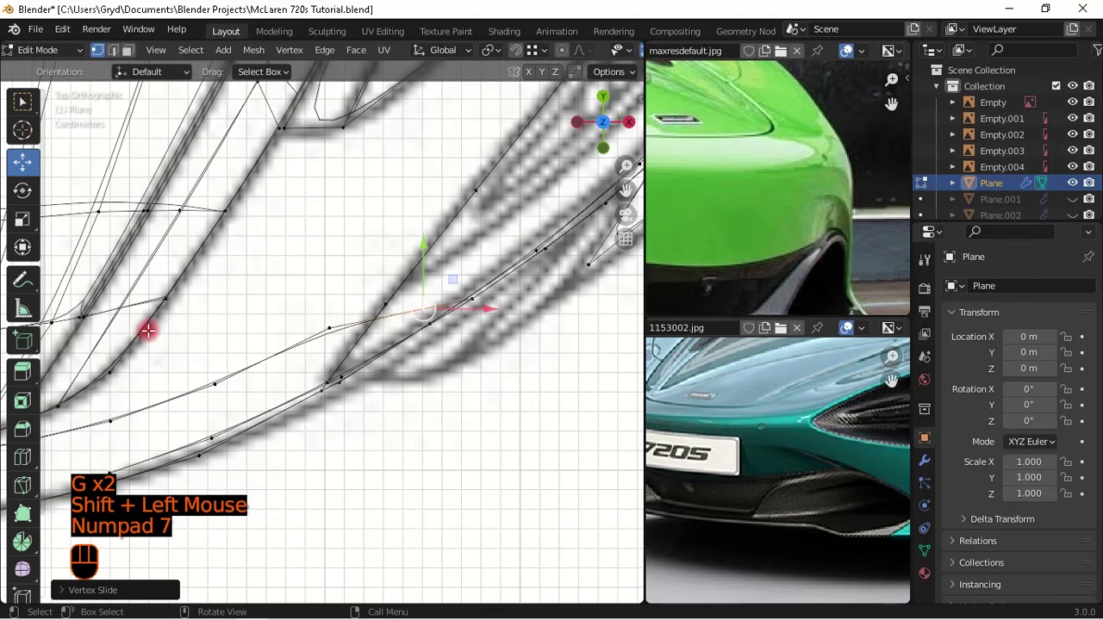
drag(422, 276, 424, 261)
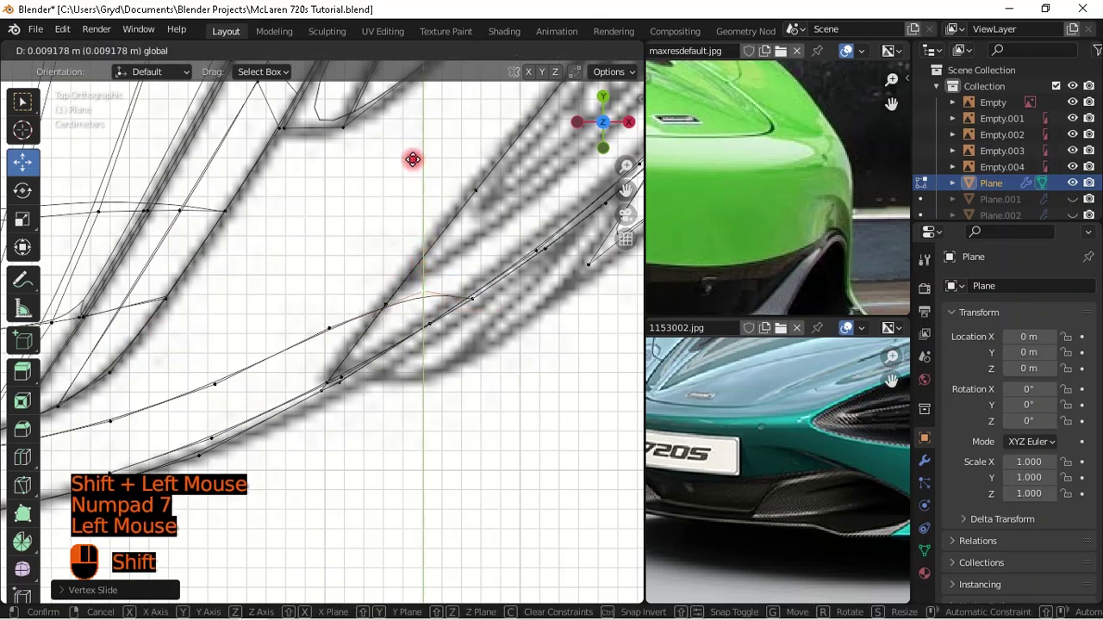
drag(410, 138, 414, 187)
scroll(347, 306, down, 1)
click(333, 310)
shift+drag(327, 278, 368, 342)
- Inspect the bumper outline against the side blueprint and in perspective, in both Edit Mode and Object Mode
scroll(368, 342, down, 2)
shift+middle_drag(368, 342, 438, 303)
scroll(335, 368, down, 2)
middle_drag(335, 368, 182, 244)
key(KP_3)
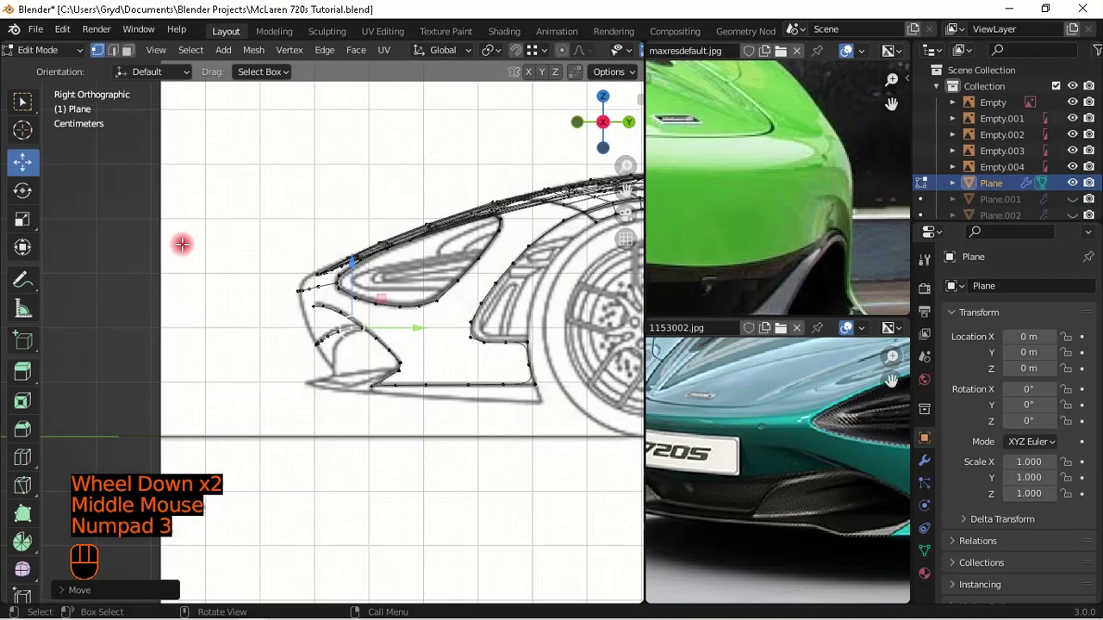
scroll(315, 288, up, 2)
shift+middle_drag(399, 280, 284, 266)
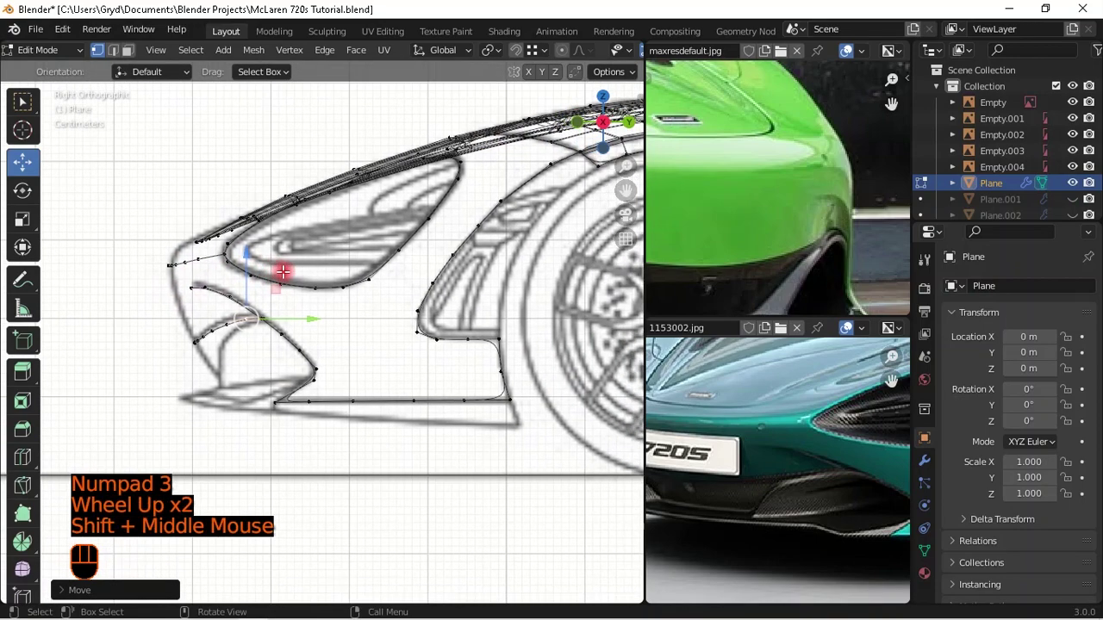
scroll(305, 268, down, 1)
key(Tab)
scroll(404, 256, down, 1)
middle_drag(403, 256, 385, 289)
scroll(392, 327, down, 1)
key(KP_3)
scroll(353, 350, up, 1)
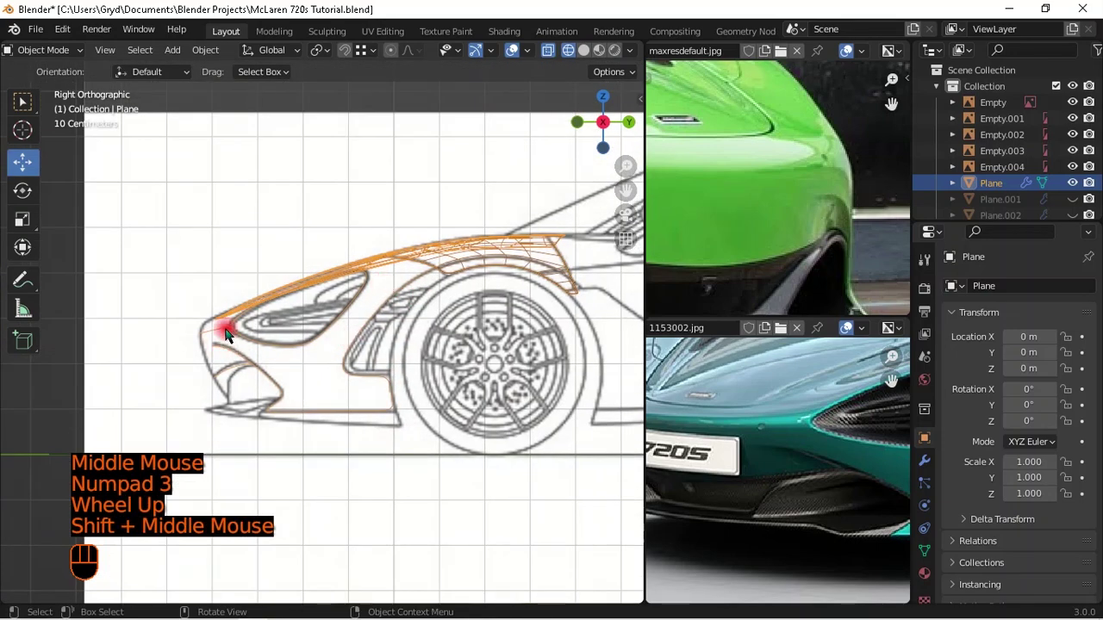
scroll(228, 334, up, 1)
scroll(143, 344, up, 1)
shift+middle_drag(266, 332, 337, 316)
scroll(215, 350, up, 2)
- Select the edge row running from the nose towards the headlight and extrude it about 0.0017 m in Y and 0.0085 m in Z
key(Tab)
click(170, 357)
middle_drag(169, 357, 411, 387)
scroll(346, 337, down, 2)
key(KP_3)
scroll(315, 290, up, 2)
shift+middle_drag(318, 293, 394, 322)
scroll(333, 340, up, 2)
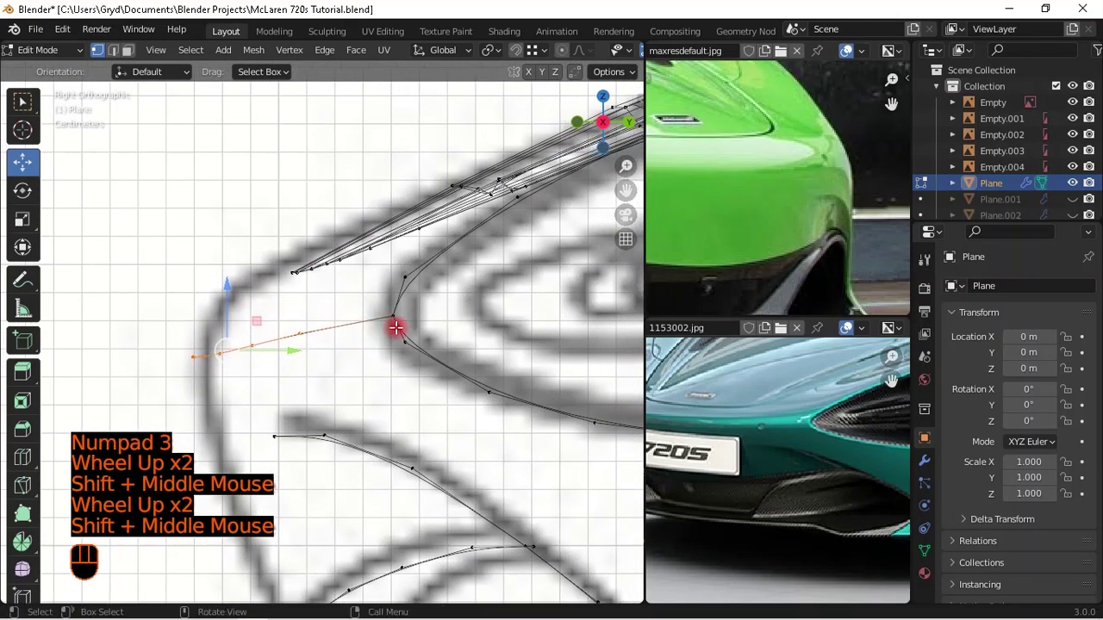
scroll(315, 318, up, 1)
key(e)
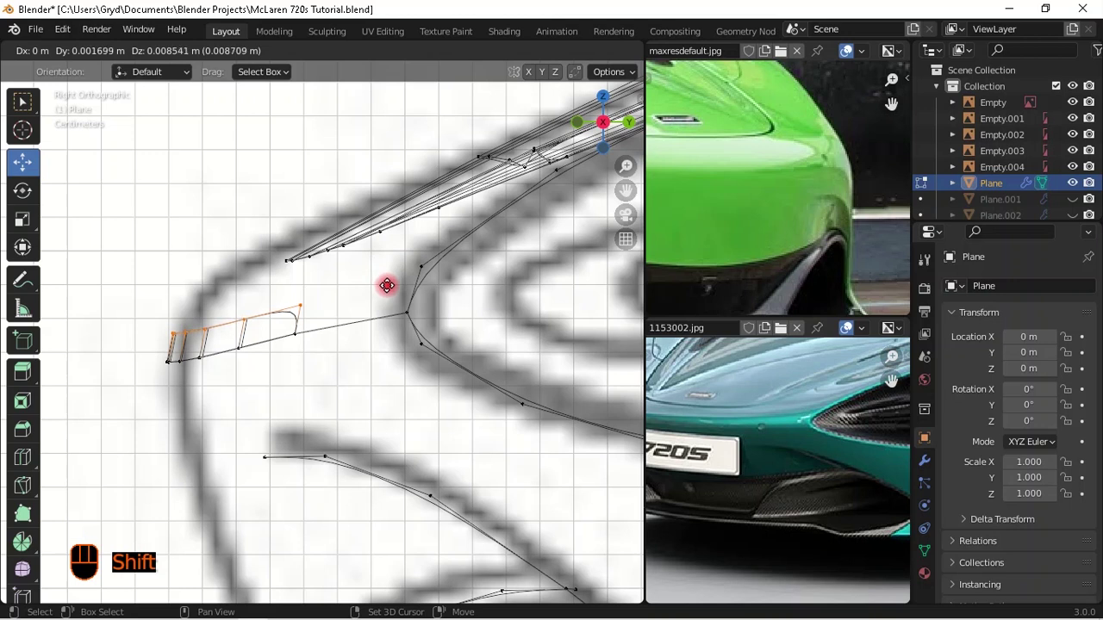
shift+click(390, 283)
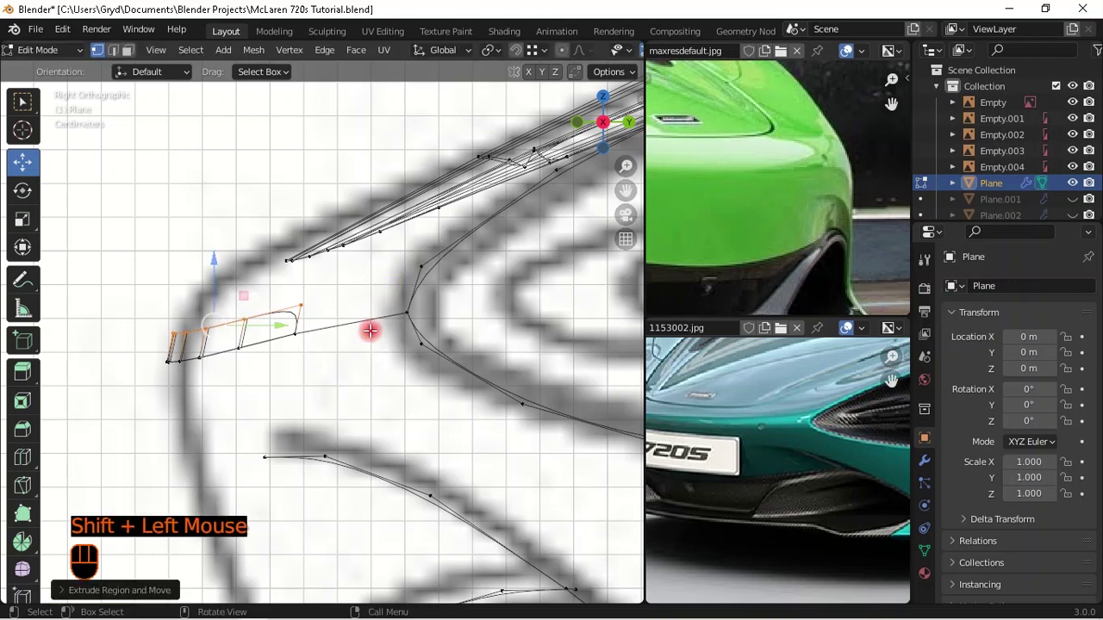
- Extrude the strip's upper row again about 0.0067 m in Y and 0.0093 m in Z, and raise the middle row slightly
key(e)
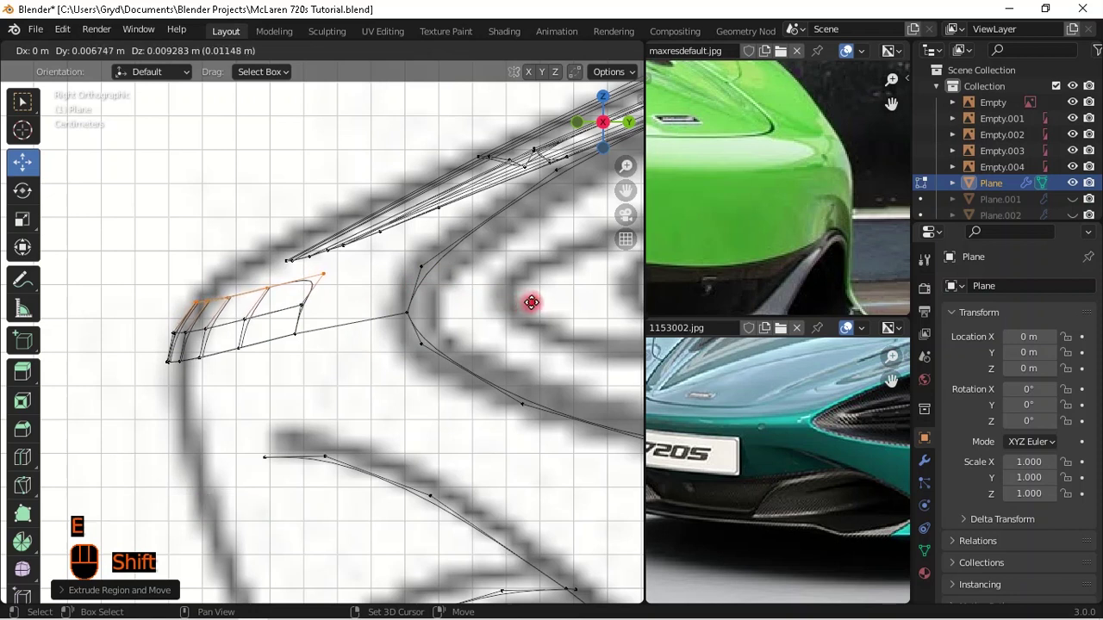
shift+click(540, 305)
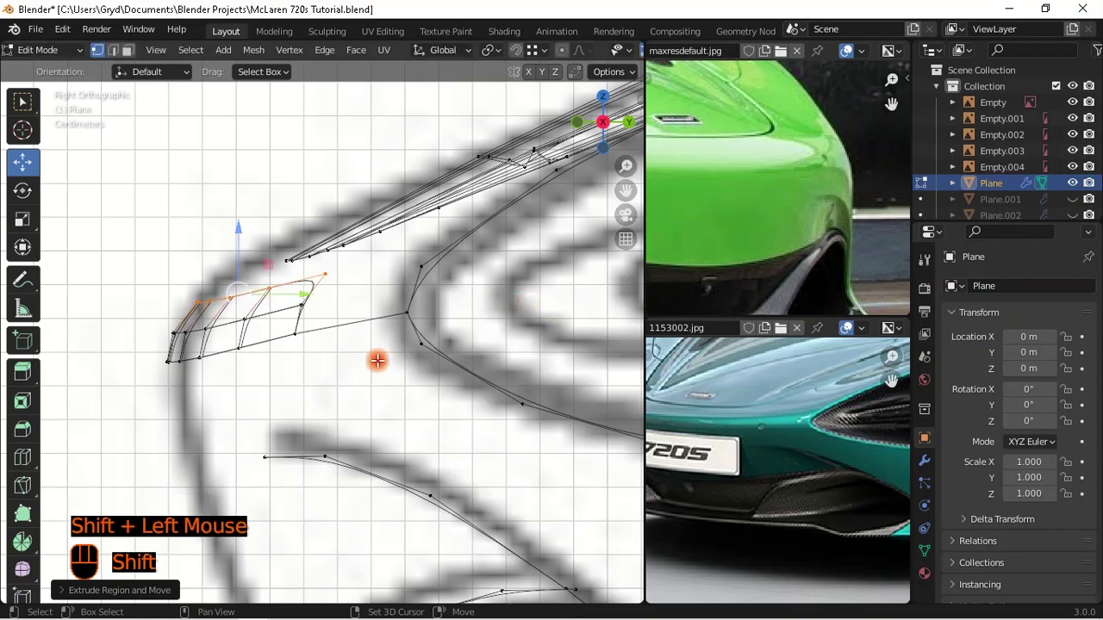
double_click(261, 314)
drag(232, 263, 235, 207)
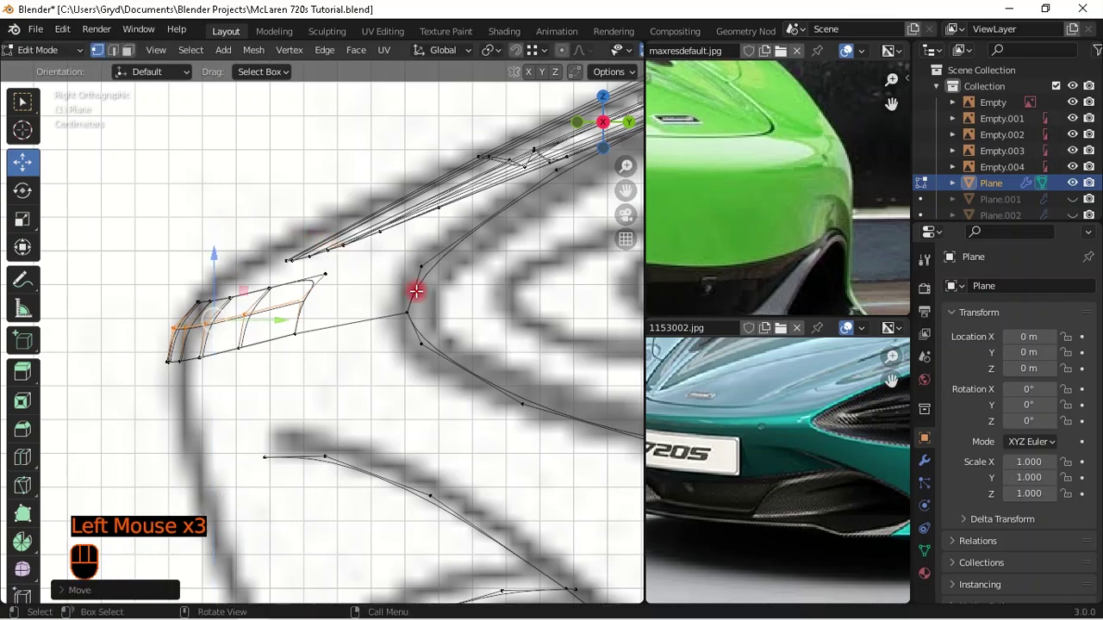
- Examine the extruded nose strip and its gap to the hood edge from perspective and side views
scroll(454, 285, down, 2)
middle_drag(453, 286, 598, 395)
scroll(502, 359, down, 2)
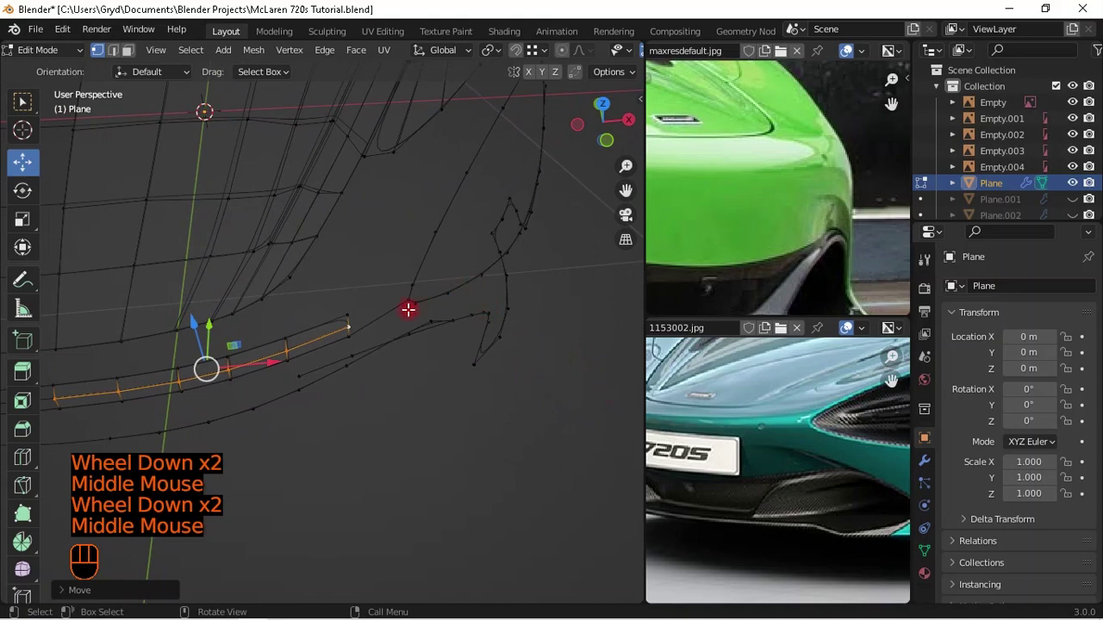
middle_drag(449, 329, 350, 330)
scroll(352, 327, up, 1)
key(KP_3)
scroll(316, 282, up, 2)
- Fill a face between the hood's front edge and the top of the nose strip near the centreline
middle_drag(315, 282, 330, 335)
scroll(445, 356, down, 2)
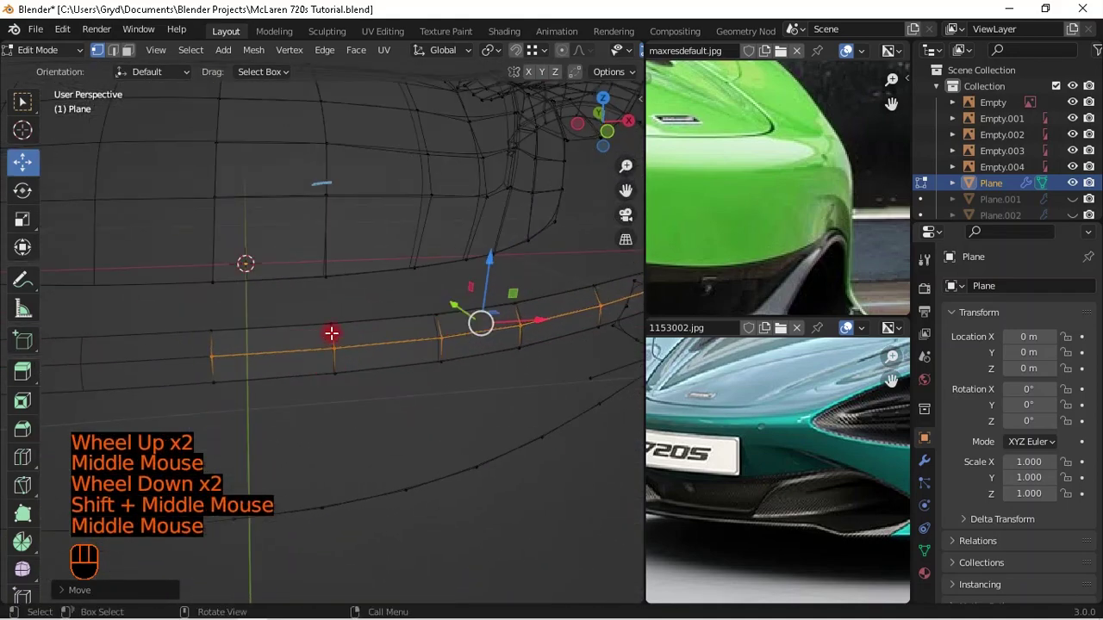
click(331, 324)
shift+click(327, 287)
middle_drag(392, 298, 388, 313)
key(f)
- Continue filling faces outward along the gap between the hood edge and the nose strip
ctrl+click(301, 308)
scroll(443, 375, down, 2)
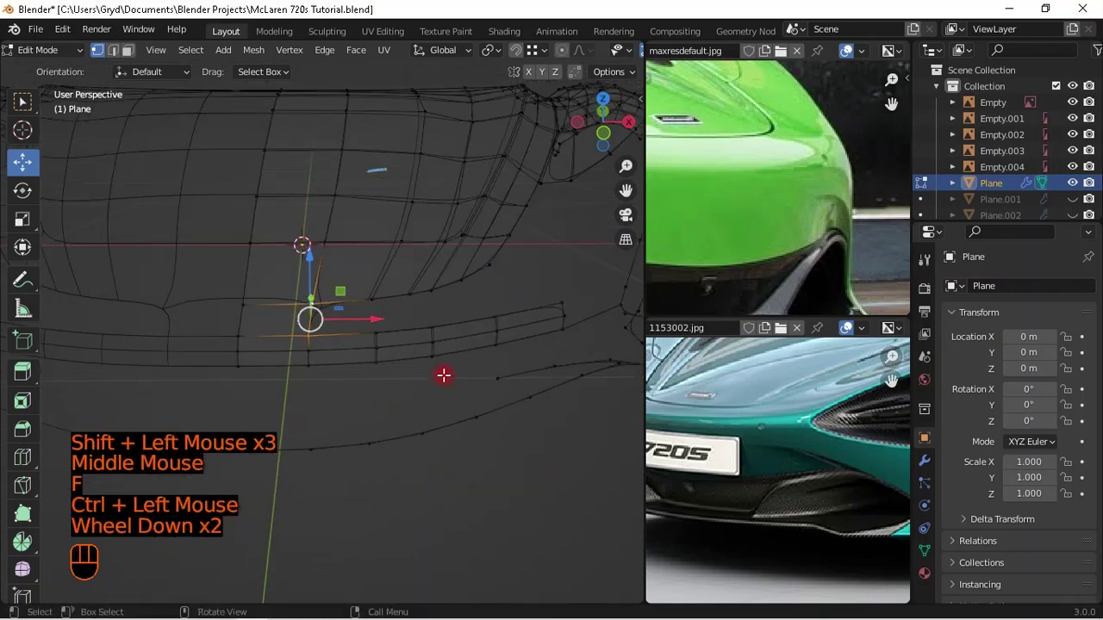
key(f)
key(f)
key(f)
- Switch the viewport to solid shading and recalculate the normals of the entire mesh
mouse_move(443, 375)
middle_down()
mouse_move(468, 374)
mouse_move(388, 365)
mouse_move(335, 338)
mouse_move(436, 369)
middle_up()
key(shift+z)
key(Tab)
key(Tab)
key(a)
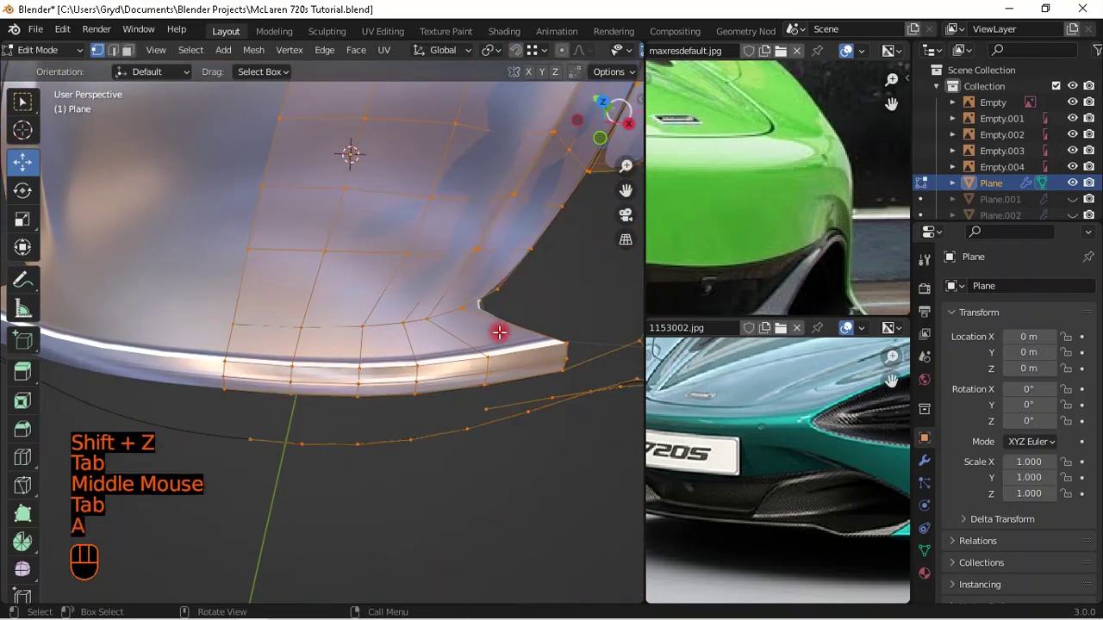
key(shift+n)
scroll(492, 394, down, 3)
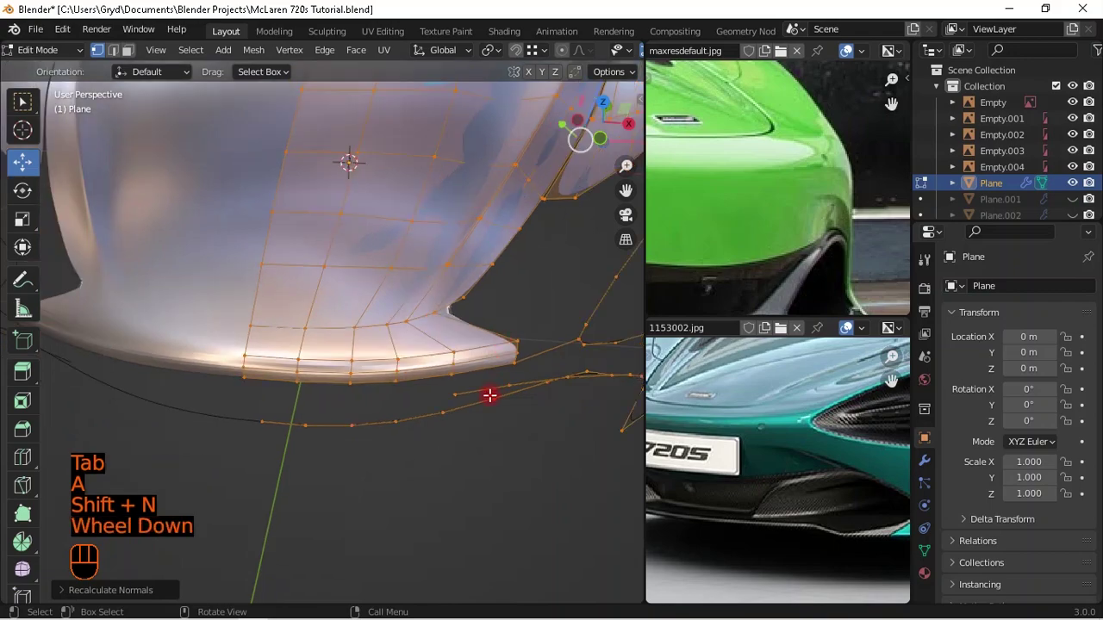
- Return to object mode and apply smooth shading to the car body mesh
middle_drag(492, 394, 319, 325)
key(Tab)
right_click(266, 280)
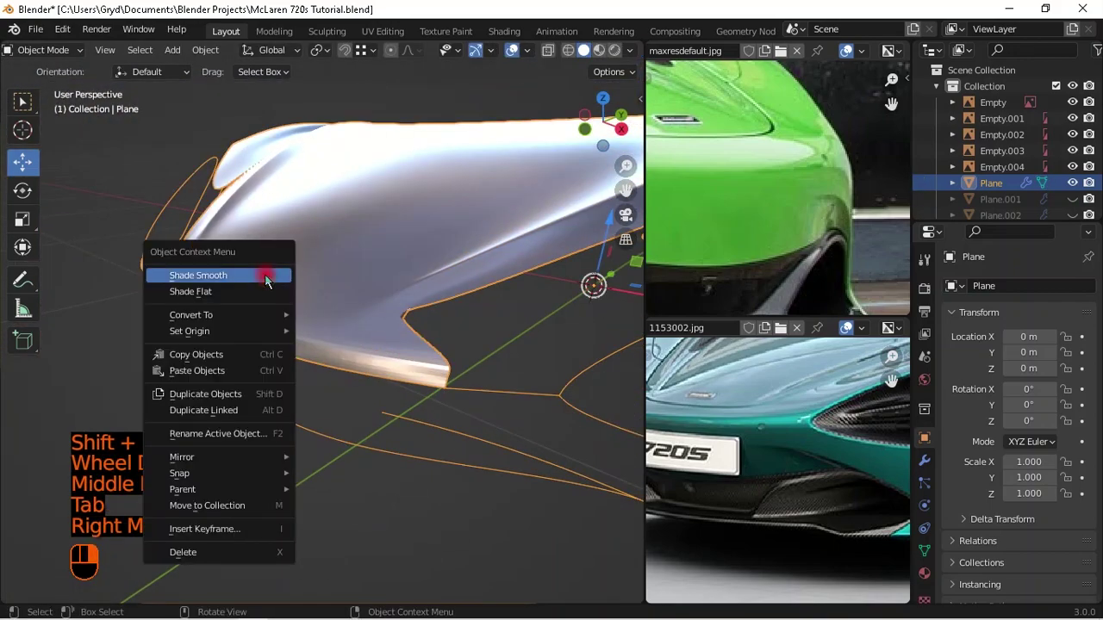
click(265, 276)
- Examine the nose strip's profile against the side blueprint and check its outer end from perspective view
mouse_move(313, 339)
middle_down()
mouse_move(492, 314)
mouse_move(559, 325)
mouse_move(305, 337)
mouse_move(305, 261)
mouse_move(337, 289)
middle_up()
key(KP_3)
scroll(298, 320, up, 1)
scroll(337, 289, up, 1)
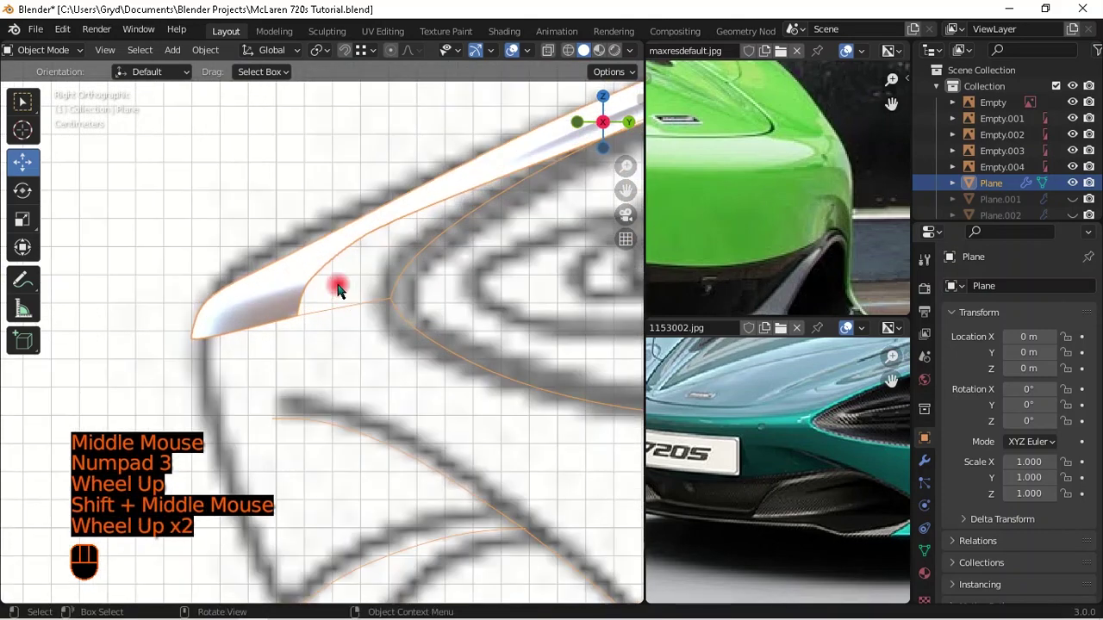
key(Tab)
scroll(309, 247, up, 2)
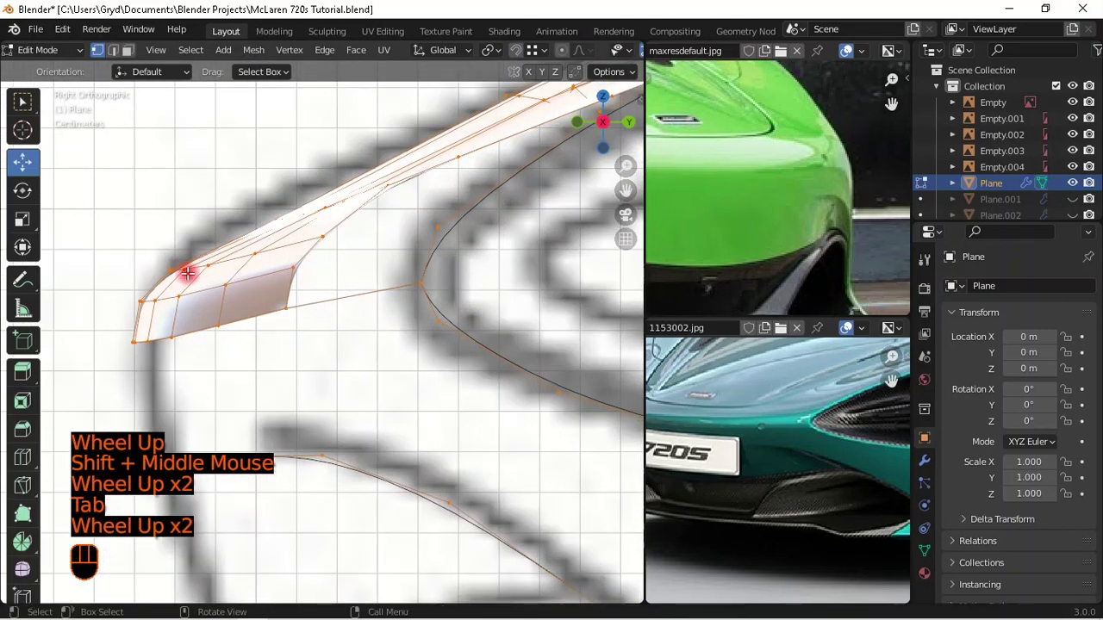
drag(151, 257, 194, 258)
drag(183, 205, 221, 239)
scroll(221, 239, down, 1)
middle_drag(222, 239, 374, 377)
scroll(382, 315, down, 1)
key(Tab)
scroll(492, 376, down, 2)
scroll(456, 371, up, 1)
scroll(455, 384, down, 1)
scroll(456, 387, down, 1)
key(Tab)
middle_drag(450, 394, 345, 201)
- Fill faces between the outer end of the nose strip and the front of the headlight outline
scroll(339, 243, up, 1)
scroll(370, 227, up, 1)
scroll(370, 227, down, 1)
scroll(370, 226, up, 2)
click(355, 210)
ctrl+click(246, 269)
key(f)
middle_drag(314, 271, 342, 227)
scroll(298, 241, down, 1)
click(342, 227)
ctrl+click(332, 284)
middle_drag(333, 284, 672, 308)
key(f)
key(Tab)
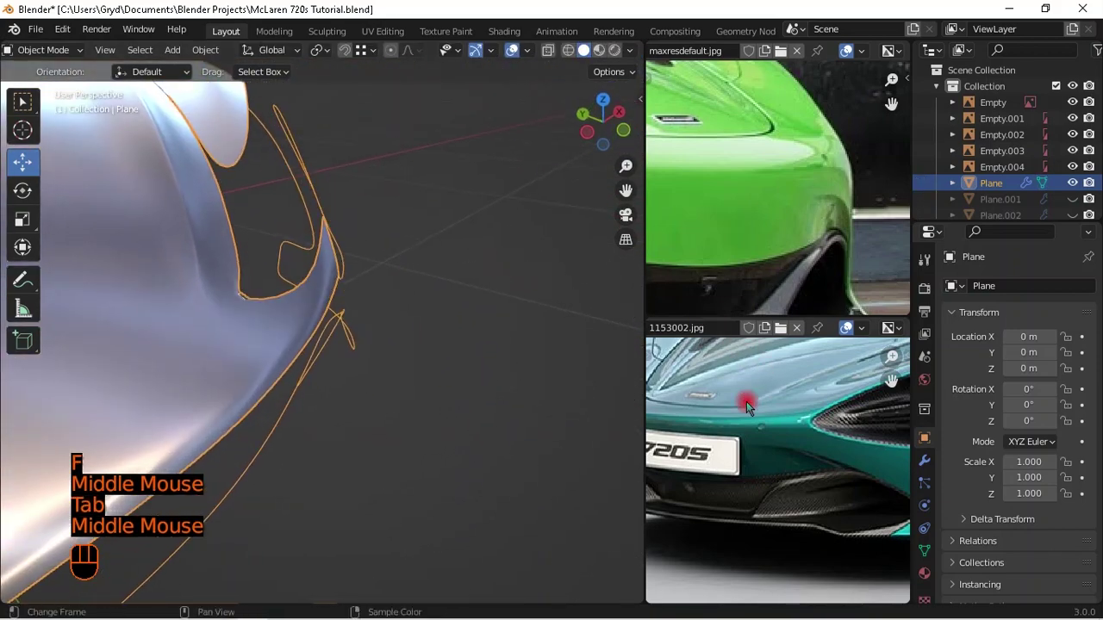
scroll(509, 290, down, 3)
middle_drag(510, 291, 483, 345)
middle_drag(483, 345, 347, 366)
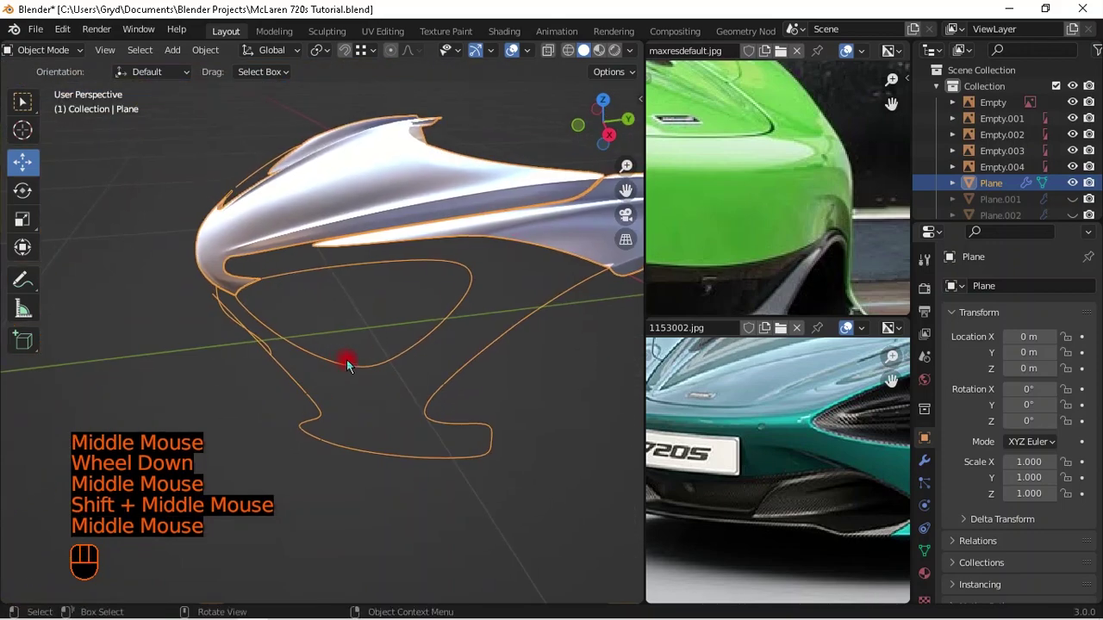
- In the right side view, fill a face between the headlight outline's rear edge and the bumper's wheel-side outline
key(KP_3)
shift+scroll(485, 323, up, 2)
shift+middle_drag(485, 322, 409, 335)
key(Tab)
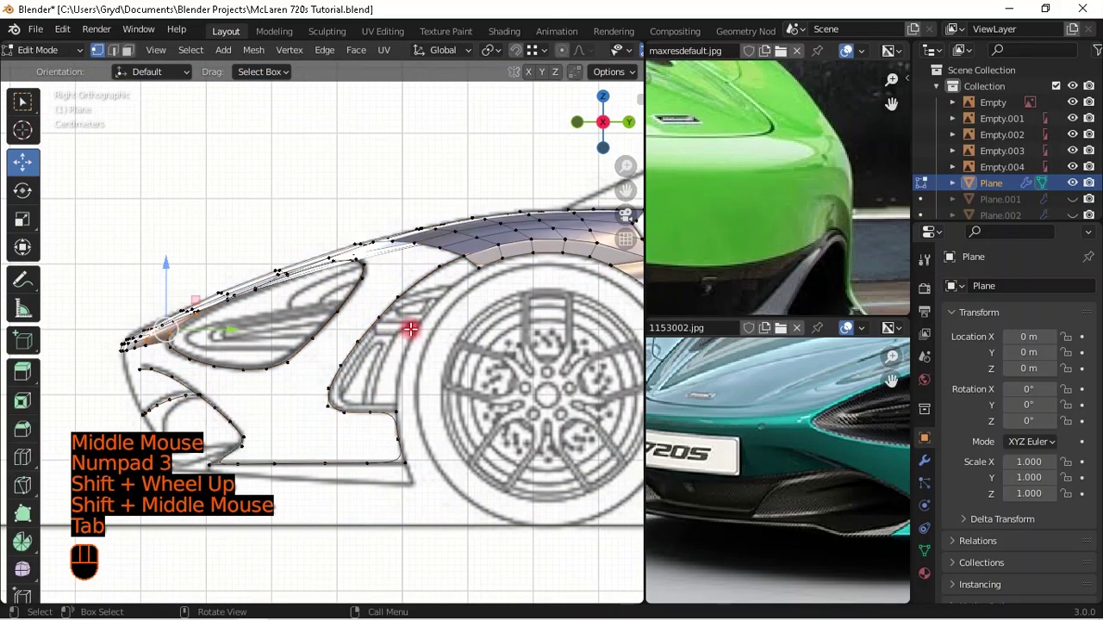
scroll(410, 329, up, 1)
shift+middle_drag(449, 246, 448, 298)
scroll(321, 316, up, 1)
scroll(385, 299, up, 1)
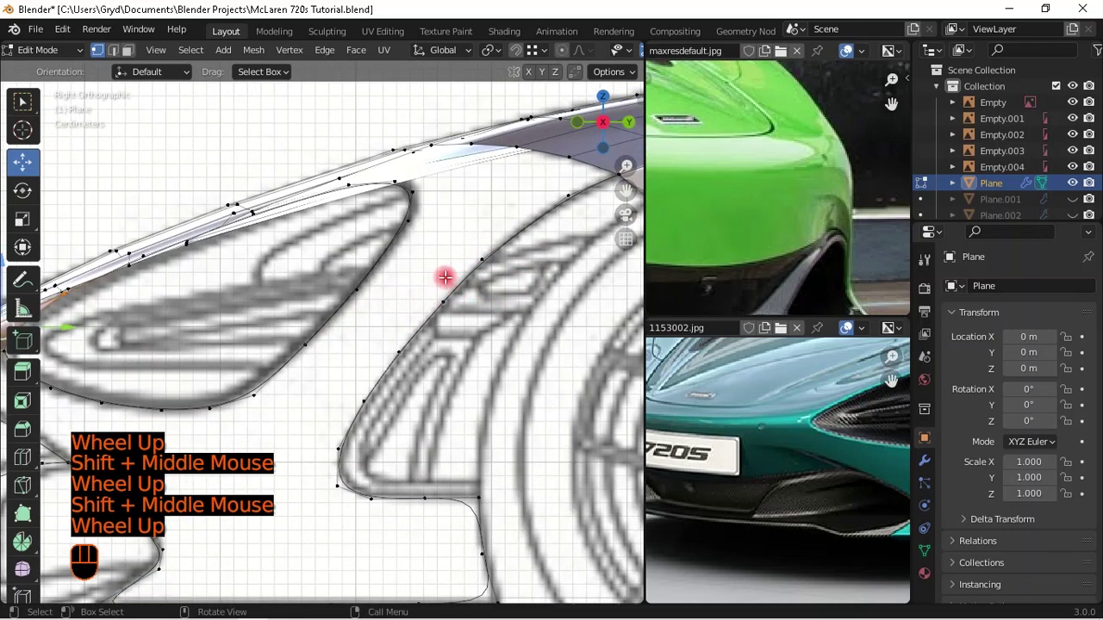
click(284, 360)
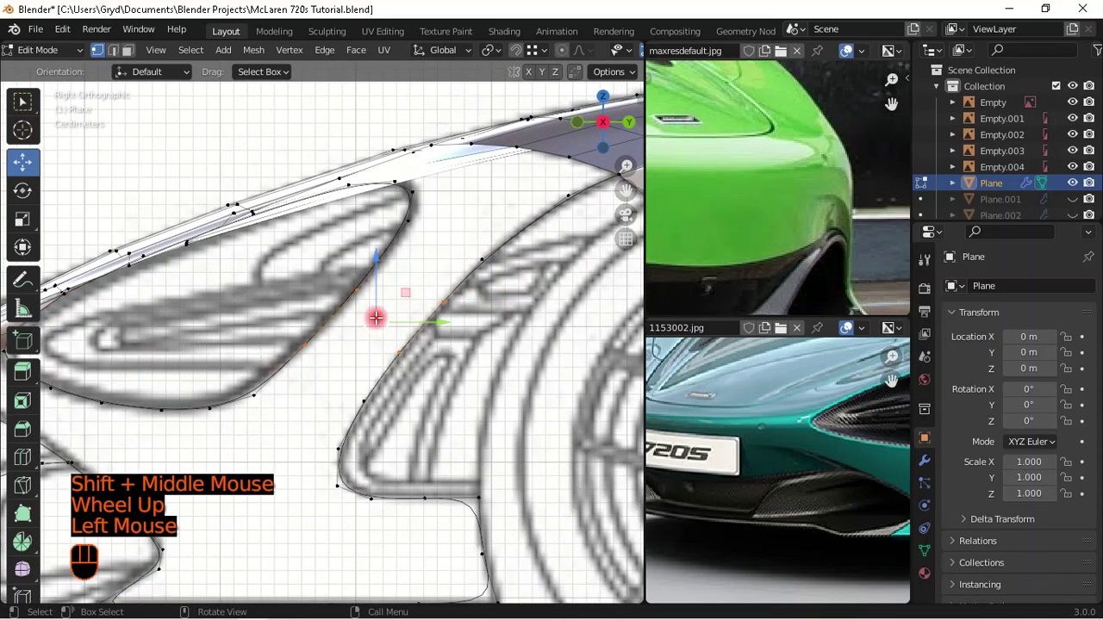
key(f)
- Fill two more faces upward between the headlight's rear edge and the wheel arch outline
scroll(497, 278, down, 1)
shift+middle_drag(497, 278, 345, 249)
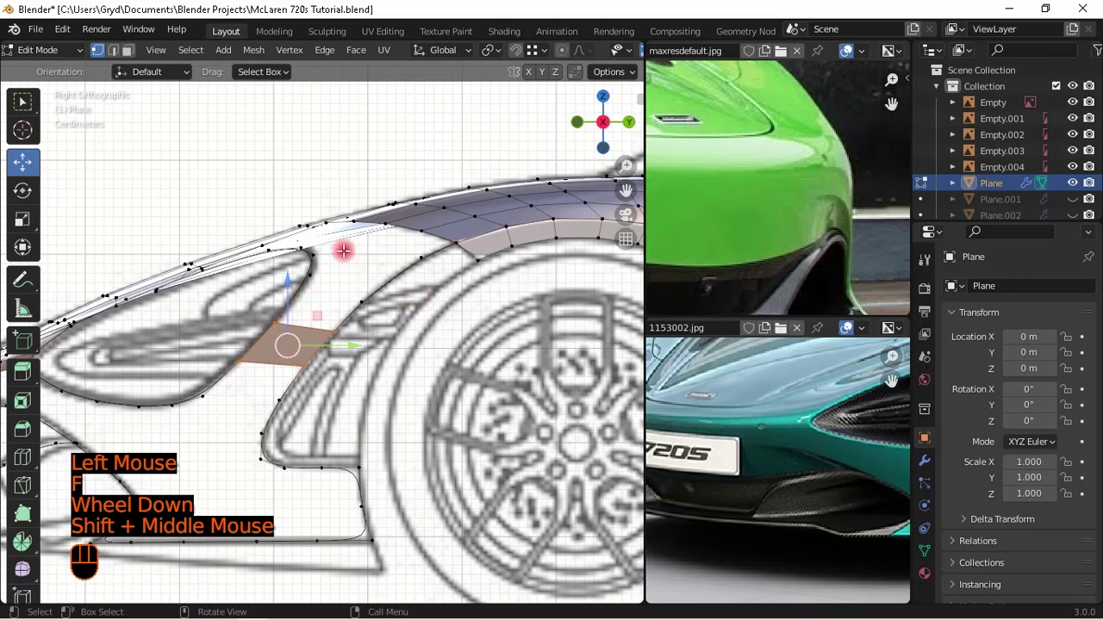
scroll(366, 295, up, 1)
click(366, 295)
ctrl+click(450, 307)
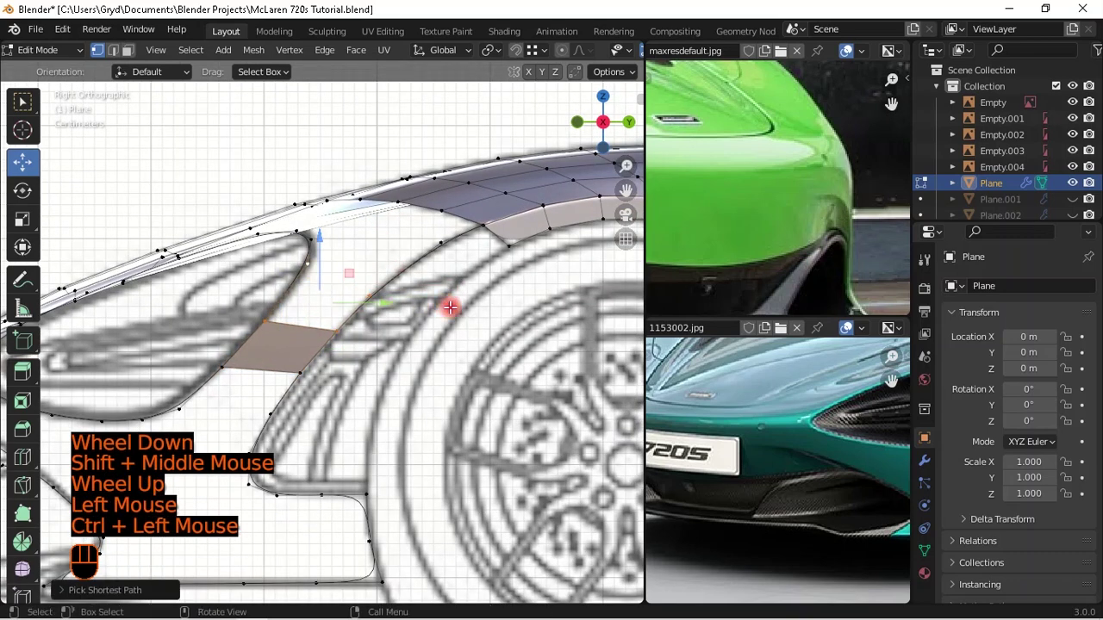
key(f)
click(328, 238)
ctrl+click(434, 254)
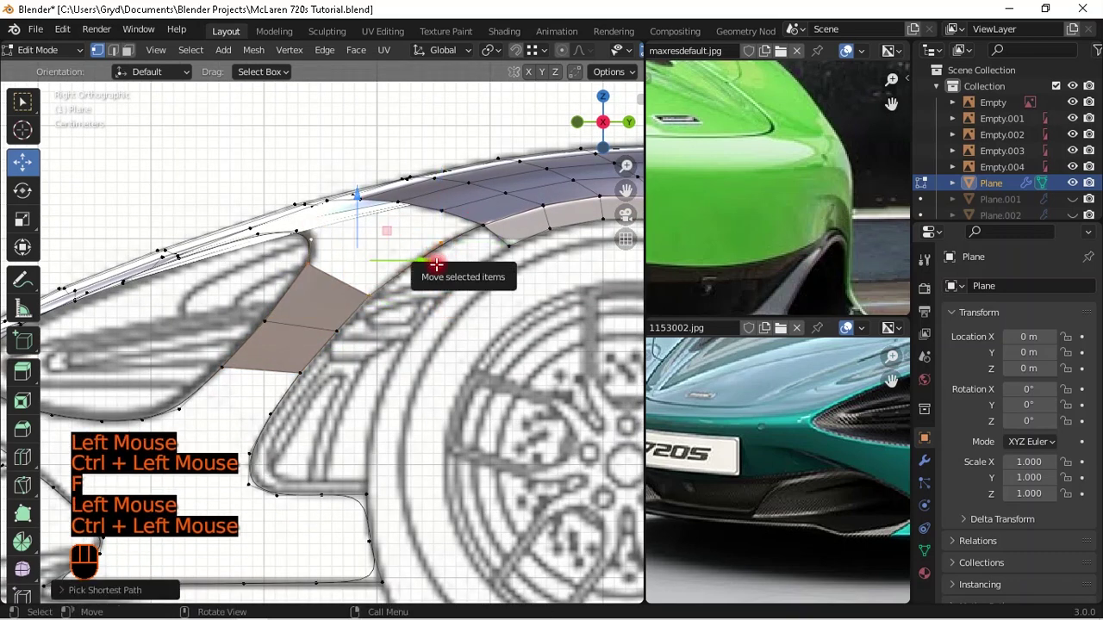
key(f)
- Examine the new faces behind the headlight and the gap below the fender from several perspective angles
middle_drag(473, 261, 537, 341)
scroll(458, 342, up, 1)
scroll(458, 342, down, 1)
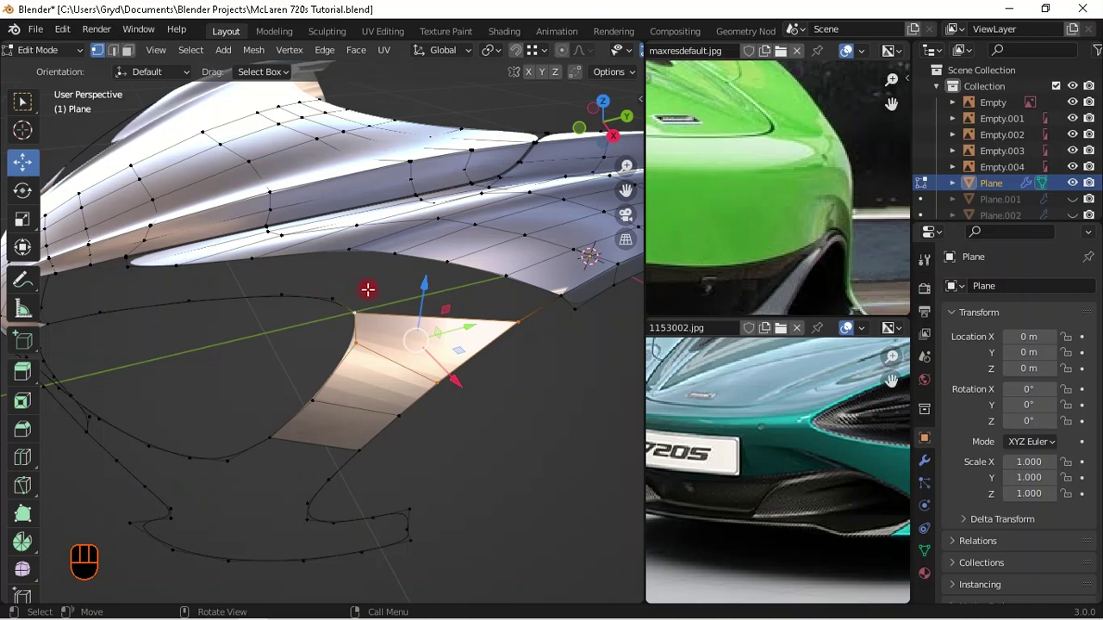
middle_drag(354, 283, 525, 322)
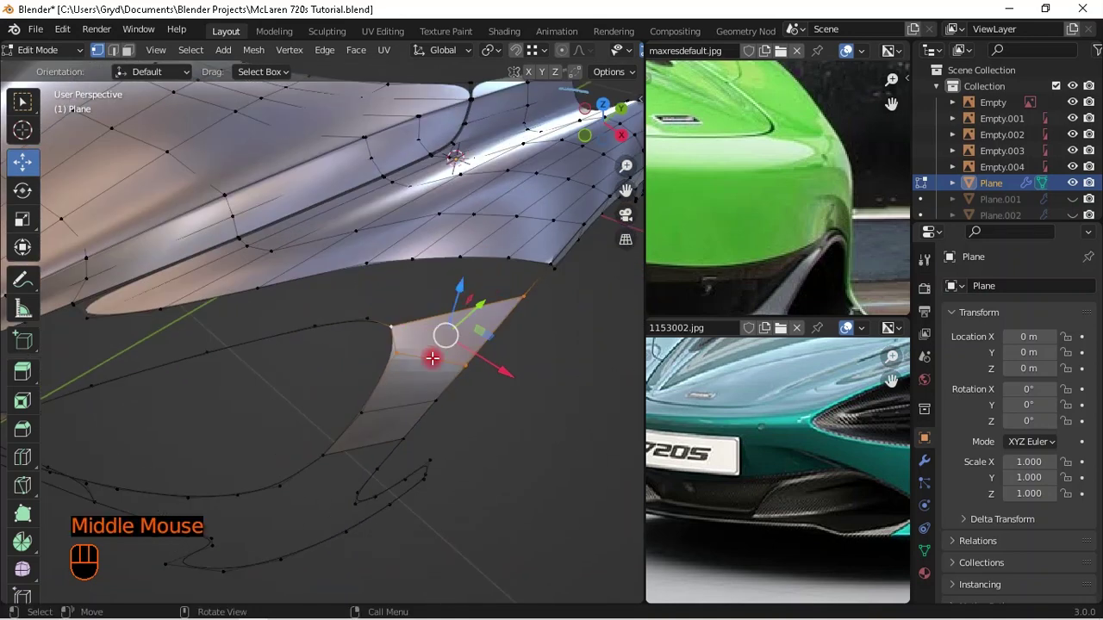
scroll(488, 363, down, 2)
middle_drag(488, 363, 343, 418)
scroll(343, 418, up, 1)
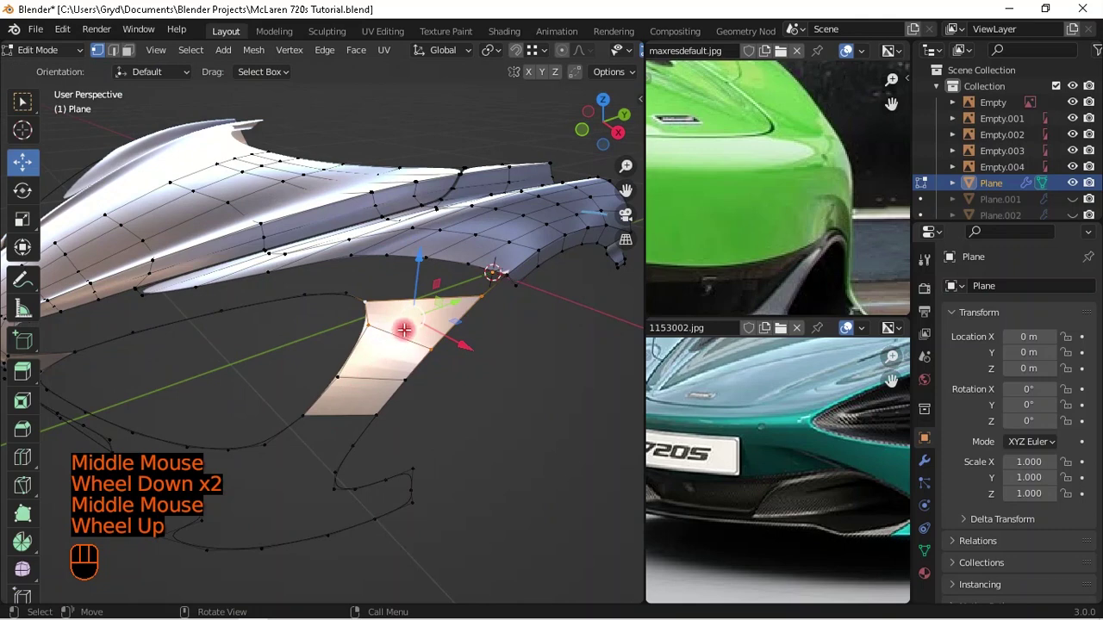
scroll(330, 458, down, 1)
- Fill another face below the strip behind the headlight, between the headlight outline and the bumper's rear outline
middle_drag(330, 457, 354, 401)
click(305, 391)
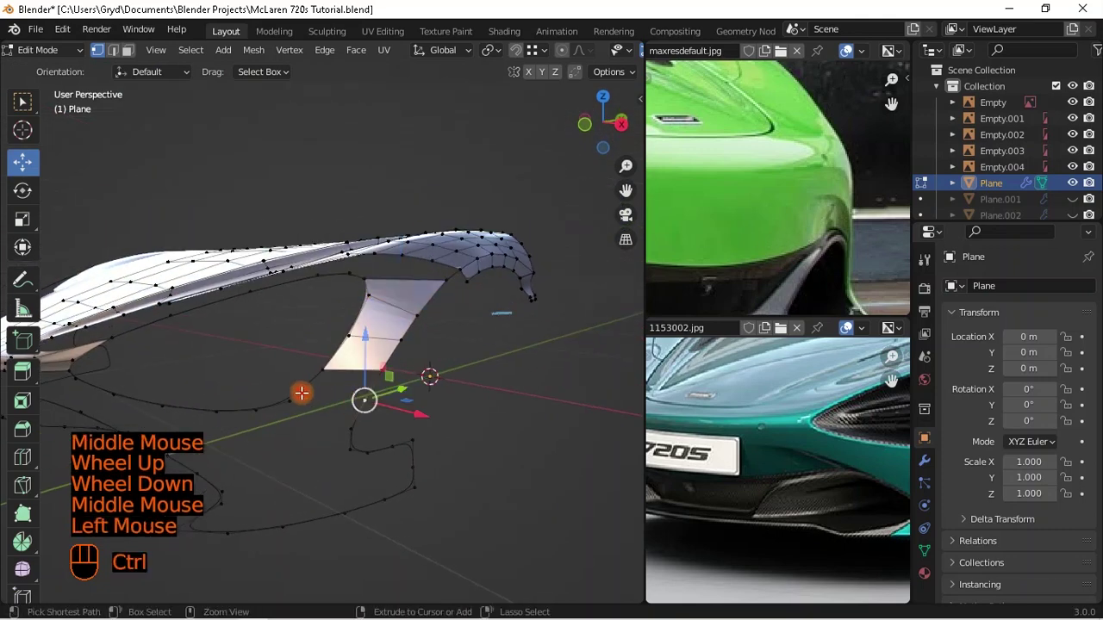
ctrl+click(343, 404)
key(f)
scroll(419, 468, up, 1)
middle_drag(419, 468, 448, 401)
- Select the vertices along the nose strip's lower edge in side view, using wireframe shading to reach hidden ones
key(KP_3)
shift+middle_drag(284, 347, 432, 345)
shift+middle_drag(356, 260, 241, 249)
scroll(365, 285, up, 2)
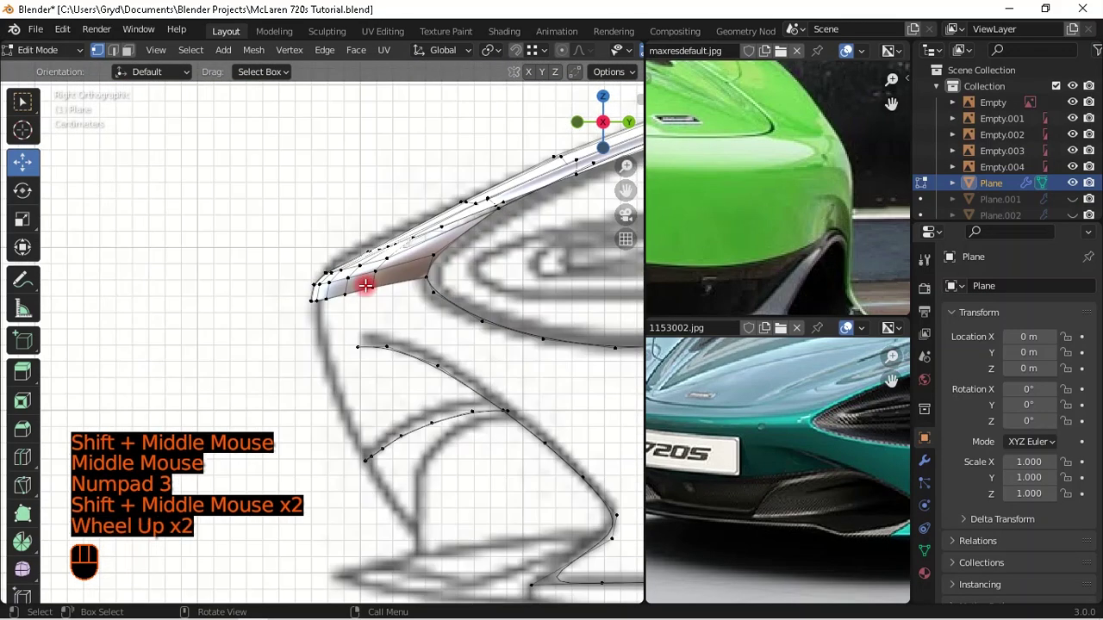
scroll(423, 258, up, 1)
click(396, 270)
key(shift+z)
shift+drag(293, 305, 367, 271)
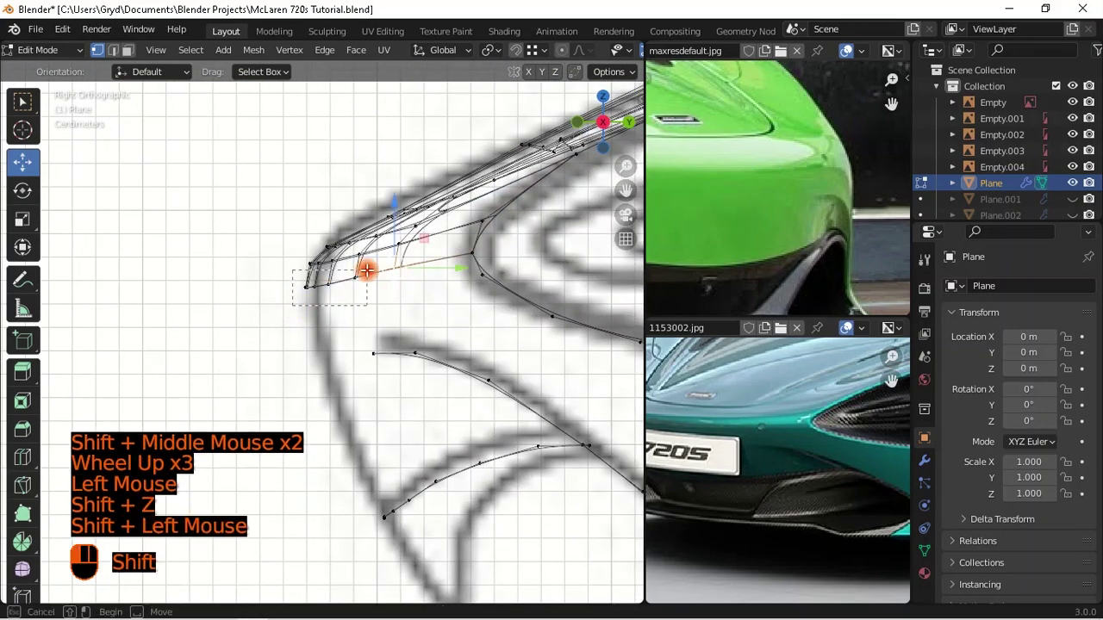
key(shift+z)
- Try extruding the nose strip's lower edge downward by about 0.011 m along the side blueprint
scroll(353, 315, down, 2)
mouse_move(352, 316)
middle_down()
mouse_move(483, 344)
mouse_move(353, 387)
mouse_move(202, 285)
middle_up()
scroll(416, 342, up, 1)
scroll(416, 342, down, 2)
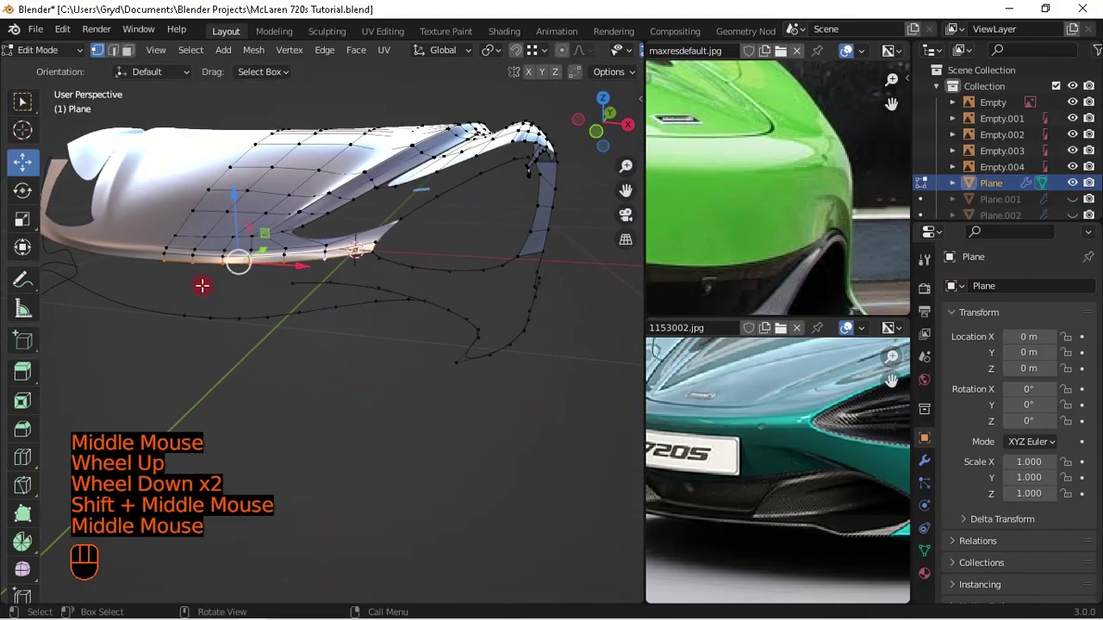
key(KP_3)
scroll(282, 525, up, 1)
key(KP_1)
scroll(281, 526, down, 1)
shift+middle_drag(236, 509, 131, 541)
key(KP_3)
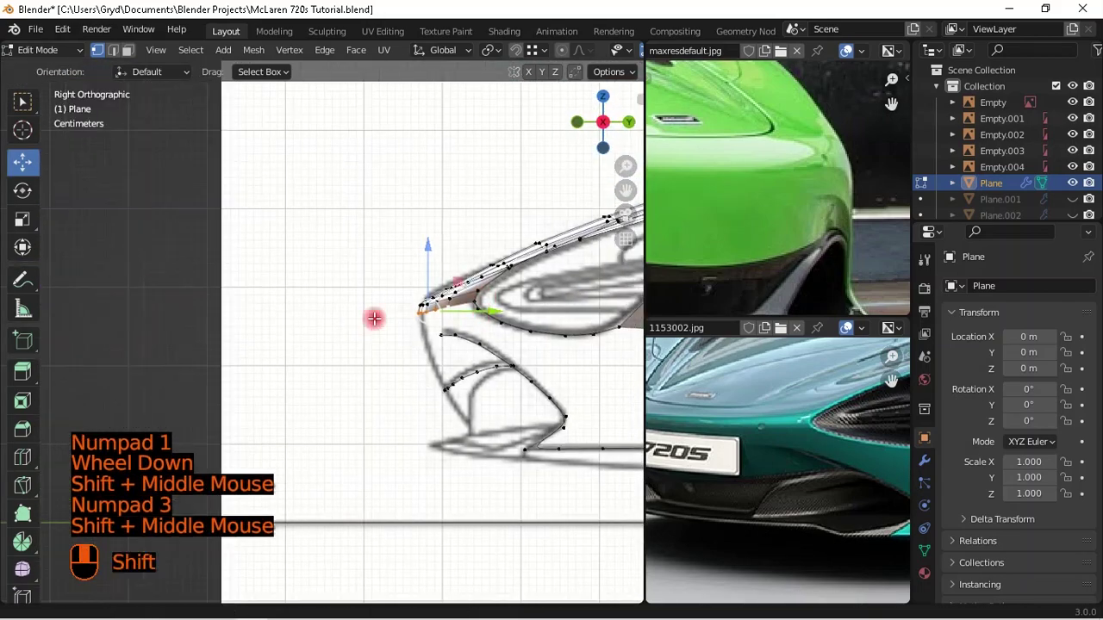
scroll(131, 541, up, 1)
scroll(322, 296, up, 1)
shift+middle_drag(322, 295, 343, 285)
shift+middle_drag(305, 287, 334, 305)
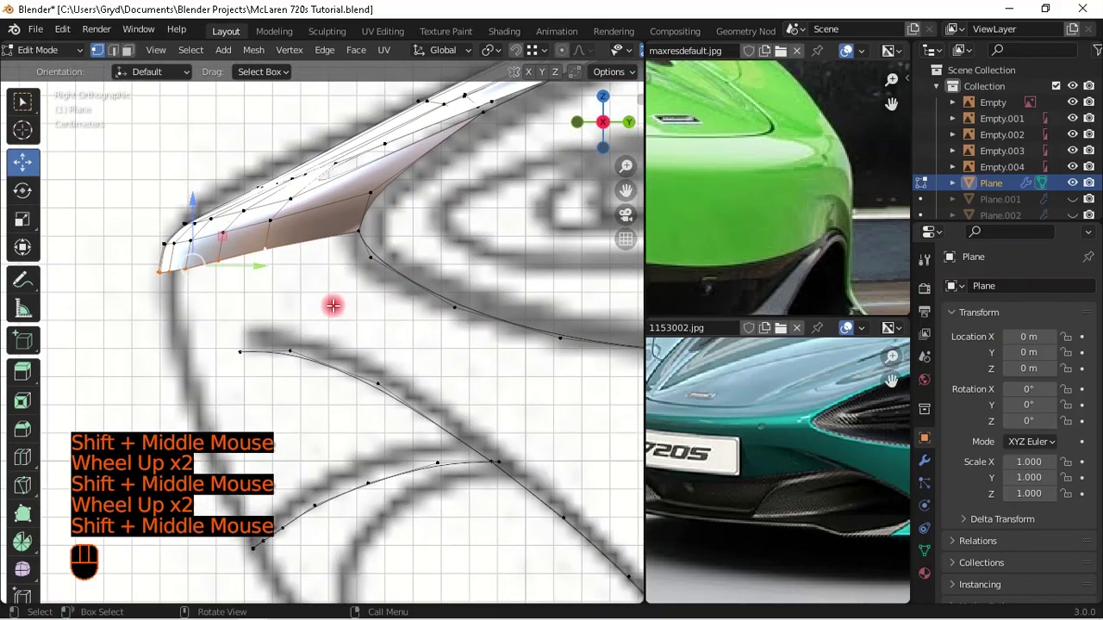
key(e)
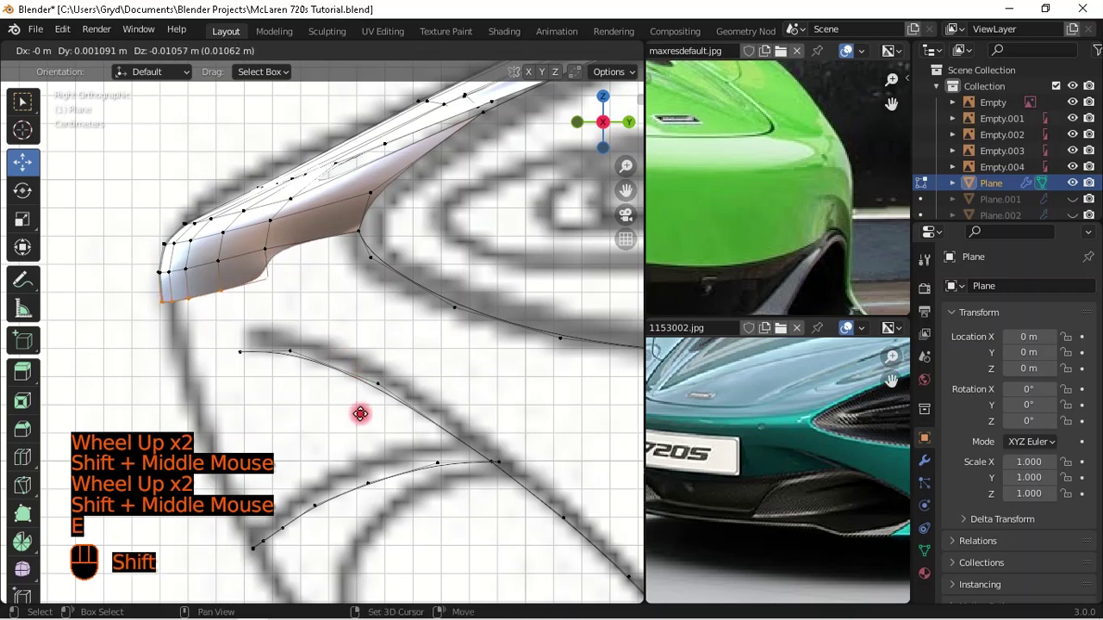
shift+click(343, 417)
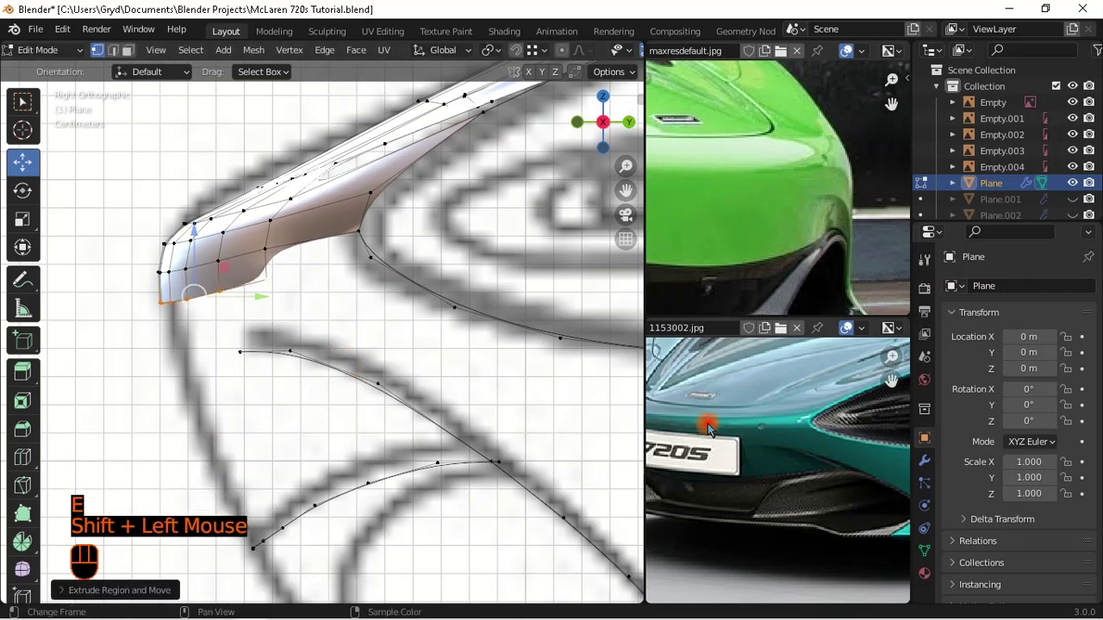
- Compare the nose with the green car reference photo and undo the lower edge extrusion
middle_drag(750, 168, 773, 185)
scroll(763, 180, down, 3)
scroll(242, 287, up, 1)
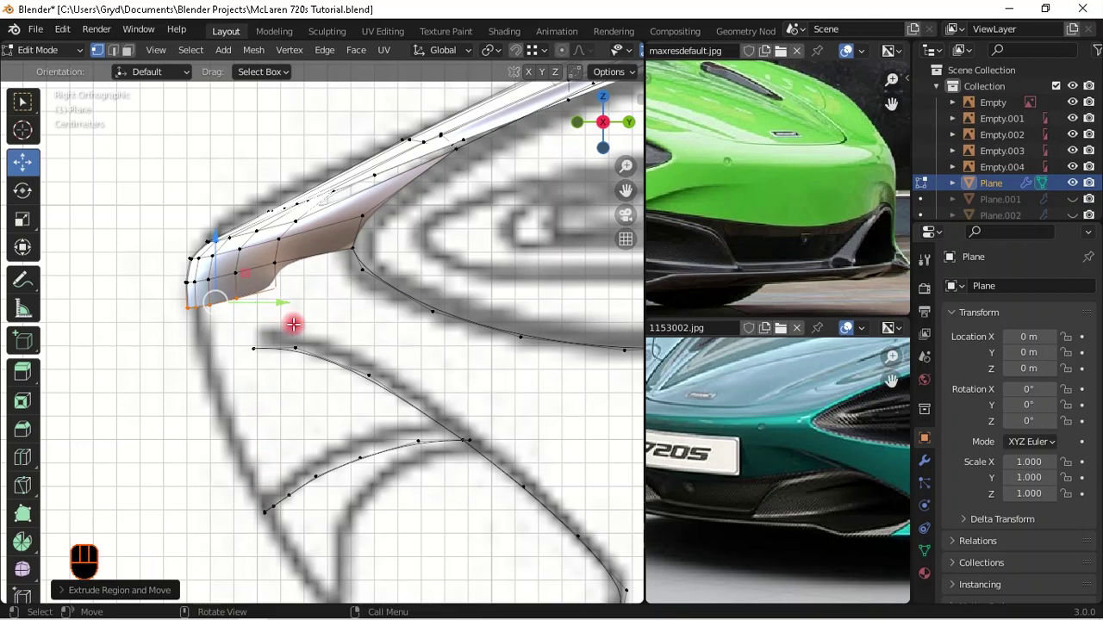
scroll(293, 326, down, 1)
scroll(294, 325, down, 1)
scroll(294, 326, up, 1)
scroll(294, 325, down, 1)
middle_drag(293, 326, 409, 339)
scroll(460, 318, down, 1)
key(ctrl+z)
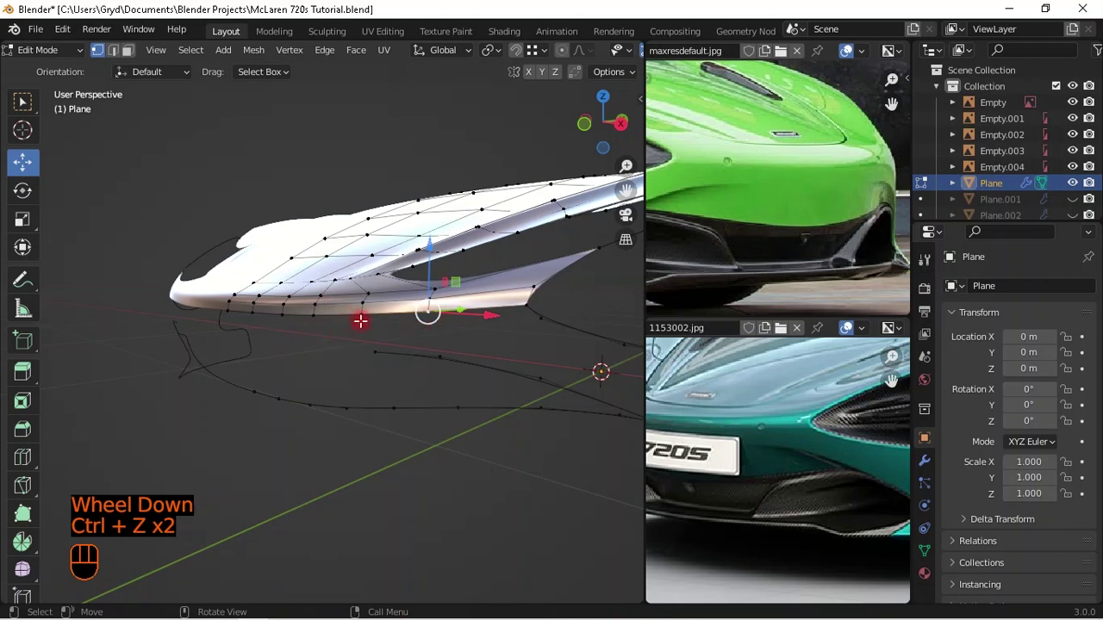
- Select the nose strip's lower edge near the centreline together with five matching vertices on the bumper curve below
click(360, 319)
ctrl+click(233, 322)
middle_drag(234, 322, 336, 419)
shift+double_click(244, 402)
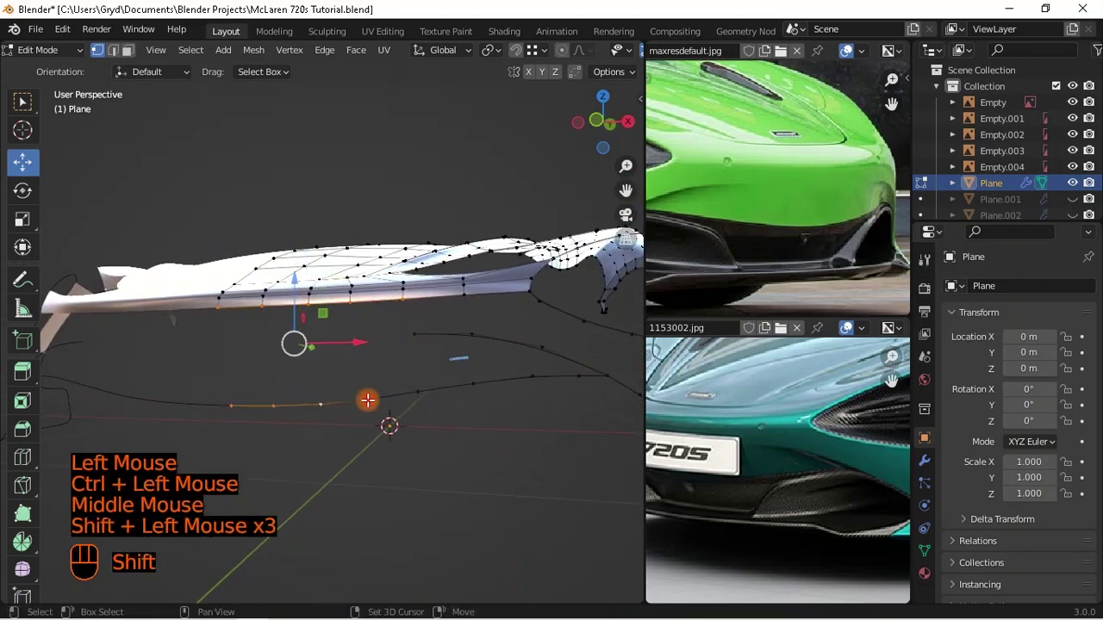
shift+click(397, 392)
shift+click(482, 385)
middle_drag(523, 399, 296, 262)
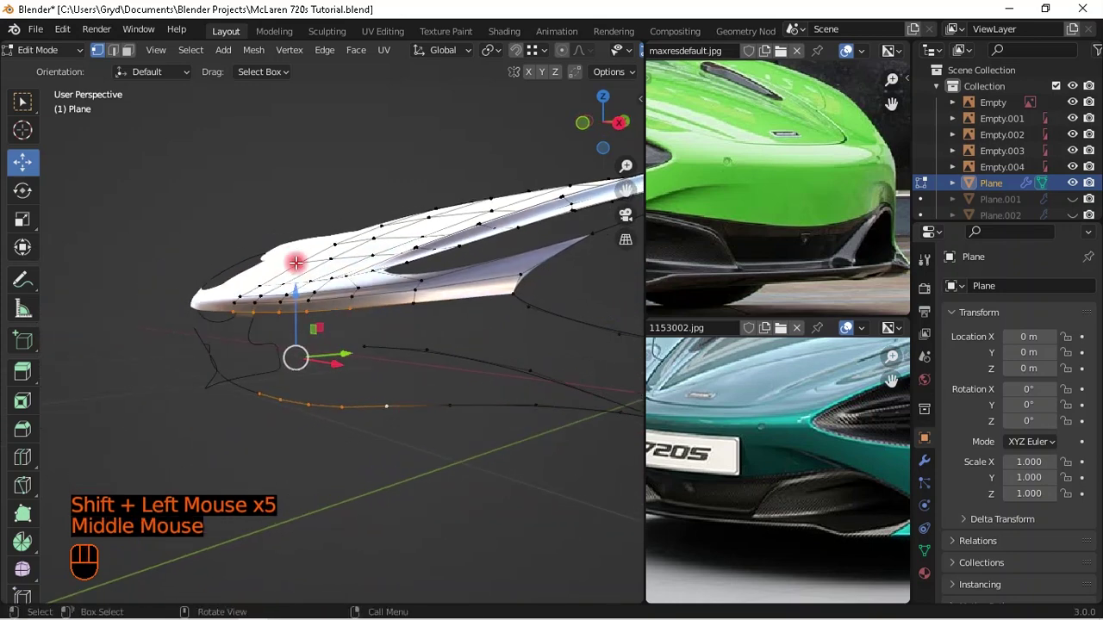
- View the LoopTools commands for the selected vertices, including Bridge, without applying one
right_click(296, 262)
mouse_move(267, 147)
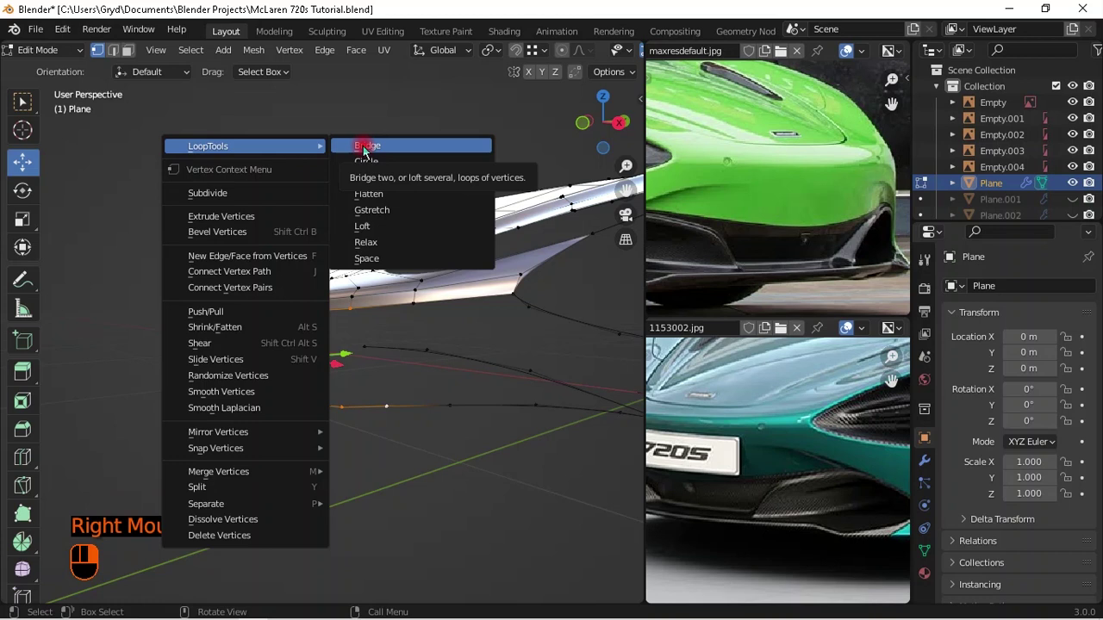
click(431, 99)
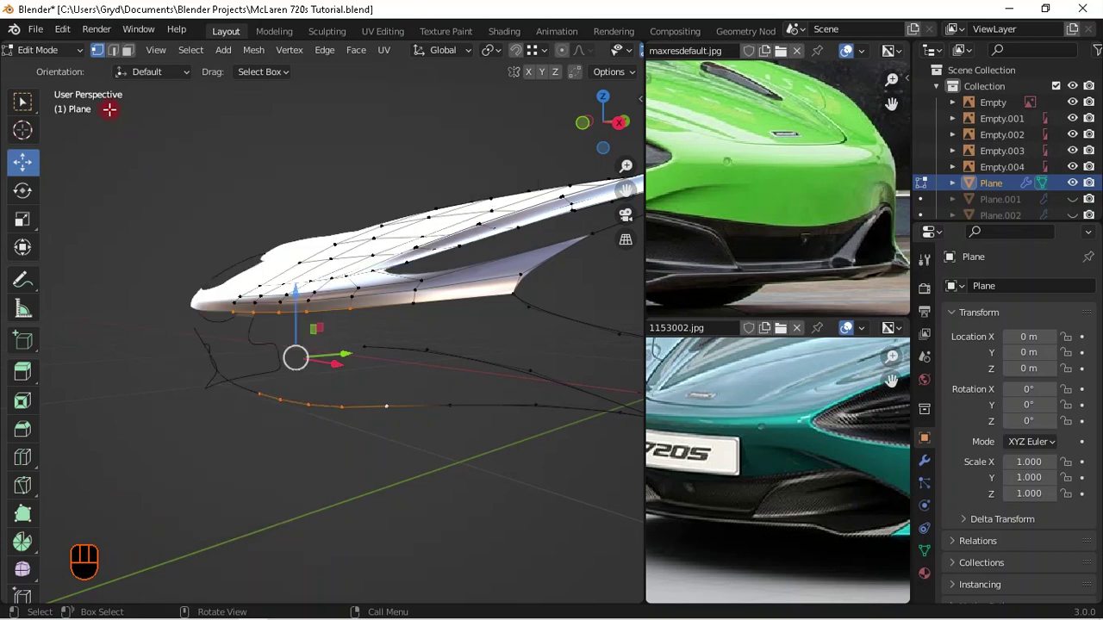
- Check the preferences for the LoopTools add-on by searching the add-ons for "loop", and close the preferences
click(40, 33)
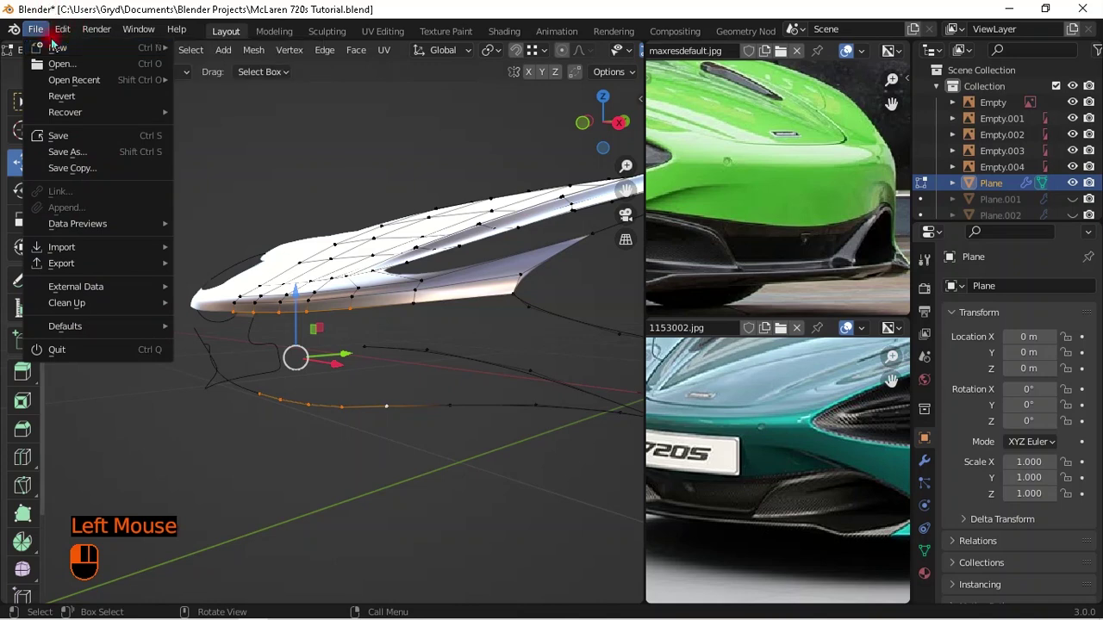
mouse_move(62, 30)
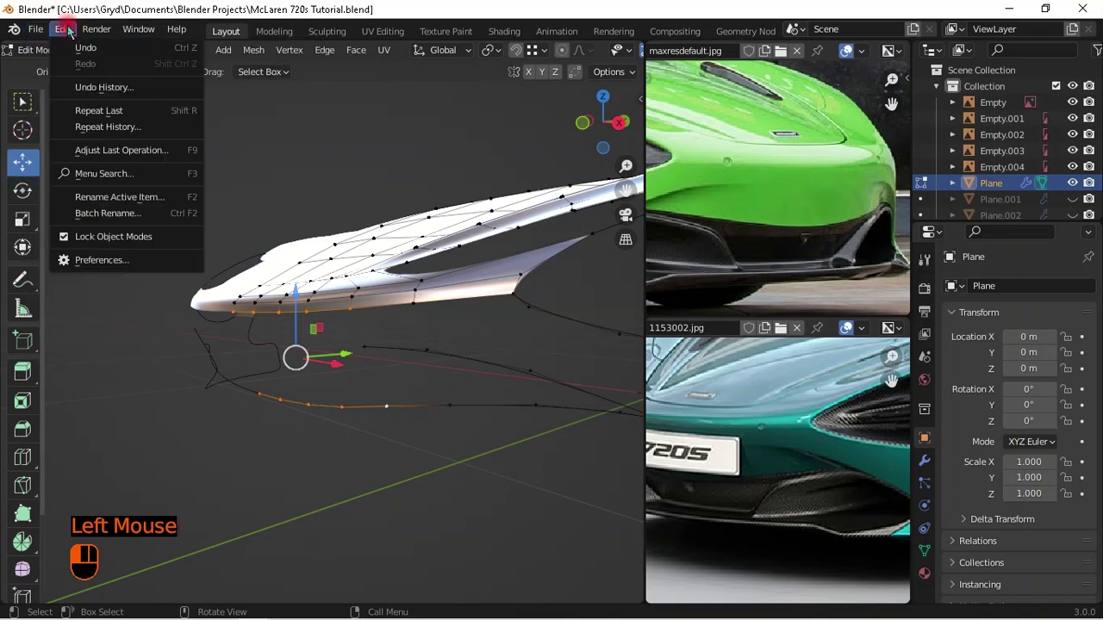
click(123, 260)
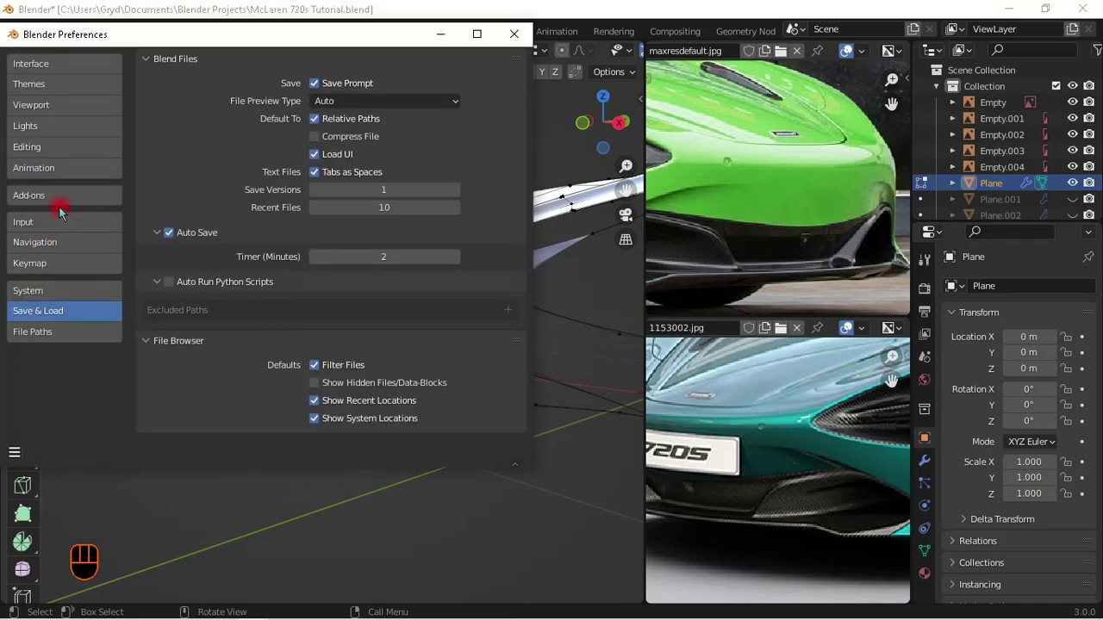
click(30, 195)
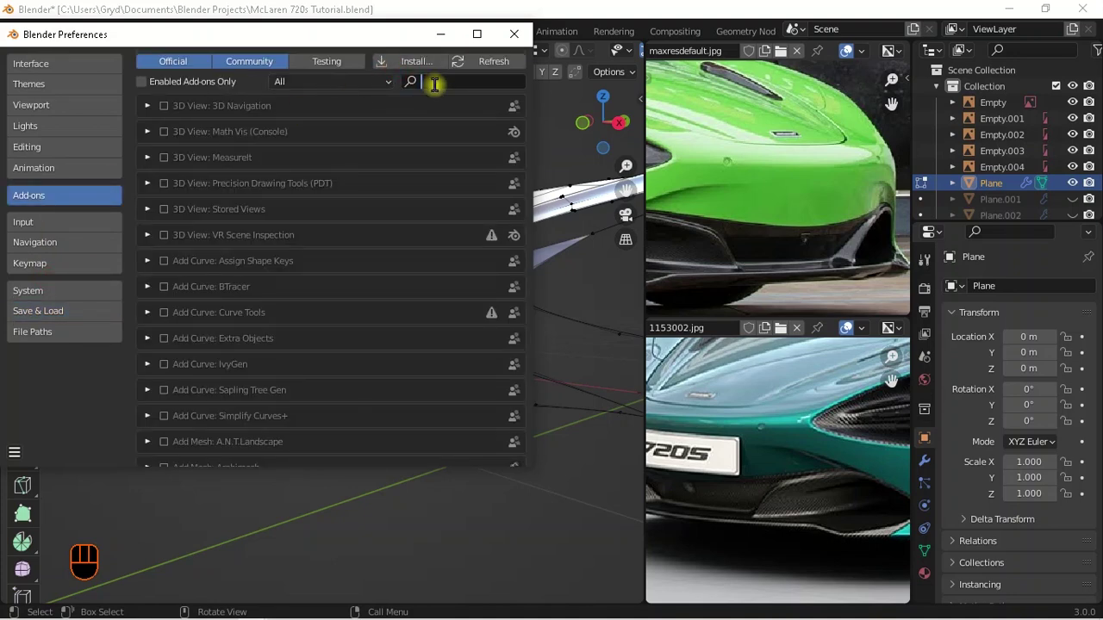
text(loop[)
key(BackSpace)
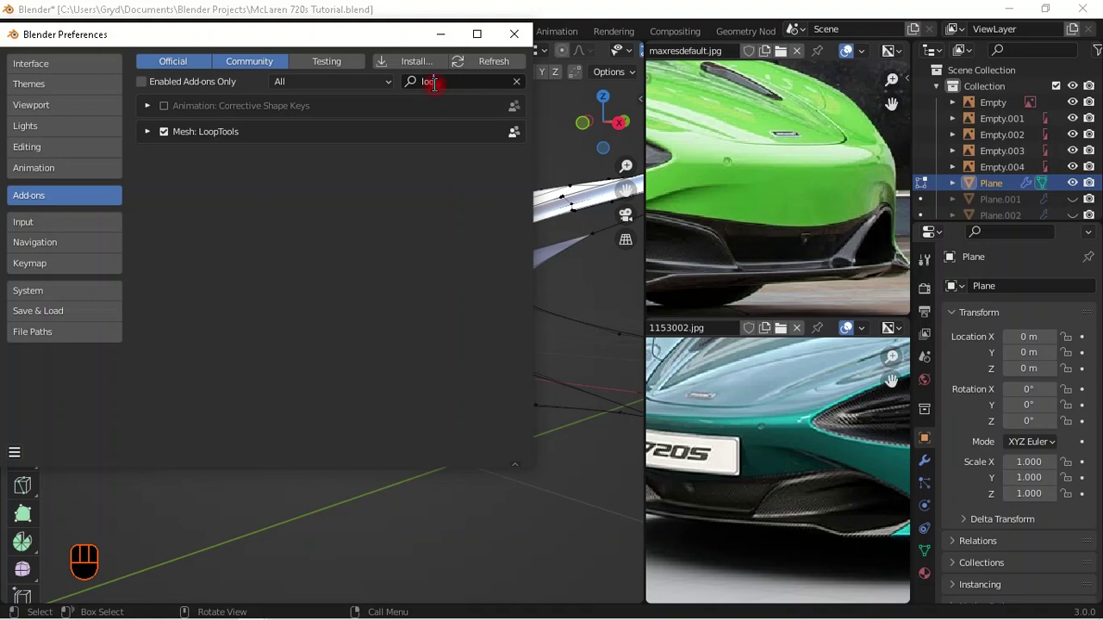
key(Escape)
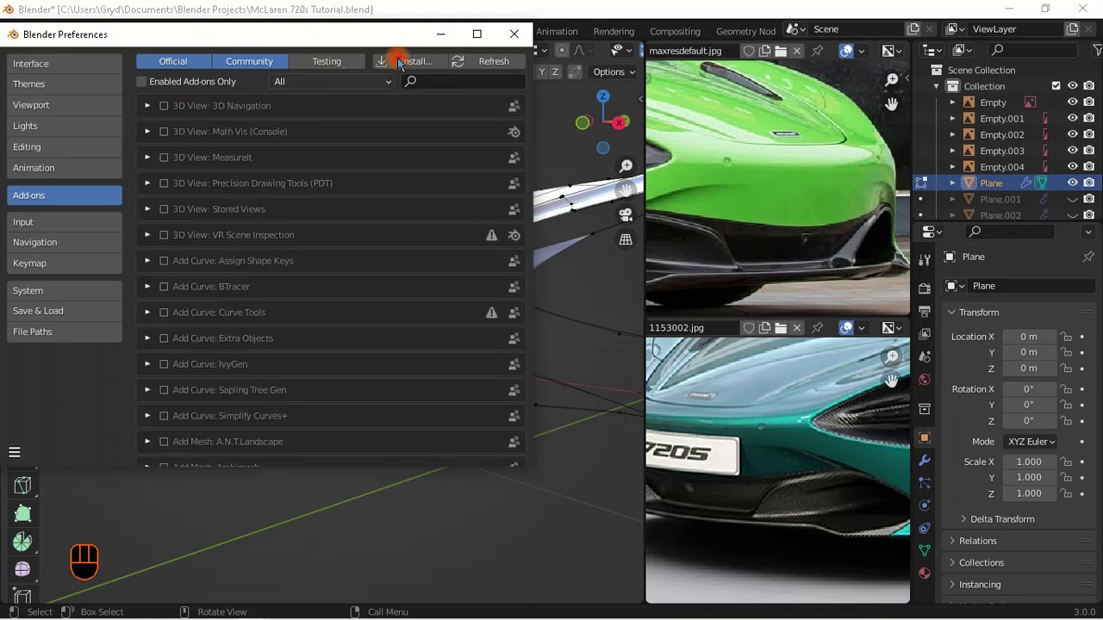
click(514, 34)
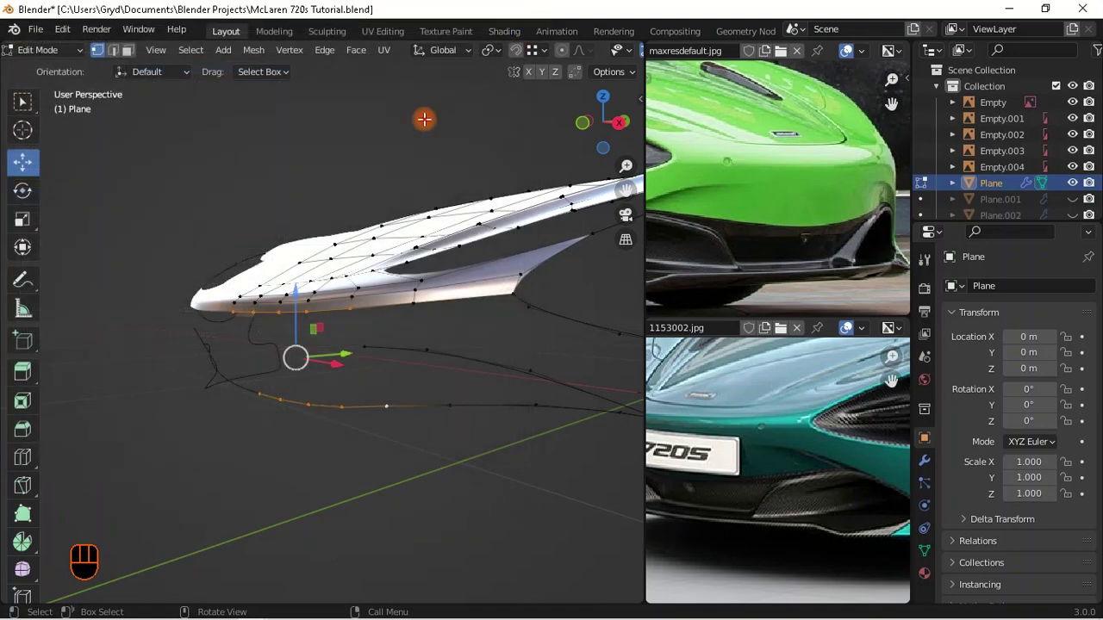
- Bridge the nose strip's lower edge to the selected bumper curve vertices with LoopTools Bridge
right_click(275, 235)
mouse_move(227, 125)
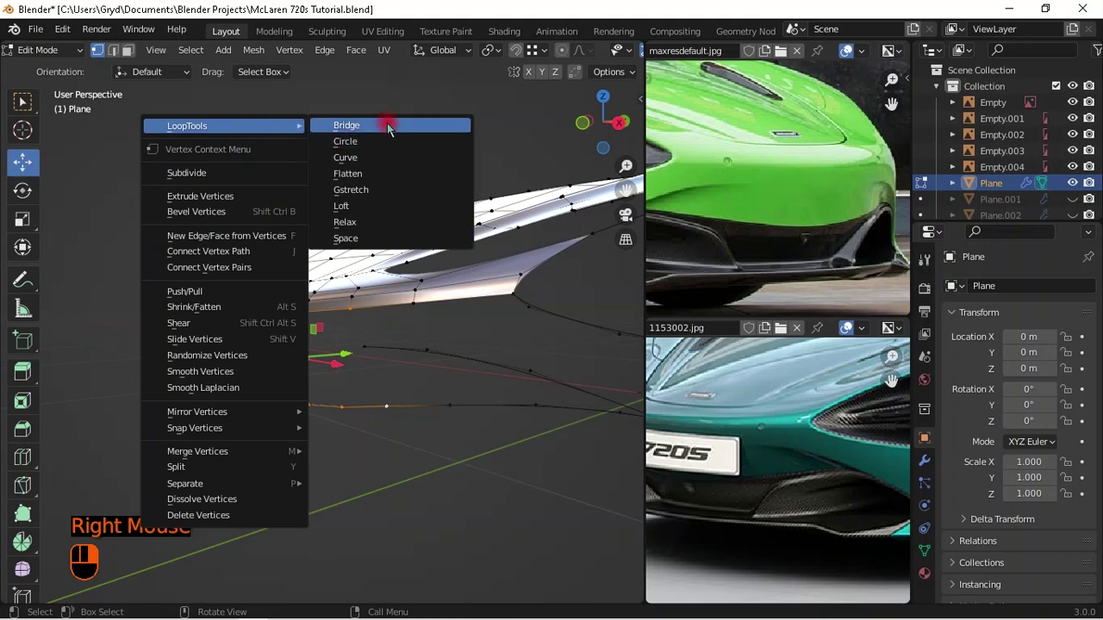
click(387, 125)
middle_drag(349, 287, 270, 381)
scroll(409, 333, up, 2)
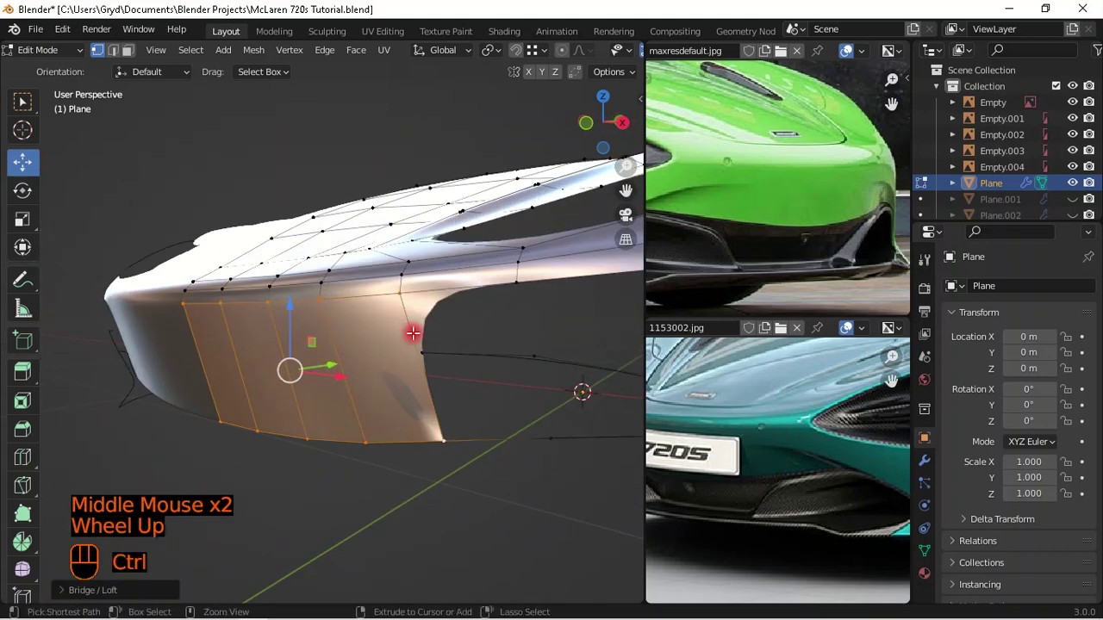
- Add a horizontal loop cut across the bridged bumper surface, slide it up to the intake curve's level and move it forward to match the side blueprint
key(KP_3)
scroll(288, 319, up, 2)
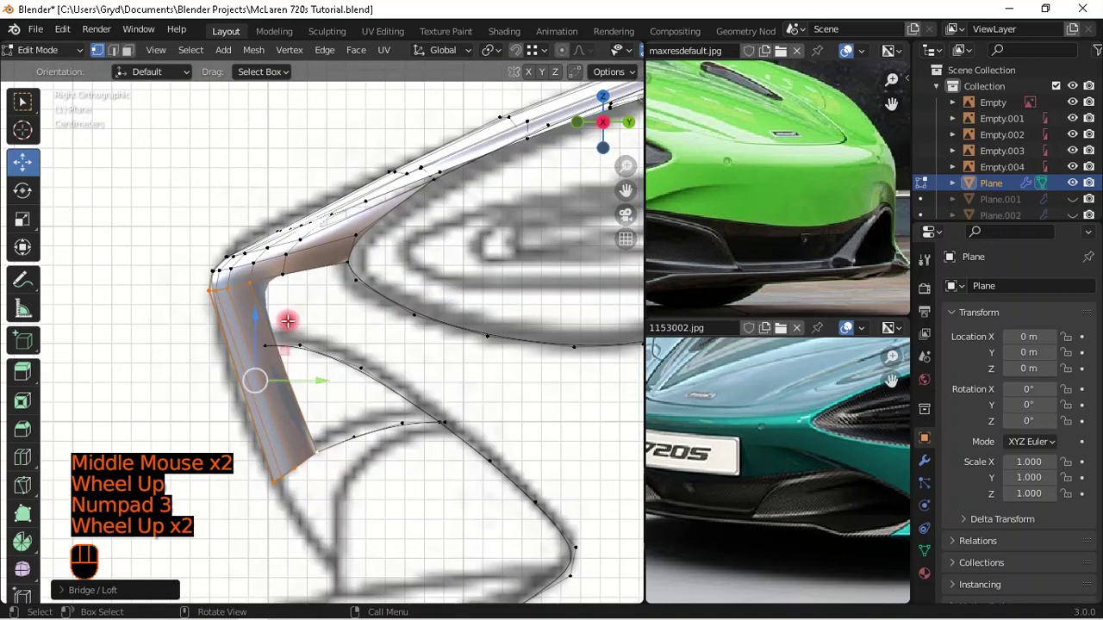
key(ctrl+r)
click(267, 332)
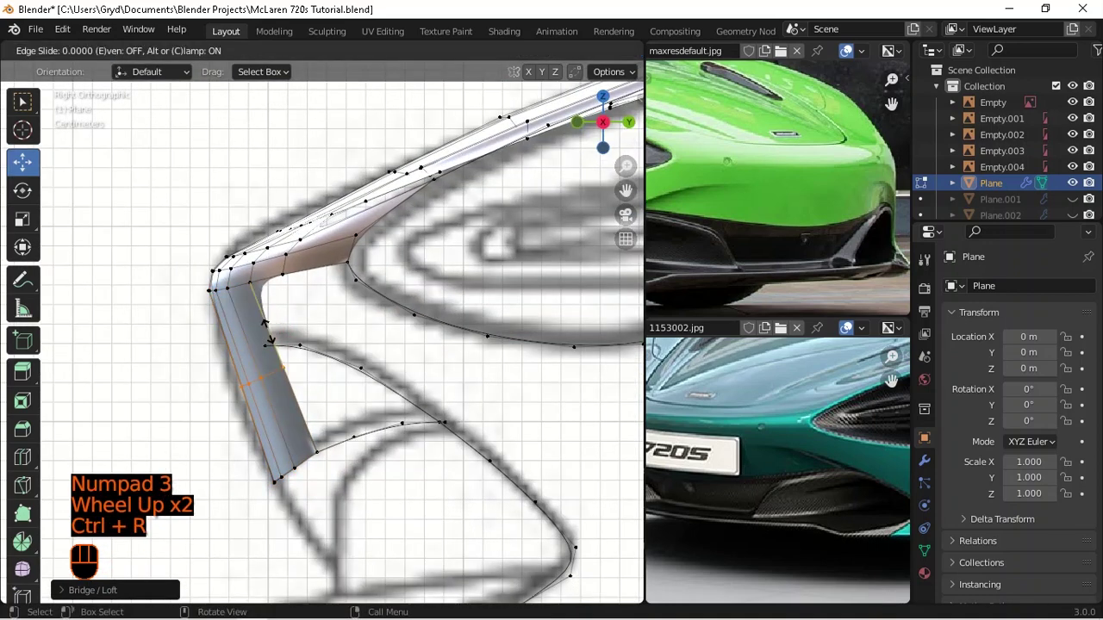
shift+click(291, 360)
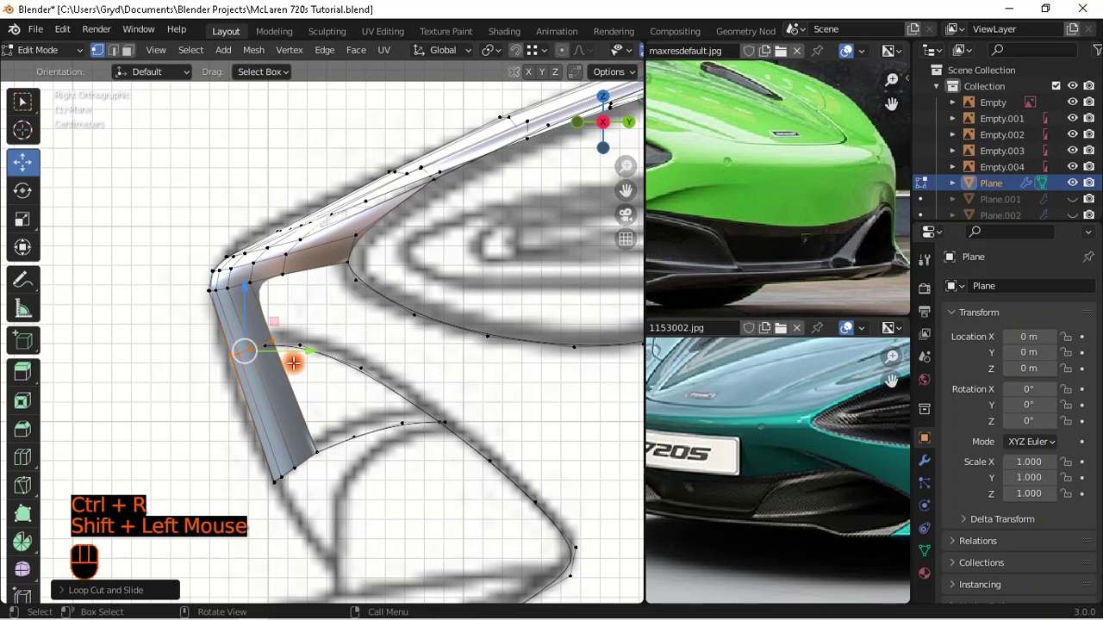
shift+drag(302, 346, 243, 359)
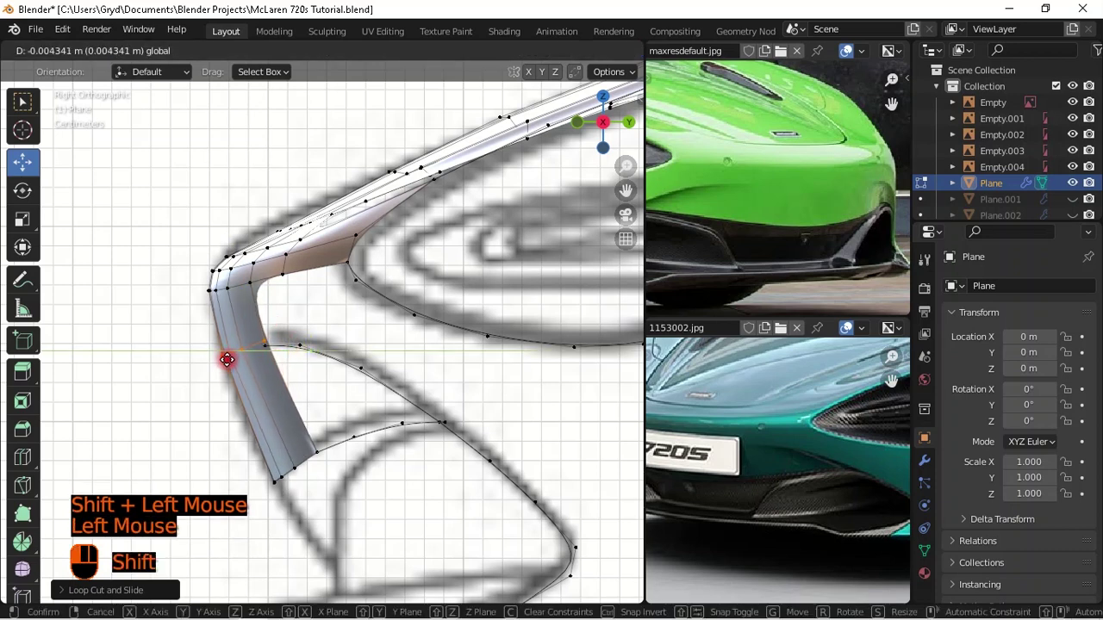
scroll(215, 355, up, 2)
- Slide the new loop's outermost vertex and its inner neighbour slightly down their edges to line up with the start of the intake curve
click(243, 341)
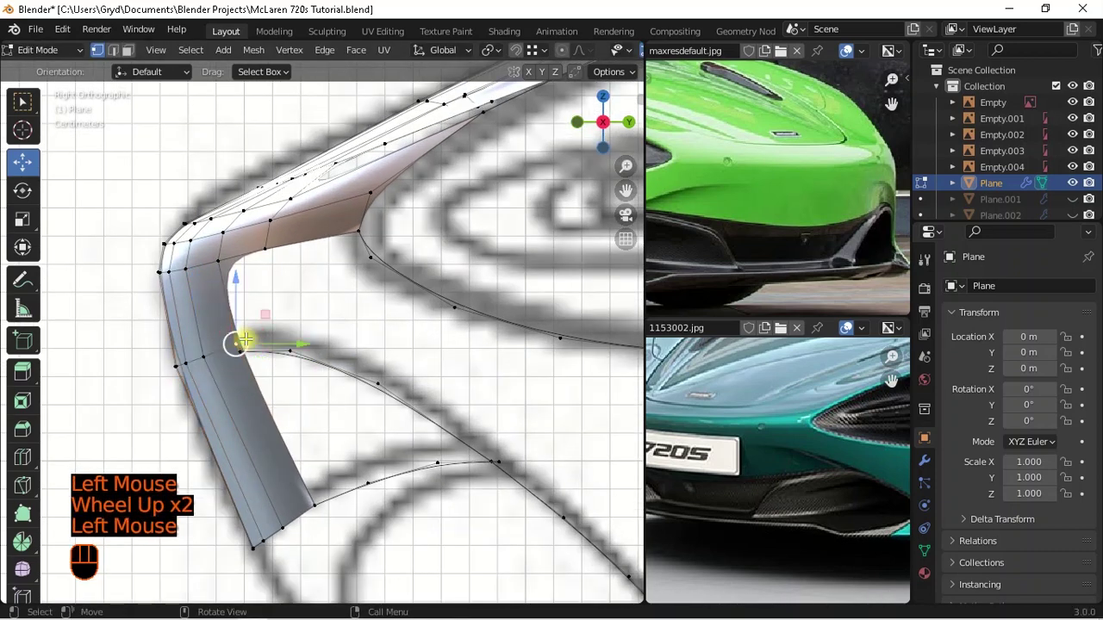
key(g)
key(g)
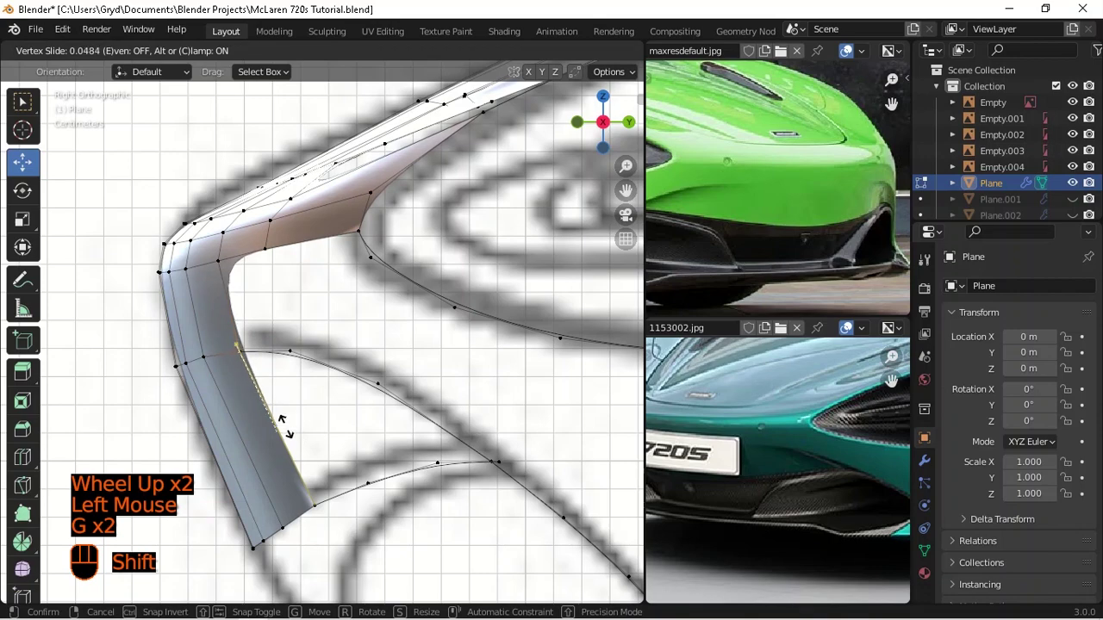
shift+click(282, 422)
click(204, 357)
key(g)
key(g)
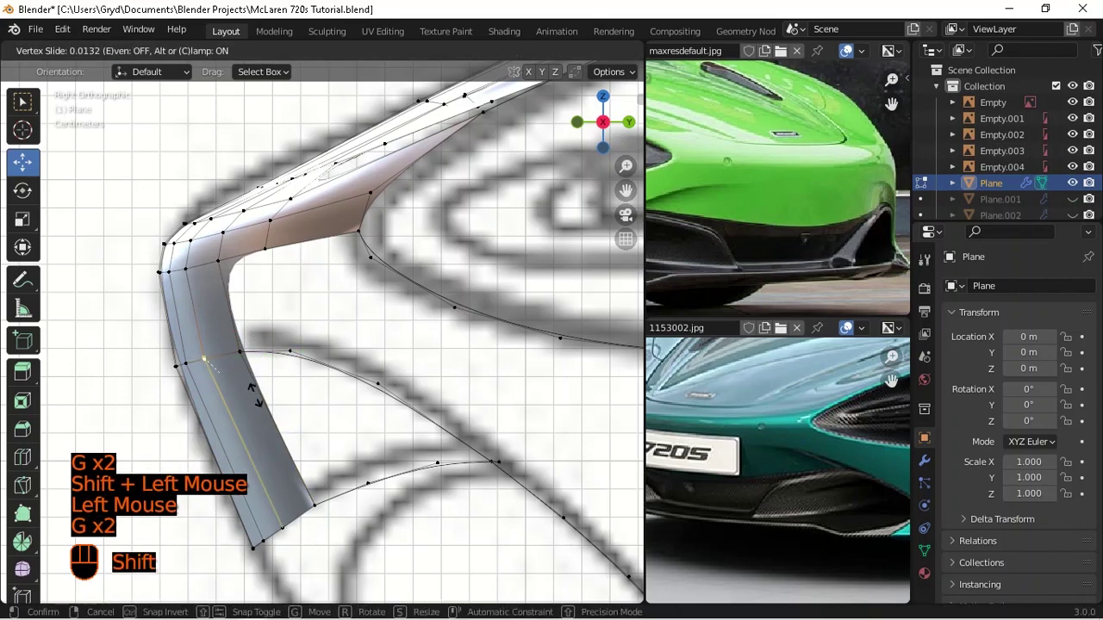
shift+click(255, 395)
- Add another horizontal loop cut between the nose strip and the first bumper loop, slid slightly upward
key(KP_1)
scroll(310, 383, down, 2)
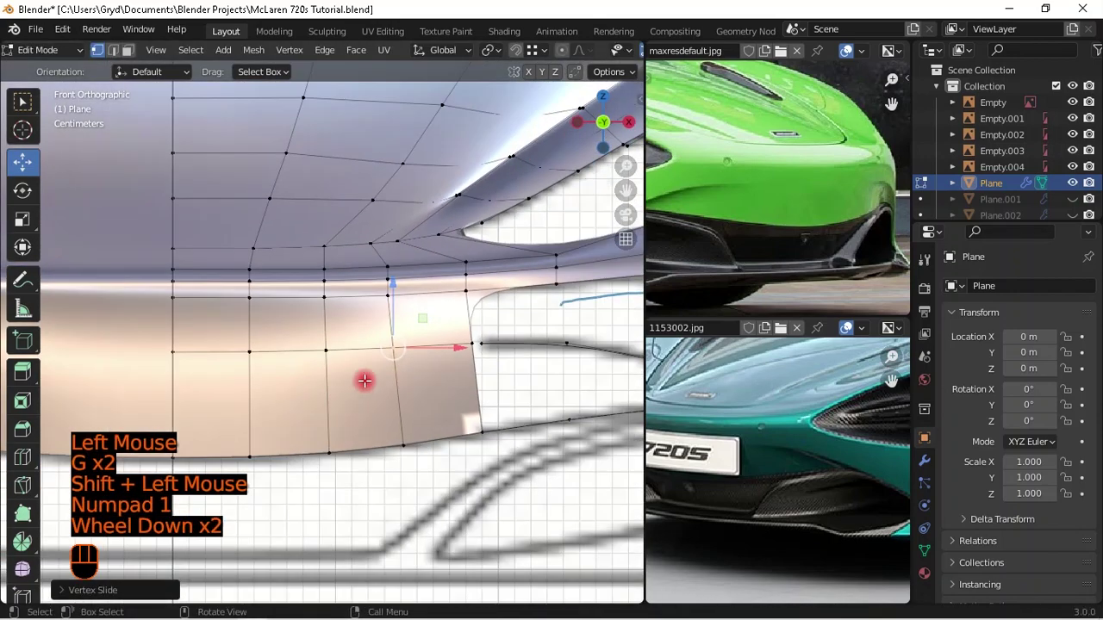
scroll(383, 379, down, 2)
scroll(466, 344, up, 2)
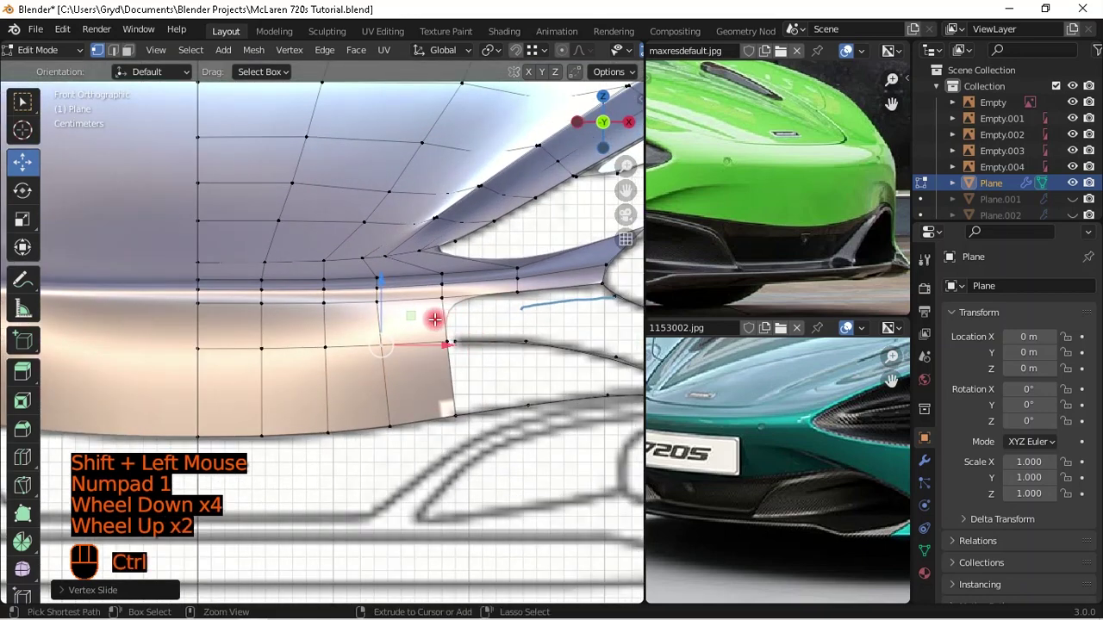
key(ctrl+r)
click(436, 320)
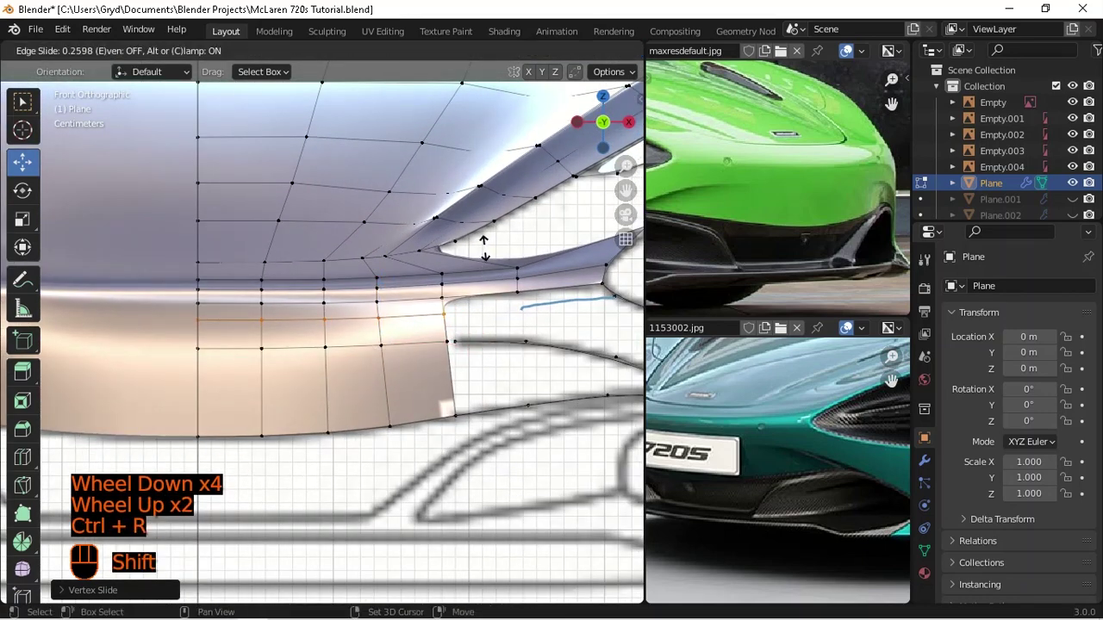
shift+click(484, 248)
- Move the upper bumper loop slightly forward along Y in the side view to round the bumper profile
scroll(505, 315, down, 2)
shift+middle_drag(504, 315, 431, 332)
scroll(449, 392, up, 2)
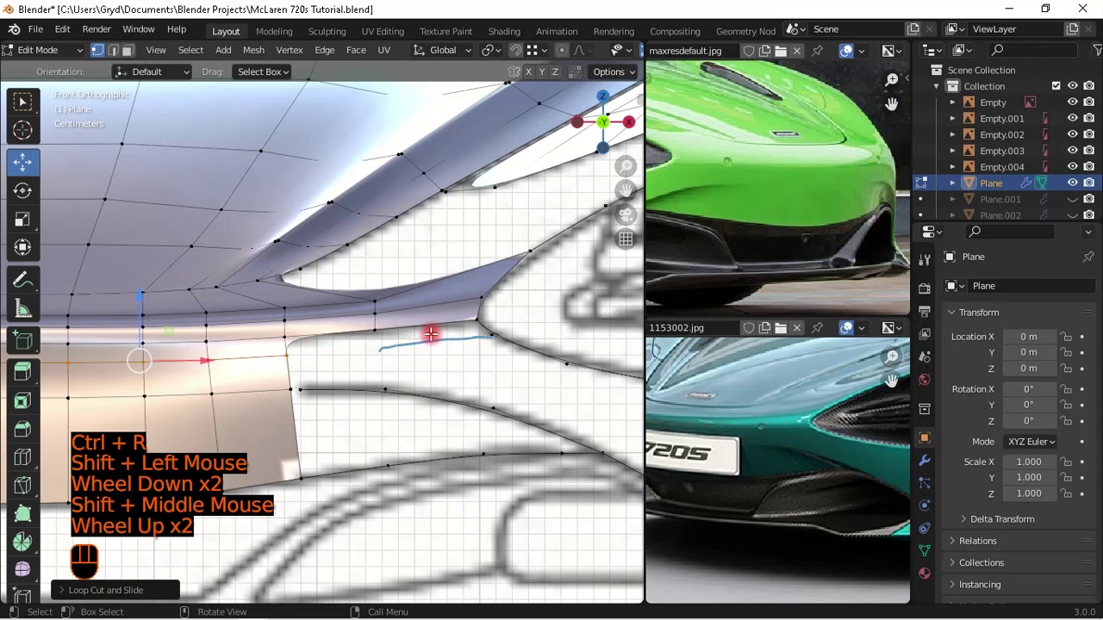
scroll(431, 332, down, 1)
scroll(439, 339, up, 1)
shift+middle_drag(441, 339, 508, 342)
scroll(426, 357, down, 1)
middle_drag(426, 357, 253, 397)
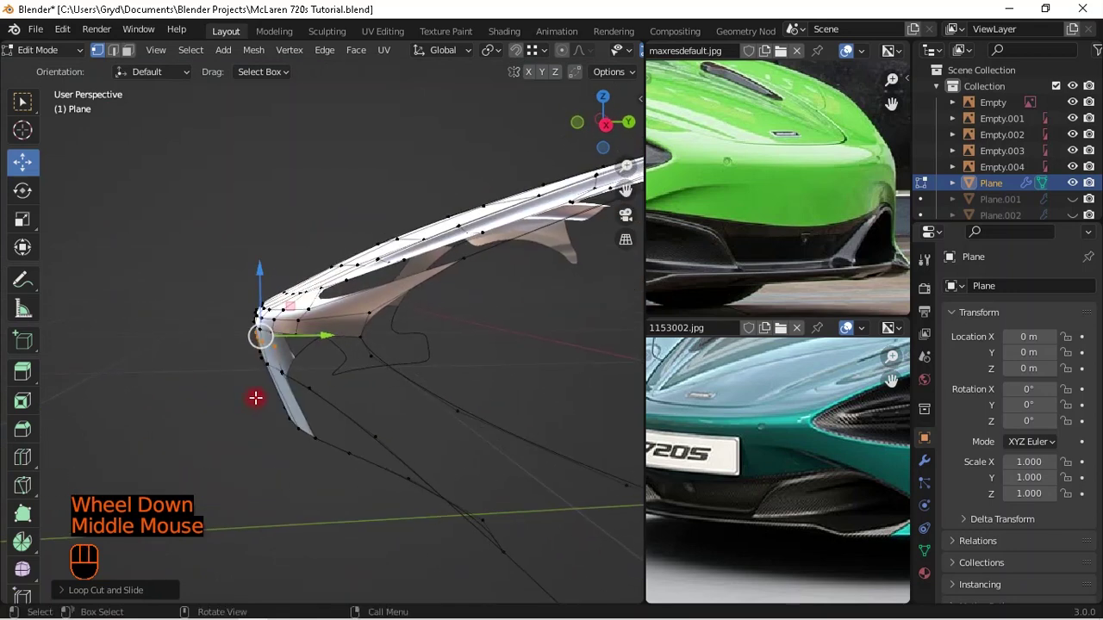
key(KP_3)
scroll(271, 372, up, 1)
click(269, 379)
shift+drag(269, 379, 262, 388)
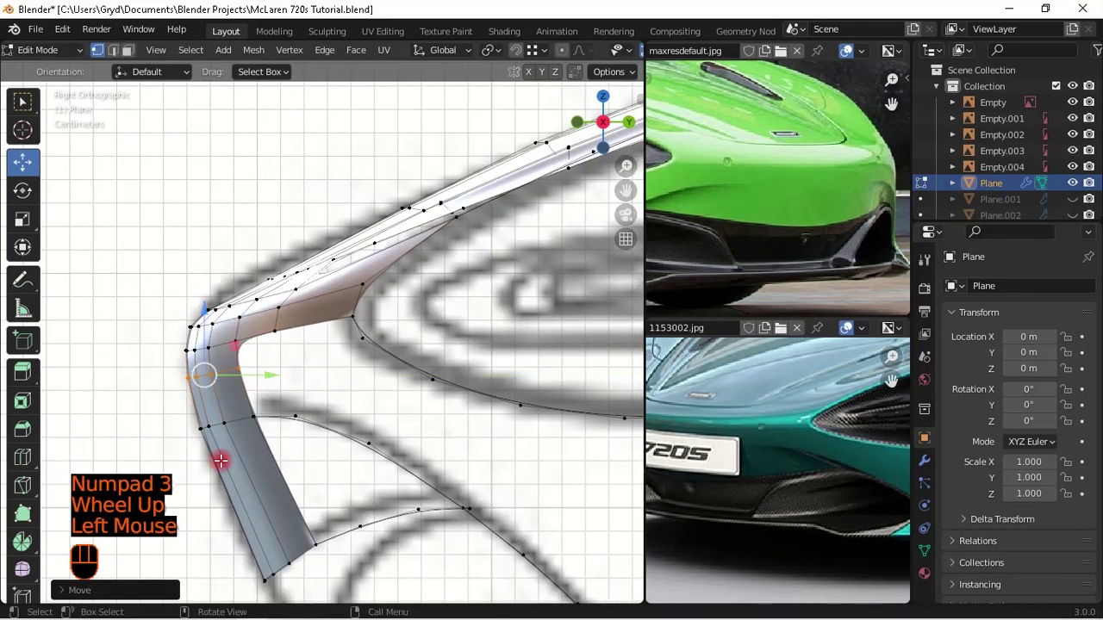
- Examine the smoothness and curvature of the bumper surface in Object Mode from several angles, and return to editing it in the side view
shift+middle_drag(222, 420, 180, 384)
scroll(215, 379, down, 1)
scroll(239, 345, up, 2)
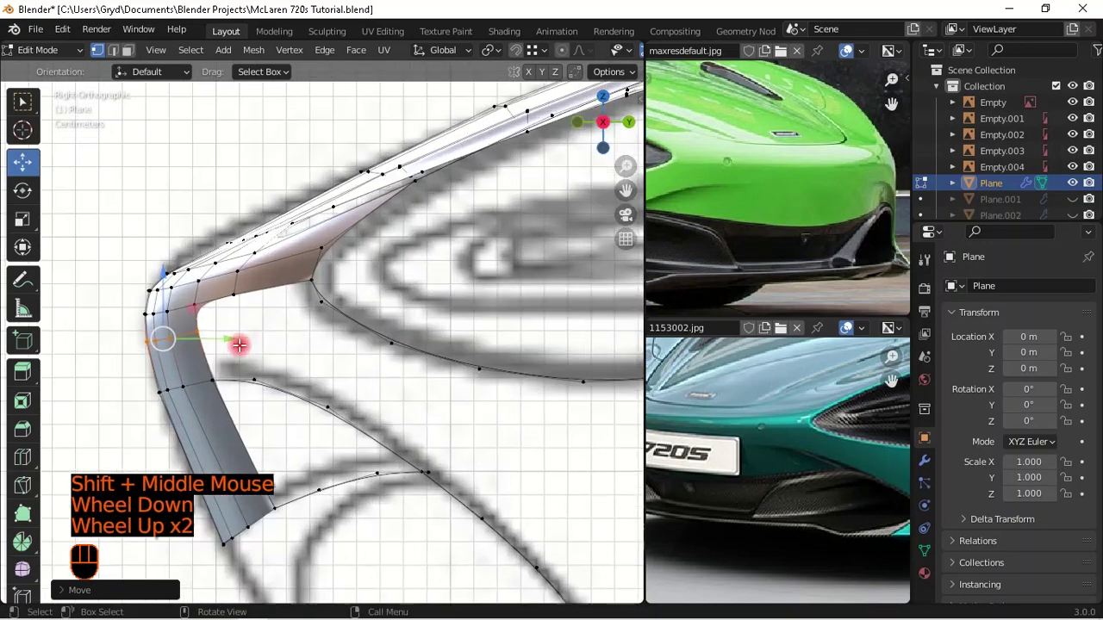
key(Tab)
middle_drag(227, 352, 513, 368)
scroll(411, 377, down, 1)
scroll(411, 377, down, 1)
middle_drag(513, 368, 346, 360)
scroll(383, 368, down, 1)
key(KP_3)
scroll(382, 362, up, 1)
key(Tab)
scroll(315, 340, up, 2)
scroll(310, 327, up, 2)
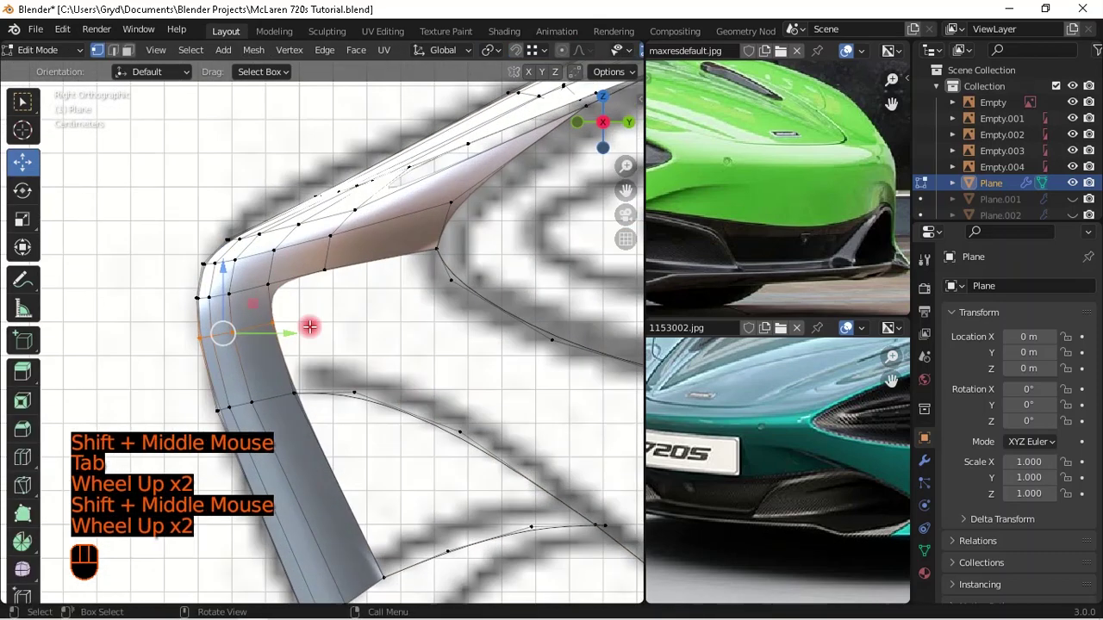
- Extrude the nose strip's lower edge vertex between the bumper surface and the headlight a short way downward and adjust its position
click(272, 318)
shift+middle_drag(328, 276, 333, 313)
key(e)
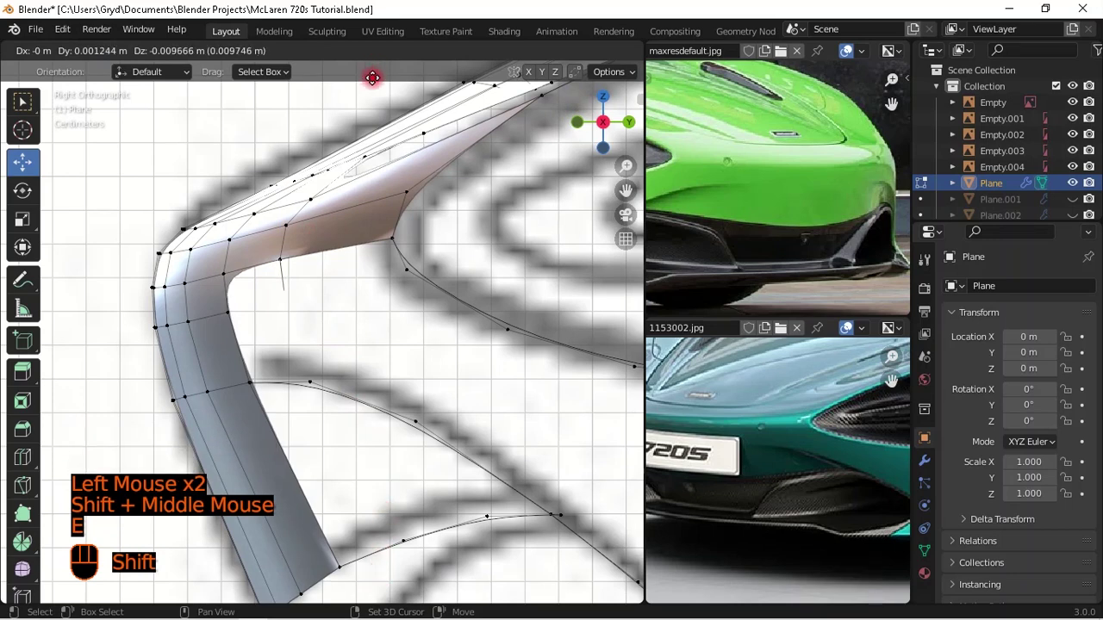
shift+click(322, 216)
click(224, 289)
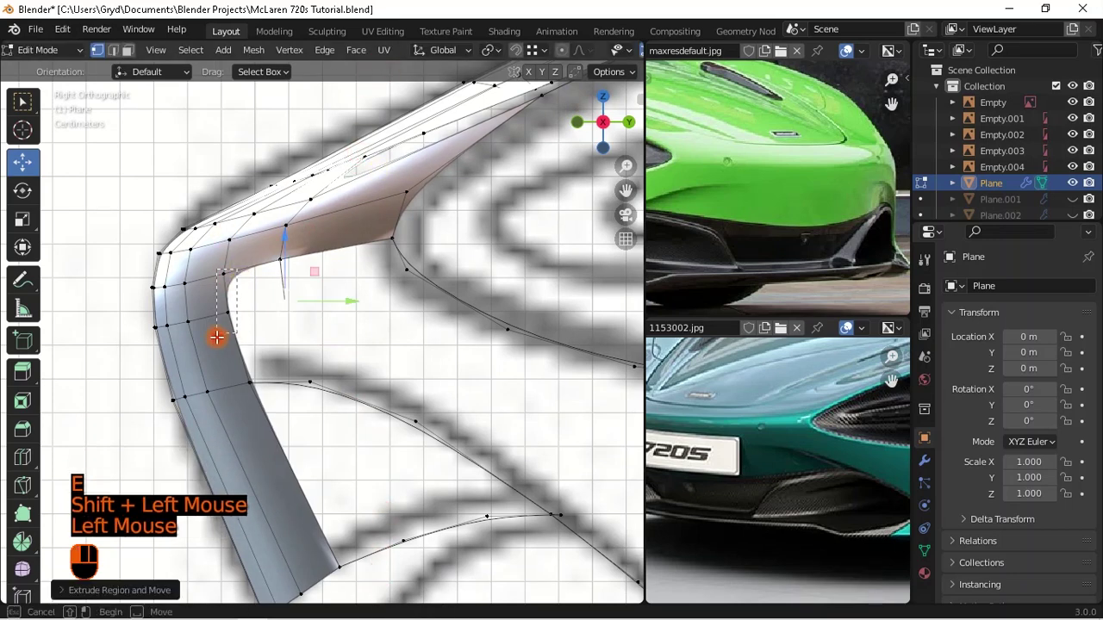
scroll(302, 276, up, 2)
shift+middle_drag(316, 239, 332, 251)
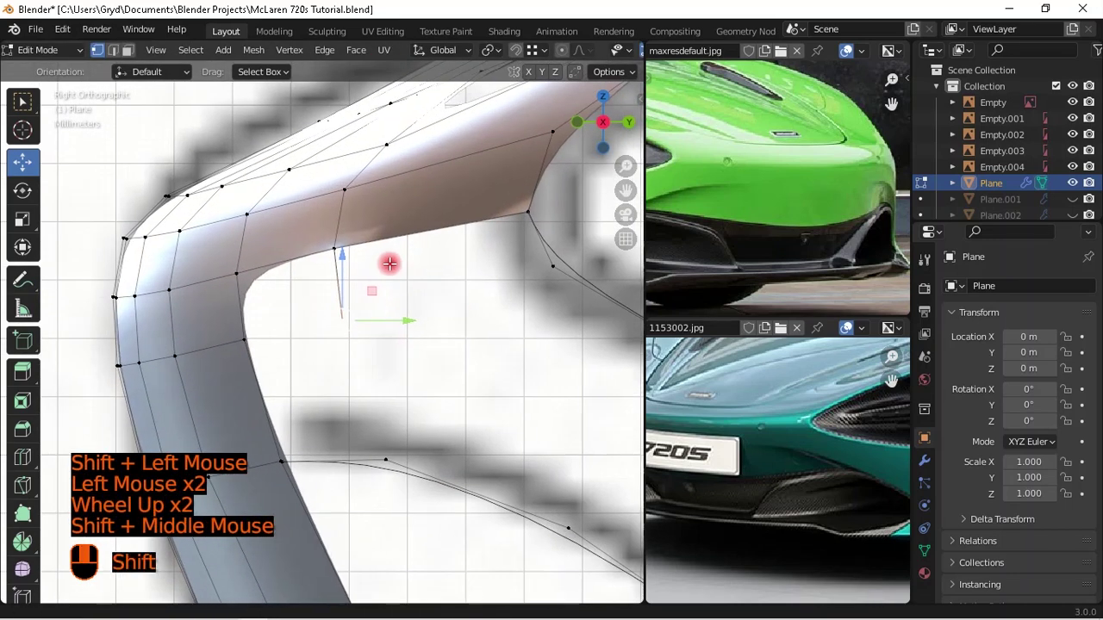
scroll(389, 261, up, 1)
key(g)
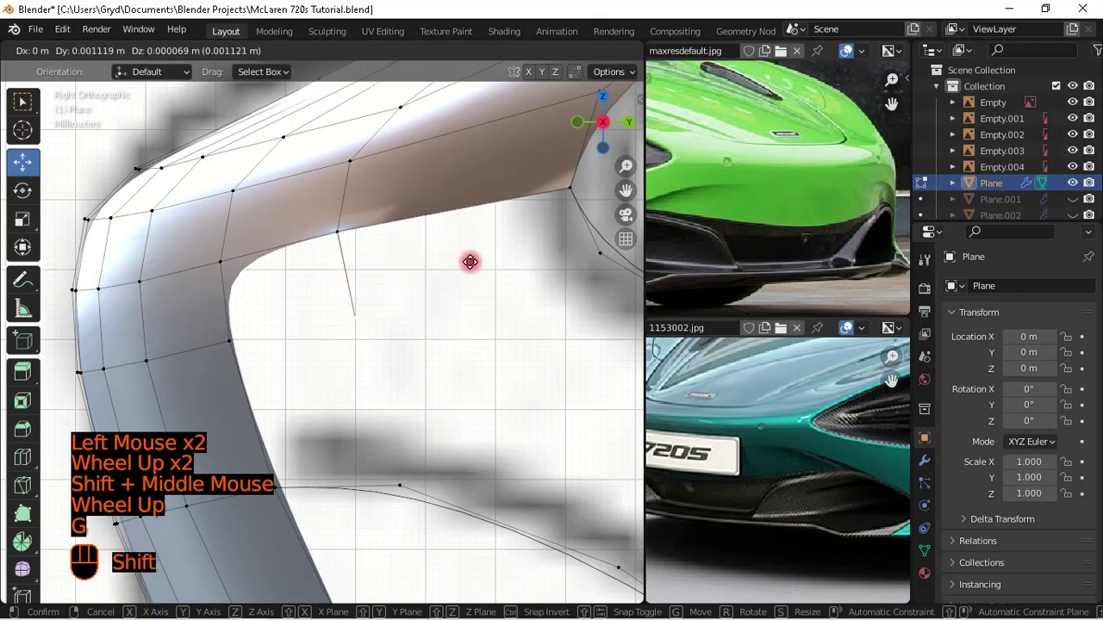
shift+click(428, 273)
- Fill the two faces below the nose strip, from the bumper's side edge across the extruded edge to the headlight curve
scroll(330, 325, down, 1)
ctrl+click(288, 320)
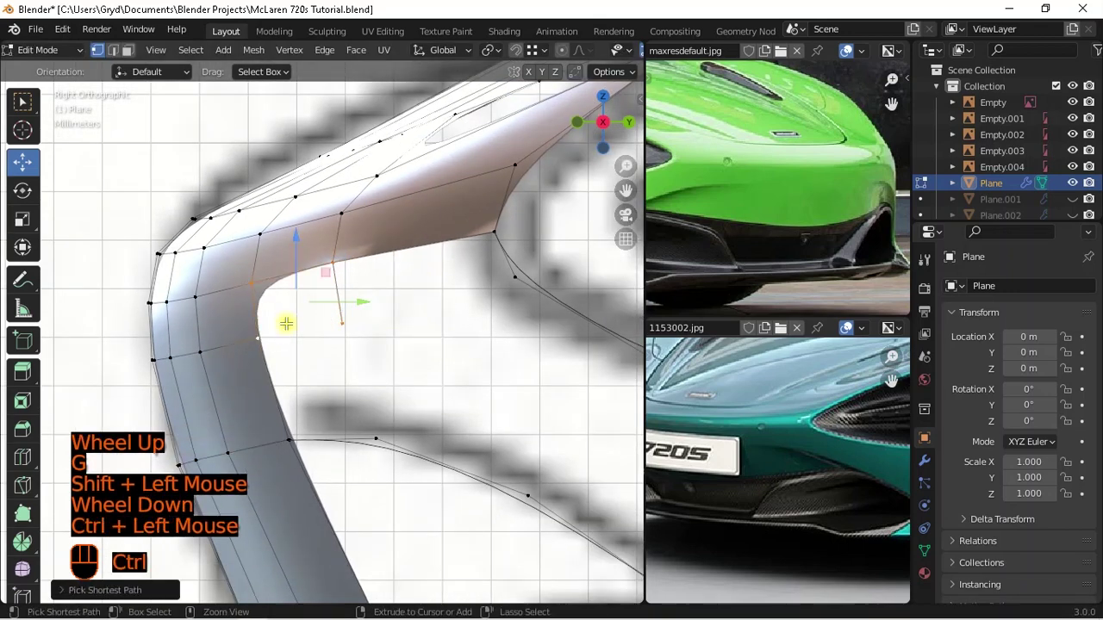
key(f)
scroll(293, 310, down, 1)
click(474, 292)
ctrl+click(467, 300)
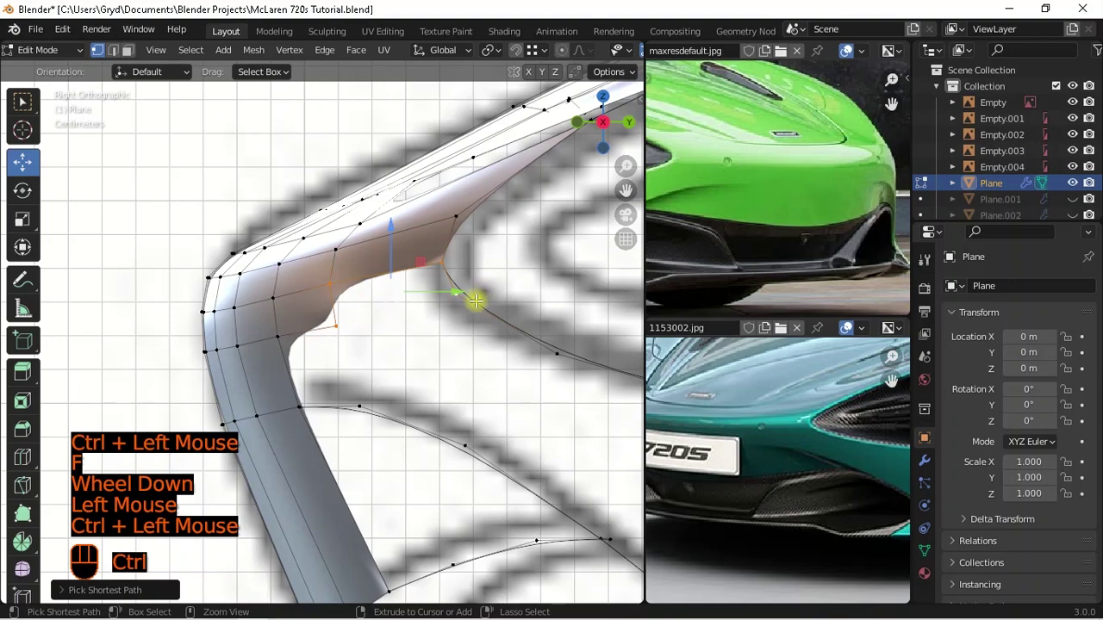
key(f)
- Slide the middle vertex on the lower edge of the new faces slightly upward along its edge
scroll(457, 306, down, 1)
click(382, 296)
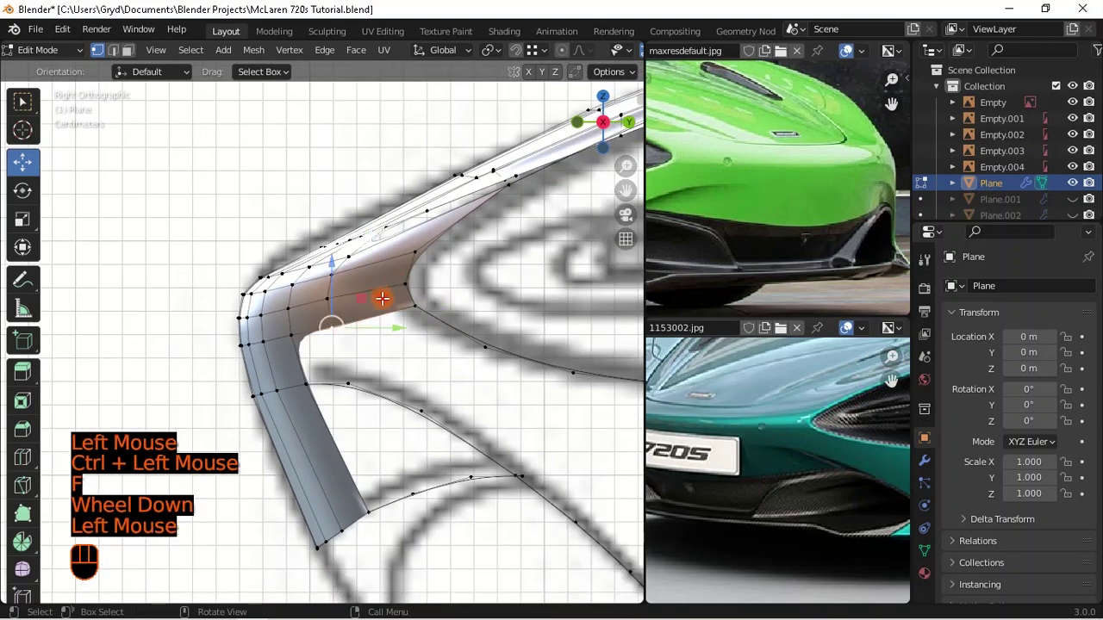
scroll(382, 297, up, 2)
key(g)
key(g)
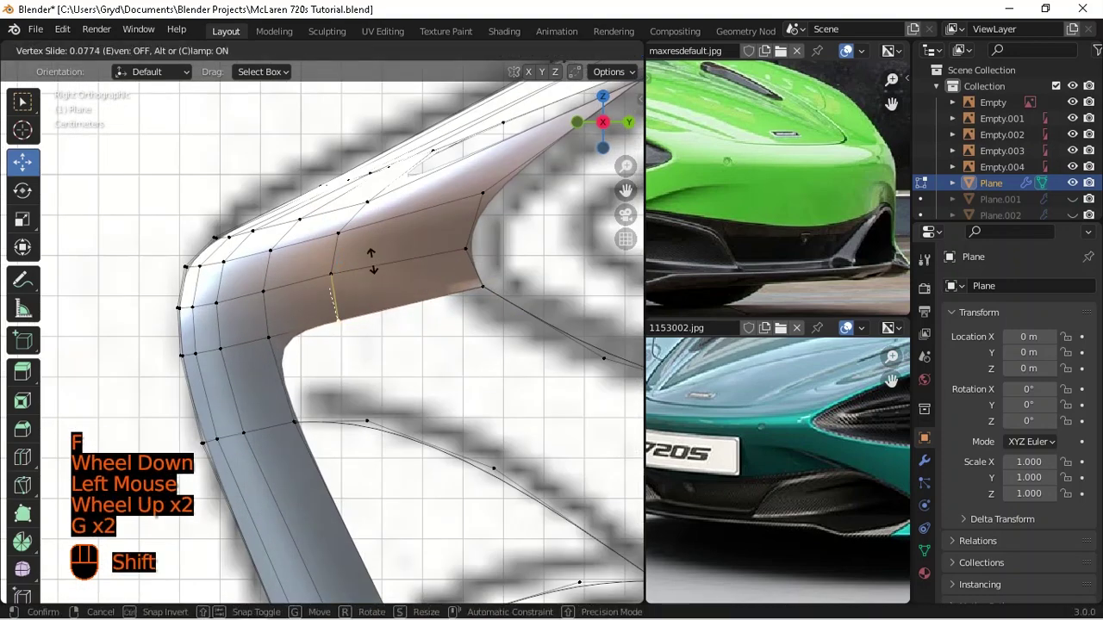
shift+click(368, 259)
- Merge the outermost vertex of the middle bumper loop with the end vertex of the intake curve in the front view
scroll(345, 319, down, 2)
middle_drag(345, 318, 389, 356)
scroll(455, 350, up, 1)
scroll(456, 349, down, 2)
scroll(454, 345, up, 2)
middle_drag(454, 345, 434, 323)
key(KP_3)
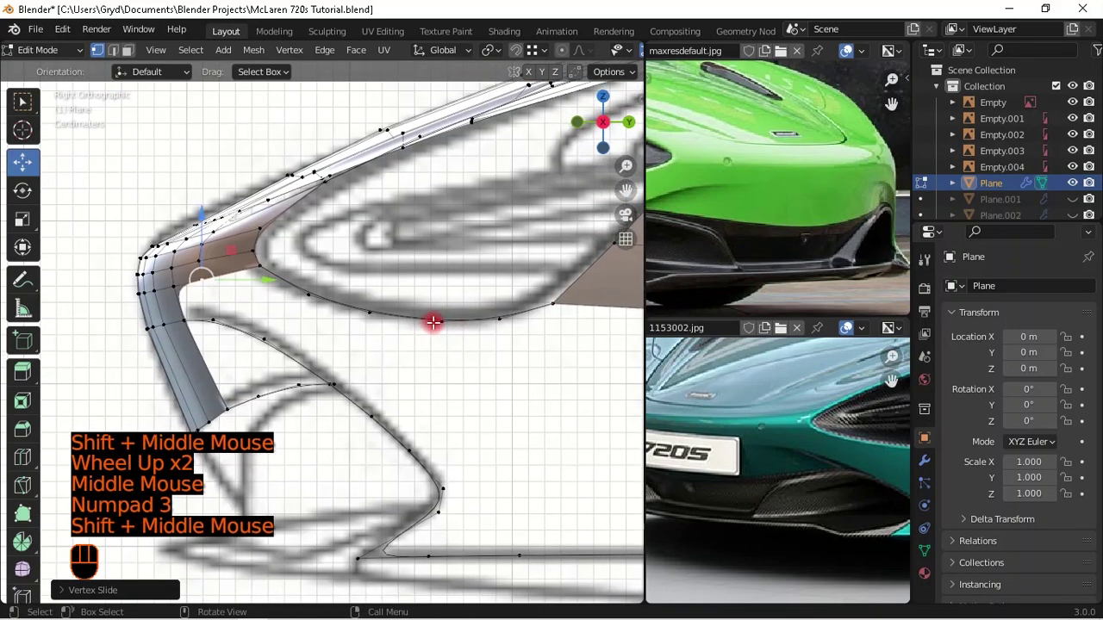
key(KP_1)
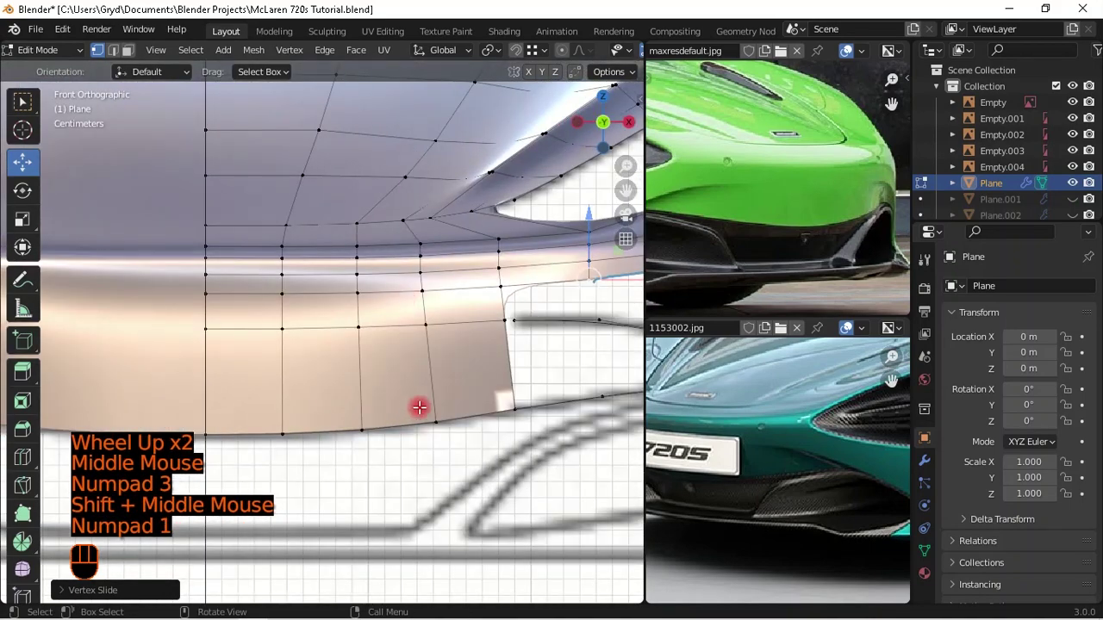
scroll(546, 327, up, 1)
shift+middle_drag(547, 328, 445, 322)
click(429, 327)
shift+click(438, 323)
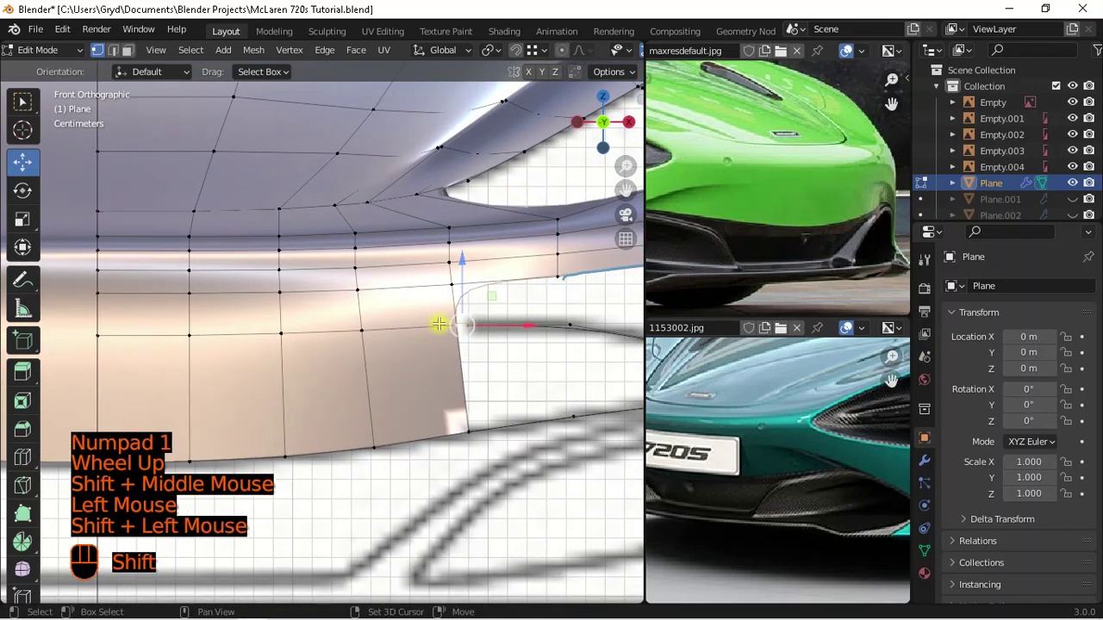
key(m)
click(457, 334)
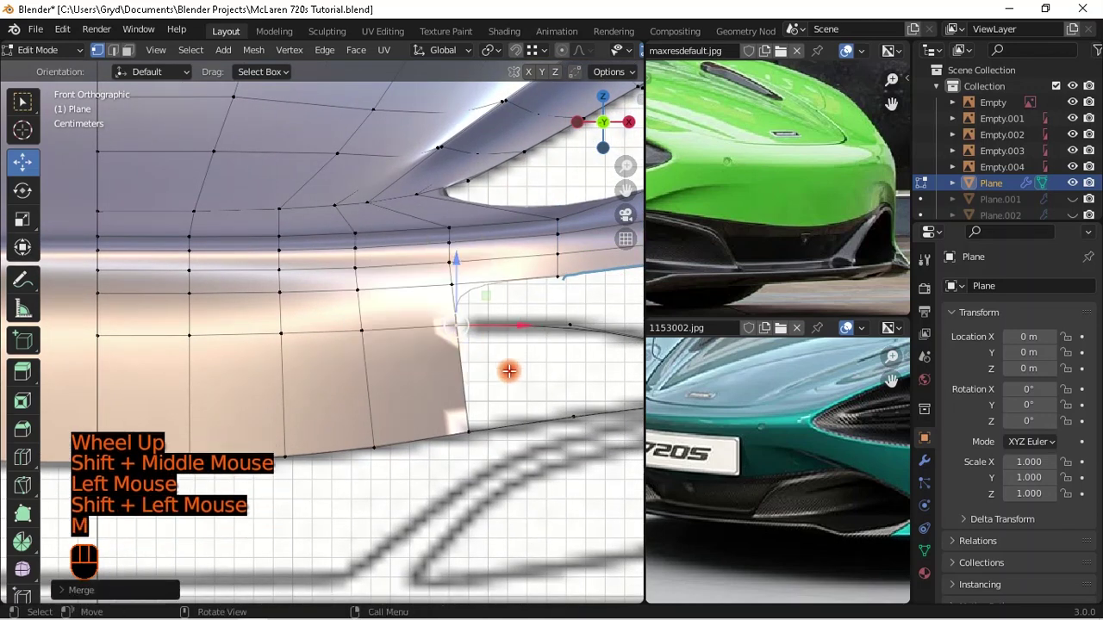
- Fill a face between the bumper's outer side edge and the adjacent vertices on the intake curve and lower bumper curve
scroll(475, 336, down, 3)
scroll(475, 338, up, 1)
shift+middle_drag(475, 339, 348, 372)
click(348, 372)
ctrl+click(382, 358)
key(f)
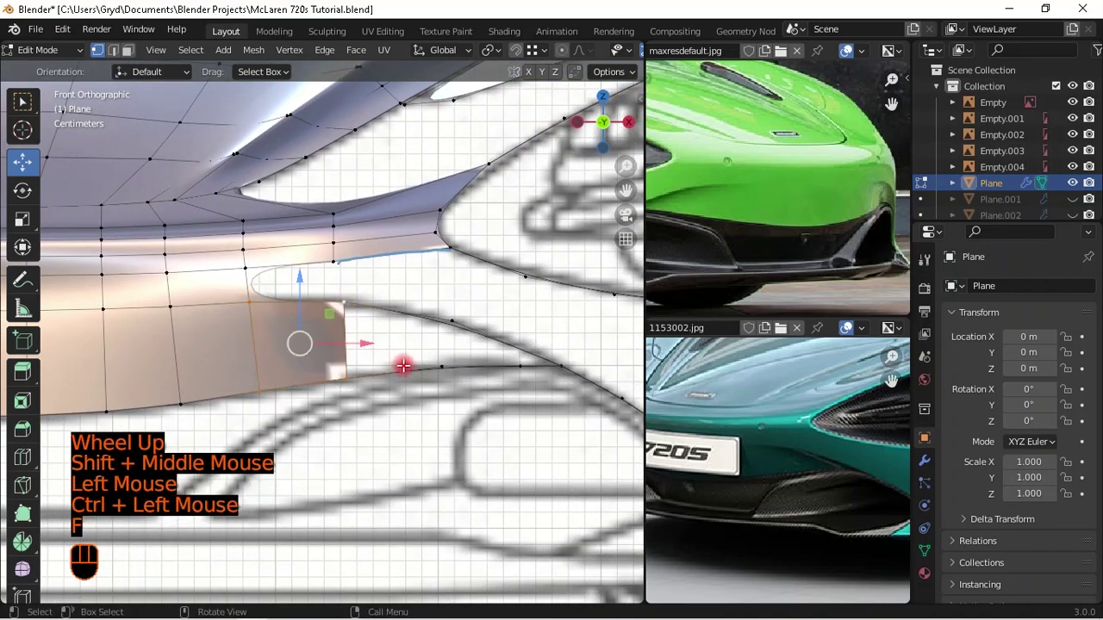
- Extend the bumper strip outward with another face between the next vertices of the intake curve and lower bumper curve
click(453, 320)
ctrl+click(485, 365)
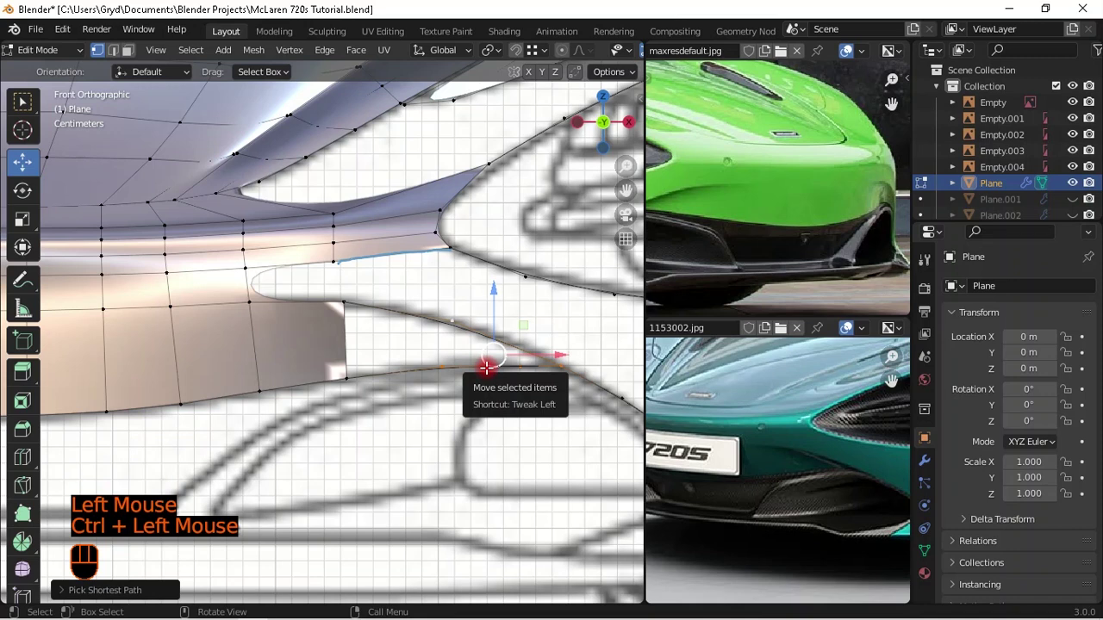
click(426, 338)
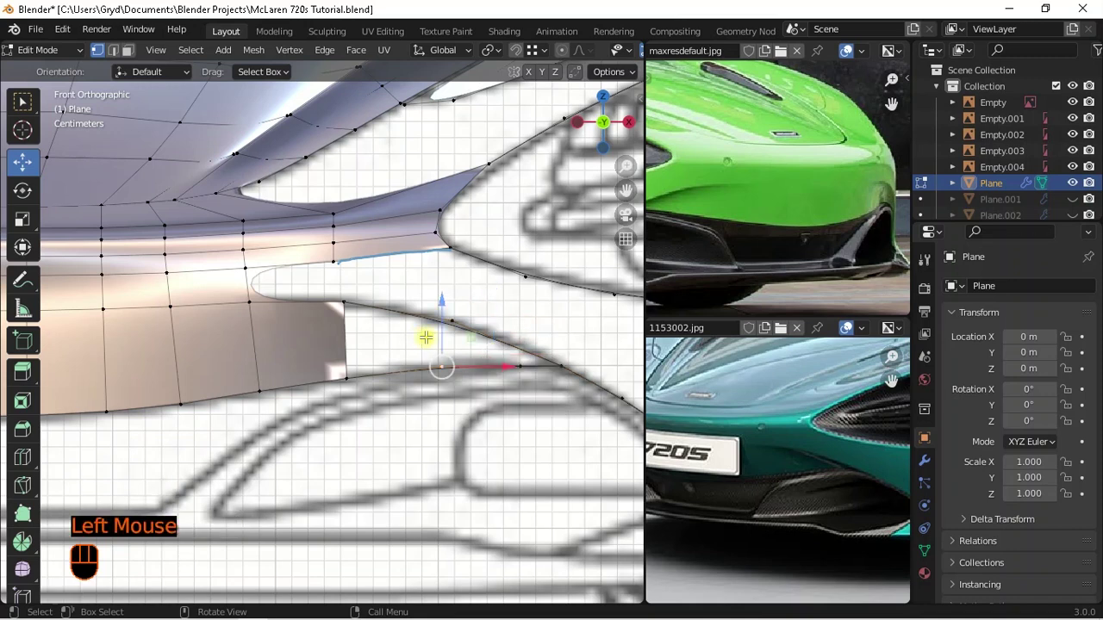
click(346, 376)
ctrl+click(439, 374)
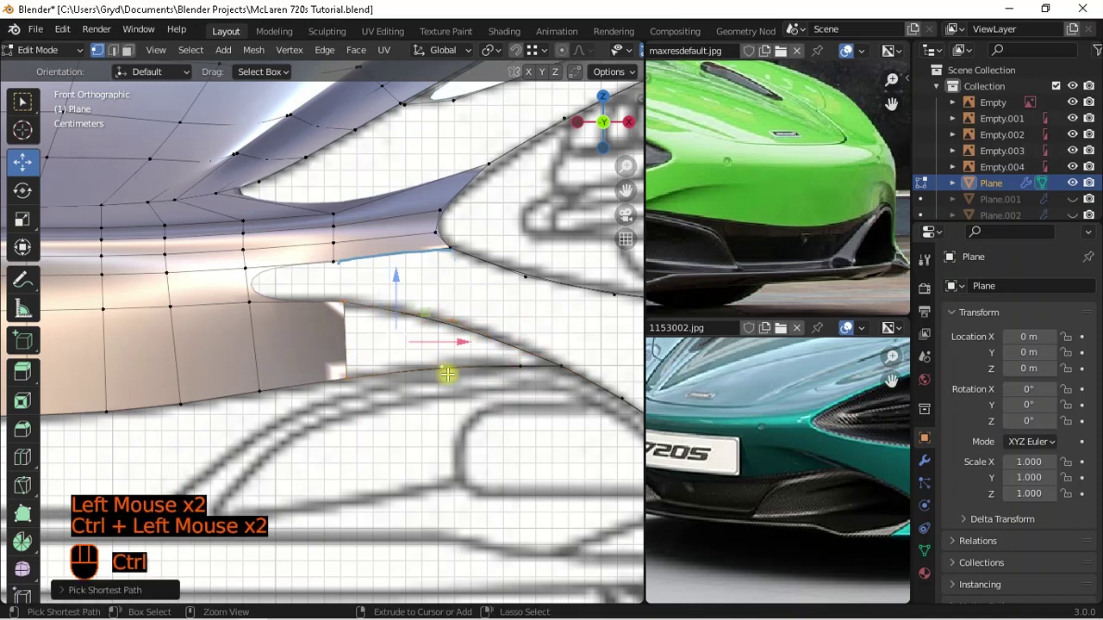
key(f)
scroll(390, 342, down, 2)
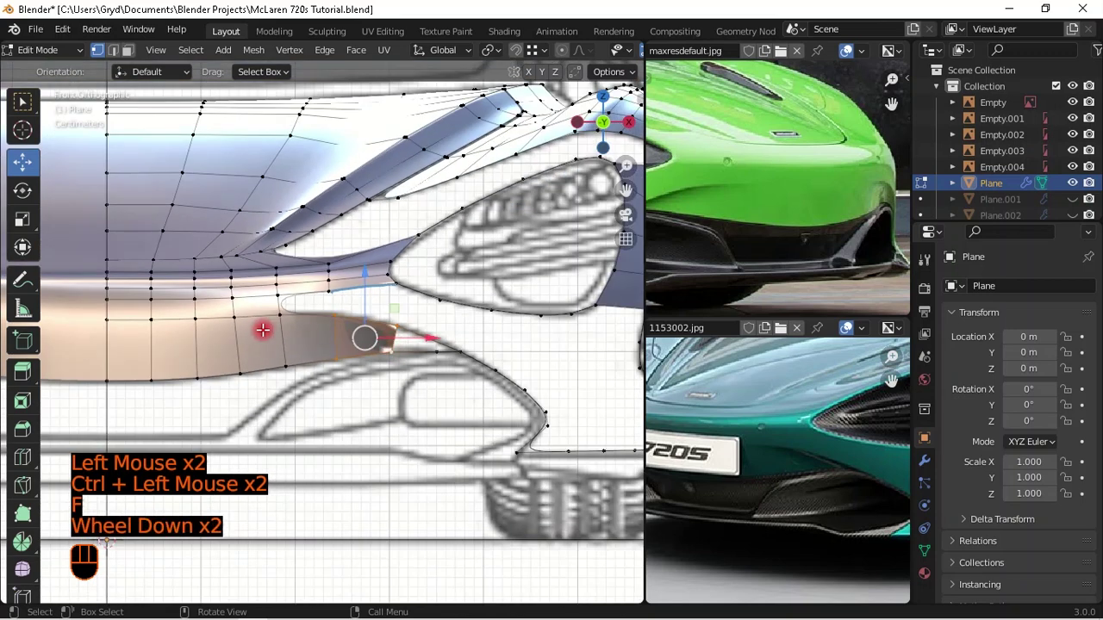
- Add a horizontal loop cut through the lower bumper strip
key(ctrl)
key(ctrl+r)
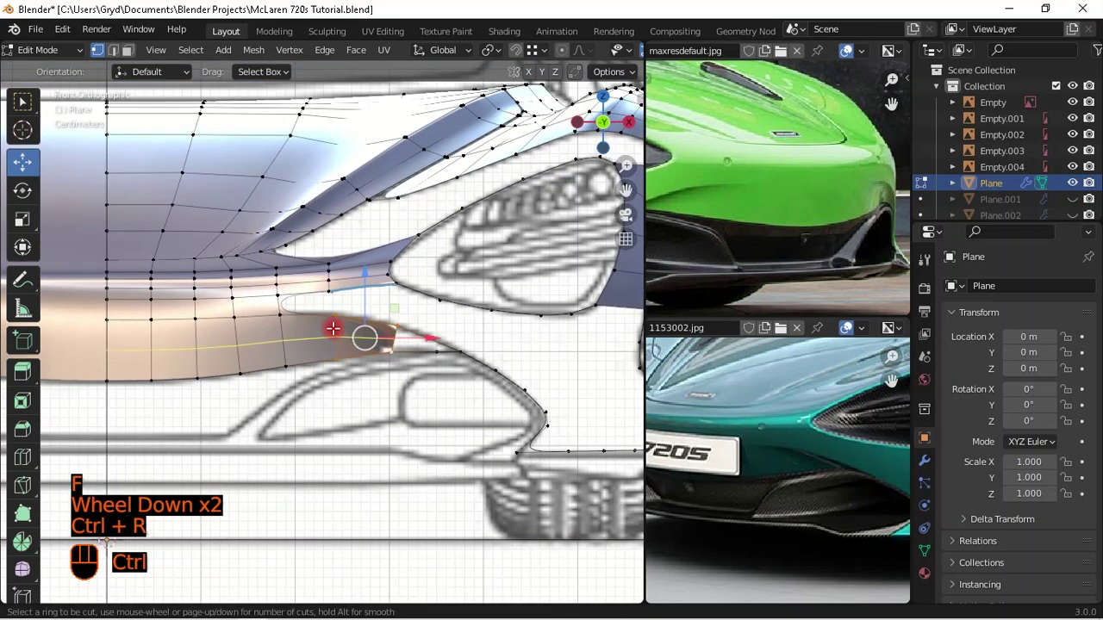
right_click(336, 330)
scroll(490, 328, up, 2)
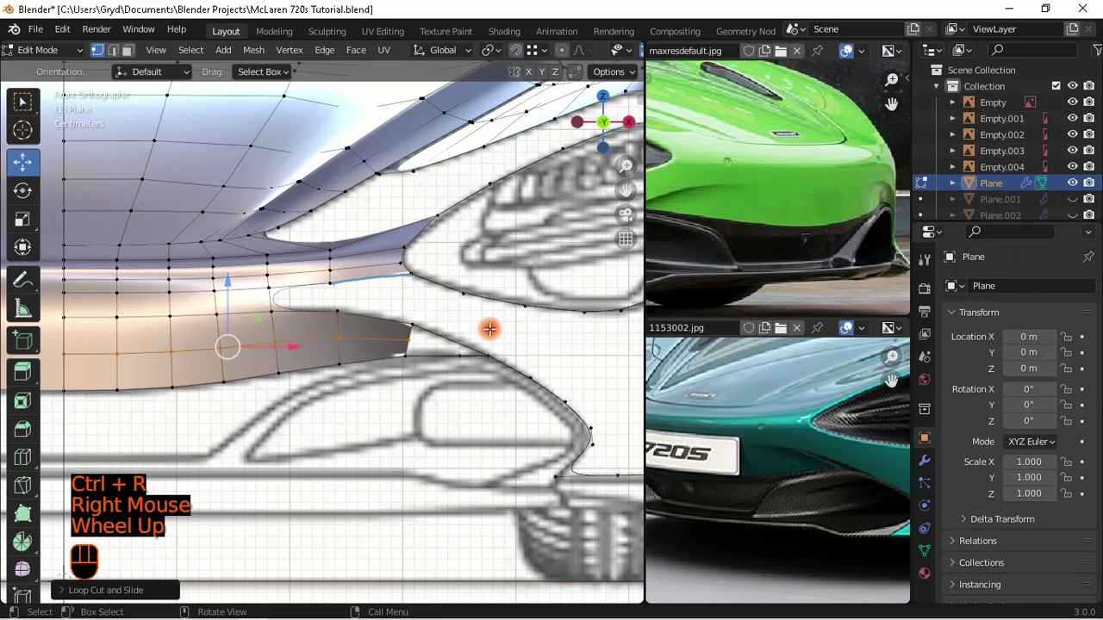
- Slide the two outermost vertices of the new loop upward along their vertical edges in the front view
click(455, 349)
scroll(435, 349, up, 1)
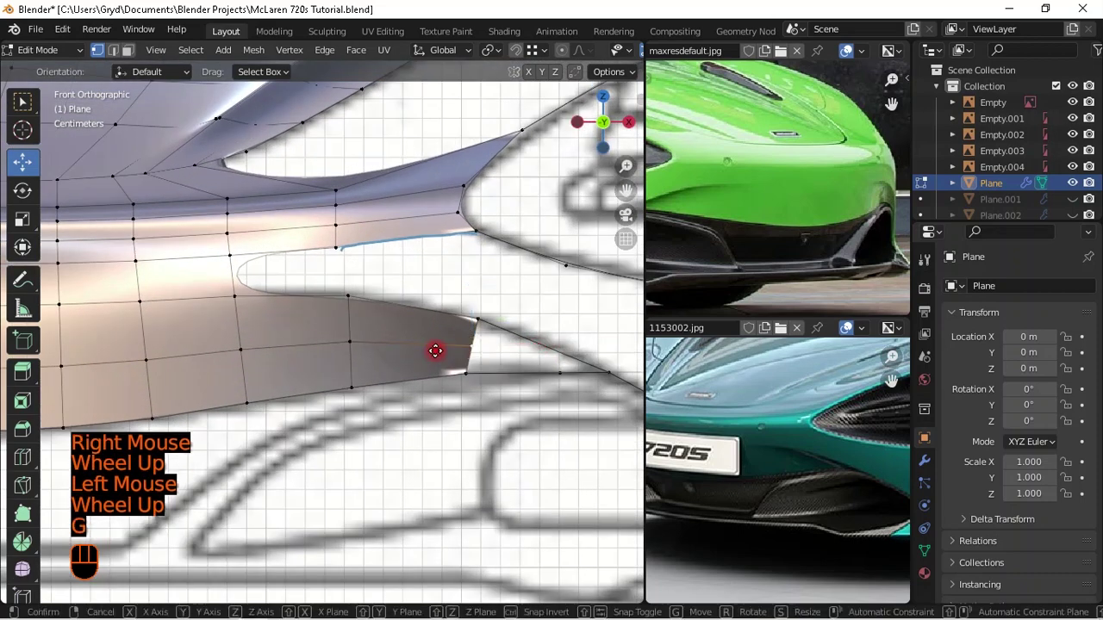
key(g)
key(g)
shift+click(503, 185)
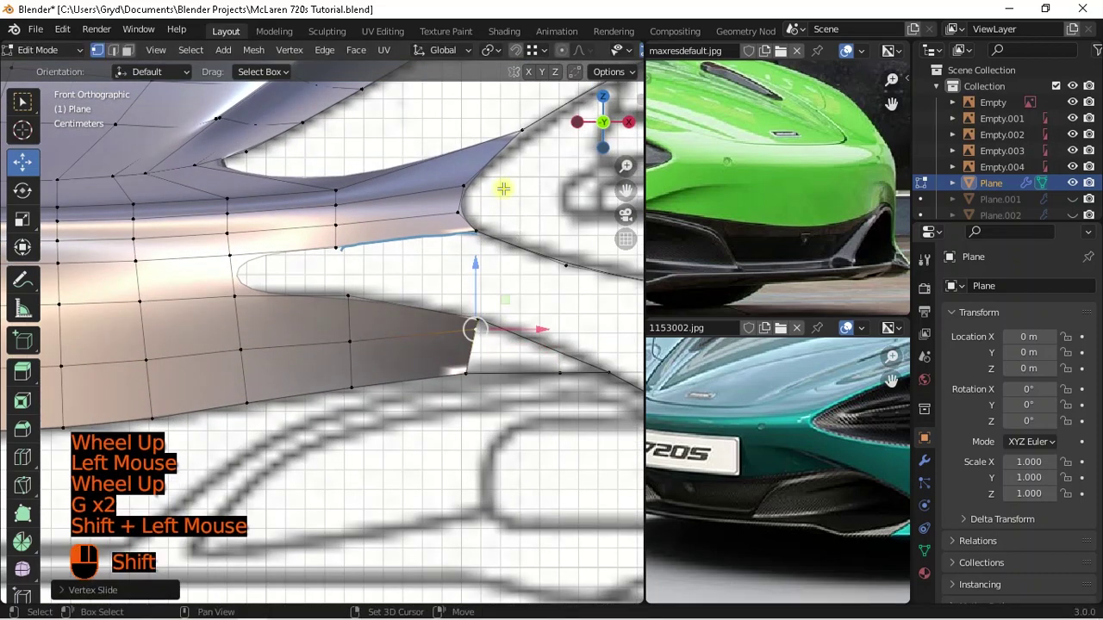
click(349, 343)
key(g)
key(g)
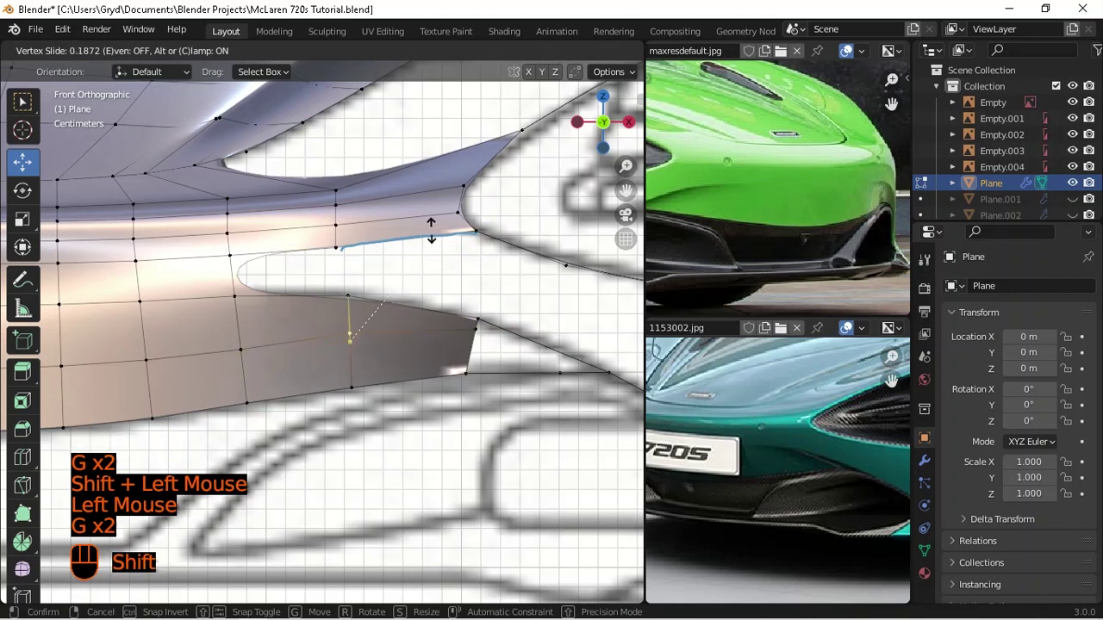
shift+click(387, 99)
- Slide the next two inner vertices of the new loop upward along their vertical edges
click(260, 349)
key(g)
key(g)
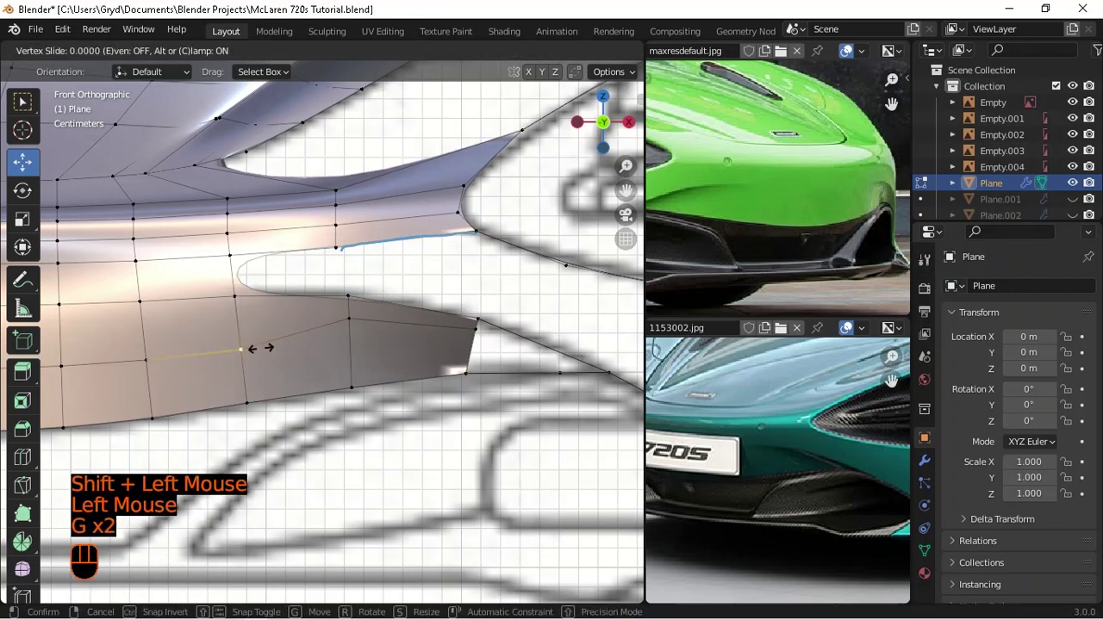
shift+click(268, 87)
click(148, 358)
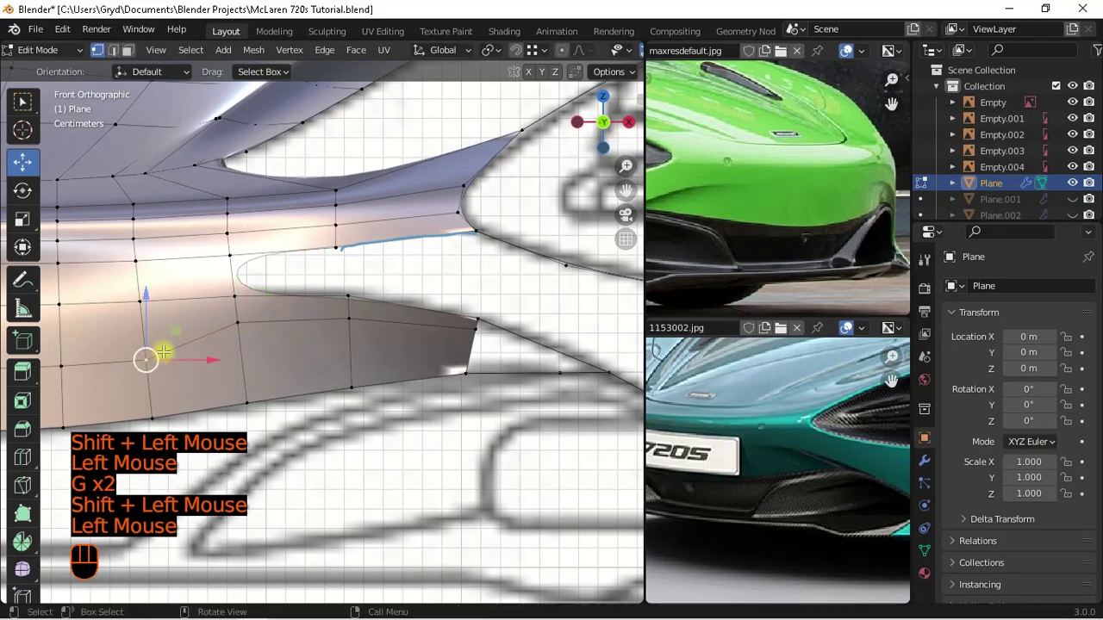
key(g)
key(g)
shift+click(162, 228)
- Move the two outer vertices of the new loop slightly rearward along the Y axis
scroll(327, 364, down, 2)
middle_drag(327, 365, 283, 296)
scroll(260, 337, up, 2)
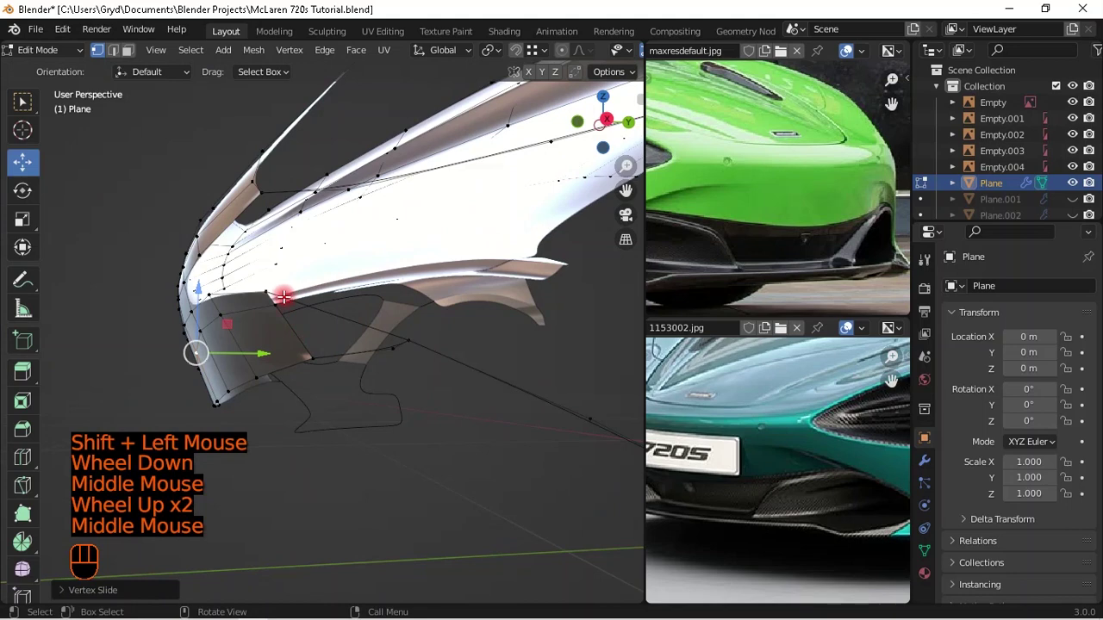
click(278, 304)
drag(277, 305, 333, 308)
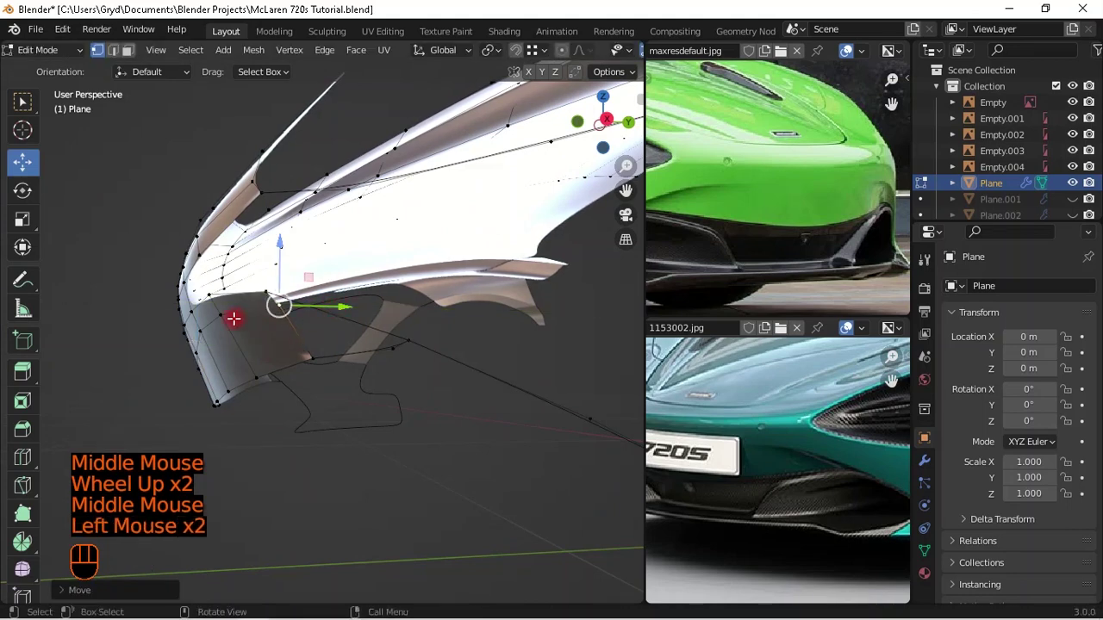
click(223, 315)
drag(249, 315, 336, 332)
- Fill a face between the lower part of the strip's outer side edge and the adjacent vertices of the lower bumper curve
click(386, 347)
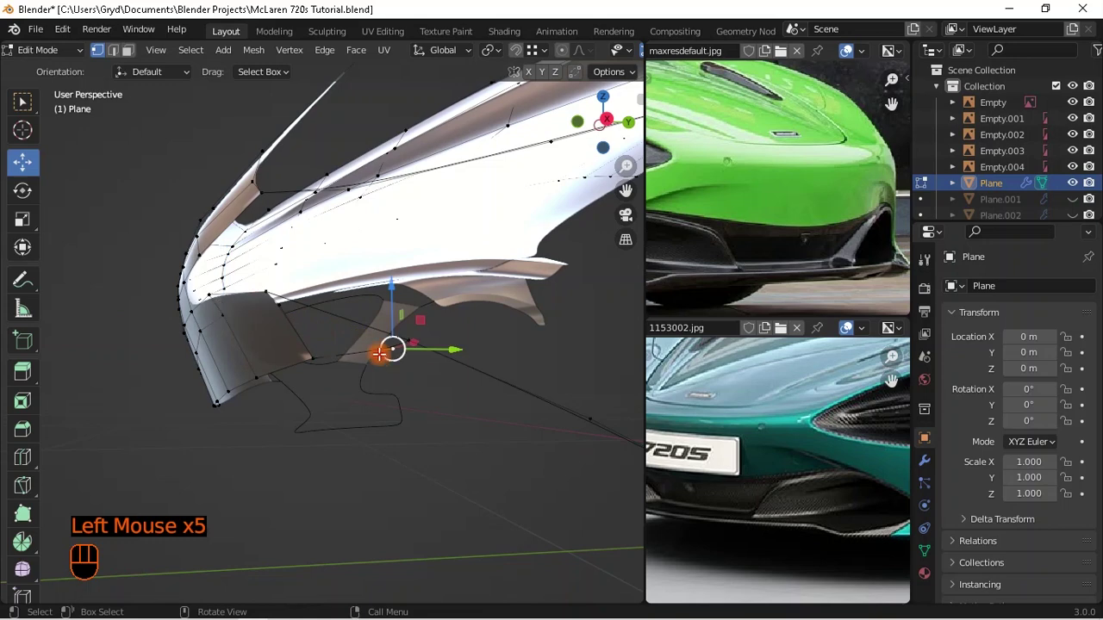
ctrl+click(277, 301)
middle_drag(385, 338, 436, 349)
key(f)
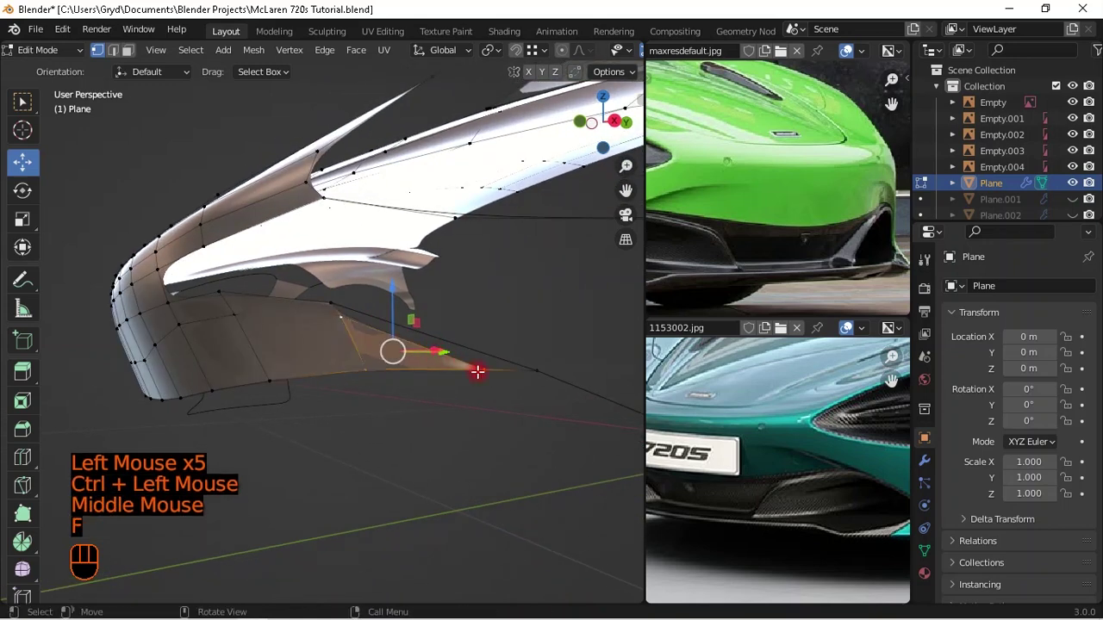
- Fill a second face closing the gap between the new face and the intake curve at the strip's outer end
click(448, 371)
ctrl+click(353, 328)
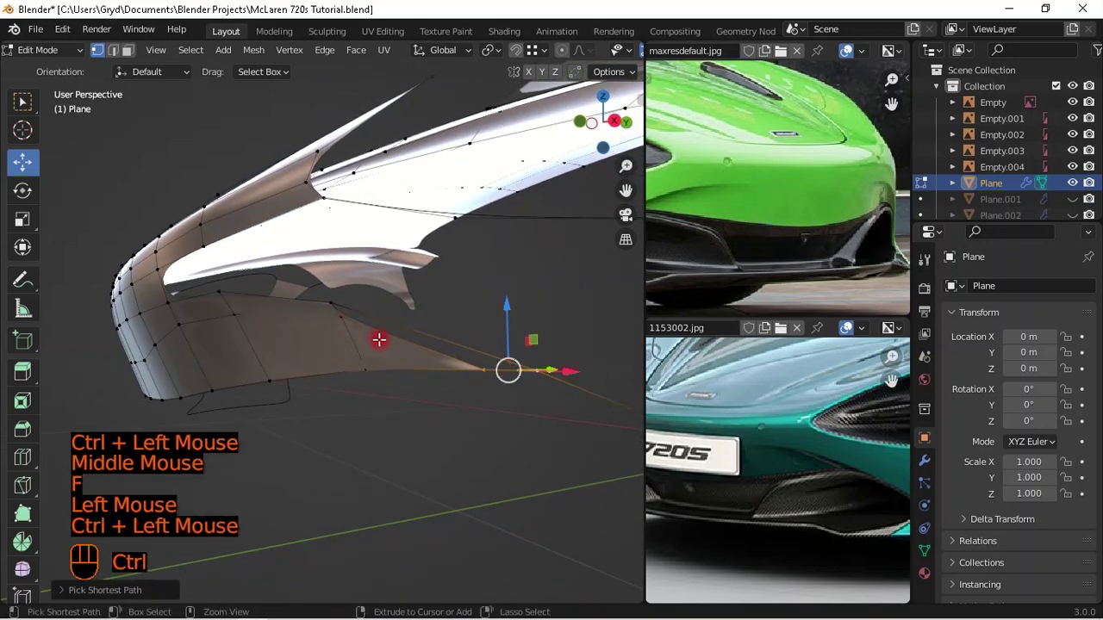
key(ctrl+z)
ctrl+shift+click(345, 300)
scroll(413, 345, up, 1)
middle_drag(414, 345, 438, 350)
key(f)
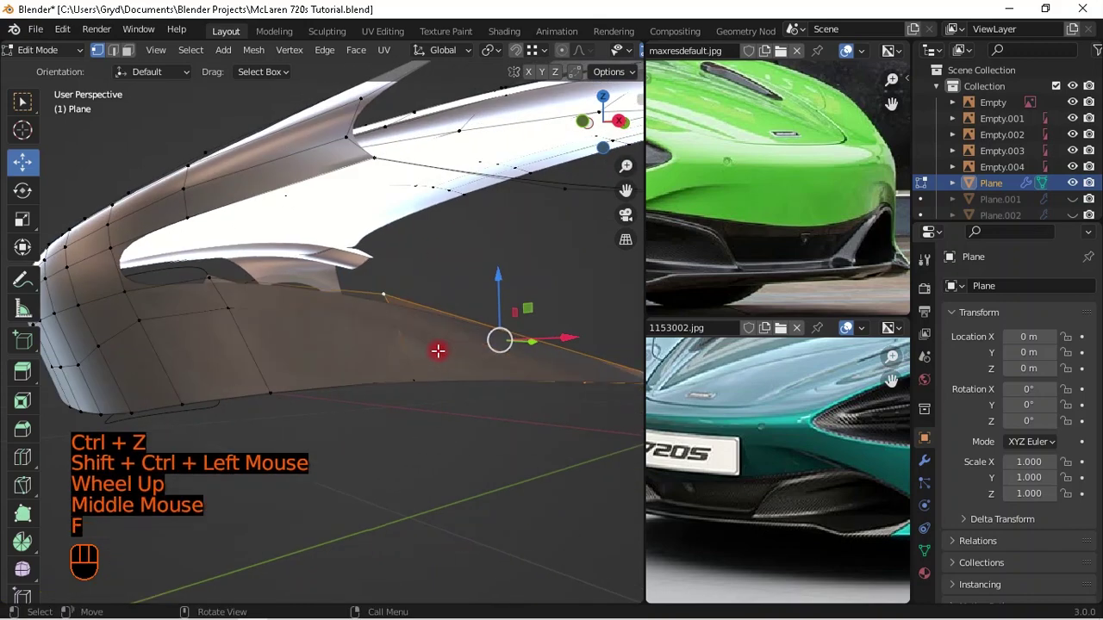
- Move the vertex on the lower edge near the strip's outer tip along the Y axis
scroll(457, 361, down, 1)
middle_drag(482, 382, 510, 350)
scroll(330, 278, down, 1)
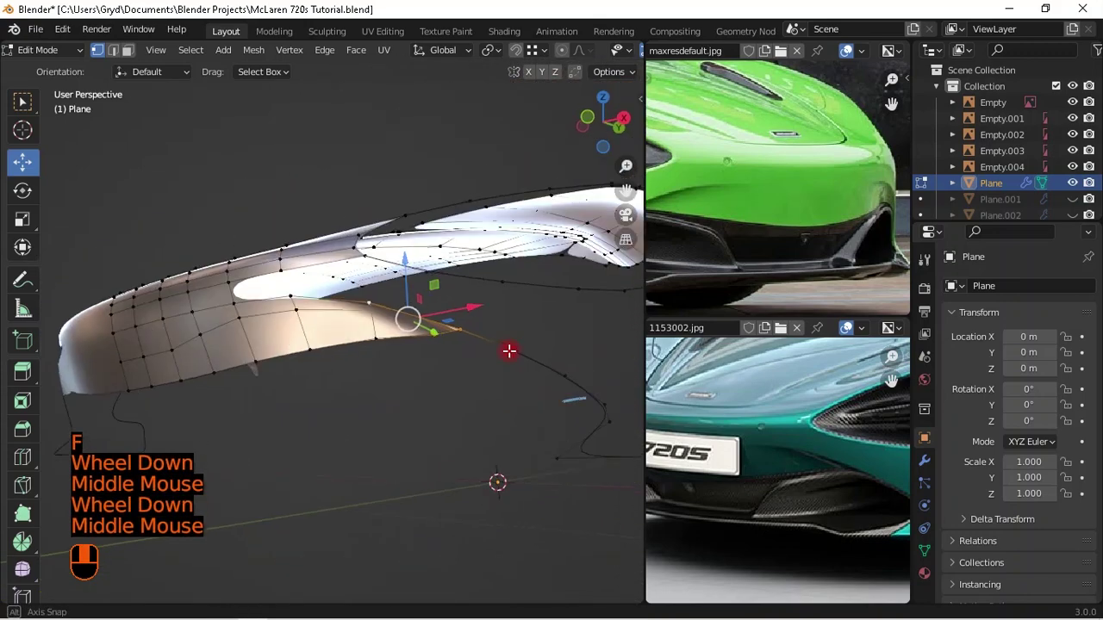
key(Tab)
mouse_move(443, 374)
middle_down()
mouse_move(546, 413)
mouse_move(480, 345)
mouse_move(492, 332)
mouse_move(387, 365)
mouse_move(467, 352)
mouse_move(492, 256)
mouse_move(485, 238)
mouse_move(436, 283)
mouse_move(500, 315)
mouse_move(485, 382)
mouse_move(517, 446)
mouse_move(556, 433)
mouse_move(574, 402)
mouse_move(454, 367)
middle_up()
scroll(496, 324, up, 2)
scroll(387, 364, up, 1)
key(Tab)
scroll(422, 306, up, 1)
scroll(417, 312, down, 1)
click(345, 417)
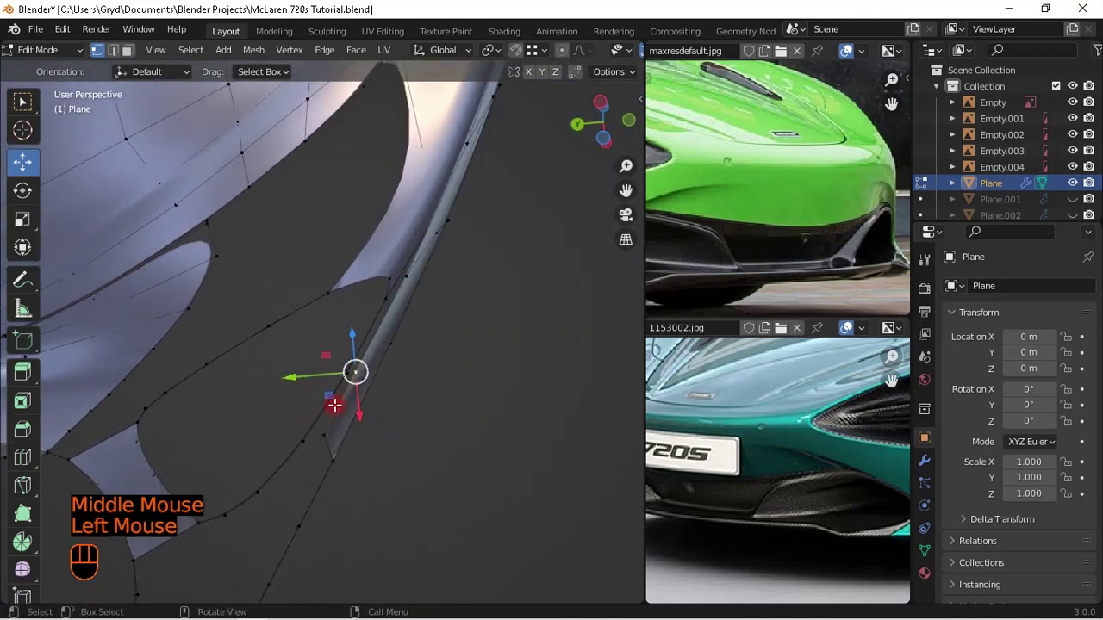
drag(315, 379, 406, 367)
- Slide the next inner vertex of the middle bumper loop slightly upward along its edge in the right view
middle_drag(406, 367, 153, 389)
scroll(207, 327, up, 3)
shift+middle_drag(207, 328, 428, 441)
key(KP_3)
scroll(344, 440, up, 2)
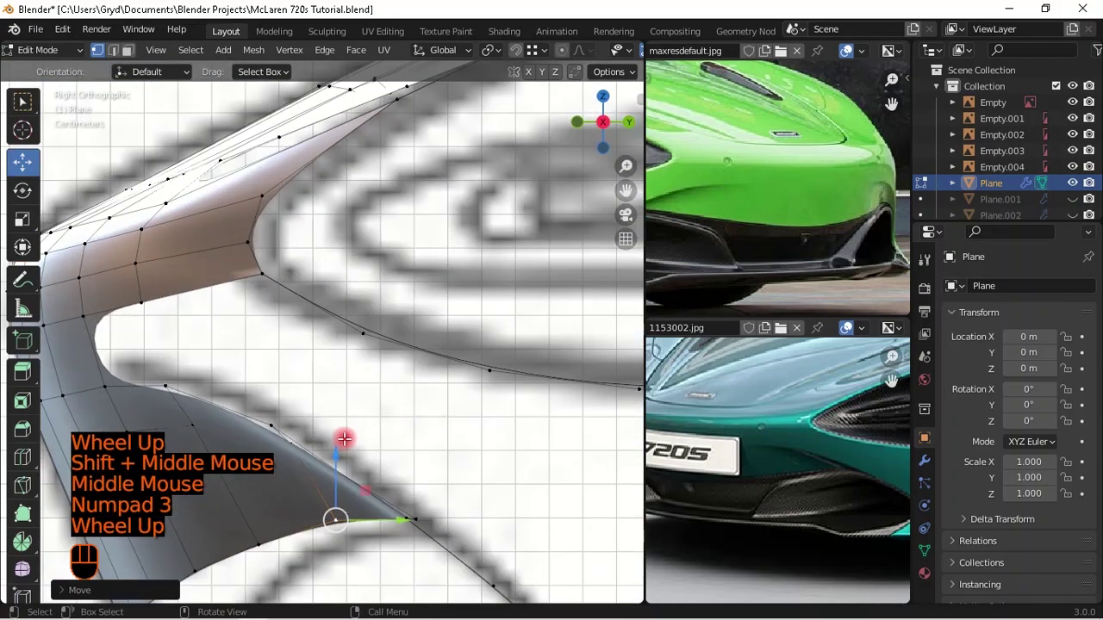
shift+middle_drag(345, 388, 369, 319)
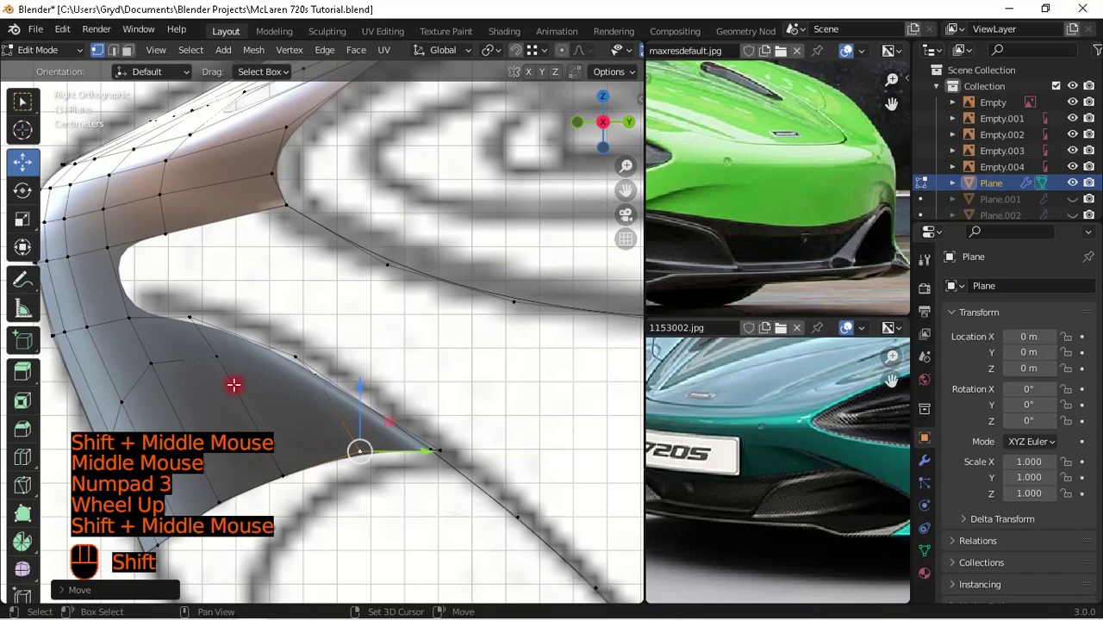
shift+middle_drag(234, 385, 301, 319)
click(197, 379)
key(g)
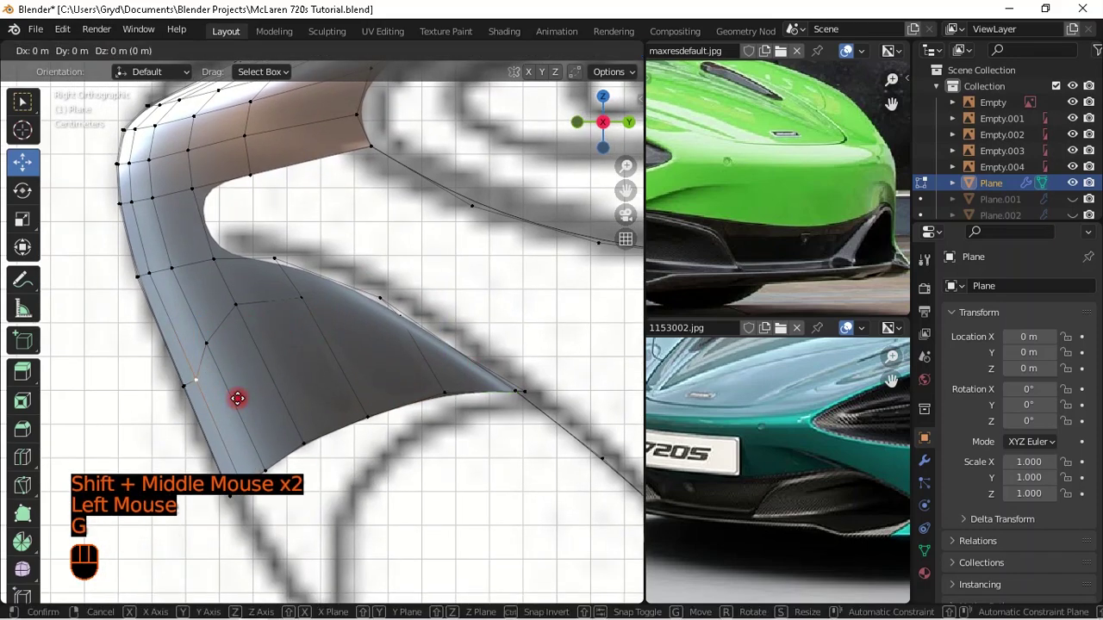
key(g)
shift+click(229, 376)
- Try to slide the same middle-loop vertex slightly downward along its vertical edge
scroll(229, 376, down, 2)
middle_drag(229, 376, 405, 386)
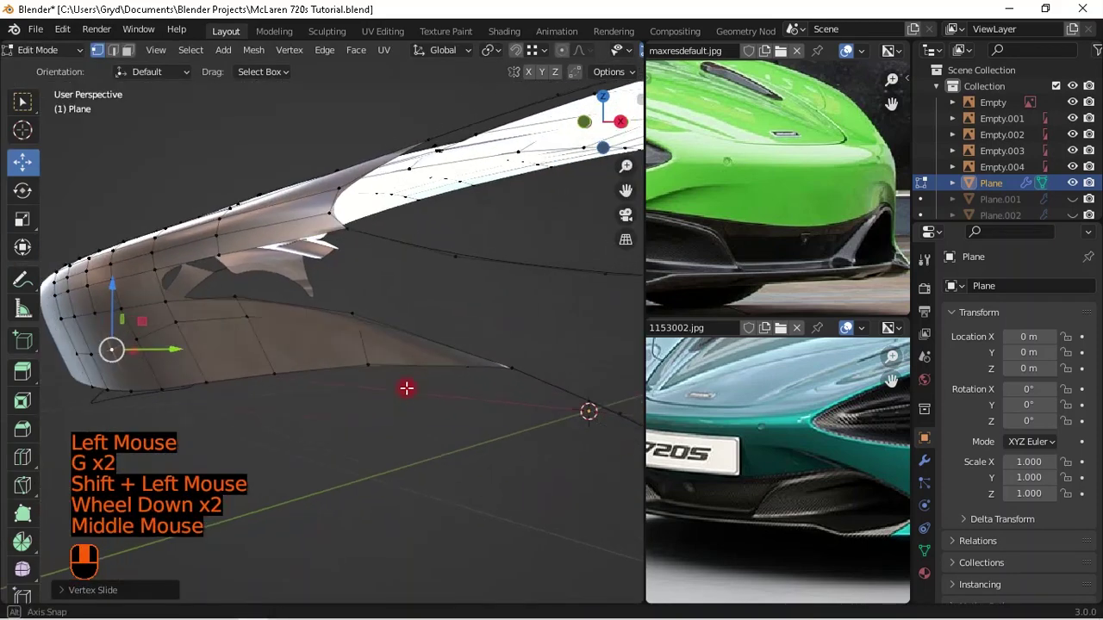
scroll(270, 401, up, 1)
scroll(271, 401, down, 2)
shift+middle_drag(270, 402, 324, 402)
scroll(417, 380, up, 1)
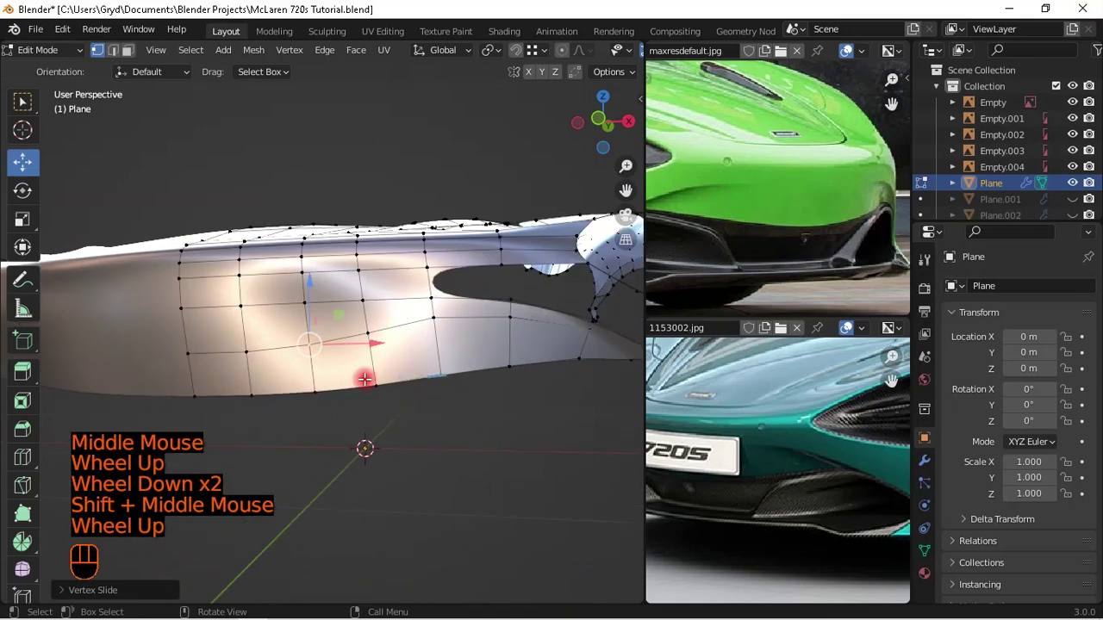
key(g)
key(g)
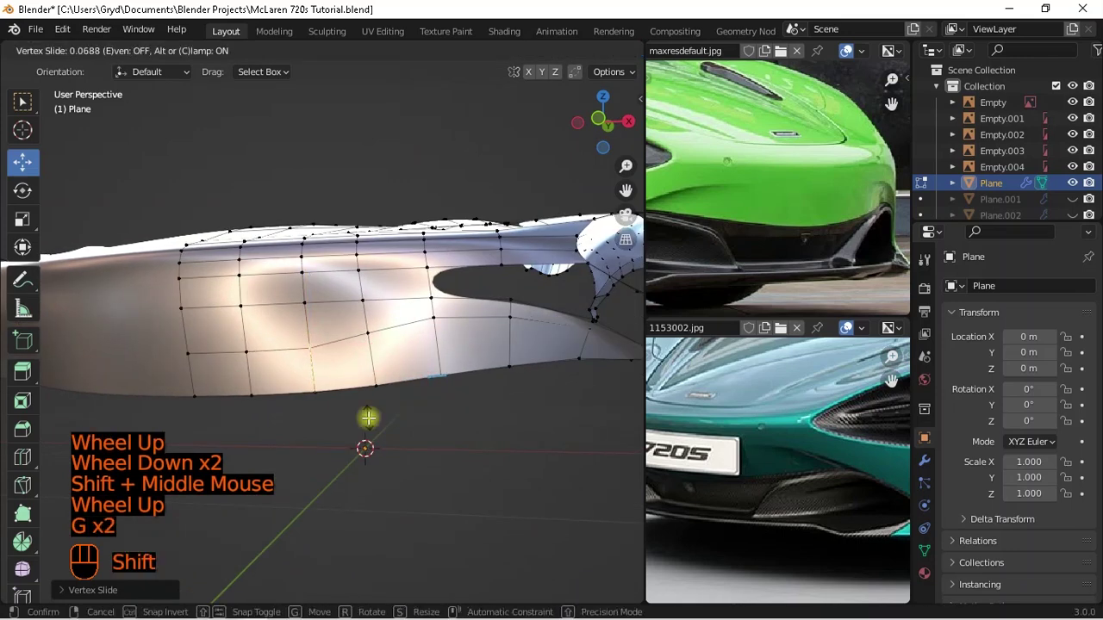
shift+click(367, 417)
shift+middle_click(451, 333)
key(Tab)
key(ctrl+z)
key(ctrl+z)
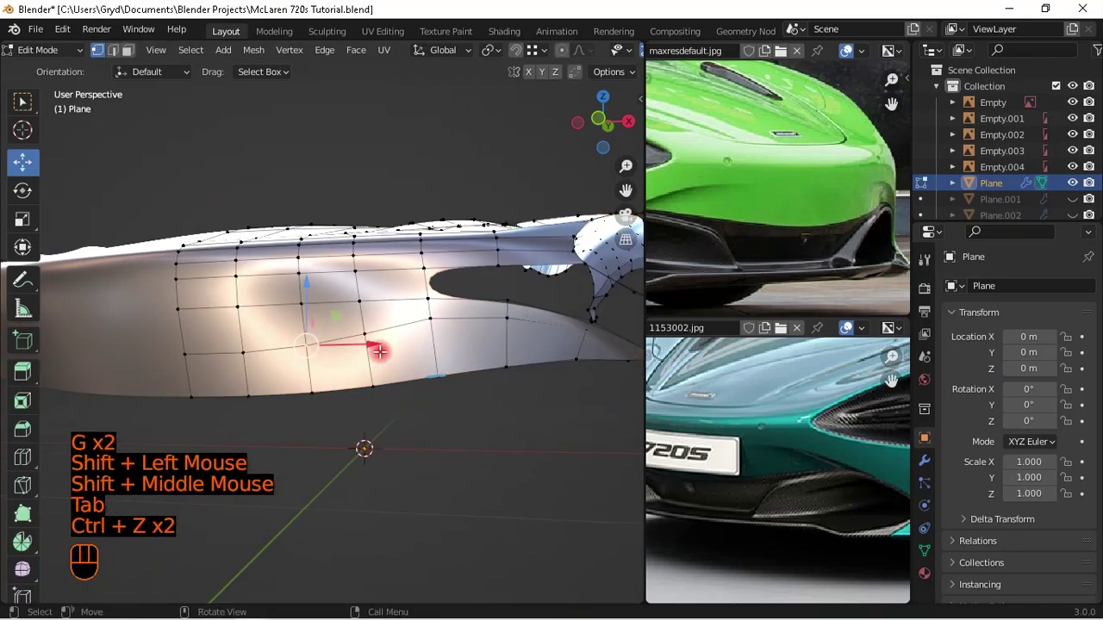
- Slide the middle-loop vertex again by a smaller amount and check the smoothed bumper surface in Object Mode
key(shift)
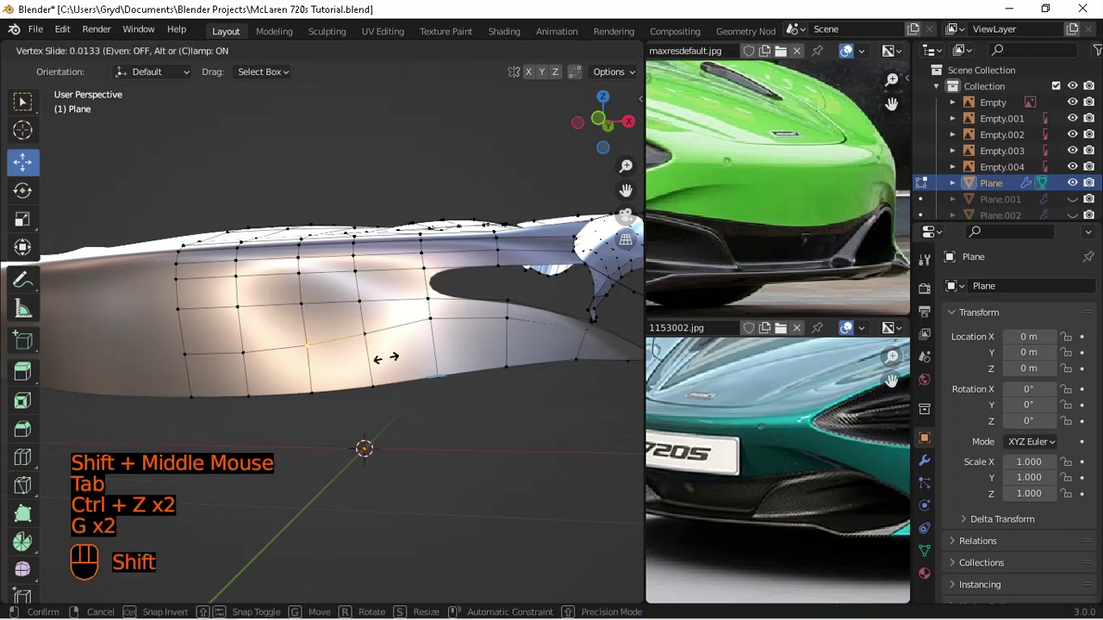
shift+click(382, 374)
scroll(405, 374, down, 1)
key(Tab)
scroll(422, 375, down, 1)
middle_drag(426, 373, 393, 380)
- Fill a face between the upper and lower bumper strips at the inner end of the open gap in the front view
key(KP_3)
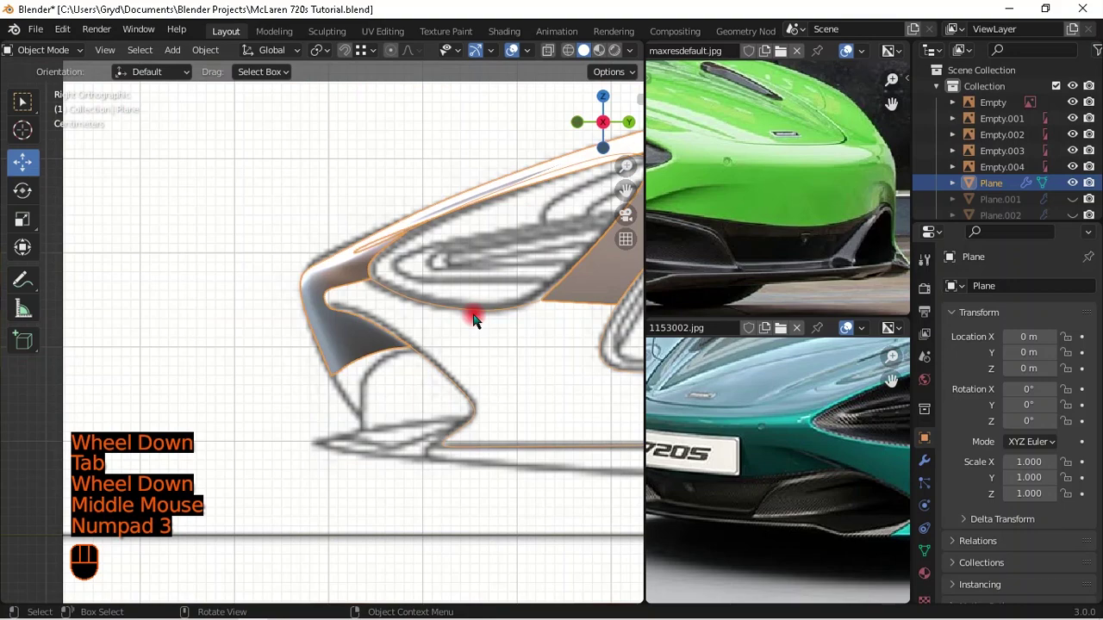
scroll(475, 315, up, 1)
key(KP_1)
shift+middle_drag(475, 314, 466, 327)
shift+scroll(464, 326, up, 1)
key(Tab)
shift+middle_drag(399, 315, 394, 312)
scroll(394, 313, up, 1)
click(416, 328)
ctrl+click(450, 340)
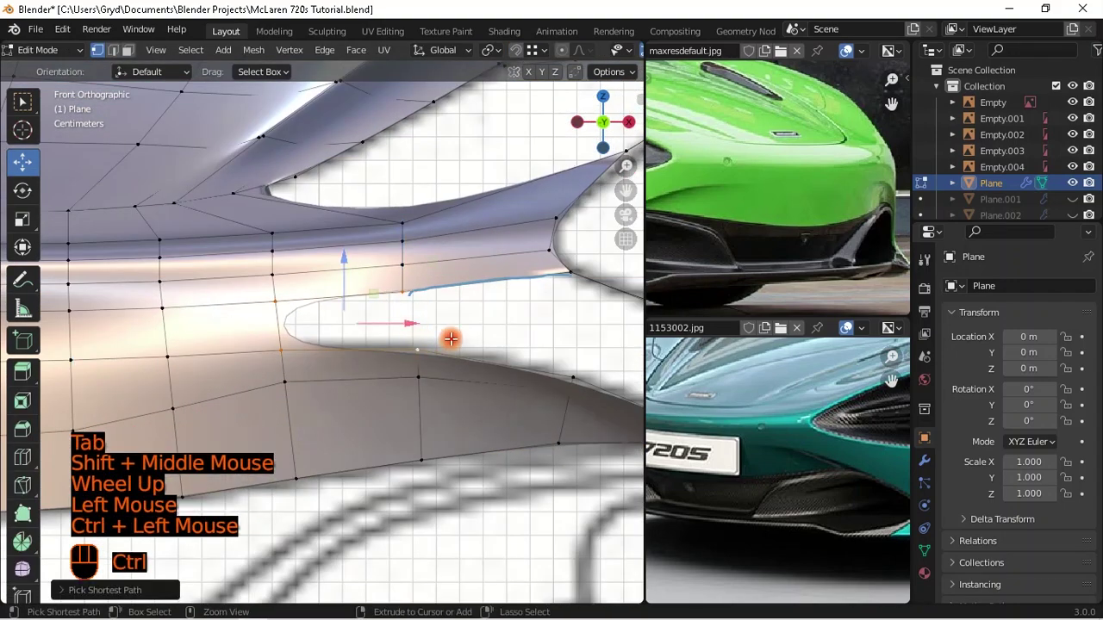
key(f)
- Fill the next face outward between the headlight's lower corner and the vertex on the lower strip's upper edge
shift+middle_drag(468, 330, 301, 302)
click(365, 267)
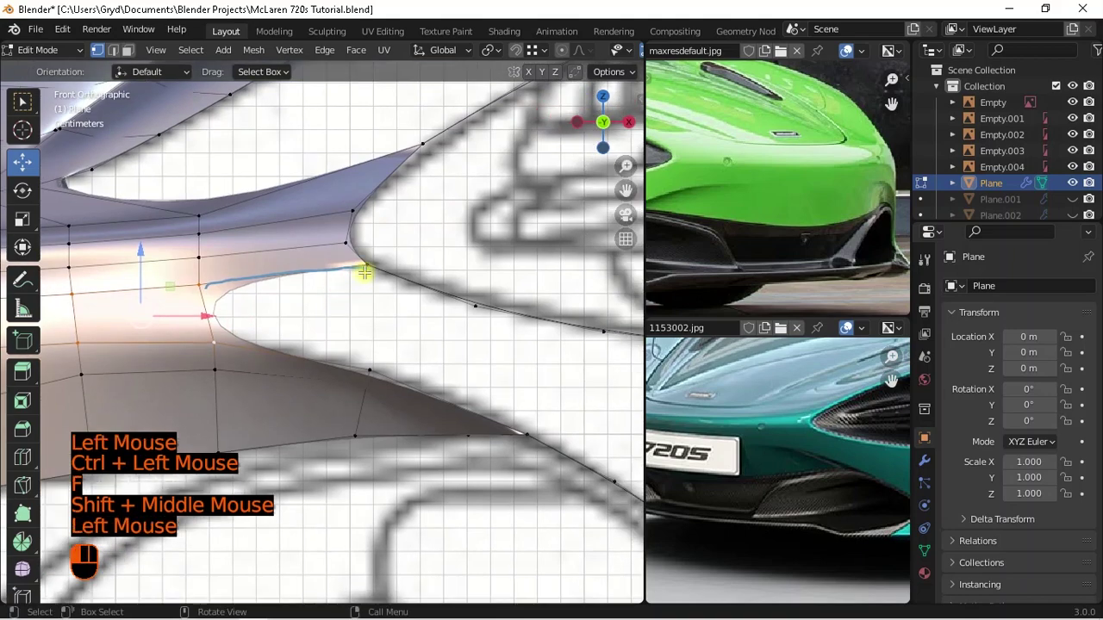
ctrl+click(368, 372)
scroll(394, 369, down, 1)
key(f)
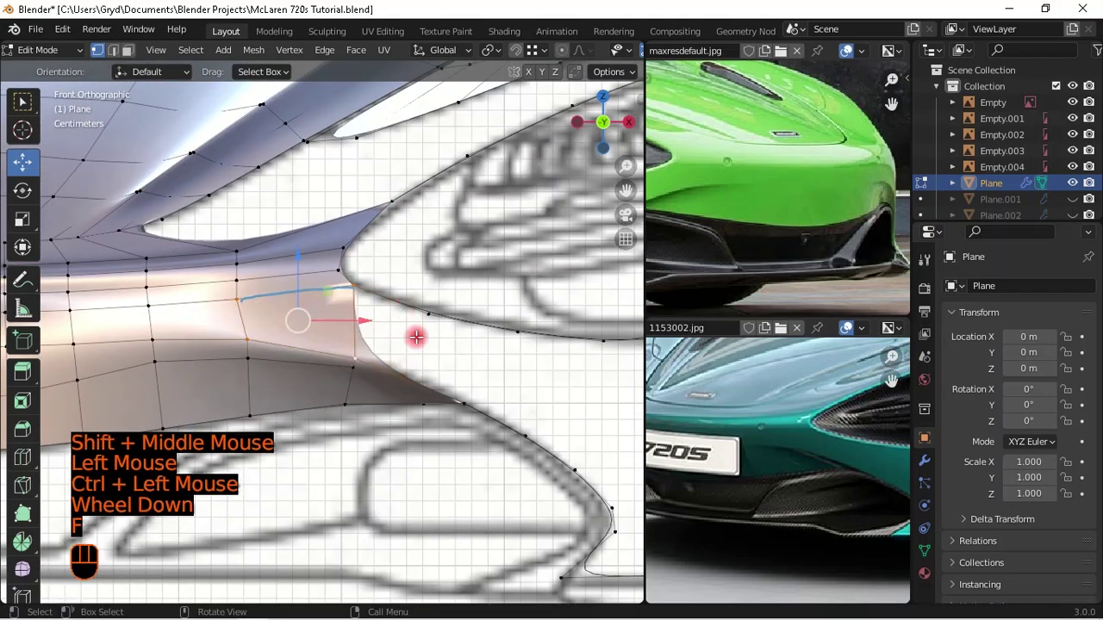
- Keep only the new face's outer edge selected and fill three more faces outward between the headlight curve and lower curve
scroll(488, 357, down, 1)
shift+middle_drag(483, 358, 380, 294)
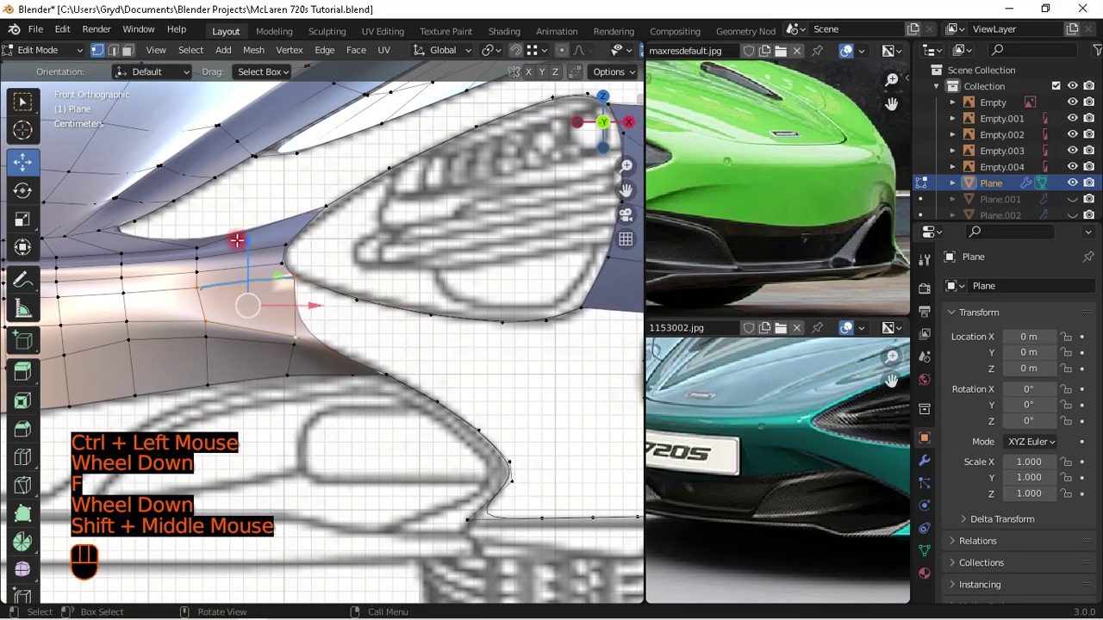
ctrl+drag(145, 230, 183, 329)
ctrl+drag(223, 377, 224, 379)
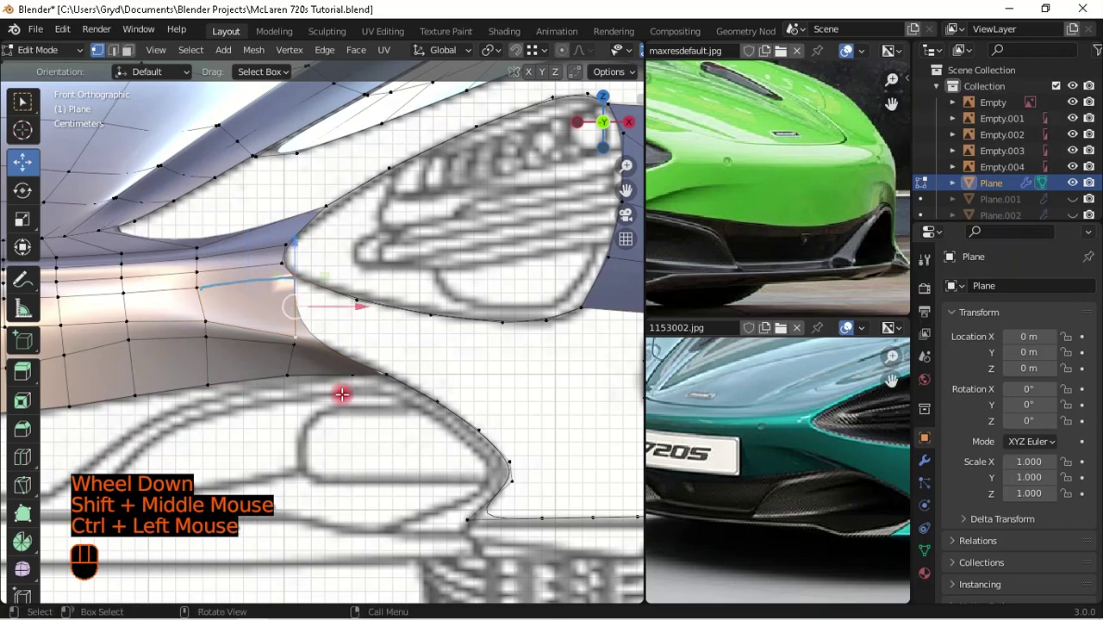
key(f)
key(f)
key(f)
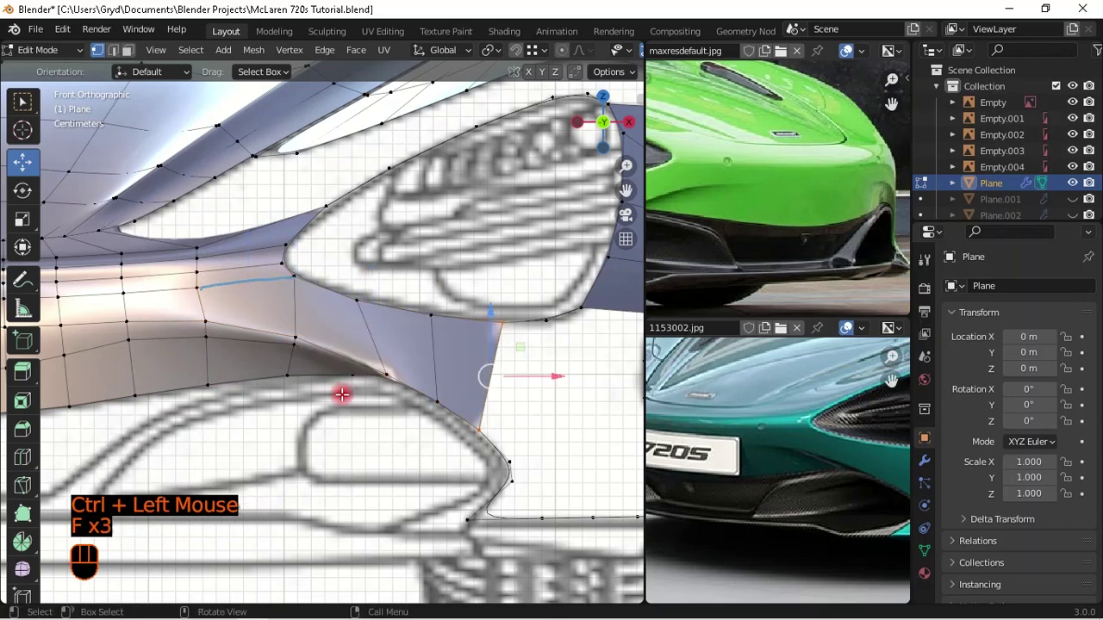
- Examine the filled surface below the headlight in Object Mode from perspective angles and the right view
scroll(445, 402, down, 2)
key(Tab)
middle_drag(445, 401, 296, 339)
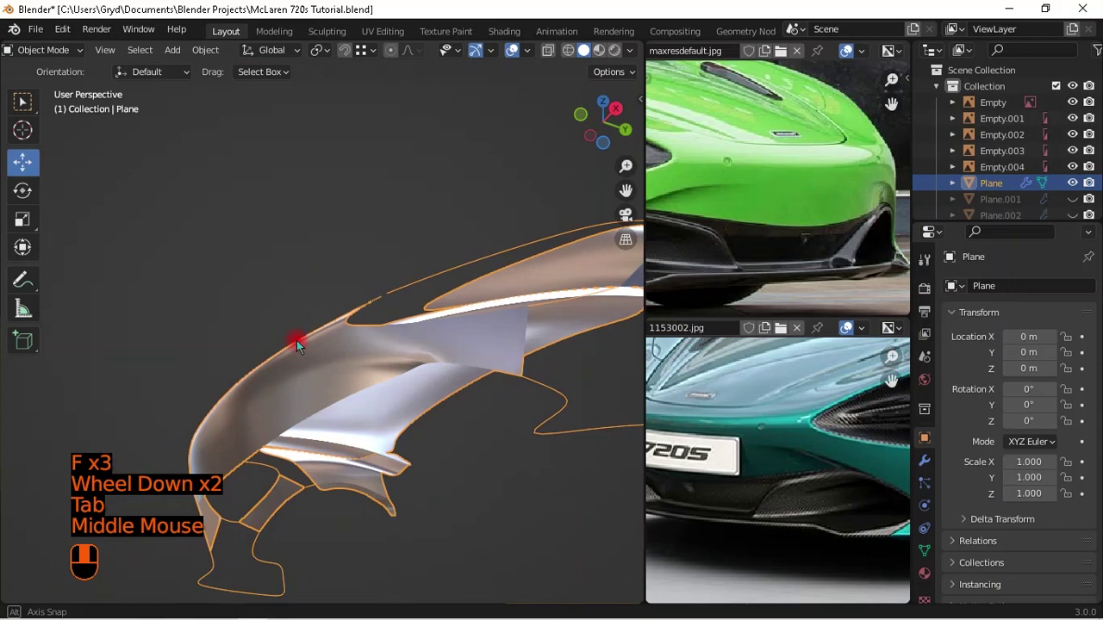
scroll(464, 355, up, 1)
scroll(461, 385, down, 2)
middle_drag(460, 376, 399, 394)
scroll(400, 398, up, 2)
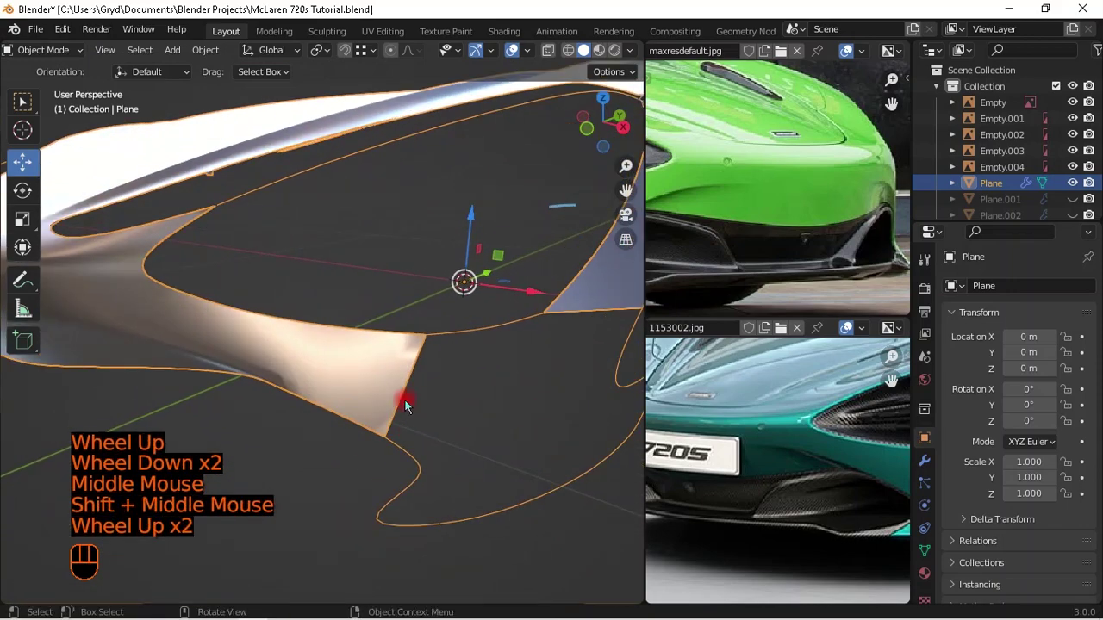
key(KP_3)
scroll(488, 413, down, 1)
shift+middle_drag(488, 414, 428, 352)
- In the right view, vertex-bevel the point on the outline's rear vertical edge beside the wheel into two vertices, about 0.012 m wide
key(Tab)
shift+middle_drag(490, 387, 399, 337)
scroll(399, 337, down, 1)
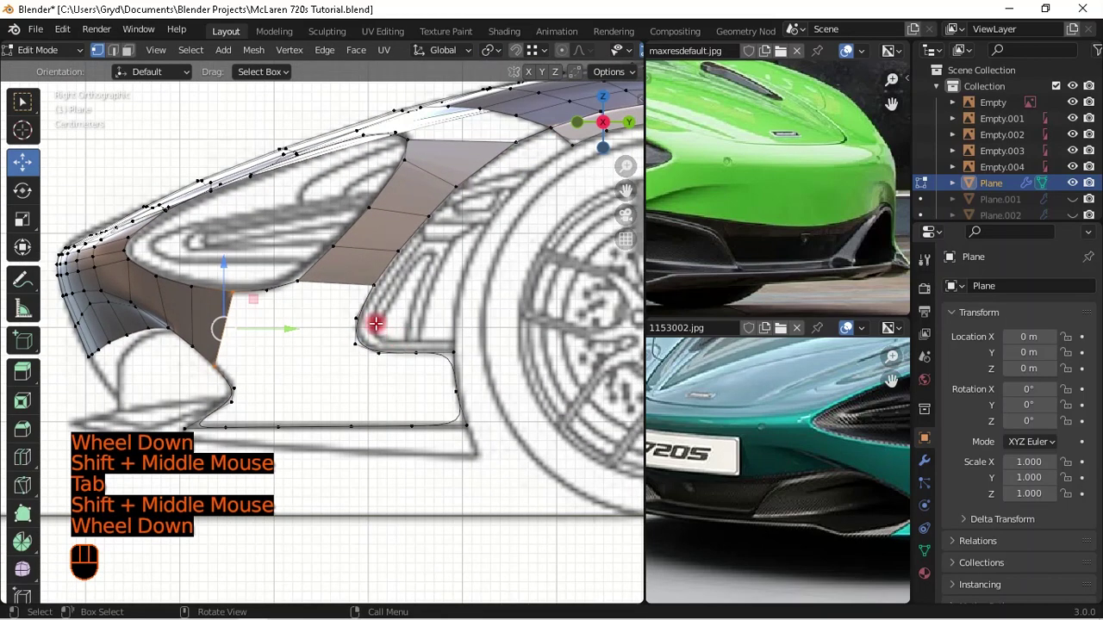
scroll(383, 287, down, 1)
scroll(382, 362, up, 2)
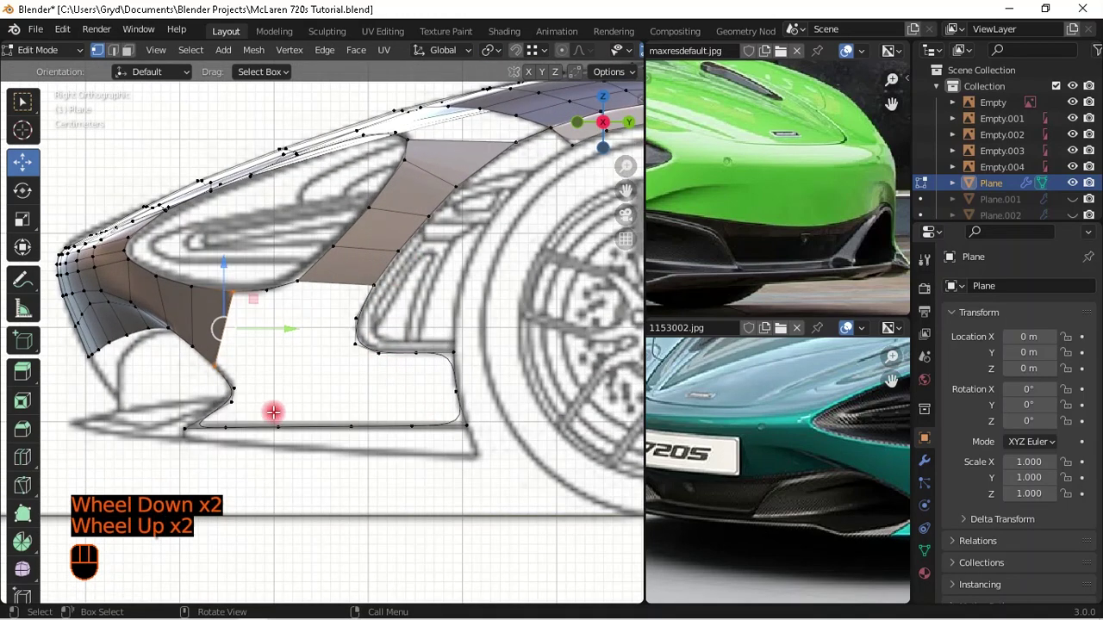
shift+middle_drag(478, 405, 394, 377)
scroll(391, 364, up, 1)
click(392, 367)
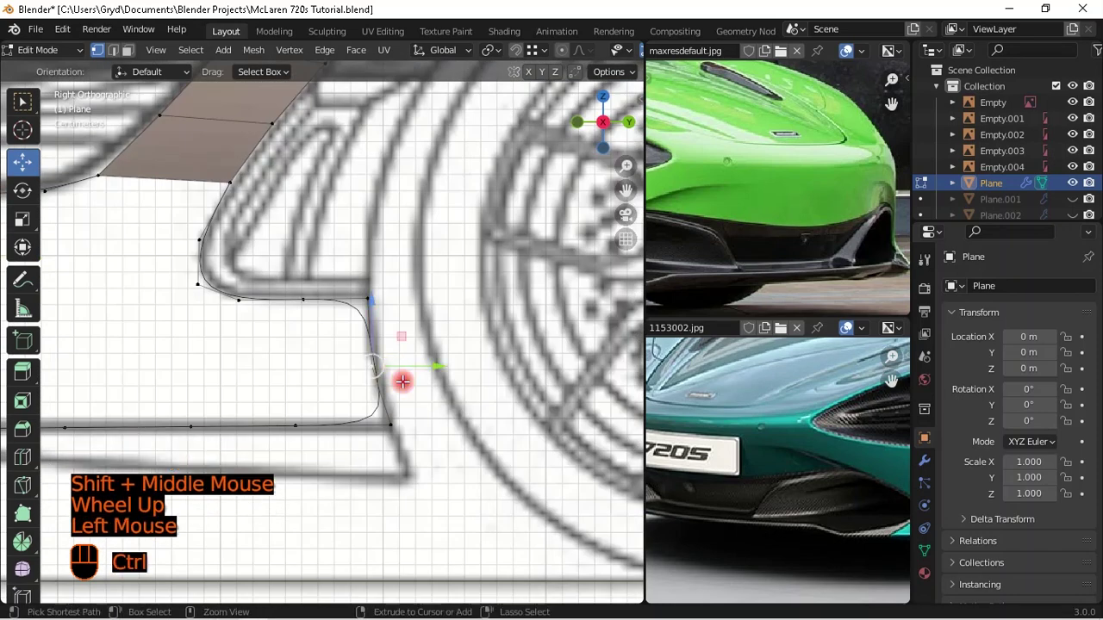
key(shift)
key(ctrl+shift+b)
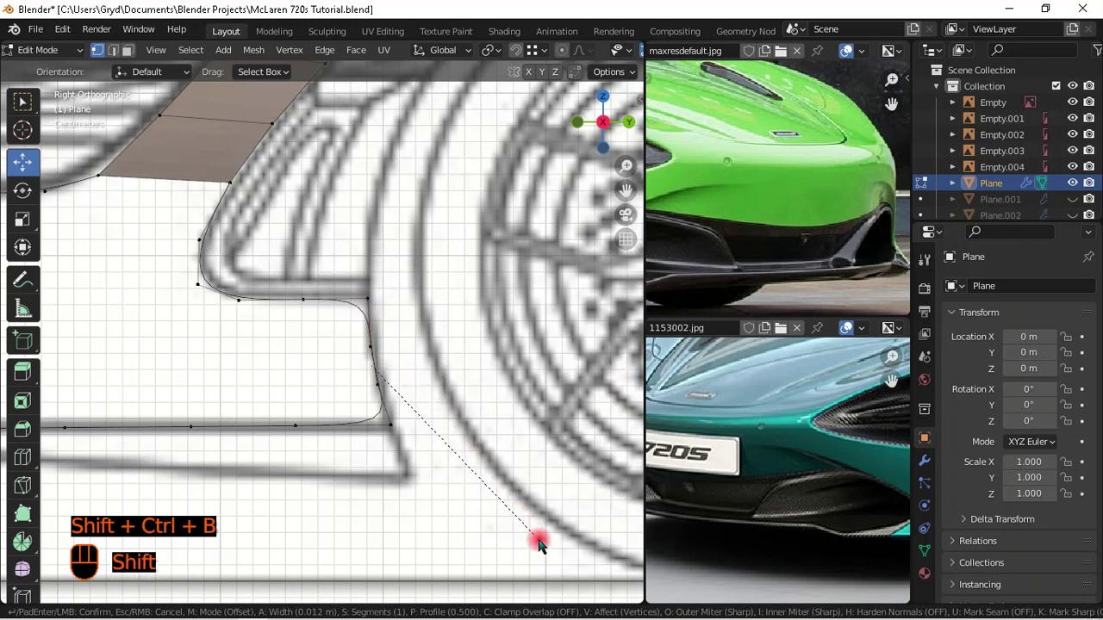
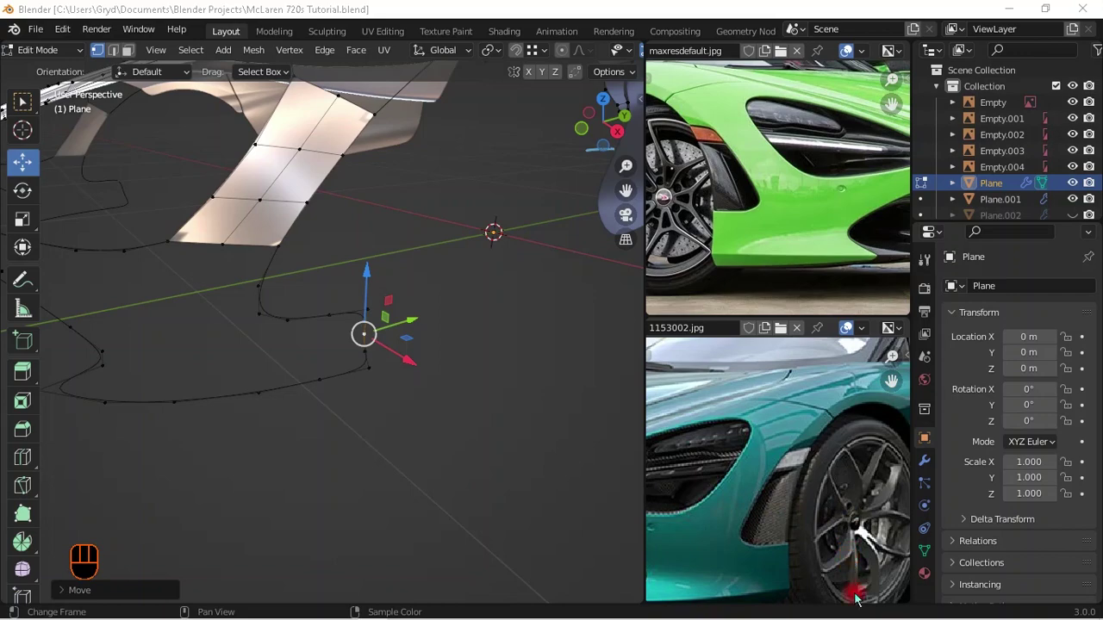
- Slide the vertex beside the inner tip of the narrow nose opening slightly along its connected edge
scroll(270, 364, down, 2)
middle_drag(270, 363, 344, 367)
shift+scroll(316, 362, up, 1)
scroll(279, 354, up, 1)
shift+middle_drag(279, 354, 303, 406)
scroll(331, 365, up, 2)
click(310, 407)
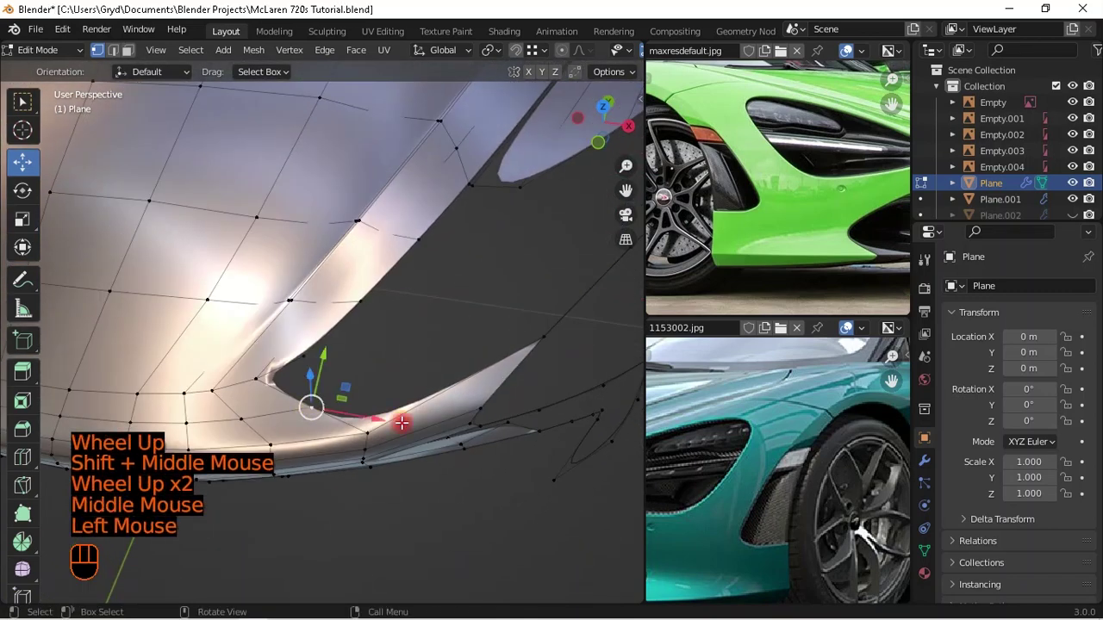
key(g)
key(g)
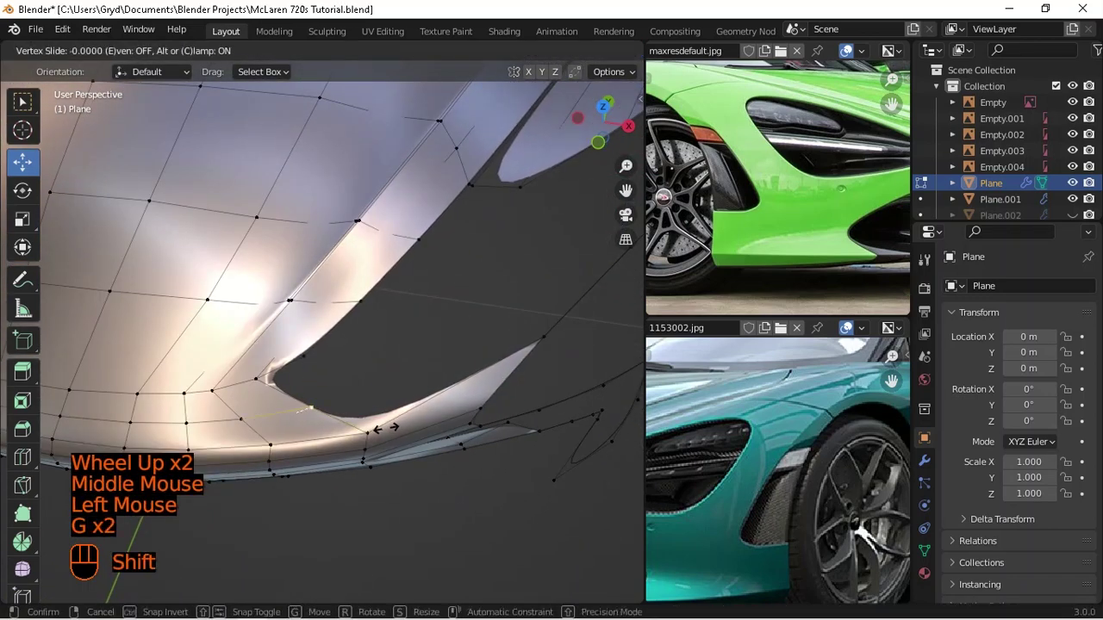
shift+click(389, 425)
- Check the paused recording of the earlier bumper work in VLC media player and return to Blender
mouse_move(382, 608)
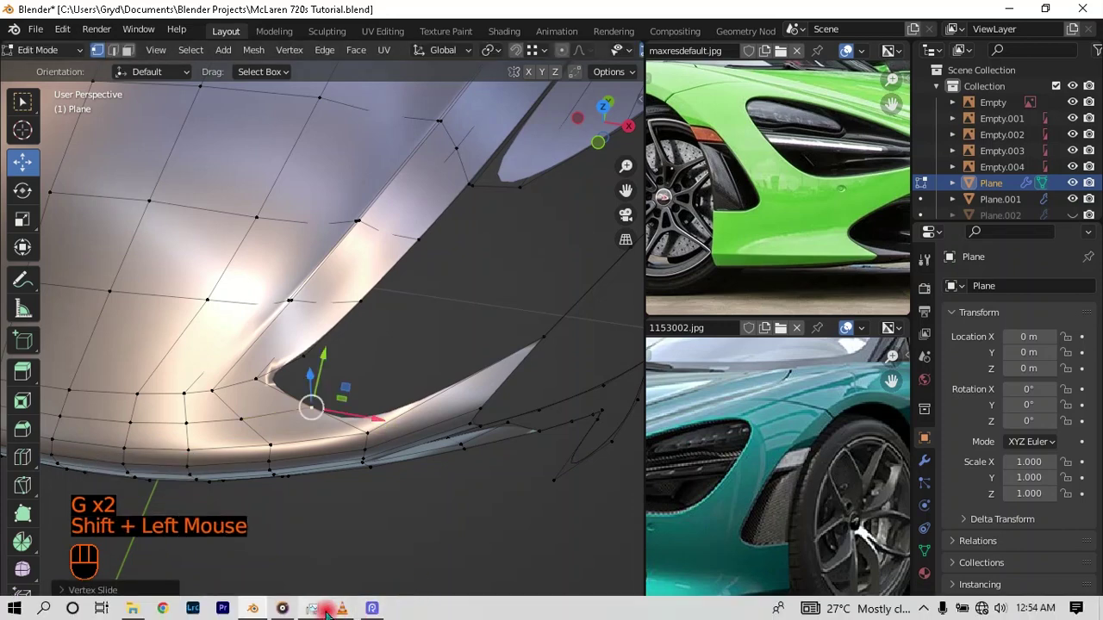
mouse_move(344, 609)
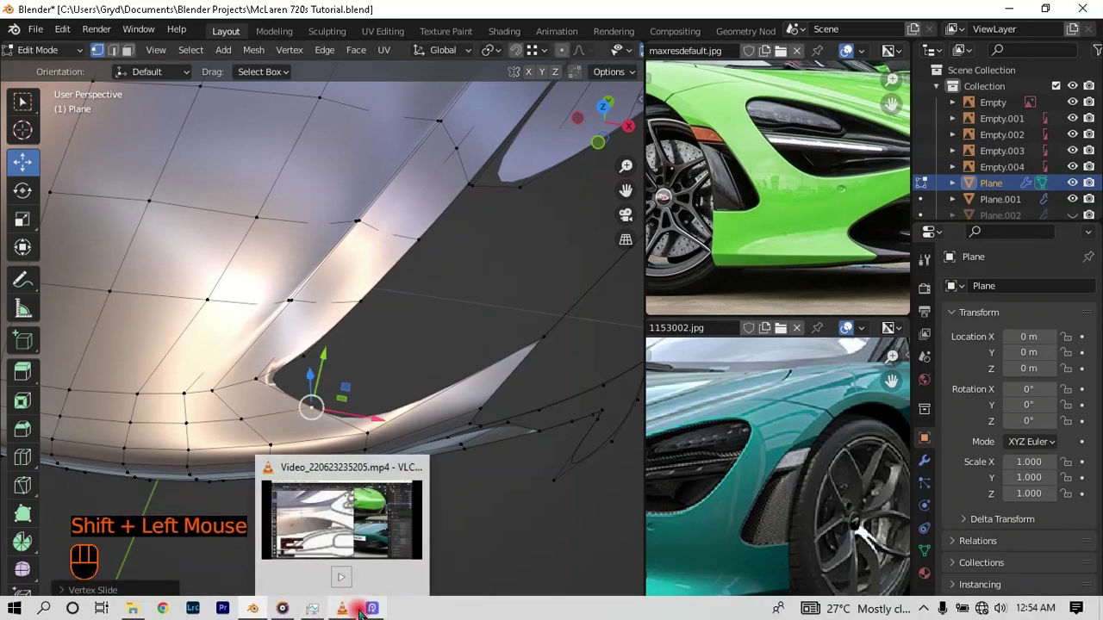
click(345, 609)
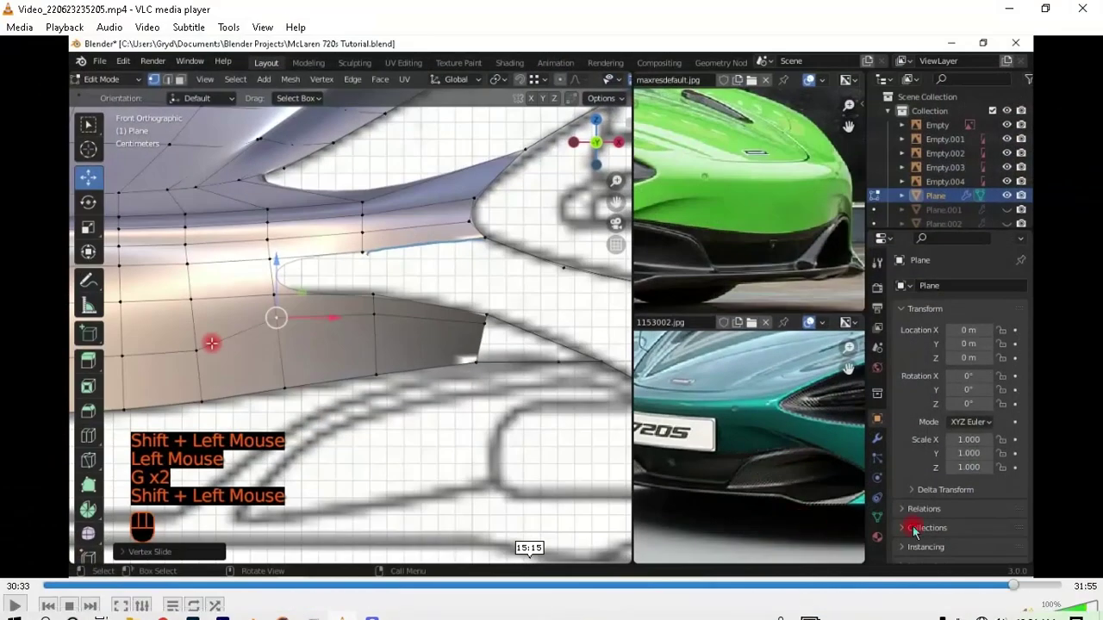
click(1006, 10)
- Select the edge loop running from the nose opening's inner tip across the nose strip and dissolve its edges
double_click(281, 406)
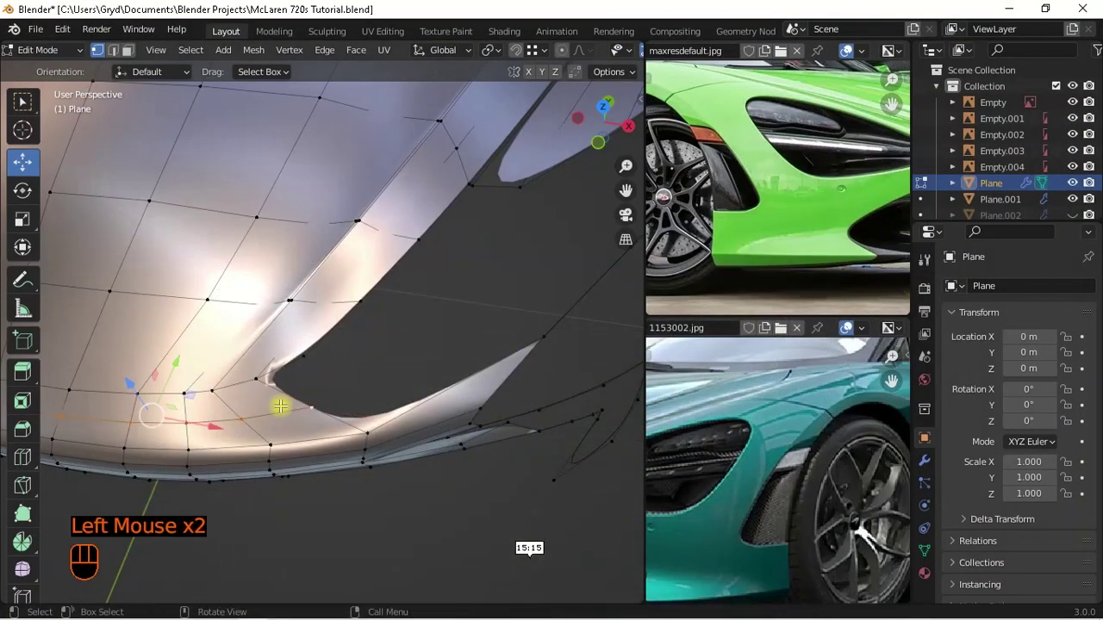
key(x)
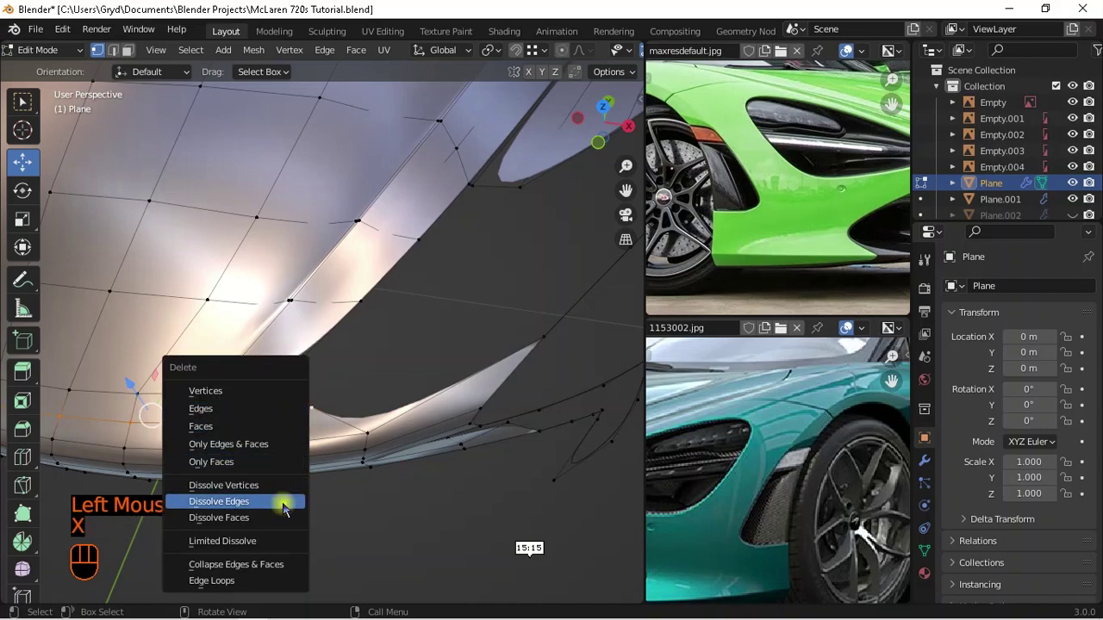
click(283, 503)
- Fill one long narrow face between the two rear outline vertices and the two vertices at the lower intake's rear corner in the right view
scroll(449, 465, down, 2)
middle_drag(449, 464, 483, 369)
scroll(458, 382, down, 1)
scroll(482, 369, up, 2)
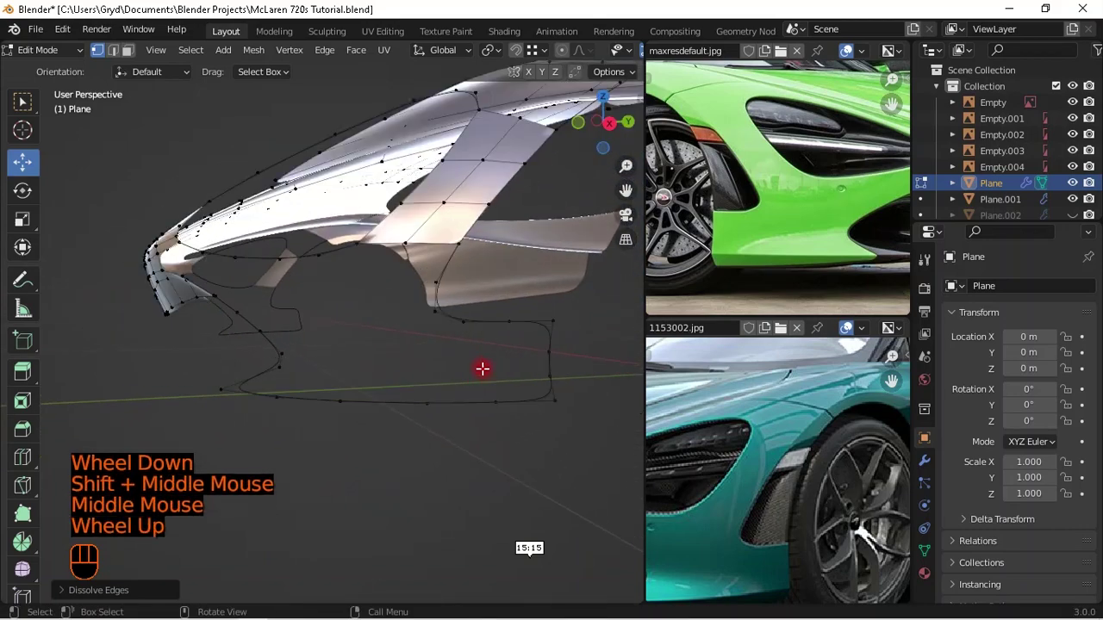
key(KP_3)
scroll(480, 364, up, 3)
drag(532, 319, 473, 364)
shift+middle_drag(408, 393, 408, 382)
scroll(362, 362, up, 1)
shift+click(318, 341)
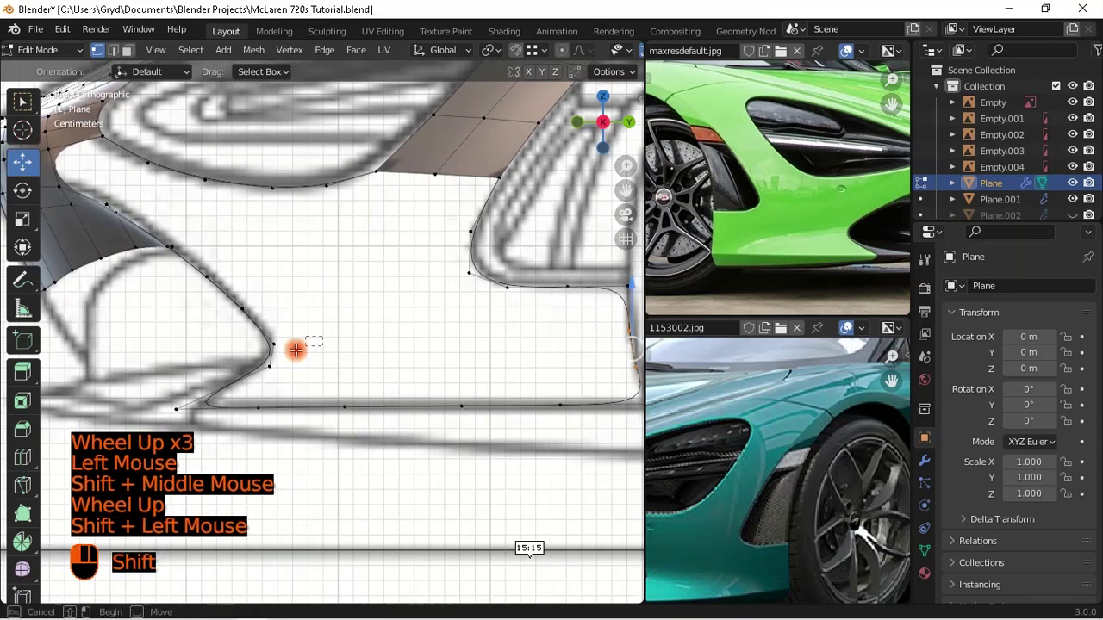
scroll(320, 373, down, 1)
key(f)
- Divide the long narrow side face with four evenly spaced loop cuts
scroll(319, 374, down, 1)
middle_drag(320, 374, 523, 413)
scroll(483, 389, down, 1)
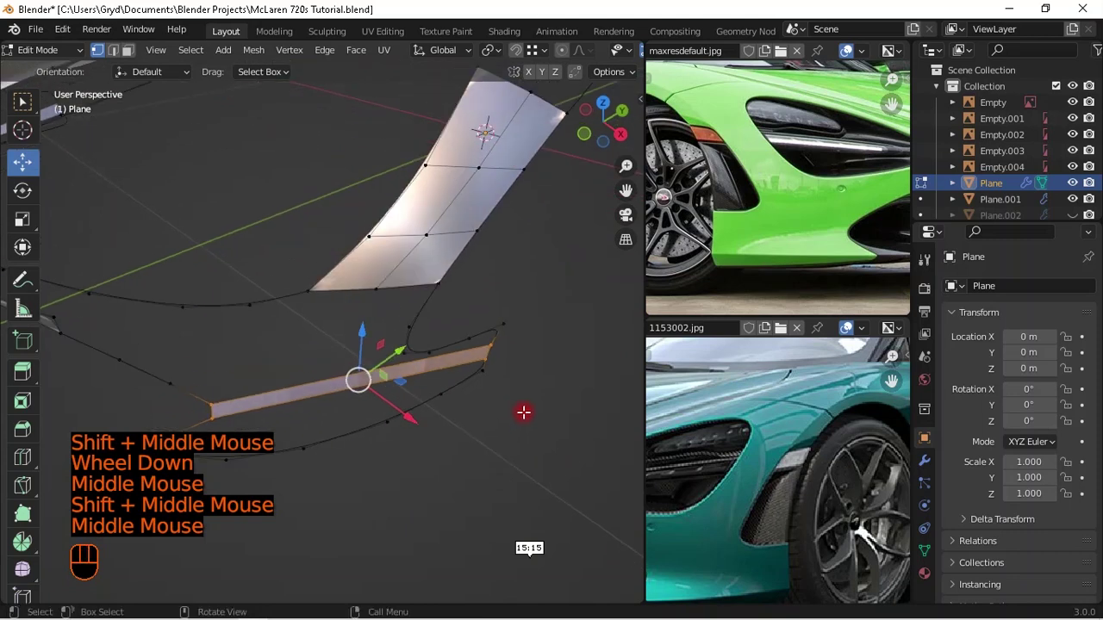
key(ctrl)
key(ctrl+r)
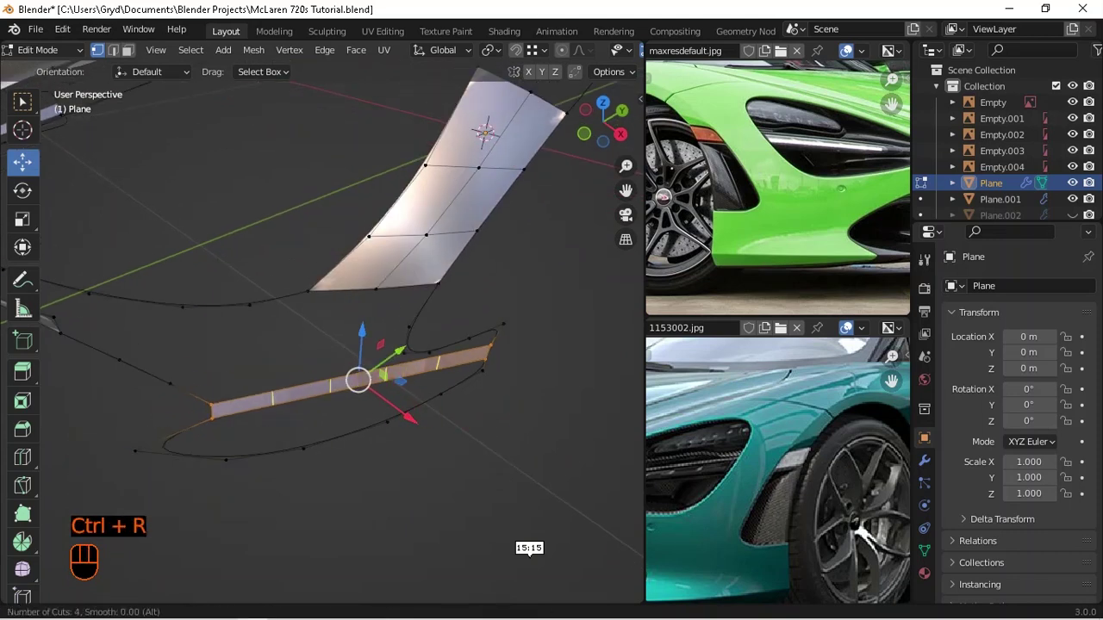
right_click(382, 383)
click(255, 466)
click(292, 465)
click(372, 446)
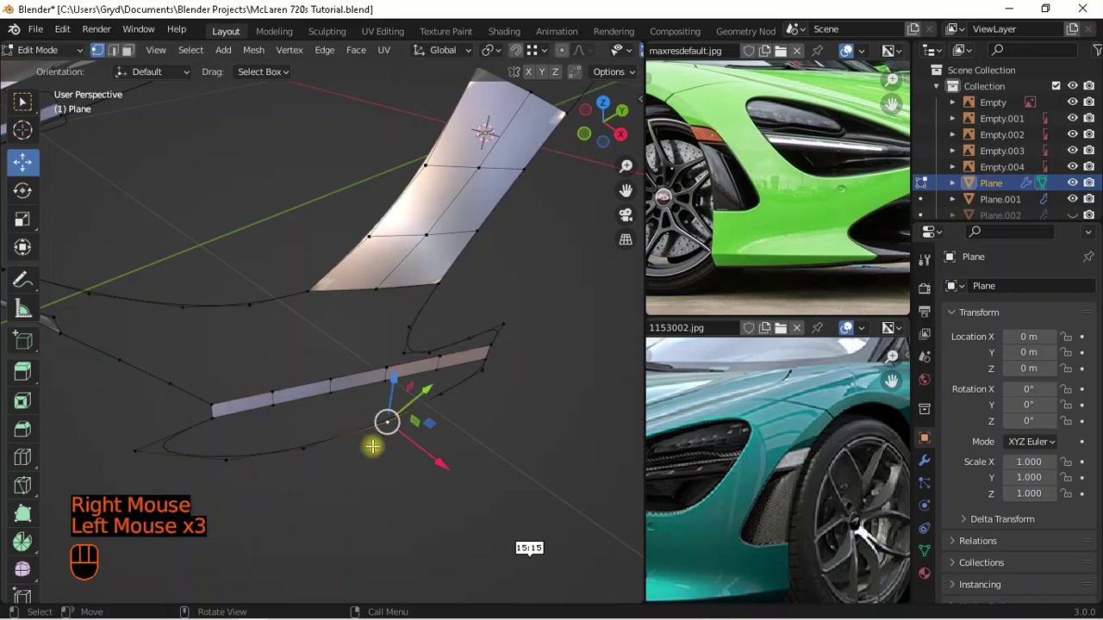
scroll(440, 397, up, 1)
middle_drag(439, 398, 422, 399)
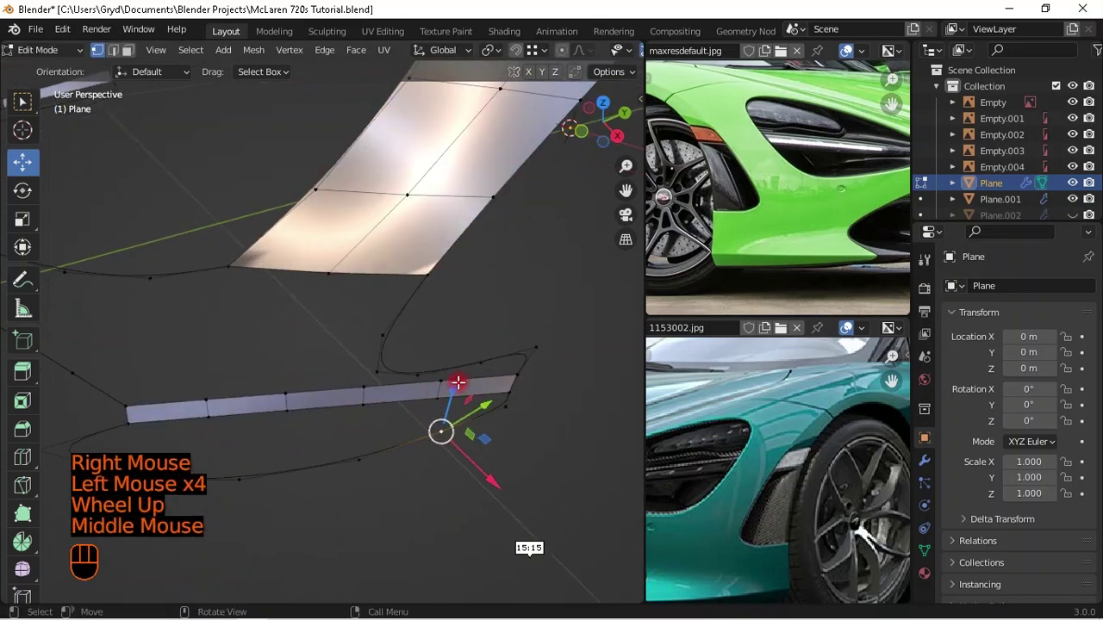
click(434, 407)
key(ctrl+z)
- Select the rearmost cut edge of the side strip and move it outward in the front view
click(440, 390)
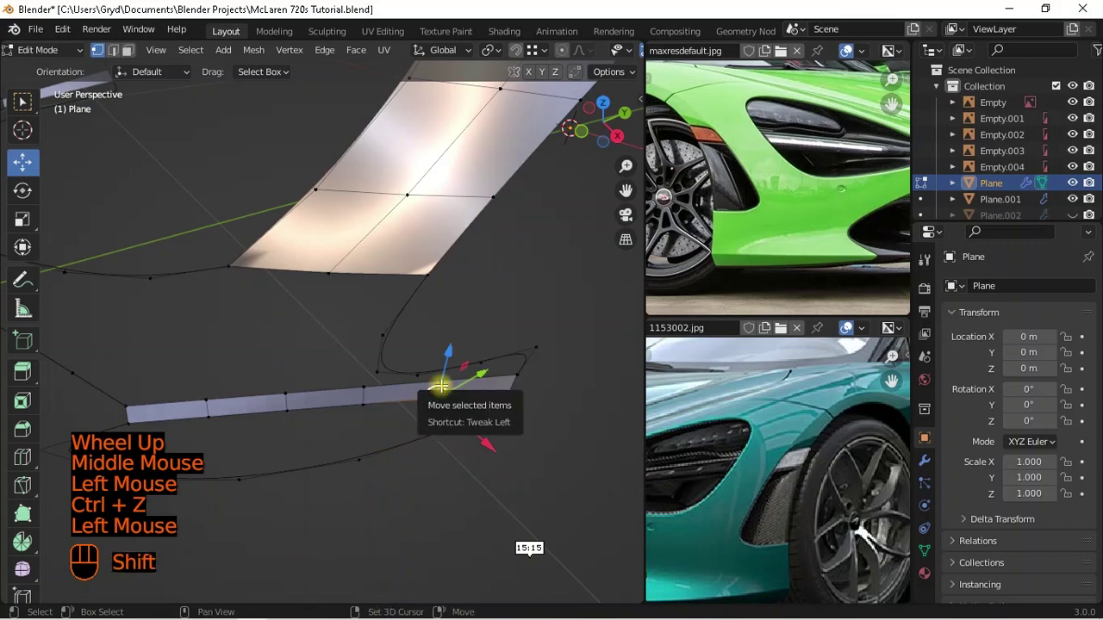
shift+click(440, 386)
key(KP_1)
scroll(569, 273, up, 1)
shift+middle_drag(569, 273, 411, 374)
scroll(411, 374, up, 1)
drag(411, 374, 443, 347)
- Move the third cut edge from the strip's front outward along X by about 0.016 m, comparing with the teal reference photo
scroll(443, 387, down, 1)
middle_drag(443, 387, 380, 445)
scroll(379, 446, up, 1)
scroll(837, 427, down, 1)
scroll(838, 427, down, 1)
middle_drag(837, 427, 748, 458)
scroll(758, 451, up, 1)
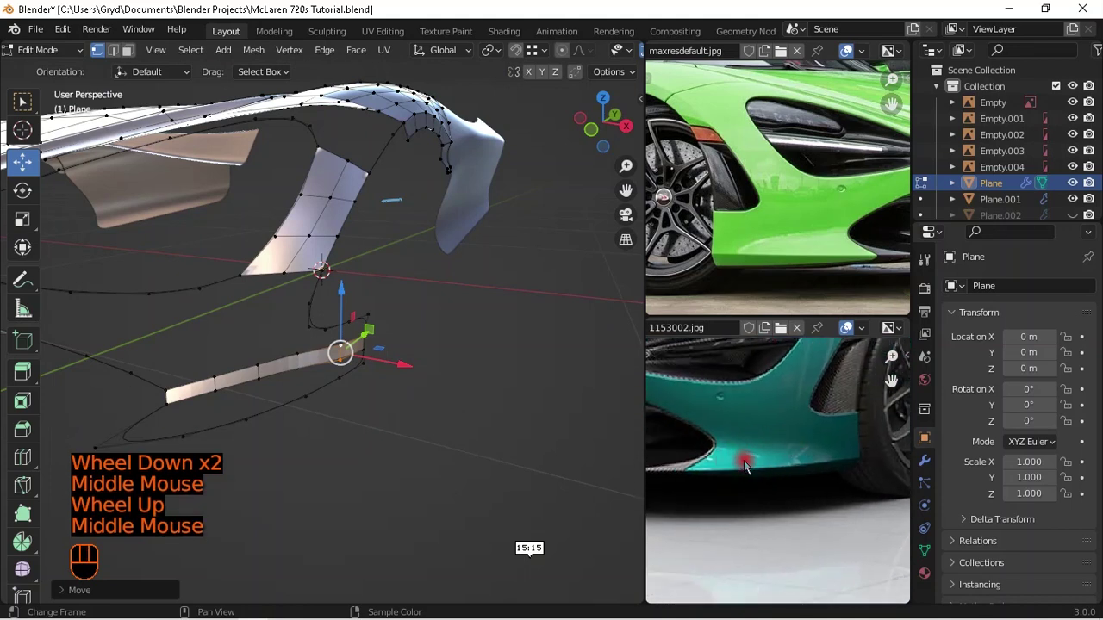
middle_drag(429, 374, 438, 407)
middle_drag(284, 341, 288, 388)
scroll(302, 423, up, 2)
drag(287, 392, 329, 417)
shift+drag(341, 414, 346, 416)
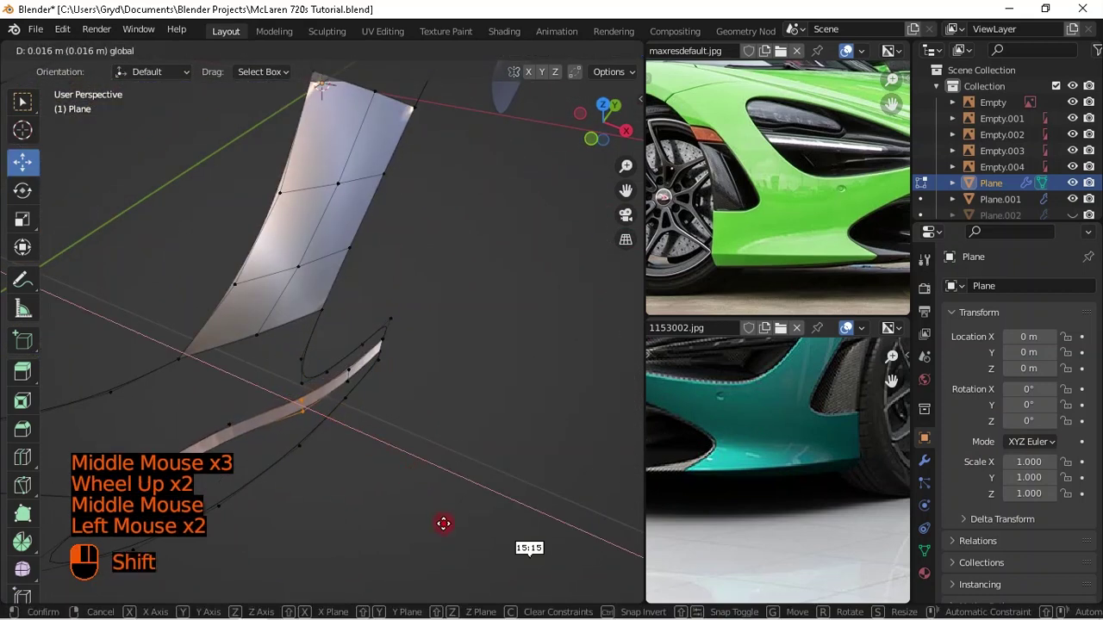
drag(443, 523, 443, 523)
- Move the second and first cut edges from the strip's front outward along X to continue the curve
shift+middle_drag(301, 448, 344, 328)
click(346, 399)
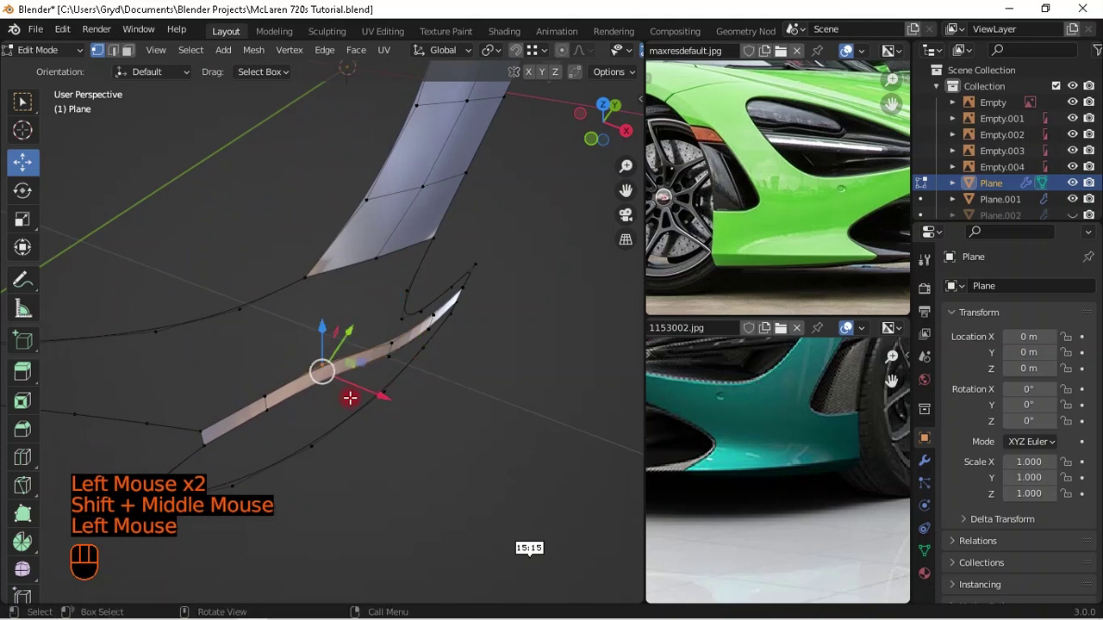
shift+drag(373, 394, 410, 431)
click(308, 426)
middle_drag(308, 431, 381, 431)
click(382, 431)
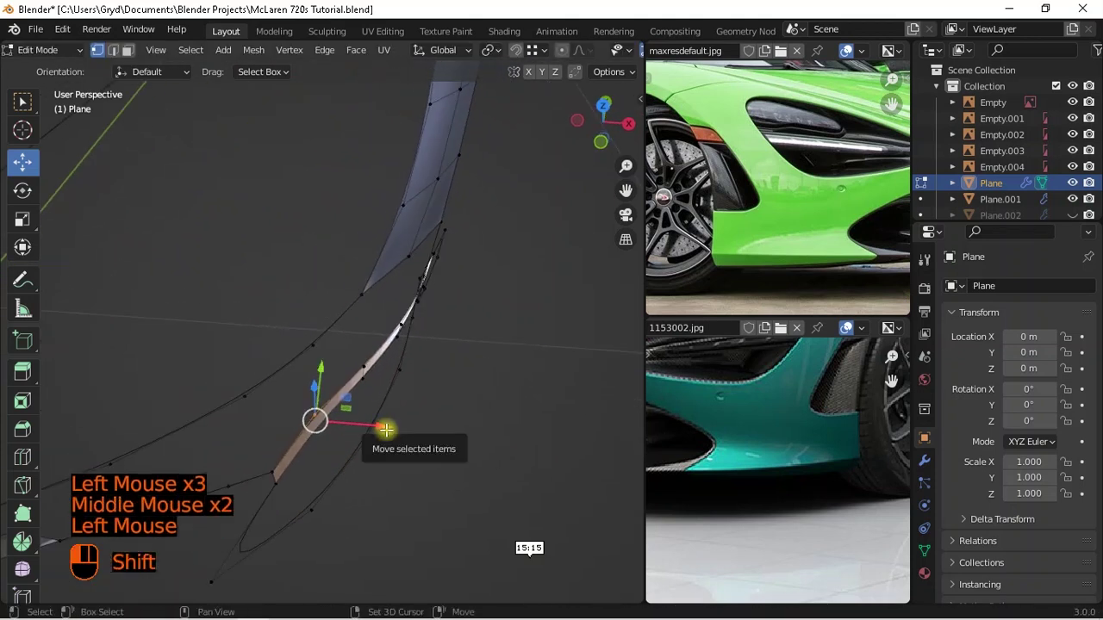
drag(380, 436, 374, 399)
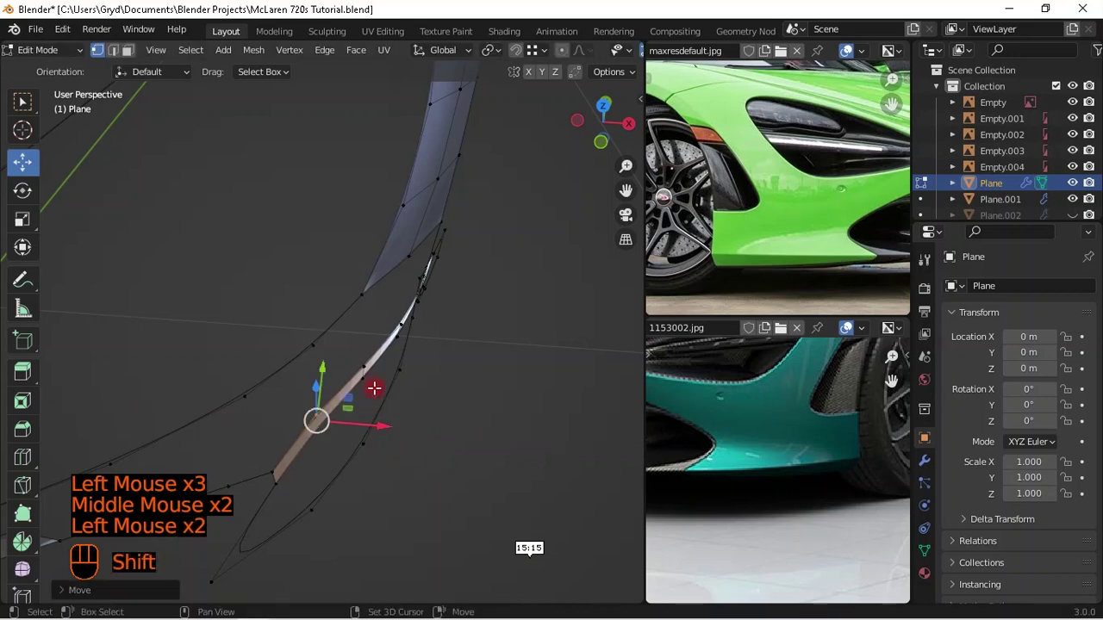
- Readjust the second and third cut edges and the strip's rear portion along X to smooth its curvature
shift+click(362, 372)
click(391, 383)
middle_drag(387, 379, 376, 308)
click(387, 321)
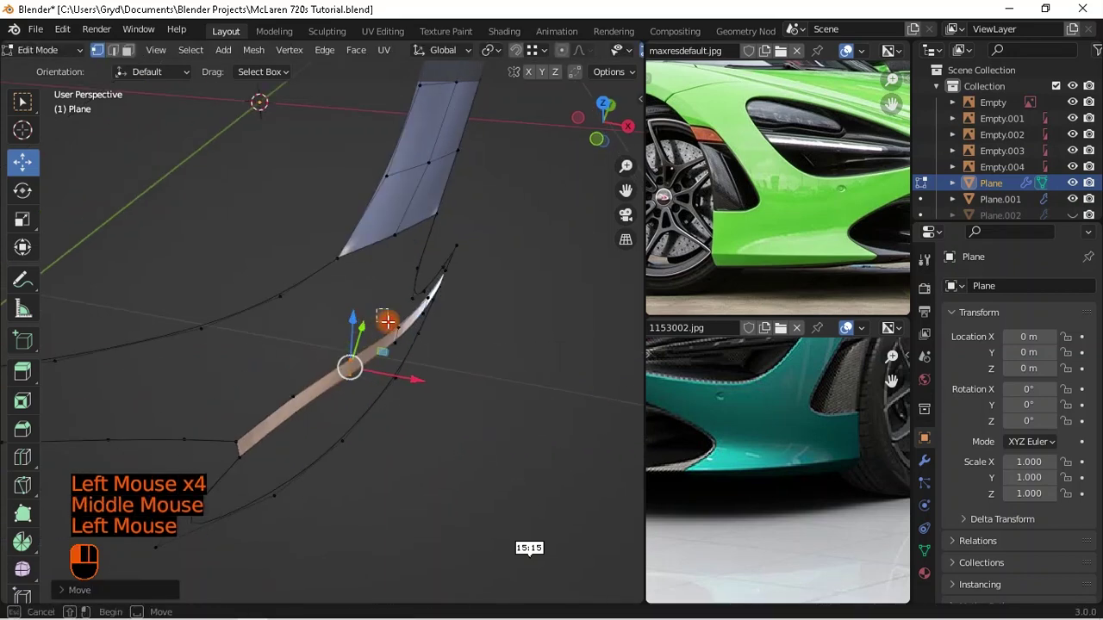
drag(396, 358, 399, 367)
click(434, 334)
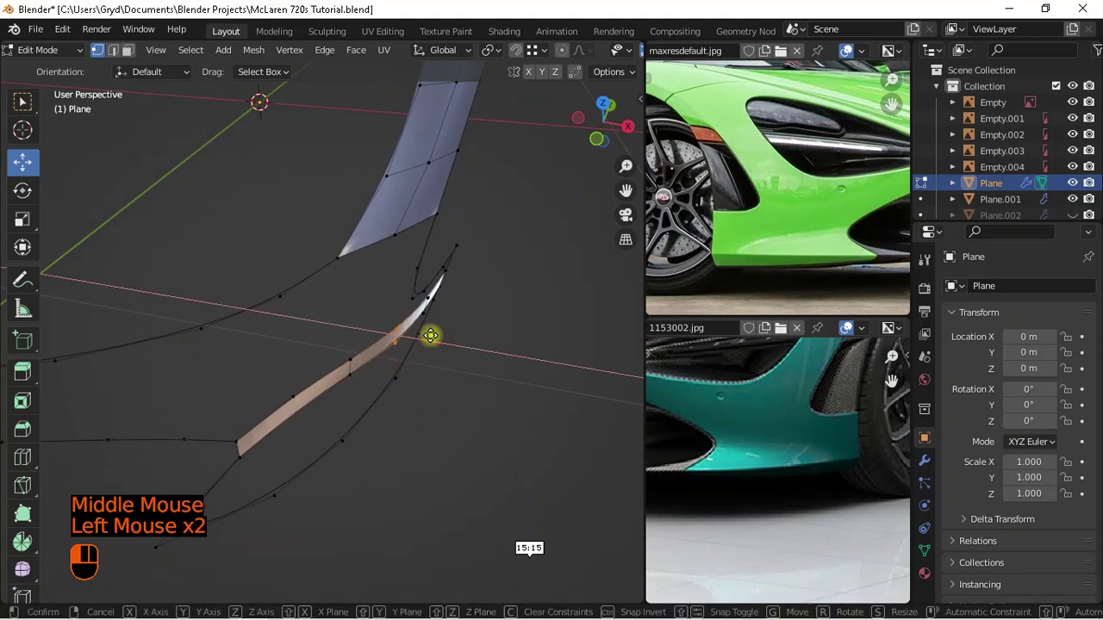
middle_drag(423, 337, 498, 346)
click(386, 334)
shift+click(431, 320)
drag(496, 335, 495, 328)
- Fill five faces between the side strip's lower edge and the lower outline curve
scroll(445, 406, down, 3)
middle_drag(445, 406, 375, 374)
click(389, 335)
ctrl+click(416, 396)
scroll(416, 396, up, 1)
key(f)
ctrl+drag(561, 296, 438, 431)
key(f)
key(f)
key(f)
key(f)
- In the right view, slide the rearmost cut's upper vertex slightly toward the wheel along the strip's top edge
middle_drag(439, 429, 417, 298)
click(413, 302)
ctrl+click(430, 297)
key(KP_3)
scroll(432, 314, up, 2)
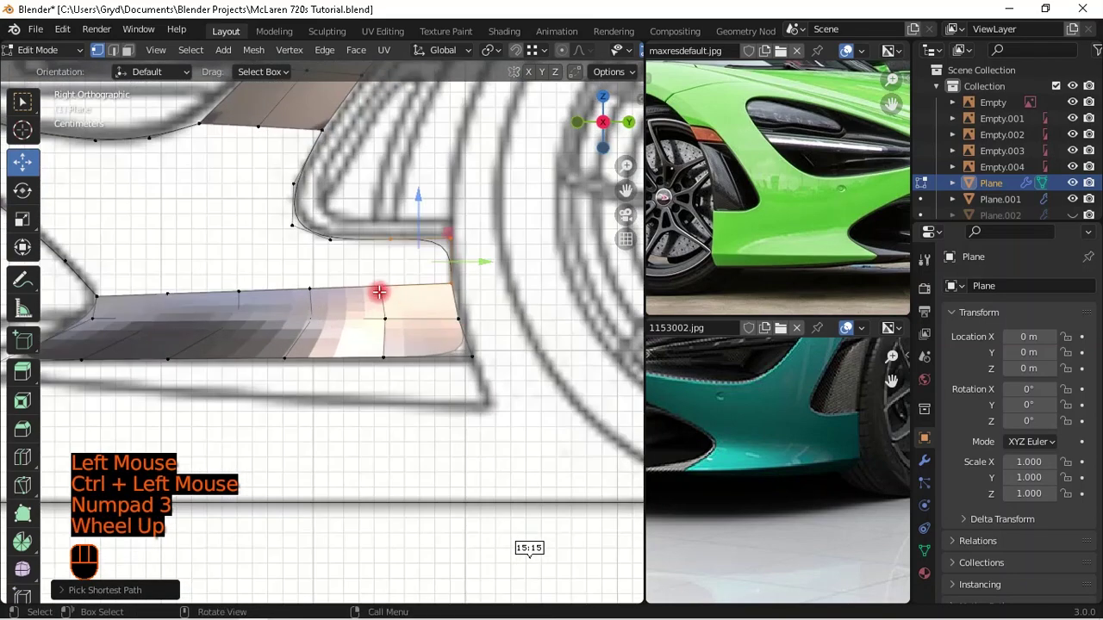
click(381, 292)
key(g)
key(g)
shift+click(367, 287)
- Slide the next two vertices forward on the strip's top edge slightly toward the wheel
click(301, 284)
key(g)
key(g)
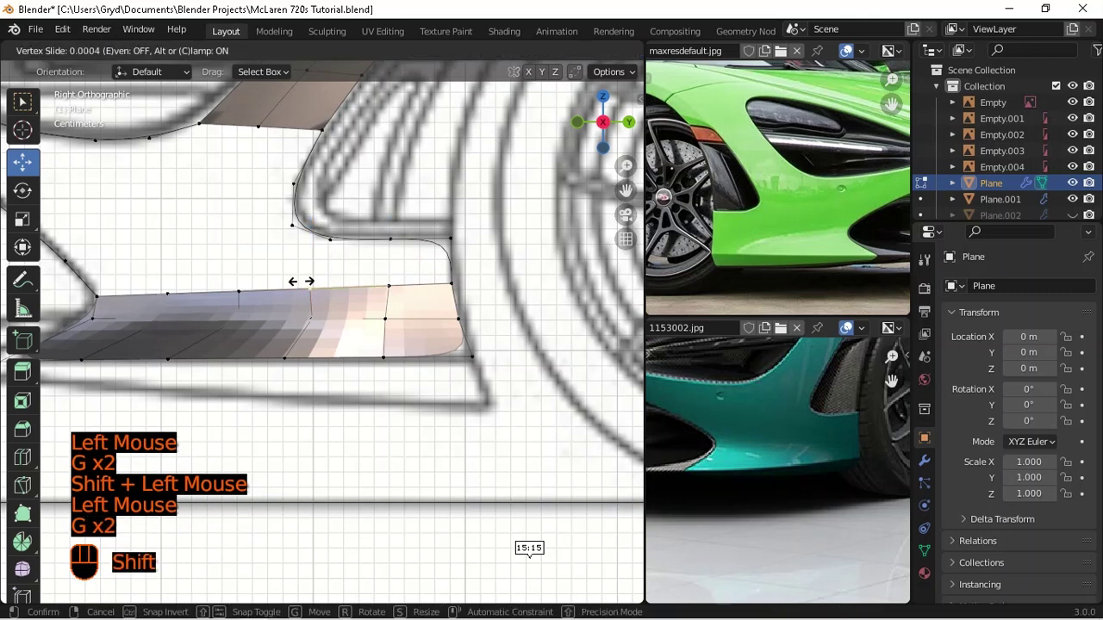
shift+click(333, 296)
click(235, 291)
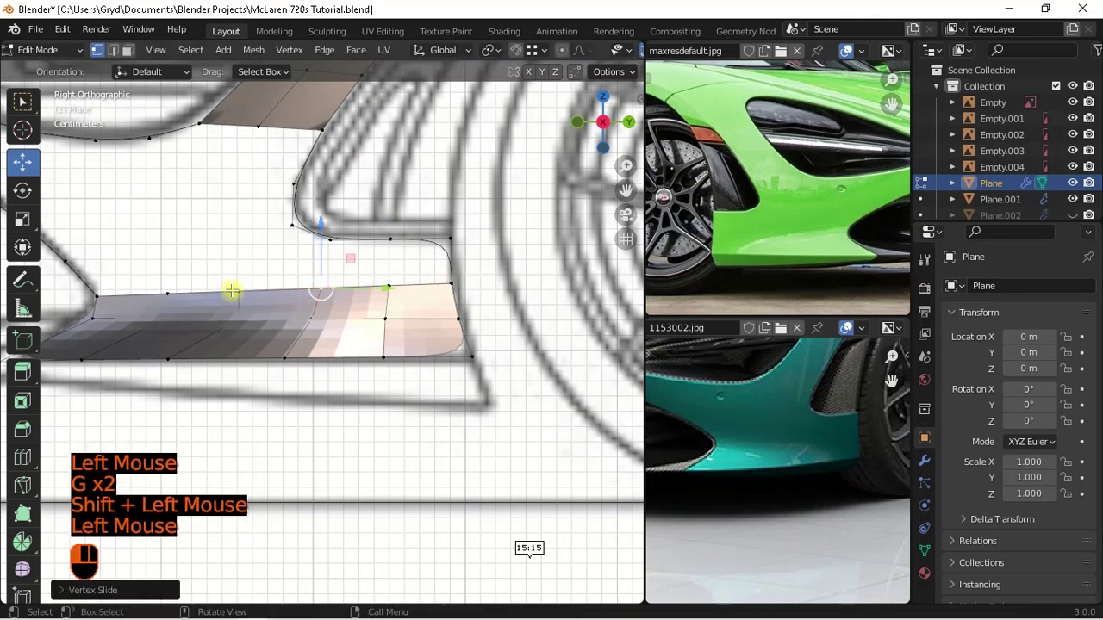
key(g)
key(g)
shift+click(291, 295)
- Fill the rear face between the side intake's lower edge and the strip, and extend the fill forward with two more faces
click(395, 237)
ctrl+click(450, 234)
key(f)
ctrl+click(434, 301)
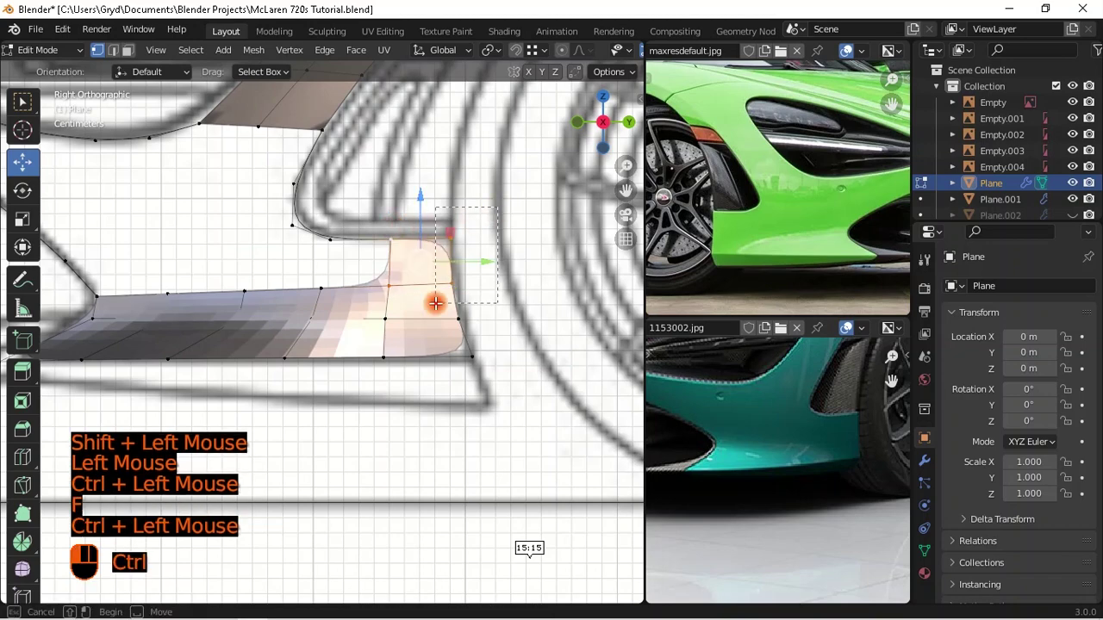
scroll(425, 316, down, 2)
shift+middle_drag(426, 315, 446, 395)
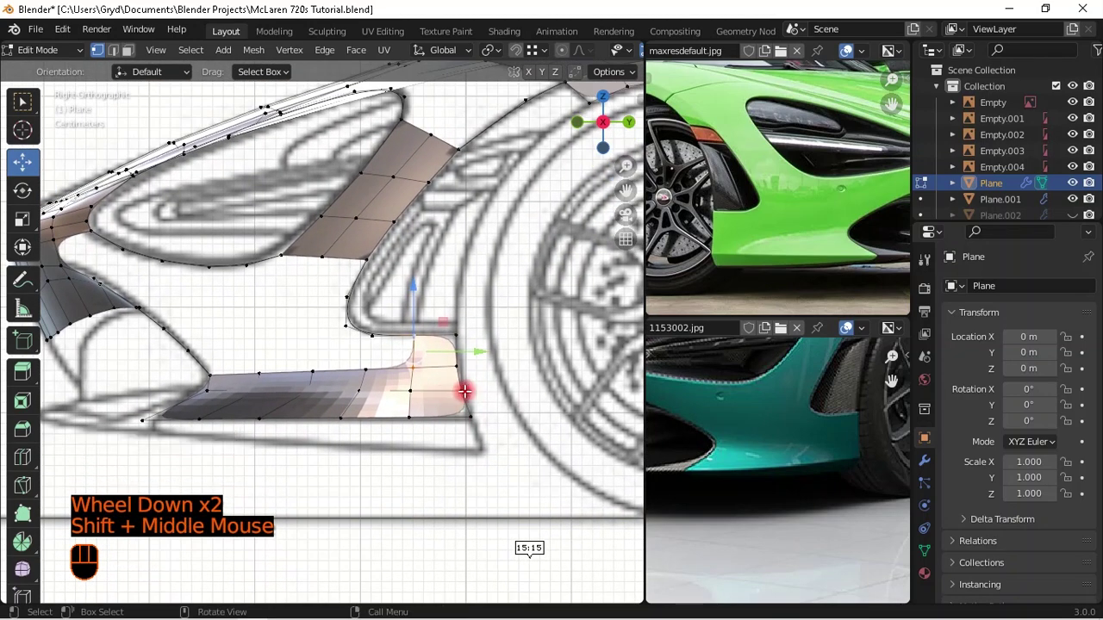
key(f)
key(f)
- In the front view, fill the inner end of the gap below the headlight's inner corner and keep only the new face's outer edge selected
shift+middle_drag(382, 316, 430, 338)
middle_drag(215, 328, 357, 419)
scroll(387, 330, up, 1)
scroll(387, 330, down, 1)
key(KP_1)
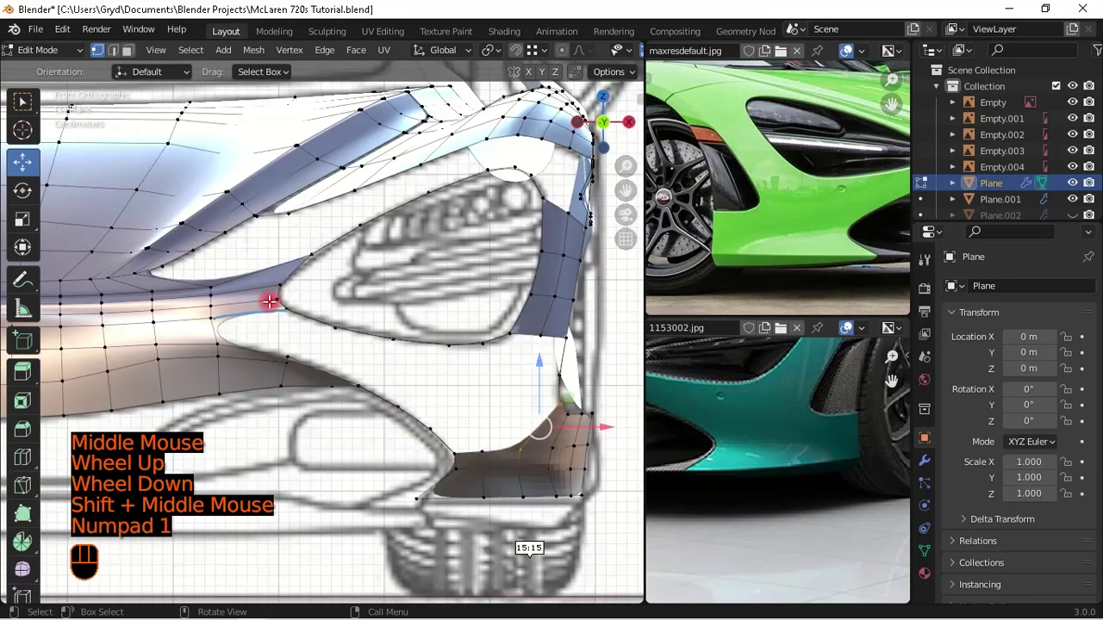
click(289, 317)
ctrl+click(290, 325)
click(290, 330)
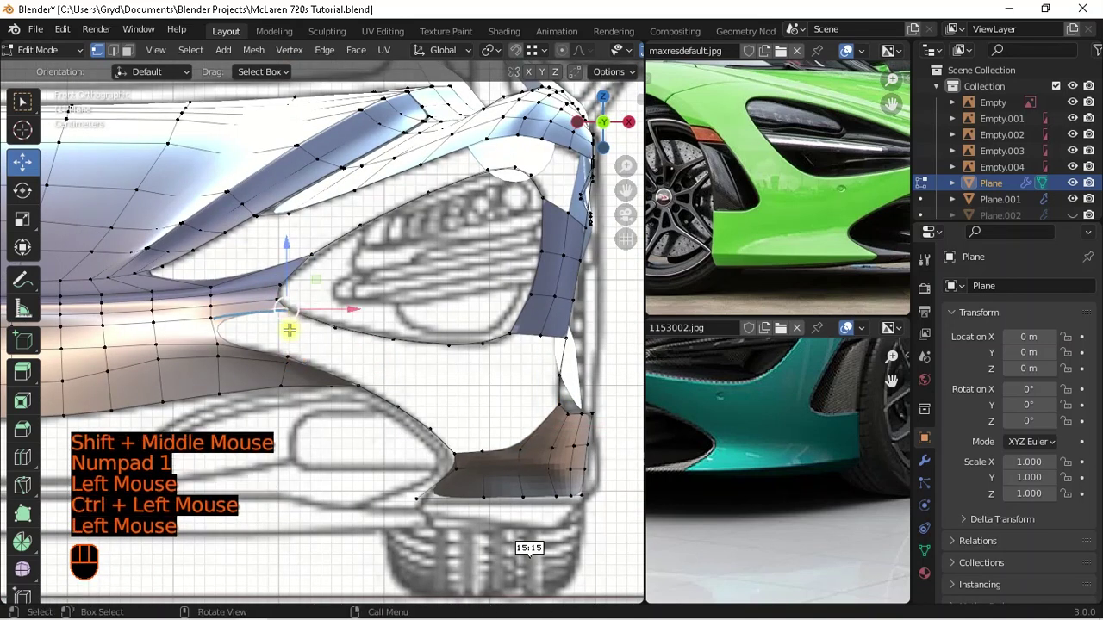
ctrl+click(289, 339)
scroll(301, 332, up, 1)
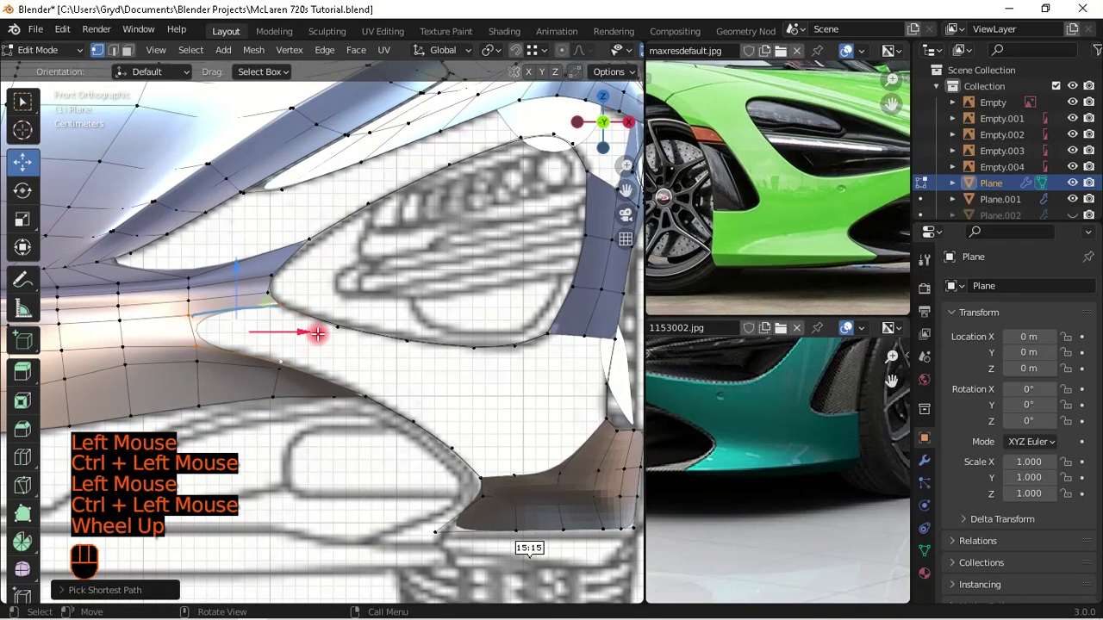
key(f)
ctrl+click(254, 419)
scroll(336, 417, down, 1)
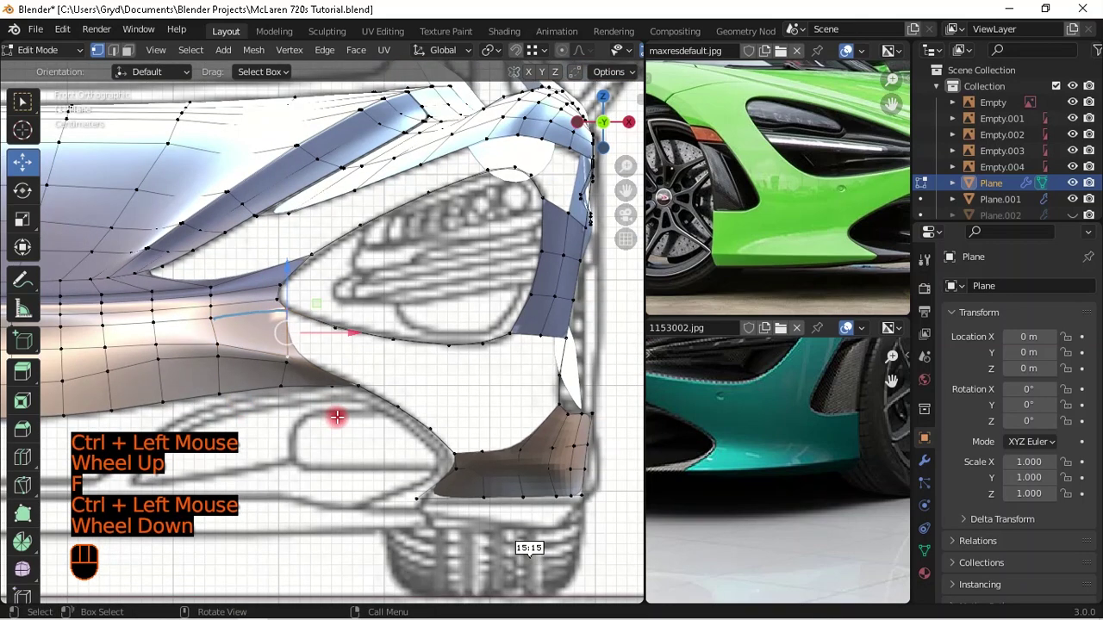
- Fill the gap below the side intake with successive faces from its inner end and join them to the front of the lower strip
key(f)
key(f)
key(f)
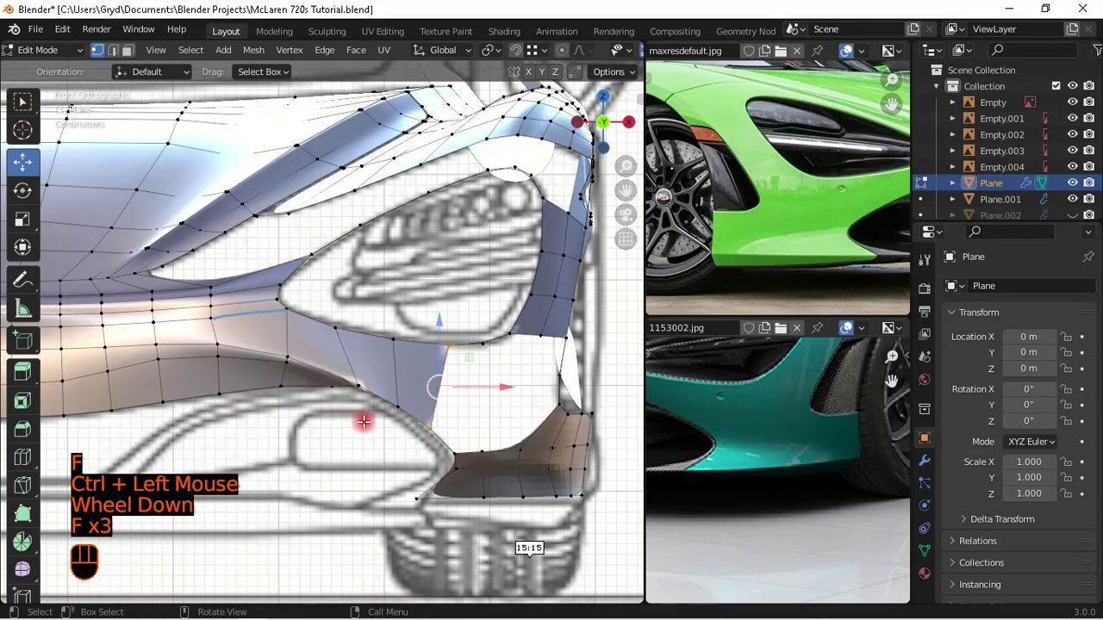
key(f)
middle_drag(443, 423, 485, 423)
scroll(529, 467, down, 1)
key(f)
shift+middle_drag(548, 448, 476, 327)
click(476, 327)
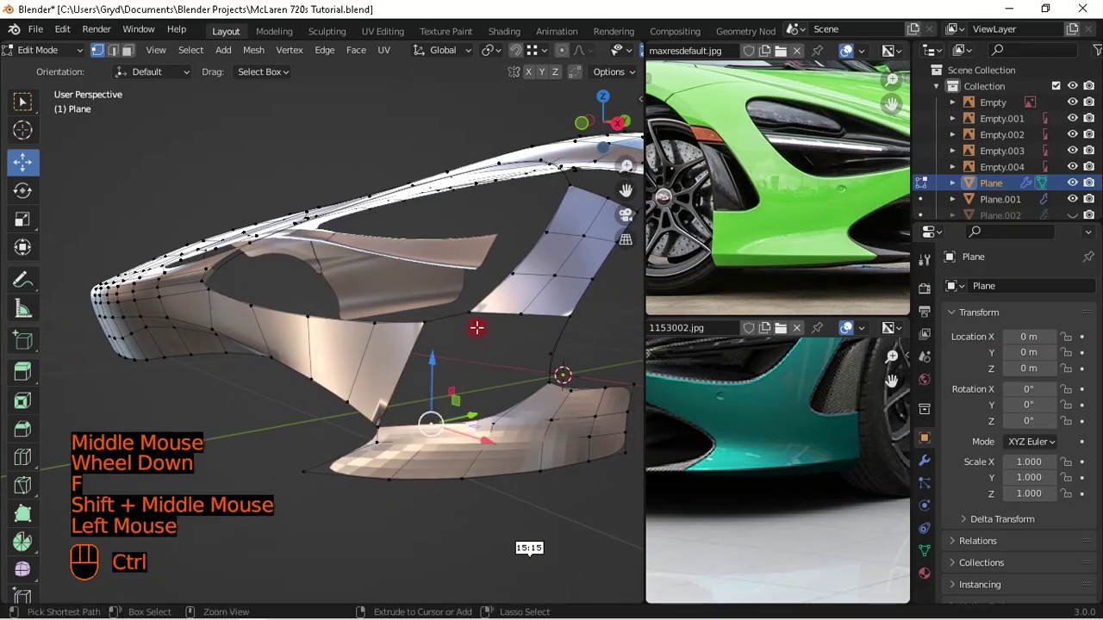
ctrl+click(469, 365)
key(f)
- Select the whole mesh and recalculate its normals to face outward
middle_drag(545, 394, 462, 381)
key(a)
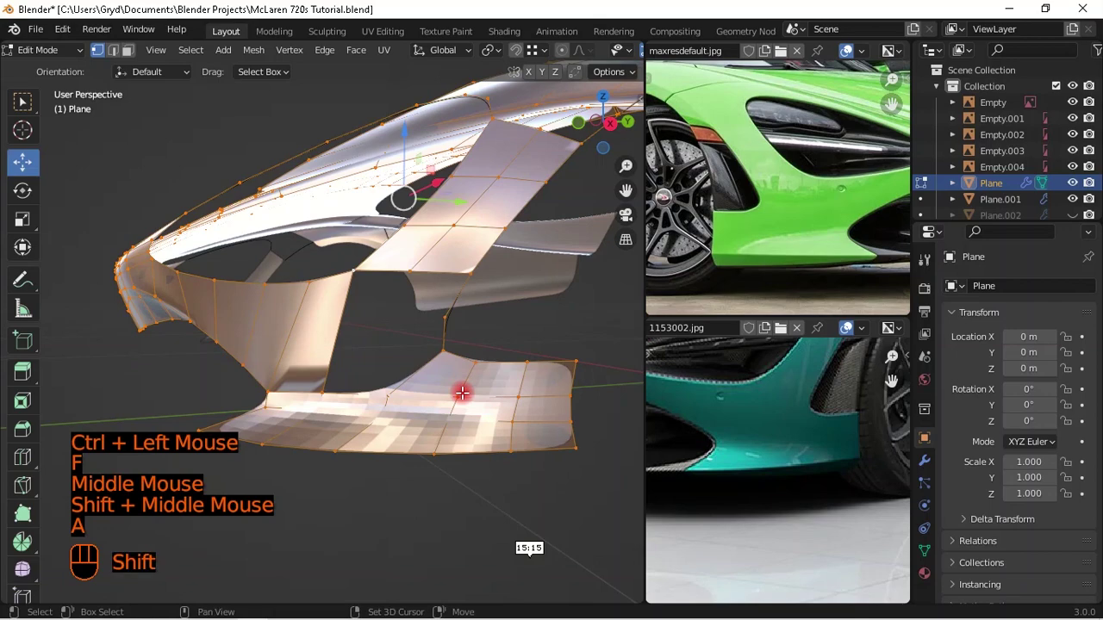
key(shift+n)
scroll(448, 389, down, 1)
middle_drag(436, 389, 460, 340)
click(423, 457)
scroll(448, 439, up, 1)
middle_drag(465, 435, 460, 352)
scroll(395, 346, up, 1)
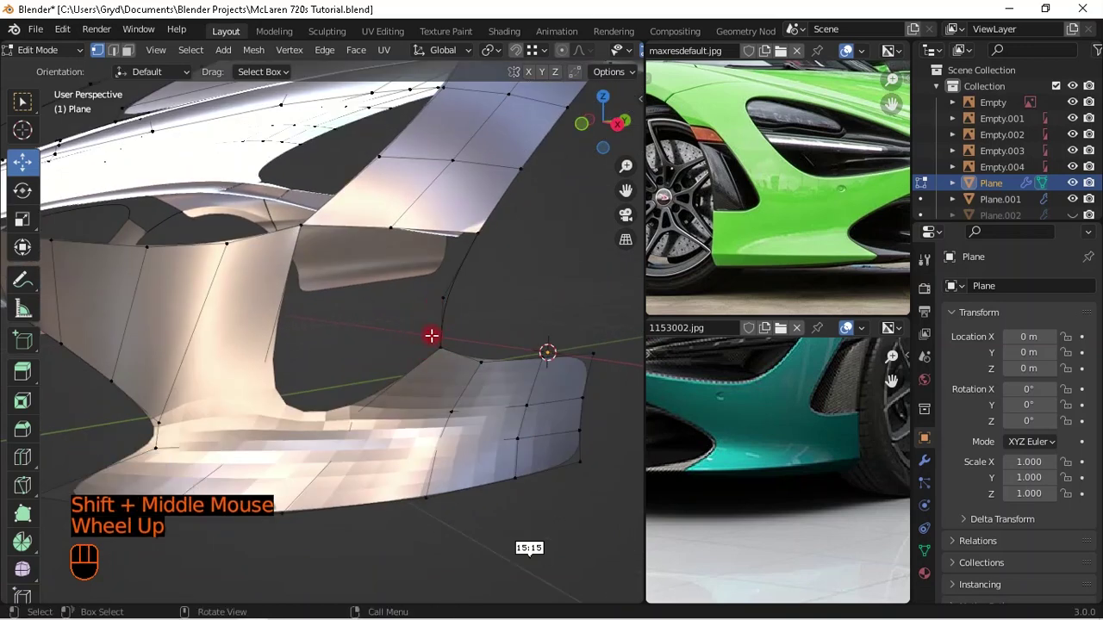
- Add one centred loop cut lengthwise through the nose strip and the new faces below the side intake
scroll(208, 343, down, 1)
shift+middle_drag(209, 344, 322, 353)
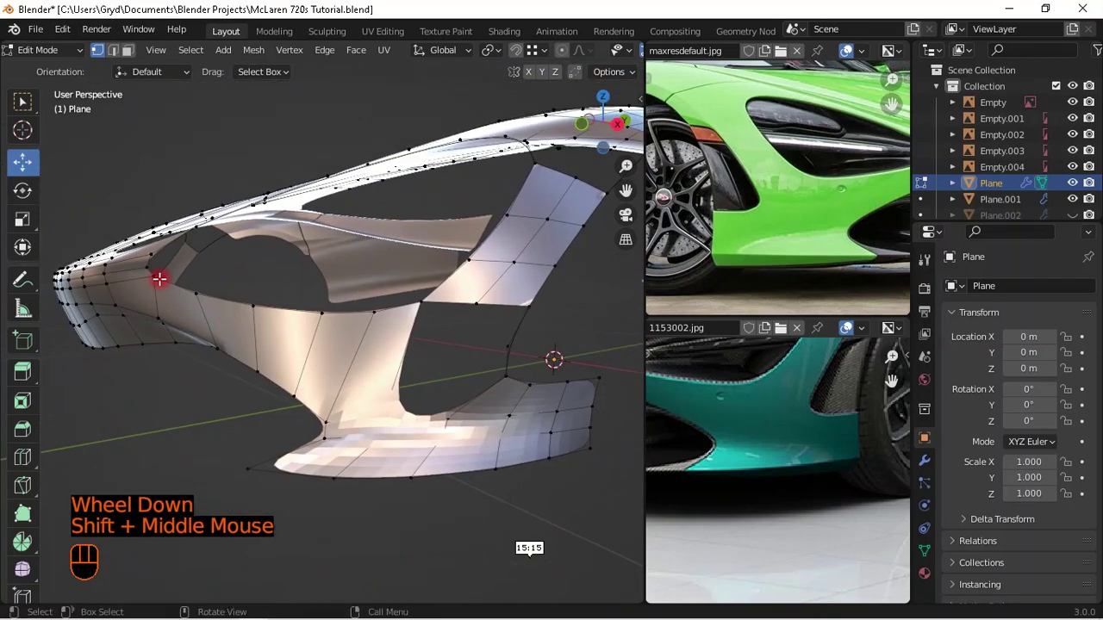
scroll(285, 356, down, 1)
middle_drag(286, 356, 365, 387)
key(ctrl+r)
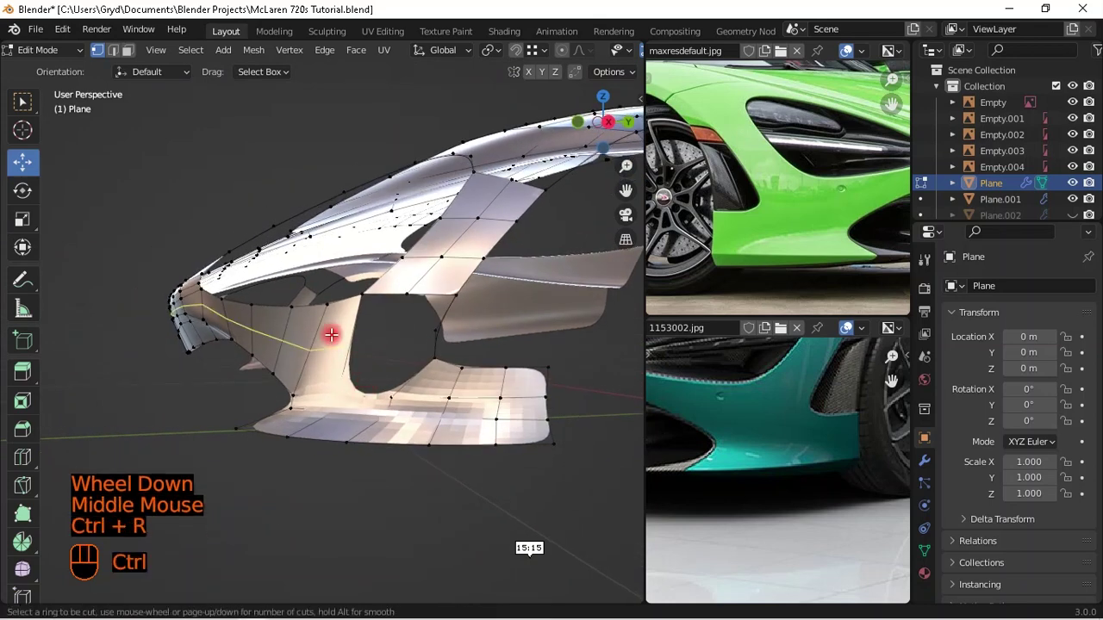
click(337, 329)
right_click(381, 353)
middle_drag(381, 353, 431, 369)
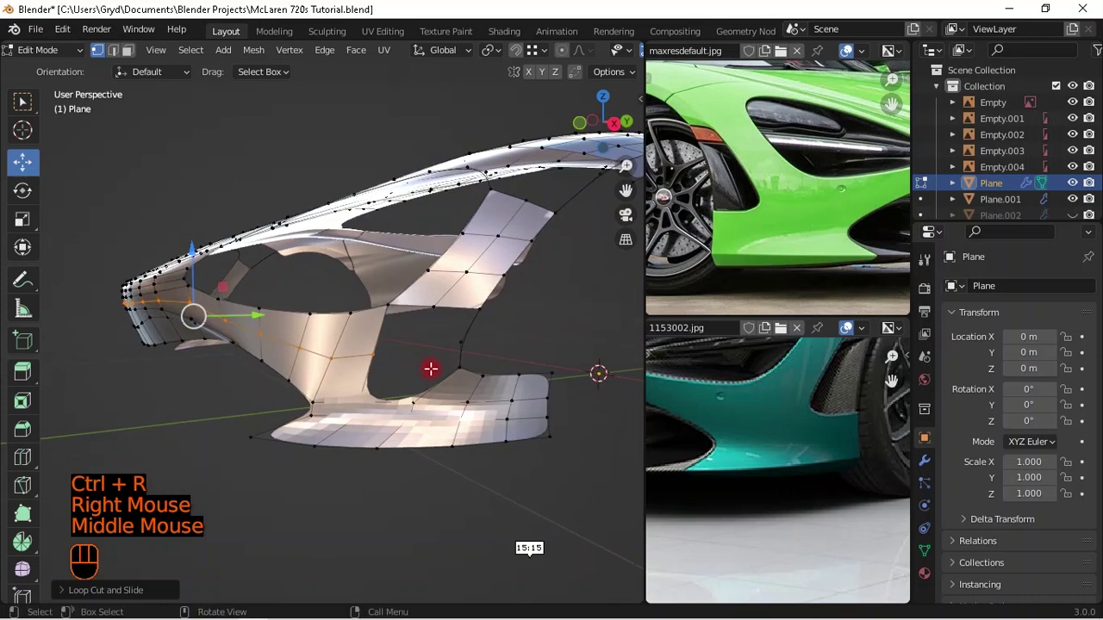
- Slide the middle vertex on the side panel's lower edge slightly toward the wheel
scroll(465, 315, up, 1)
click(462, 303)
key(g)
key(g)
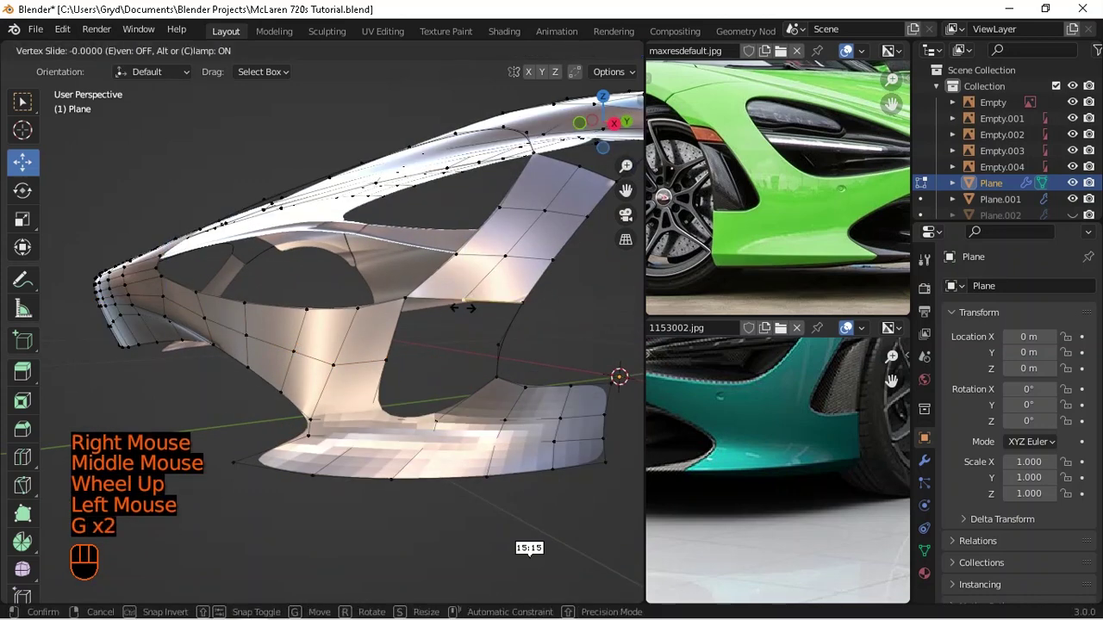
shift+click(476, 320)
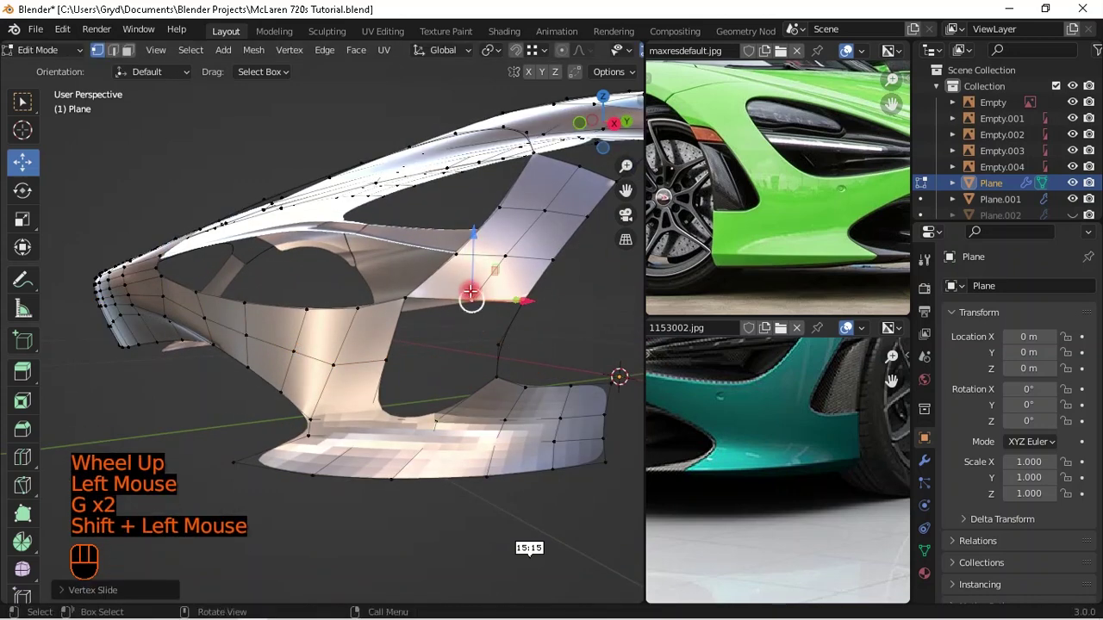
shift+click(428, 416)
key(f)
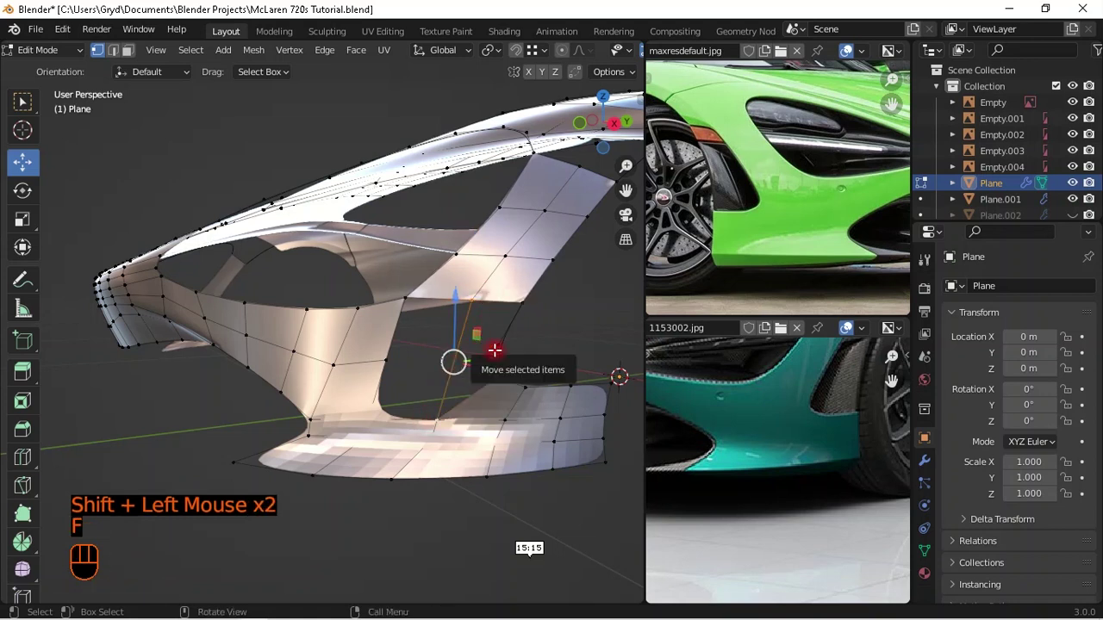
scroll(483, 360, up, 2)
key(ctrl+z)
- Fill the opening between the side panel's lower edge and the lower strip with two faces
shift+middle_drag(519, 369, 542, 449)
scroll(452, 343, down, 2)
middle_drag(474, 407, 452, 371)
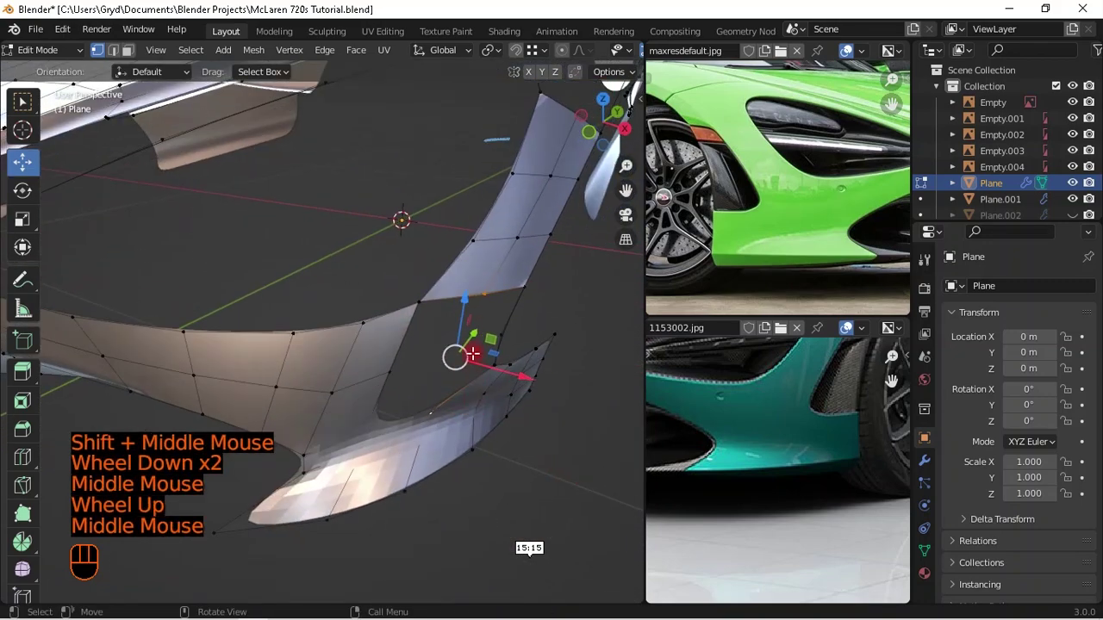
click(450, 370)
ctrl+click(474, 290)
key(f)
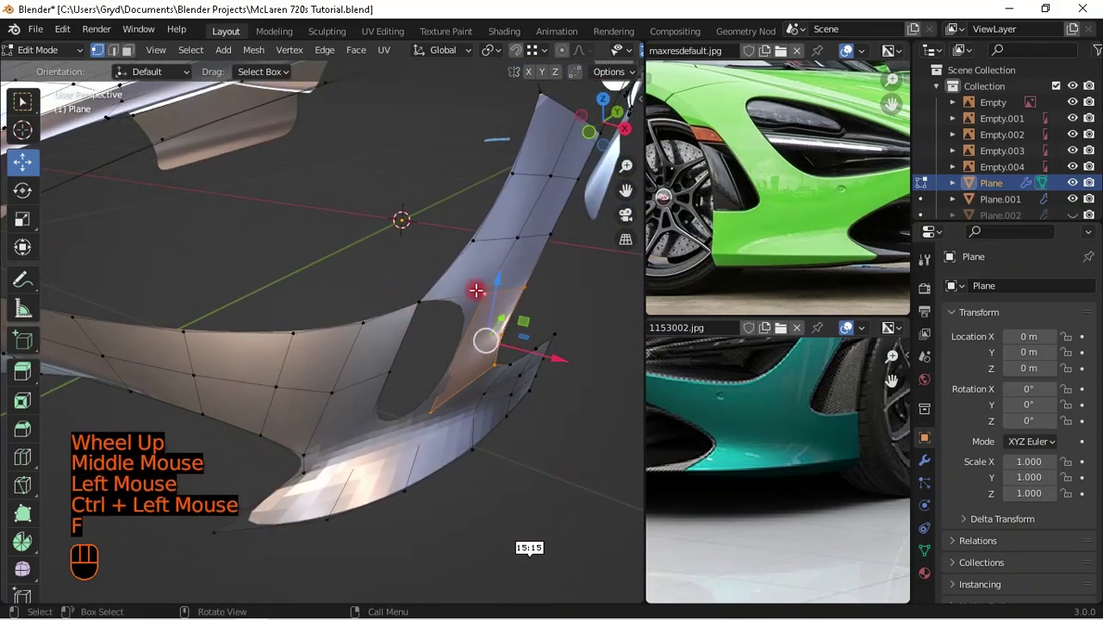
click(438, 416)
ctrl+click(393, 362)
ctrl+click(427, 295)
key(f)
- Connect two opposite vertices across the newly filled faces to continue the horizontal edge row toward the wheel
middle_drag(491, 356, 307, 399)
click(392, 388)
shift+click(289, 379)
middle_drag(416, 404, 530, 419)
key(j)
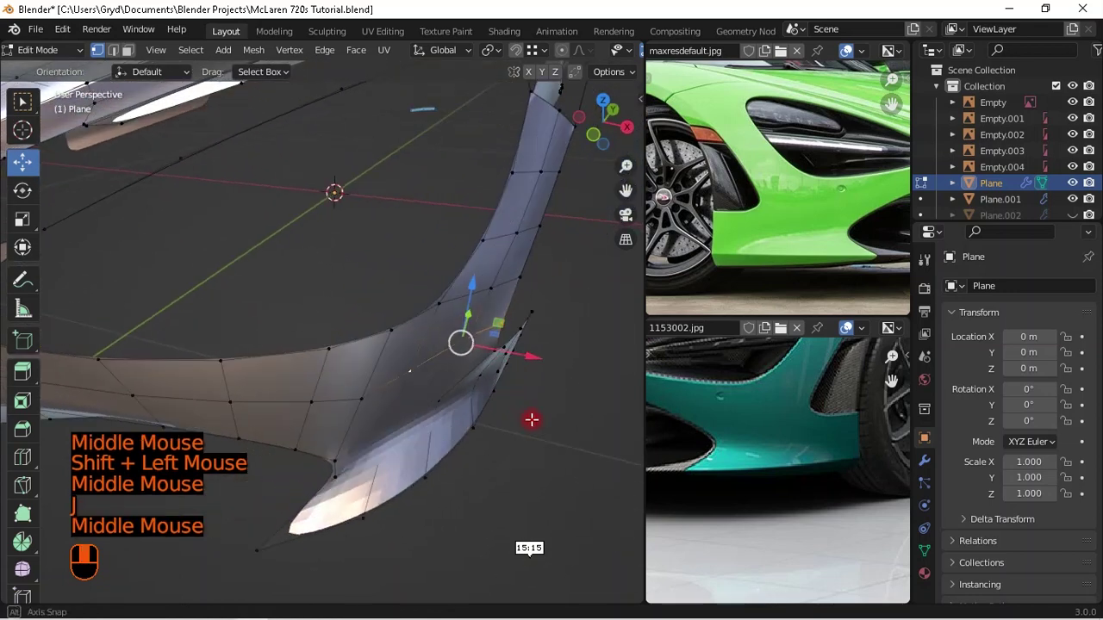
- Nudge the vertex where the new faces meet the lower strip into line with the surrounding curve, using wireframe display
scroll(505, 364, up, 2)
middle_drag(505, 364, 494, 315)
click(551, 316)
drag(551, 316, 522, 423)
click(449, 364)
middle_drag(522, 423, 229, 451)
key(shift+z)
key(shift+z)
key(shift+z)
click(237, 445)
shift+click(212, 427)
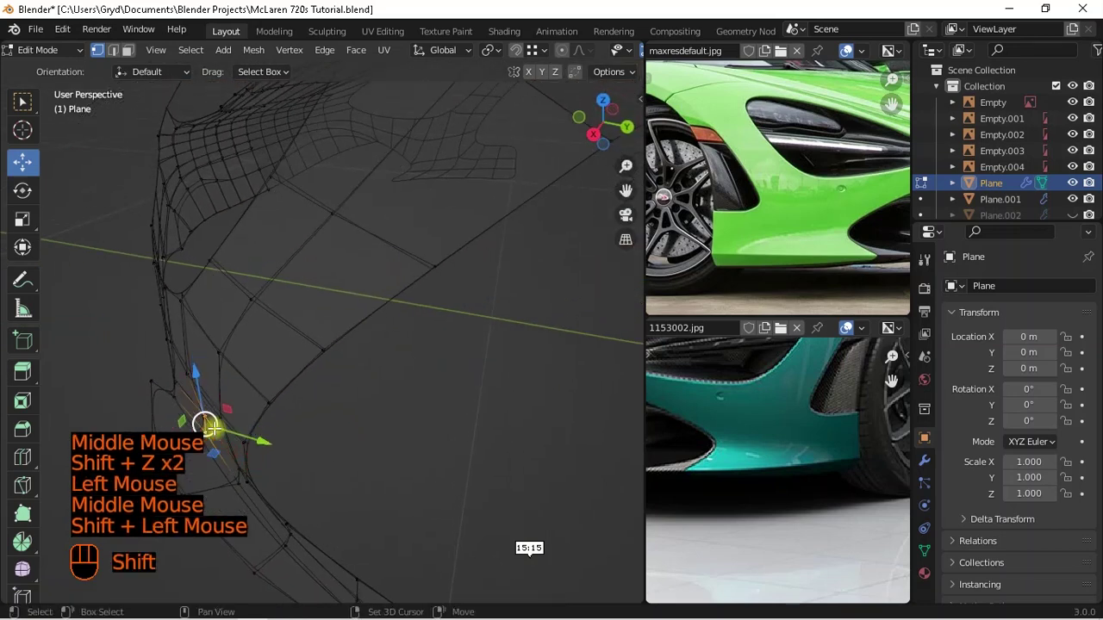
shift+middle_drag(376, 401, 352, 419)
drag(356, 411, 346, 416)
middle_drag(346, 416, 283, 464)
drag(280, 458, 287, 472)
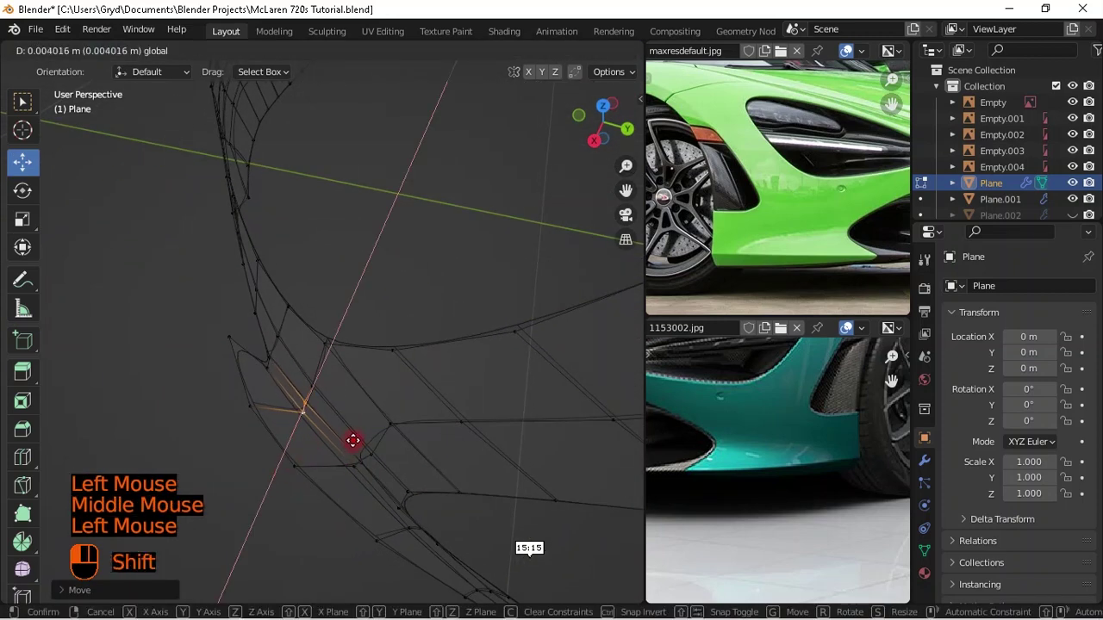
- Fine-tune the same junction vertex with small moves from several angles, and compare the last move with its previous position
drag(359, 446, 361, 446)
middle_drag(367, 446, 353, 448)
drag(335, 443, 369, 489)
middle_drag(368, 489, 324, 498)
drag(307, 499, 274, 502)
scroll(327, 478, down, 2)
middle_drag(327, 479, 347, 466)
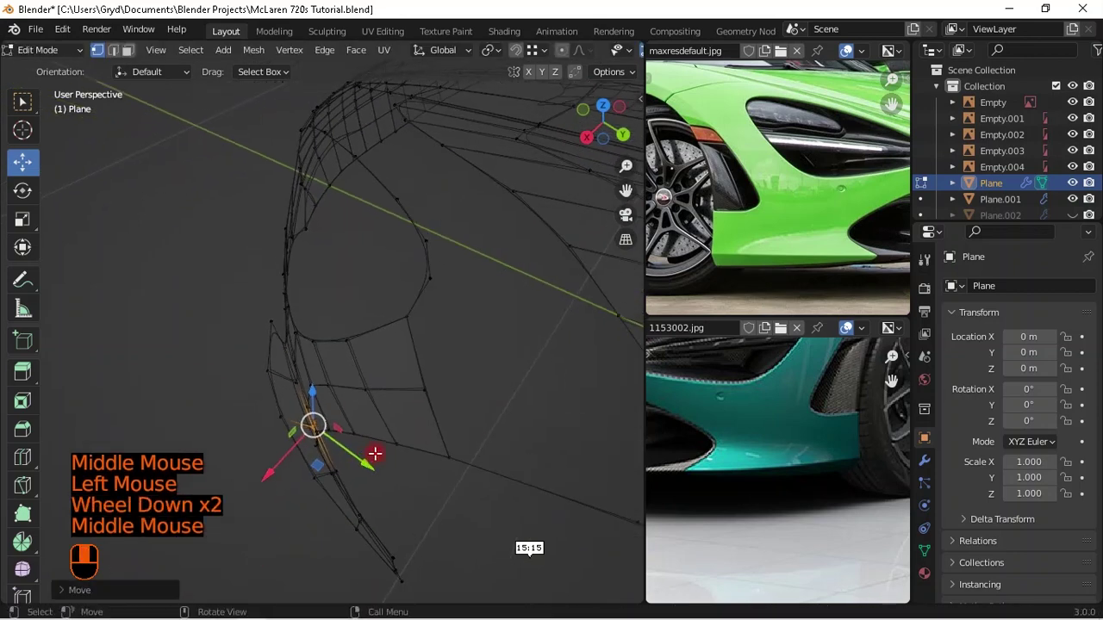
key(ctrl+z)
key(ctrl+shift+z)
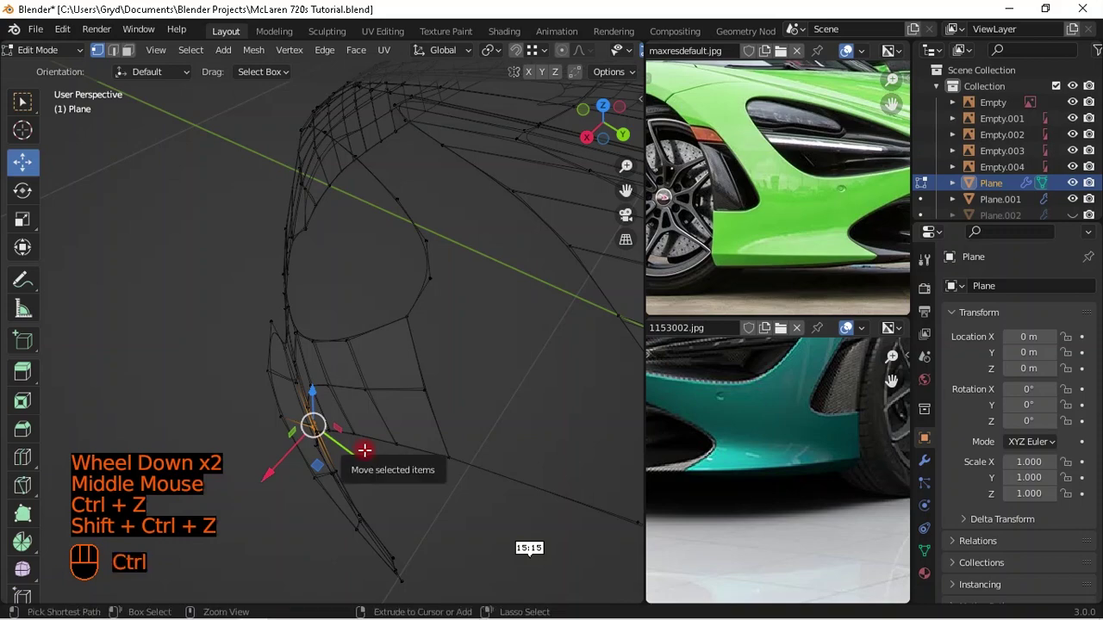
- Save the file and return the viewport from wireframe to shaded display
key(ctrl+s)
mouse_move(363, 450)
middle_down()
mouse_move(448, 418)
mouse_move(393, 394)
mouse_move(470, 401)
mouse_move(525, 345)
mouse_move(535, 283)
mouse_move(508, 207)
mouse_move(503, 293)
mouse_move(458, 362)
mouse_move(335, 347)
mouse_move(271, 409)
mouse_move(426, 362)
mouse_move(382, 413)
mouse_move(385, 268)
mouse_move(401, 298)
mouse_move(399, 362)
mouse_move(355, 419)
mouse_move(407, 433)
mouse_move(340, 423)
middle_up()
key(shift+z)
- Reposition the vertices along the rear part of the lower strip's top edge to smooth its transition from the side panel
scroll(457, 362, up, 2)
click(398, 248)
click(349, 392)
mouse_move(340, 424)
mouse_down()
mouse_move(331, 414)
mouse_move(357, 431)
mouse_up()
middle_drag(356, 431, 487, 401)
click(443, 385)
ctrl+click(325, 348)
drag(485, 392, 467, 380)
middle_drag(468, 380, 387, 354)
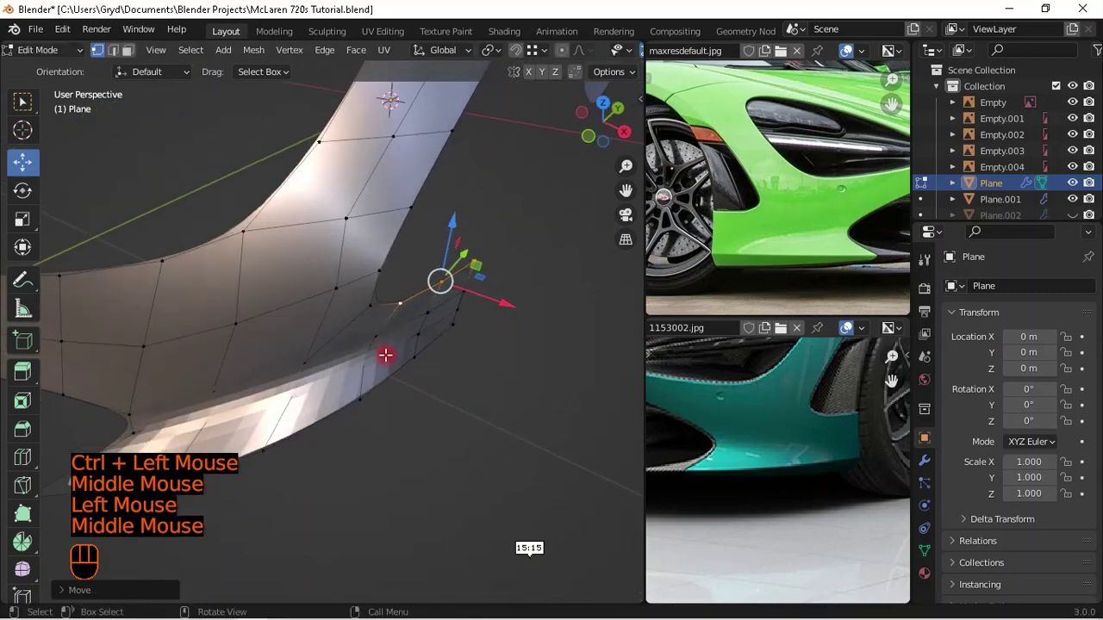
- Select the short vertex path just below the strip's top edge and move it to even out the shading
click(374, 340)
ctrl+click(414, 373)
drag(413, 373, 451, 387)
middle_drag(451, 387, 494, 374)
scroll(396, 336, up, 2)
middle_drag(396, 336, 348, 275)
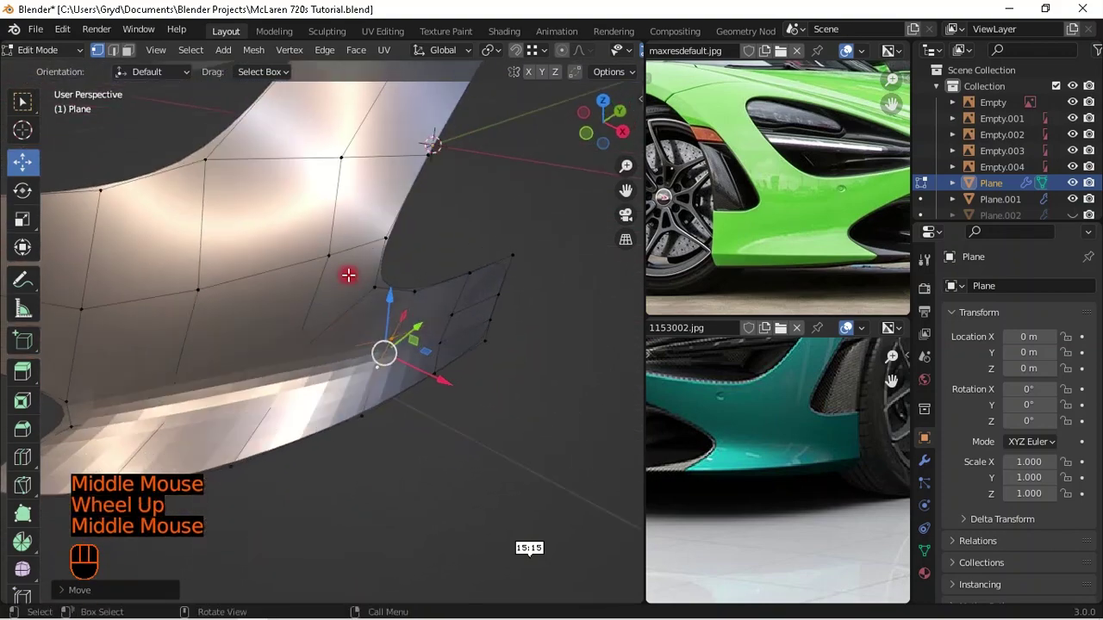
- Slide two neighbouring vertices in the horizontal edge row above the lower strip slightly along their edges
click(438, 399)
key(g)
middle_drag(438, 399, 385, 264)
key(g)
shift+click(369, 377)
scroll(370, 377, down, 2)
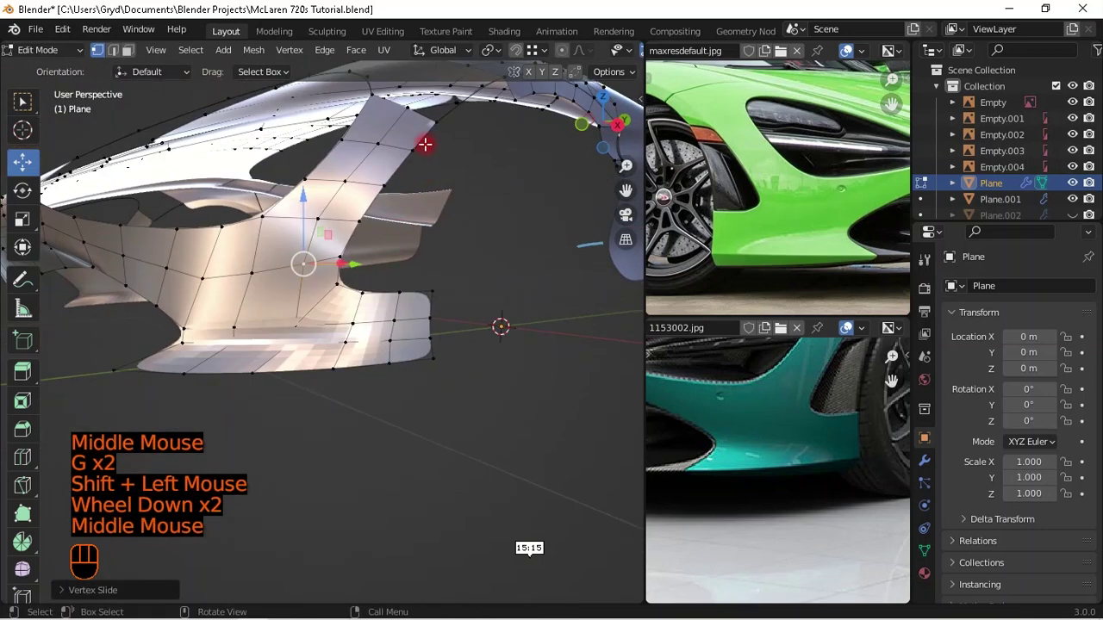
click(333, 312)
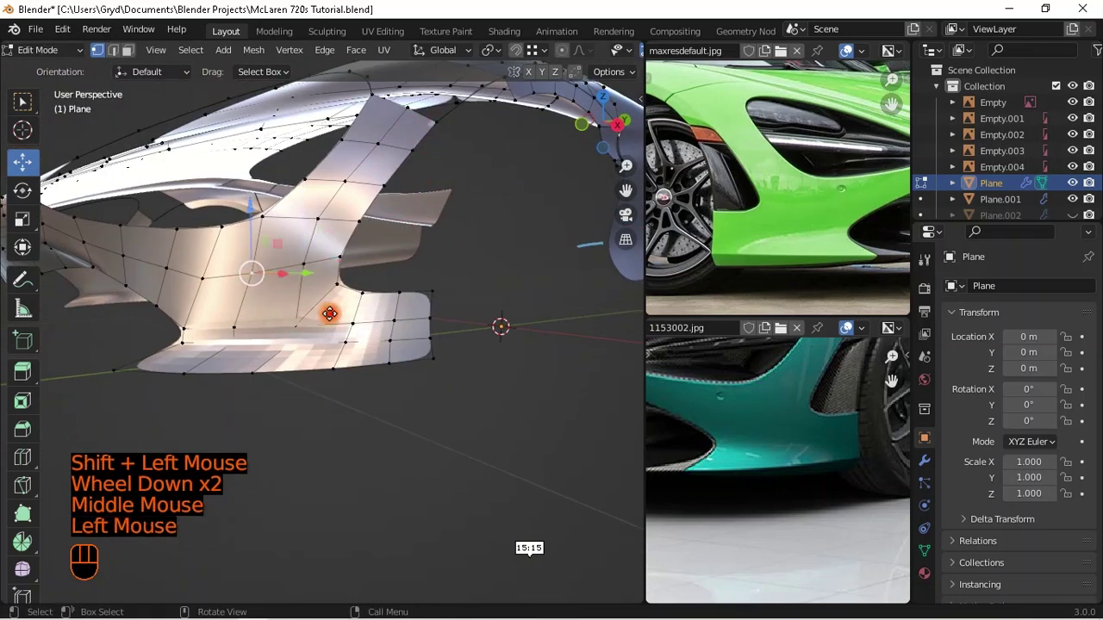
key(g)
key(g)
shift+click(322, 267)
- Inspect the bumper surface in Object Mode and return to Edit Mode
scroll(322, 267, down, 1)
middle_drag(323, 267, 425, 312)
middle_drag(465, 416, 414, 328)
scroll(345, 379, down, 1)
key(Tab)
key(Tab)
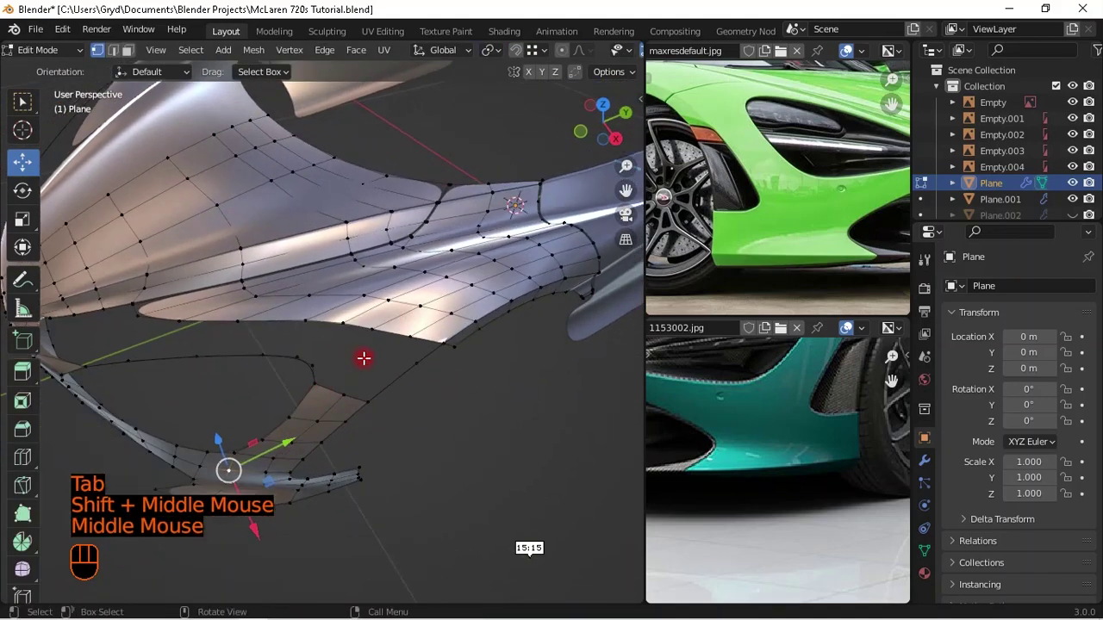
- Select four vertices below the headlight and fill a face between the headlight panel and the side intake's upper edge
scroll(362, 359, up, 2)
middle_drag(400, 399, 505, 402)
click(408, 330)
shift+click(391, 438)
shift+click(328, 401)
shift+click(405, 407)
key(f)
- Extend the fill along the side intake's upper edge toward its rear corner with two more faces
middle_drag(529, 446, 407, 373)
click(438, 366)
ctrl+click(483, 368)
key(f)
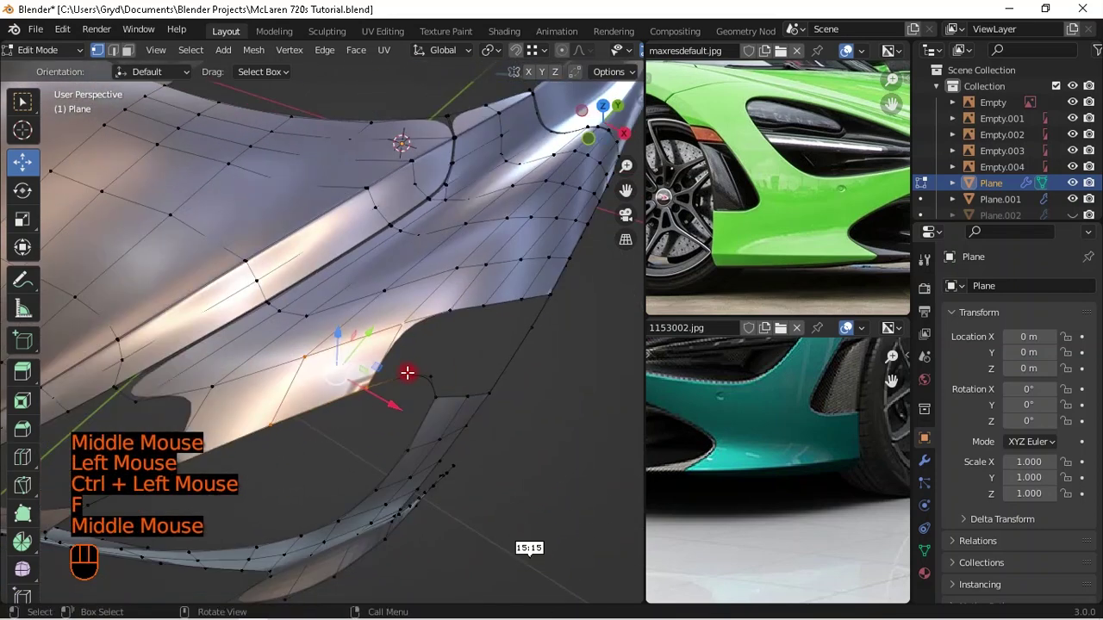
click(408, 373)
ctrl+click(468, 298)
key(ctrl+z)
ctrl+click(455, 322)
key(f)
- Examine the teal car's reference photo around the headlight, side vent and front wheel arch
middle_drag(455, 332, 638, 414)
middle_drag(814, 385, 746, 411)
scroll(770, 394, up, 2)
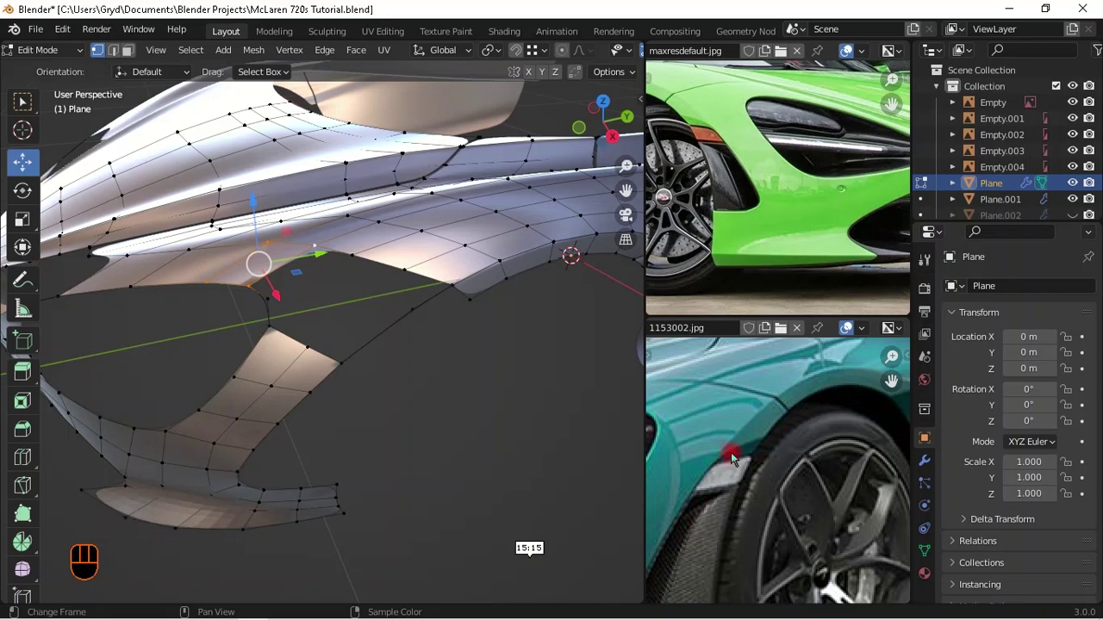
scroll(732, 458, down, 1)
middle_drag(739, 438, 830, 445)
middle_drag(422, 290, 374, 388)
scroll(374, 345, up, 1)
middle_drag(221, 274, 209, 245)
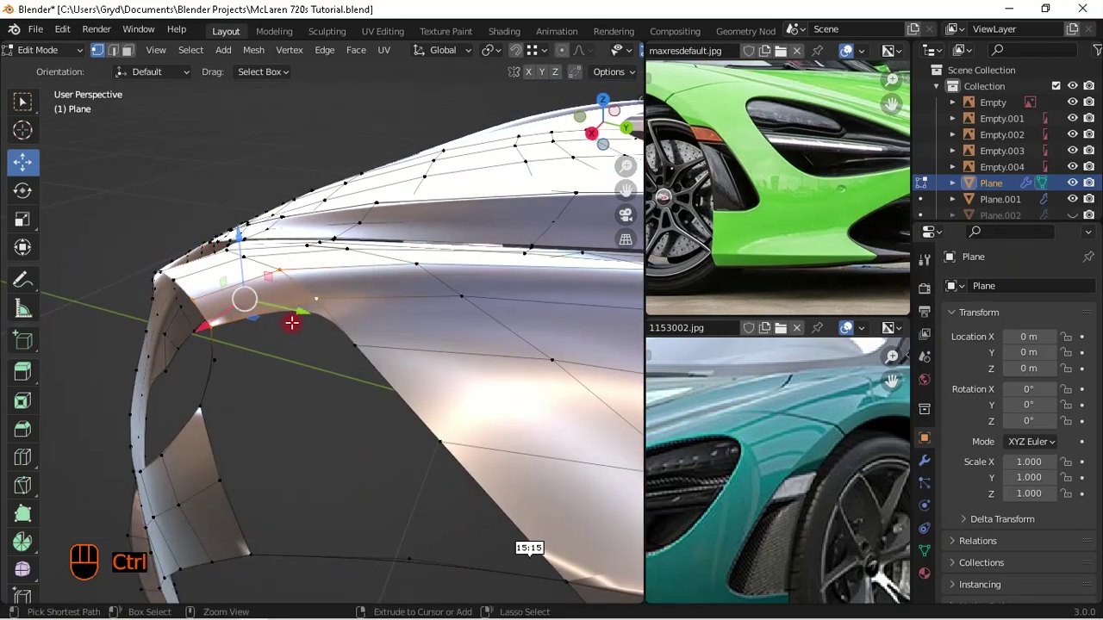
key(ctrl+r)
right_click(320, 316)
middle_drag(319, 316, 327, 316)
key(ctrl+z)
- Fill the remaining face between the side intake's upper rear corner and the panel toward the wheel arch
middle_drag(374, 352, 549, 385)
scroll(457, 405, down, 1)
click(542, 383)
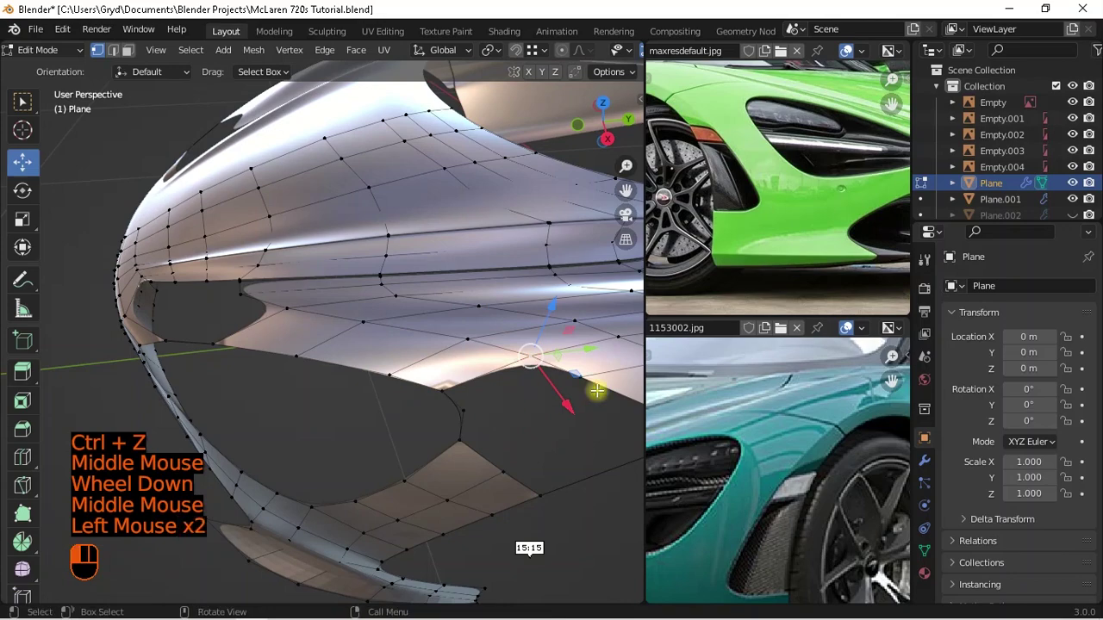
ctrl+click(483, 393)
middle_drag(512, 451, 390, 407)
key(f)
- Loop-cut the filled panel above the side intake through its middle and shrink/fatten the new loop by about 0.002 m
scroll(313, 305, up, 2)
key(ctrl+r)
right_click(319, 379)
key(alt)
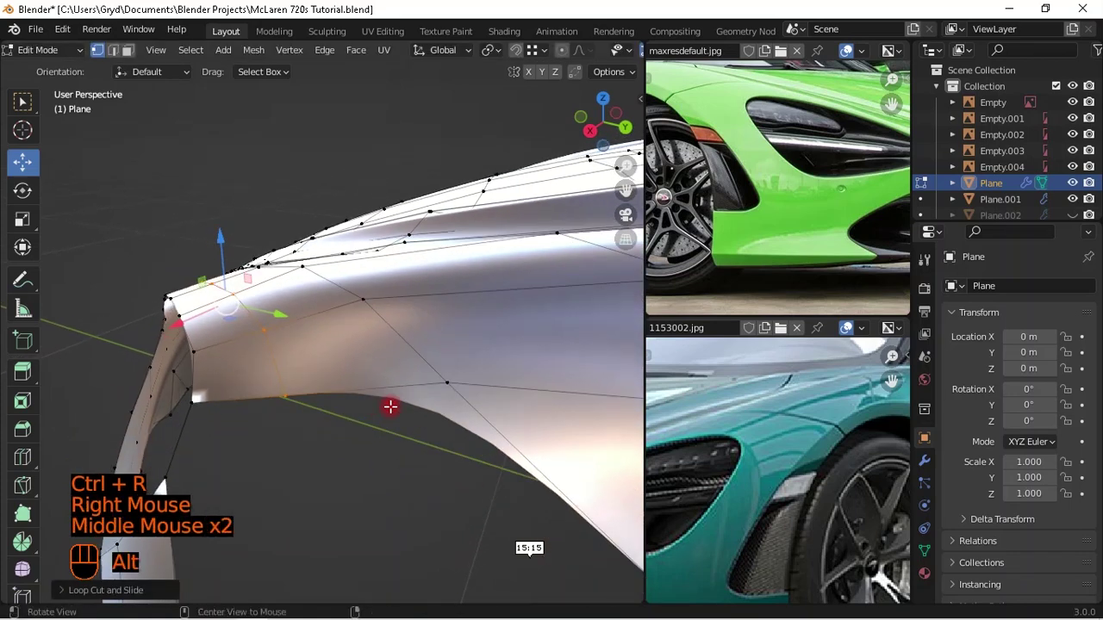
key(alt+s)
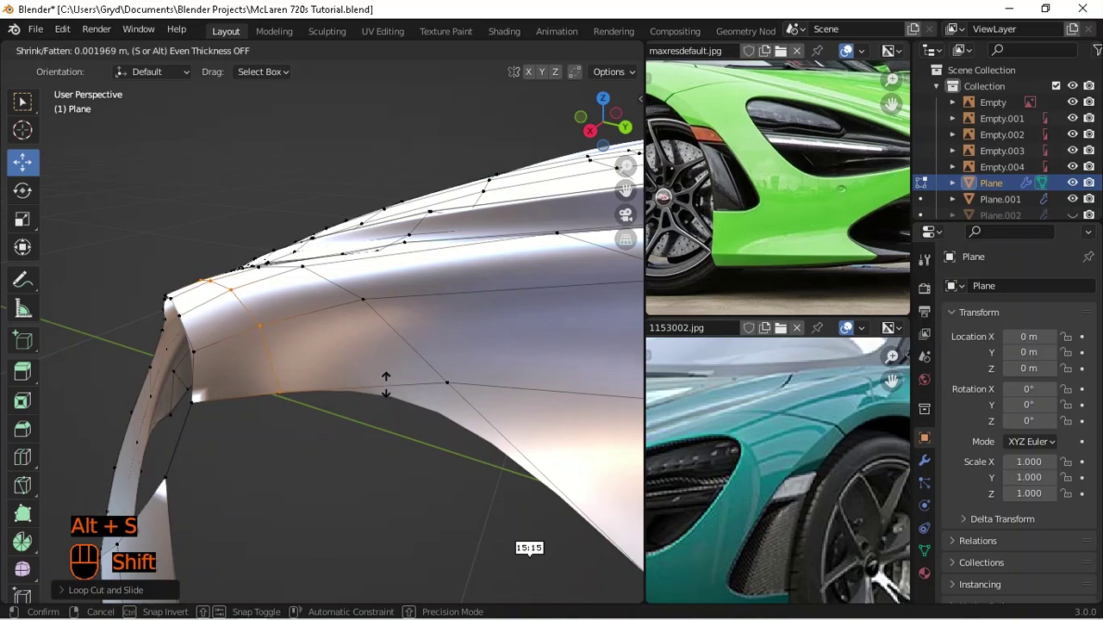
shift+click(385, 386)
scroll(387, 399, down, 2)
middle_drag(387, 399, 434, 387)
scroll(322, 439, up, 1)
middle_drag(322, 439, 438, 411)
scroll(428, 399, up, 1)
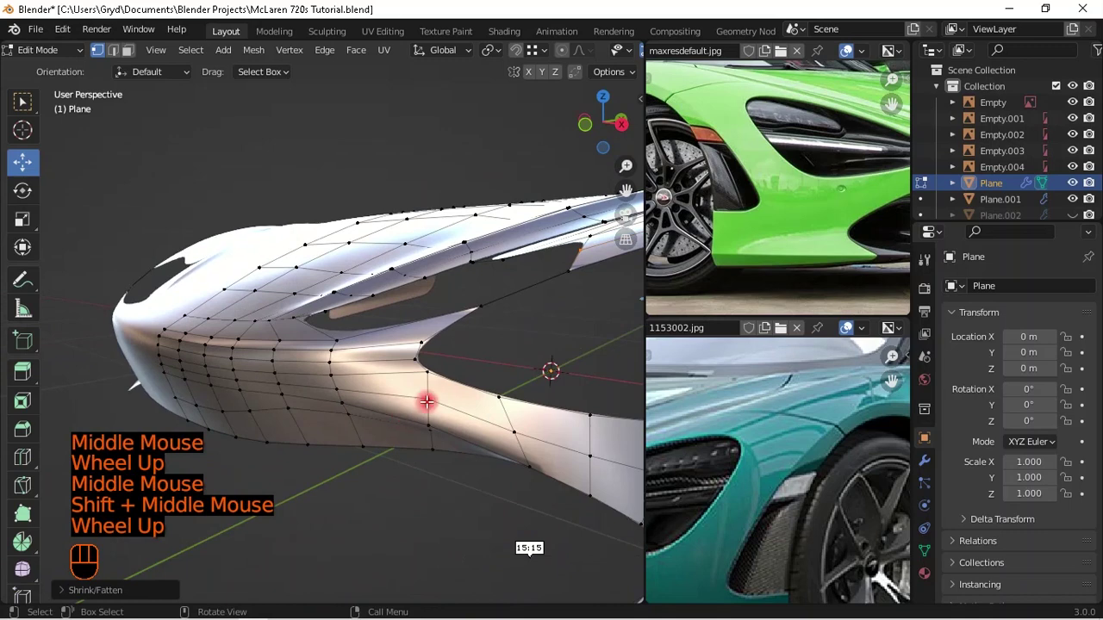
- Shrink/fatten the middle horizontal vertex row of the panel ahead of the large side opening by about 0.0006 m
scroll(479, 429, down, 1)
double_click(443, 418)
scroll(443, 419, down, 2)
middle_drag(445, 435, 609, 344)
ctrl+drag(566, 342, 503, 419)
ctrl+drag(426, 448, 370, 435)
scroll(394, 384, up, 2)
mouse_move(394, 385)
middle_down()
mouse_move(364, 374)
mouse_move(399, 364)
middle_up()
key(KP_3)
scroll(339, 374, up, 3)
scroll(423, 356, up, 3)
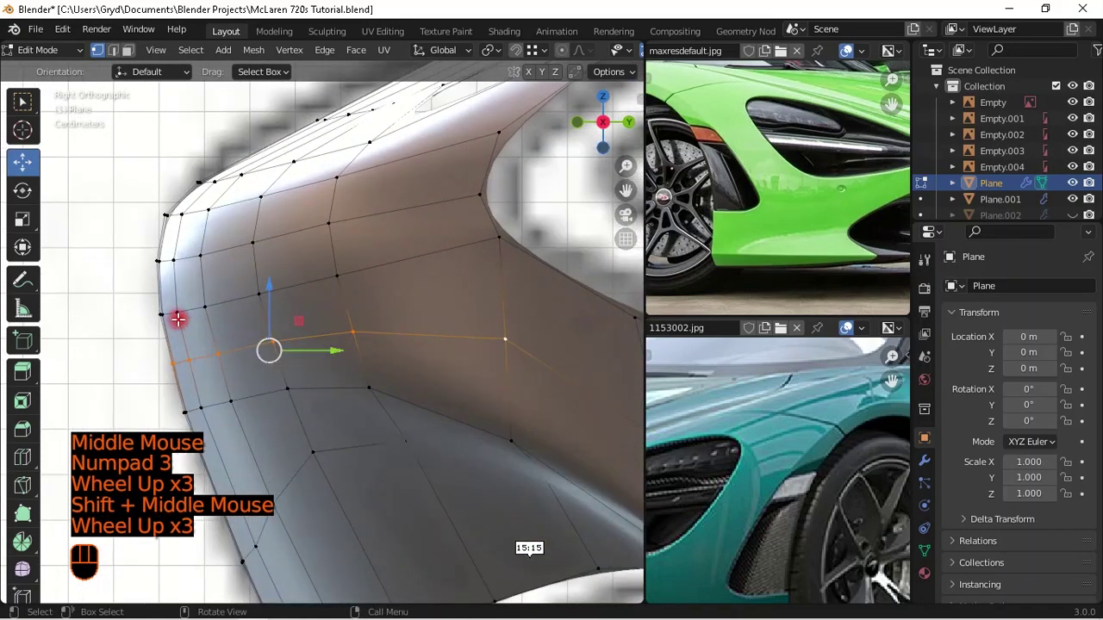
shift+middle_drag(299, 346, 235, 265)
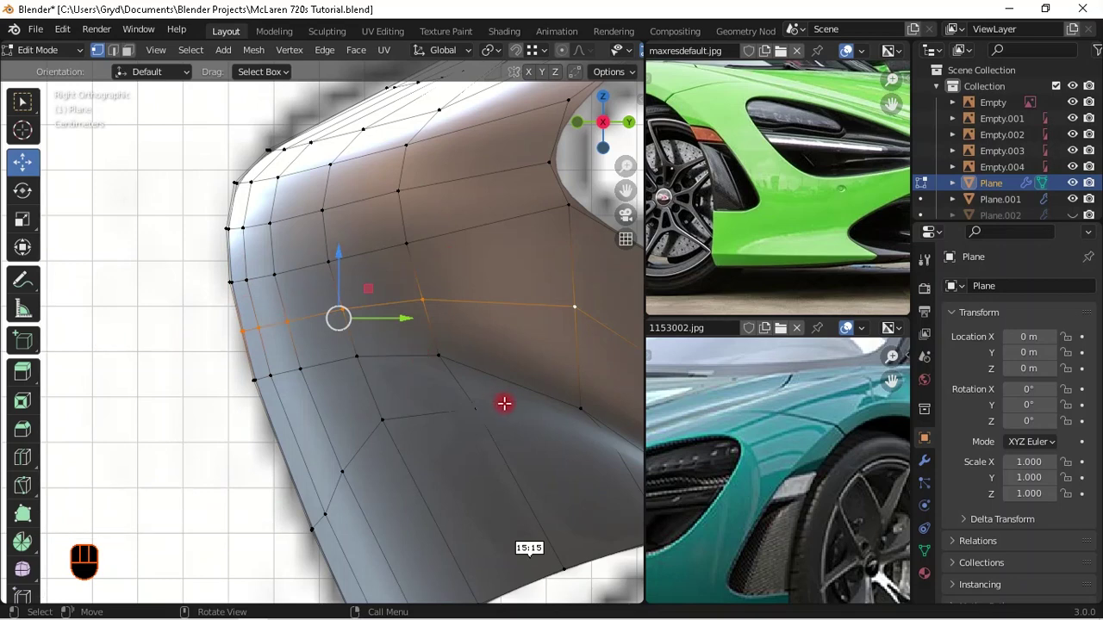
key(alt+s)
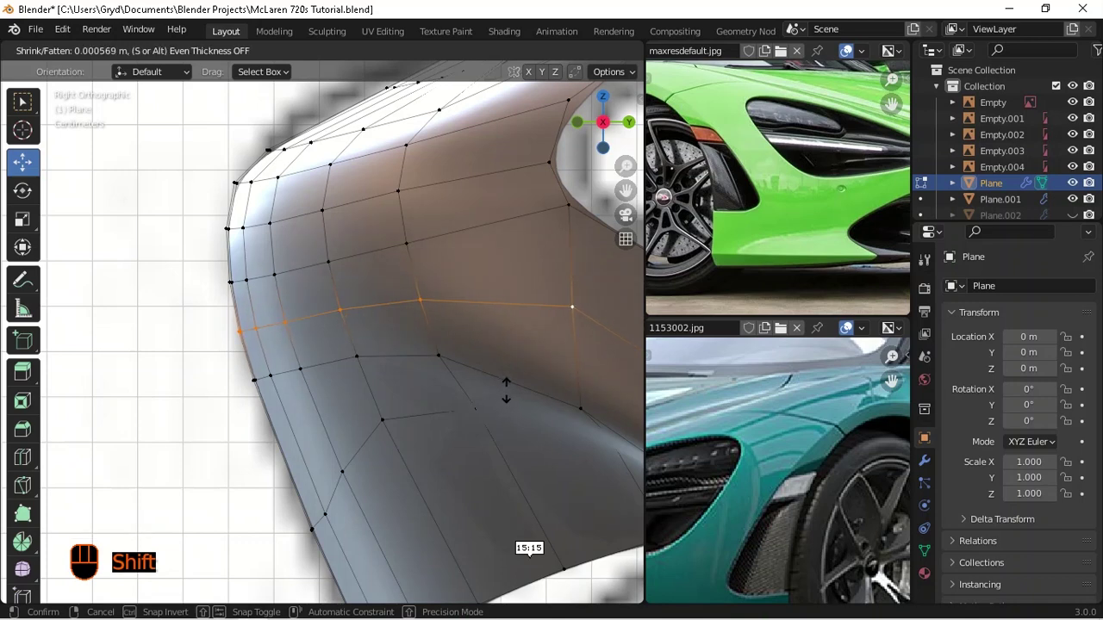
shift+click(506, 391)
scroll(479, 393, down, 4)
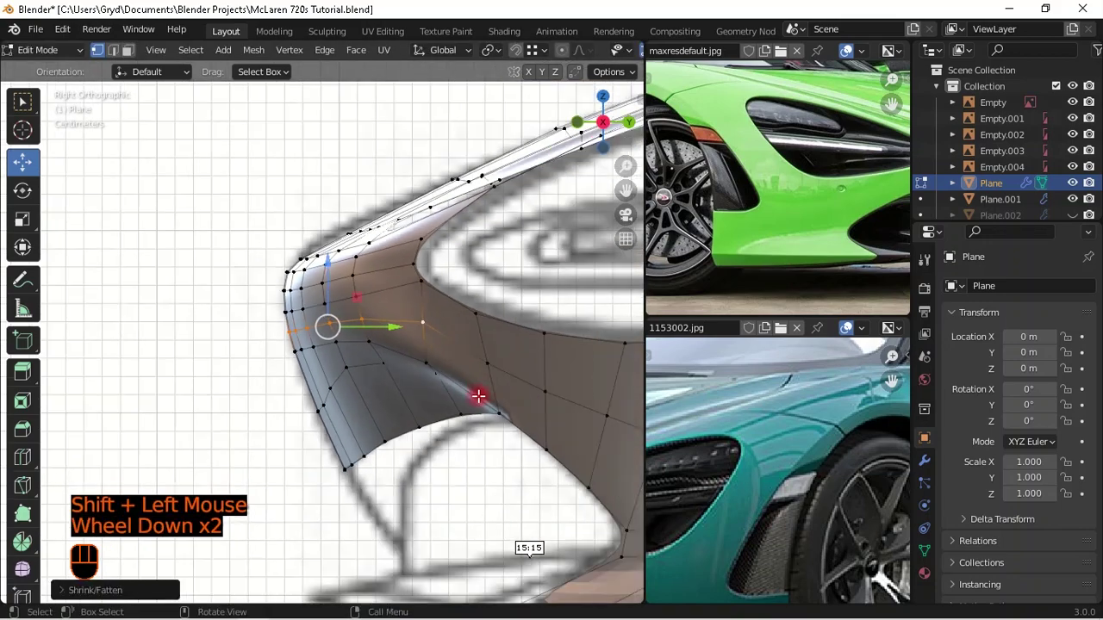
- Select the middle vertices of the strip below the large side opening and shrink/fatten them slightly
click(430, 355)
shift+middle_drag(586, 387, 448, 473)
ctrl+click(460, 386)
scroll(439, 439, down, 1)
ctrl+drag(448, 475, 302, 586)
shift+middle_drag(374, 434, 441, 433)
scroll(436, 433, up, 1)
key(alt+s)
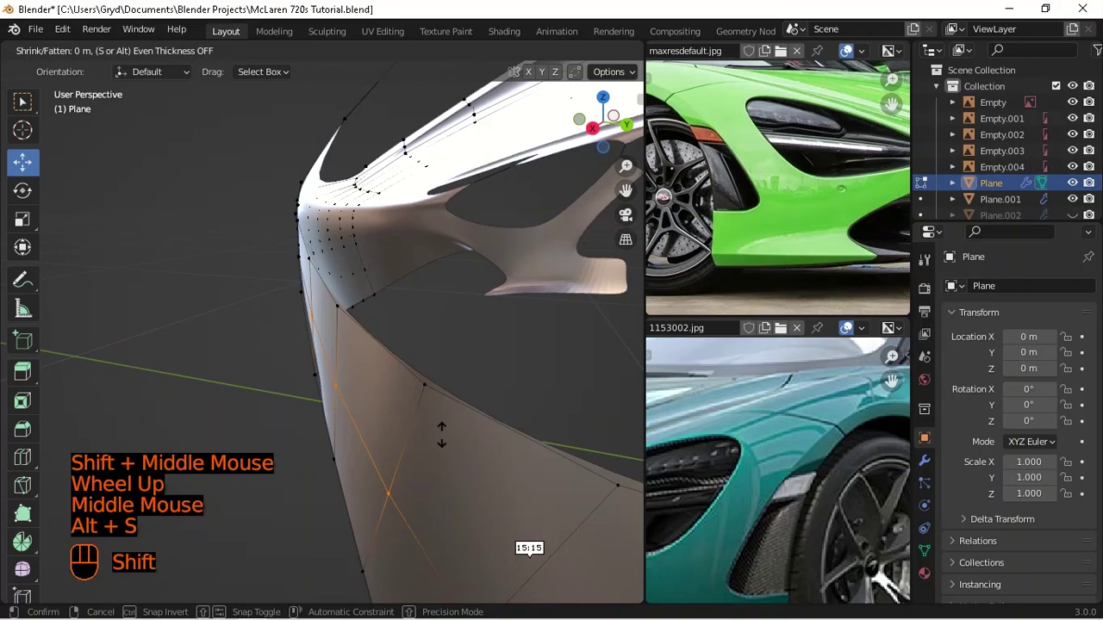
shift+click(448, 417)
- Examine the reshaped strip and the unfilled area between the wheel arch pillar and the upper panel
scroll(448, 422, down, 1)
middle_drag(448, 422, 412, 334)
scroll(542, 383, down, 1)
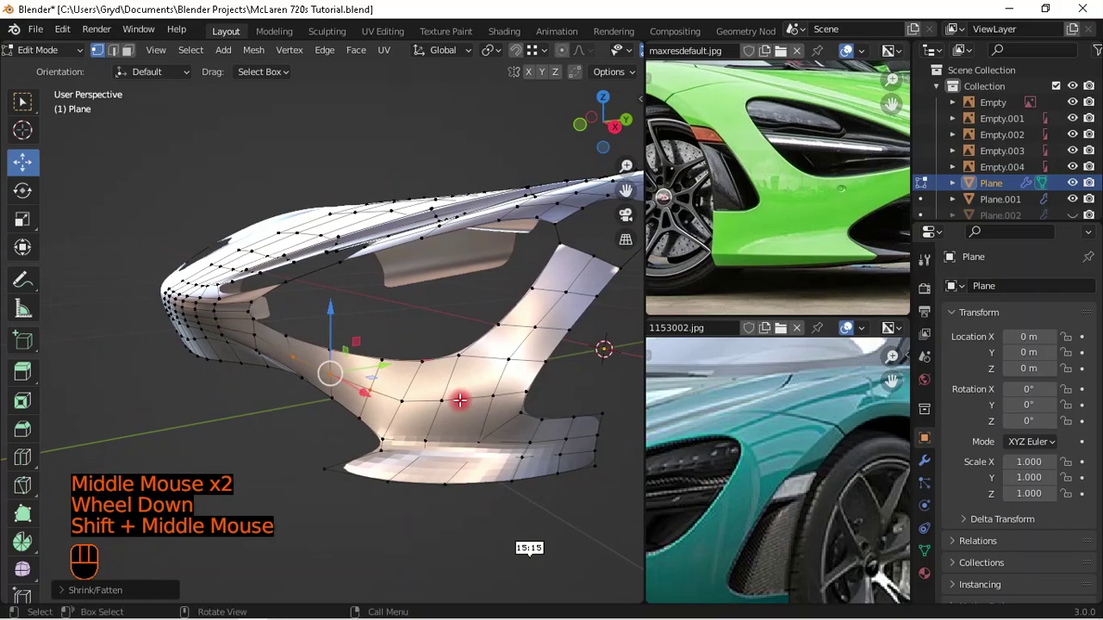
middle_drag(460, 400, 405, 392)
scroll(405, 392, up, 1)
middle_drag(405, 392, 496, 321)
scroll(408, 275, down, 2)
scroll(419, 348, up, 2)
scroll(456, 348, down, 1)
scroll(463, 399, down, 1)
middle_drag(226, 258, 416, 351)
scroll(438, 406, up, 1)
scroll(416, 351, up, 2)
shift+middle_drag(471, 389, 426, 367)
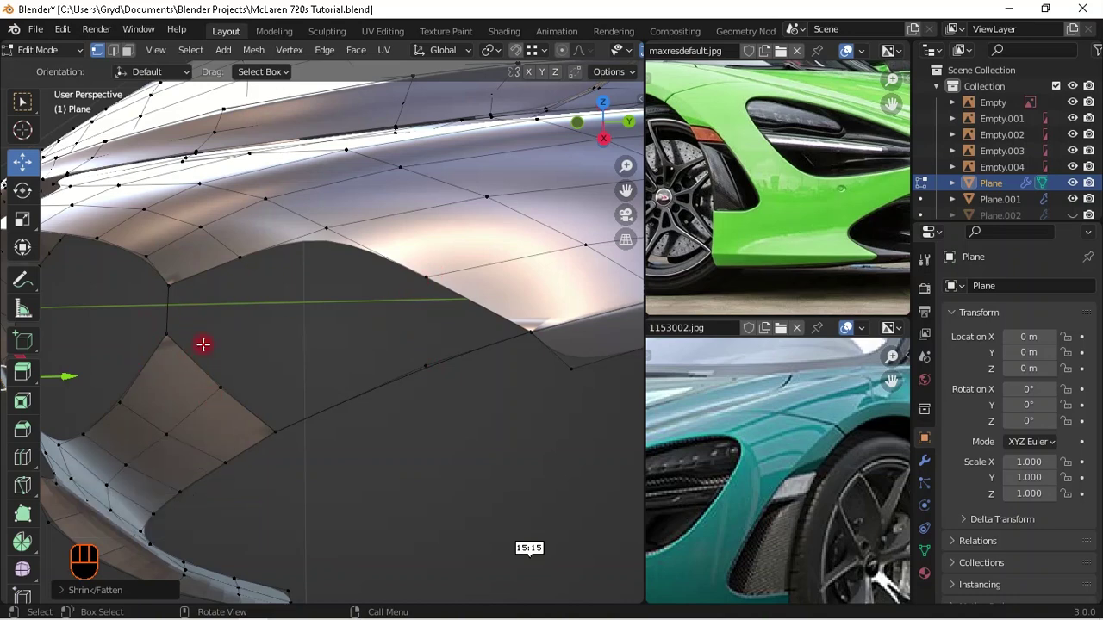
- Try to fill two faces between the wheel arch pillar's upper end, the upper panel's lower edge and the wheel arch outline
click(246, 261)
ctrl+click(220, 385)
key(f)
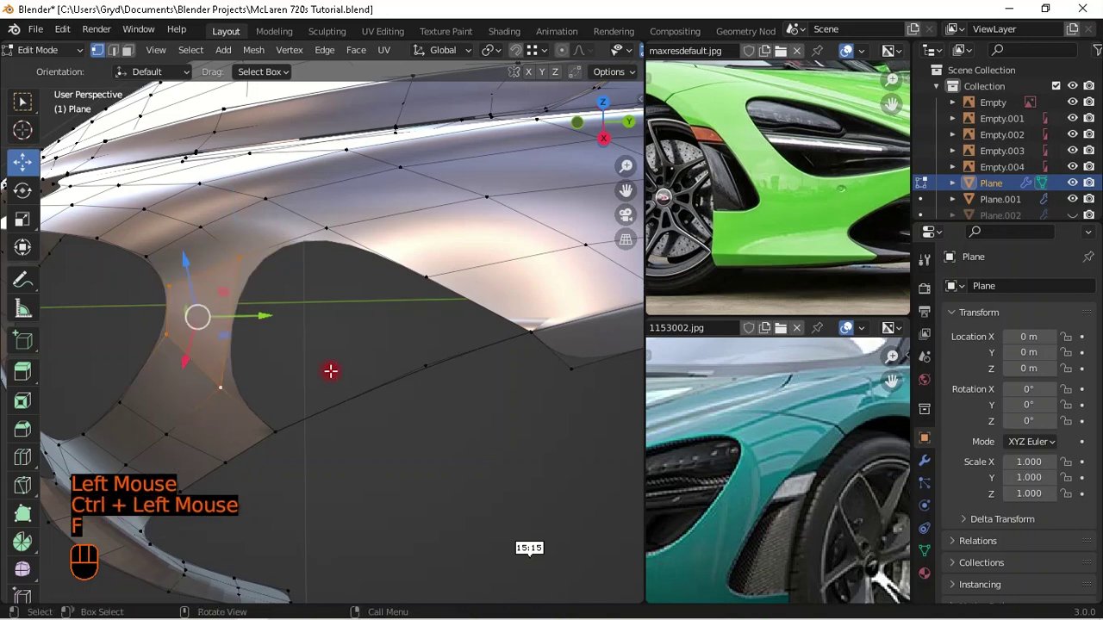
scroll(239, 389, down, 2)
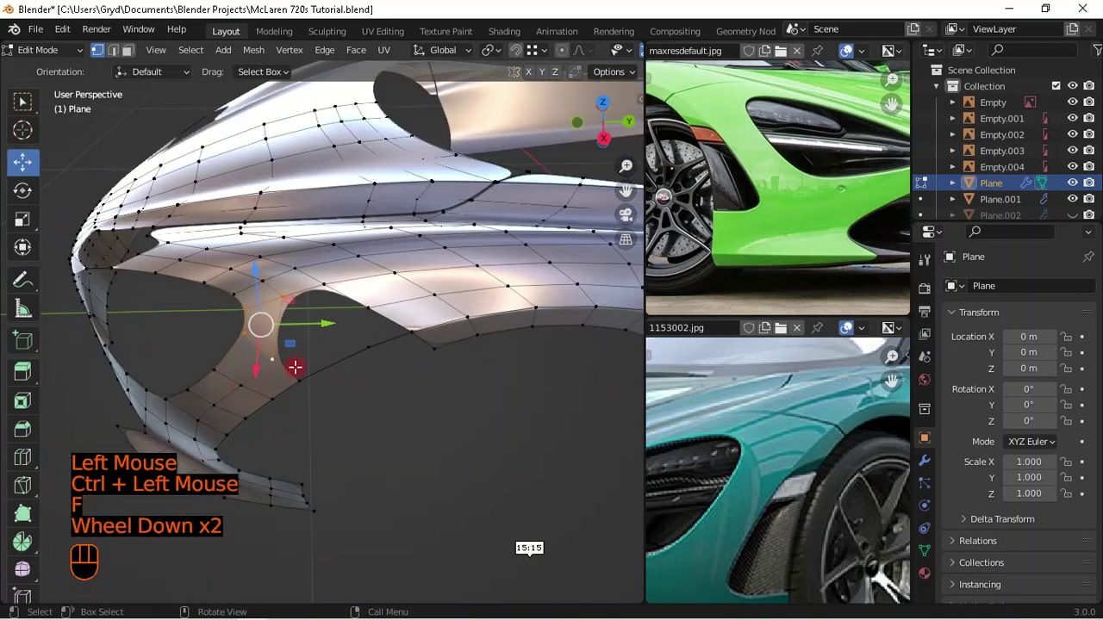
click(352, 343)
ctrl+click(367, 365)
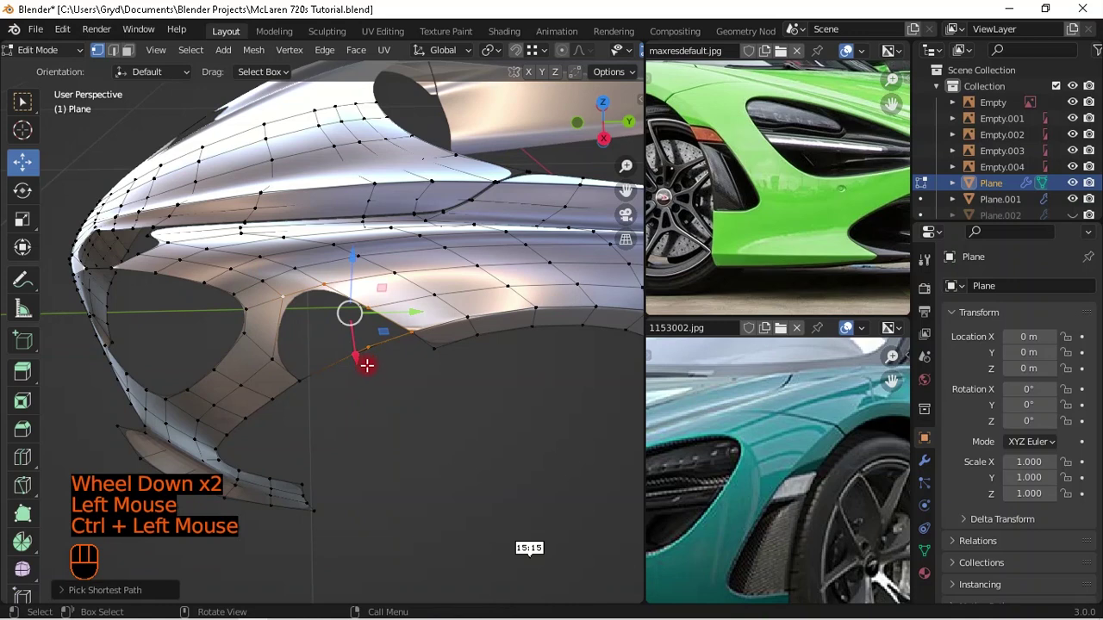
key(f)
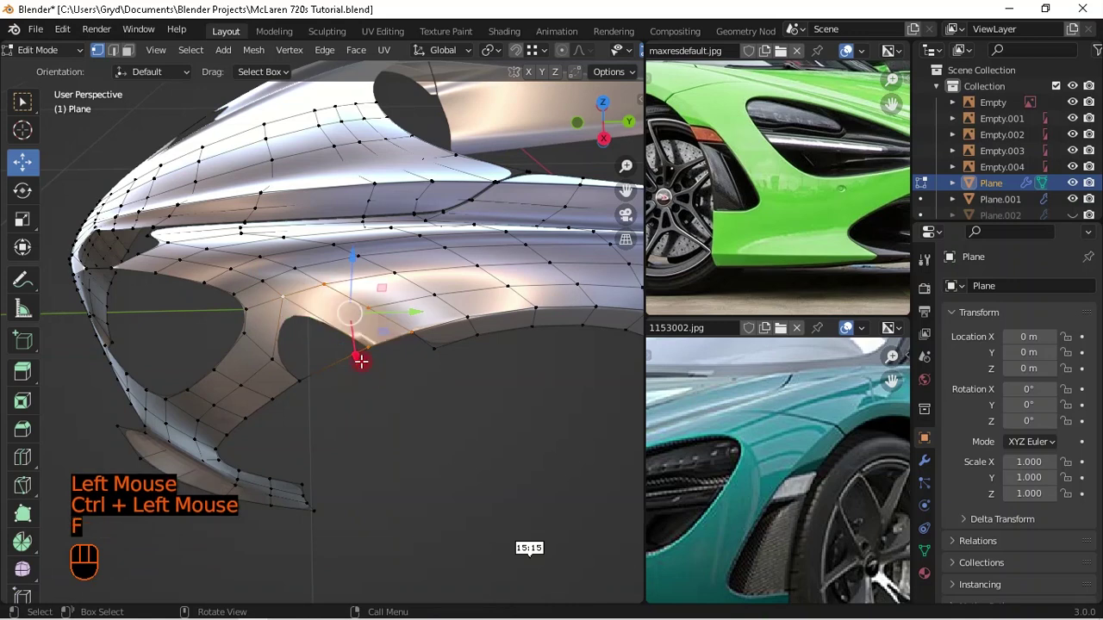
middle_drag(314, 348, 387, 359)
key(ctrl+z)
- Move the upper panel's lower corner vertex, joined to the wheel arch pillar, slightly along the X axis
shift+middle_drag(374, 369, 448, 403)
scroll(413, 379, up, 2)
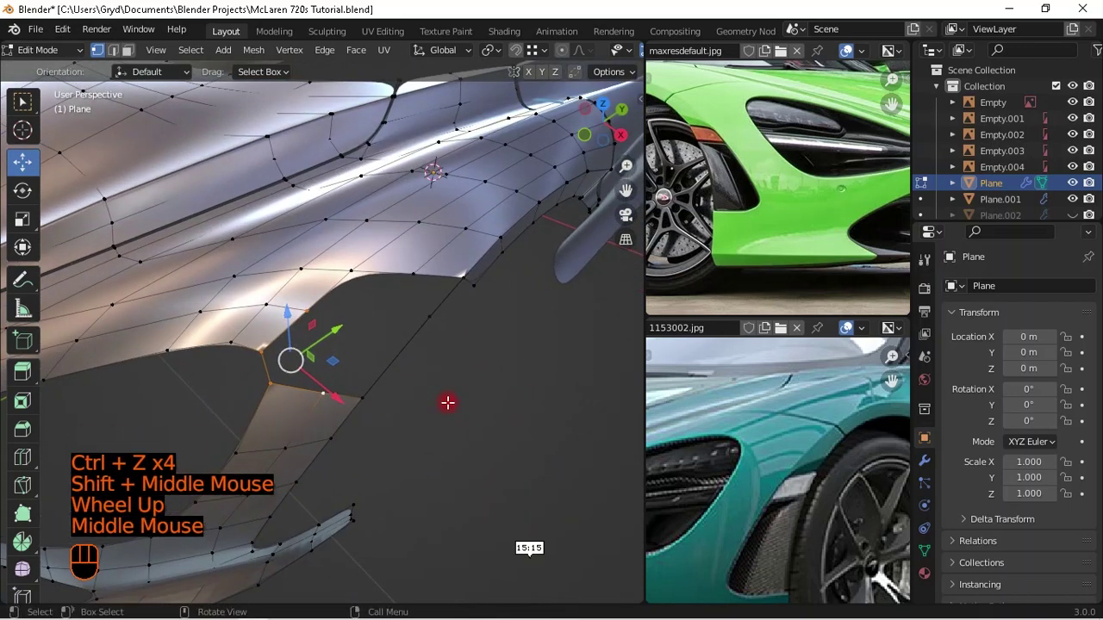
middle_drag(417, 327, 536, 214)
click(452, 174)
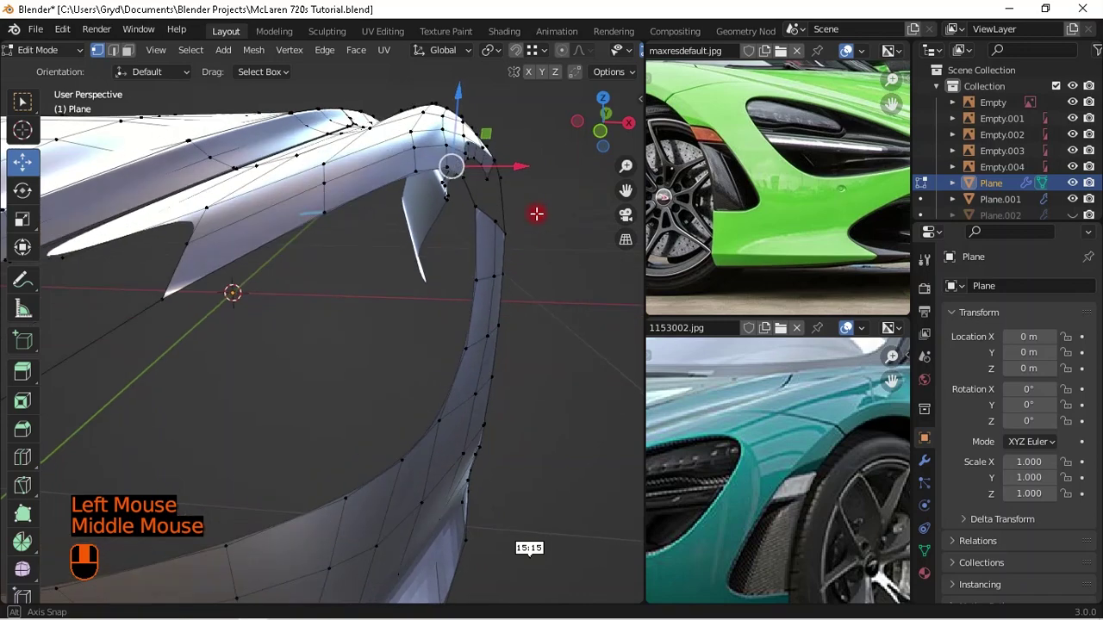
click(476, 190)
key(g)
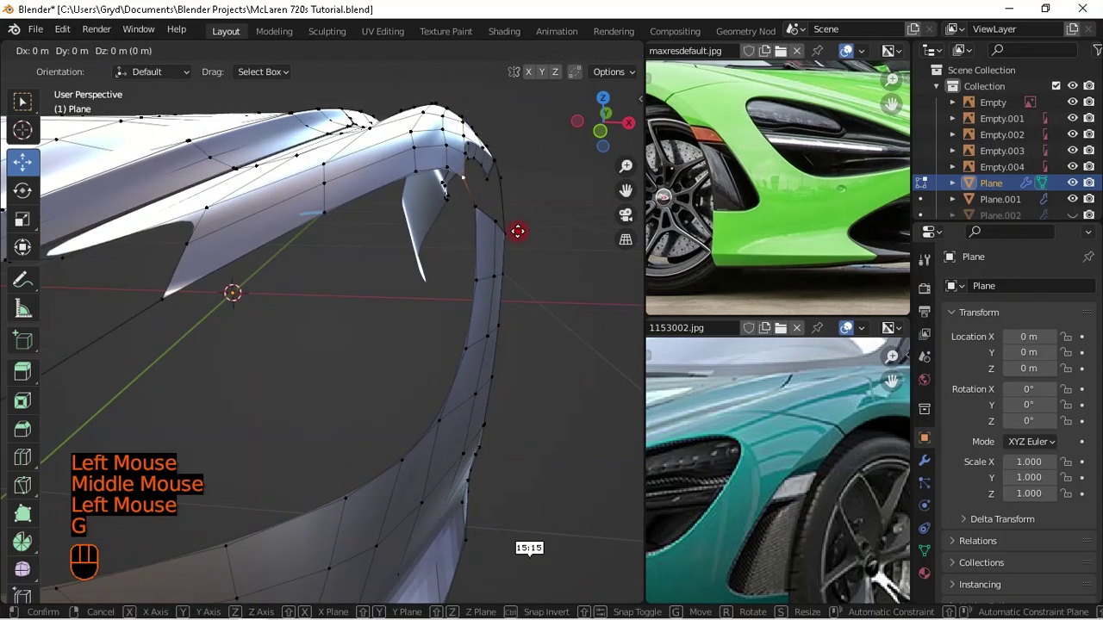
key(x)
shift+click(538, 238)
- Fill the face between the upper panel's lower rear edge and the wheel arch outline
middle_drag(542, 238, 307, 307)
click(306, 306)
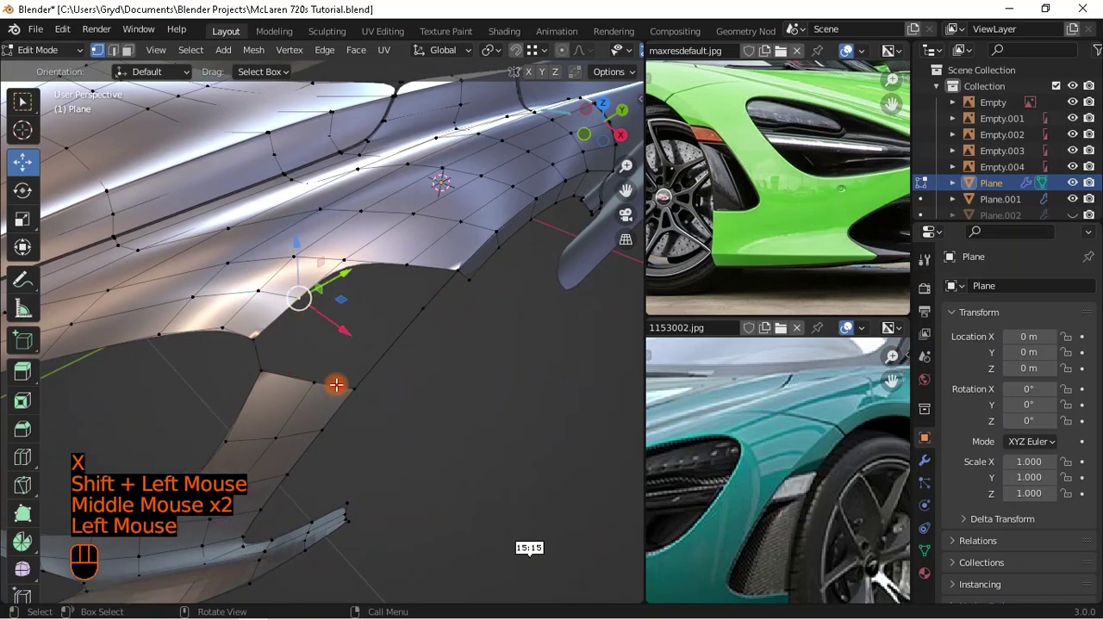
ctrl+click(347, 392)
middle_drag(387, 384, 373, 362)
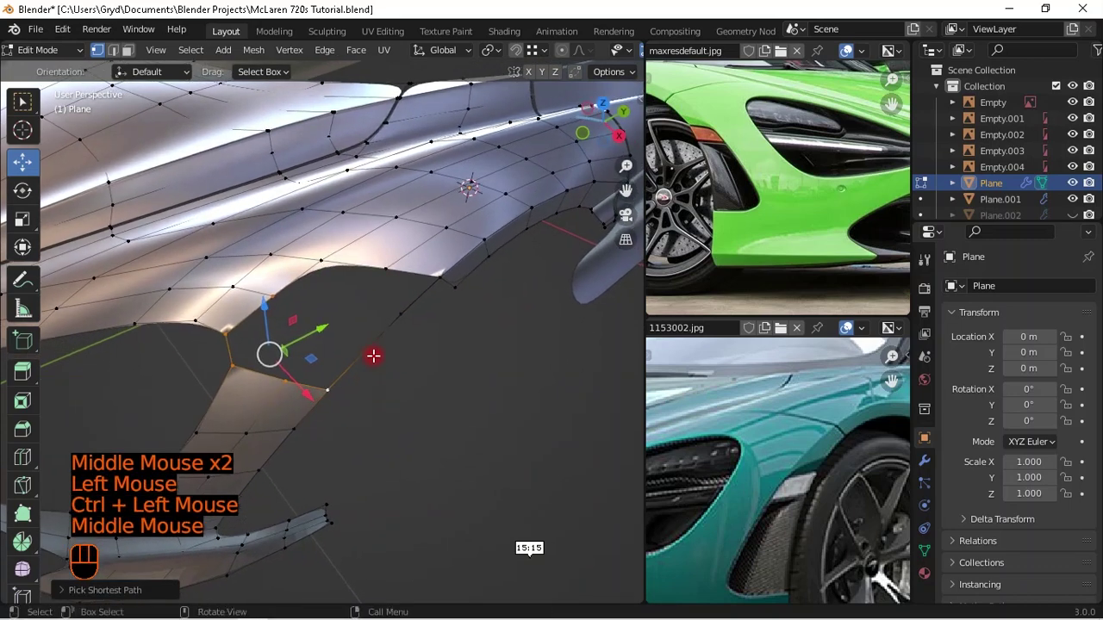
click(443, 417)
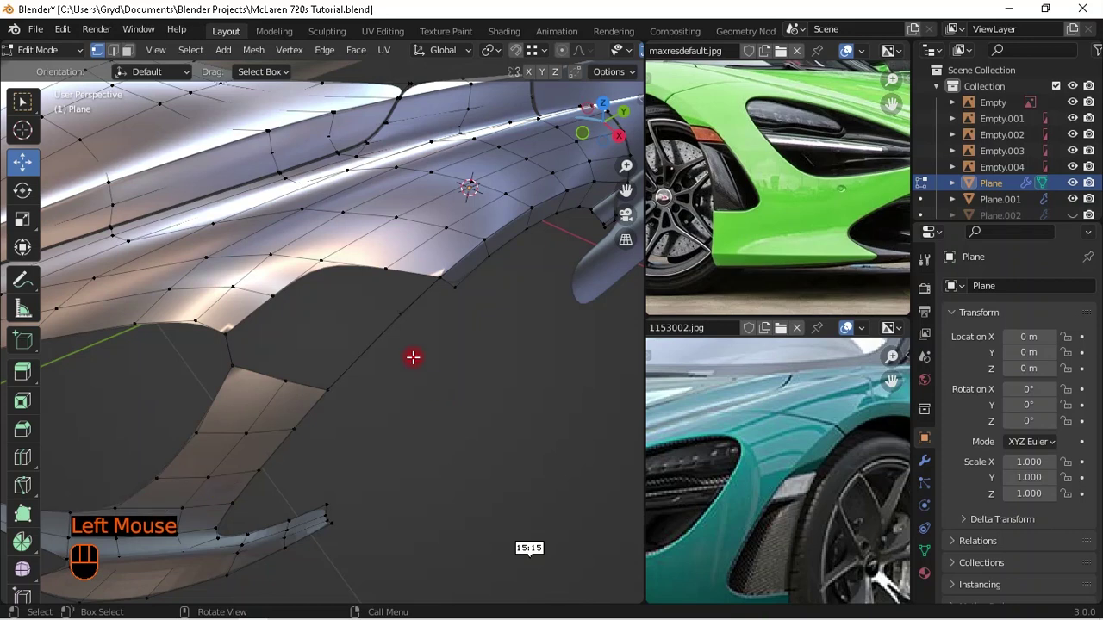
click(408, 324)
ctrl+click(276, 304)
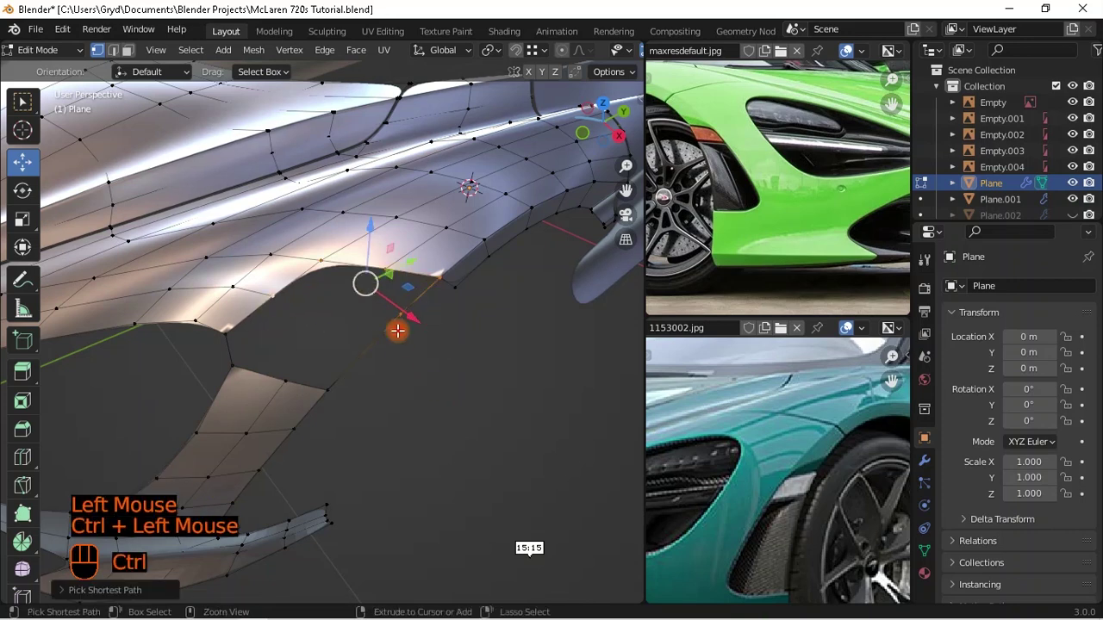
key(f)
key(ctrl)
- Fill the front face bridging the wheel arch pillar's upper end and the upper panel's lower edge
click(285, 380)
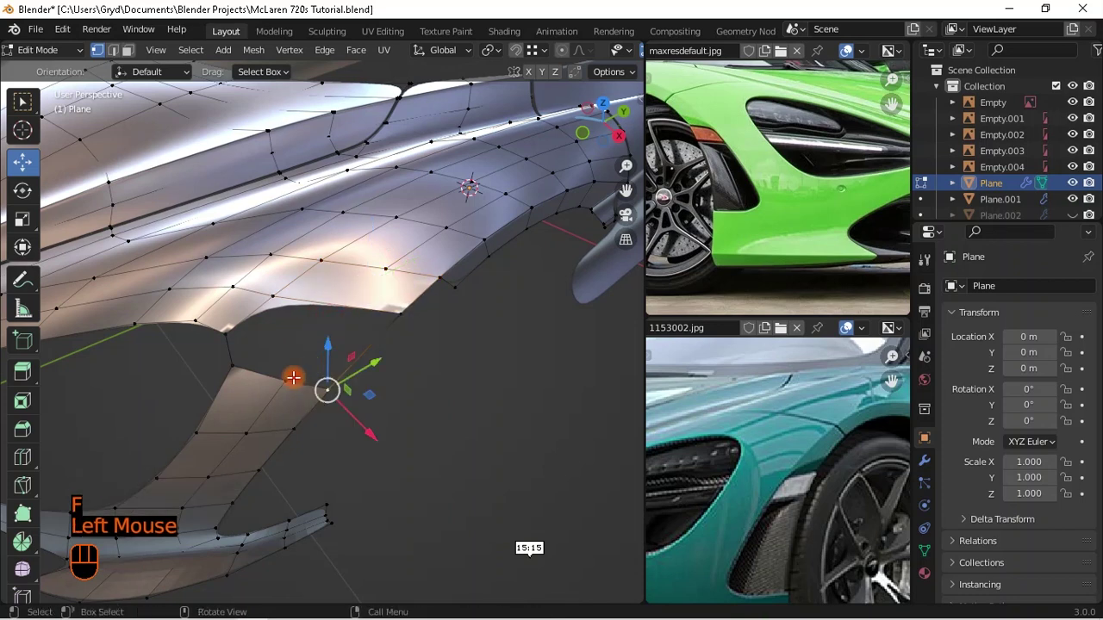
click(288, 378)
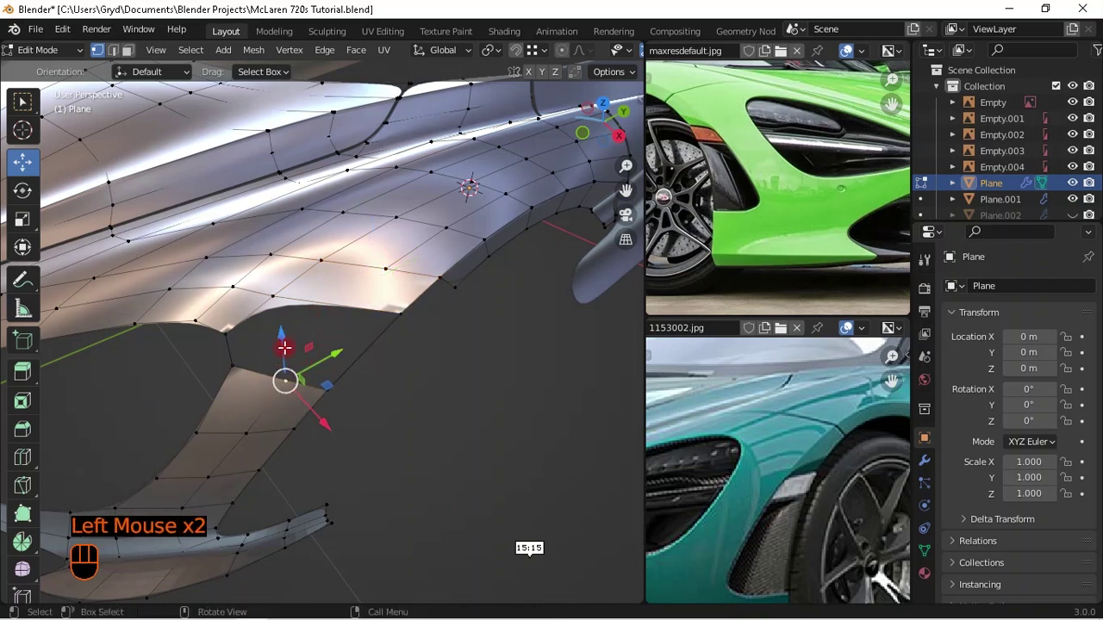
middle_drag(343, 311, 310, 353)
scroll(309, 353, down, 1)
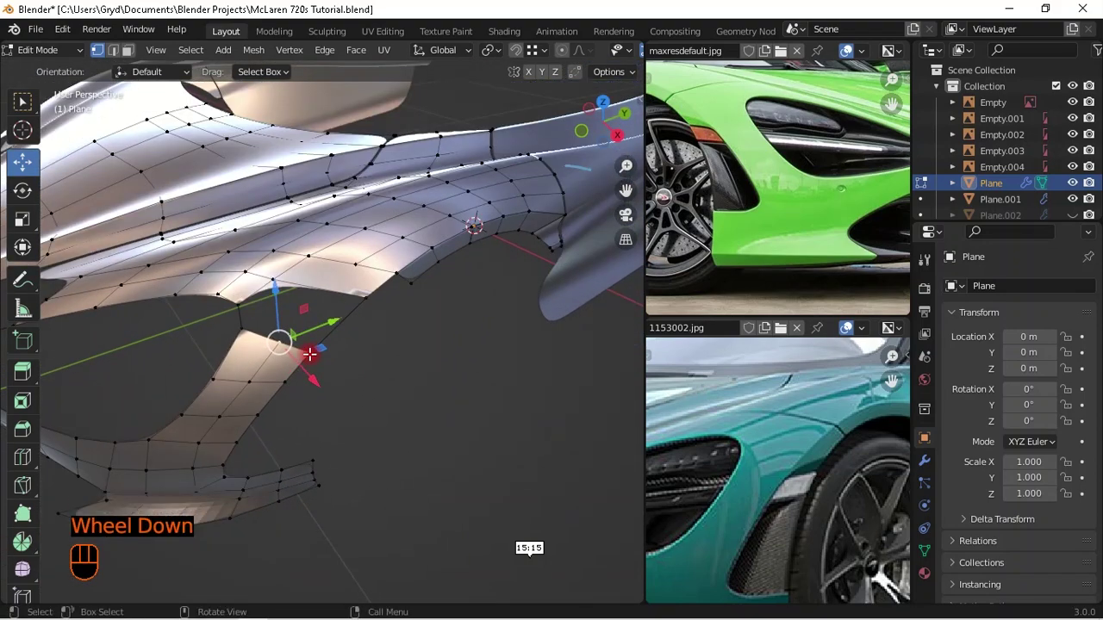
scroll(288, 343, up, 1)
scroll(294, 319, down, 1)
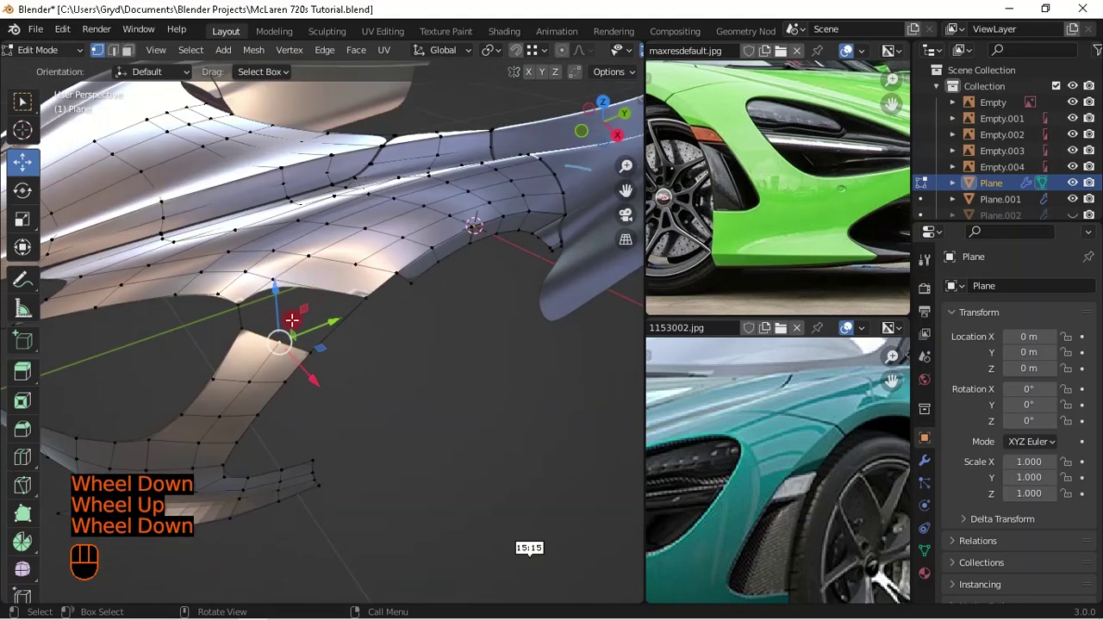
click(271, 286)
ctrl+click(284, 344)
key(f)
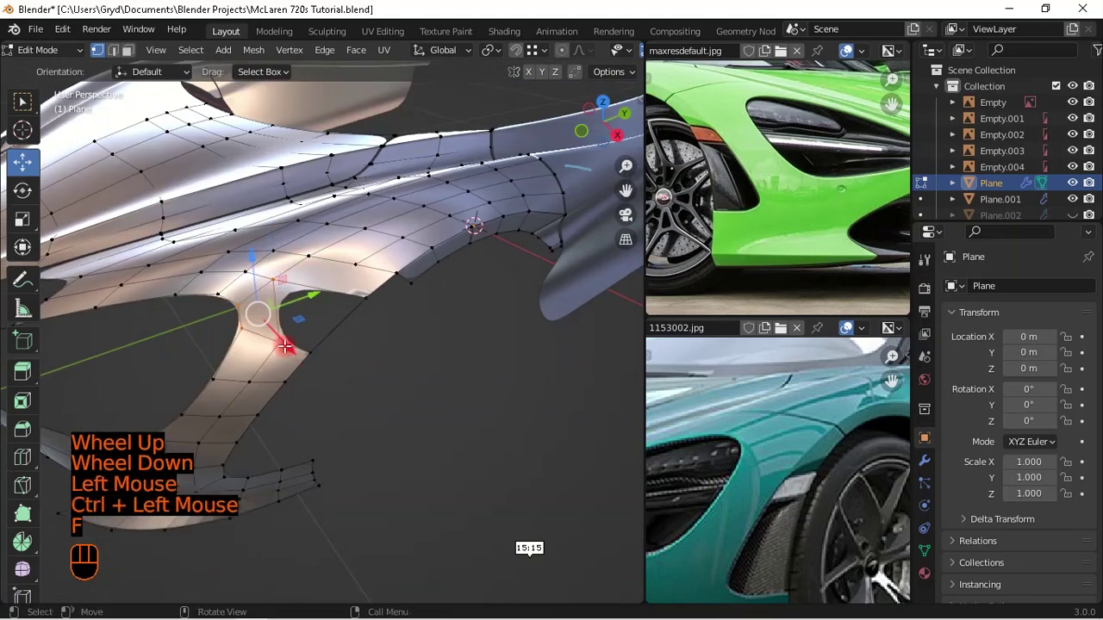
- Fill the remaining hole beside the wheel arch outline and connect two of its opposite vertices with an edge
click(379, 288)
ctrl+shift+click(379, 317)
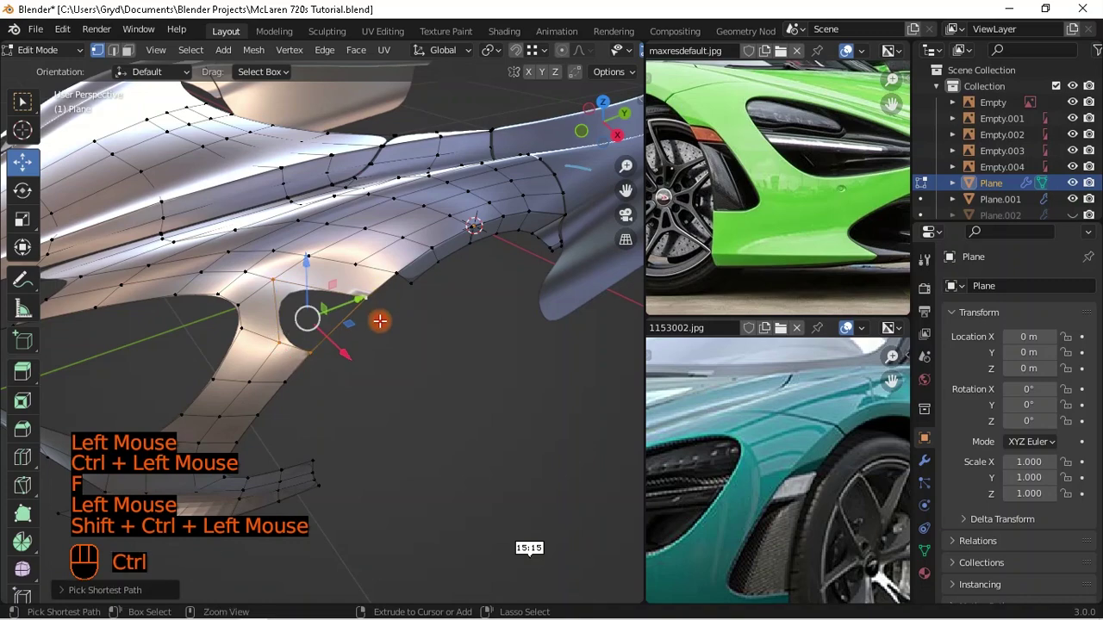
scroll(380, 320, up, 1)
key(f)
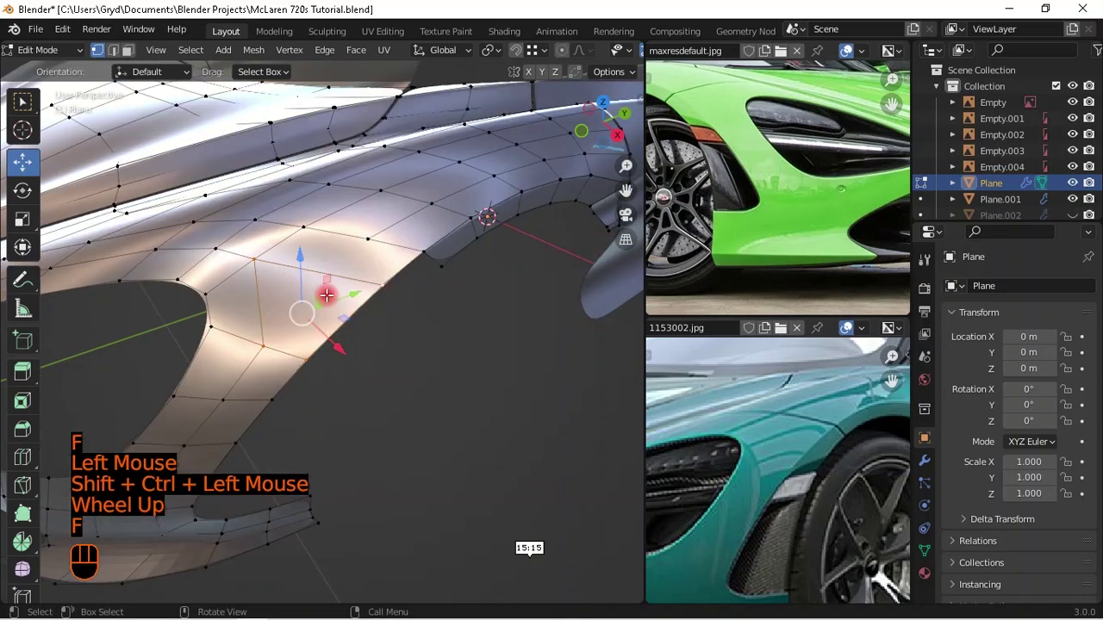
click(351, 243)
shift+click(264, 340)
key(j)
middle_drag(345, 327, 418, 315)
- Examine the filled wheel arch pillar and surrounding bumper surface in Object Mode, and return to Edit Mode
key(Tab)
scroll(357, 278, down, 2)
scroll(298, 382, up, 1)
middle_drag(298, 382, 369, 322)
key(Tab)
scroll(369, 367, down, 1)
scroll(291, 408, up, 1)
shift+middle_drag(290, 409, 438, 312)
scroll(408, 359, up, 1)
scroll(332, 359, down, 2)
scroll(336, 398, up, 1)
- Add a centred loop cut through the nose panel at the front corner of the gap above the large side opening
middle_drag(333, 360, 322, 319)
scroll(335, 398, up, 1)
scroll(322, 320, up, 1)
key(ctrl+r)
click(249, 324)
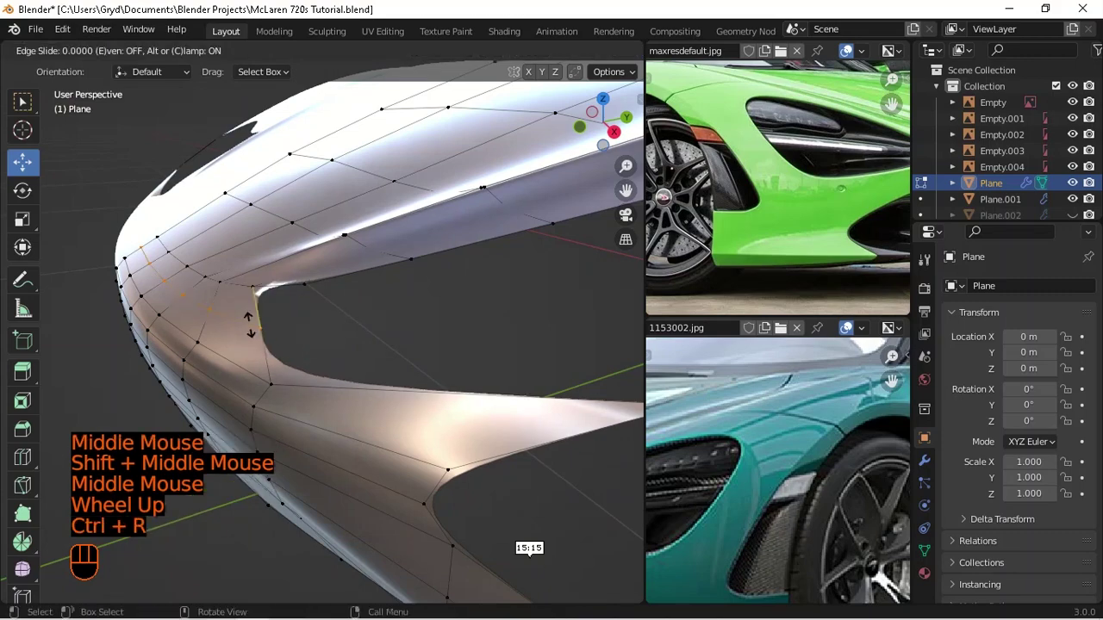
right_click(249, 324)
middle_drag(249, 324, 331, 365)
scroll(285, 310, down, 1)
scroll(443, 298, down, 2)
- Fill the face that extends the rear panel forward along the gap above the large side opening
middle_drag(451, 312, 485, 342)
scroll(411, 347, up, 1)
shift+middle_drag(411, 347, 436, 335)
scroll(406, 411, up, 1)
scroll(367, 402, up, 1)
scroll(403, 401, down, 1)
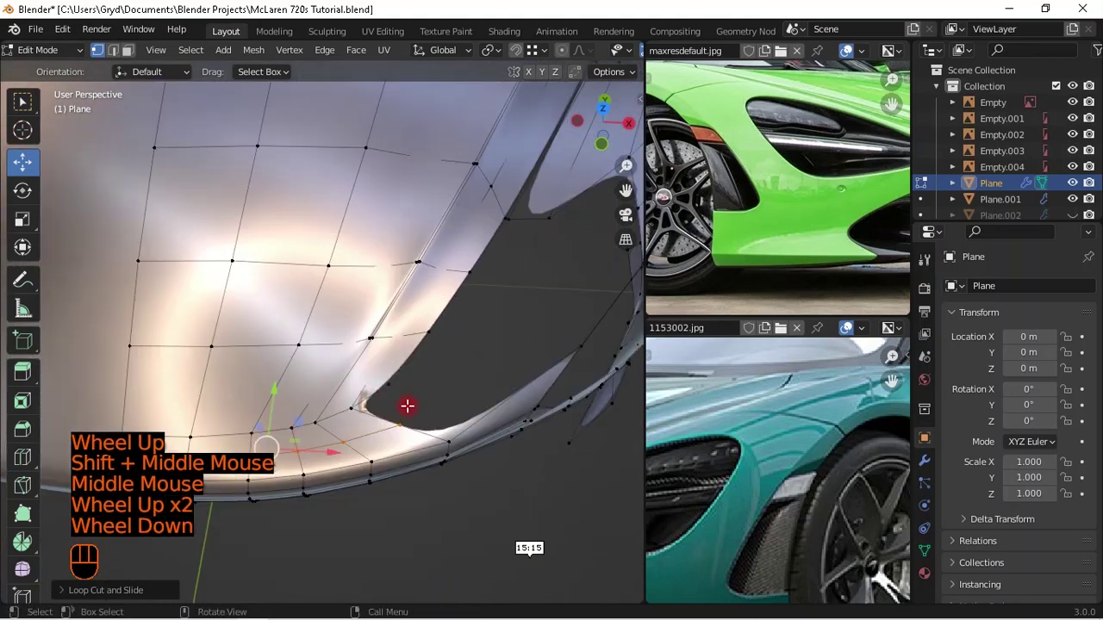
shift+middle_drag(487, 373, 438, 387)
scroll(456, 371, down, 1)
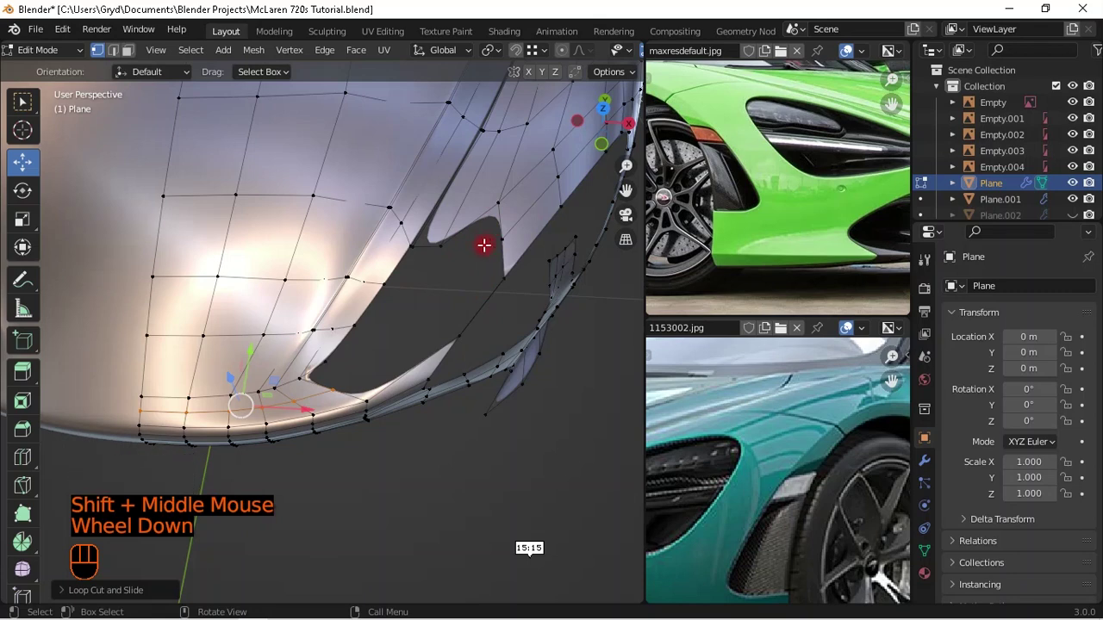
click(462, 328)
ctrl+click(439, 242)
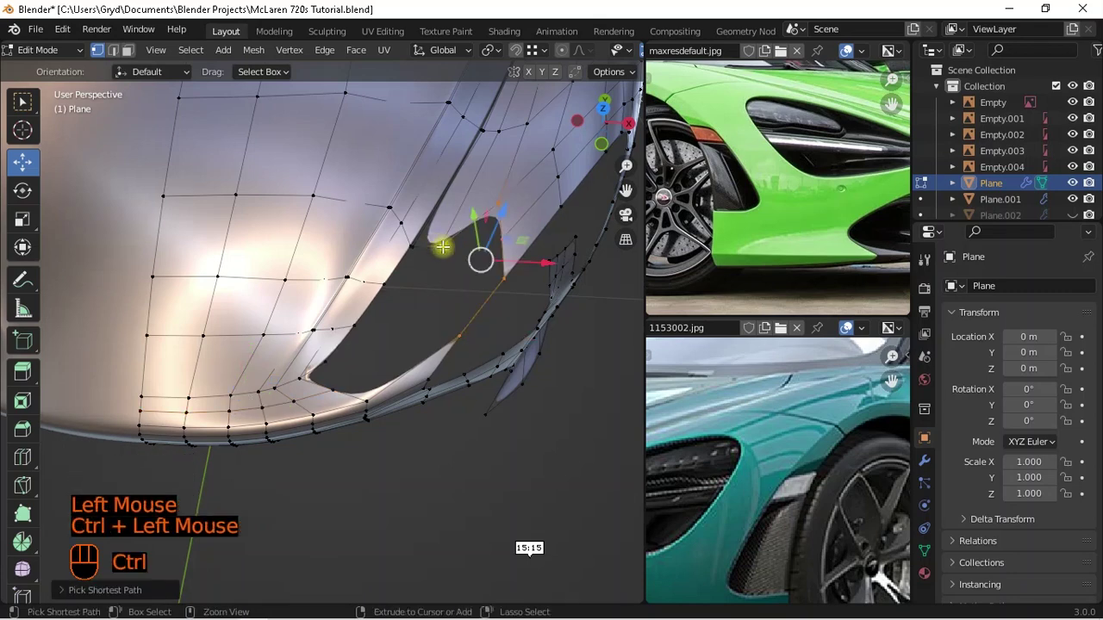
key(f)
- Fill two more faces in the gap's front corner, between the nose panel and the newly extended rear panel
shift+middle_drag(487, 258, 486, 285)
middle_drag(486, 284, 450, 352)
click(423, 375)
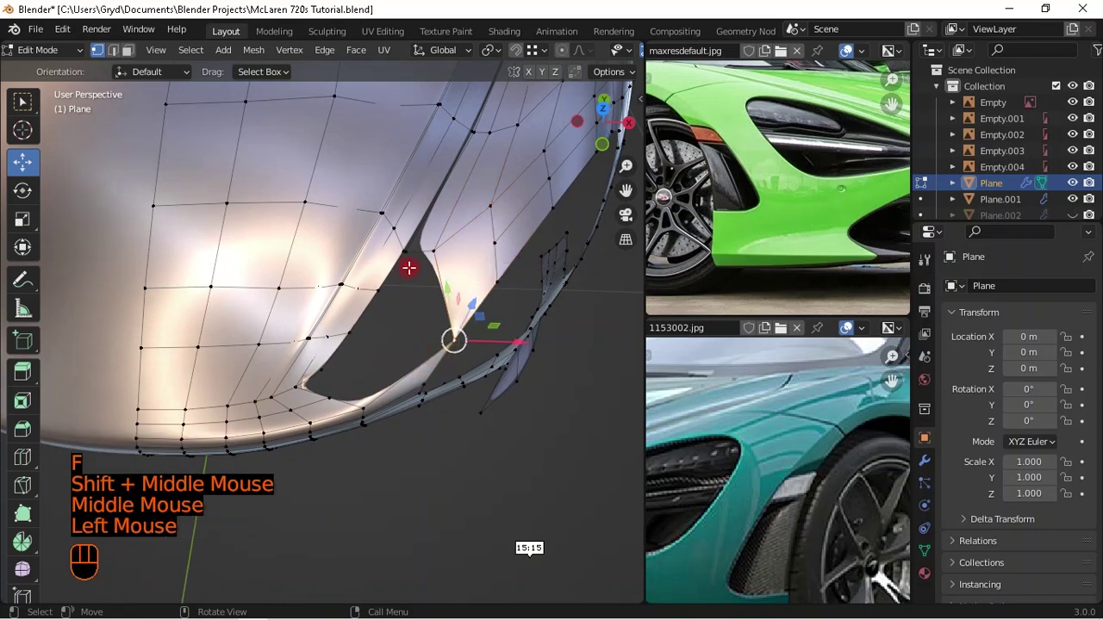
ctrl+click(337, 369)
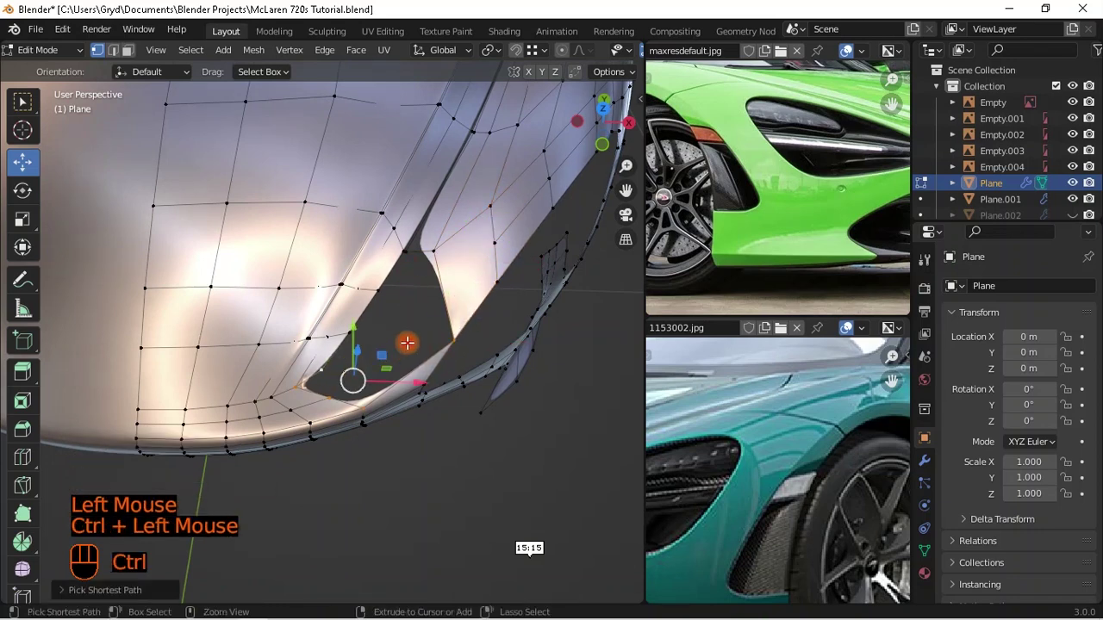
key(f)
mouse_move(445, 371)
middle_down()
mouse_move(455, 368)
mouse_move(446, 375)
middle_up()
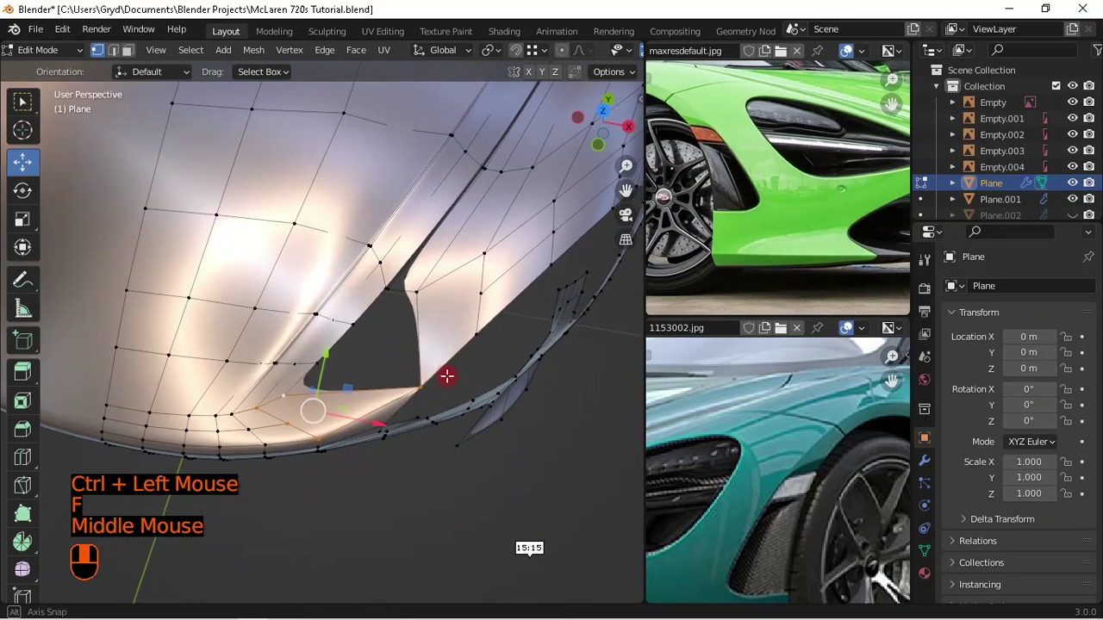
click(412, 390)
ctrl+click(413, 352)
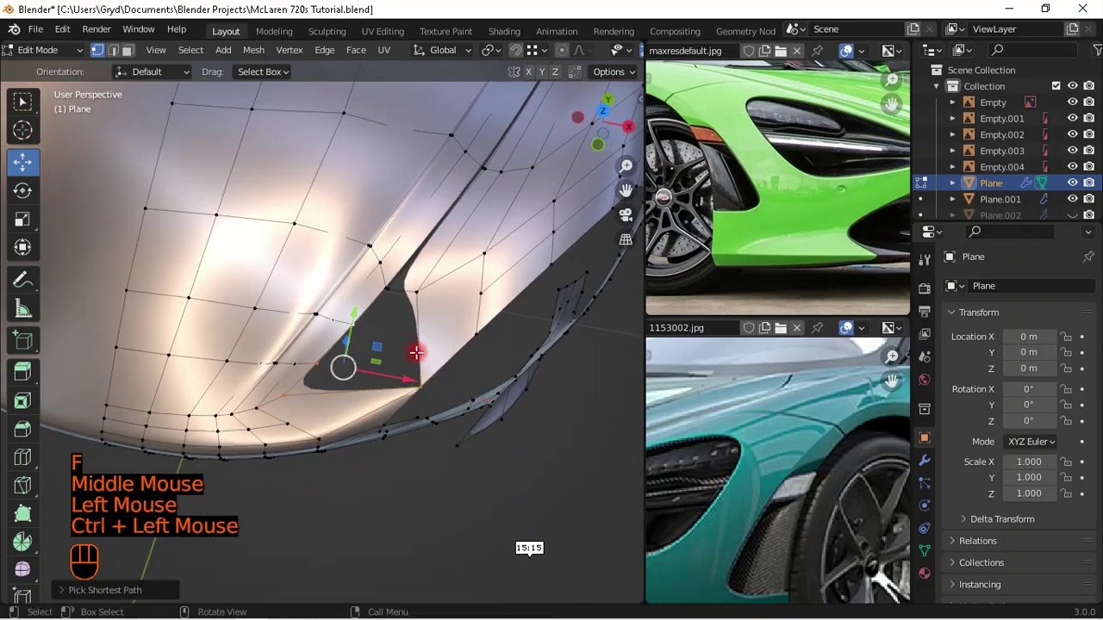
key(f)
- Fill the face beside the gap's front corner, and try to join the two panels across the gap's narrow end
click(409, 369)
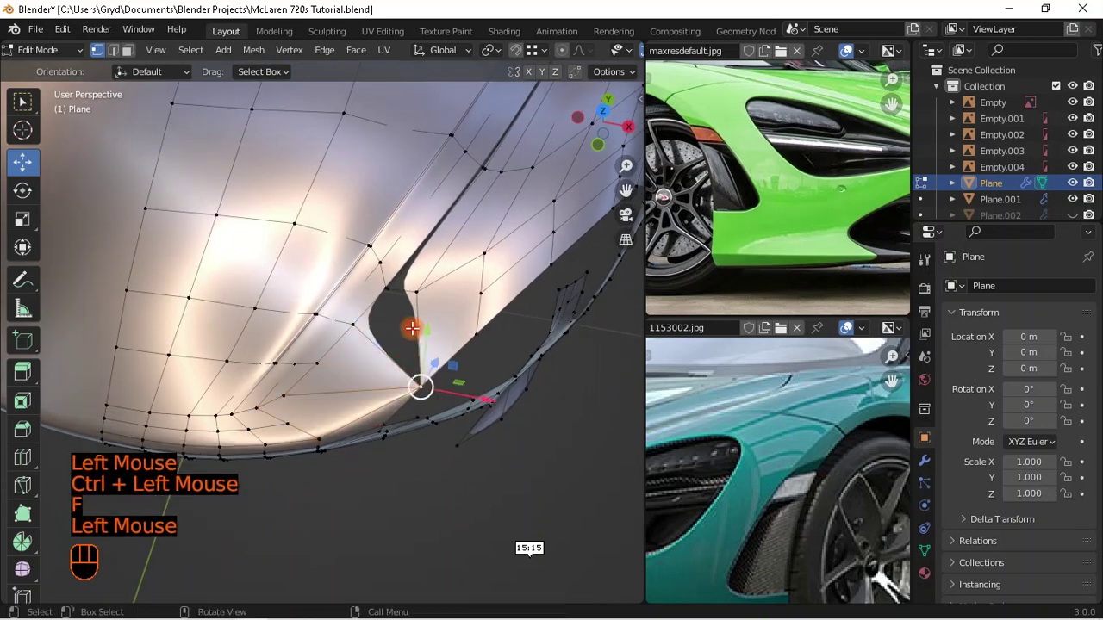
ctrl+click(389, 297)
scroll(431, 284, up, 3)
middle_drag(430, 284, 481, 280)
scroll(463, 297, down, 1)
scroll(482, 281, up, 1)
click(532, 248)
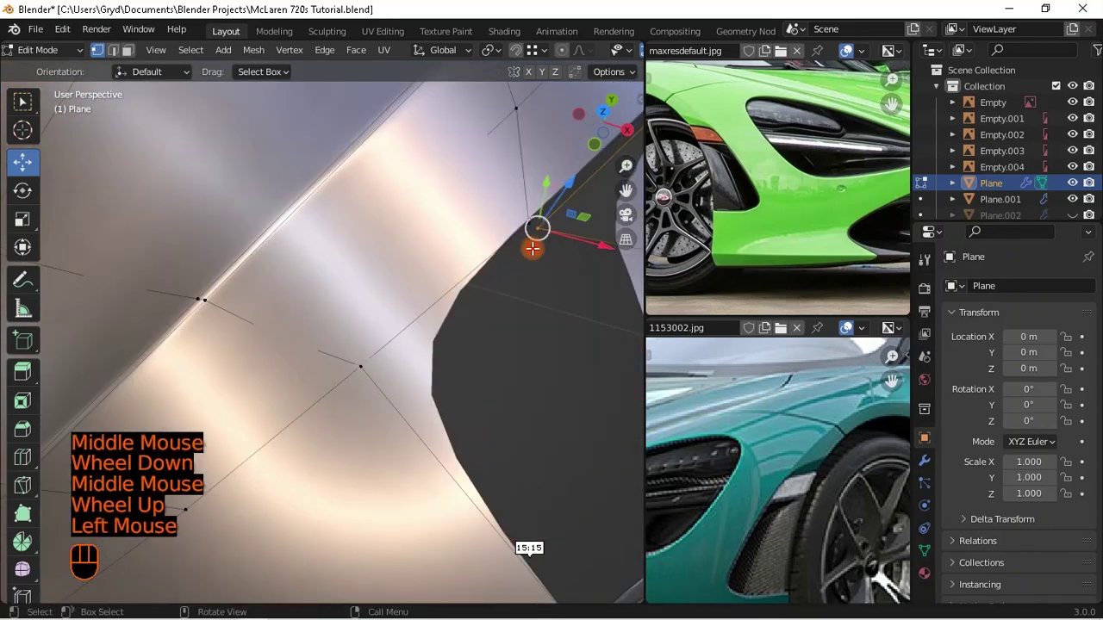
shift+click(522, 290)
shift+middle_drag(522, 291, 502, 297)
key(f)
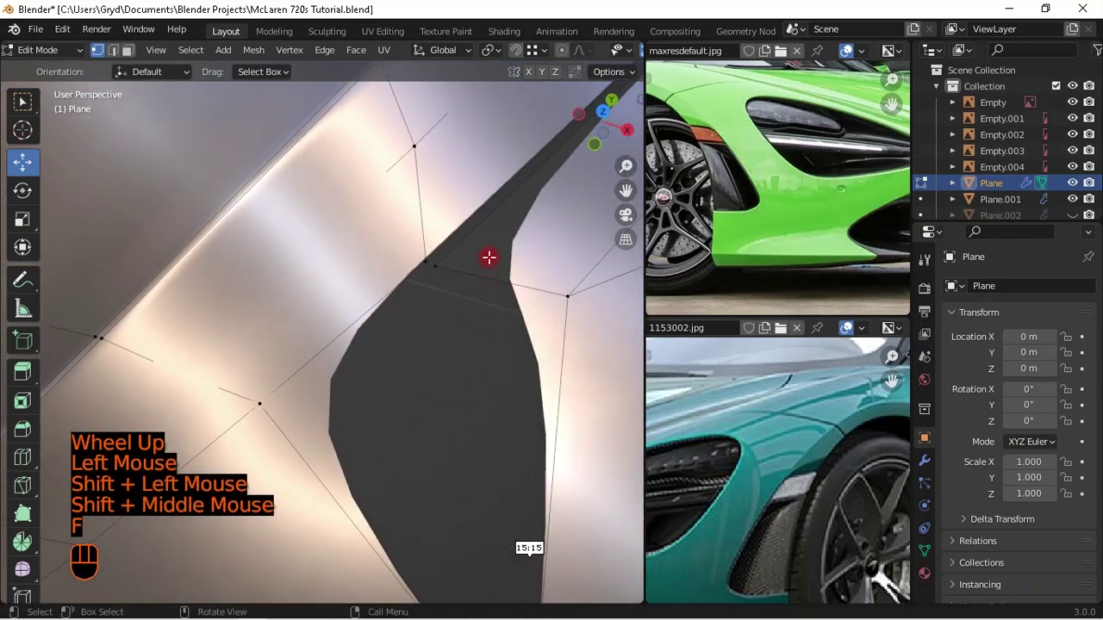
- Undo the last join and fill the narrow end of the gap between the nose panel and the rear panel
click(475, 244)
key(ctrl+z)
key(ctrl+z)
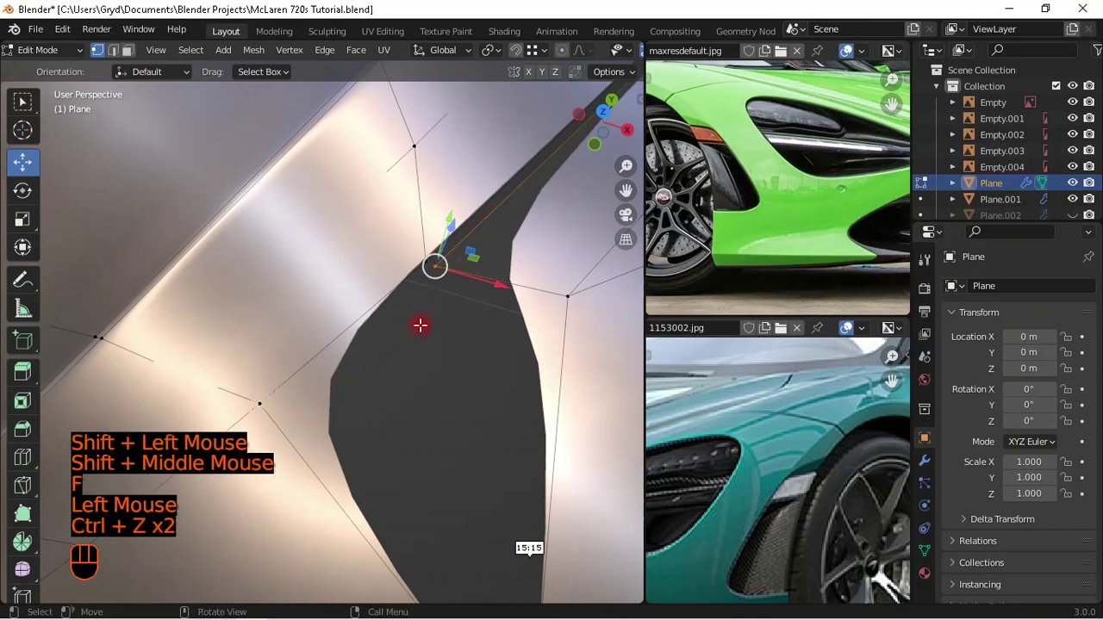
click(457, 244)
key(f)
scroll(473, 337, down, 2)
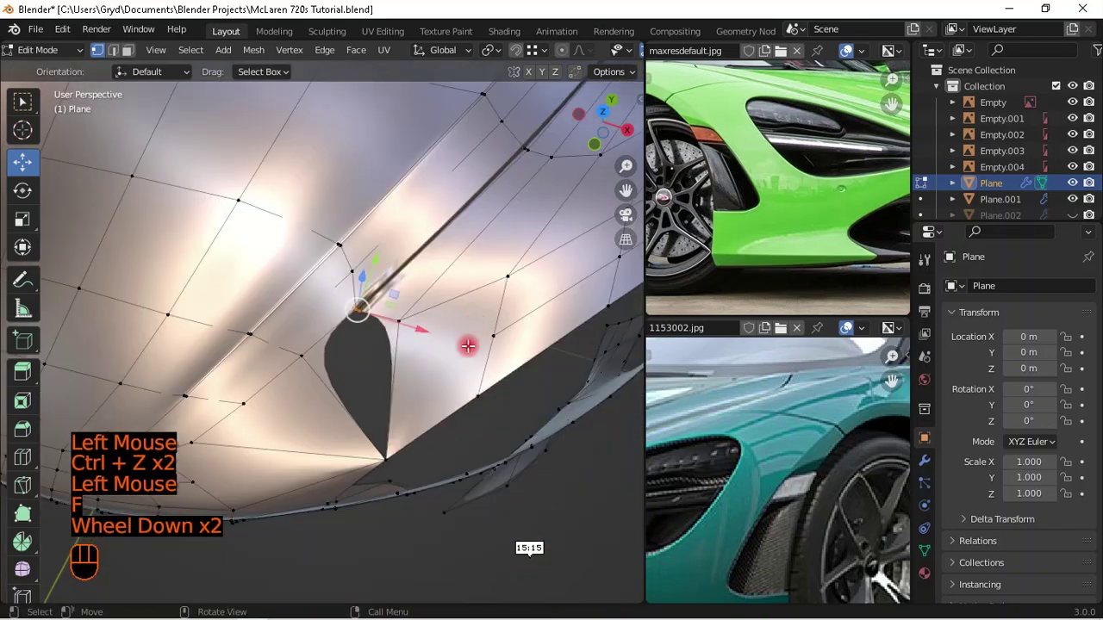
- Fill the remaining teardrop-shaped hole at the gap's front corner from the vertices around its border
click(384, 457)
ctrl+click(354, 304)
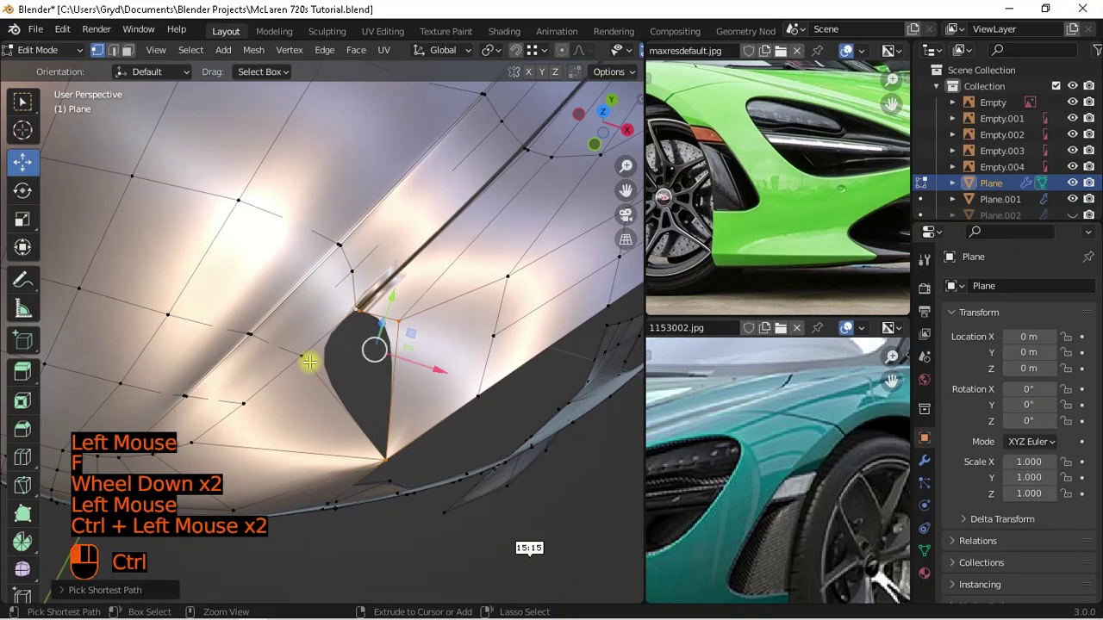
ctrl+click(309, 362)
key(f)
- Connect the rear panel's middle vertex to the lower nose panel vertex with an edge path cutting across the corner faces
middle_drag(336, 367, 450, 378)
scroll(451, 390, down, 2)
click(488, 232)
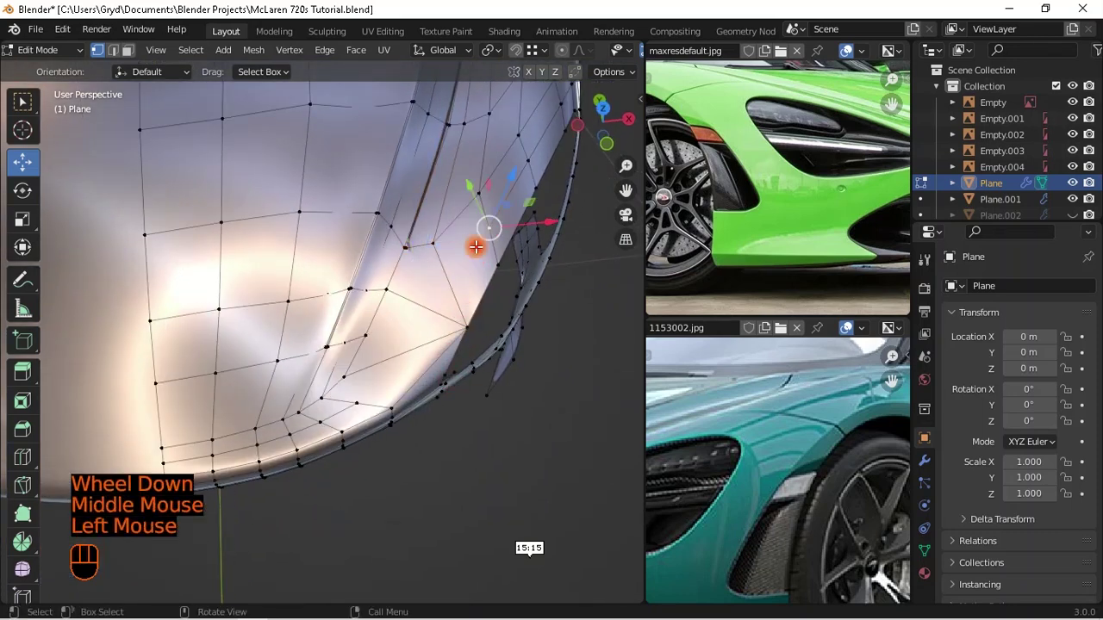
shift+click(400, 380)
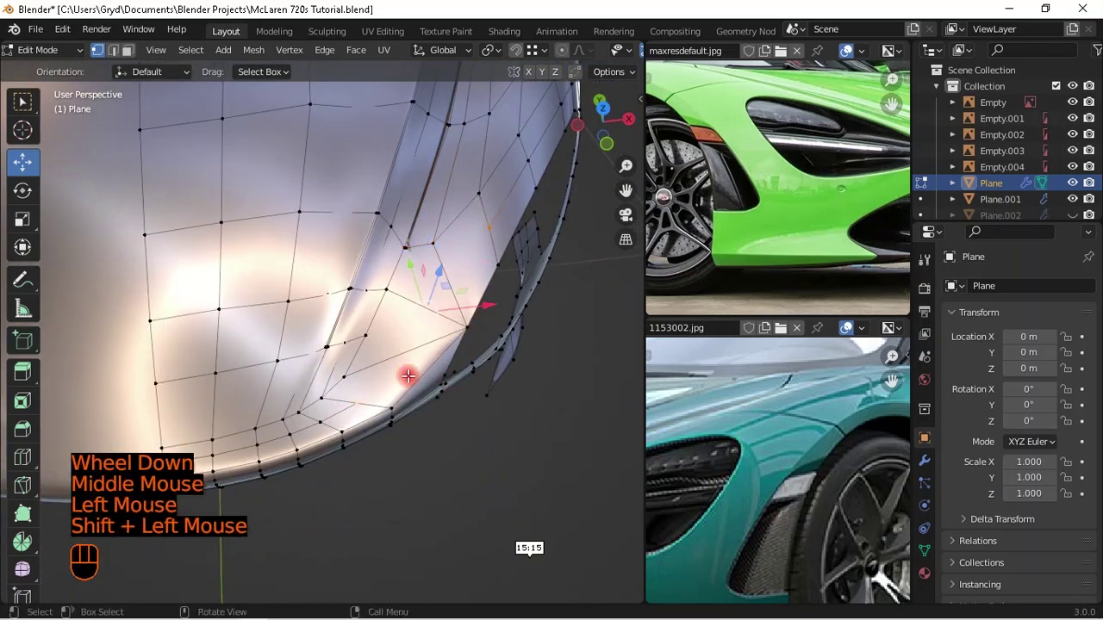
middle_drag(406, 374, 390, 336)
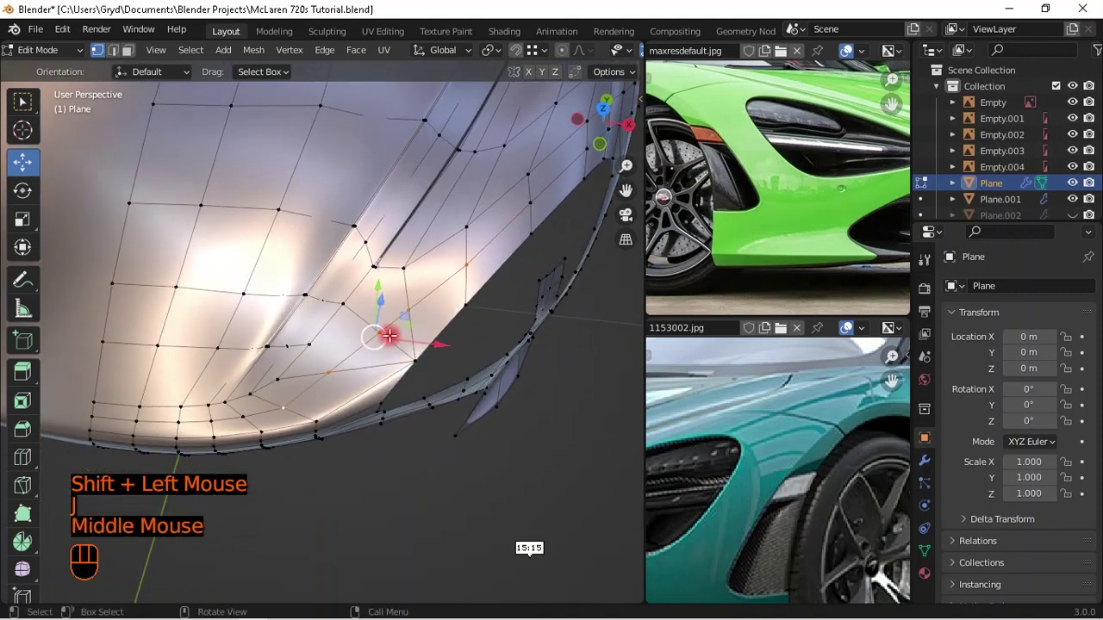
- Merge the two neighbouring vertices of the new edge path in the filled corner
click(376, 334)
shift+click(413, 322)
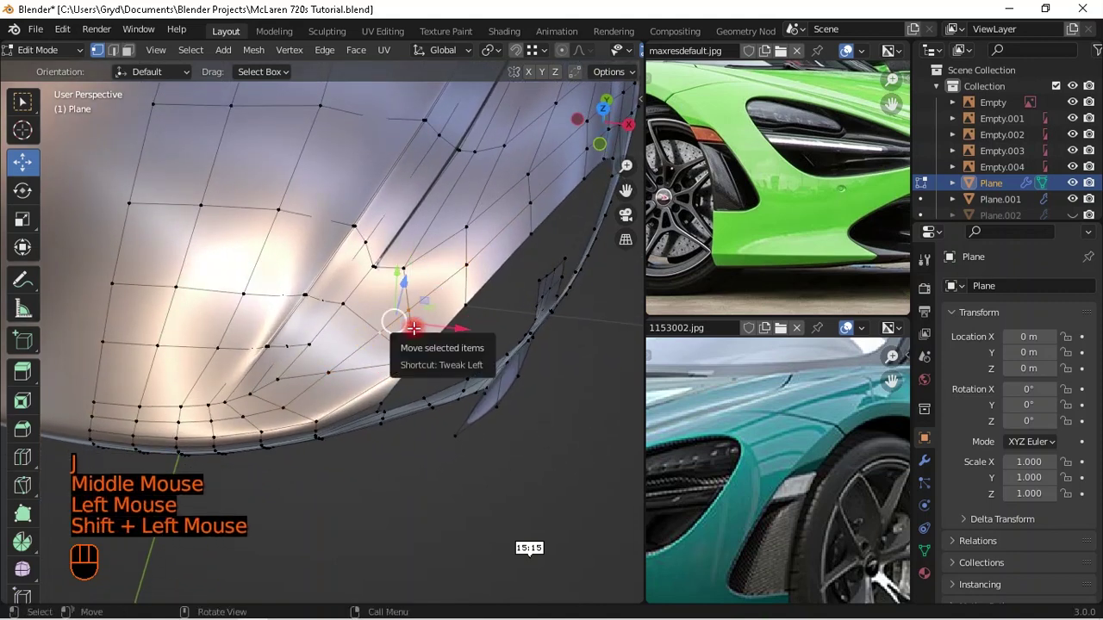
key(m)
click(411, 324)
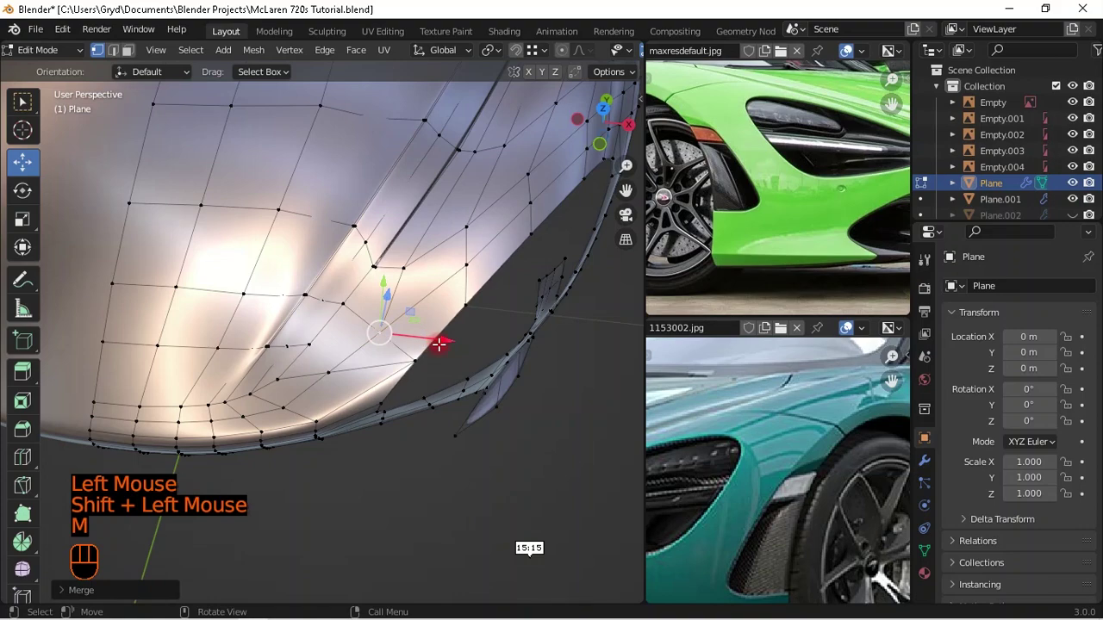
- Move the merged corner vertex about 0.003 m along the global Z axis
middle_drag(434, 285, 488, 229)
scroll(512, 207, up, 2)
key(g)
right_click(516, 173)
shift+middle_drag(516, 173, 496, 238)
key(x)
click(500, 239)
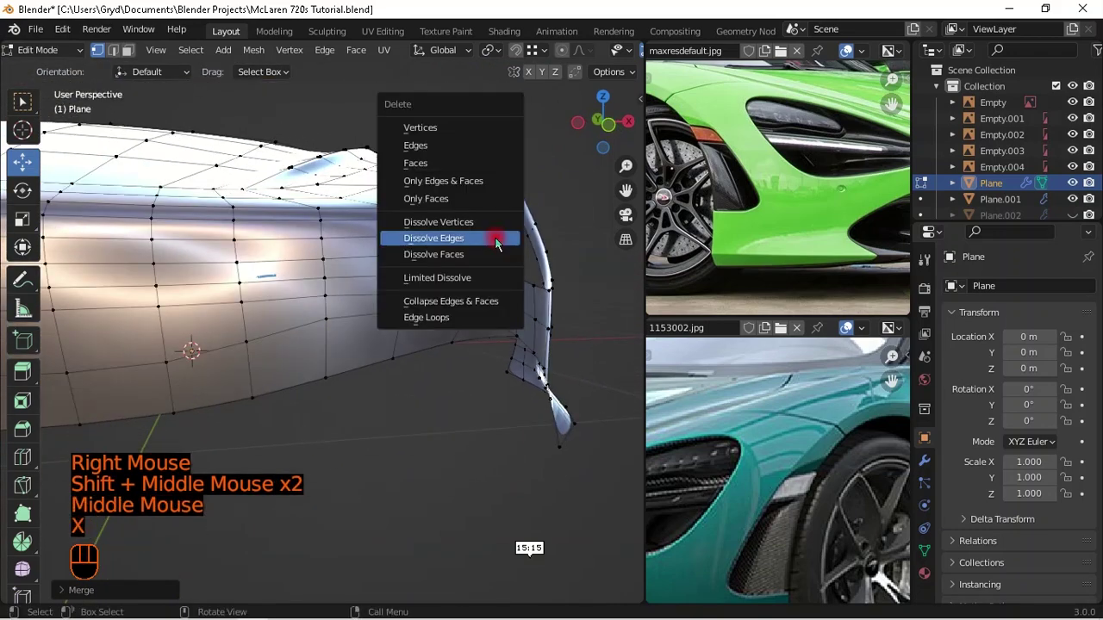
key(g)
key(z)
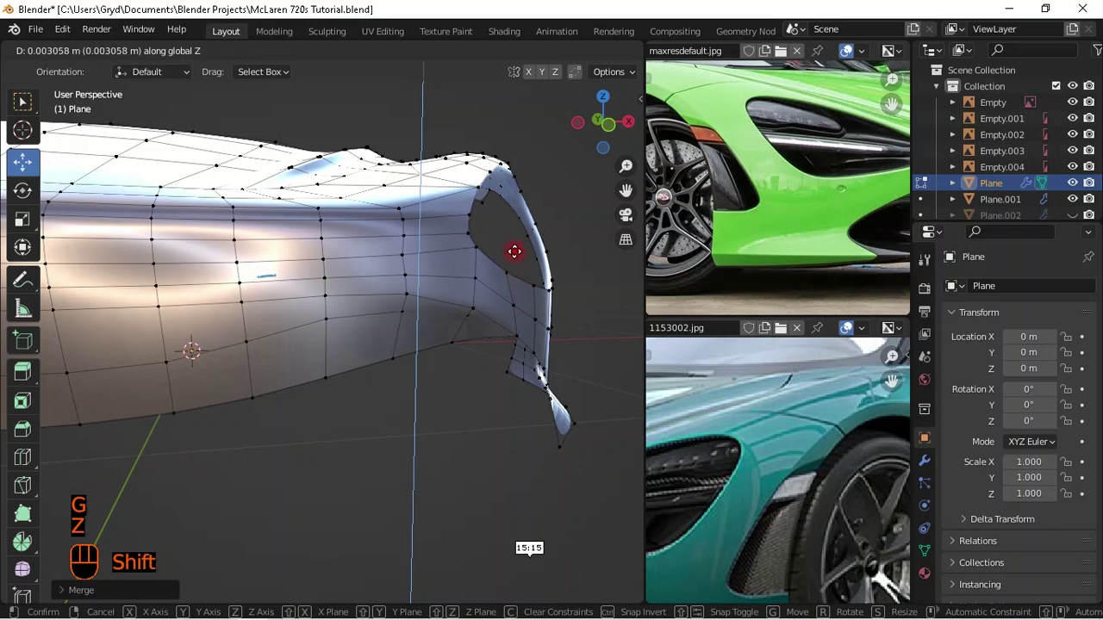
shift+click(514, 252)
- Move the neighbouring vertex in the filled corner about 0.002 m along the global Z axis
click(320, 207)
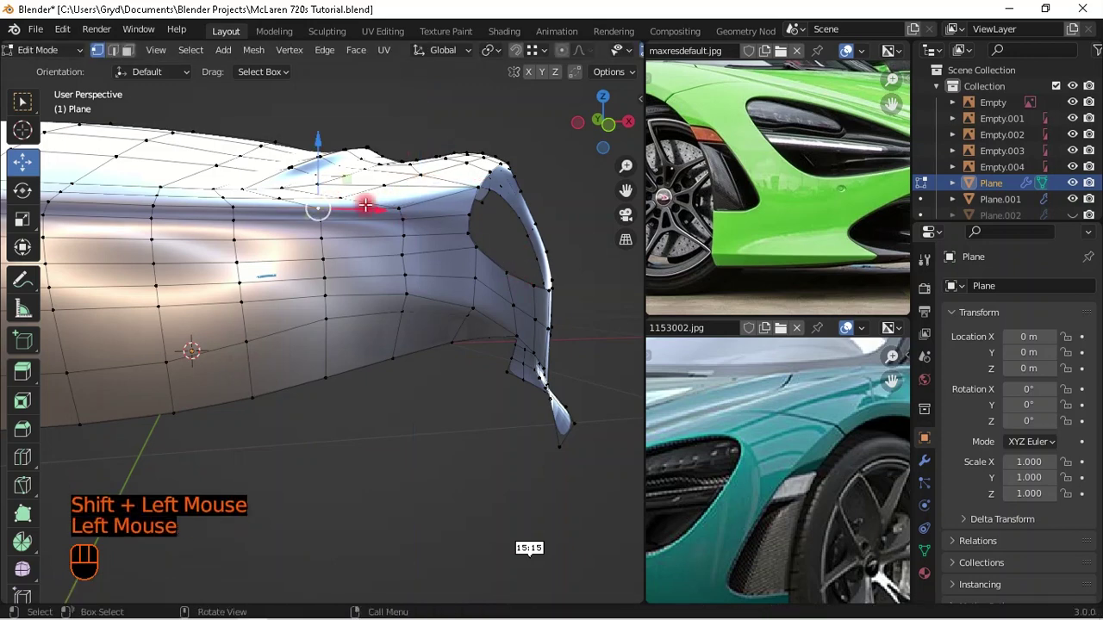
key(g)
key(z)
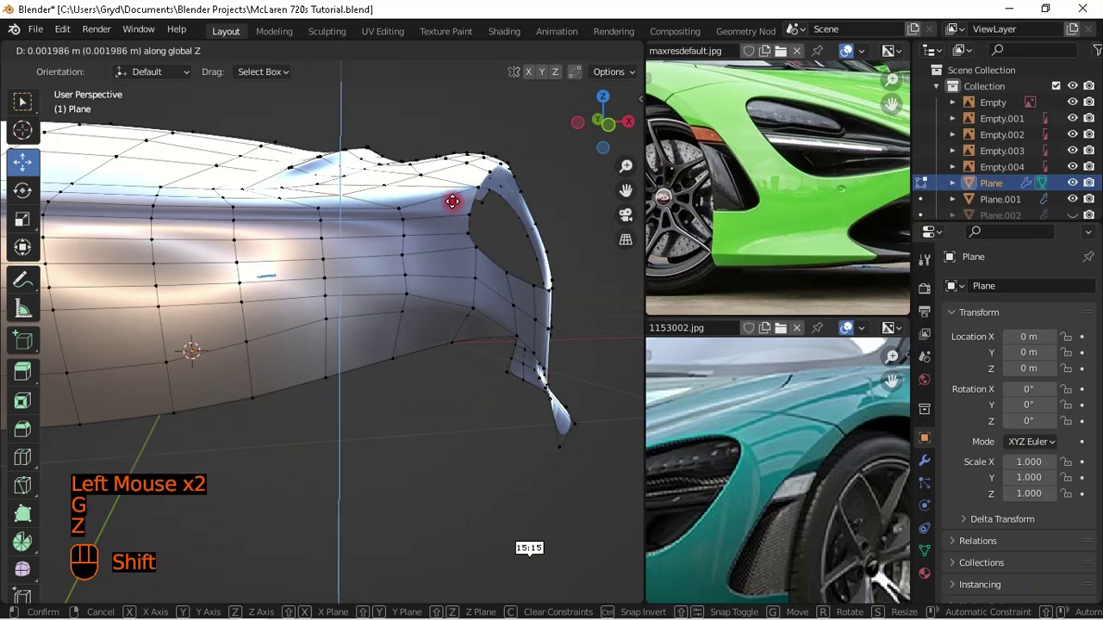
shift+click(458, 206)
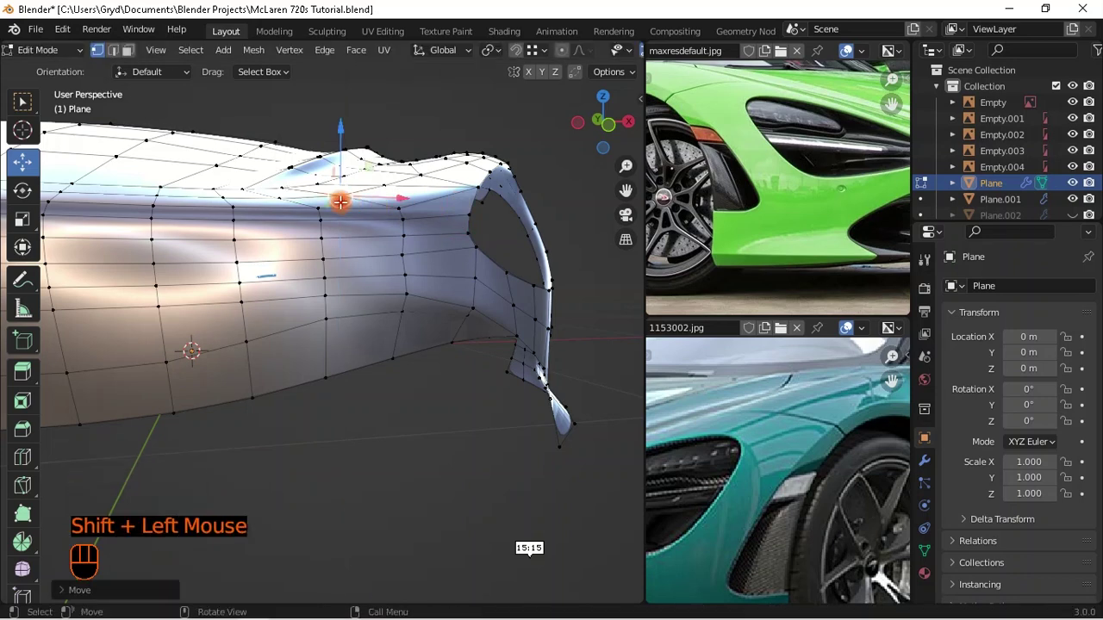
- Fine-tune the heights of two adjacent corner vertices along the global Z axis to smooth the surface
click(387, 199)
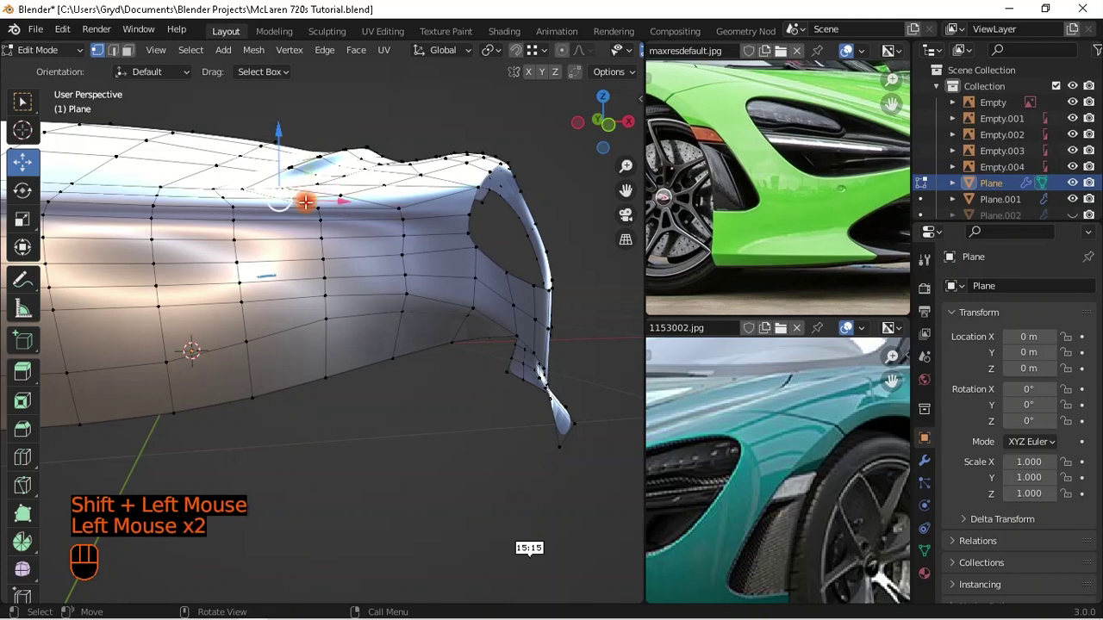
key(g)
key(z)
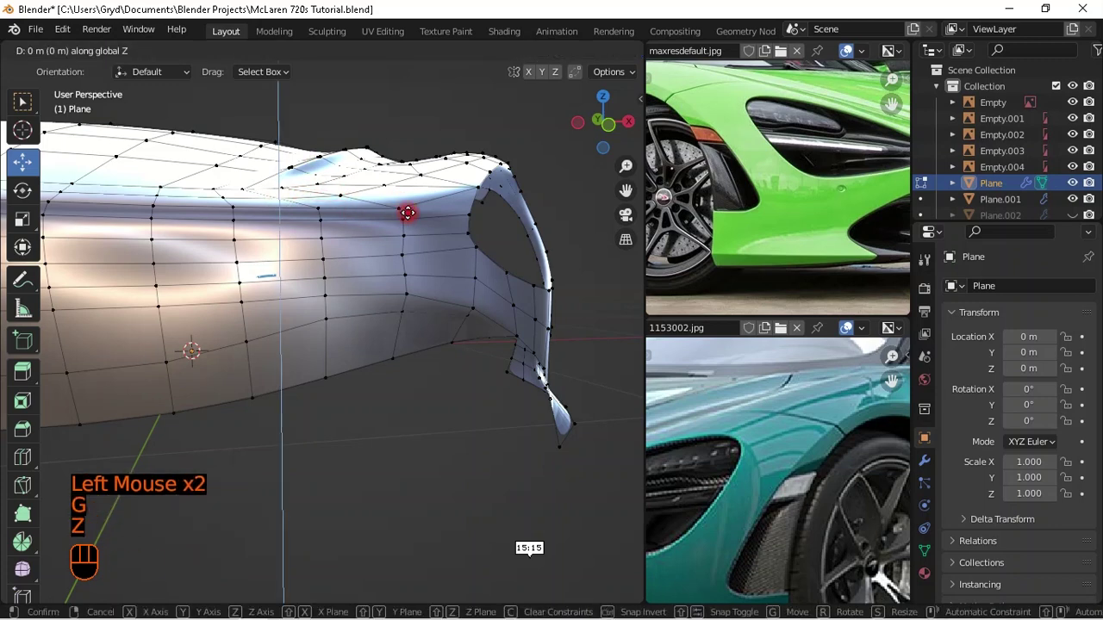
shift+click(409, 207)
click(434, 188)
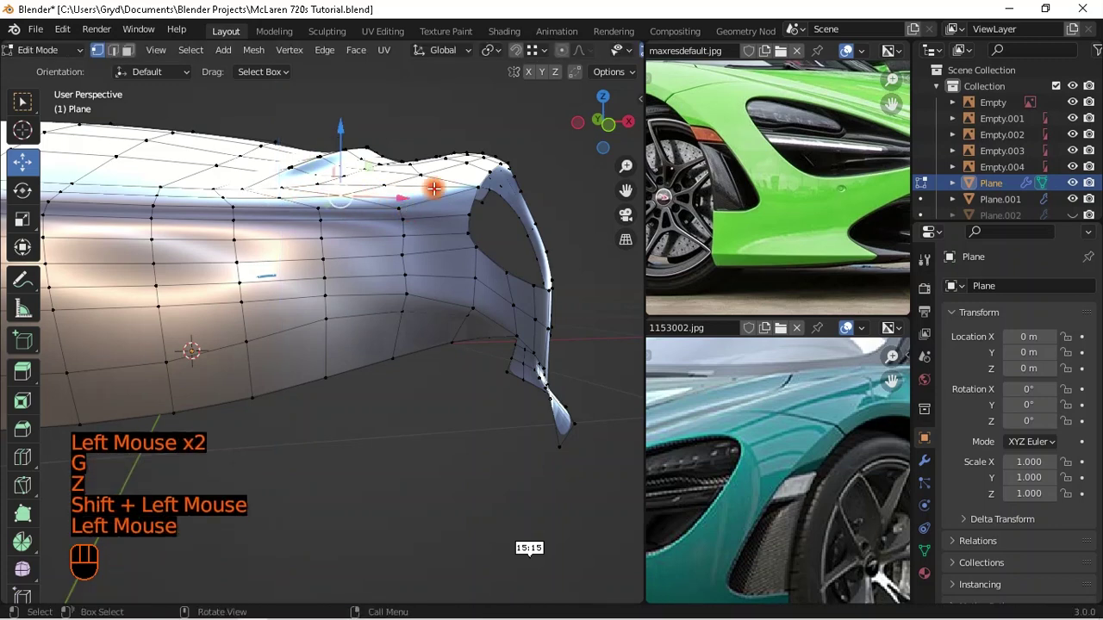
key(g)
key(z)
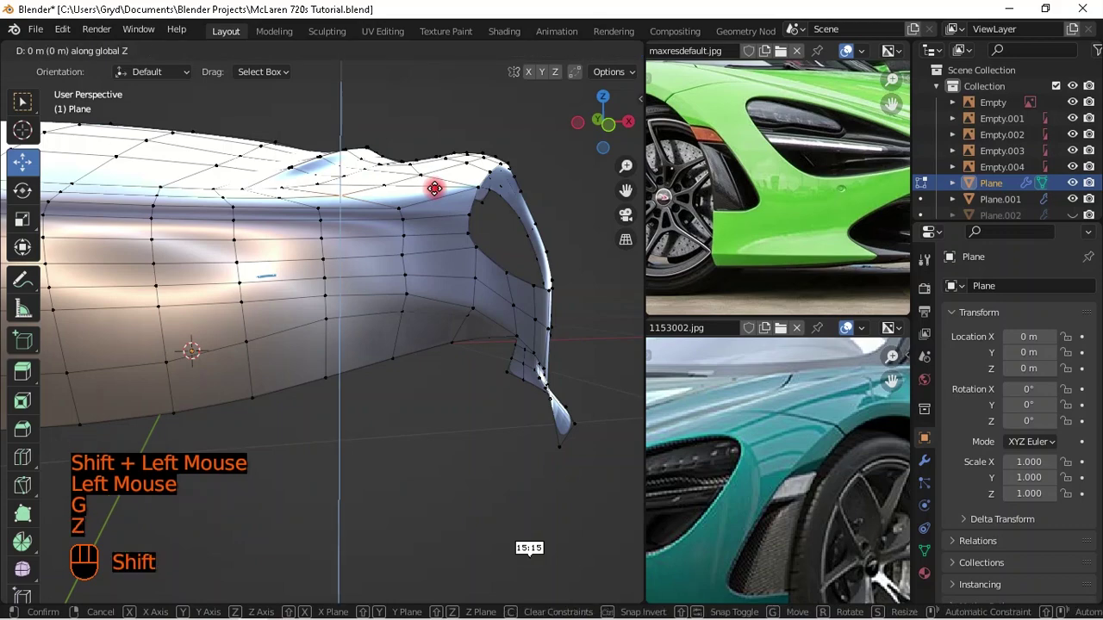
shift+click(435, 188)
- Connect the nose panel's middle vertex to the outer corner vertex with an edge path across the corner faces
middle_drag(434, 188, 446, 296)
scroll(414, 271, down, 2)
scroll(446, 296, up, 2)
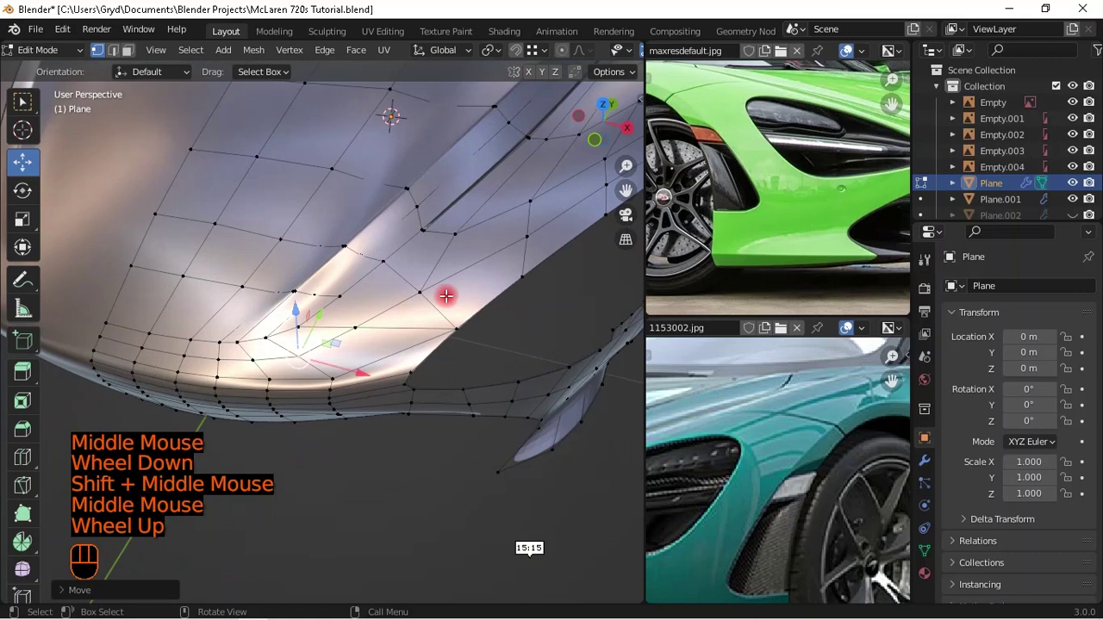
click(343, 297)
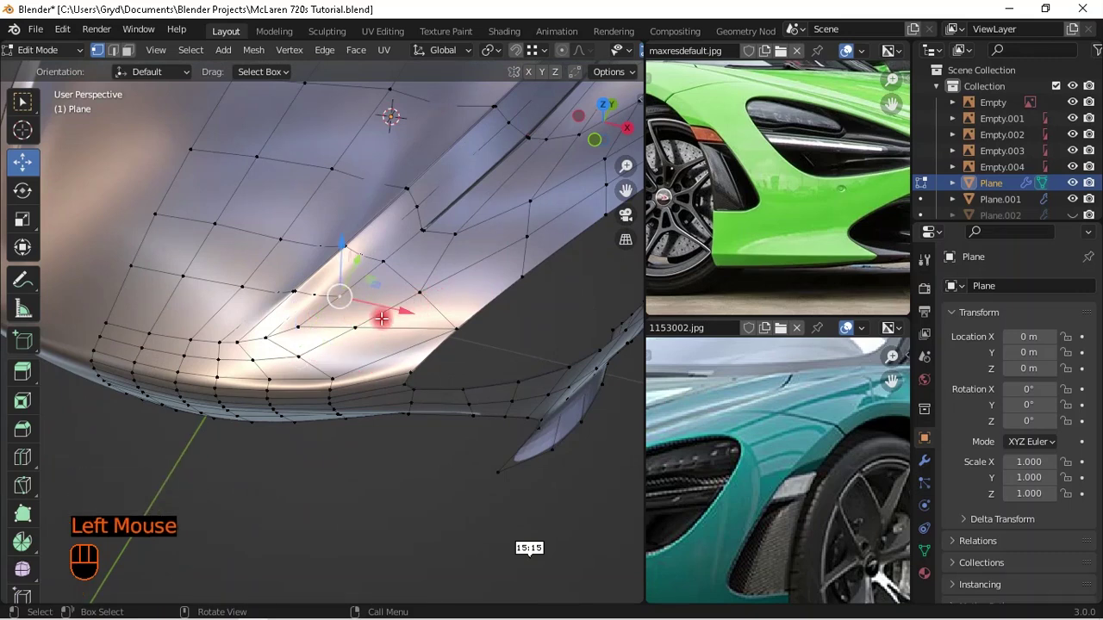
middle_drag(449, 317, 496, 338)
shift+click(411, 345)
key(j)
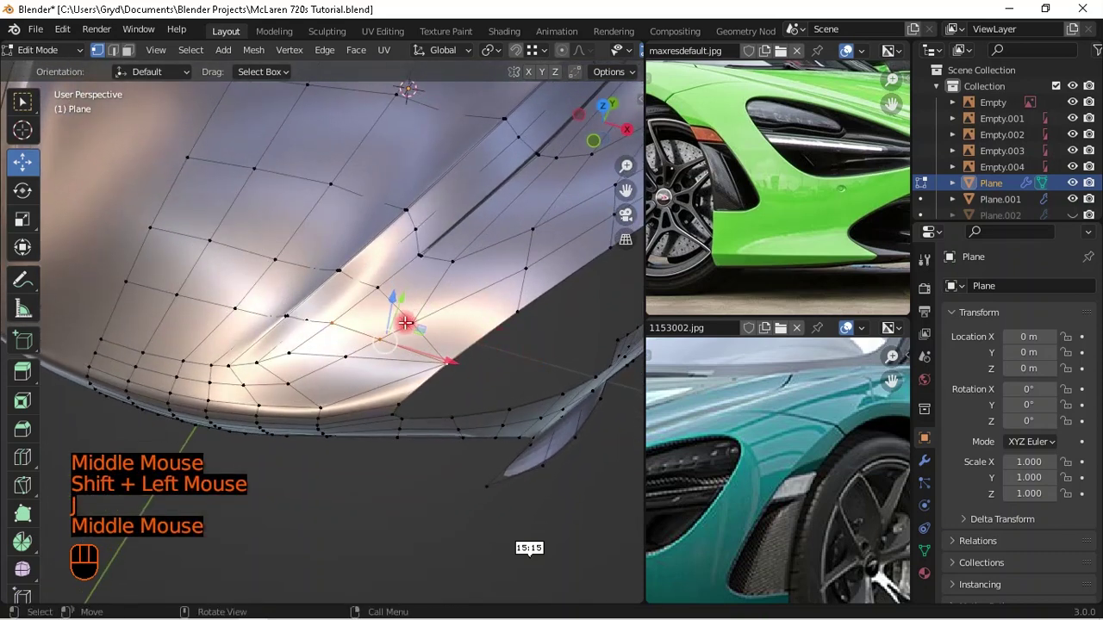
- Combine the two triangles beside the outer corner vertex into a single four-sided face
click(367, 379)
scroll(417, 341, up, 1)
middle_drag(416, 341, 458, 360)
click(316, 388)
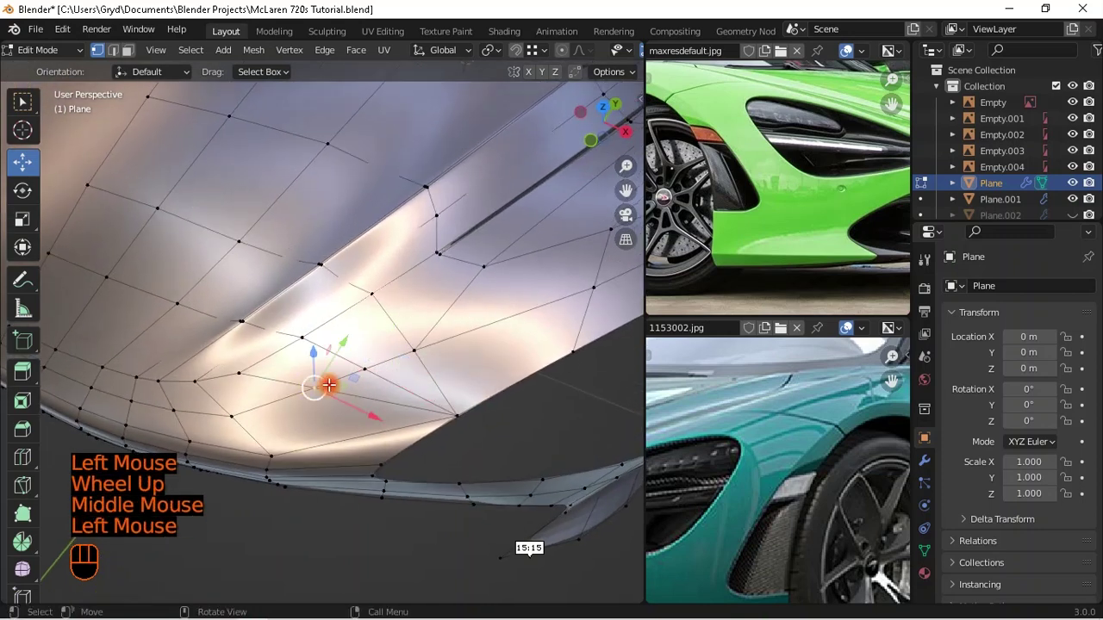
shift+click(362, 375)
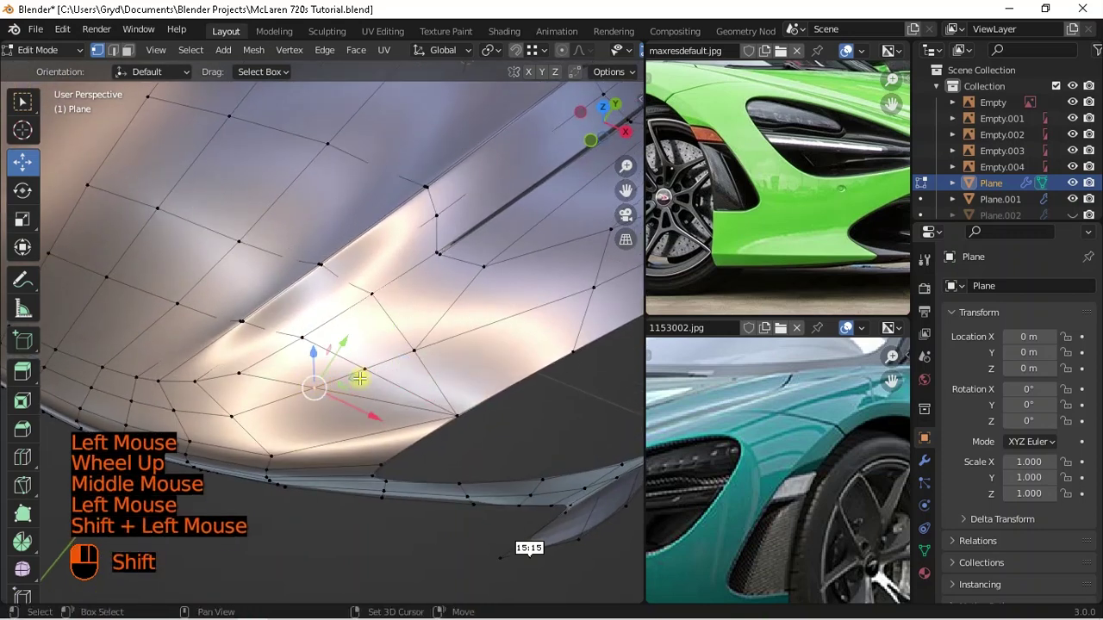
click(405, 374)
ctrl+shift+click(352, 395)
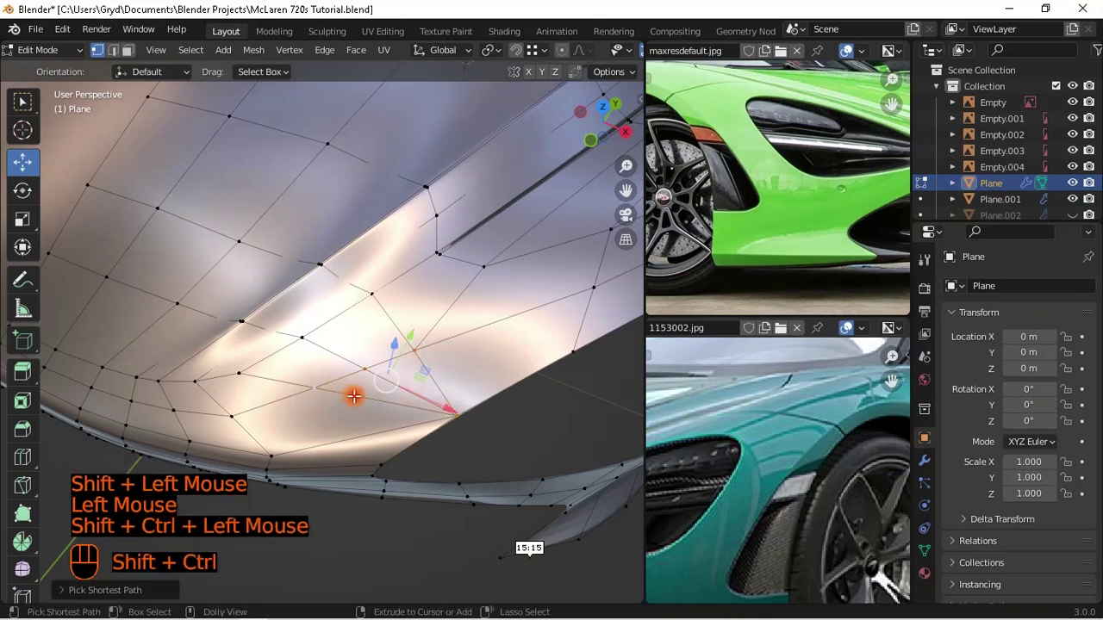
key(f)
- Slide the vertex on the edge below the new four-sided face towards the outer corner, by a factor of about 0.1
middle_drag(408, 372, 442, 310)
scroll(472, 339, down, 2)
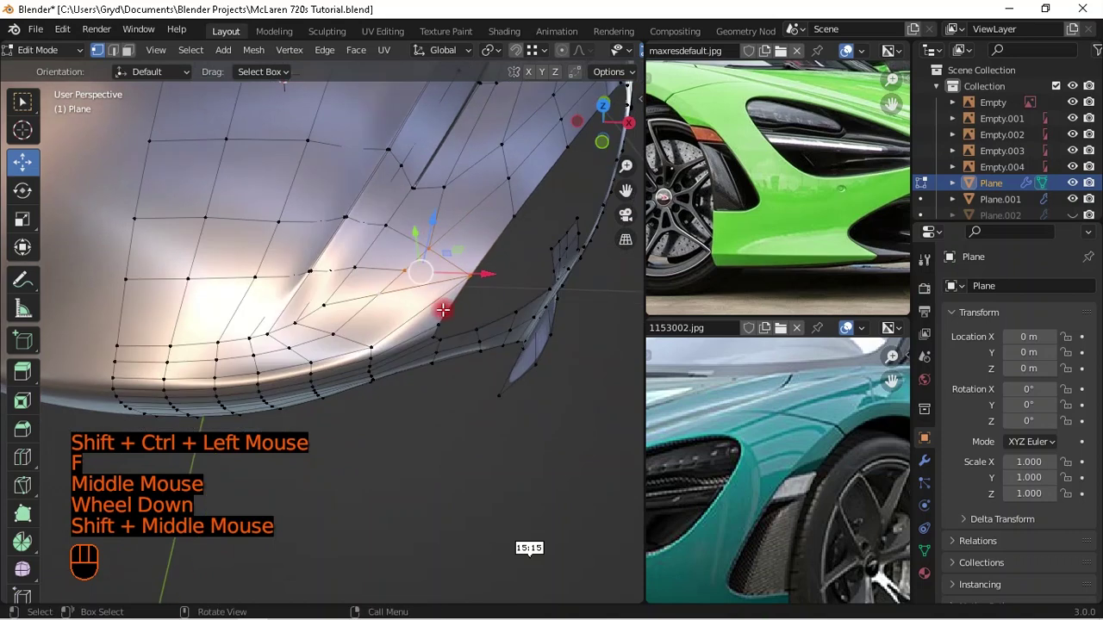
click(383, 297)
key(g)
key(g)
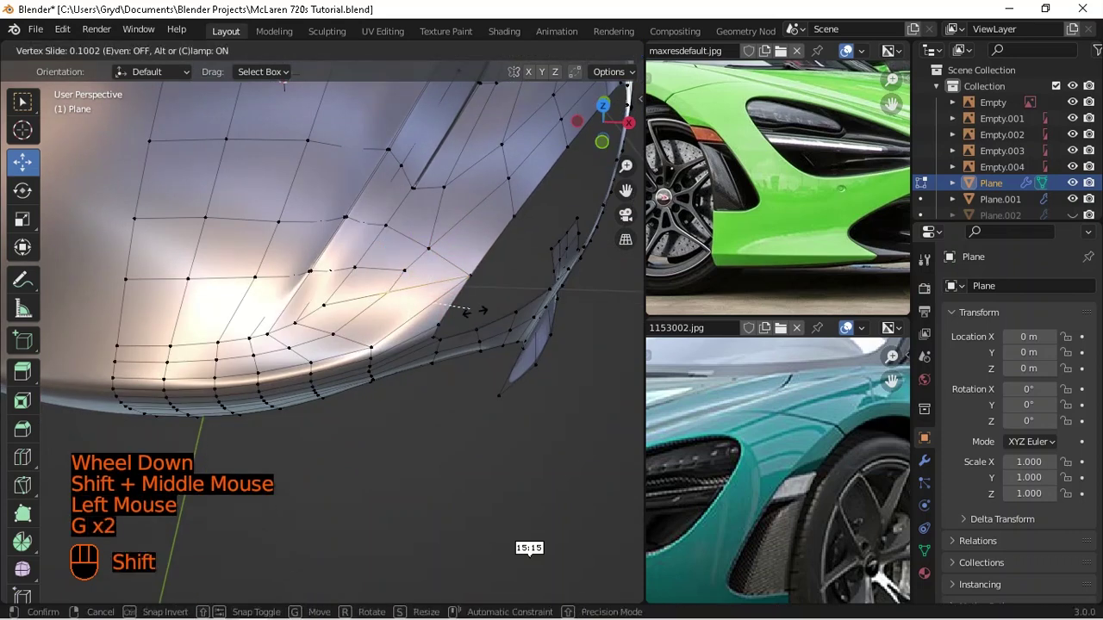
shift+click(472, 310)
- Slide the upper vertex of the four-sided face along its edge, check the surface in Object Mode, and return to Edit Mode
click(474, 263)
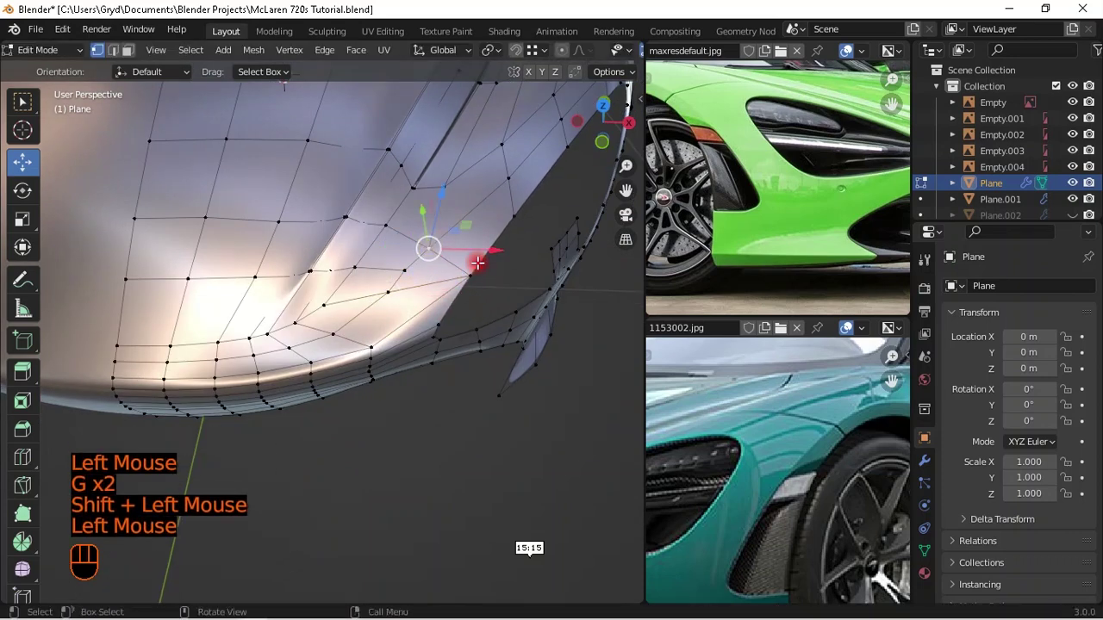
key(g)
key(g)
shift+click(514, 319)
middle_drag(451, 305, 507, 320)
key(Tab)
key(Tab)
shift+middle_drag(413, 256, 413, 340)
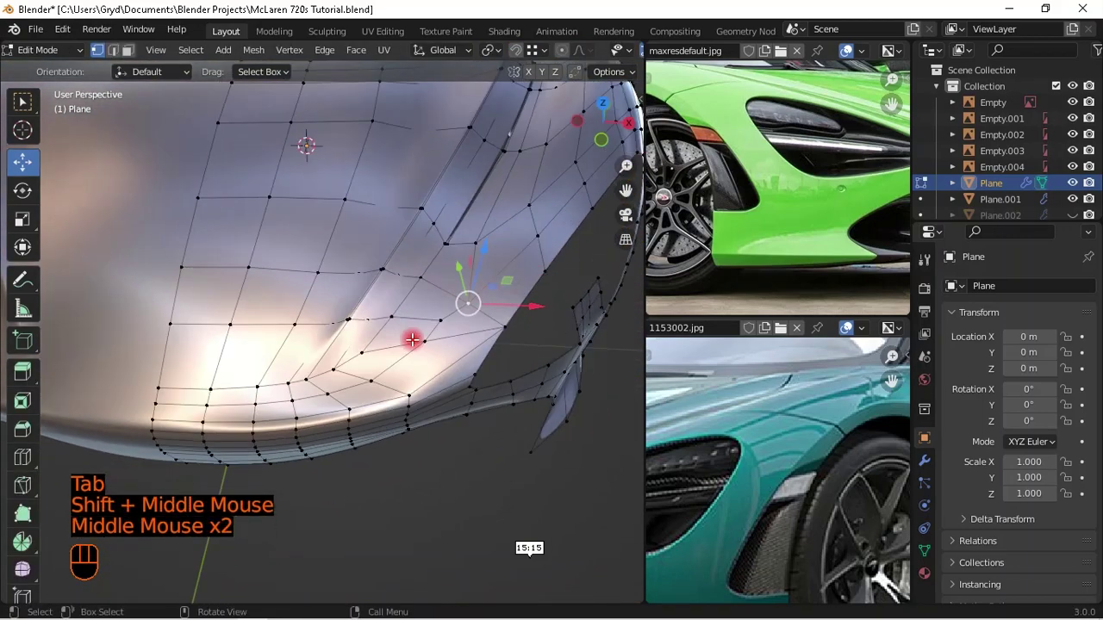
- Add a loop cut around the lower nose corner with even spacing, slid to a factor of about 0.93 beside the existing loop
scroll(409, 355, up, 1)
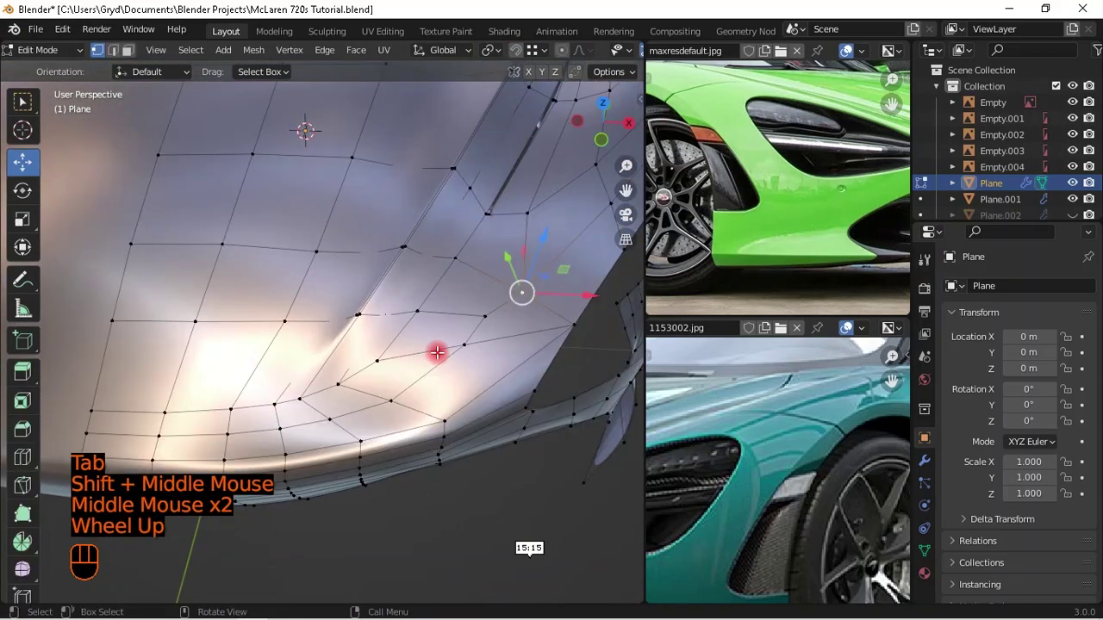
key(ctrl+r)
click(436, 352)
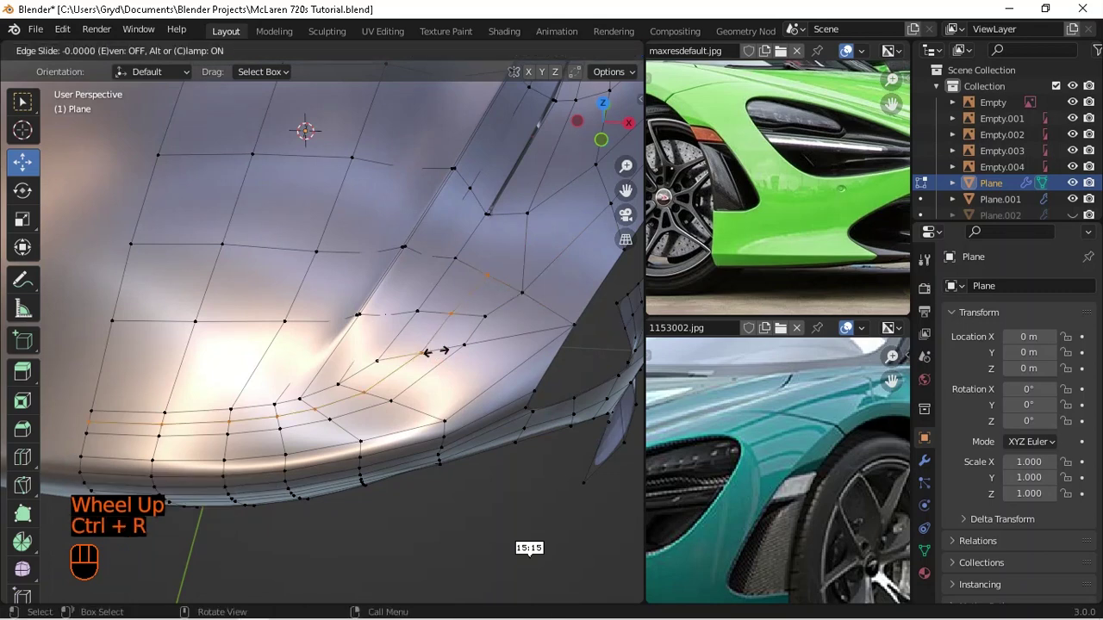
key(e)
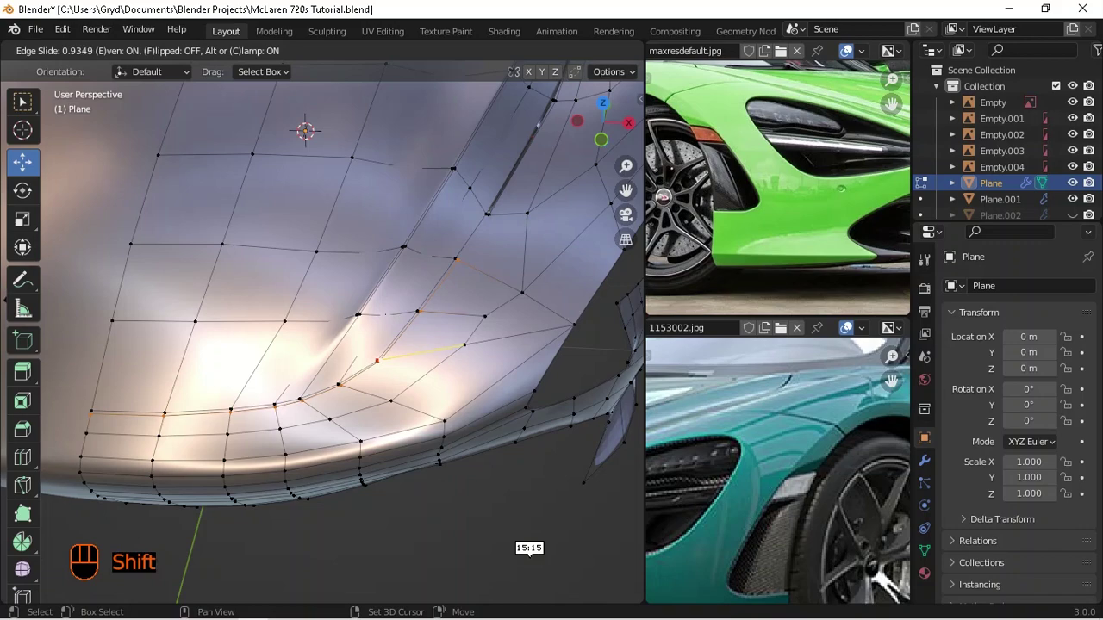
shift+click(100, 334)
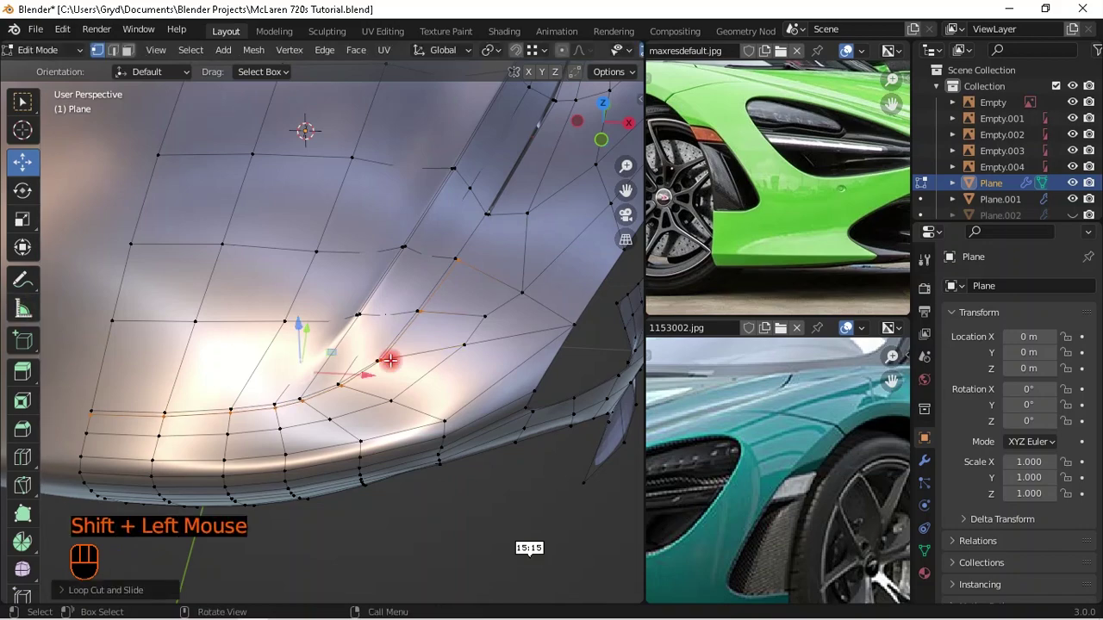
- In the top view, slide the new loop's vertex at the nose corner bend along the loop to line up with its neighbouring vertex
middle_drag(390, 360, 387, 361)
key(KP_7)
scroll(471, 446, up, 1)
shift+scroll(470, 445, up, 1)
scroll(350, 323, up, 2)
shift+middle_drag(470, 446, 389, 266)
scroll(447, 314, up, 1)
scroll(361, 288, up, 1)
click(372, 278)
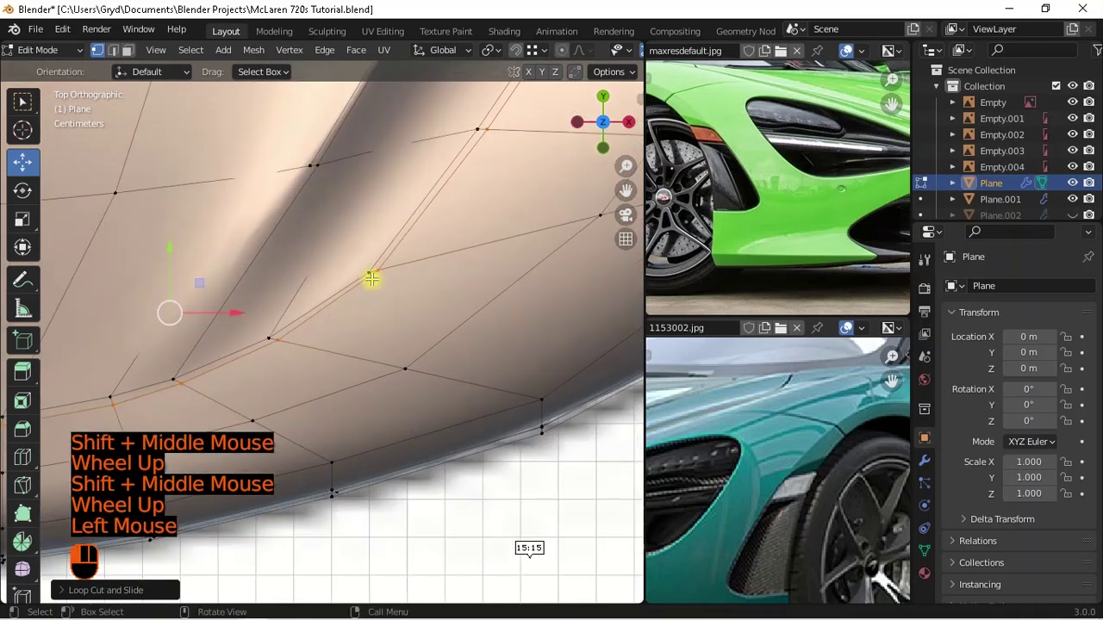
scroll(371, 278, up, 1)
click(380, 267)
scroll(404, 259, up, 1)
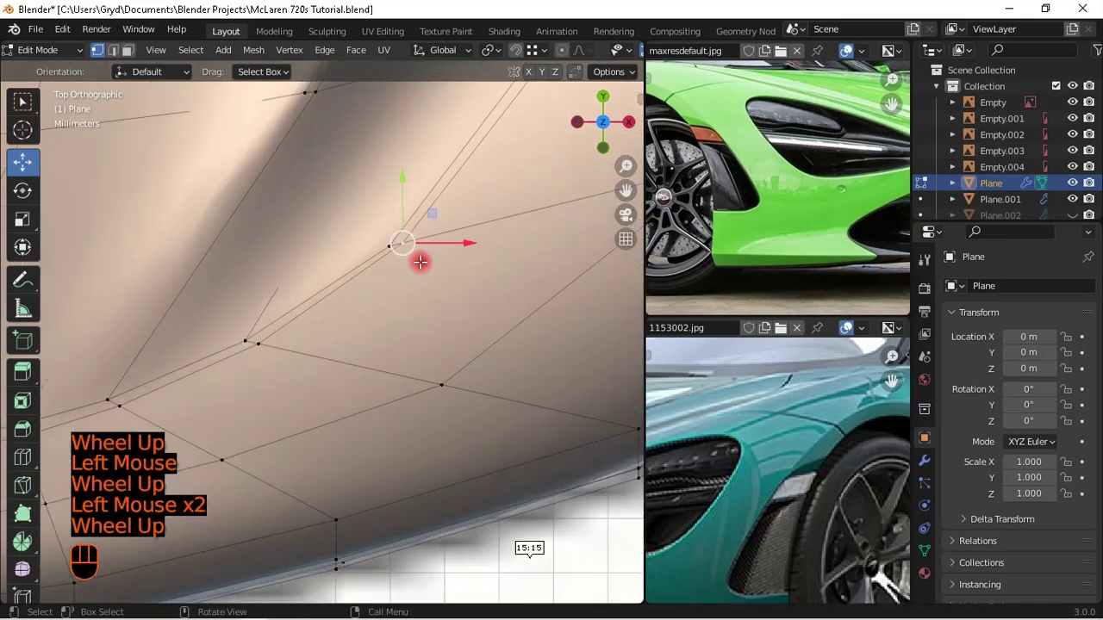
shift+middle_drag(418, 256, 439, 293)
key(g)
key(g)
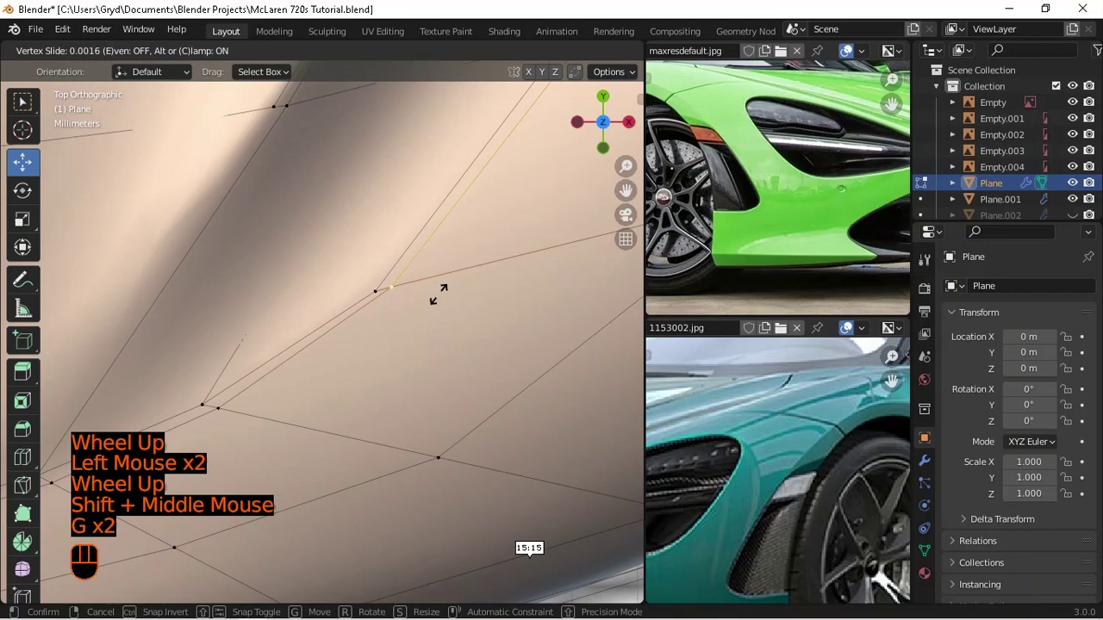
shift+click(365, 420)
- Slide the same corner-bend vertex outwards along its crossing edge by a factor of about 0.03
key(g)
key(g)
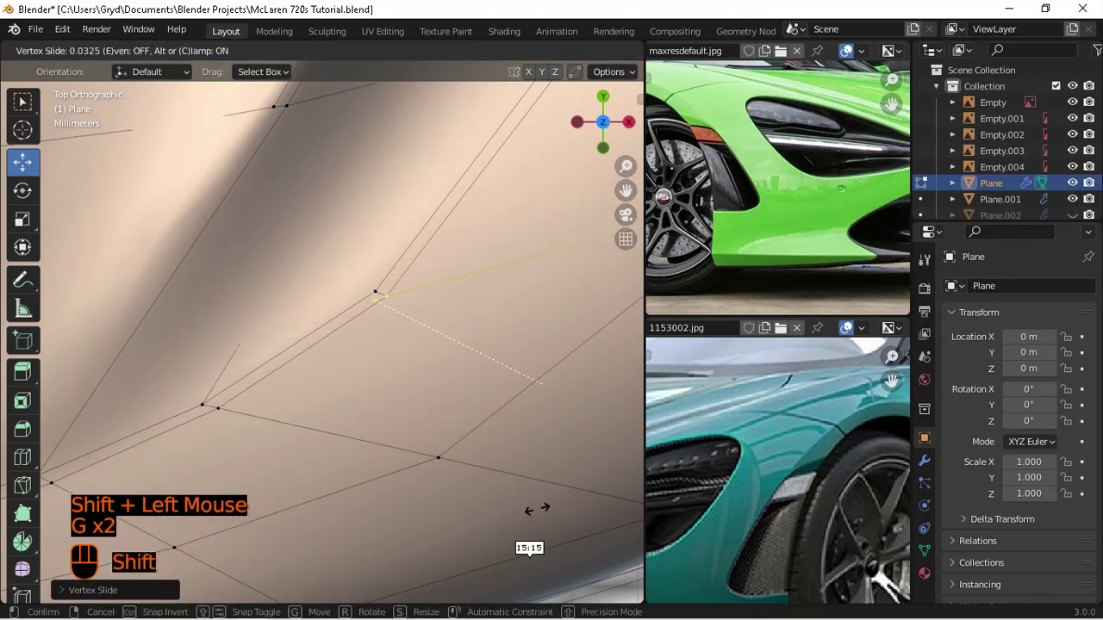
shift+click(543, 515)
scroll(479, 426, down, 3)
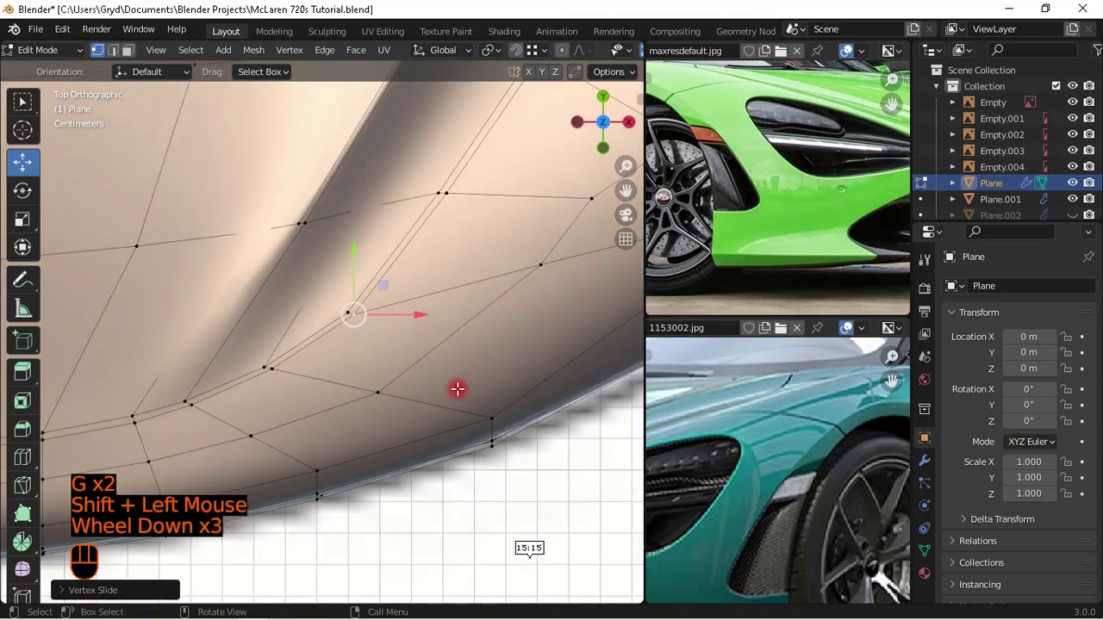
- Slide the next lower vertex of the new loop along the loop, and along its crossing edge by a factor of about 0.02
scroll(456, 389, up, 2)
shift+middle_drag(213, 343, 357, 387)
scroll(357, 387, up, 2)
click(285, 359)
key(g)
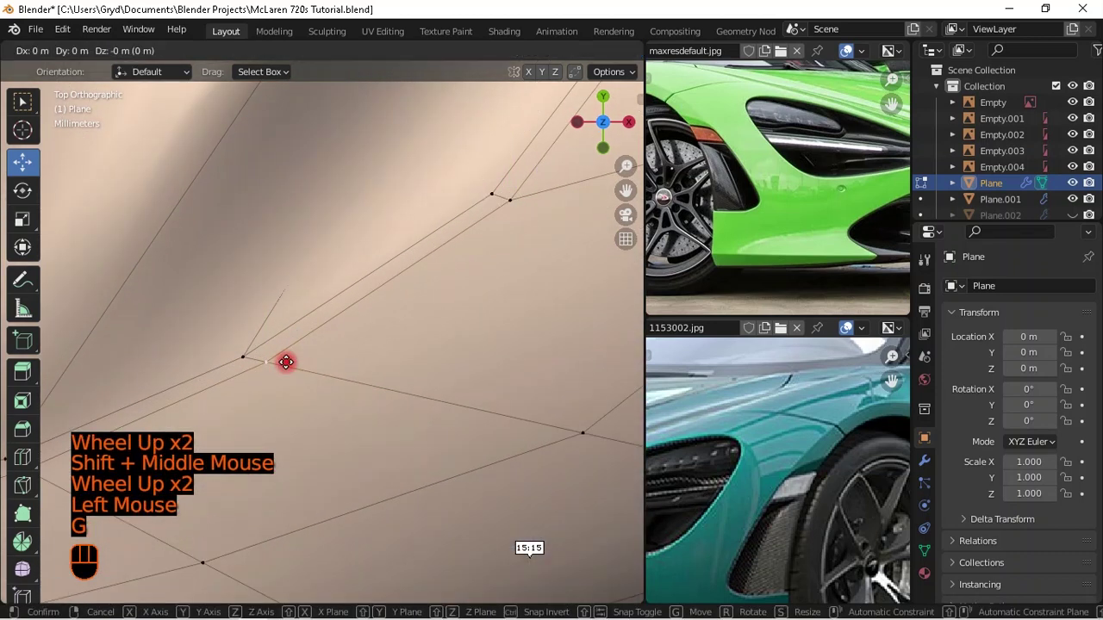
key(g)
shift+click(310, 483)
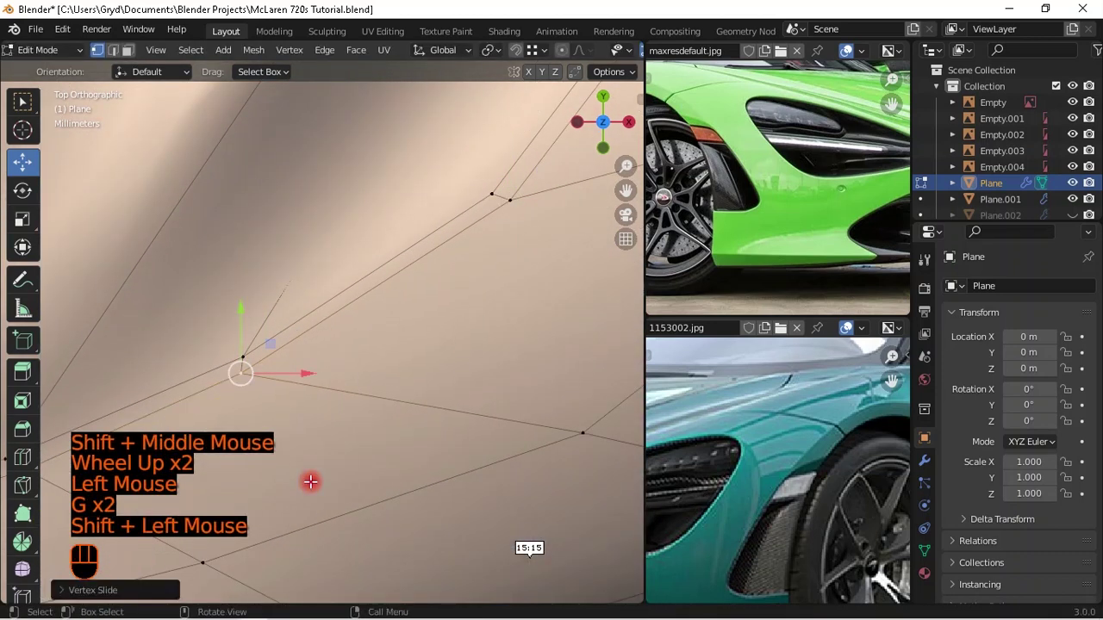
key(g)
key(g)
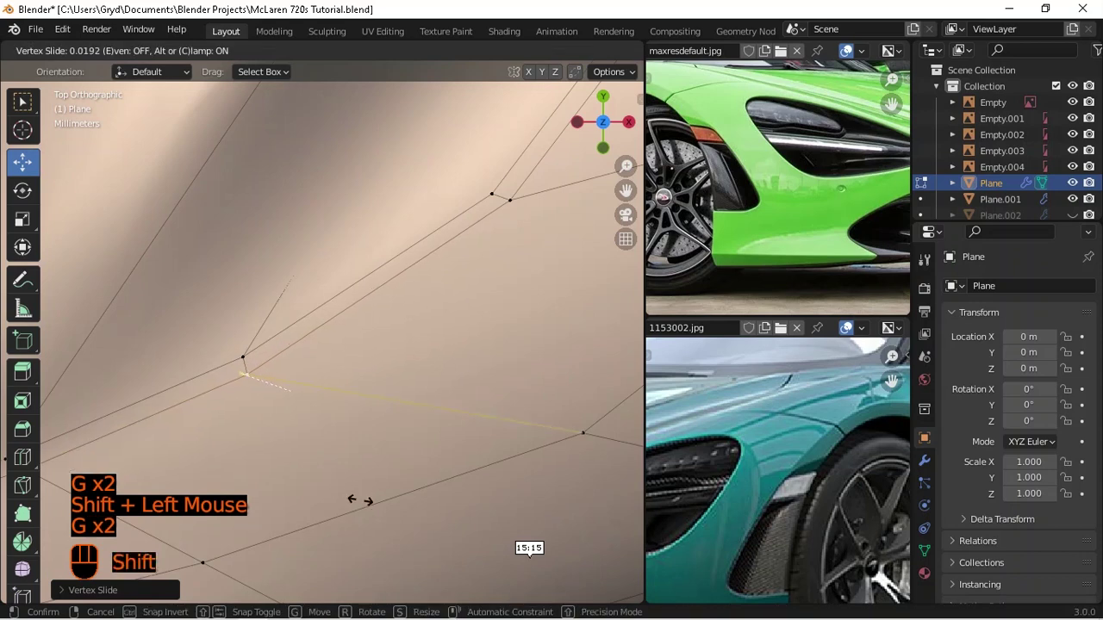
shift+click(372, 513)
scroll(423, 364, down, 3)
scroll(453, 266, up, 1)
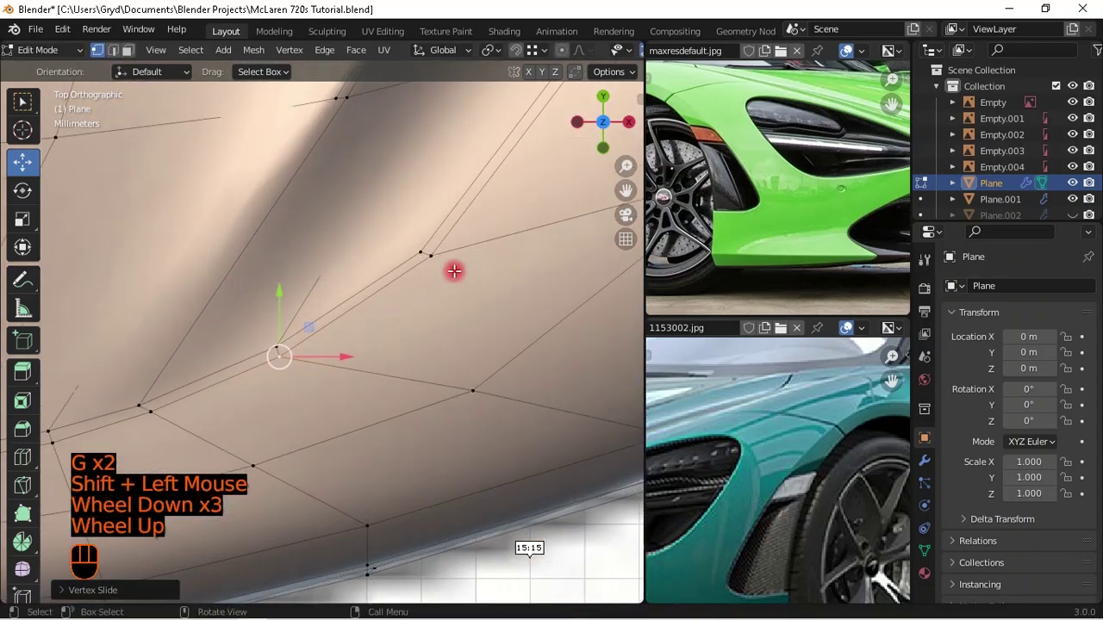
- Readjust the upper corner-bend vertex by sliding it about 0.02 along the loop and slightly along its crossing edge
click(454, 267)
key(g)
key(g)
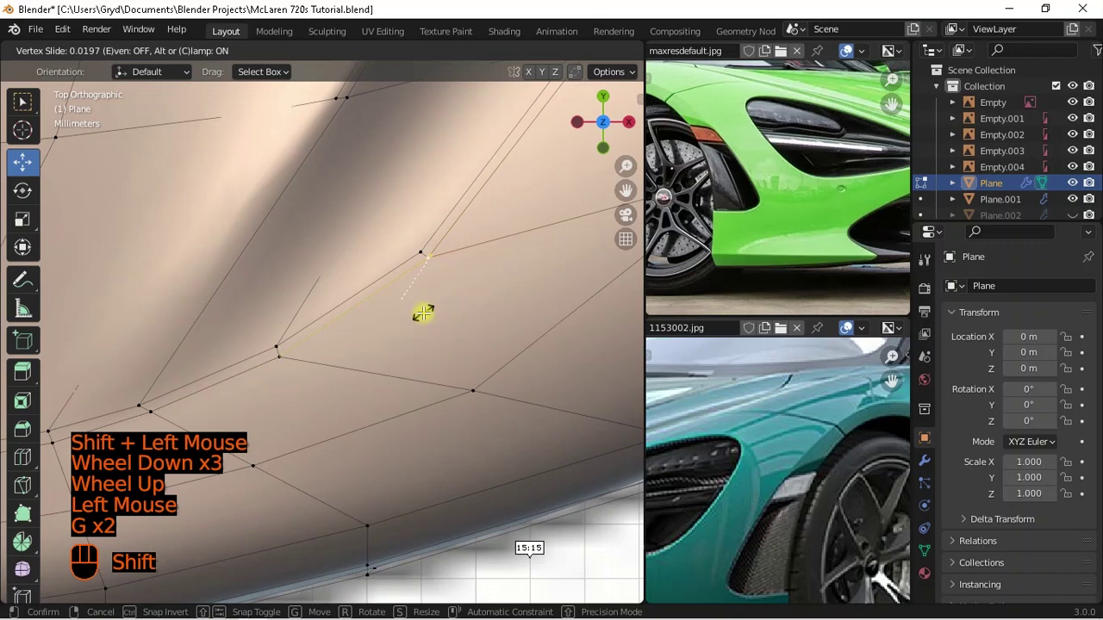
shift+click(423, 314)
key(g)
key(g)
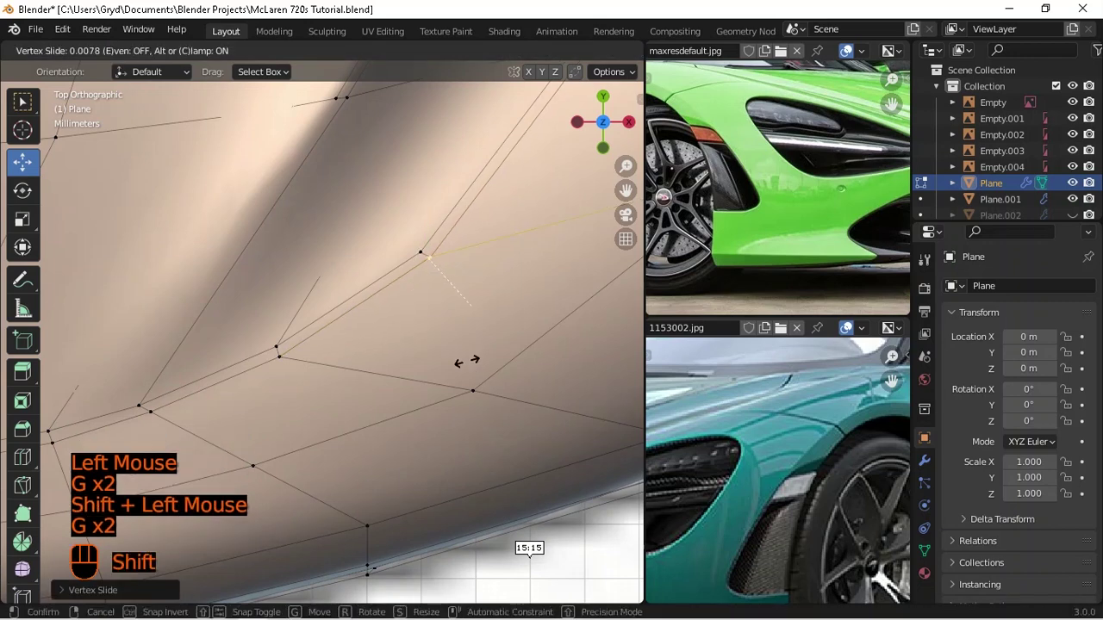
shift+click(466, 362)
scroll(296, 423, down, 4)
- Slide the new loop's vertex at the lower end of the crease along the loop and its crossing edge to even the spacing
shift+middle_drag(295, 423, 350, 352)
scroll(346, 383, up, 3)
click(349, 351)
scroll(348, 351, up, 1)
key(g)
key(g)
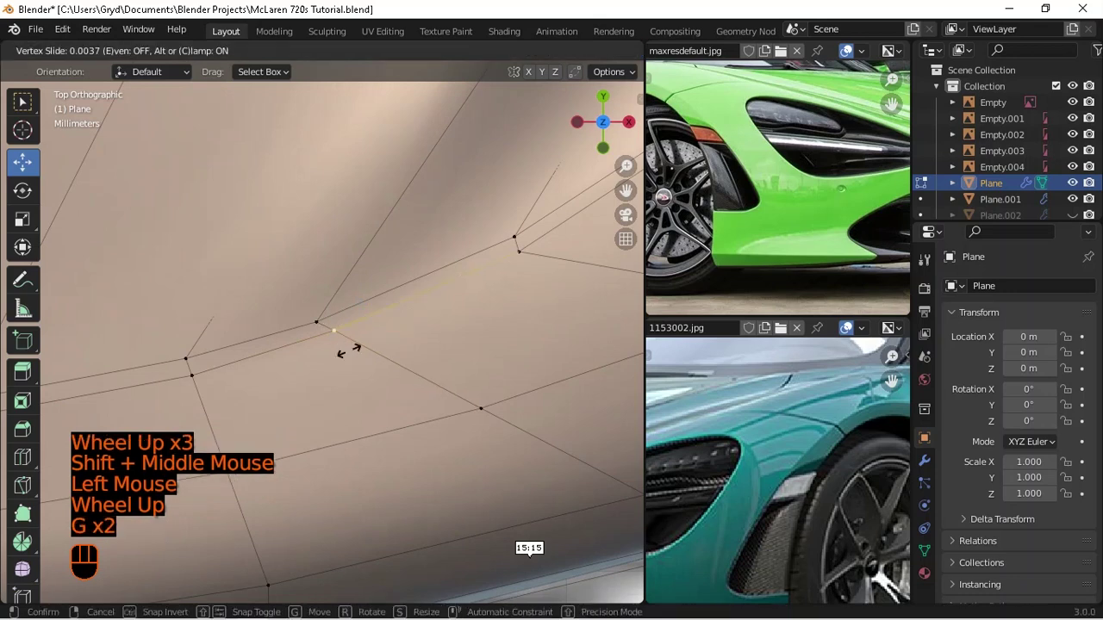
click(325, 360)
key(g)
key(g)
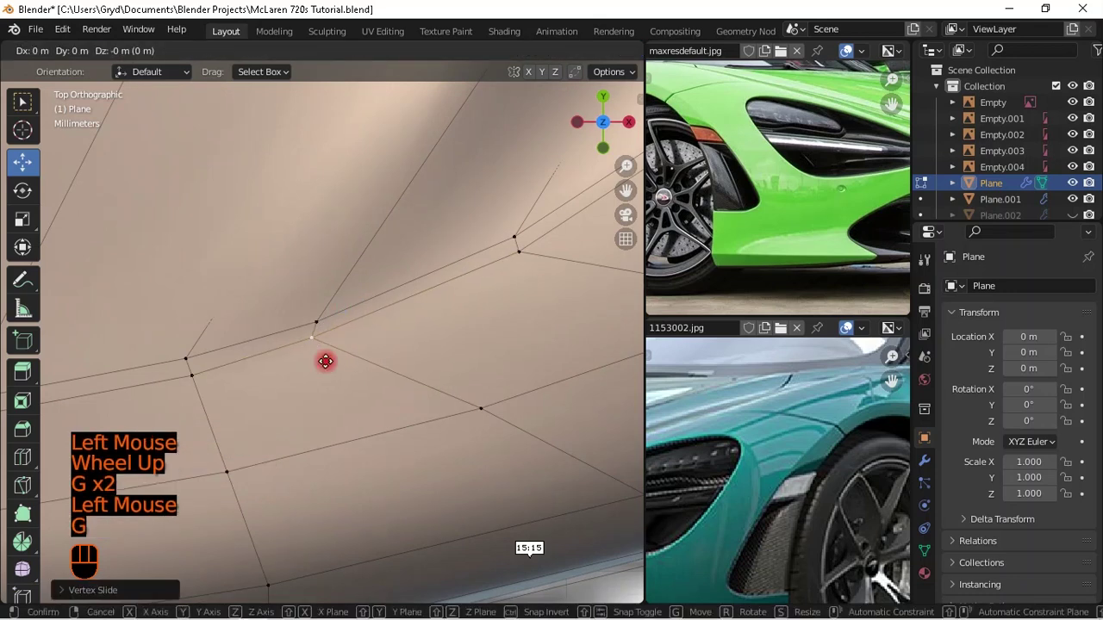
shift+click(361, 407)
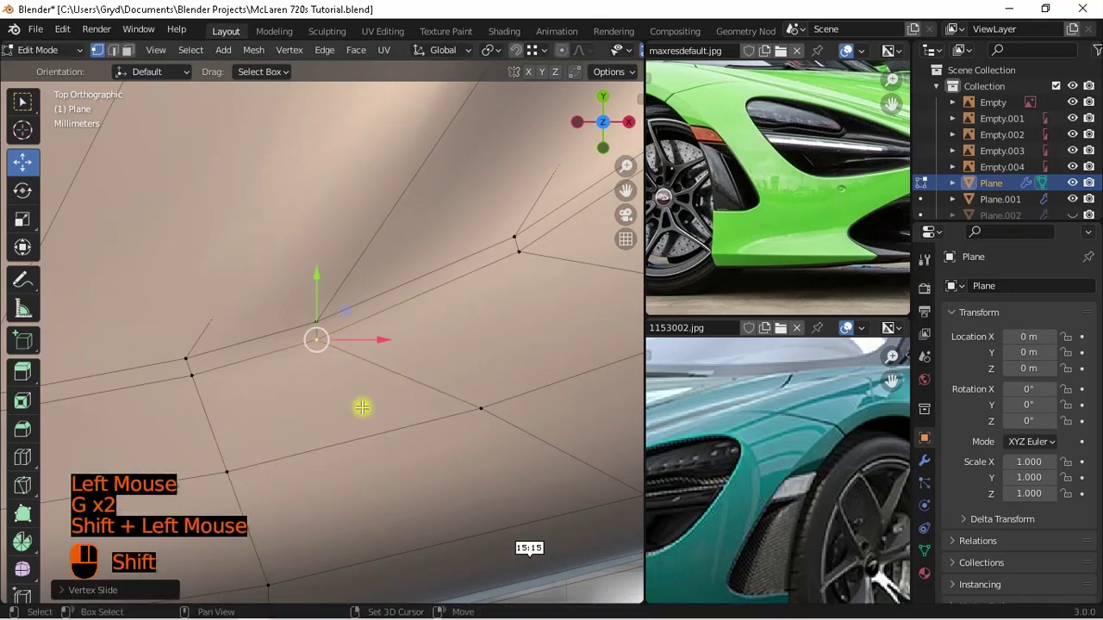
scroll(362, 408, down, 2)
scroll(362, 407, up, 1)
scroll(364, 408, down, 4)
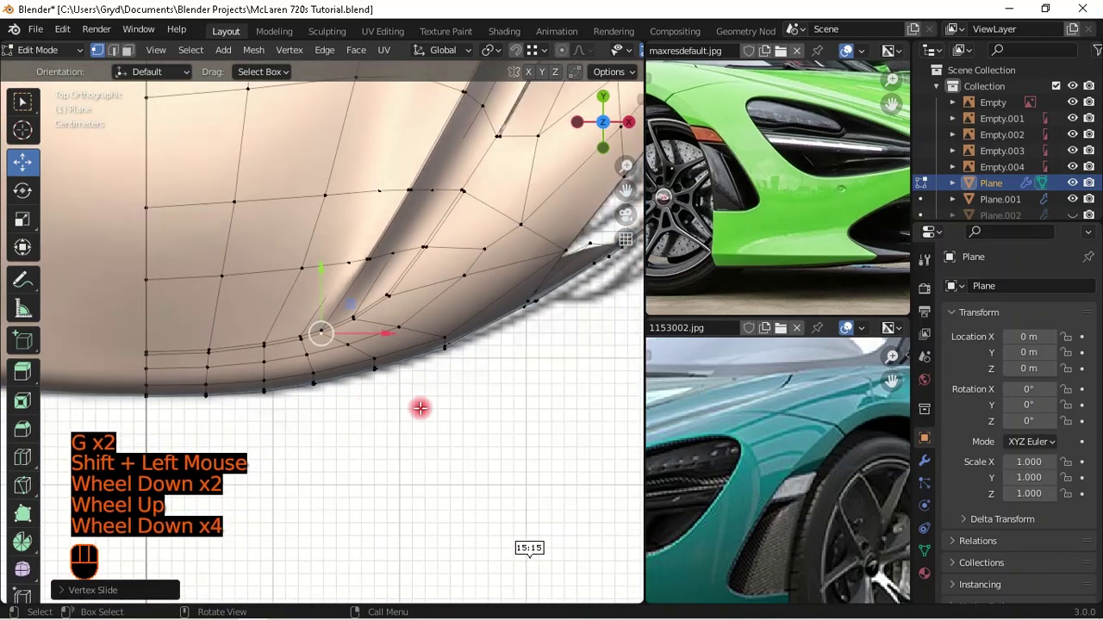
- Connect the new loop's last vertex to the lower vertex at the tip of the open gap with an edge
scroll(418, 369, up, 1)
middle_drag(419, 367, 453, 357)
scroll(488, 253, down, 1)
scroll(345, 355, up, 1)
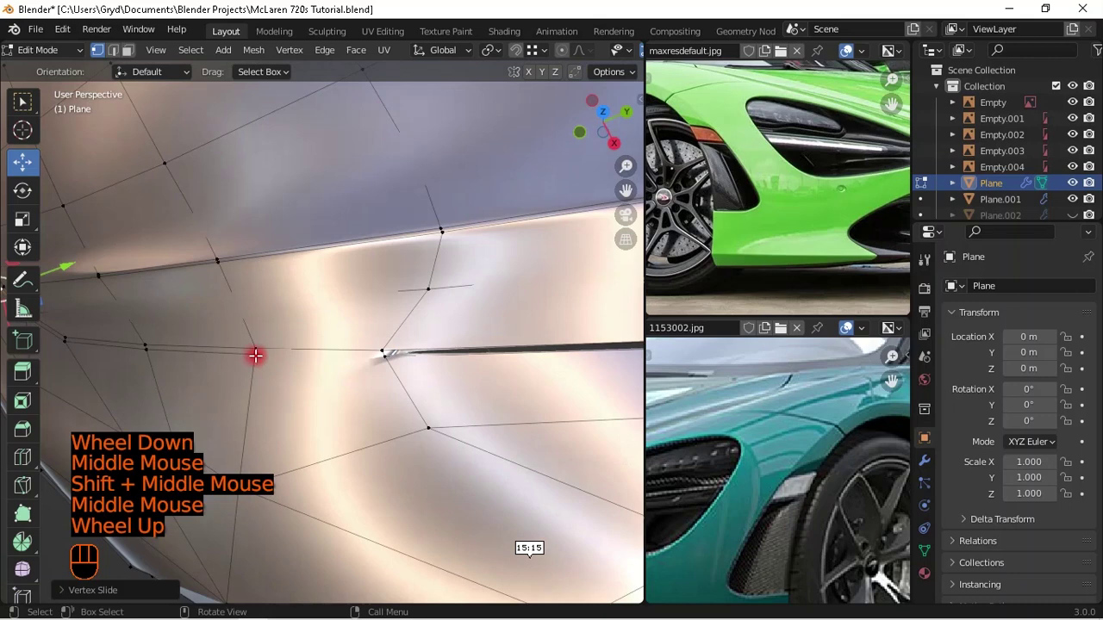
click(256, 354)
shift+click(350, 374)
key(ctrl+z)
shift+click(388, 363)
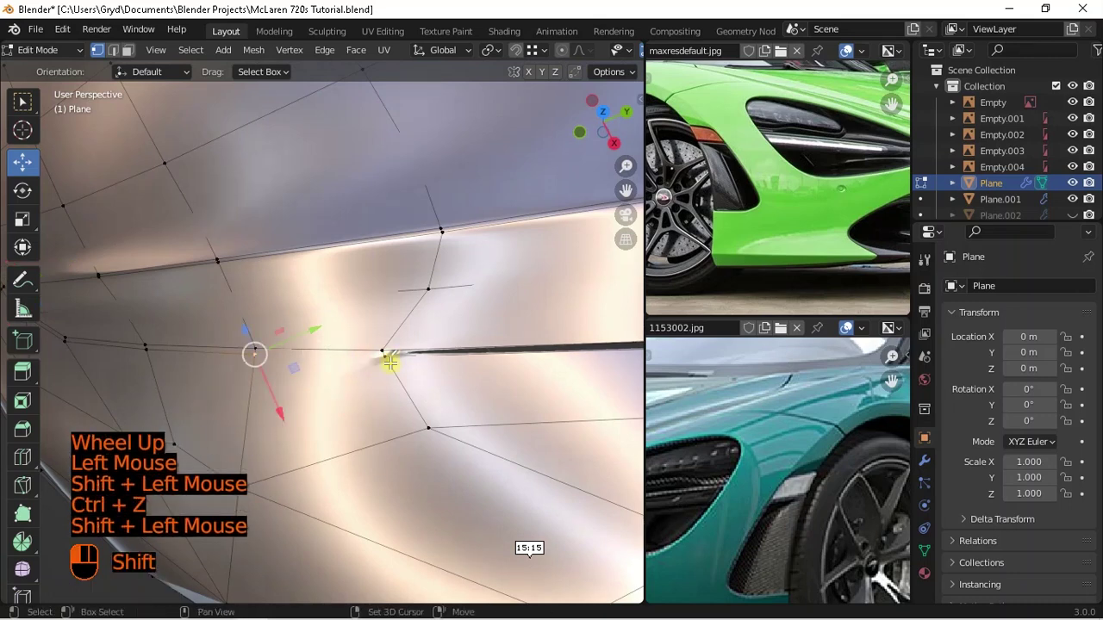
key(j)
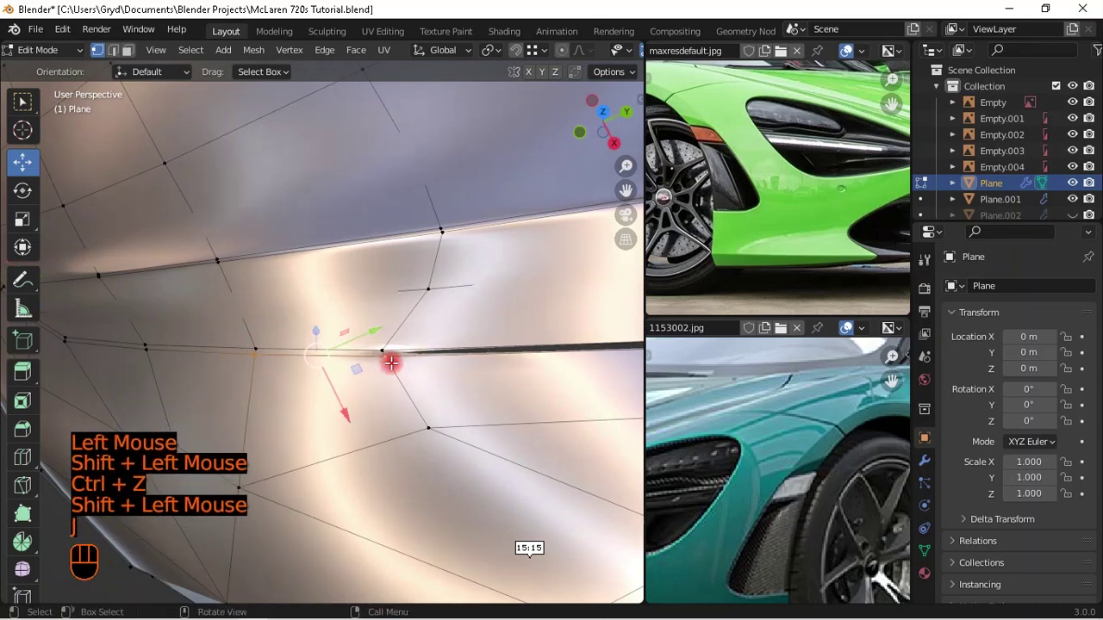
- Raise the vertex beside the gap's tip along the Z axis, comparing the surface before and after the move
scroll(391, 363, down, 3)
middle_drag(391, 362, 464, 334)
scroll(483, 353, up, 2)
middle_drag(505, 377, 315, 438)
scroll(431, 359, down, 1)
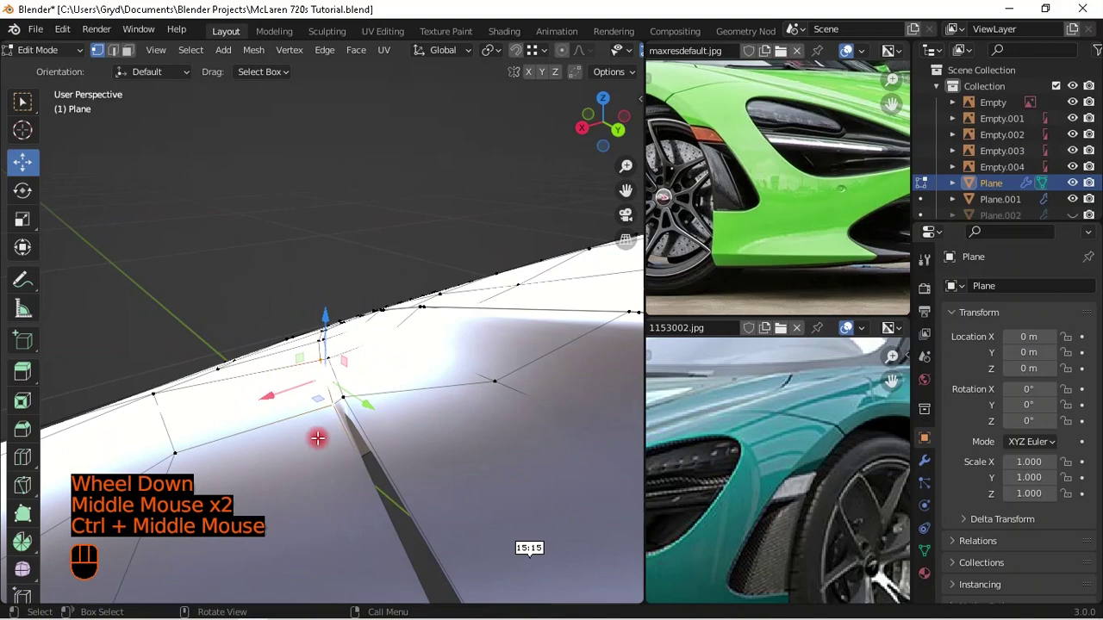
click(346, 392)
drag(345, 348, 352, 316)
scroll(396, 345, down, 1)
middle_drag(422, 366, 505, 222)
key(ctrl+z)
key(ctrl+shift+z)
scroll(497, 353, down, 2)
ctrl+shift+click(249, 358)
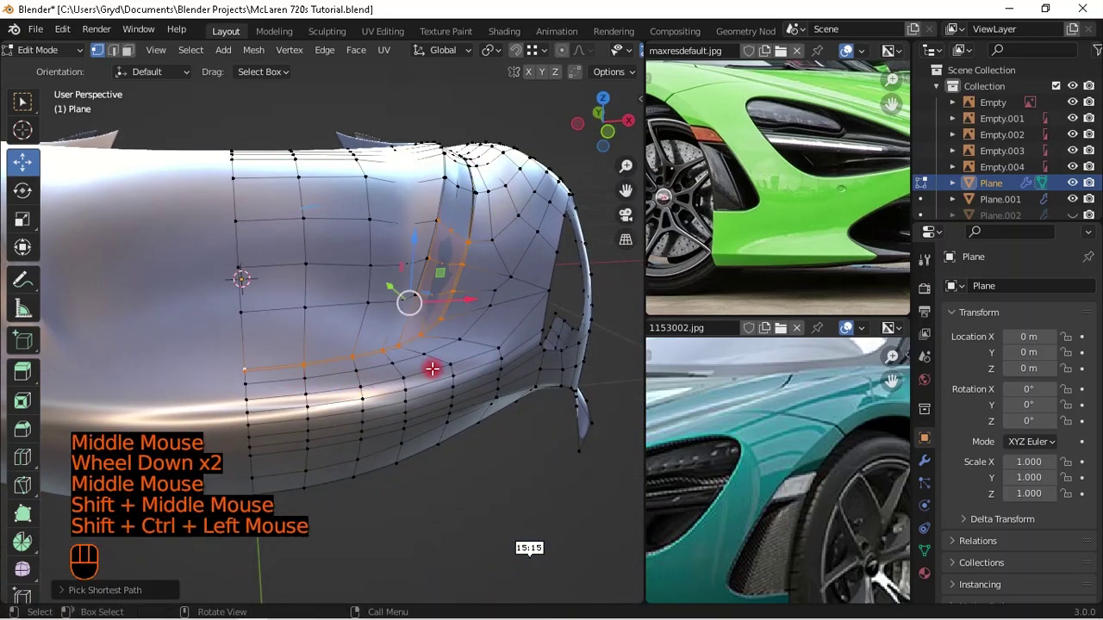
middle_drag(423, 364, 393, 364)
scroll(445, 261, up, 1)
key(ctrl+z)
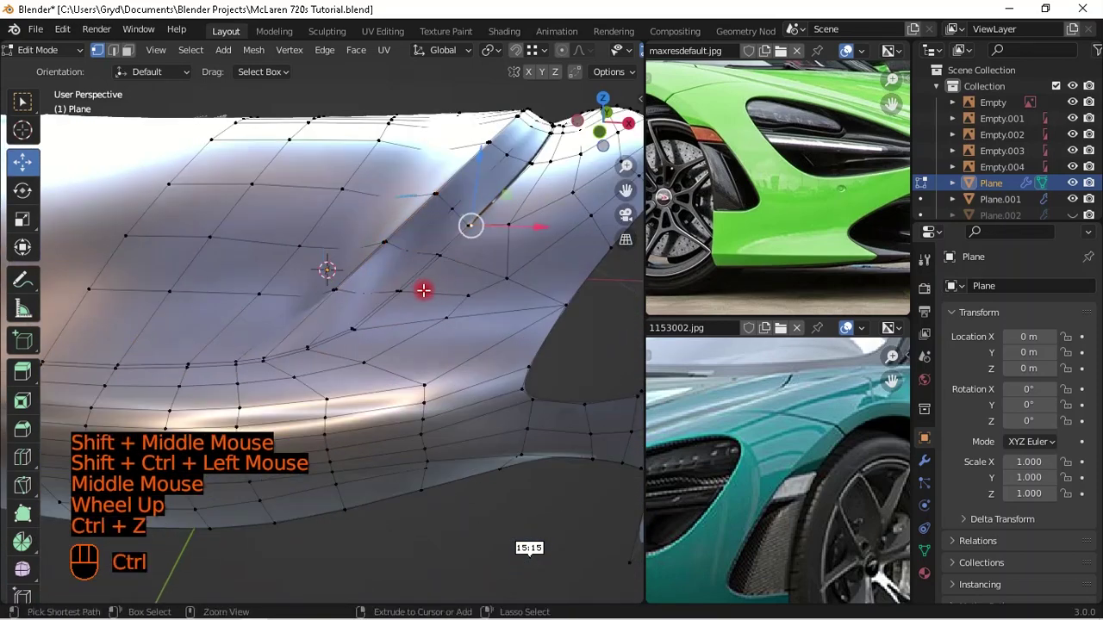
ctrl+shift+click(303, 339)
shift+middle_drag(310, 365, 480, 339)
key(ctrl+z)
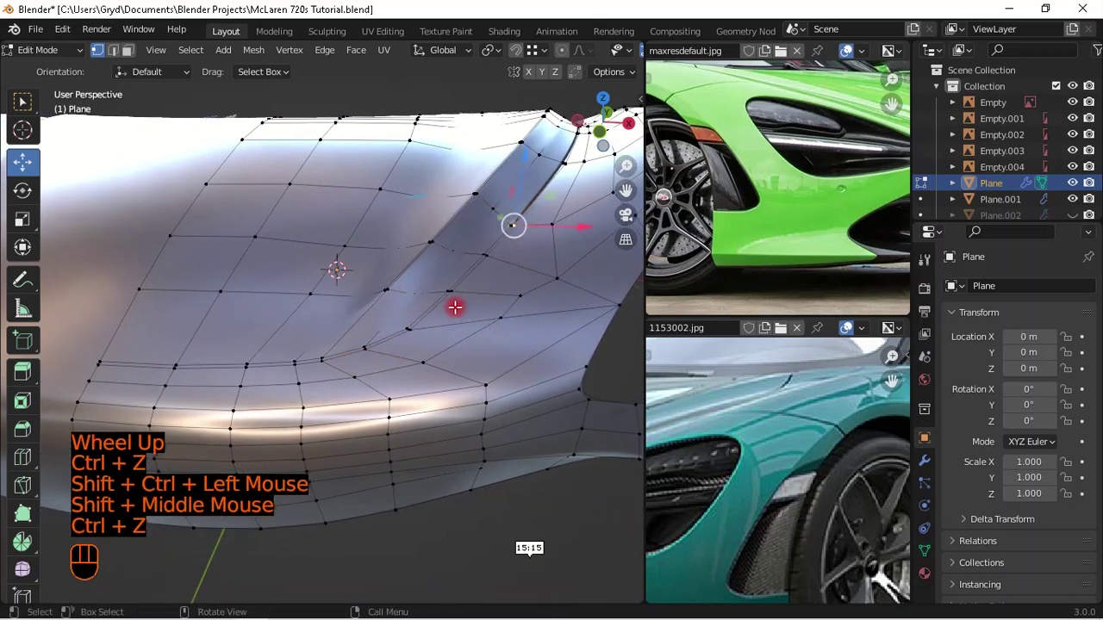
- Select both parallel loops from the gap's tip around the nose corner to the centre line and delete the faces between them
ctrl+shift+click(437, 319)
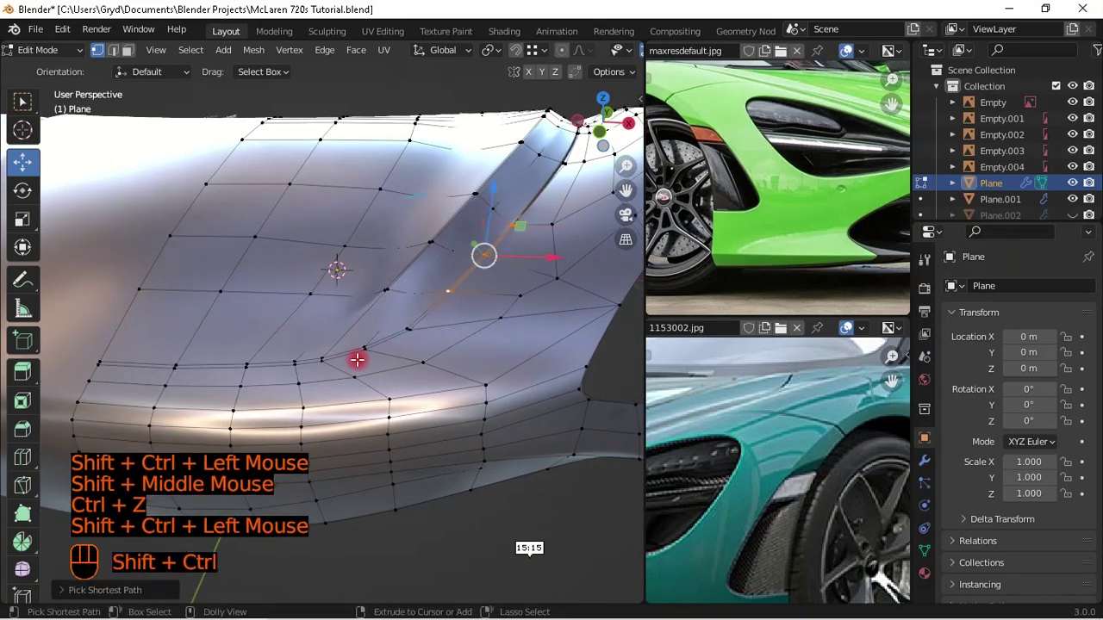
ctrl+shift+click(321, 361)
key(ctrl+z)
scroll(430, 371, up, 2)
middle_drag(470, 388, 445, 419)
scroll(500, 376, down, 1)
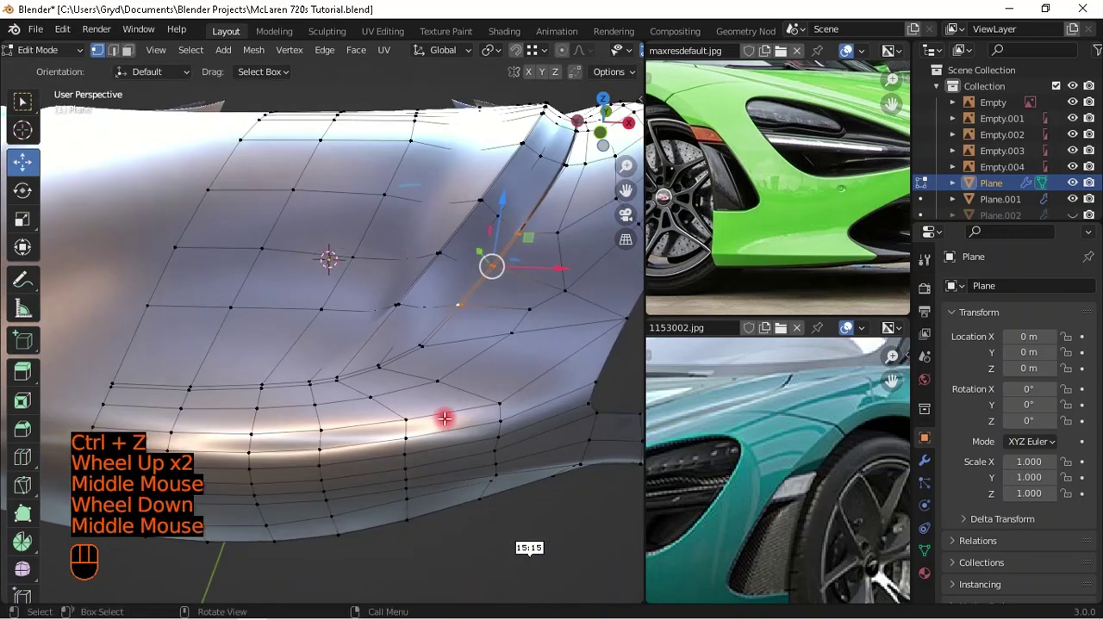
ctrl+shift+click(425, 357)
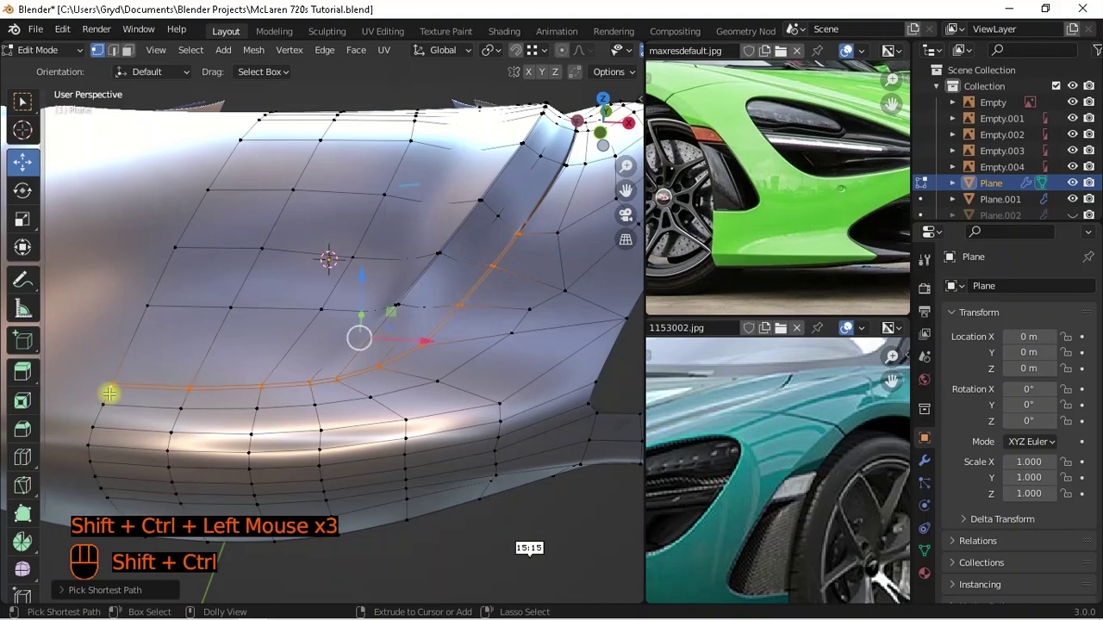
scroll(258, 351, down, 1)
key(x)
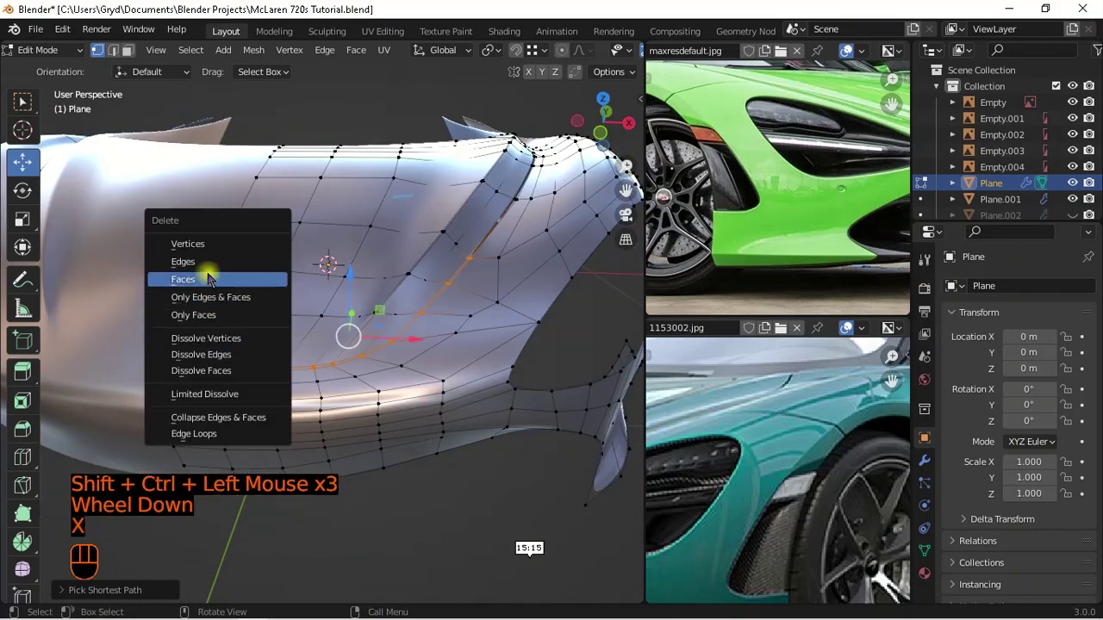
- Inspect the panel gap around the nose corner in Object Mode and return to Edit Mode
scroll(419, 370, down, 1)
middle_drag(419, 369, 411, 430)
key(Tab)
middle_drag(256, 365, 352, 426)
click(399, 419)
scroll(397, 485, up, 2)
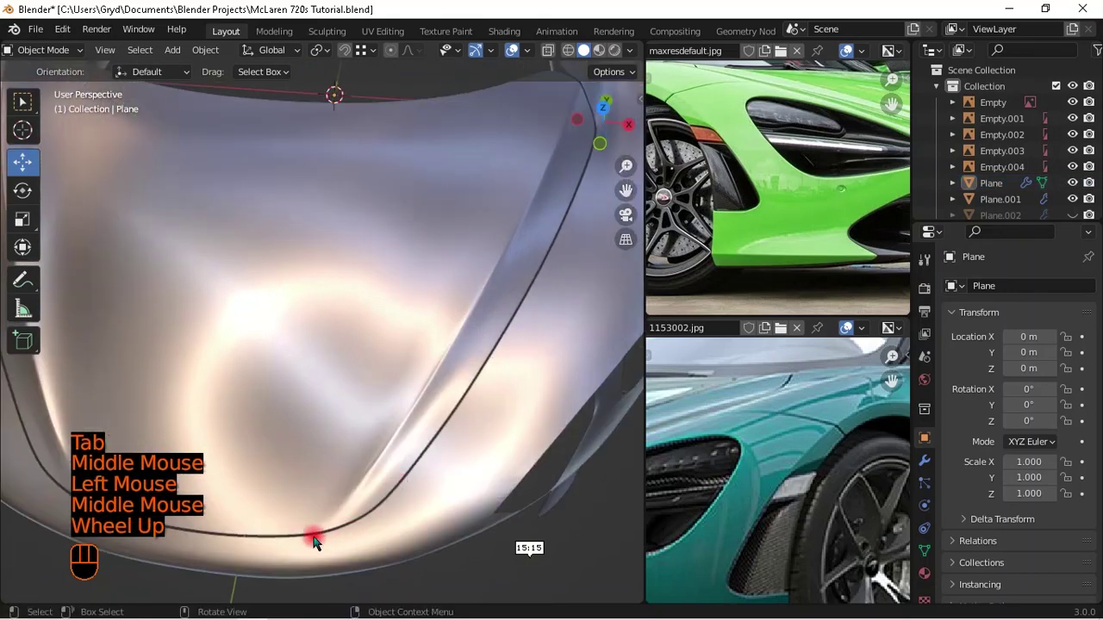
middle_drag(482, 401, 399, 347)
key(Tab)
- Examine the surface beside the headlight and compare the mesh with the top-view blueprint in wireframe
scroll(467, 423, down, 1)
scroll(382, 385, up, 2)
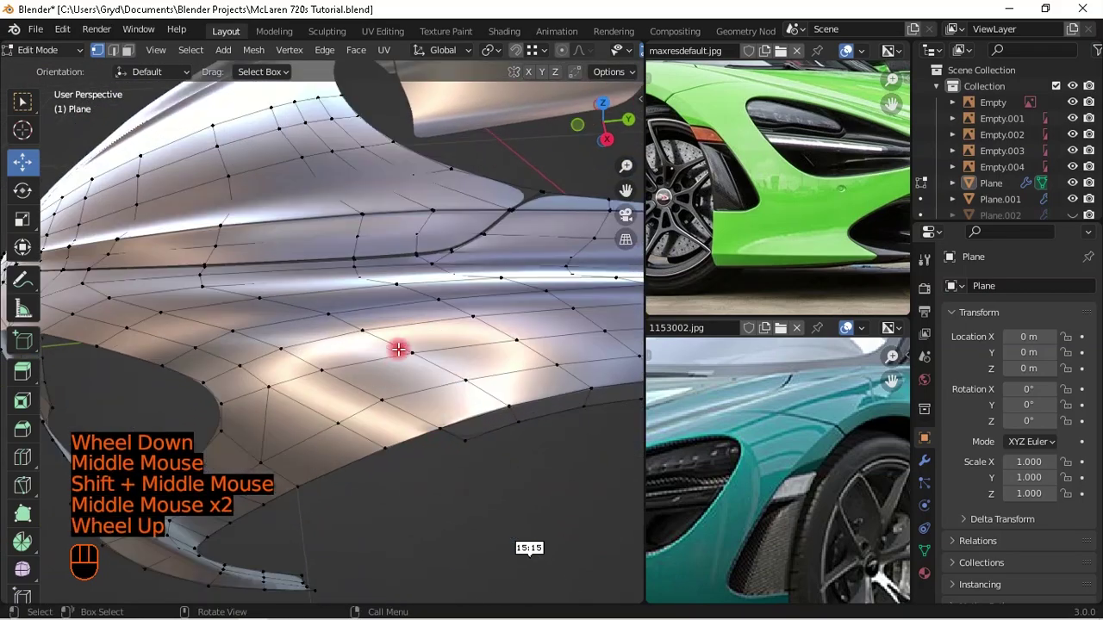
scroll(375, 387, down, 1)
middle_drag(370, 391, 448, 391)
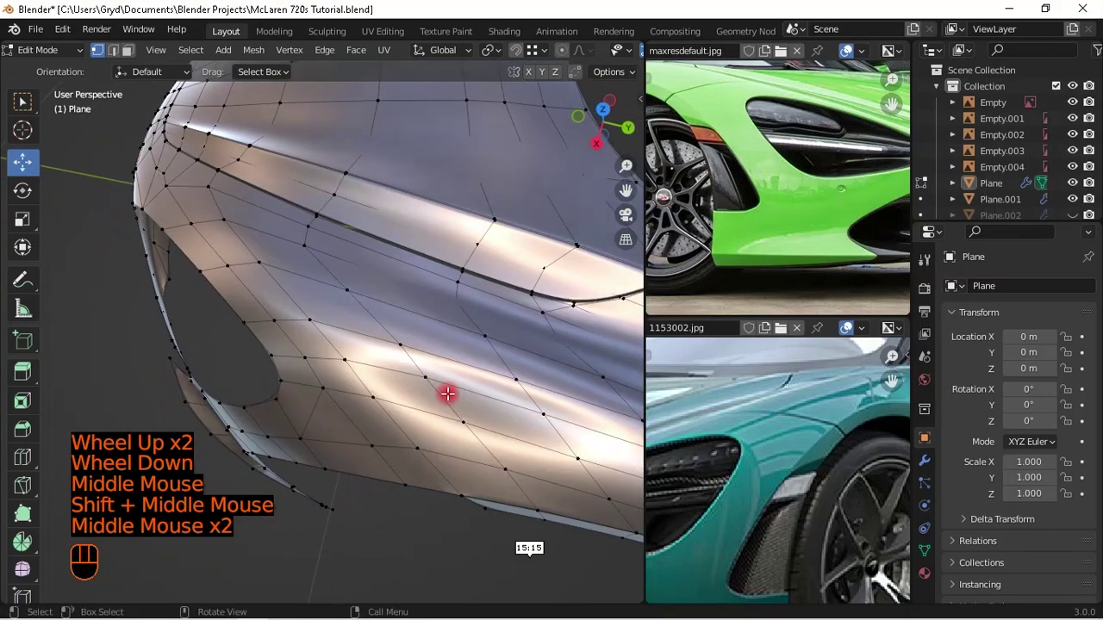
key(KP_7)
scroll(483, 292, up, 1)
key(shift+z)
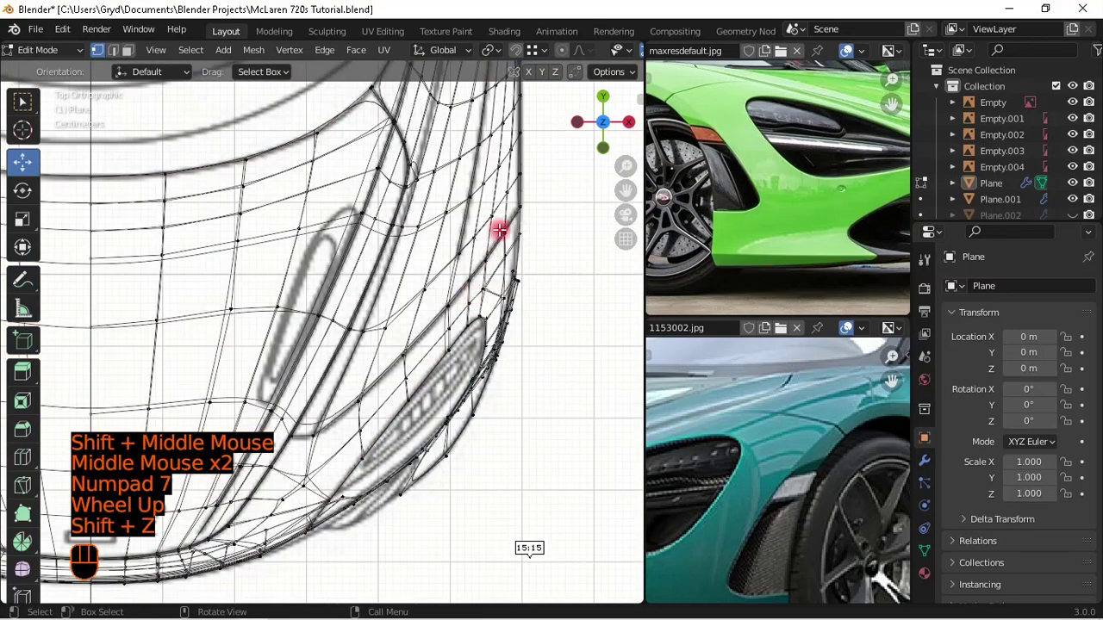
key(shift+z)
scroll(383, 459, up, 1)
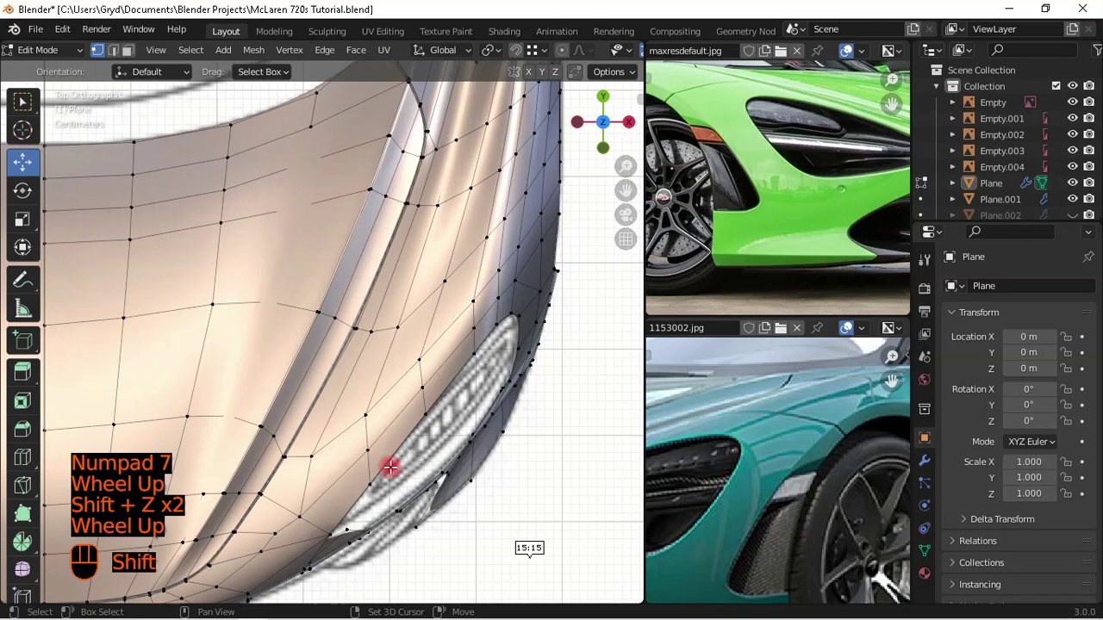
- Add an evenly spaced loop cut across the faces outside the panel gap, slid by a factor of about 0.86 towards the upper loop
shift+middle_drag(387, 463, 367, 364)
scroll(365, 358, up, 4)
scroll(361, 348, up, 2)
shift+middle_drag(280, 365, 307, 370)
key(ctrl+r)
click(283, 365)
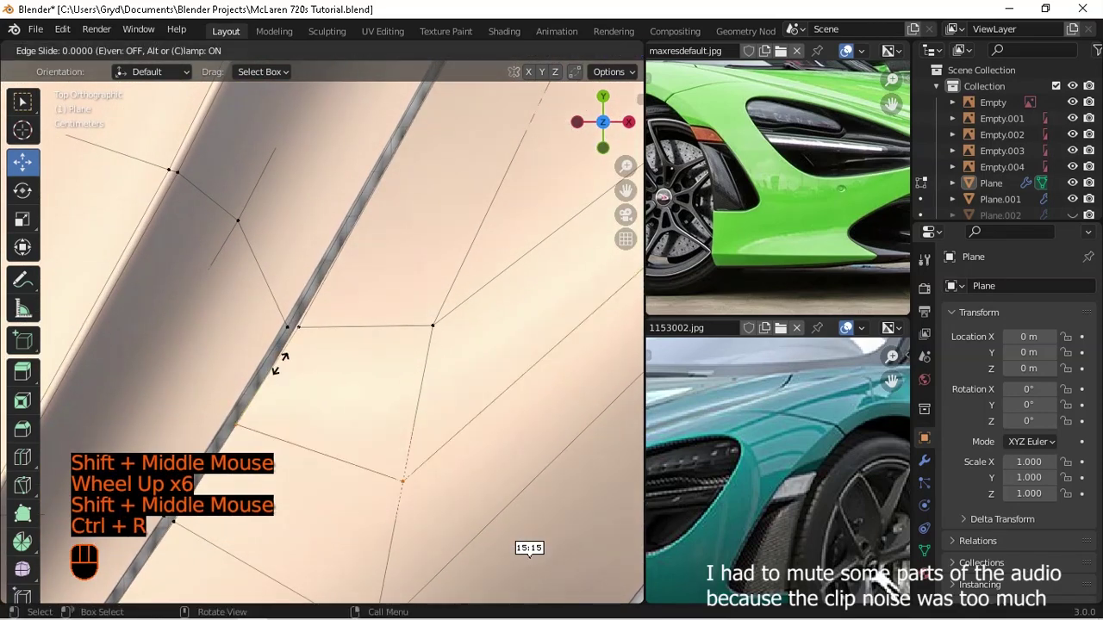
key(e)
key(shift)
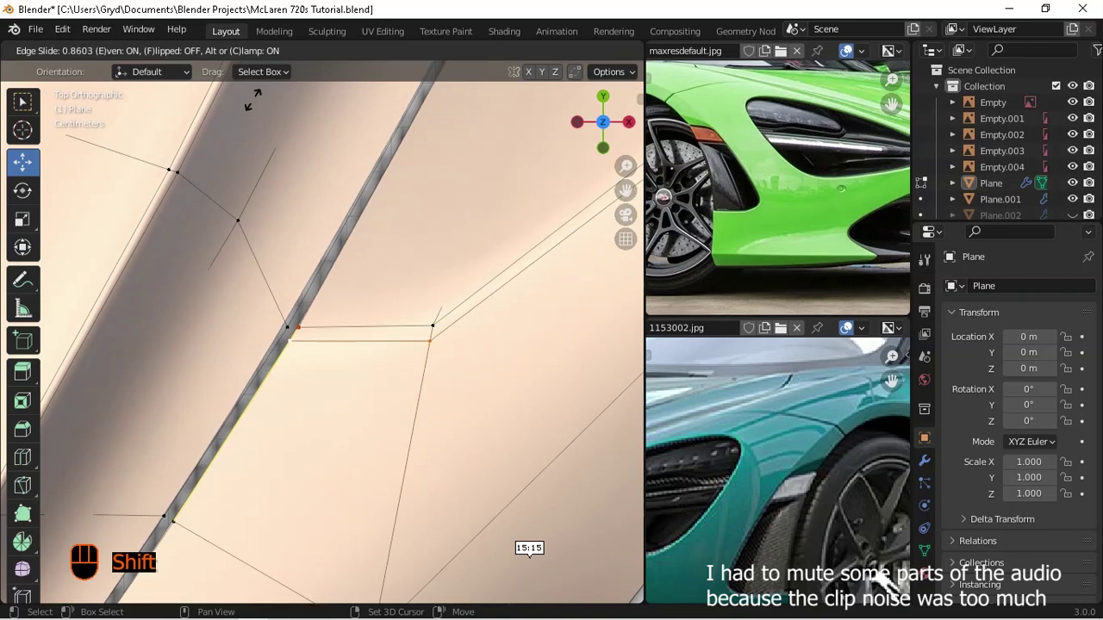
click(396, 94)
- Slide the loop outside the panel gap with Even on, by a factor of about 0.89 towards the upper loop
scroll(433, 348, down, 2)
shift+middle_drag(433, 347, 402, 320)
scroll(333, 359, up, 2)
shift+middle_drag(332, 359, 426, 261)
key(g)
key(g)
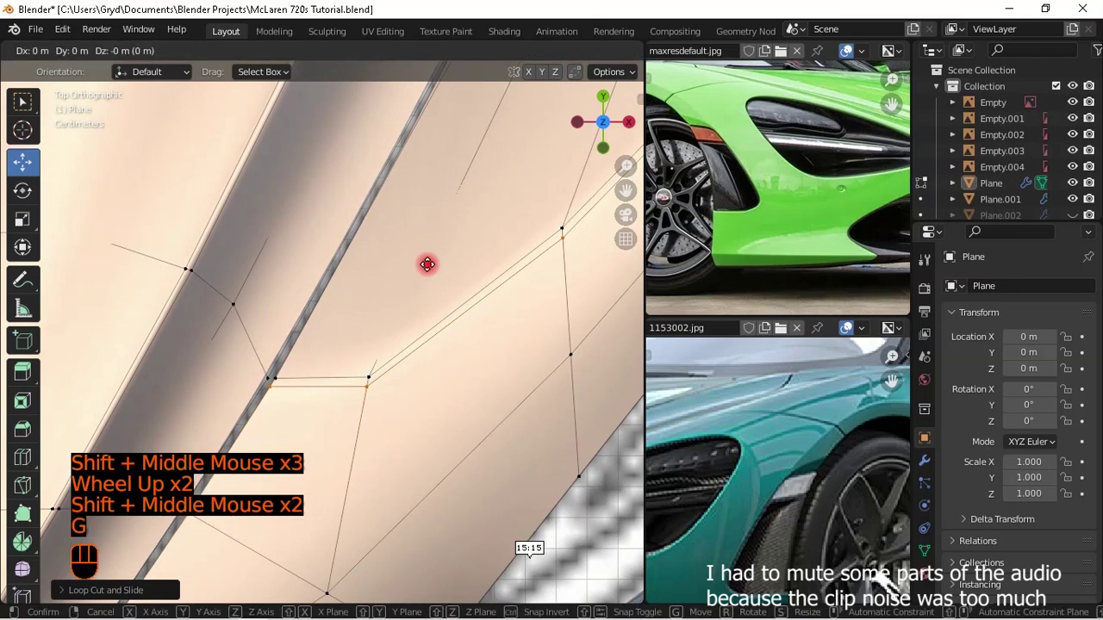
key(e)
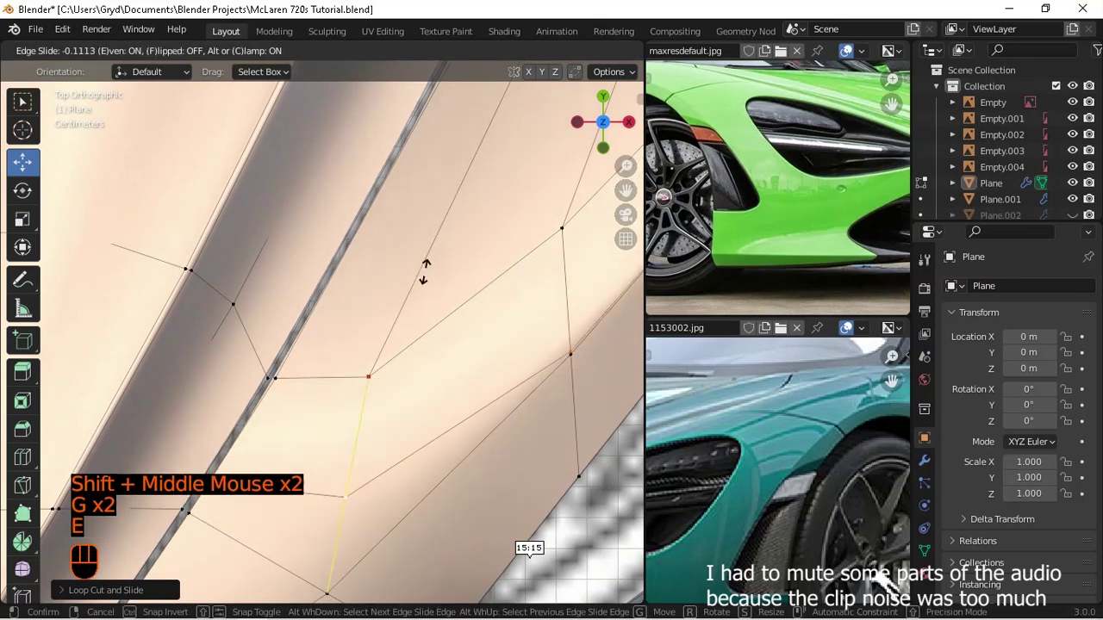
key(shift)
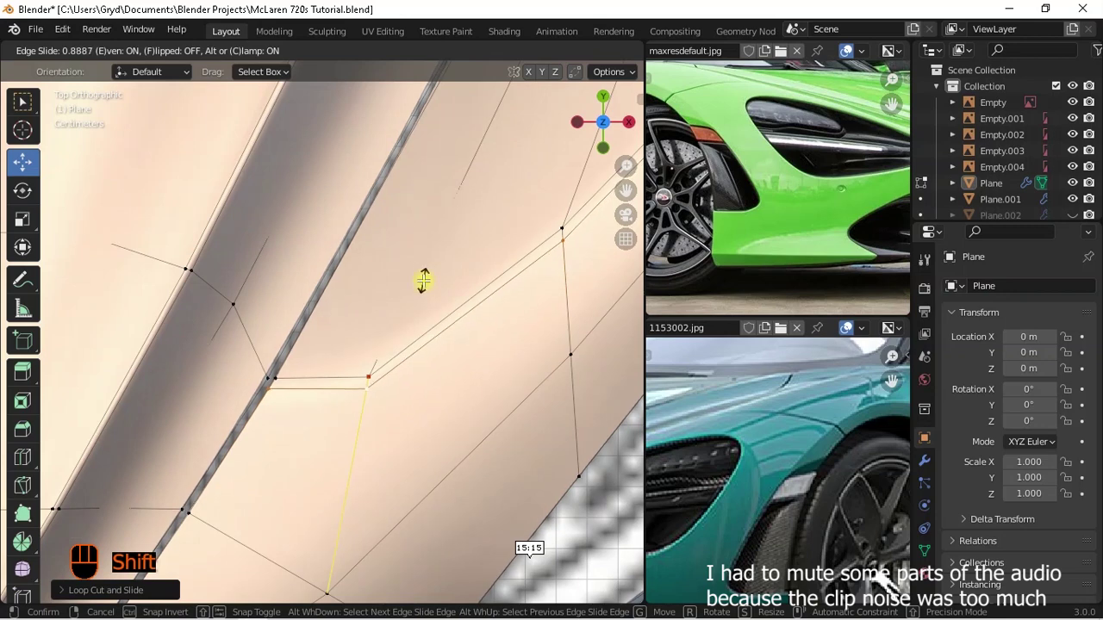
shift+click(423, 280)
- Slide the parallel loop's end vertex and its neighbouring bend vertex individually to narrow the strip beside the panel gap
scroll(280, 392, up, 2)
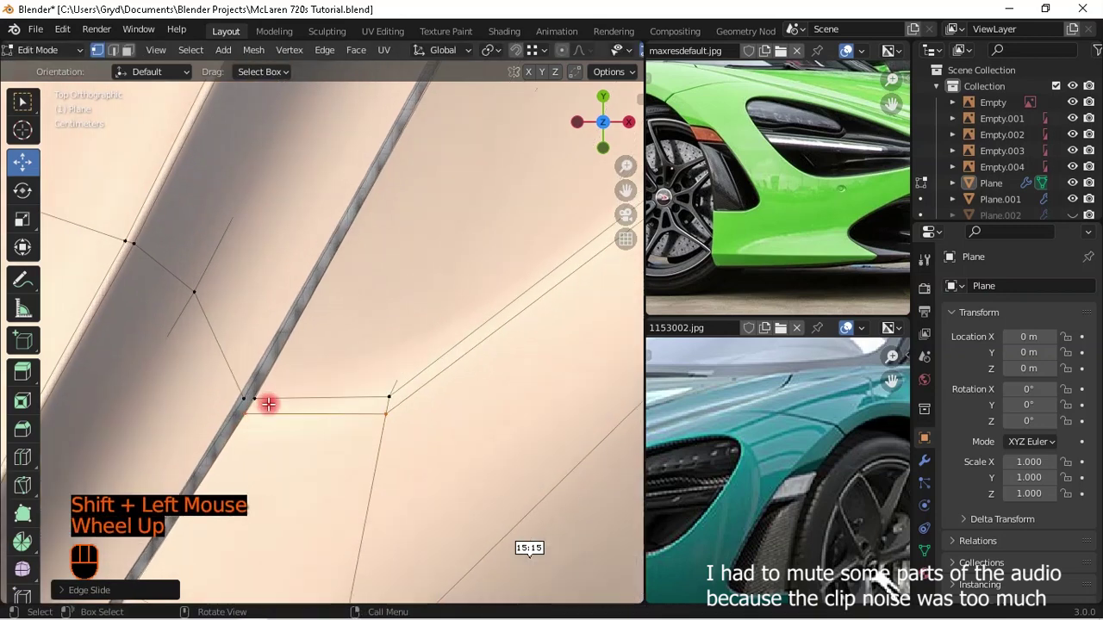
click(275, 425)
key(g)
key(g)
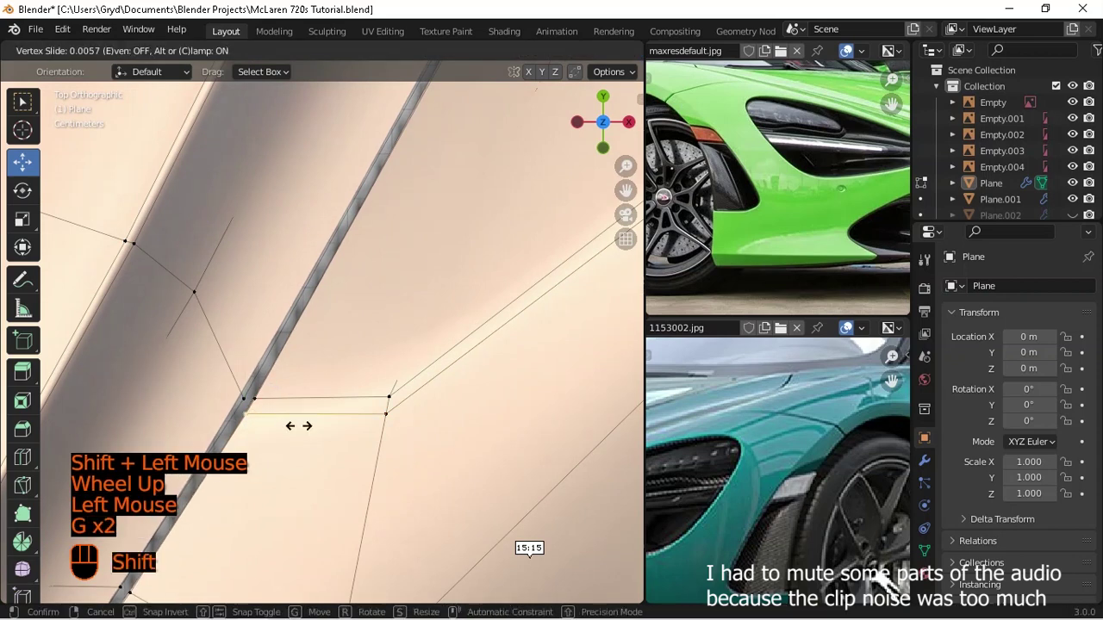
shift+click(330, 407)
click(379, 421)
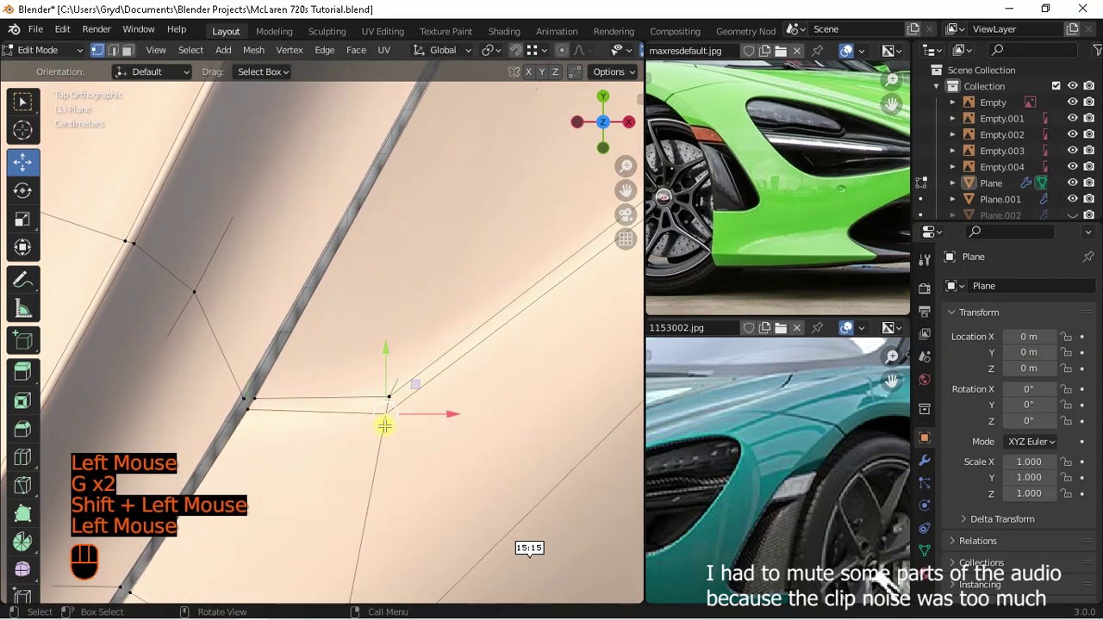
key(g)
key(g)
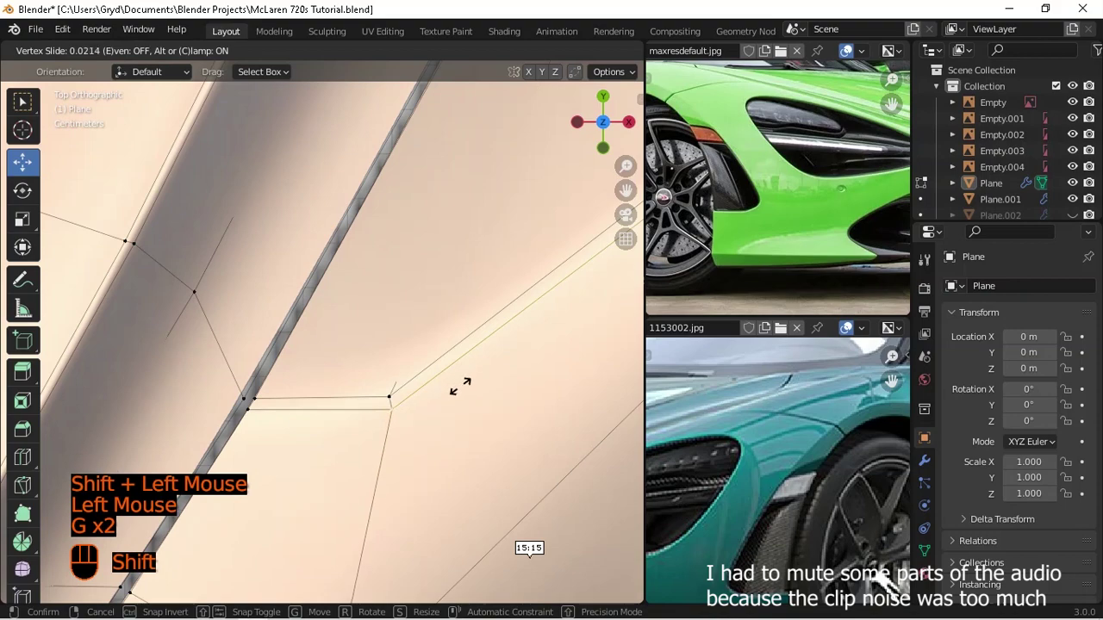
shift+click(476, 376)
- Select the narrow strip between the two parallel loops from the wheel arch to the existing panel gap and delete its faces
scroll(537, 285, down, 2)
shift+middle_drag(537, 285, 468, 322)
middle_drag(544, 277, 431, 327)
scroll(356, 251, down, 2)
shift+middle_drag(356, 250, 384, 288)
scroll(510, 468, down, 1)
scroll(406, 322, up, 2)
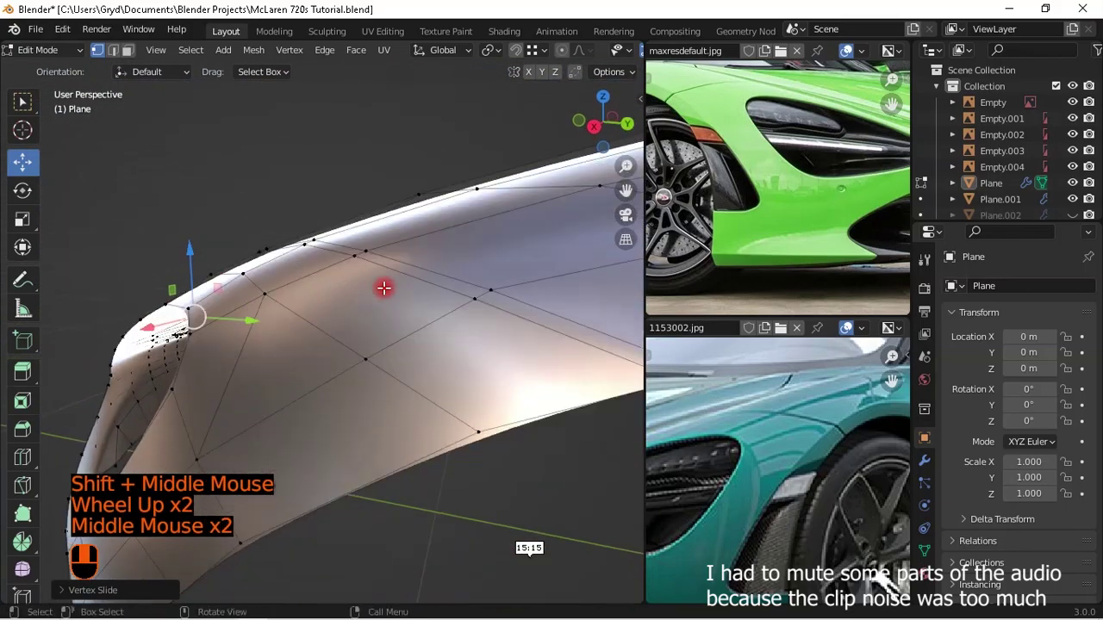
scroll(385, 350, down, 1)
middle_drag(384, 350, 371, 360)
scroll(413, 382, down, 2)
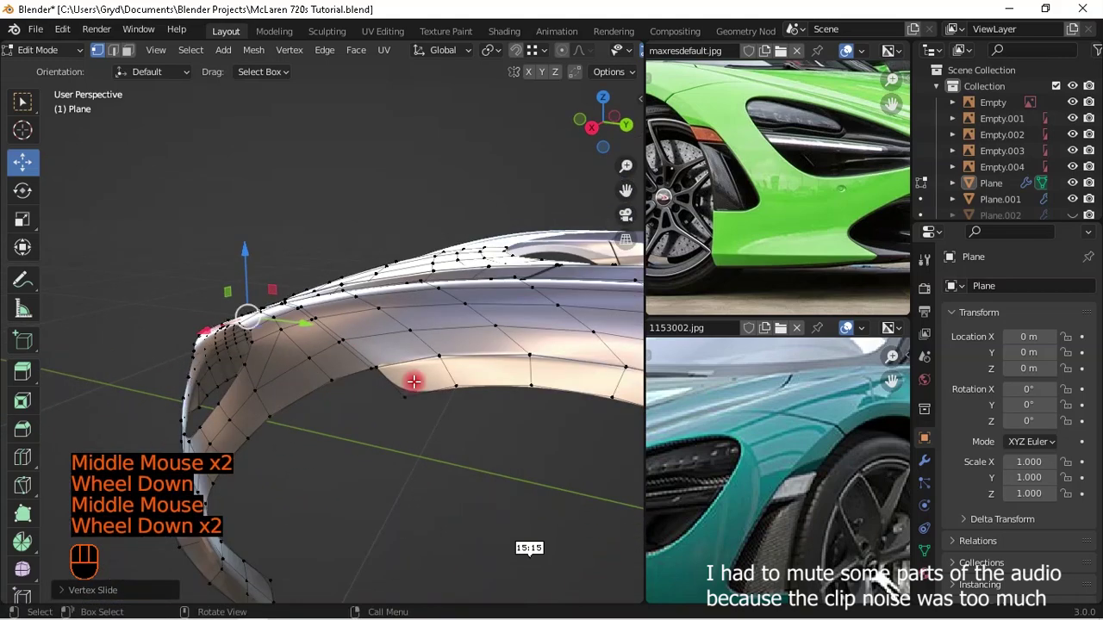
click(346, 372)
middle_drag(332, 357, 293, 414)
scroll(293, 414, up, 3)
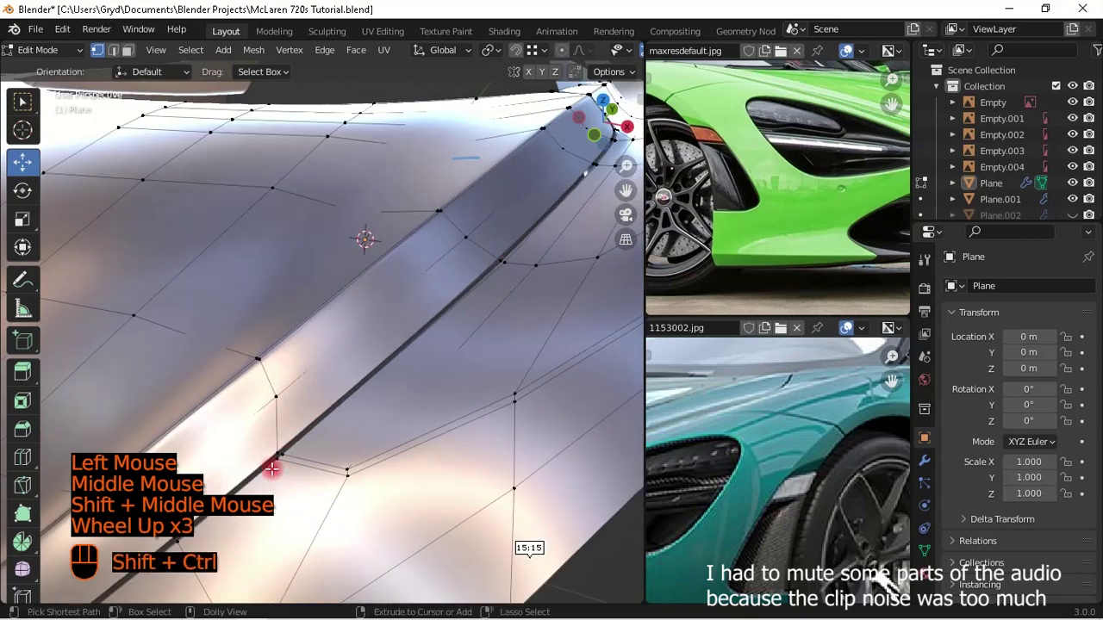
ctrl+shift+click(360, 463)
key(x)
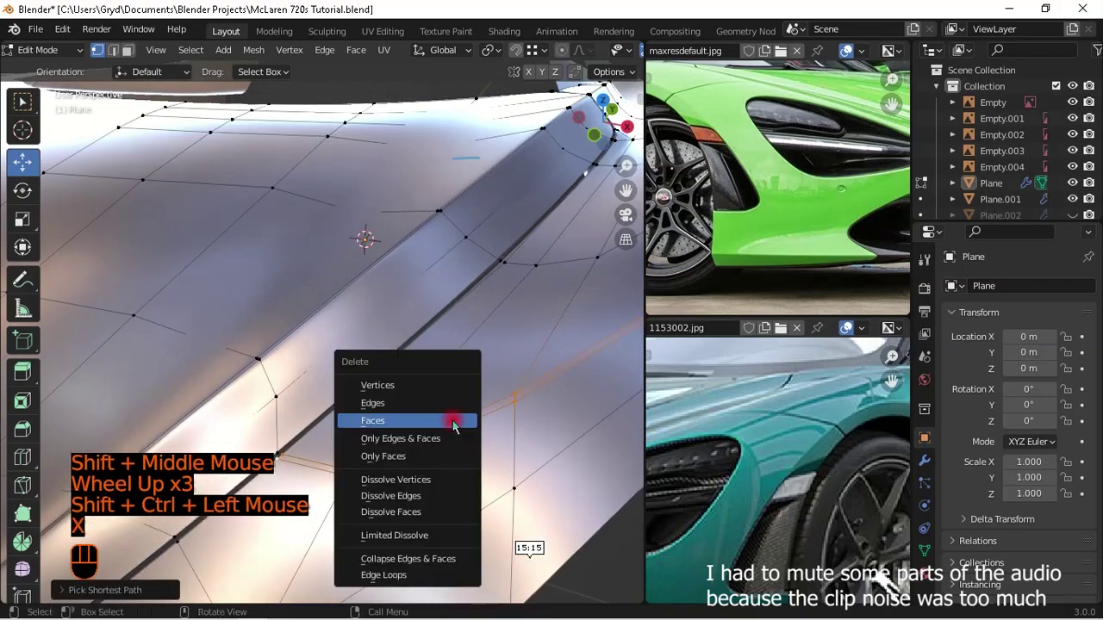
click(451, 419)
- Examine the panel gap between bumper and fender in Object Mode from around the wheel arch
scroll(443, 423, down, 1)
middle_drag(443, 423, 423, 458)
key(Tab)
scroll(463, 475, down, 2)
scroll(344, 491, down, 2)
middle_drag(344, 490, 411, 411)
click(444, 448)
right_click(438, 435)
scroll(439, 426, down, 1)
scroll(468, 457, down, 1)
scroll(419, 485, up, 1)
click(360, 430)
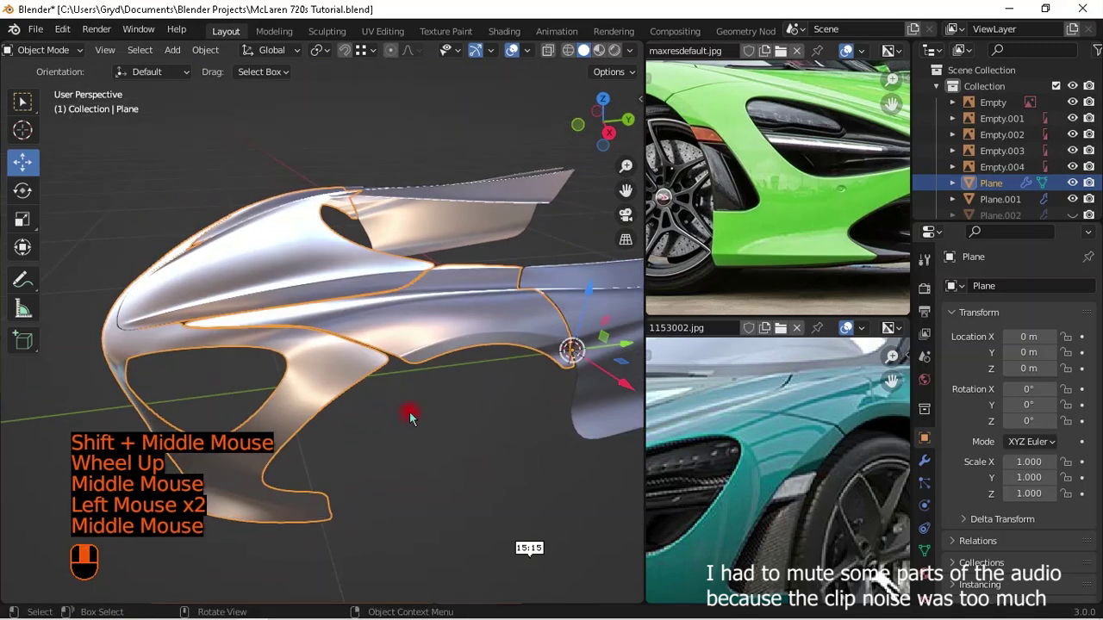
- In the right side view, extrude the bumper's corner vertex at the wheel arch by about 0.03 m along the fender's end edge
key(KP_3)
scroll(406, 350, up, 2)
key(Tab)
scroll(377, 247, up, 1)
scroll(377, 247, up, 2)
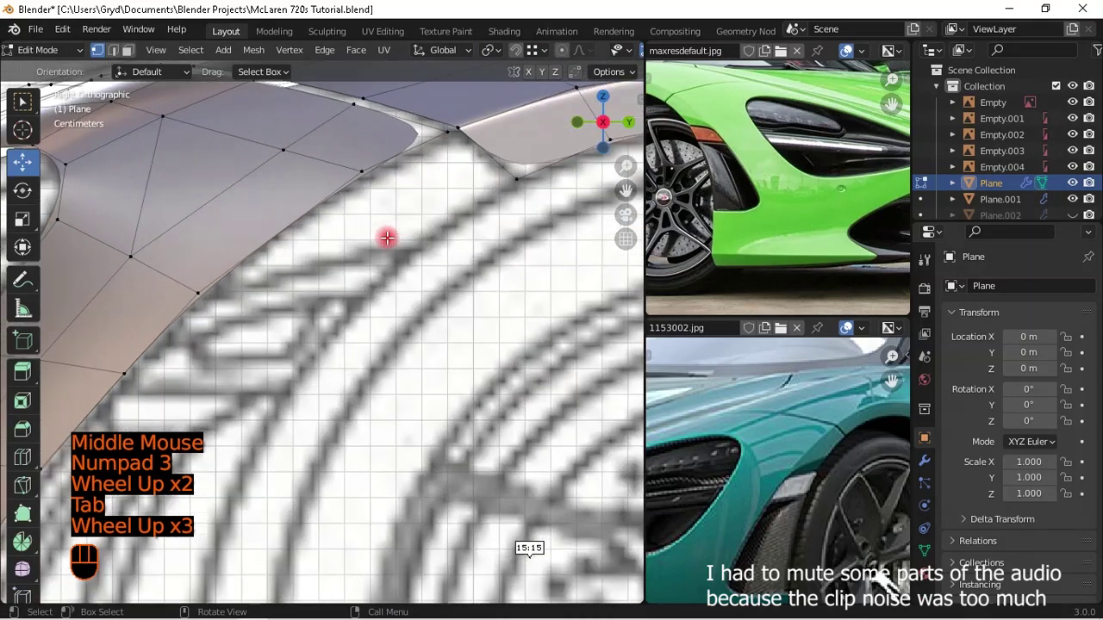
click(221, 285)
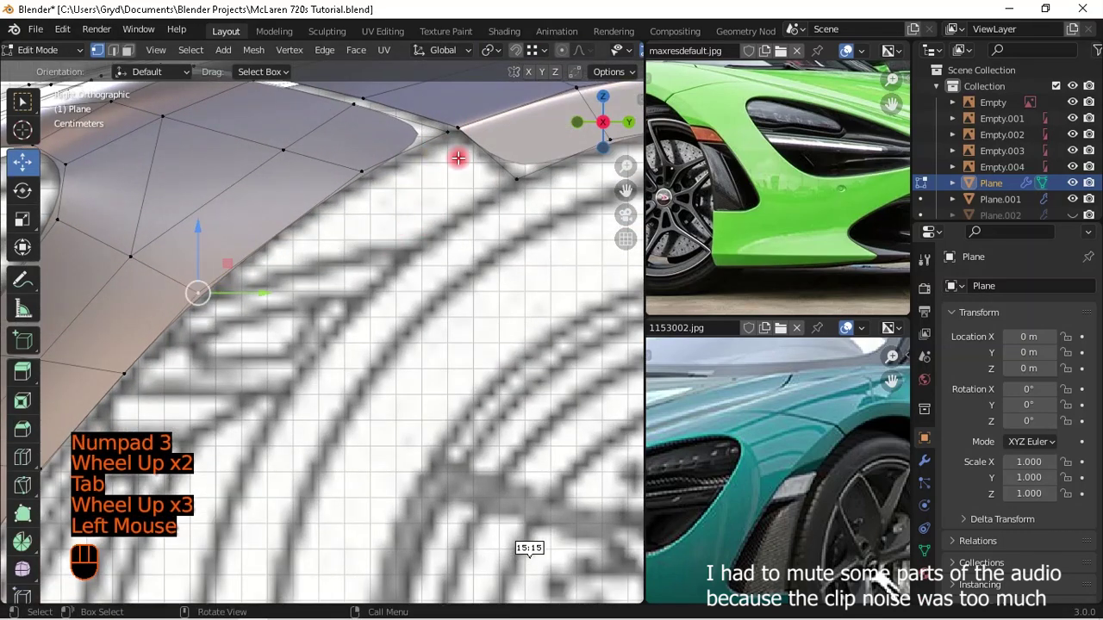
shift+middle_drag(456, 158, 401, 202)
scroll(401, 266, up, 2)
key(e)
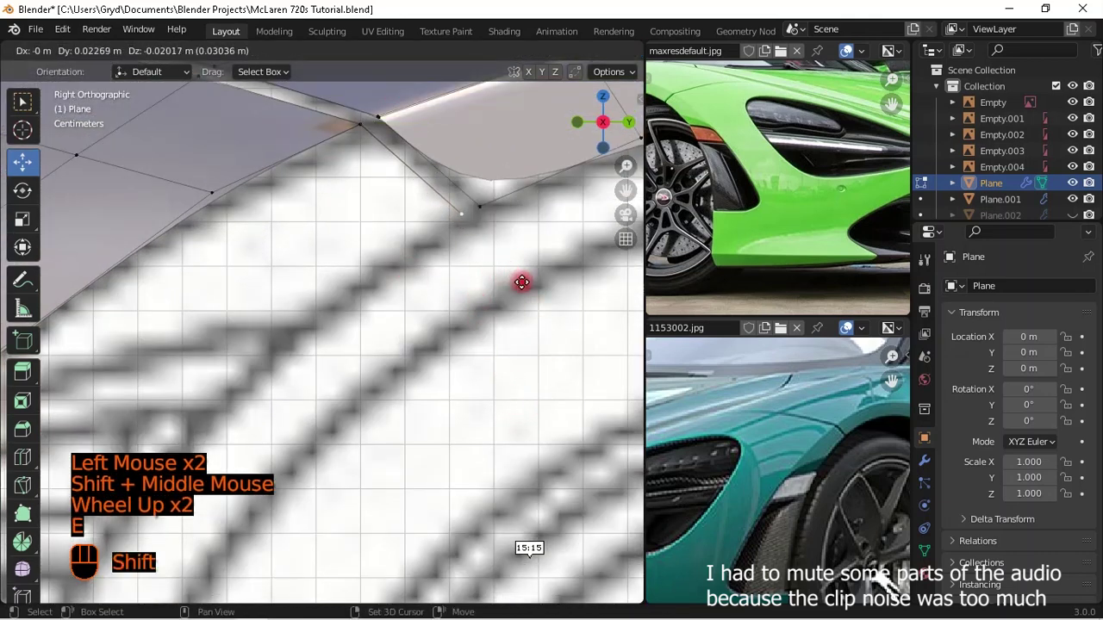
shift+click(525, 315)
- Extrude two more vertices forward along the blueprint's wheel arch line, about 0.024 m and 0.017 m long
scroll(525, 315, down, 2)
shift+middle_drag(525, 315, 480, 357)
key(e)
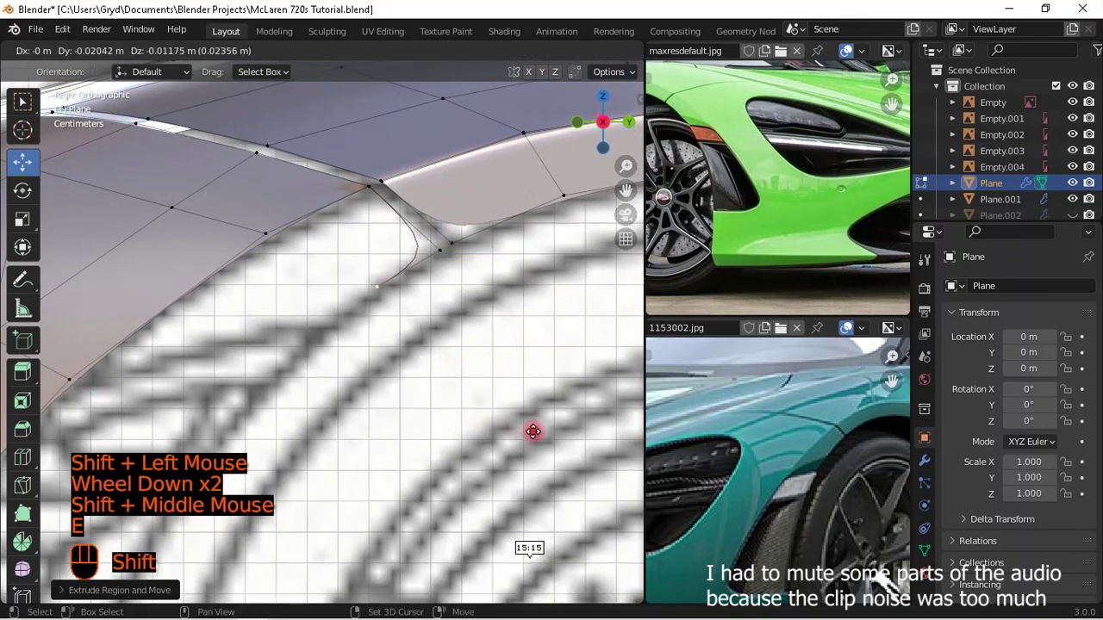
shift+click(550, 438)
key(e)
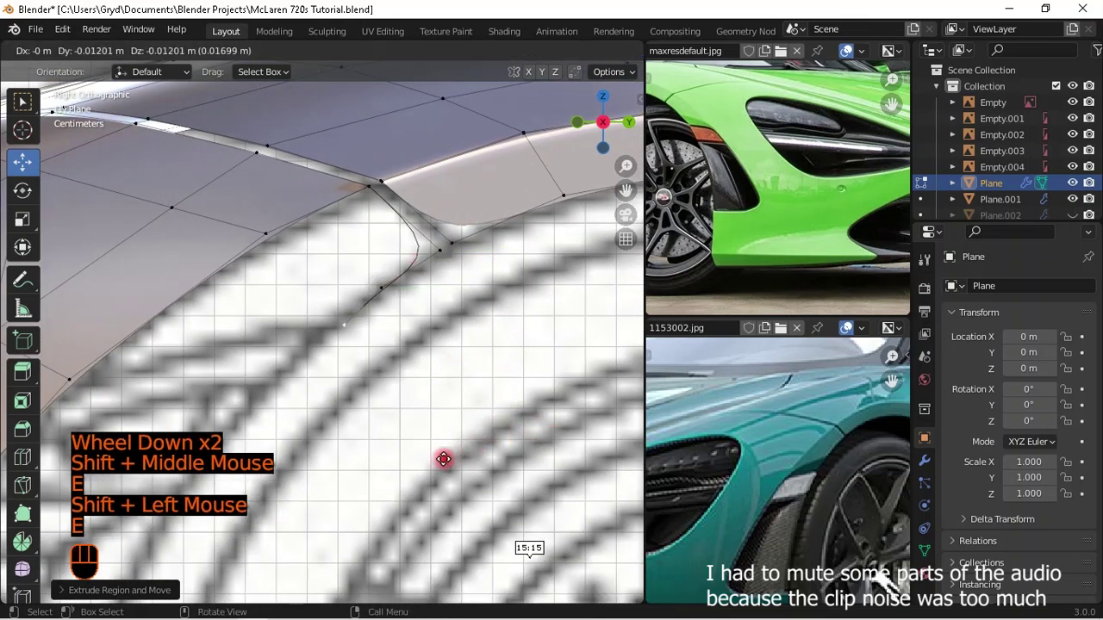
shift+middle_drag(75, 419, 504, 301)
- Fill two faces between the bumper's wheel arch edge and the extruded vertex chain
ctrl+click(382, 294)
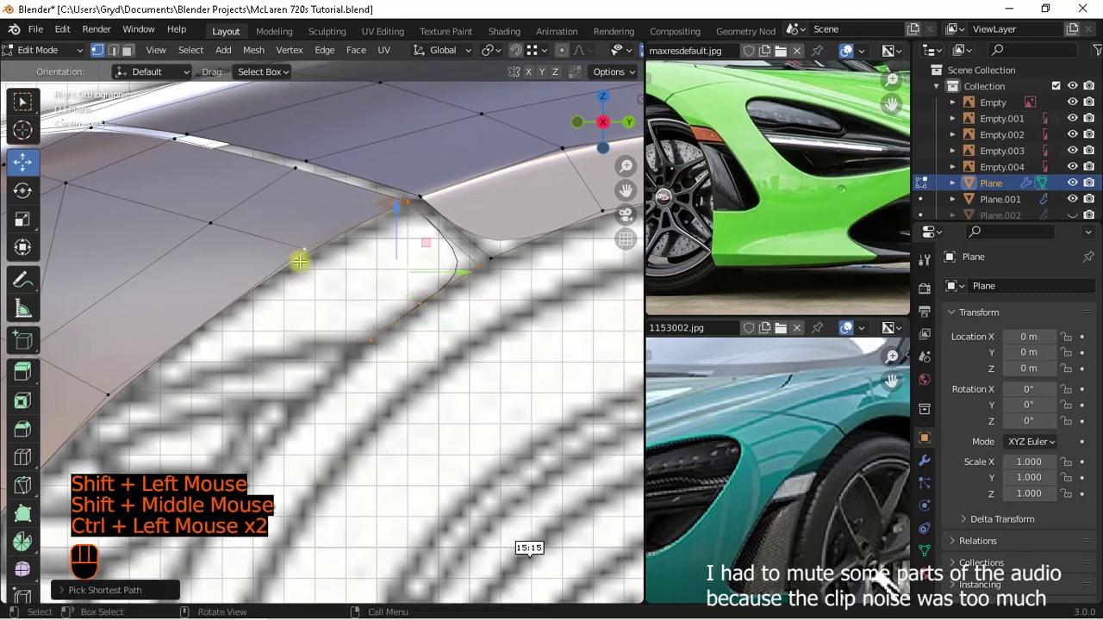
key(f)
key(ctrl+z)
shift+click(392, 338)
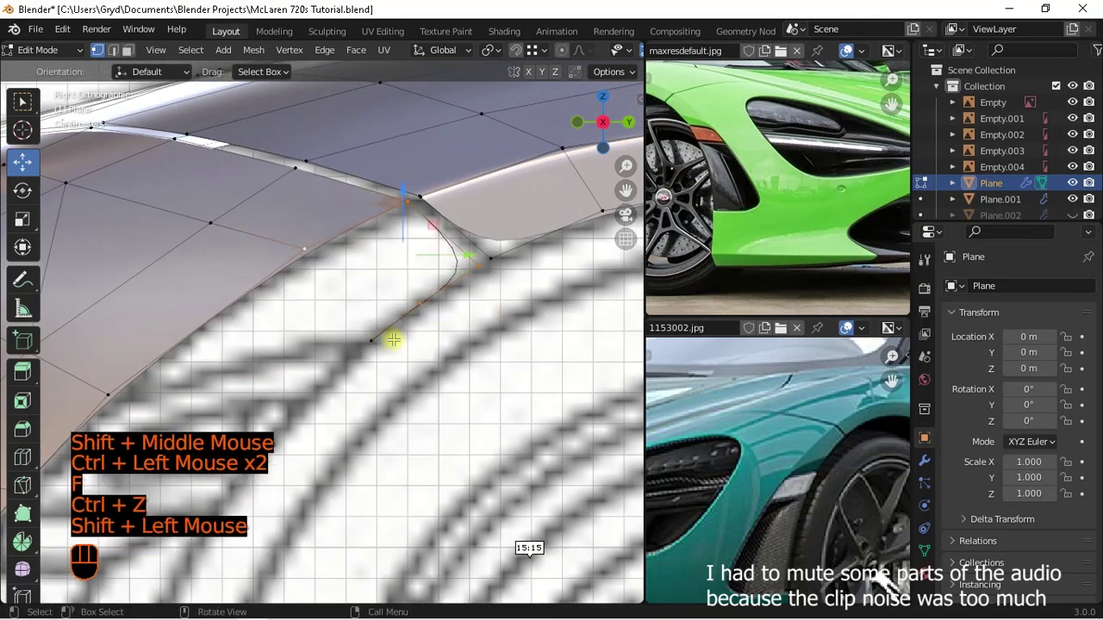
key(f)
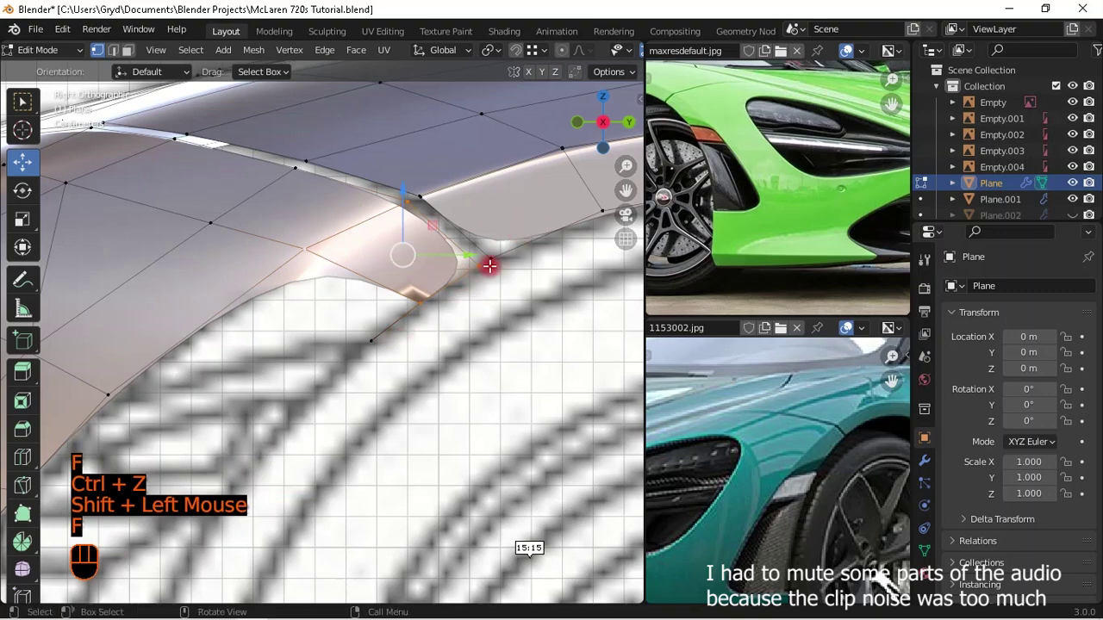
click(175, 376)
ctrl+click(113, 388)
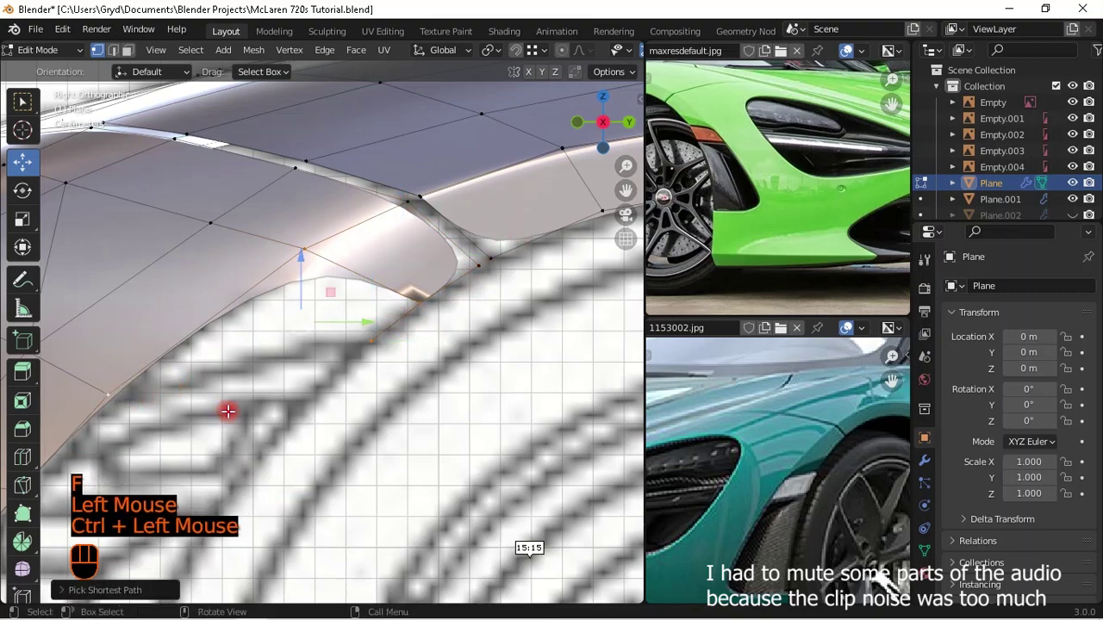
key(f)
- Add a loop cut along the new wheel arch flange and slide it close to the upper edge to sharpen the crease
scroll(326, 383, down, 2)
scroll(387, 319, up, 1)
shift+middle_drag(387, 320, 389, 360)
scroll(443, 229, up, 2)
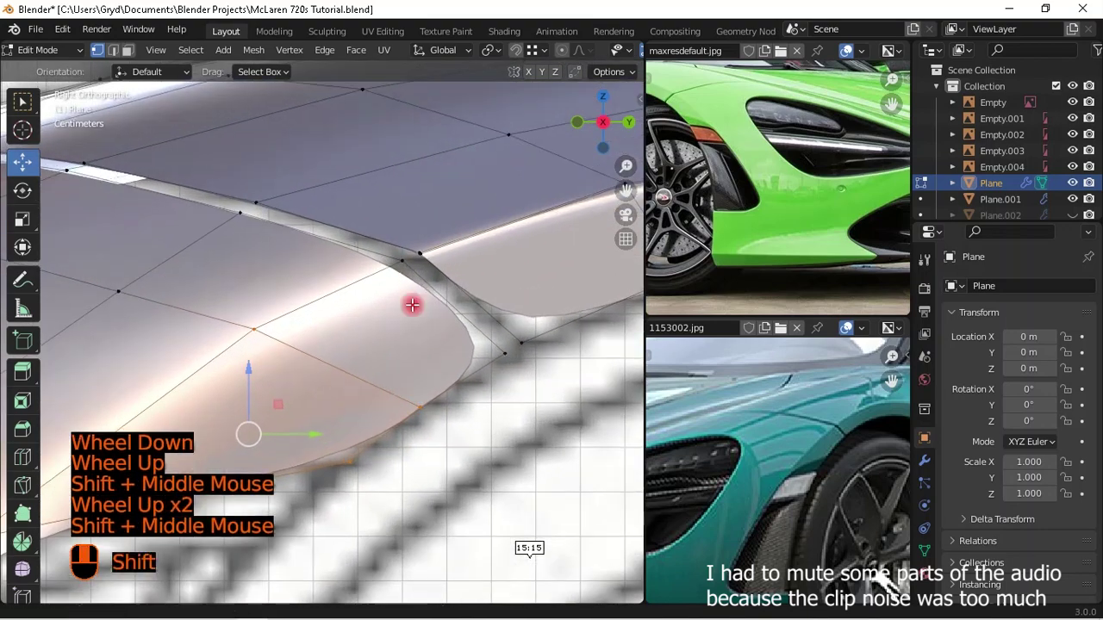
shift+middle_drag(443, 230, 344, 429)
scroll(343, 429, up, 1)
key(ctrl+r)
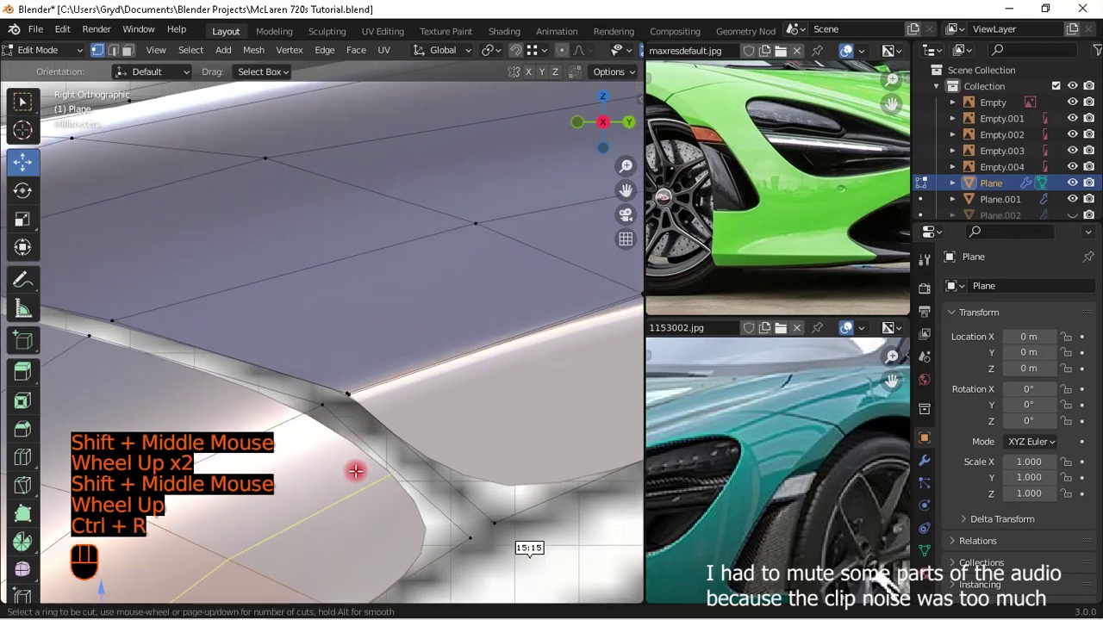
click(356, 470)
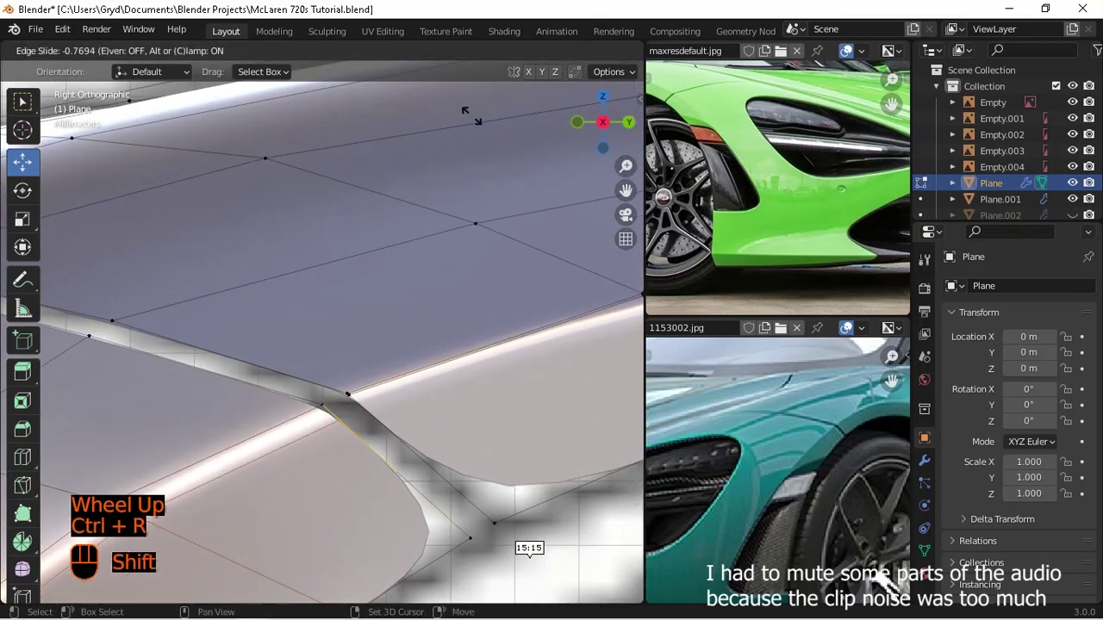
shift+click(345, 529)
- Adjust the middle part of the flange's supporting loop by sliding it along the crossing edge near the crease
scroll(359, 288, down, 3)
shift+middle_drag(359, 287, 503, 256)
shift+scroll(502, 256, up, 1)
ctrl+drag(508, 259, 450, 326)
key(g)
key(g)
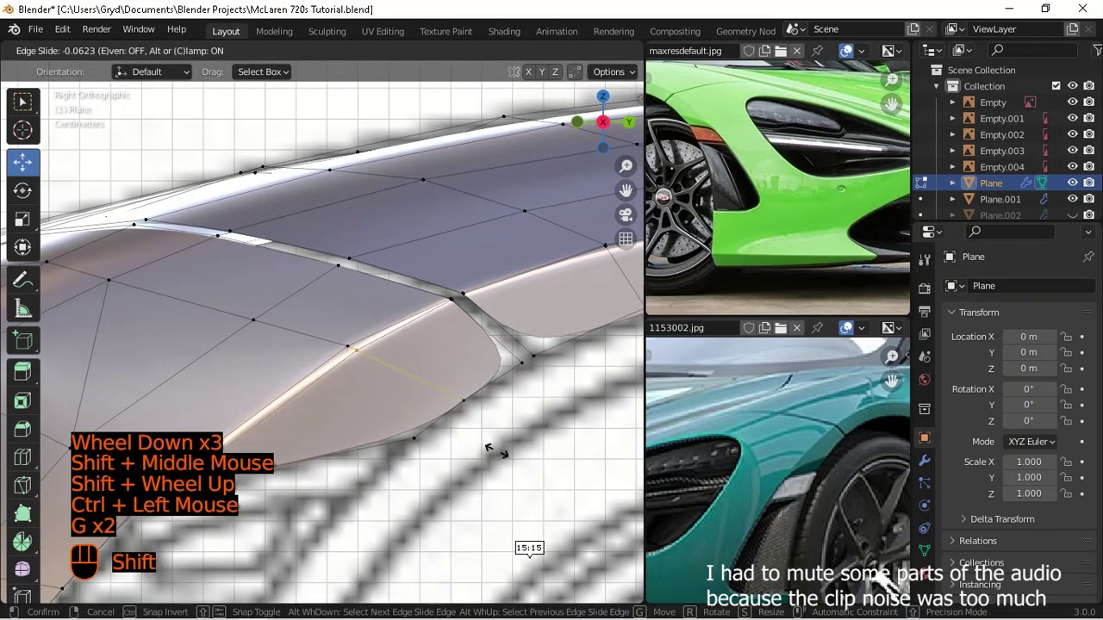
shift+click(463, 453)
- Slide the supporting loop's lower front vertex along the flange's bottom edge by a factor of about 0.17
shift+middle_drag(463, 454, 456, 422)
ctrl+click(421, 484)
key(g)
key(g)
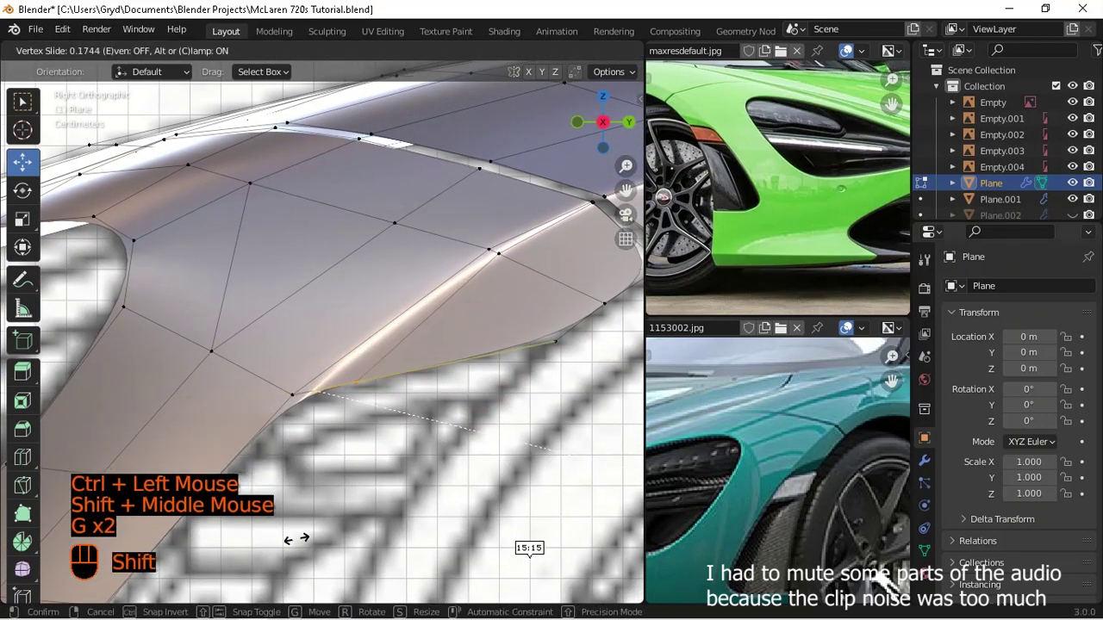
shift+click(328, 536)
- Examine the bumper flange and fender lip around the wheel arch in Object Mode and in Edit Mode
scroll(457, 344, down, 2)
key(Tab)
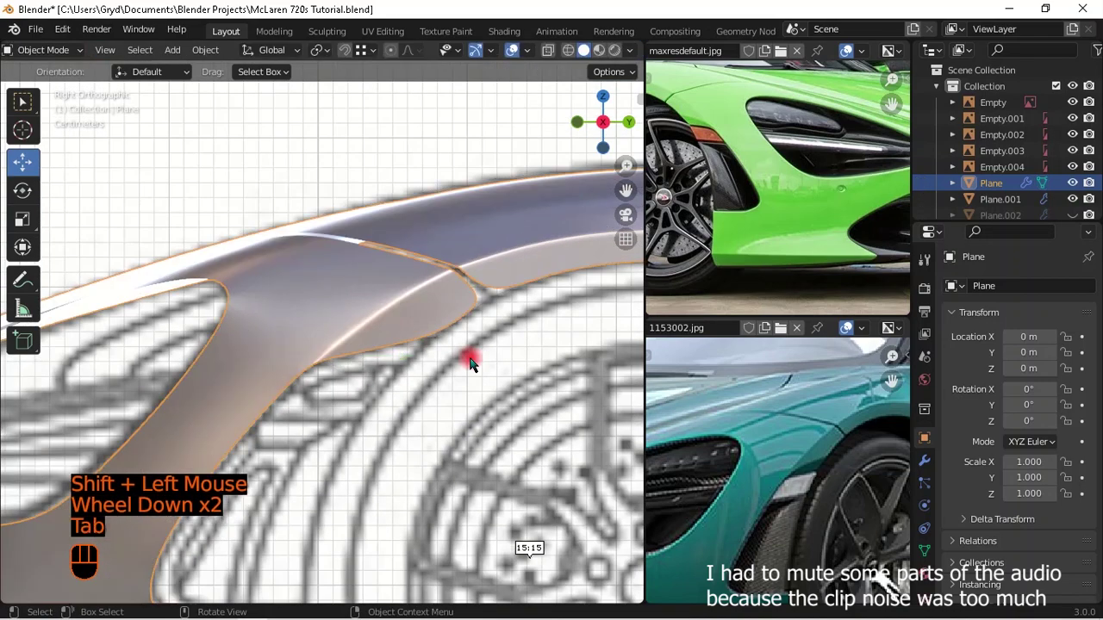
scroll(460, 371, down, 2)
scroll(457, 382, up, 1)
shift+middle_drag(457, 381, 311, 381)
scroll(240, 345, up, 1)
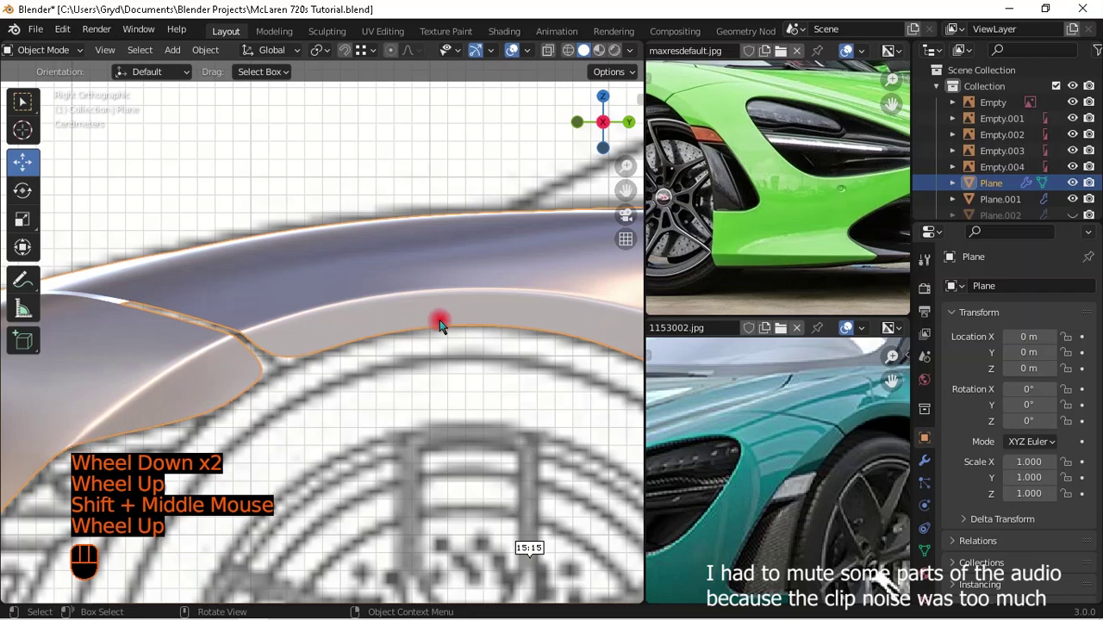
scroll(463, 293, up, 1)
key(Tab)
scroll(473, 281, down, 1)
scroll(438, 374, down, 1)
middle_drag(438, 374, 389, 383)
scroll(467, 445, down, 2)
key(Tab)
scroll(436, 443, down, 2)
click(446, 505)
scroll(408, 355, up, 1)
click(463, 320)
- Compare the bumper surface beside the headlight in front view with the green car's reference photo
key(Tab)
shift+middle_drag(463, 320, 428, 372)
key(KP_1)
scroll(428, 374, up, 2)
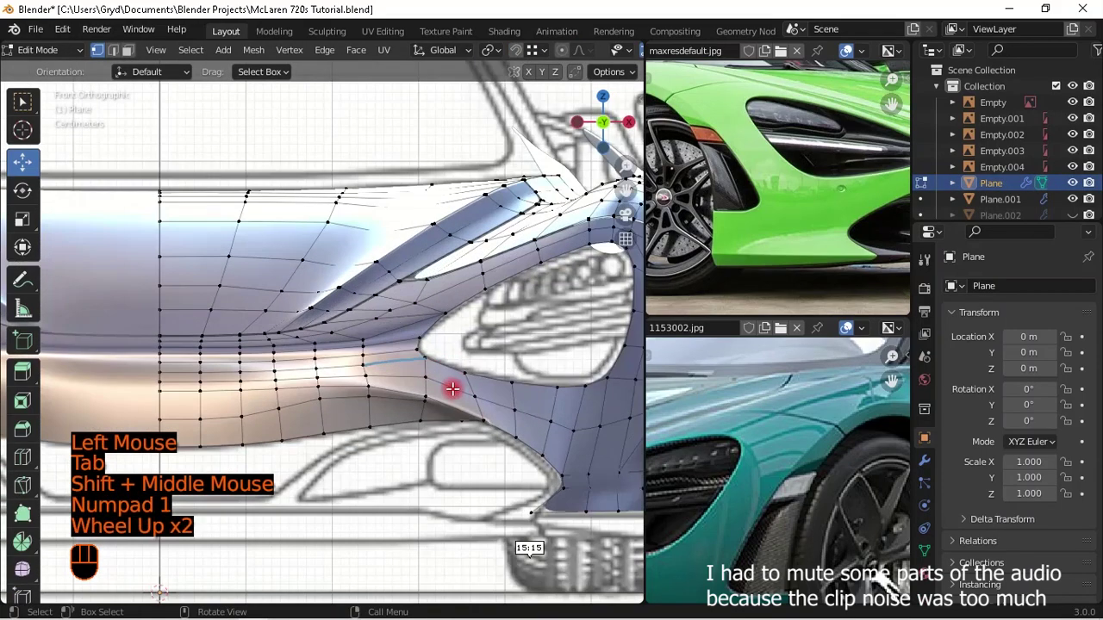
double_click(449, 389)
scroll(465, 389, up, 2)
shift+middle_drag(463, 382, 393, 385)
key(Tab)
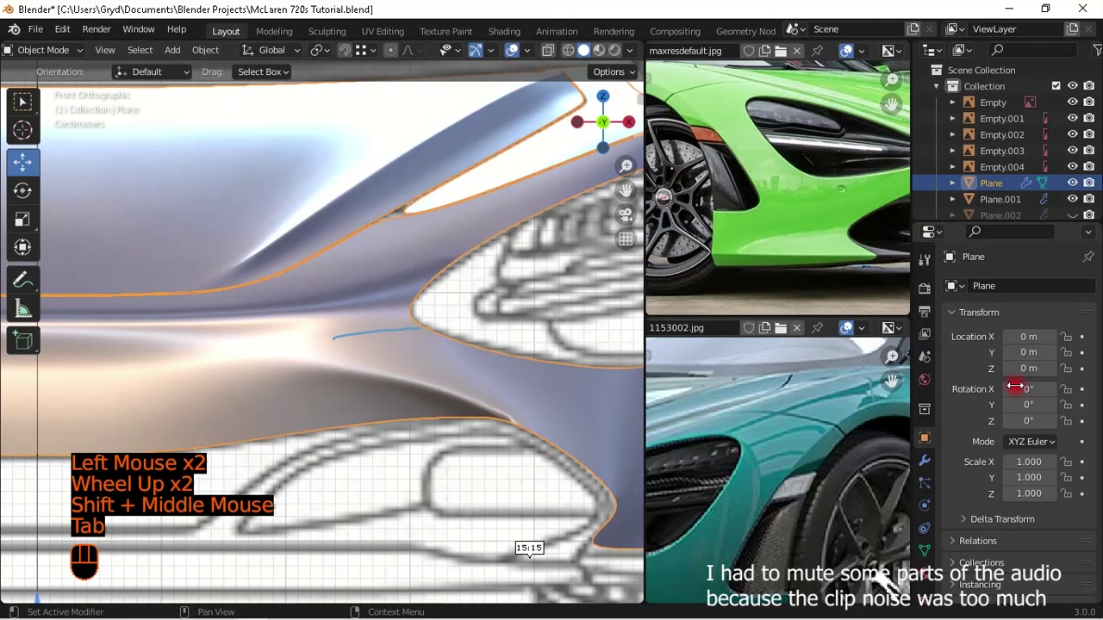
middle_drag(853, 233, 797, 186)
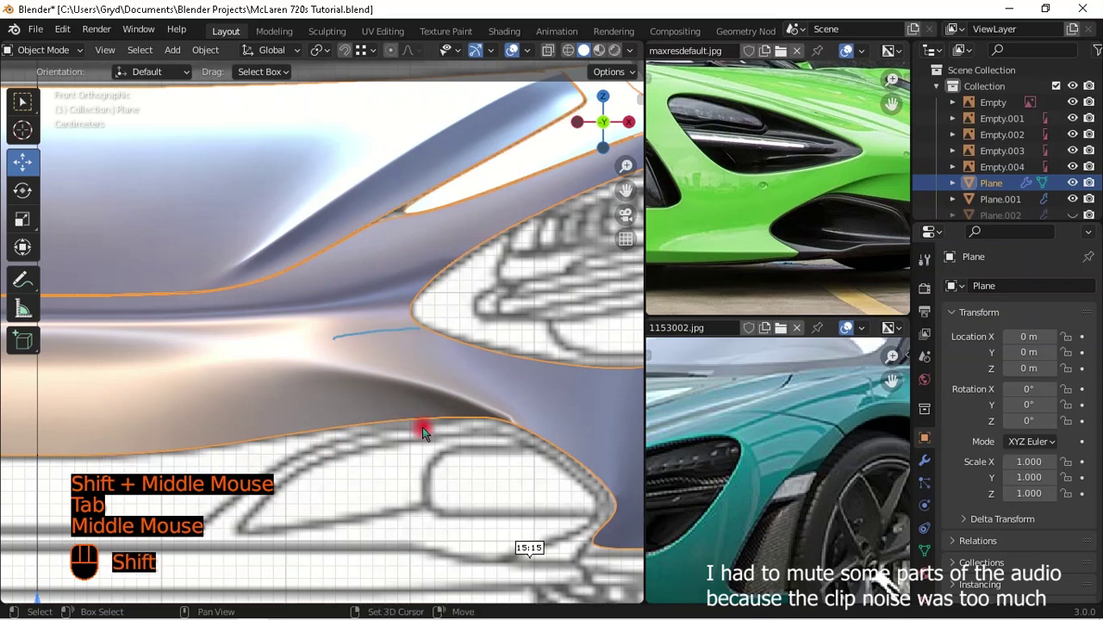
shift+middle_drag(445, 431, 389, 398)
- Slide two middle-row vertices near the headlight's inner corner down their edges, close to the crease above the lower intake
key(Tab)
scroll(386, 313, up, 1)
click(387, 347)
key(g)
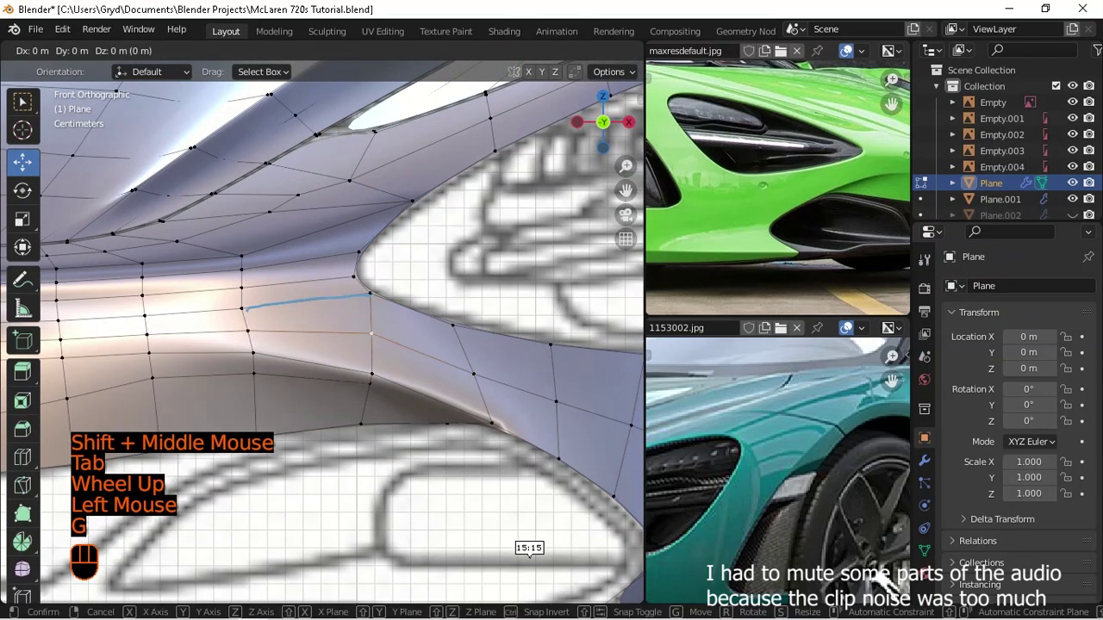
key(g)
shift+click(297, 285)
click(253, 323)
key(g)
key(g)
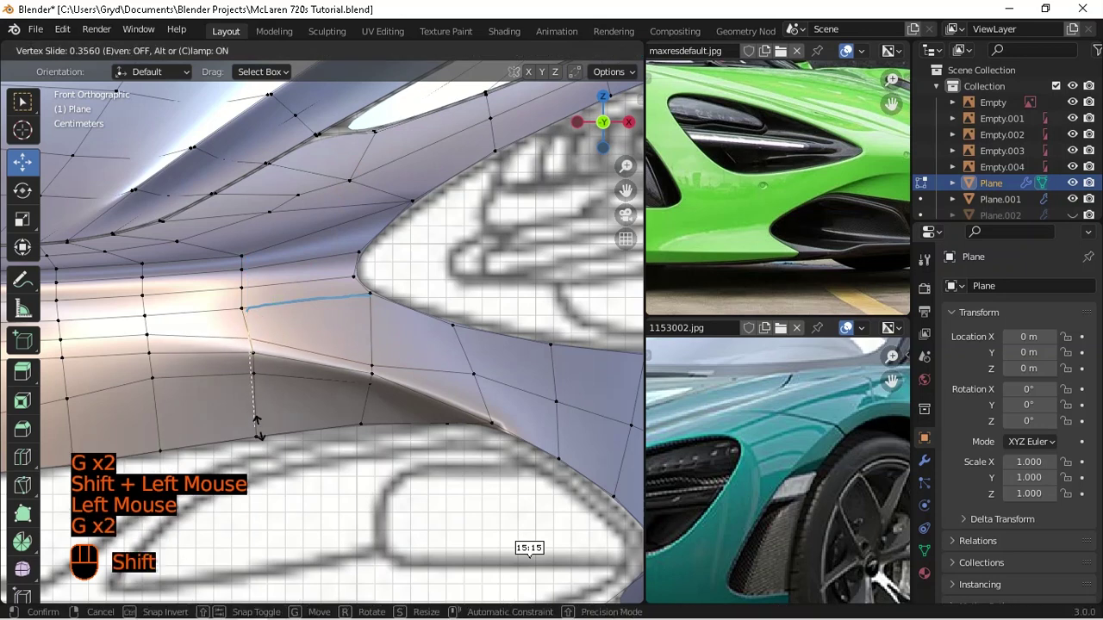
shift+click(259, 449)
- Slide the next vertex outward in that row, below the headlight, slightly down its edge towards the intake crease
shift+middle_drag(472, 326, 413, 388)
click(381, 332)
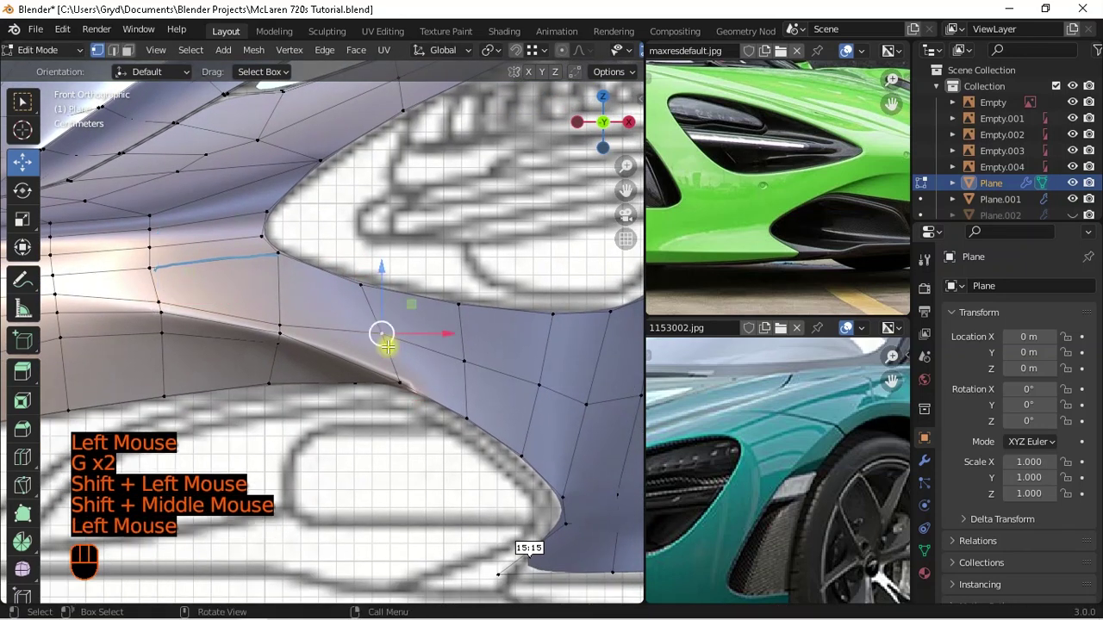
key(g)
key(g)
shift+click(417, 495)
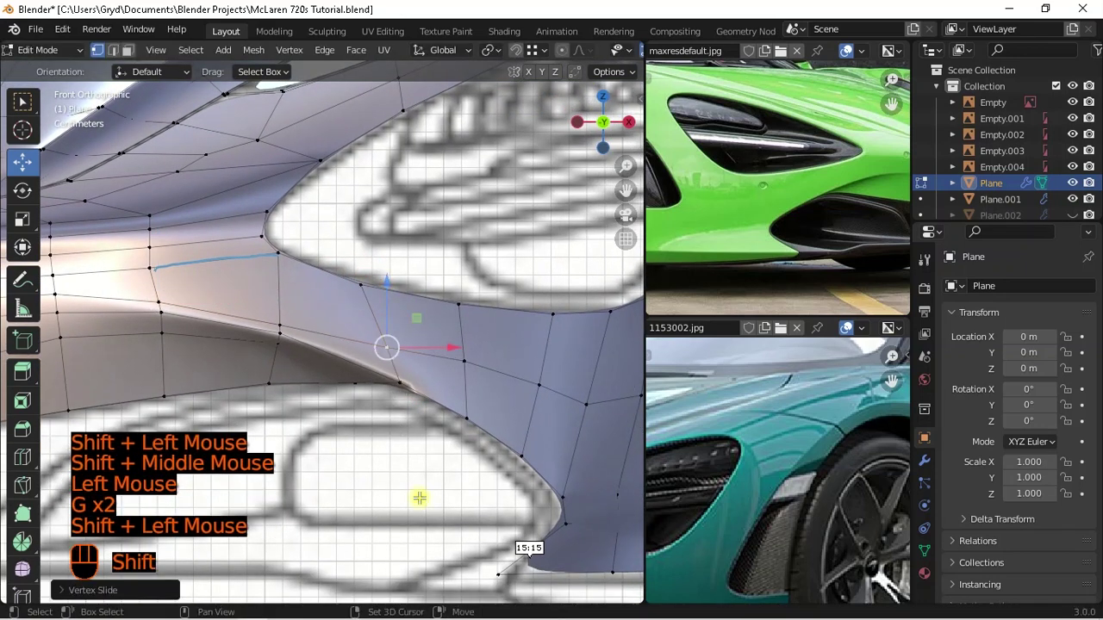
- Slide the lower middle-row vertex on the bumper, nearer the car's centre line, slightly down its edge towards the intake crease
shift+middle_drag(270, 352, 468, 374)
click(454, 345)
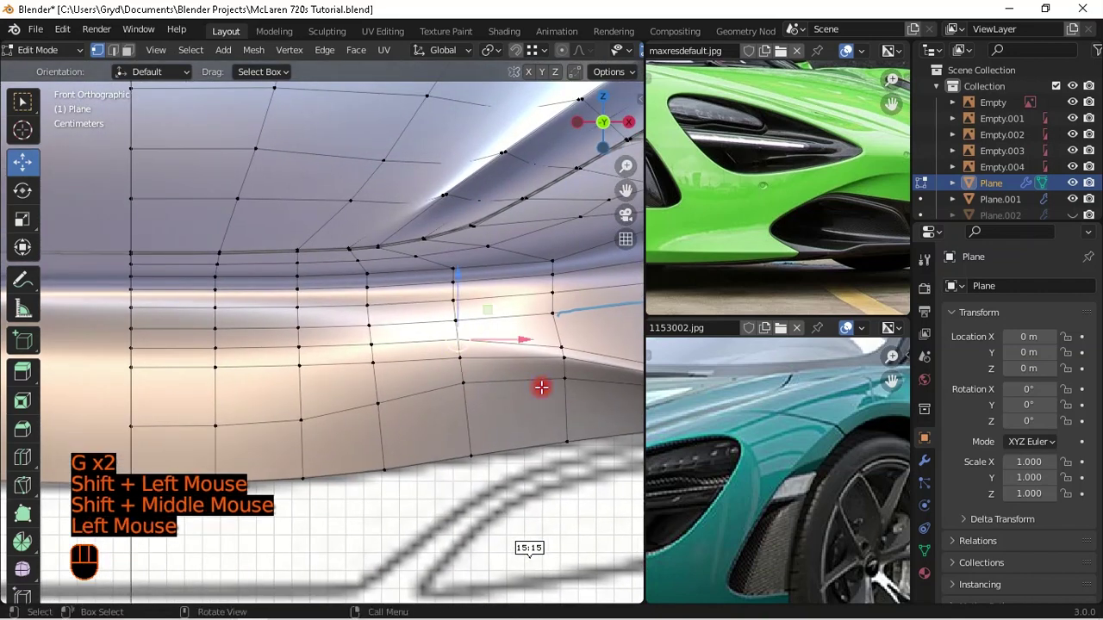
key(g)
key(g)
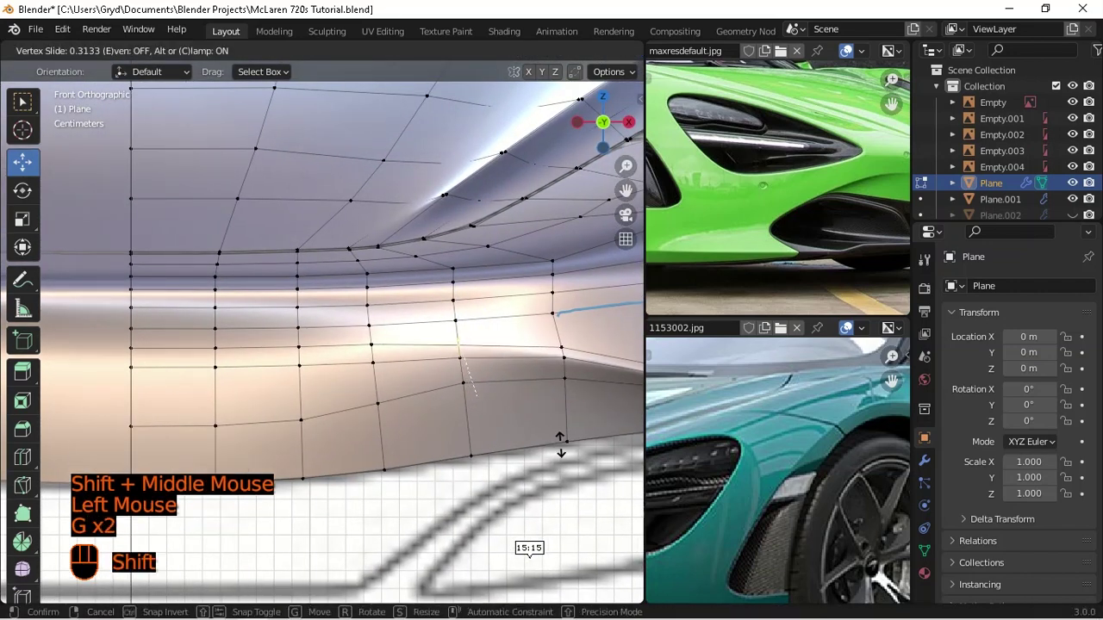
shift+click(555, 443)
- Return to Object Mode, deselect the body mesh and examine the bumper's surface reflections from the side and front
scroll(523, 416, down, 1)
key(Tab)
scroll(523, 400, down, 3)
scroll(472, 398, down, 2)
middle_drag(473, 398, 409, 472)
scroll(409, 419, down, 1)
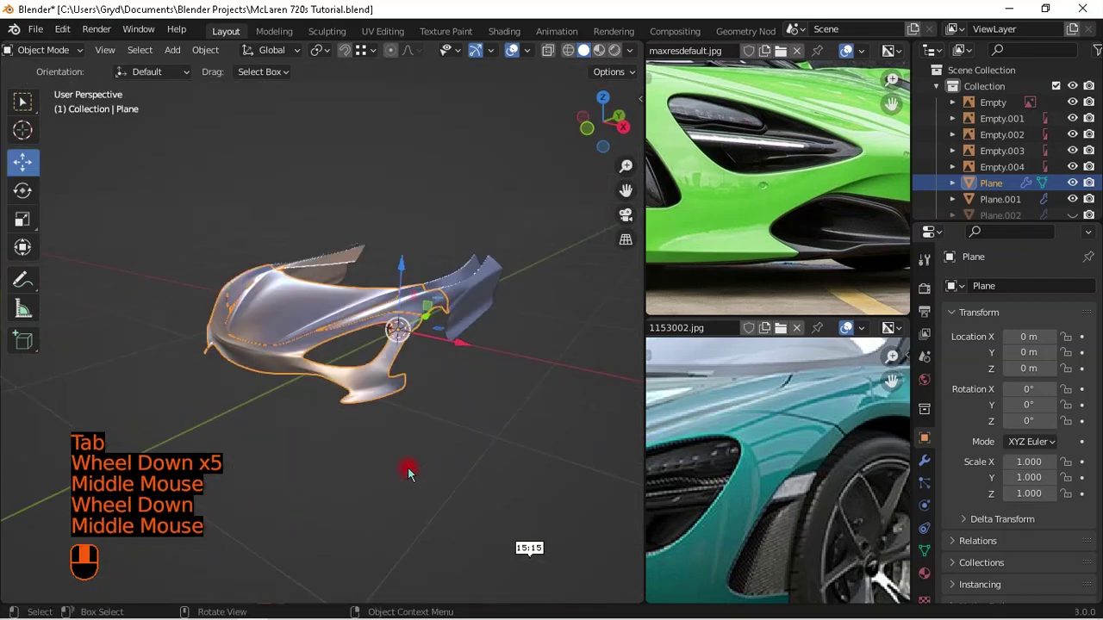
click(408, 472)
scroll(414, 327, up, 1)
middle_drag(414, 328, 522, 456)
scroll(453, 430, down, 1)
scroll(456, 421, up, 2)
middle_drag(456, 421, 479, 290)
scroll(323, 381, down, 1)
scroll(423, 431, down, 1)
scroll(485, 401, up, 1)
scroll(436, 385, up, 2)
scroll(447, 407, down, 1)
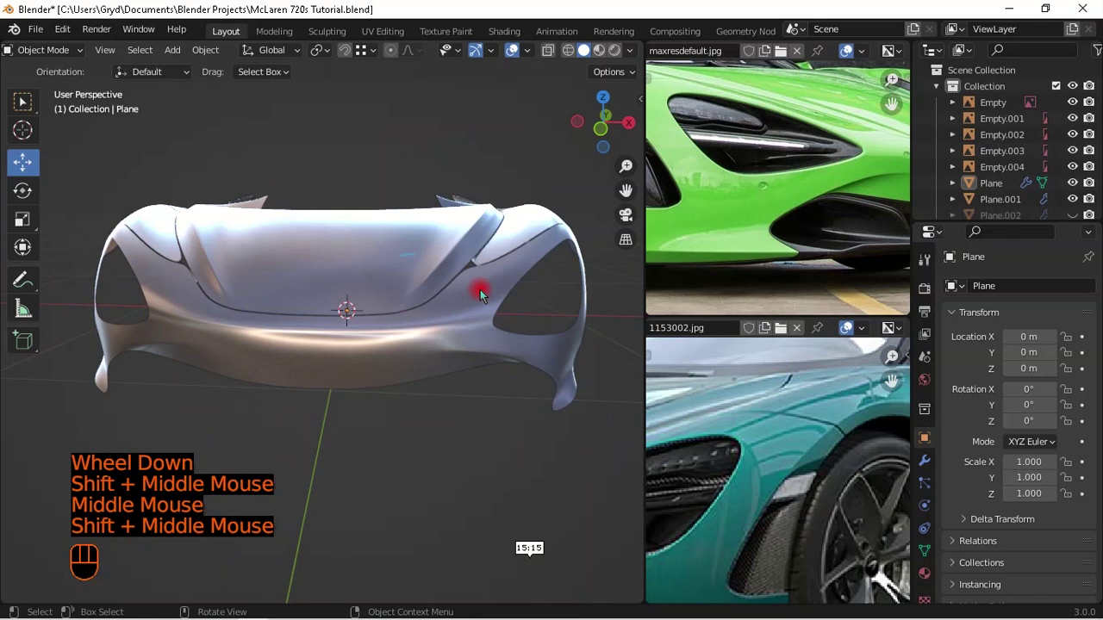
- Examine the hood and bumper reflections from above, from the front and around the headlight opening
scroll(443, 305, down, 1)
middle_drag(443, 305, 428, 388)
middle_drag(406, 316, 423, 343)
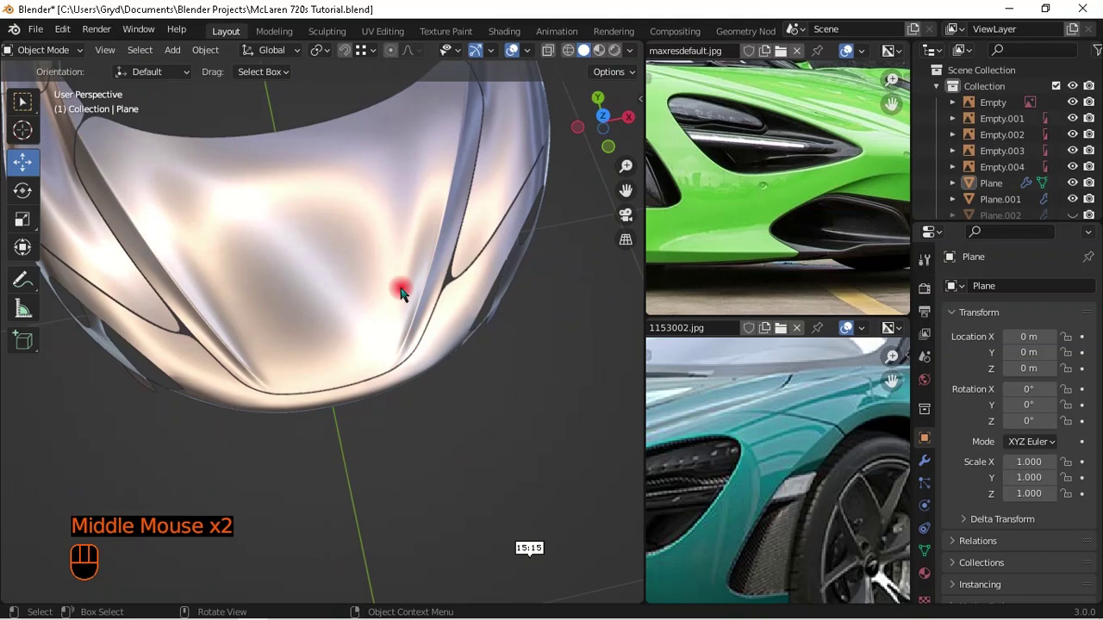
scroll(369, 350, down, 2)
scroll(422, 366, up, 1)
middle_drag(429, 369, 447, 236)
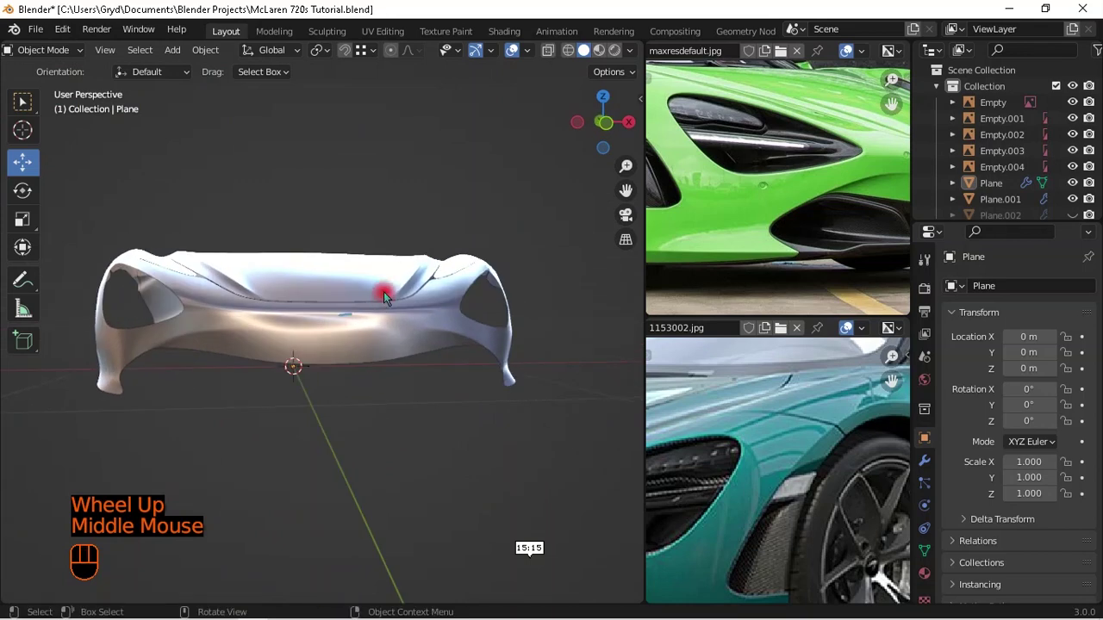
scroll(384, 292, up, 2)
middle_drag(445, 339, 434, 399)
scroll(433, 399, up, 1)
scroll(434, 399, down, 1)
scroll(465, 398, down, 1)
middle_drag(499, 396, 409, 364)
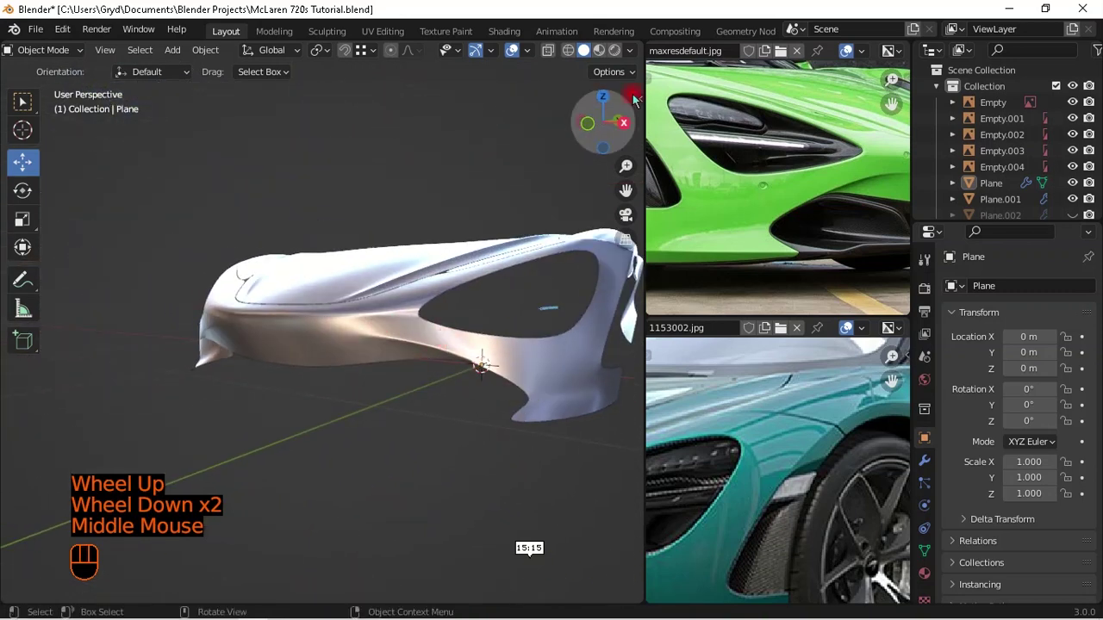
- Switch the viewport's solid shading to Studio lighting and view the hood and bumper from above
click(629, 52)
click(560, 127)
mouse_move(561, 123)
middle_down()
mouse_move(382, 319)
mouse_move(554, 216)
mouse_move(468, 326)
mouse_move(481, 345)
middle_up()
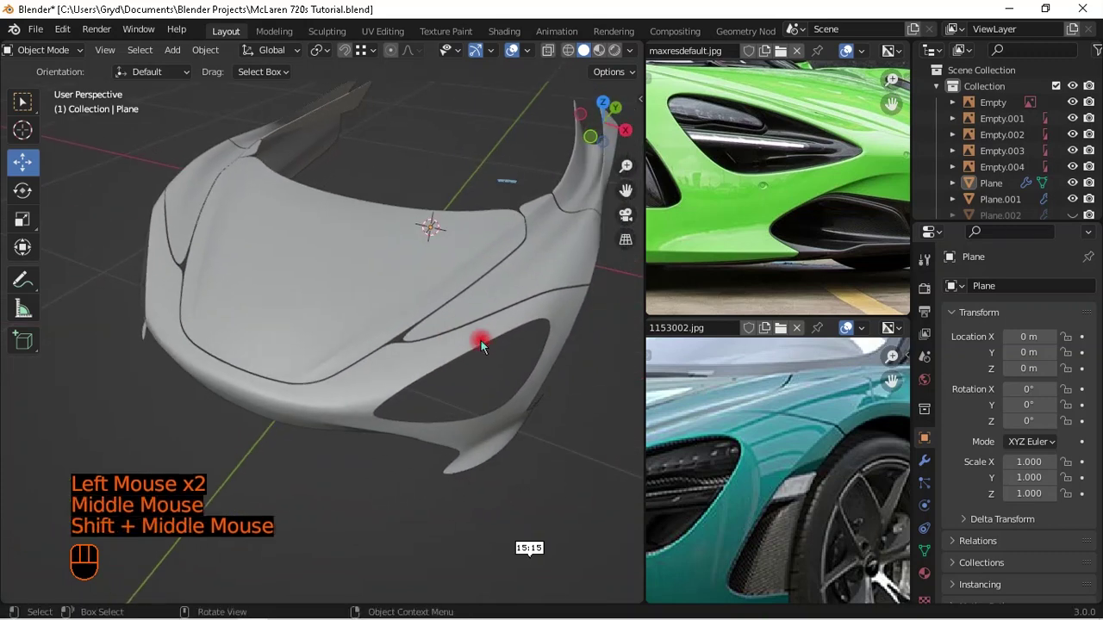